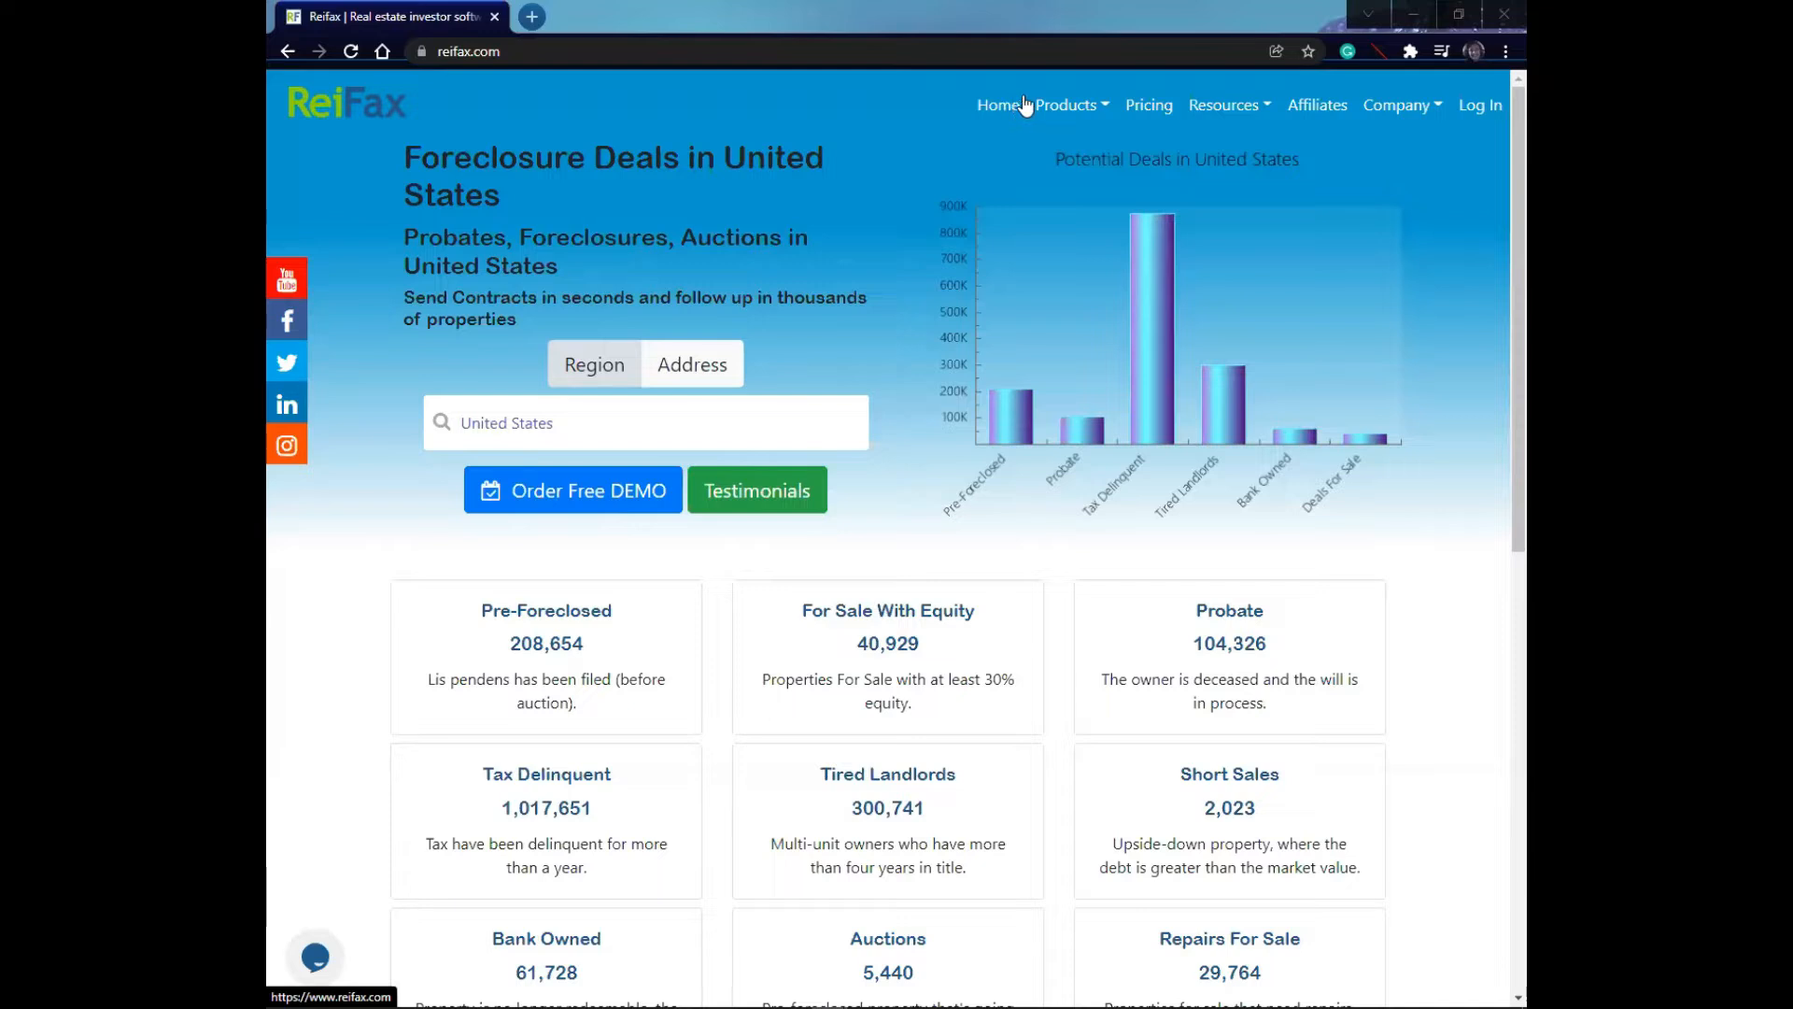
- Log in to the account and open the property Search page
{"action": "left_click", "coordinate": [1491, 108]}
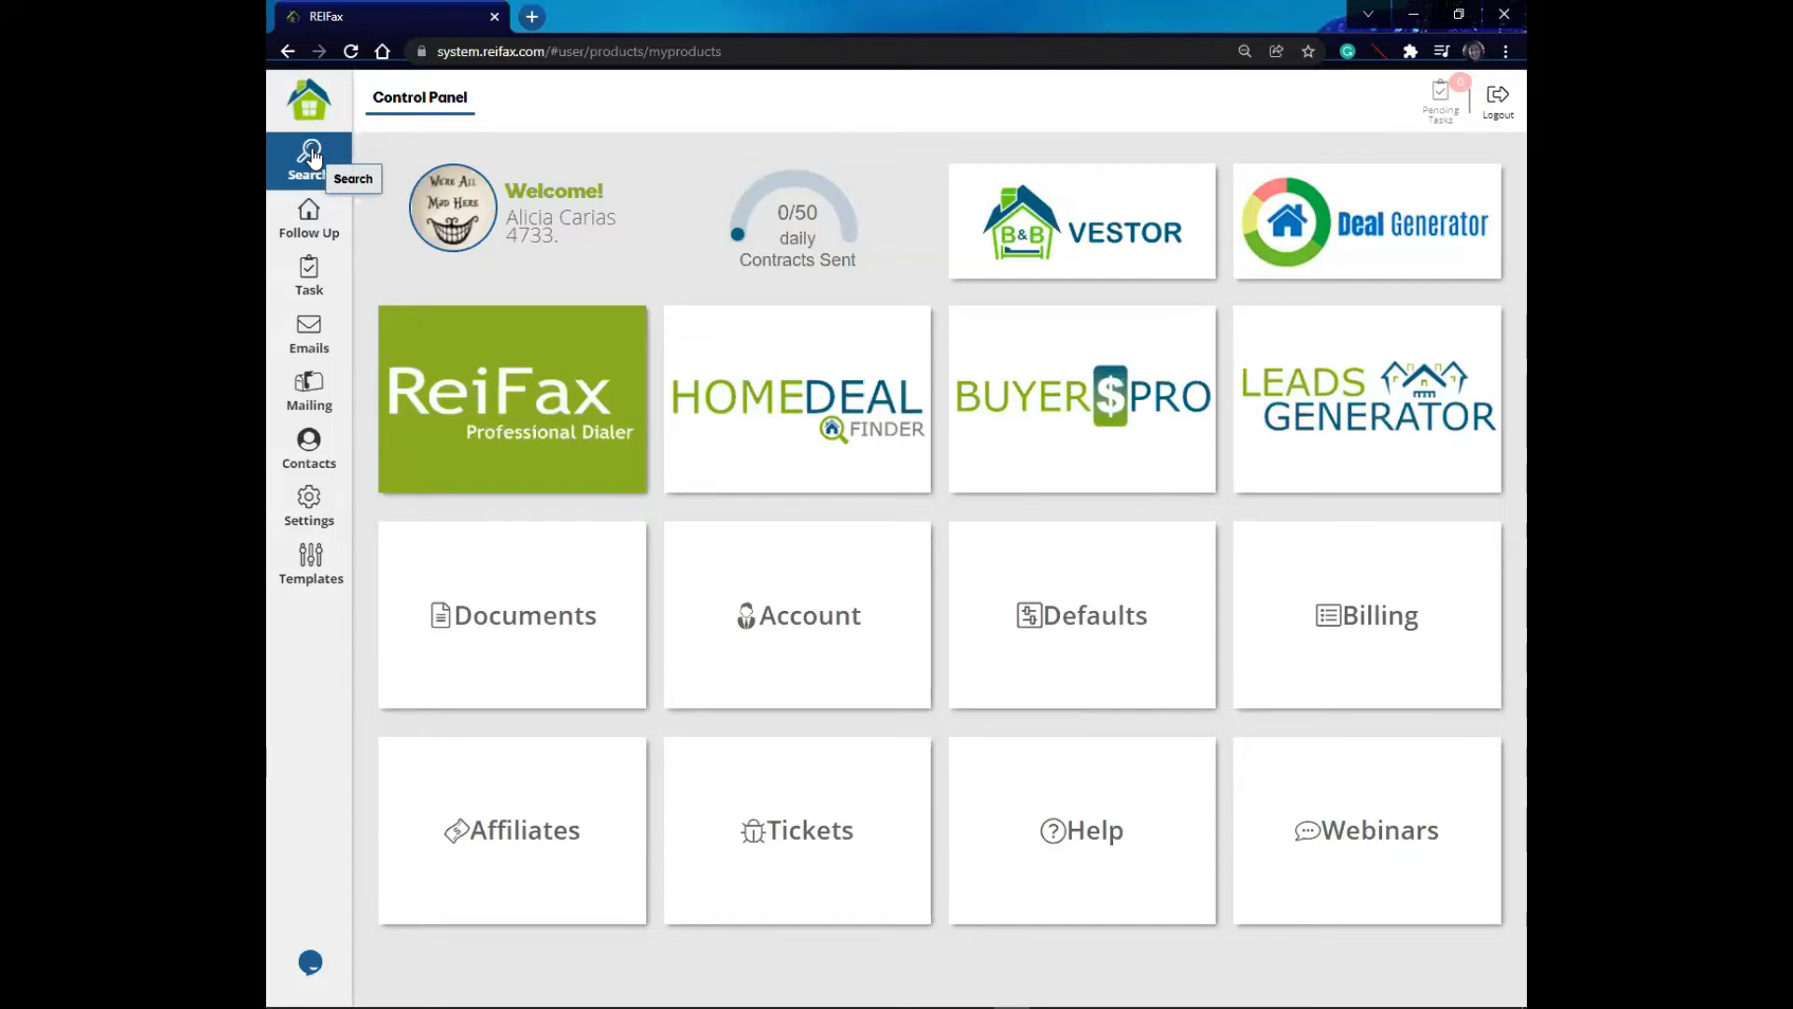
{"action": "left_click", "coordinate": [311, 168]}
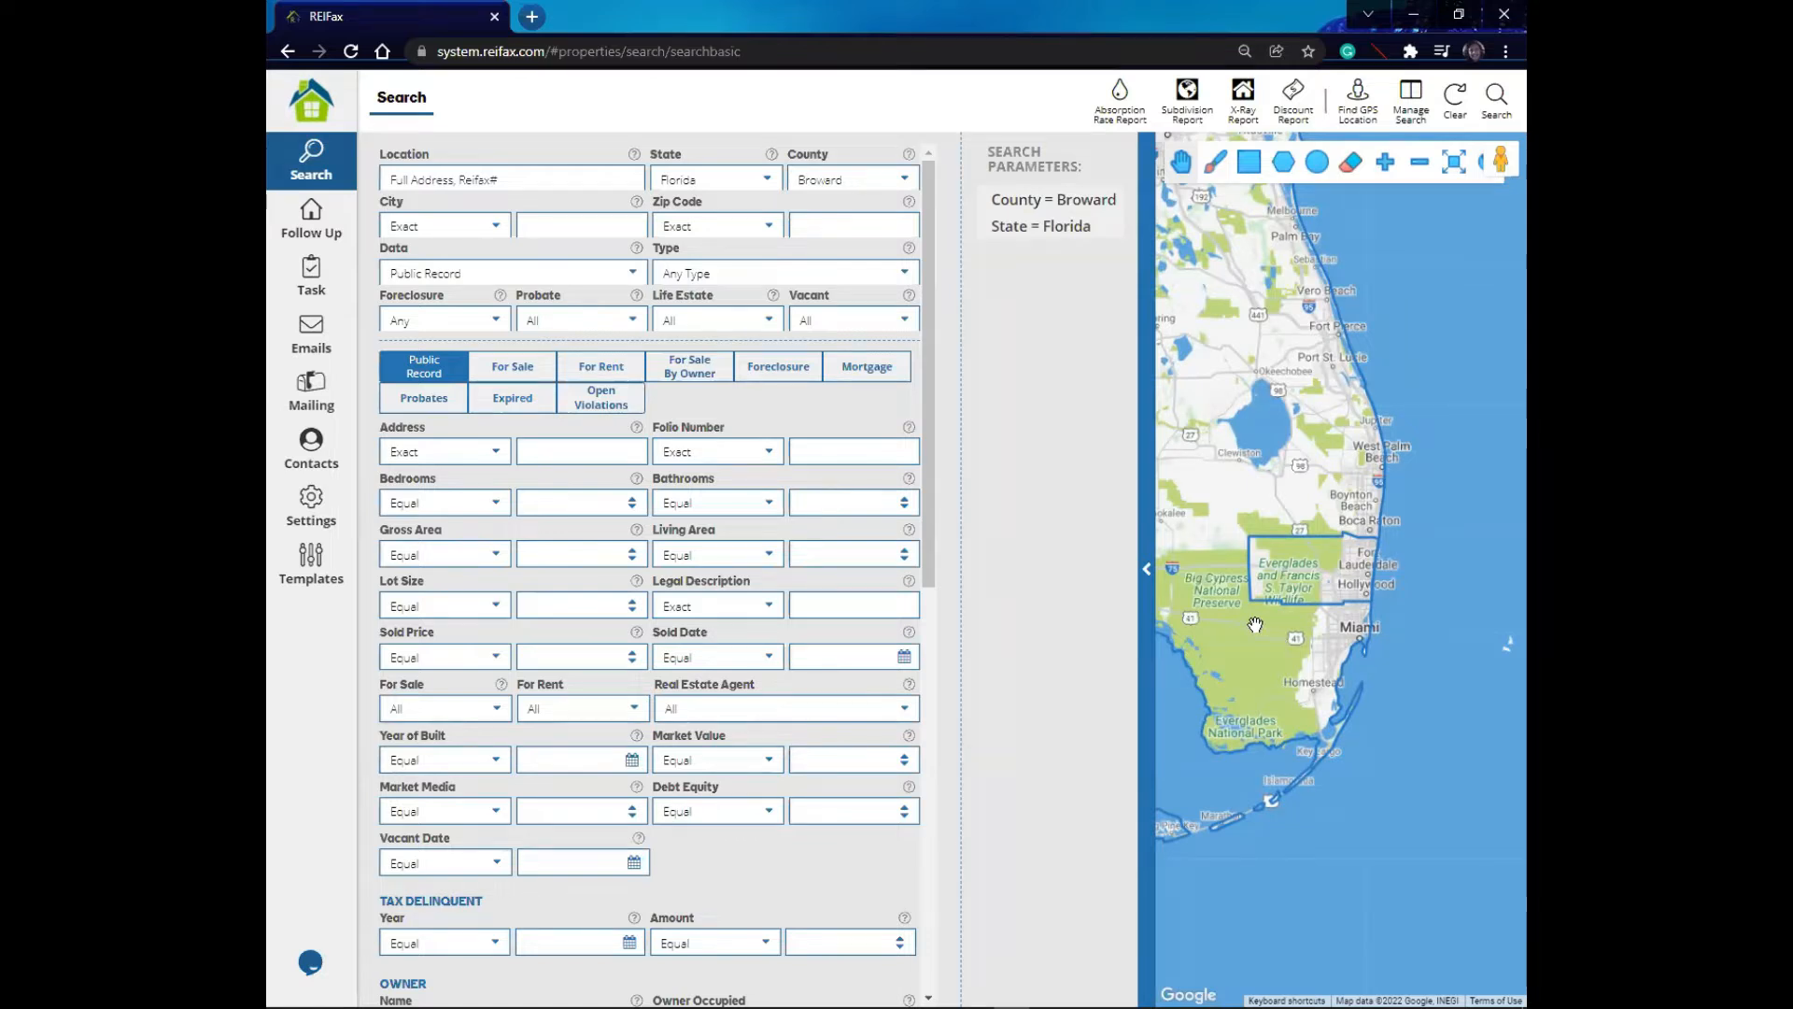
- Zoom the browser page to 100% and switch the search to Map View
{"action": "left_click", "coordinate": [1505, 51]}
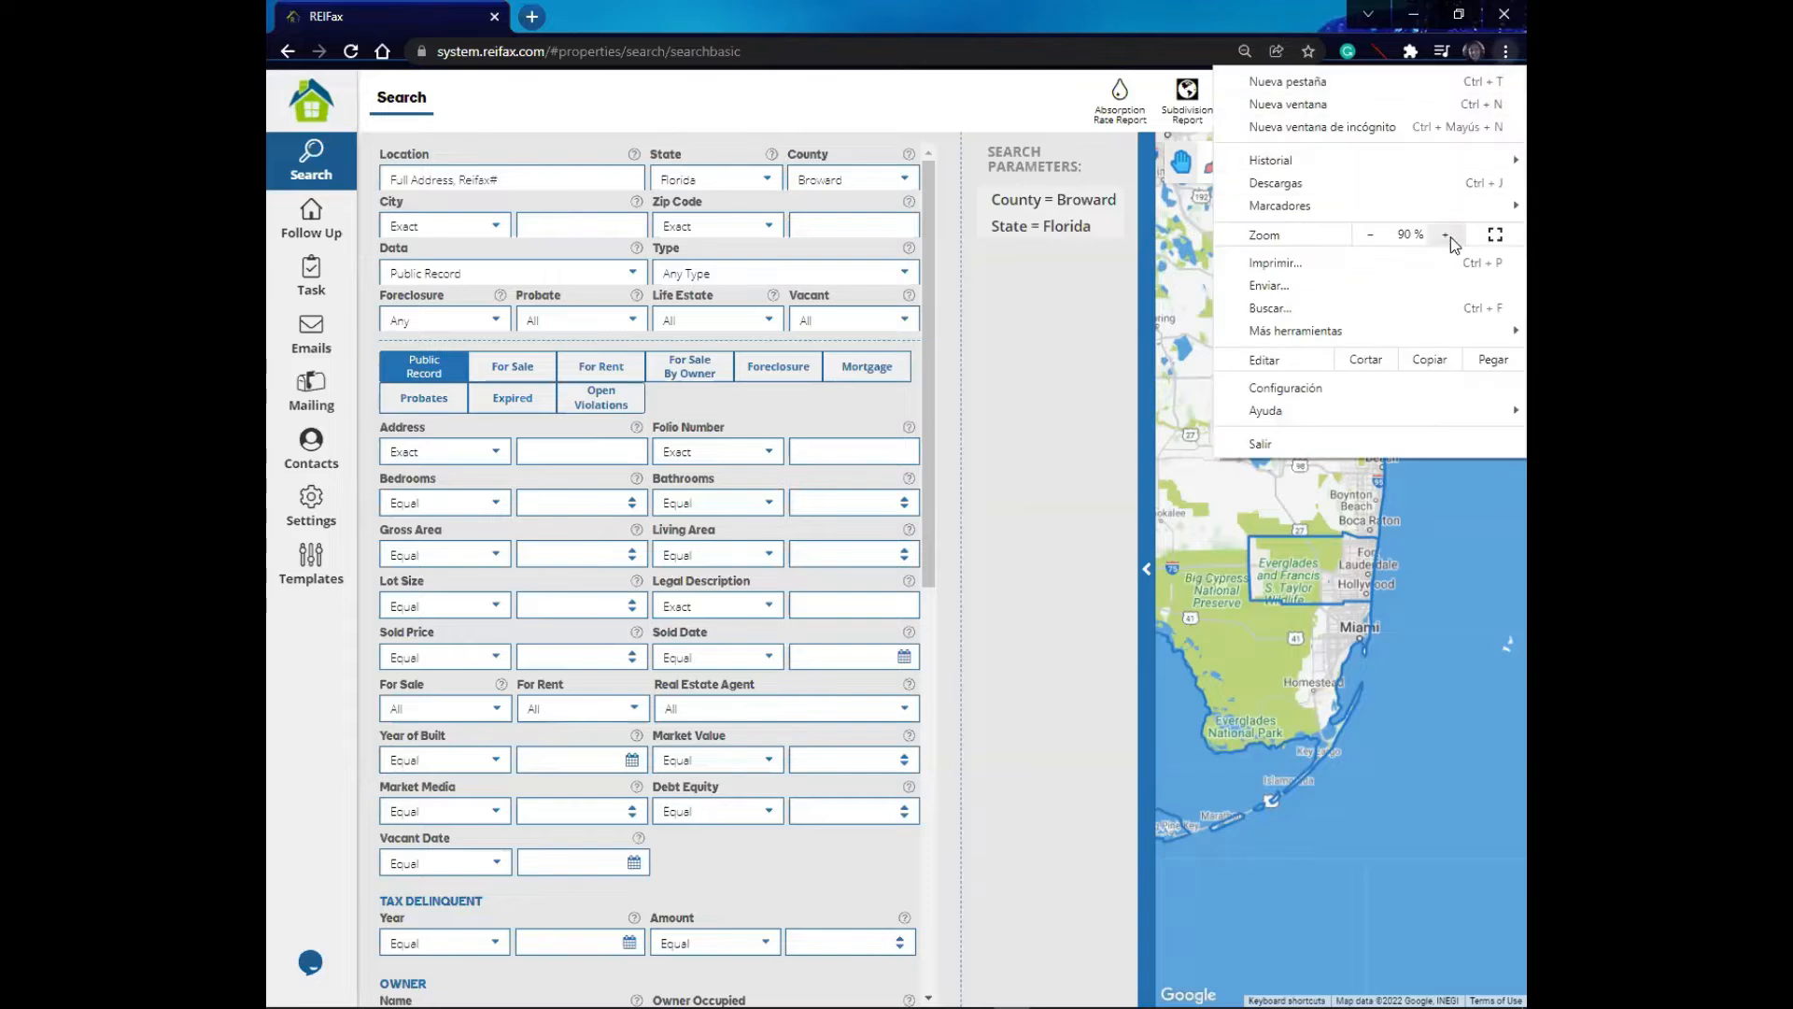
{"action": "left_click", "coordinate": [1447, 235]}
{"action": "left_click", "coordinate": [1446, 235]}
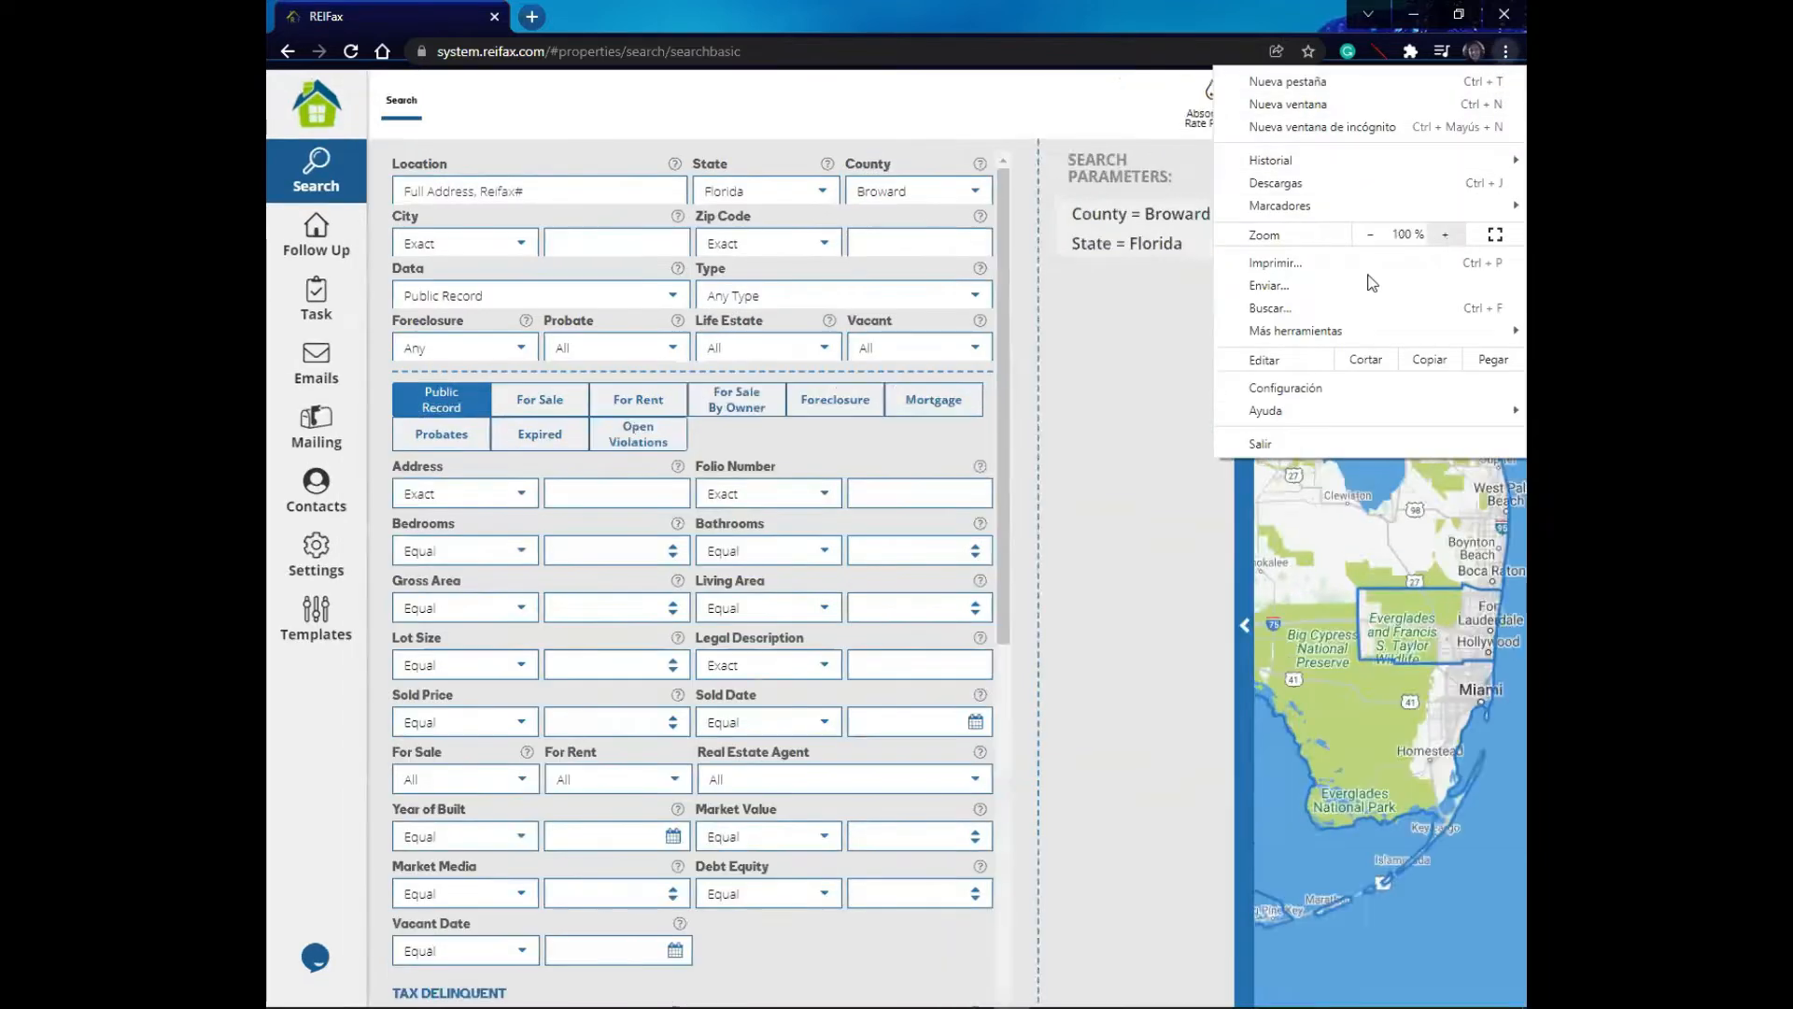
{"action": "left_click", "coordinate": [1386, 605]}
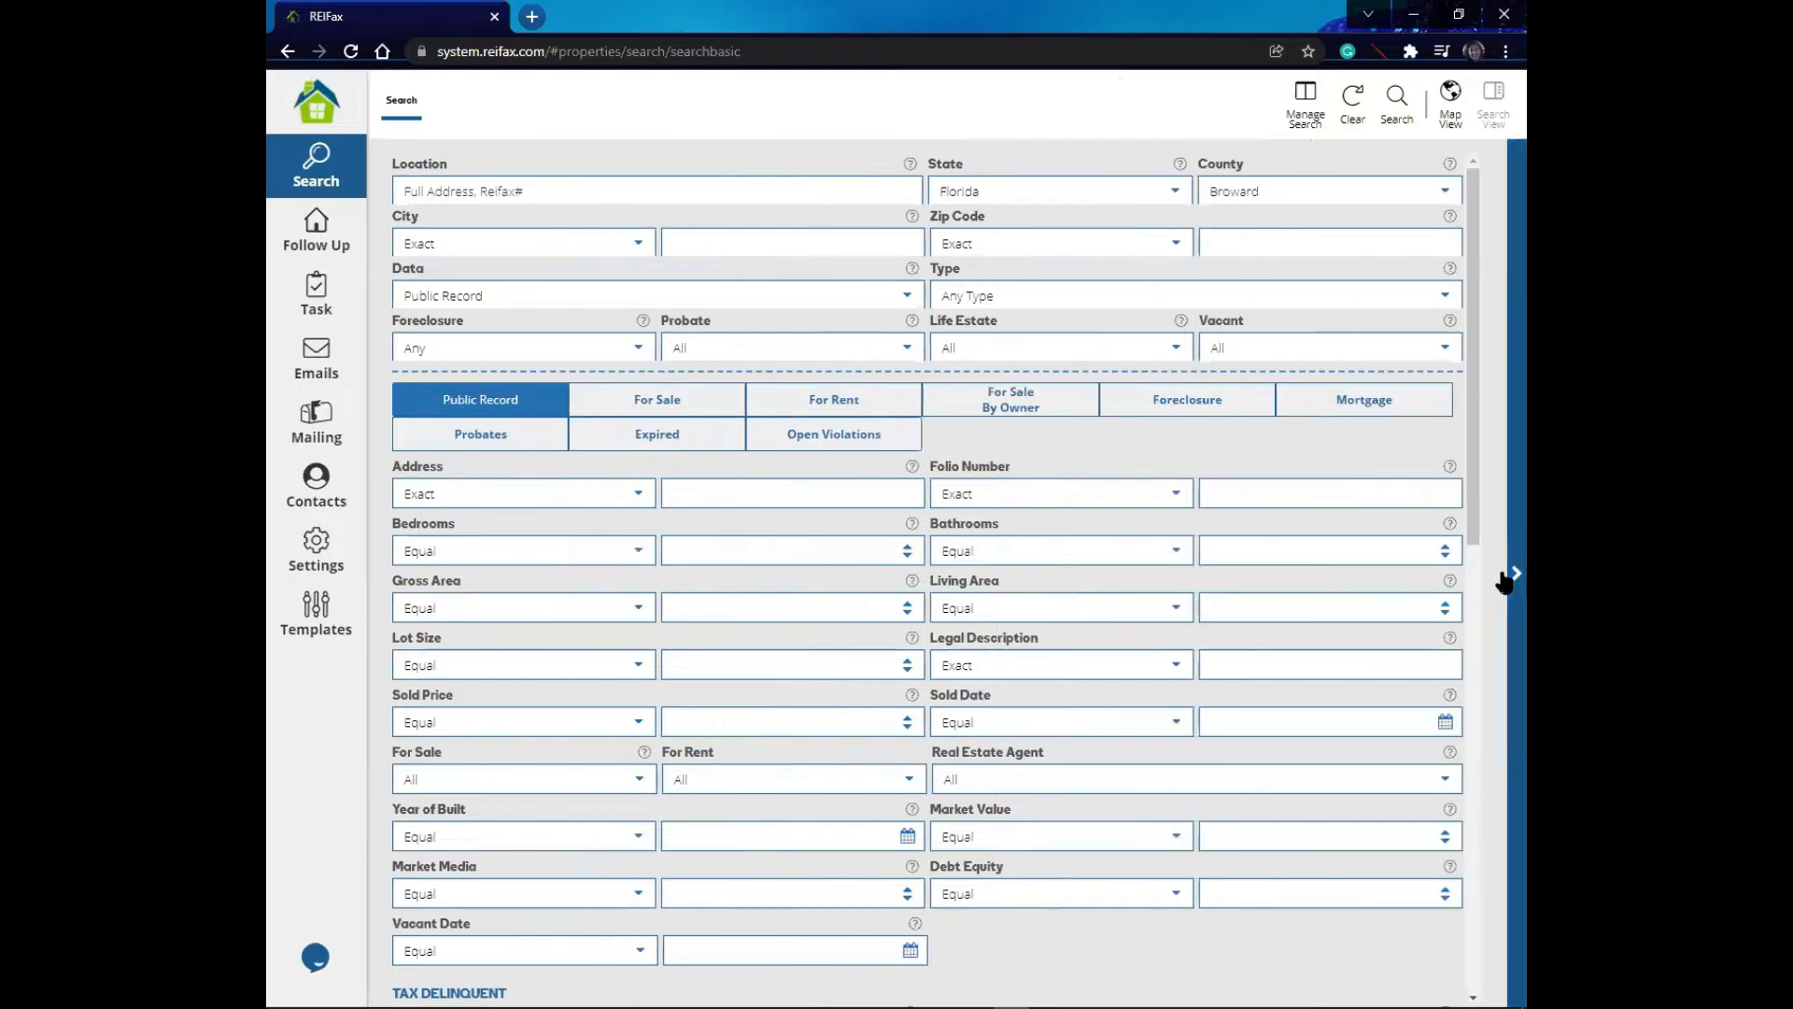
{"action": "left_click", "coordinate": [1450, 93]}
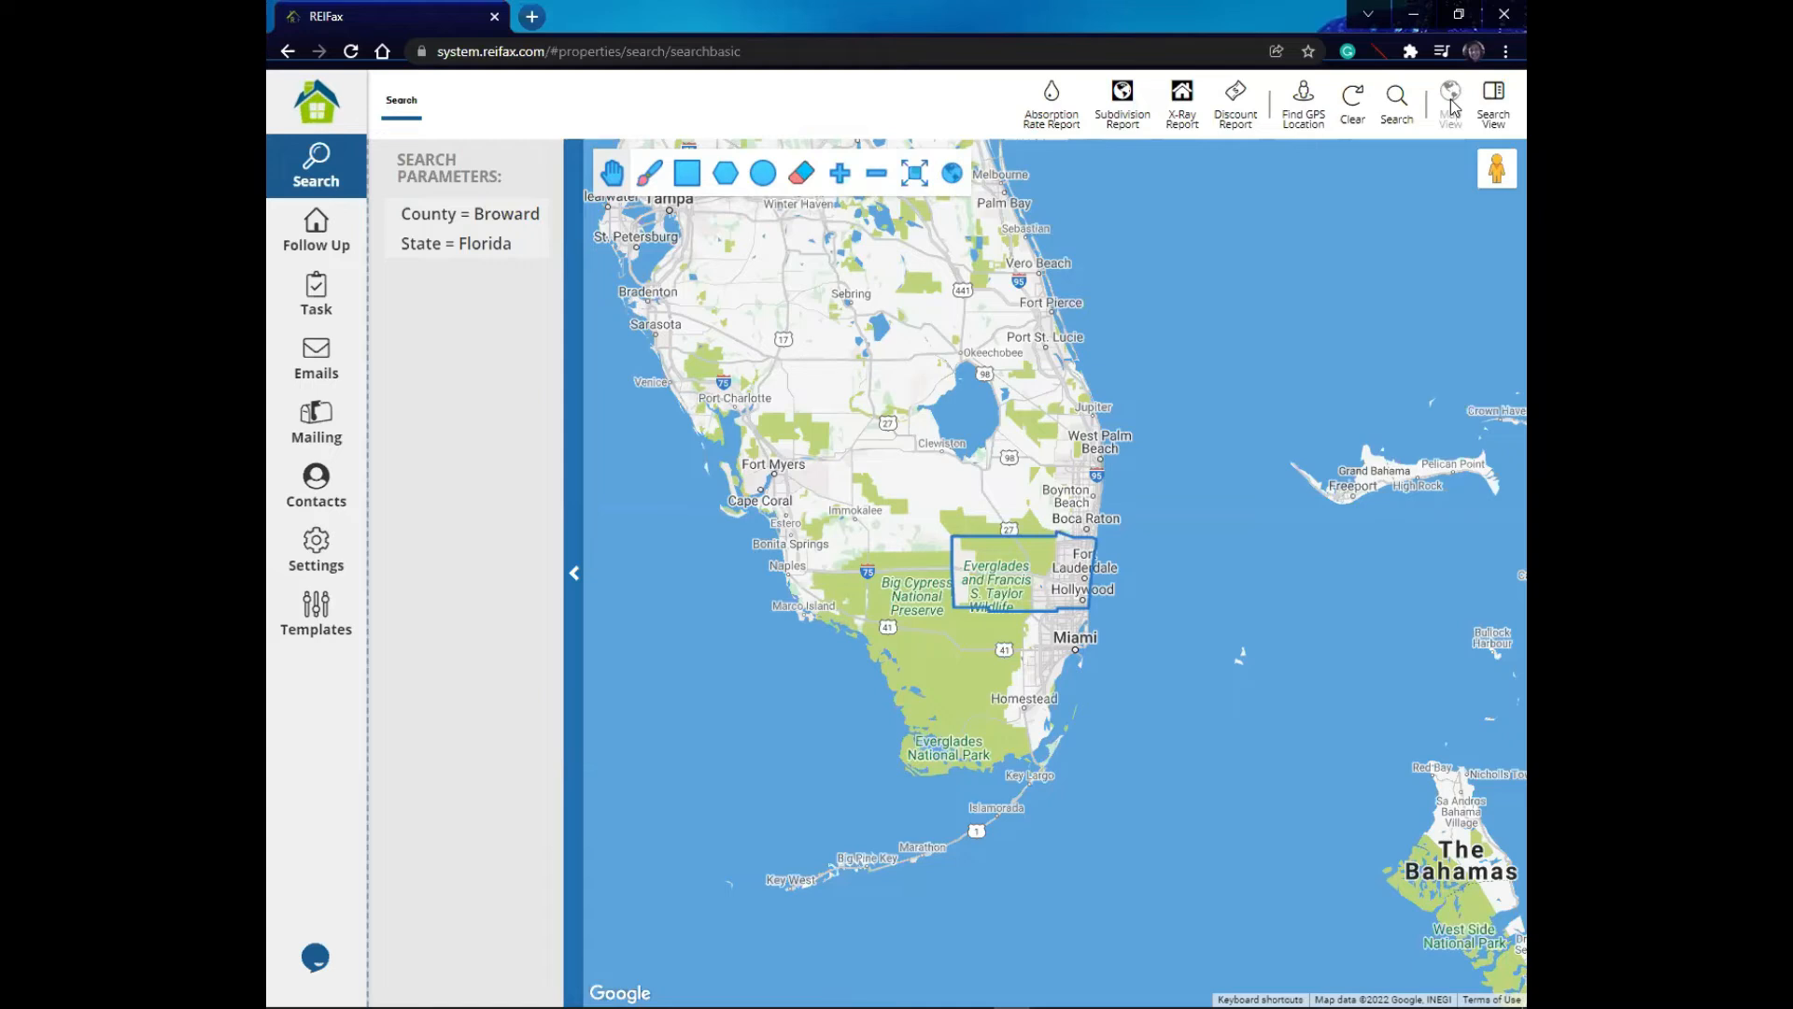
- Zoom the browser page back to 90% and return to the search form beside the map
{"action": "left_click", "coordinate": [1505, 52]}
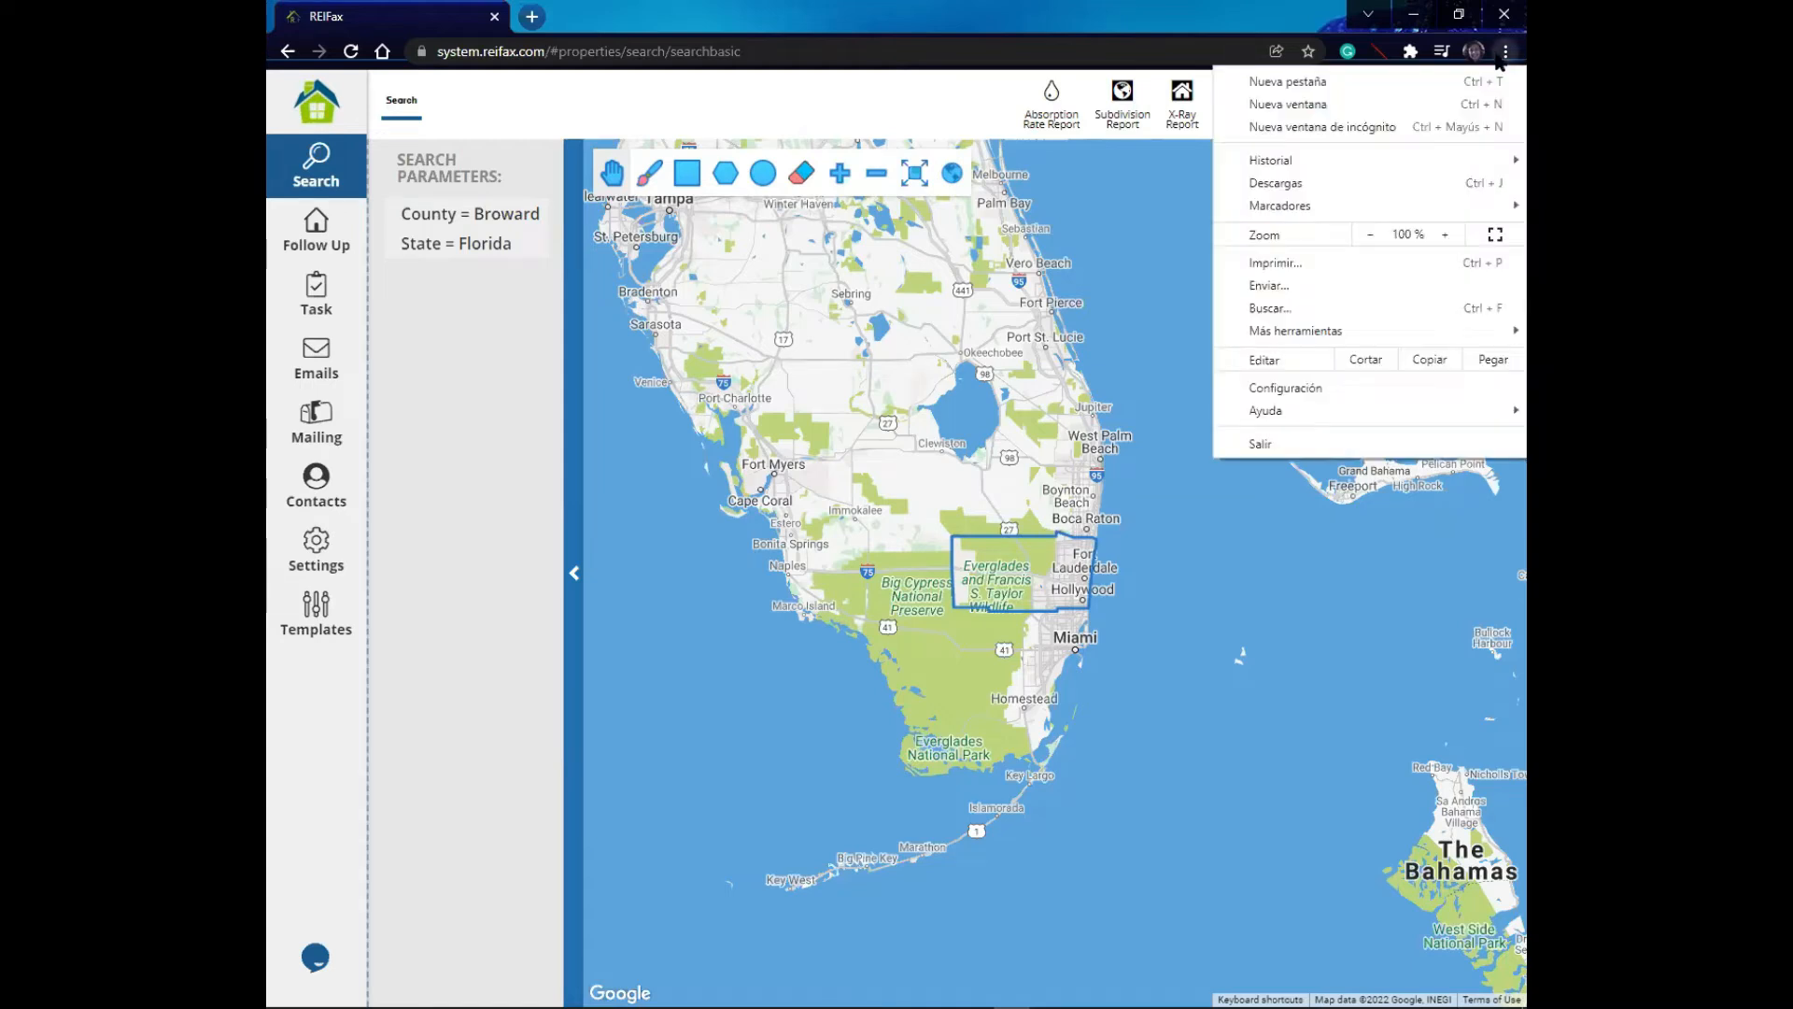
{"action": "left_click", "coordinate": [1372, 234]}
{"action": "left_click", "coordinate": [1122, 465]}
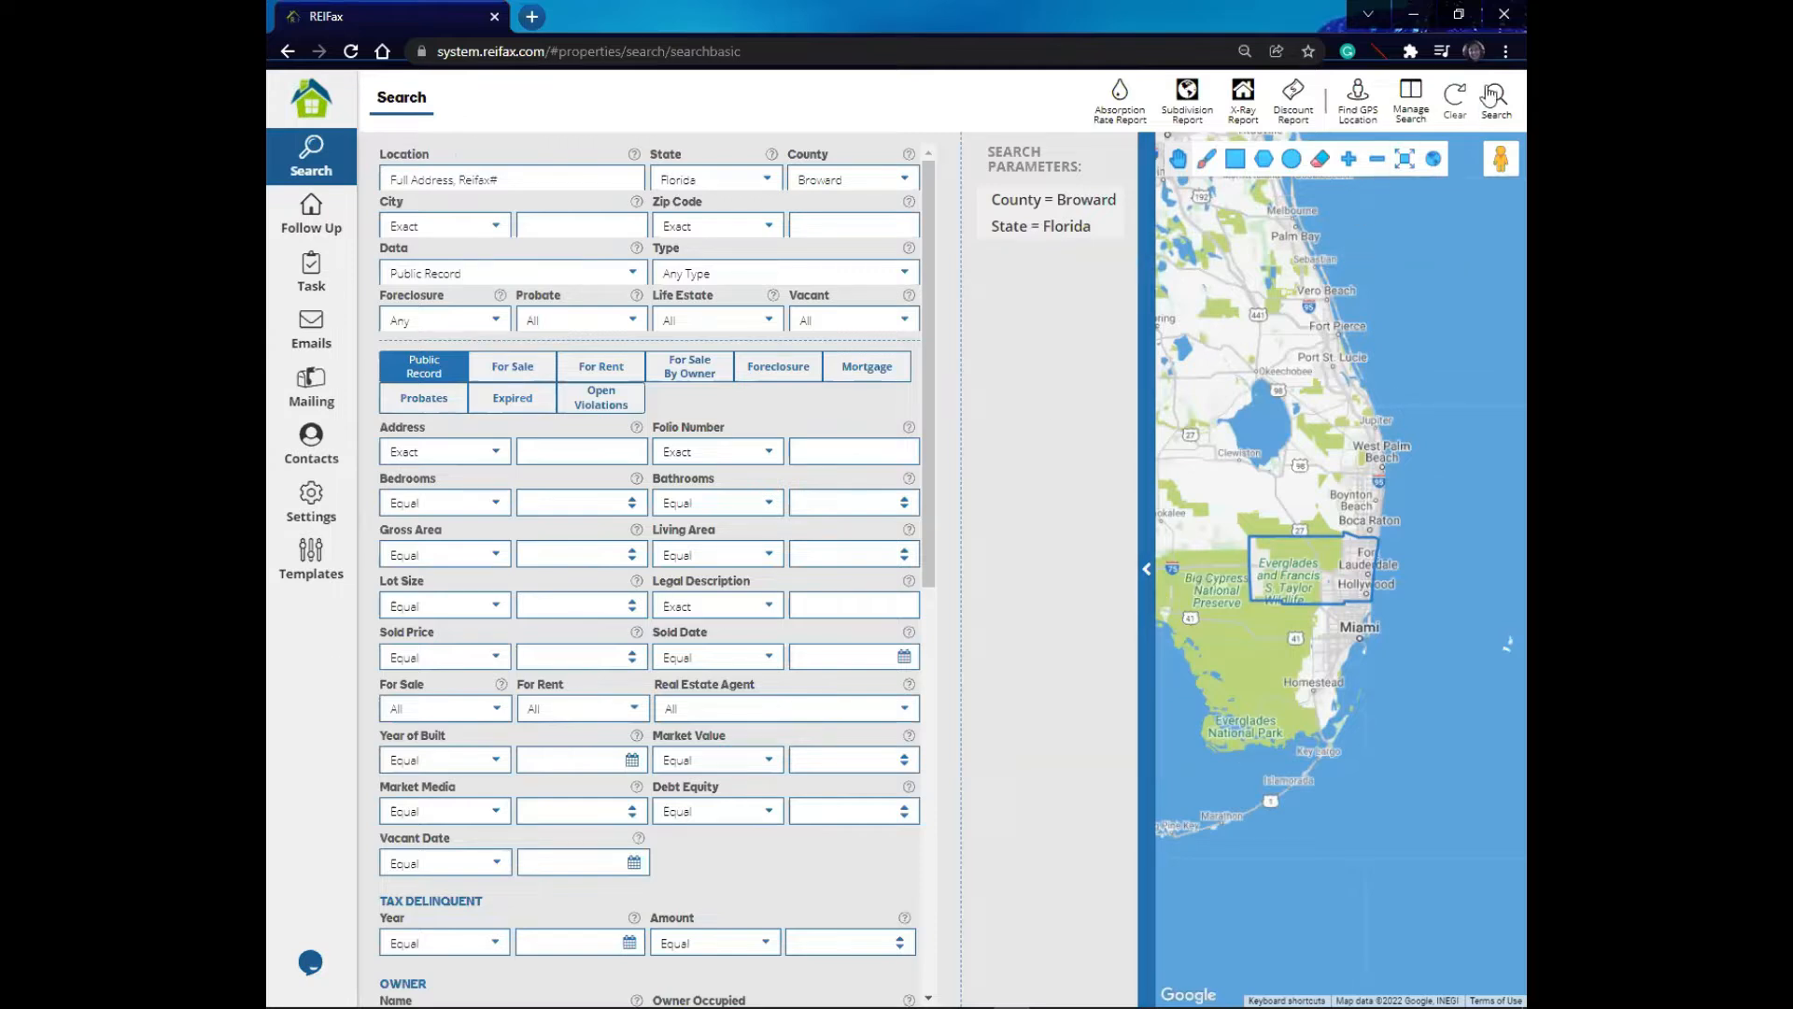
{"action": "left_click", "coordinate": [1506, 51]}
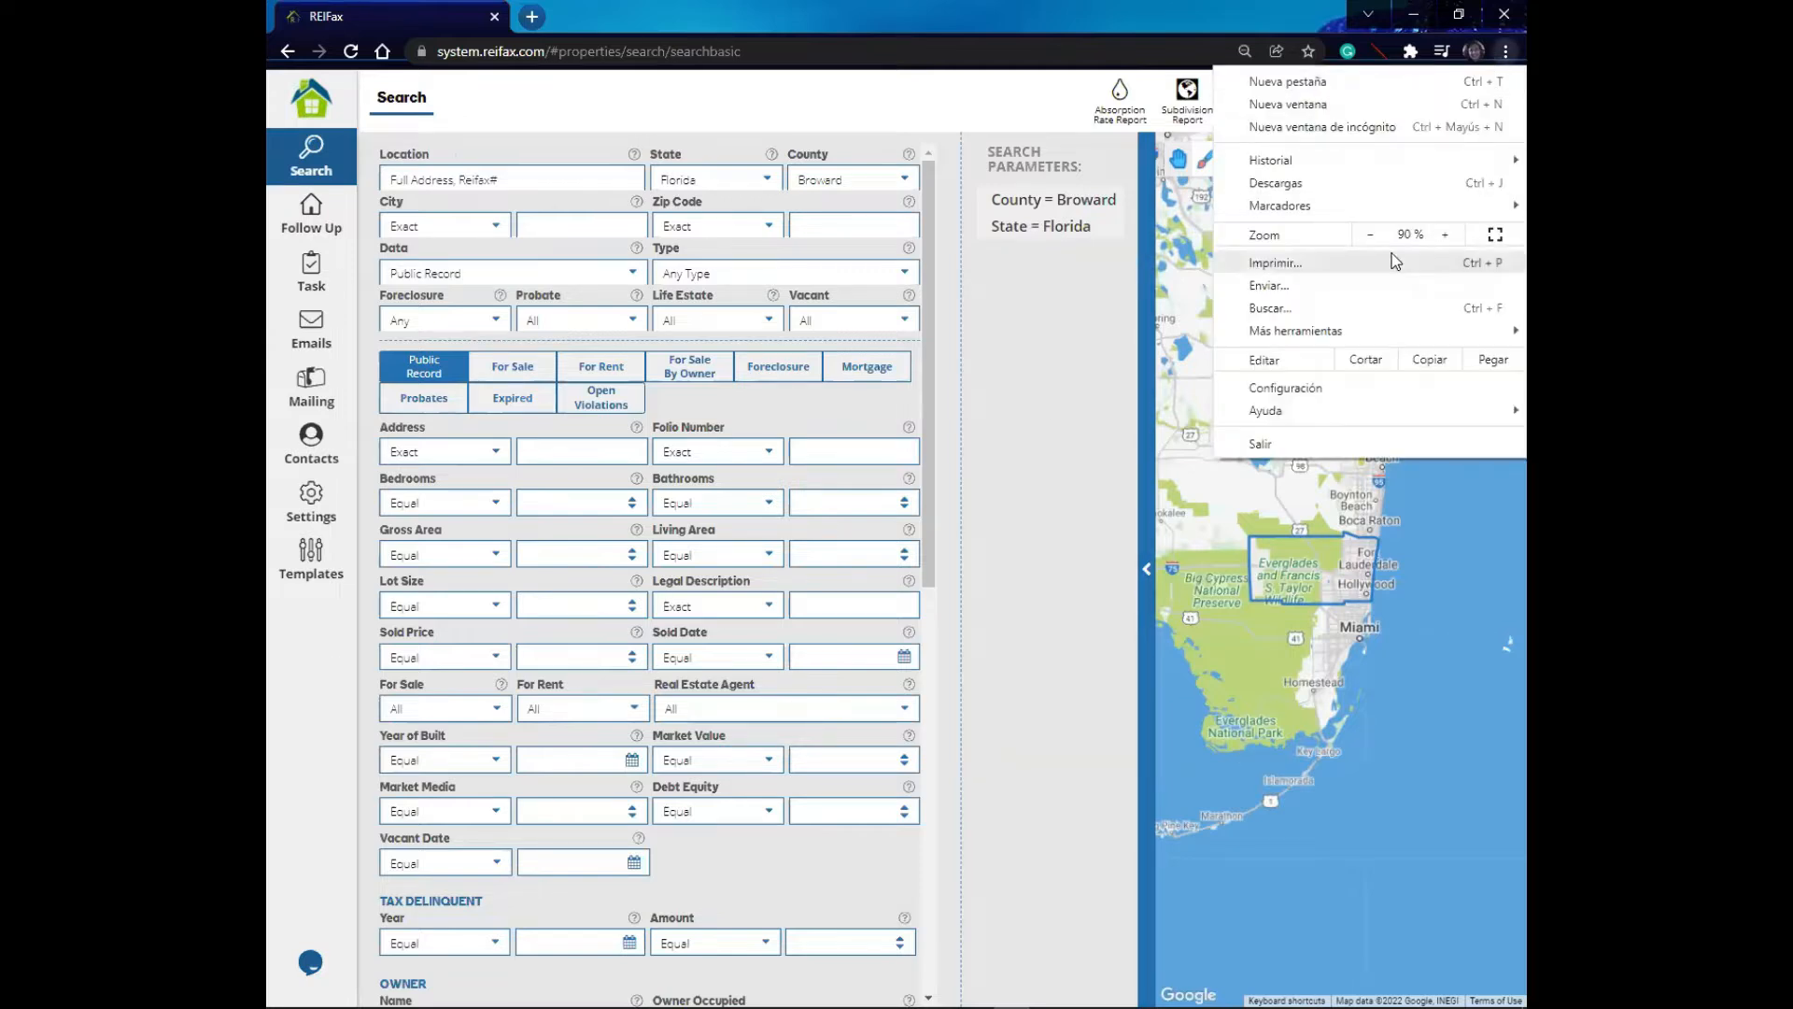
{"action": "left_click", "coordinate": [1018, 446]}
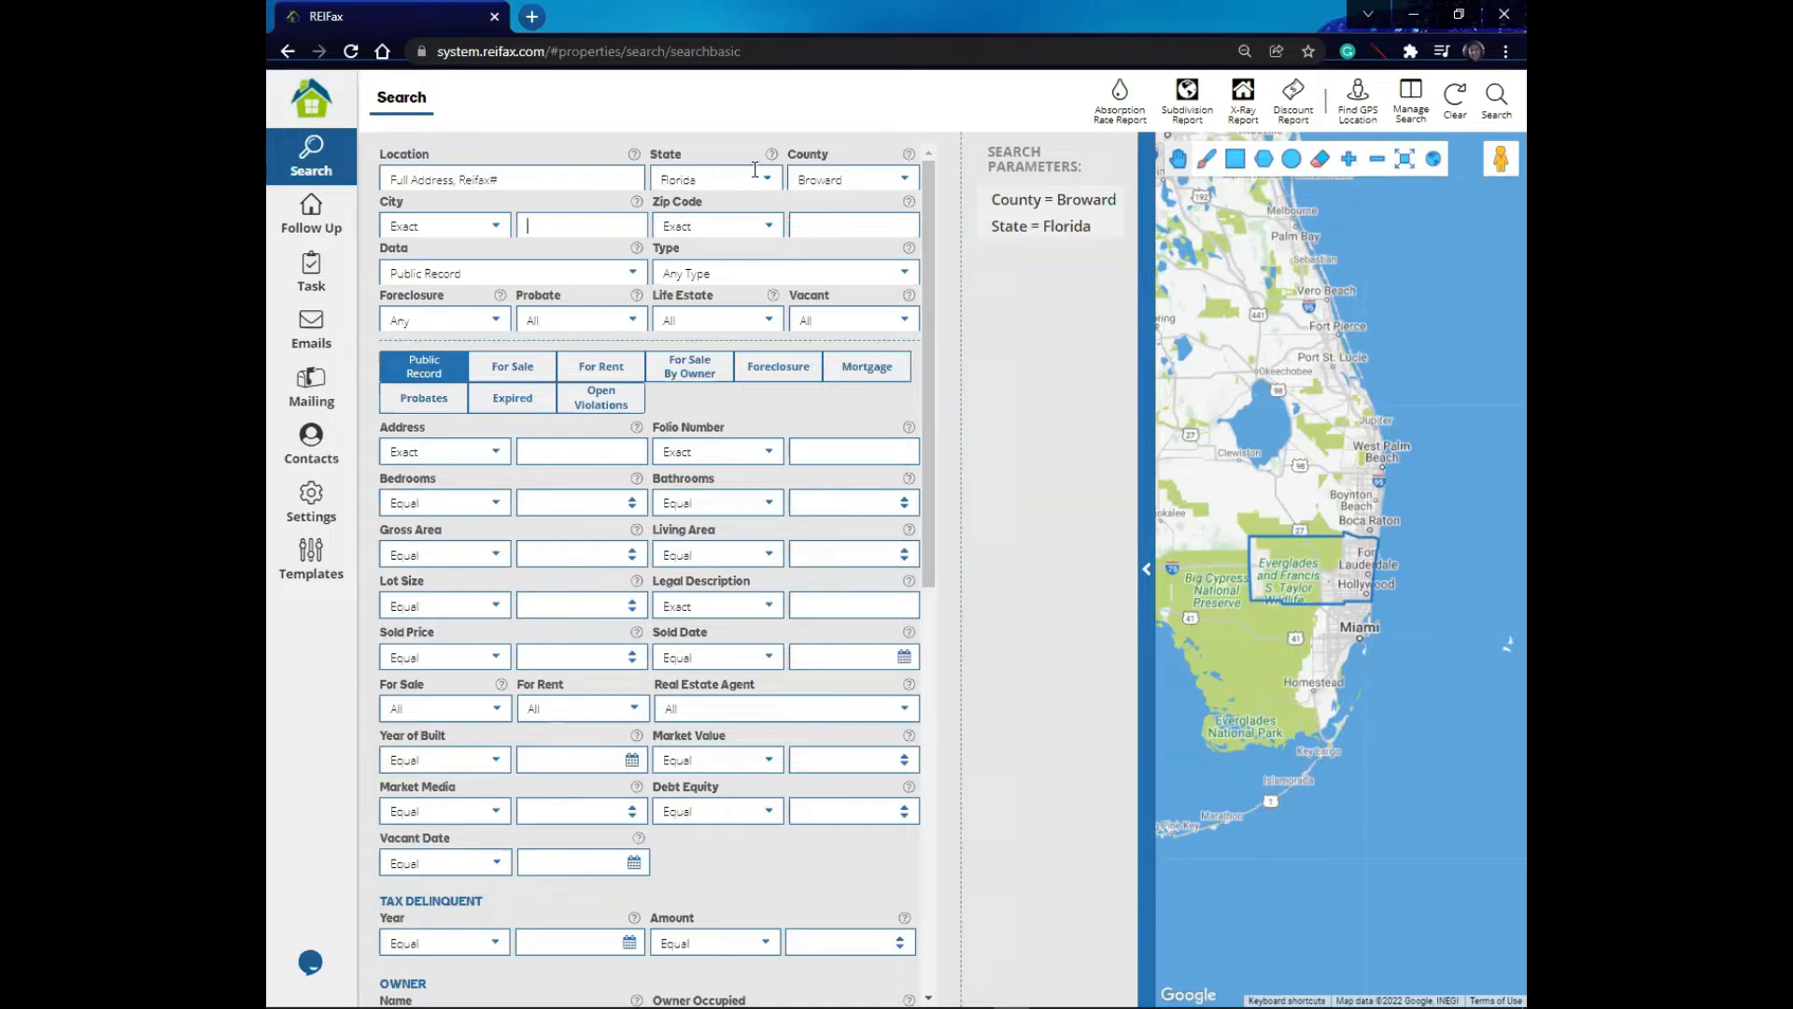
- Browse the County options and keep Broward selected
{"action": "left_click", "coordinate": [903, 183]}
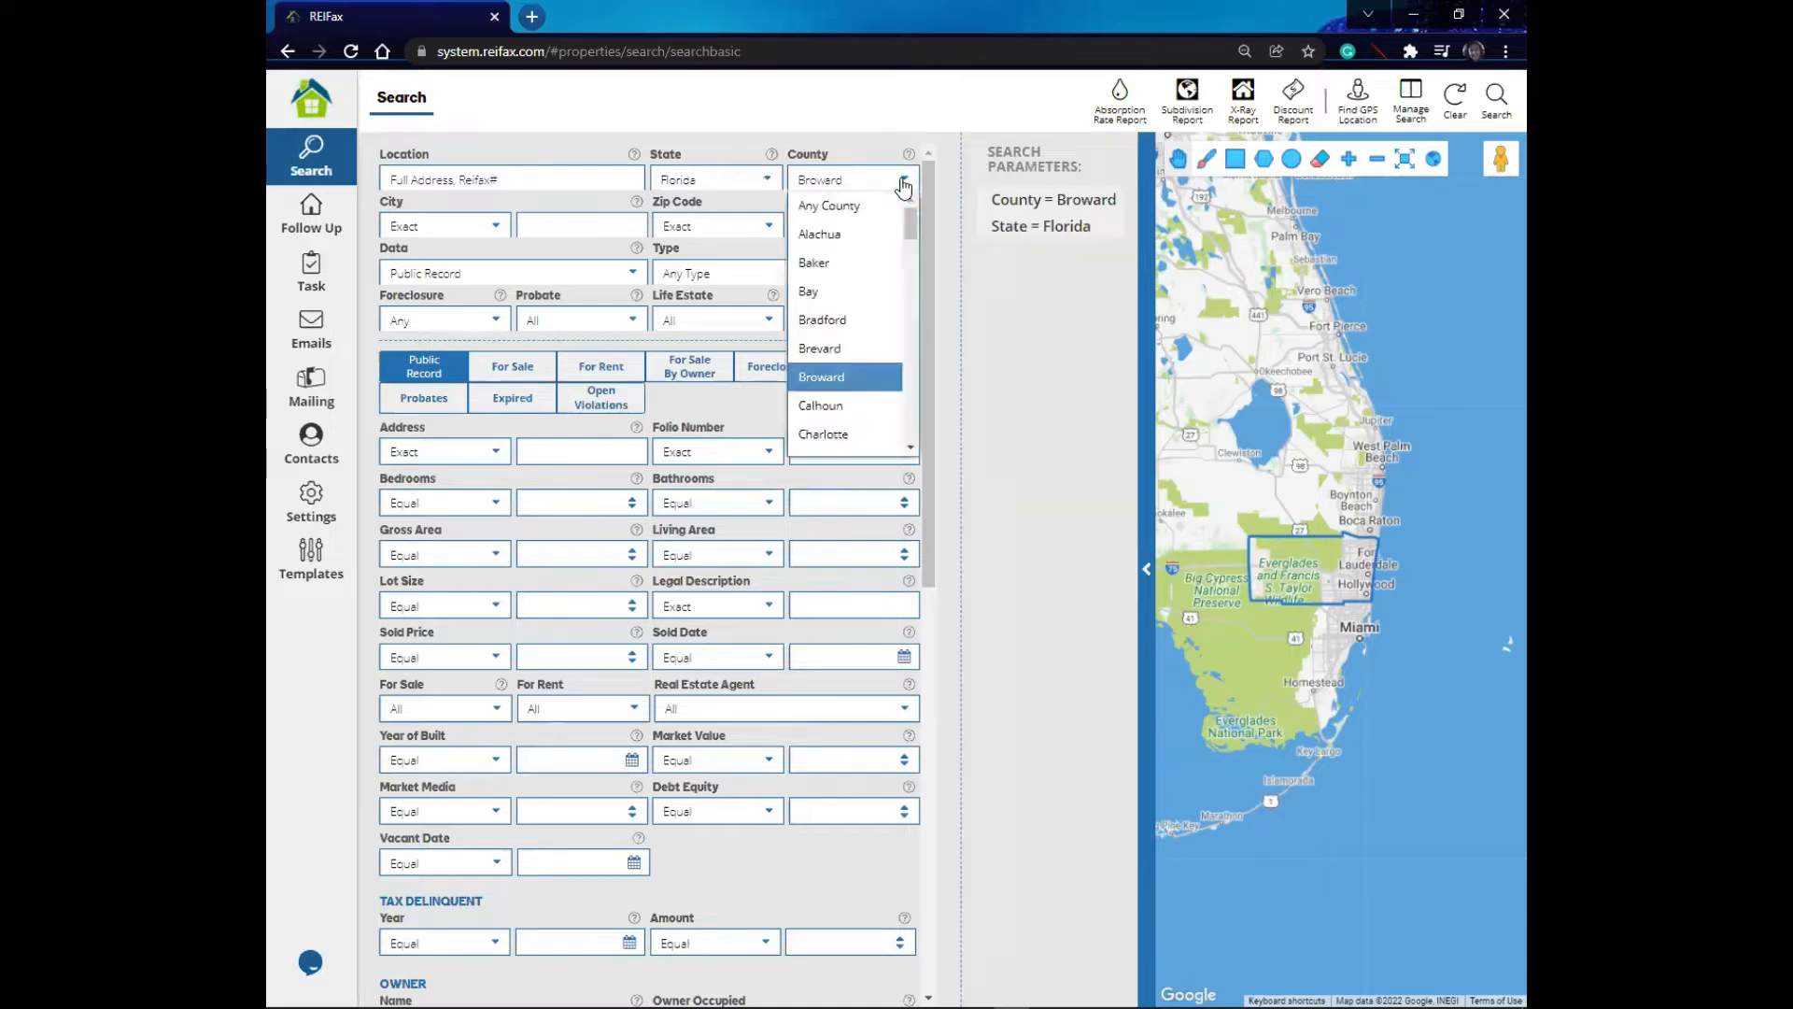
{"action": "mouse_move", "coordinate": [913, 218]}
{"action": "left_mouse_down"}
{"action": "mouse_move", "coordinate": [895, 426]}
{"action": "mouse_move", "coordinate": [914, 190]}
{"action": "left_mouse_up"}
{"action": "left_click", "coordinate": [848, 378]}
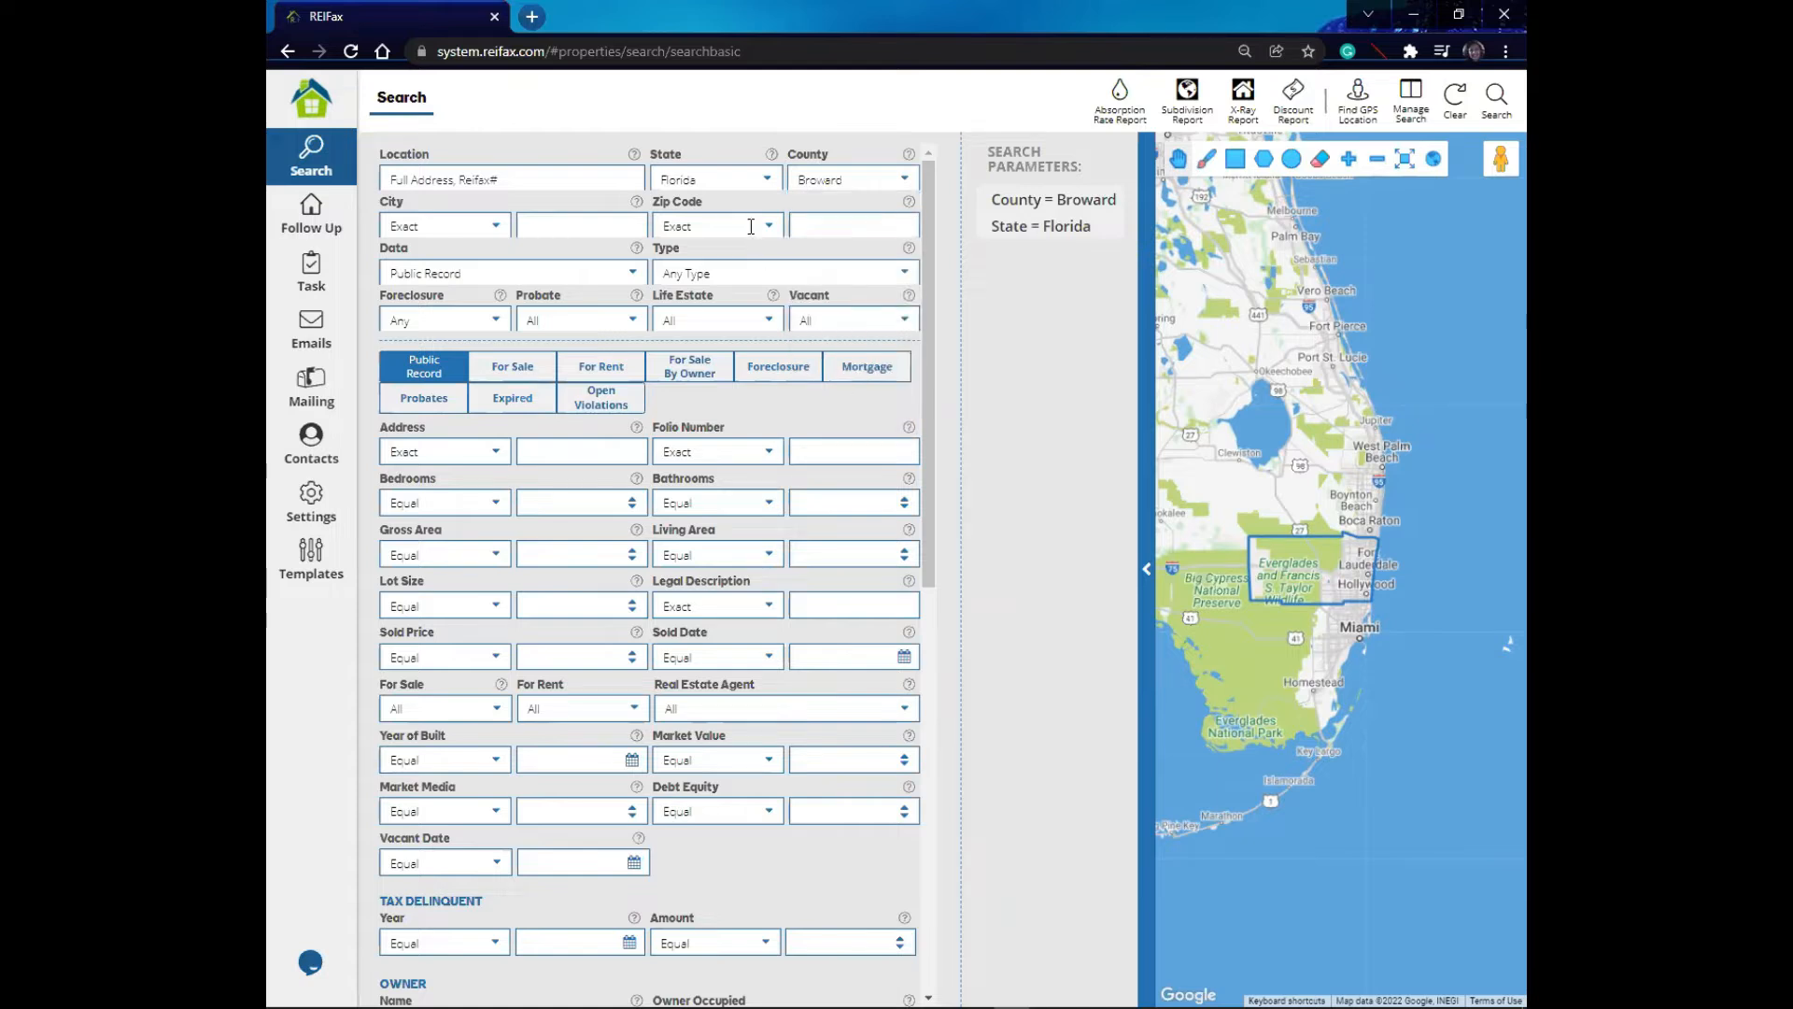
- Set the City match condition to Contains
{"action": "left_click", "coordinate": [494, 232]}
{"action": "left_click", "coordinate": [495, 230]}
{"action": "left_click", "coordinate": [496, 231]}
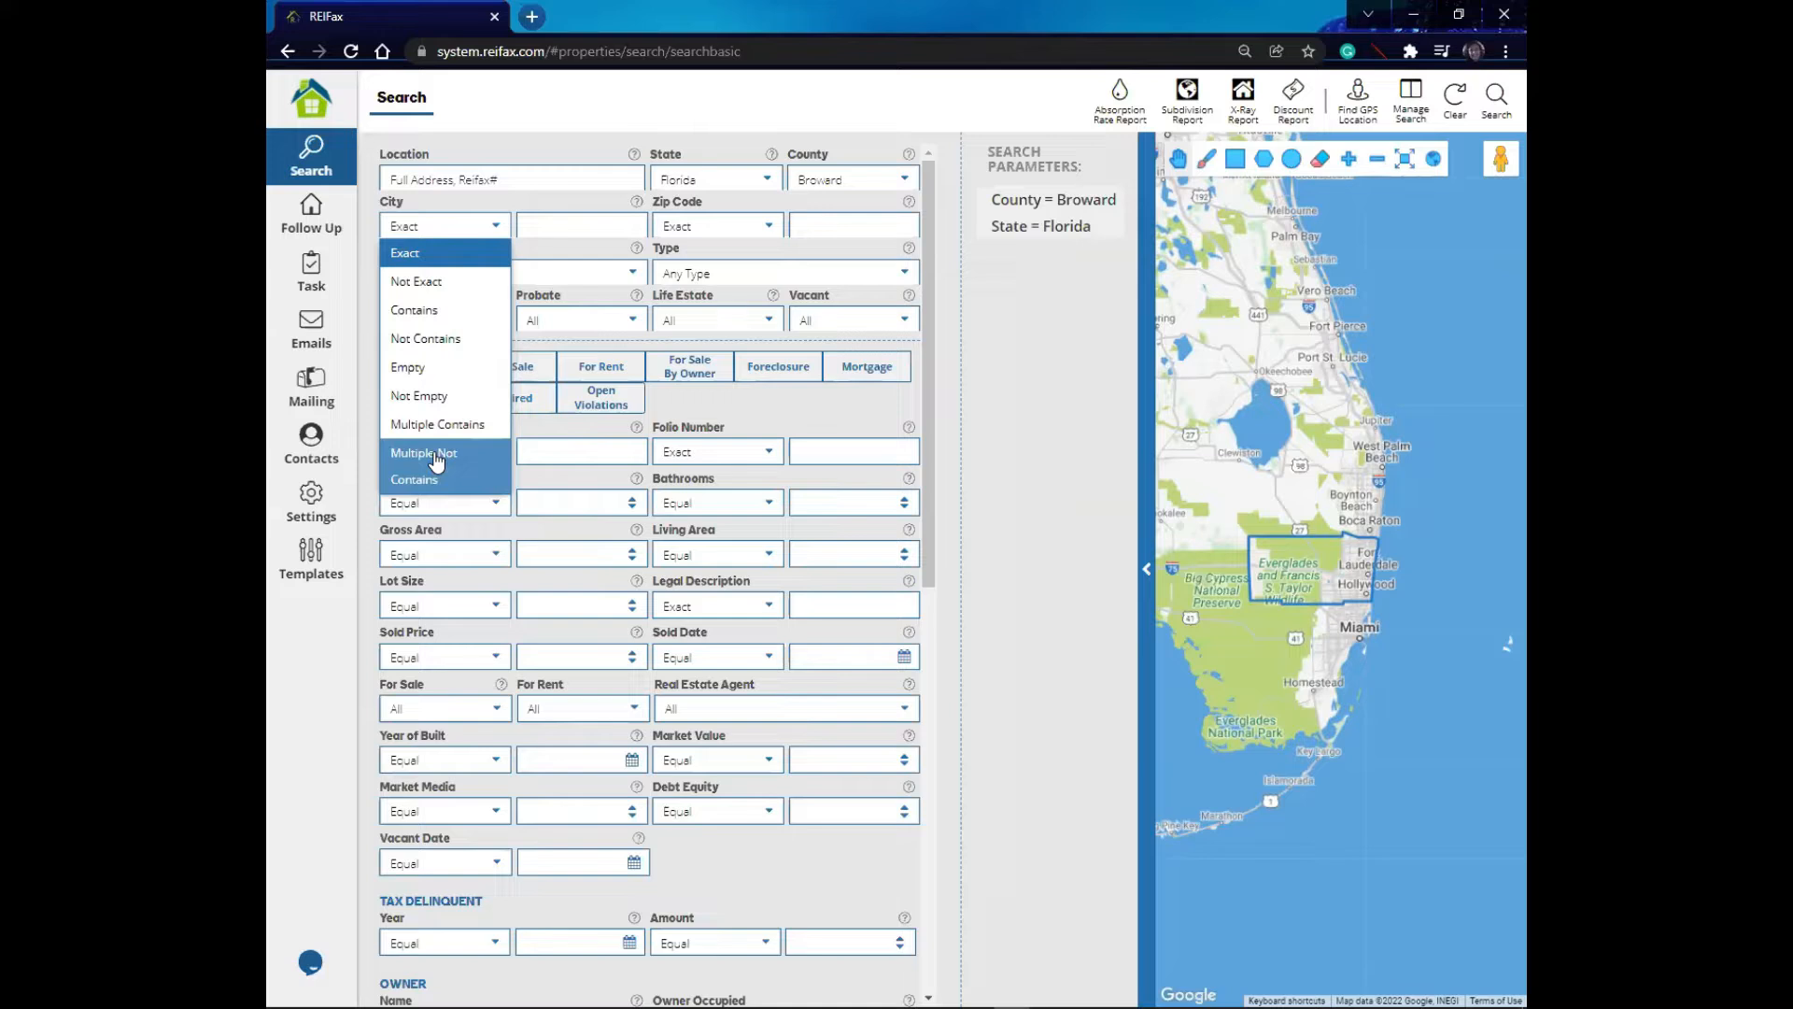
{"action": "left_click", "coordinate": [415, 254]}
{"action": "left_click", "coordinate": [546, 224]}
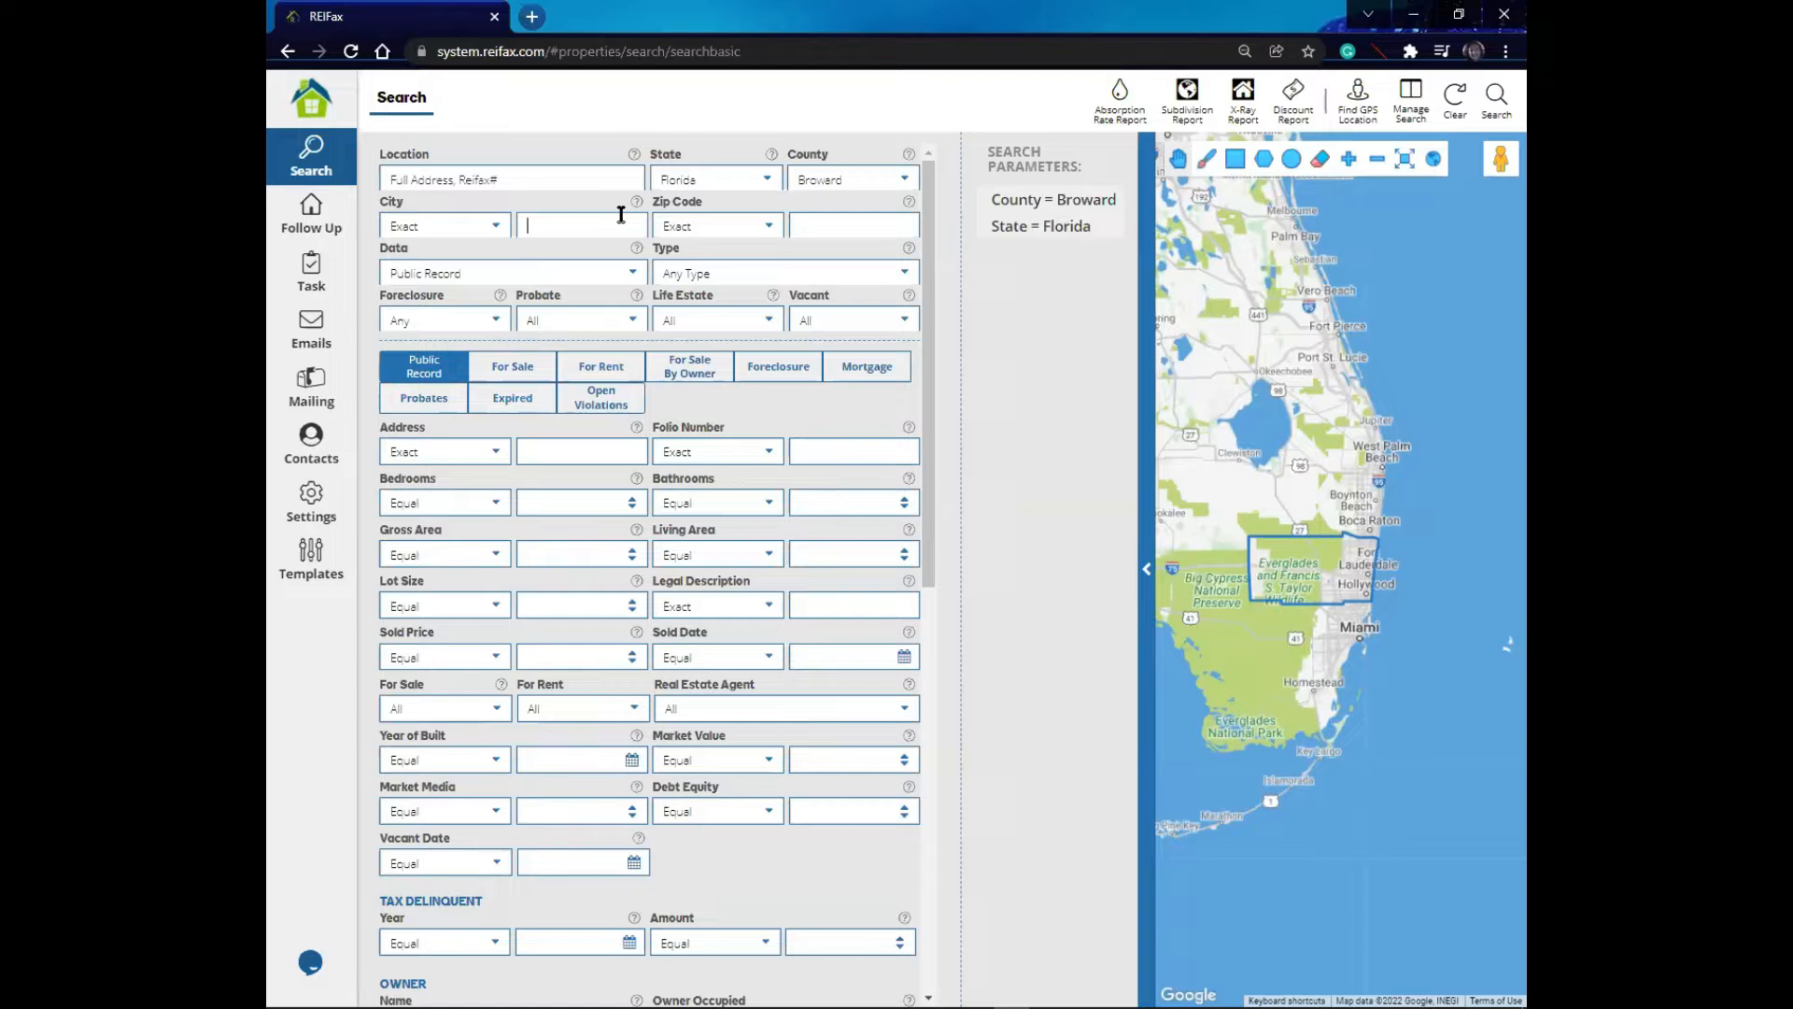
{"action": "left_click", "coordinate": [499, 228]}
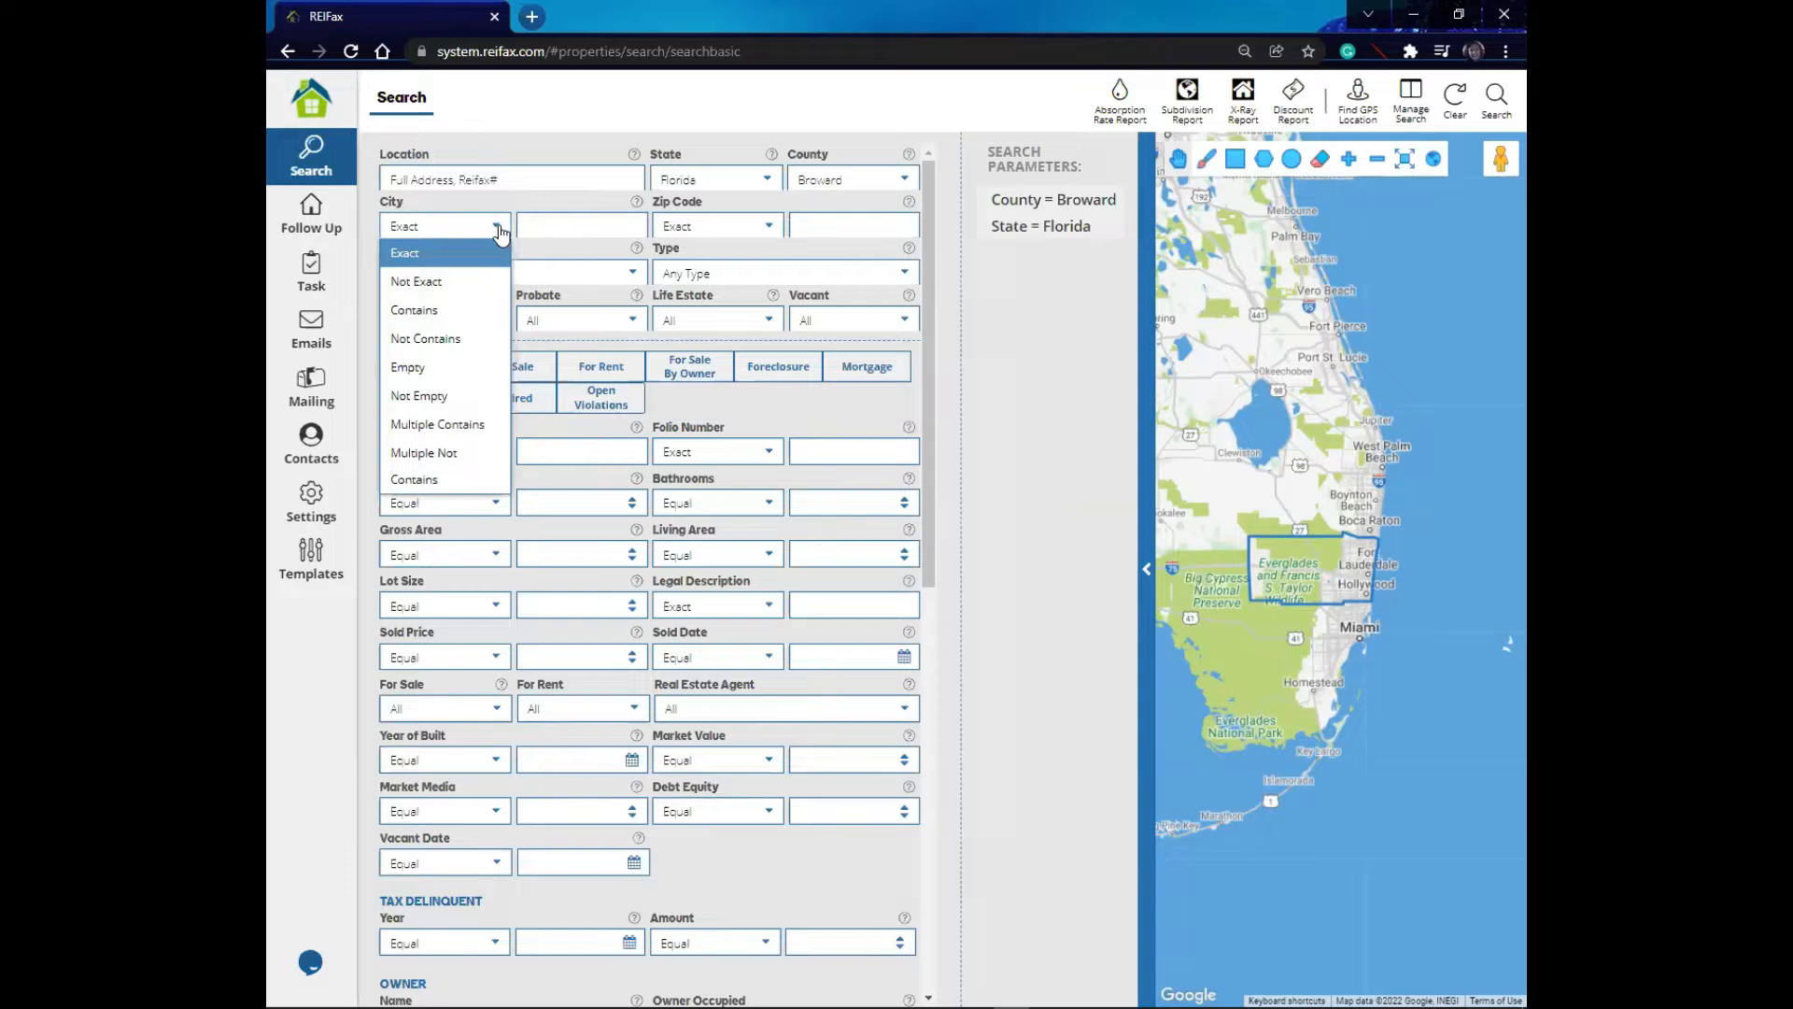
{"action": "left_click", "coordinate": [442, 314]}
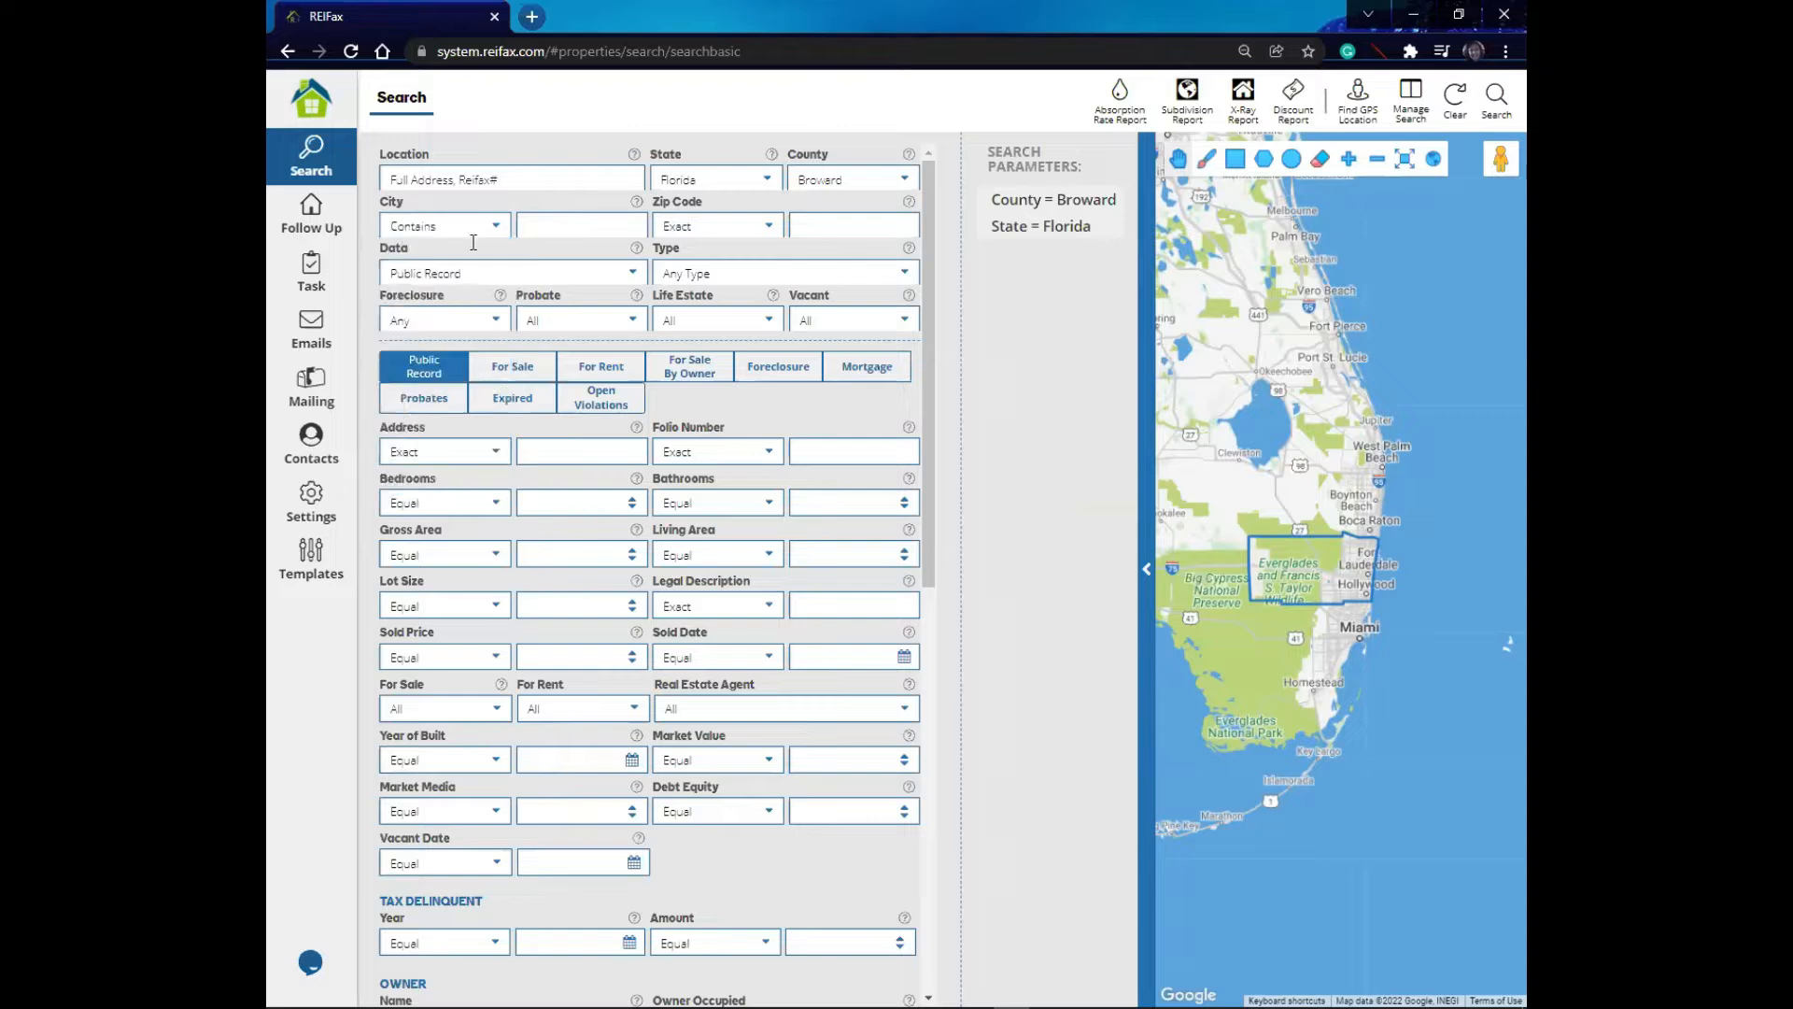
- Change the City match condition to Not Contains
{"action": "left_click", "coordinate": [545, 219]}
{"action": "left_click", "coordinate": [498, 227]}
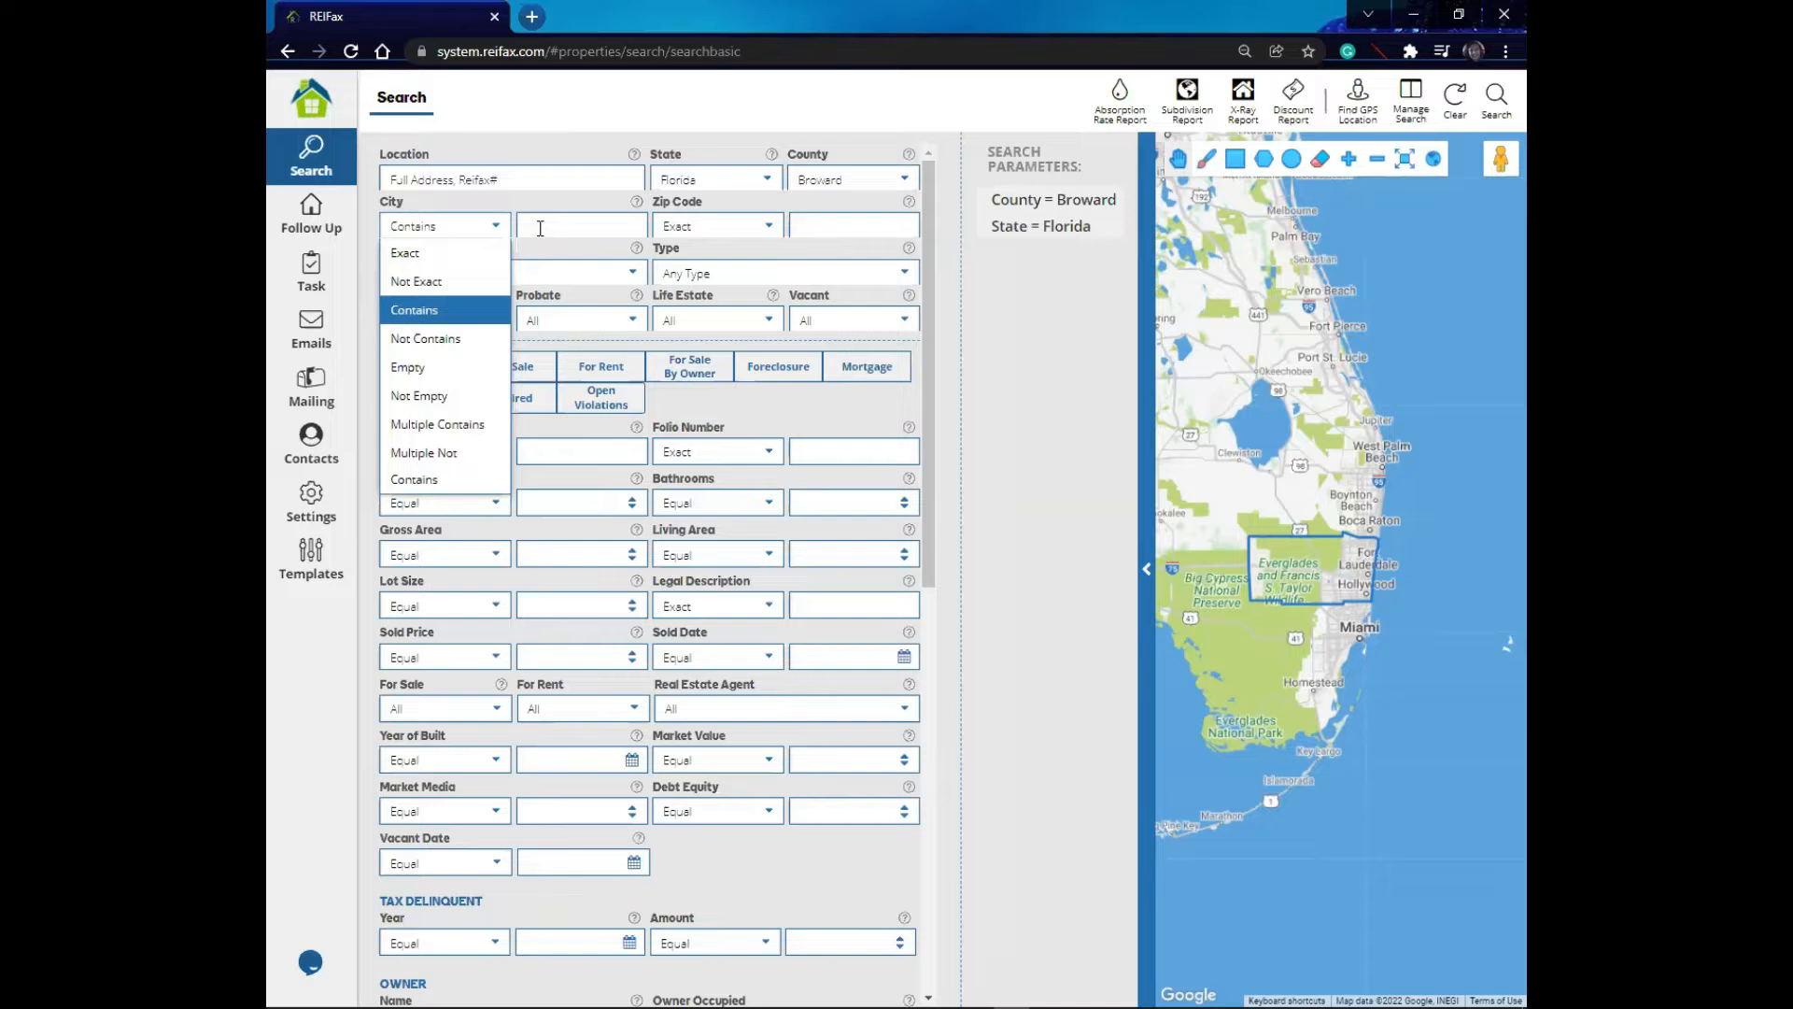
{"action": "left_click", "coordinate": [464, 344]}
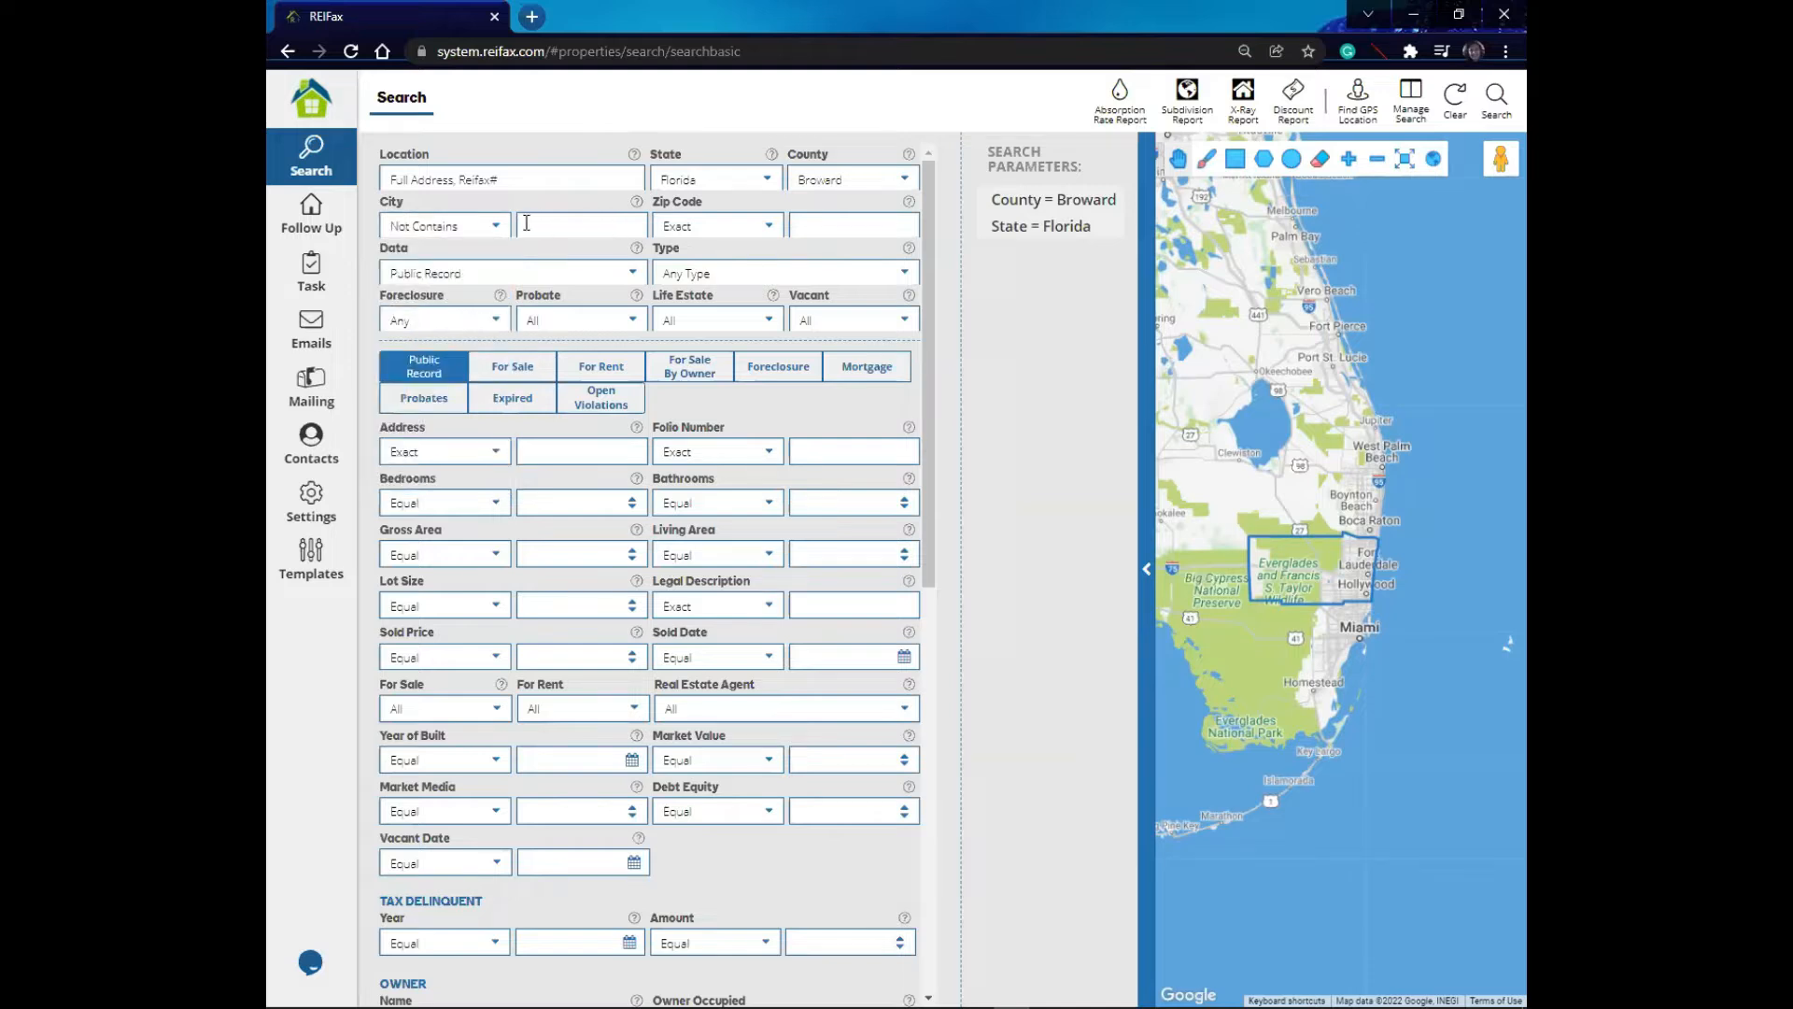
{"action": "left_click", "coordinate": [498, 233]}
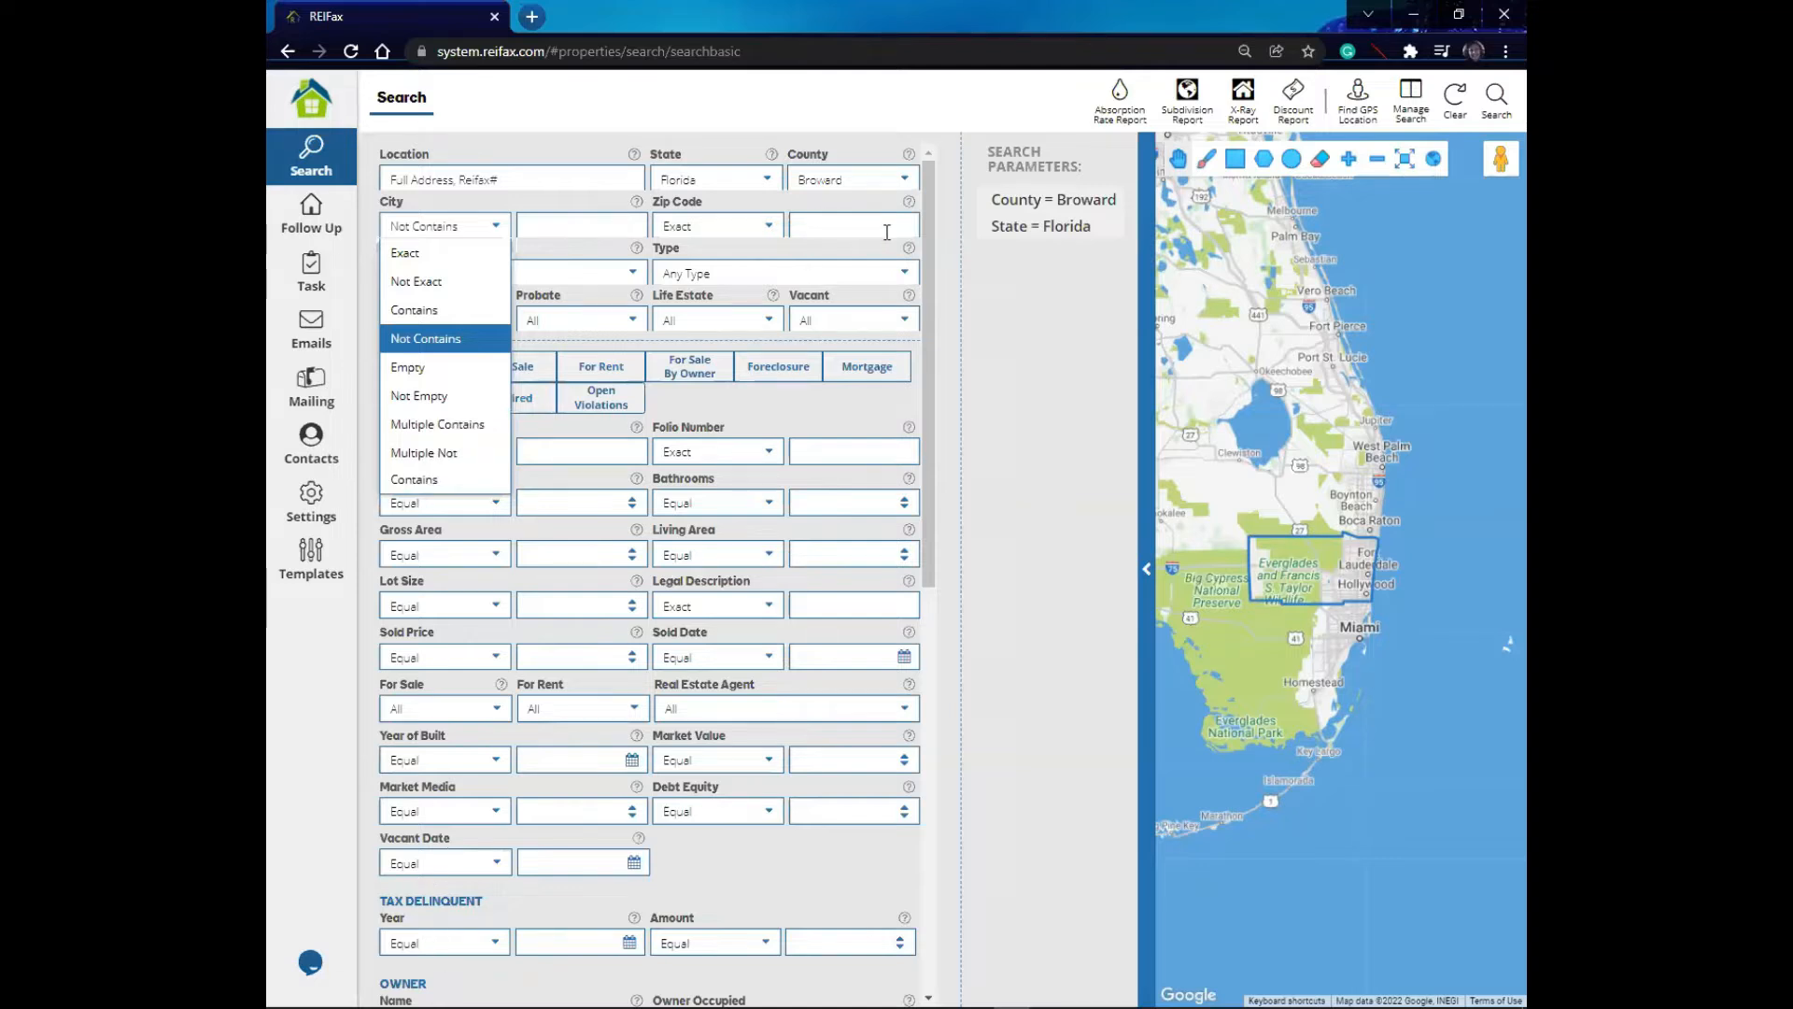
{"action": "left_click", "coordinate": [810, 233]}
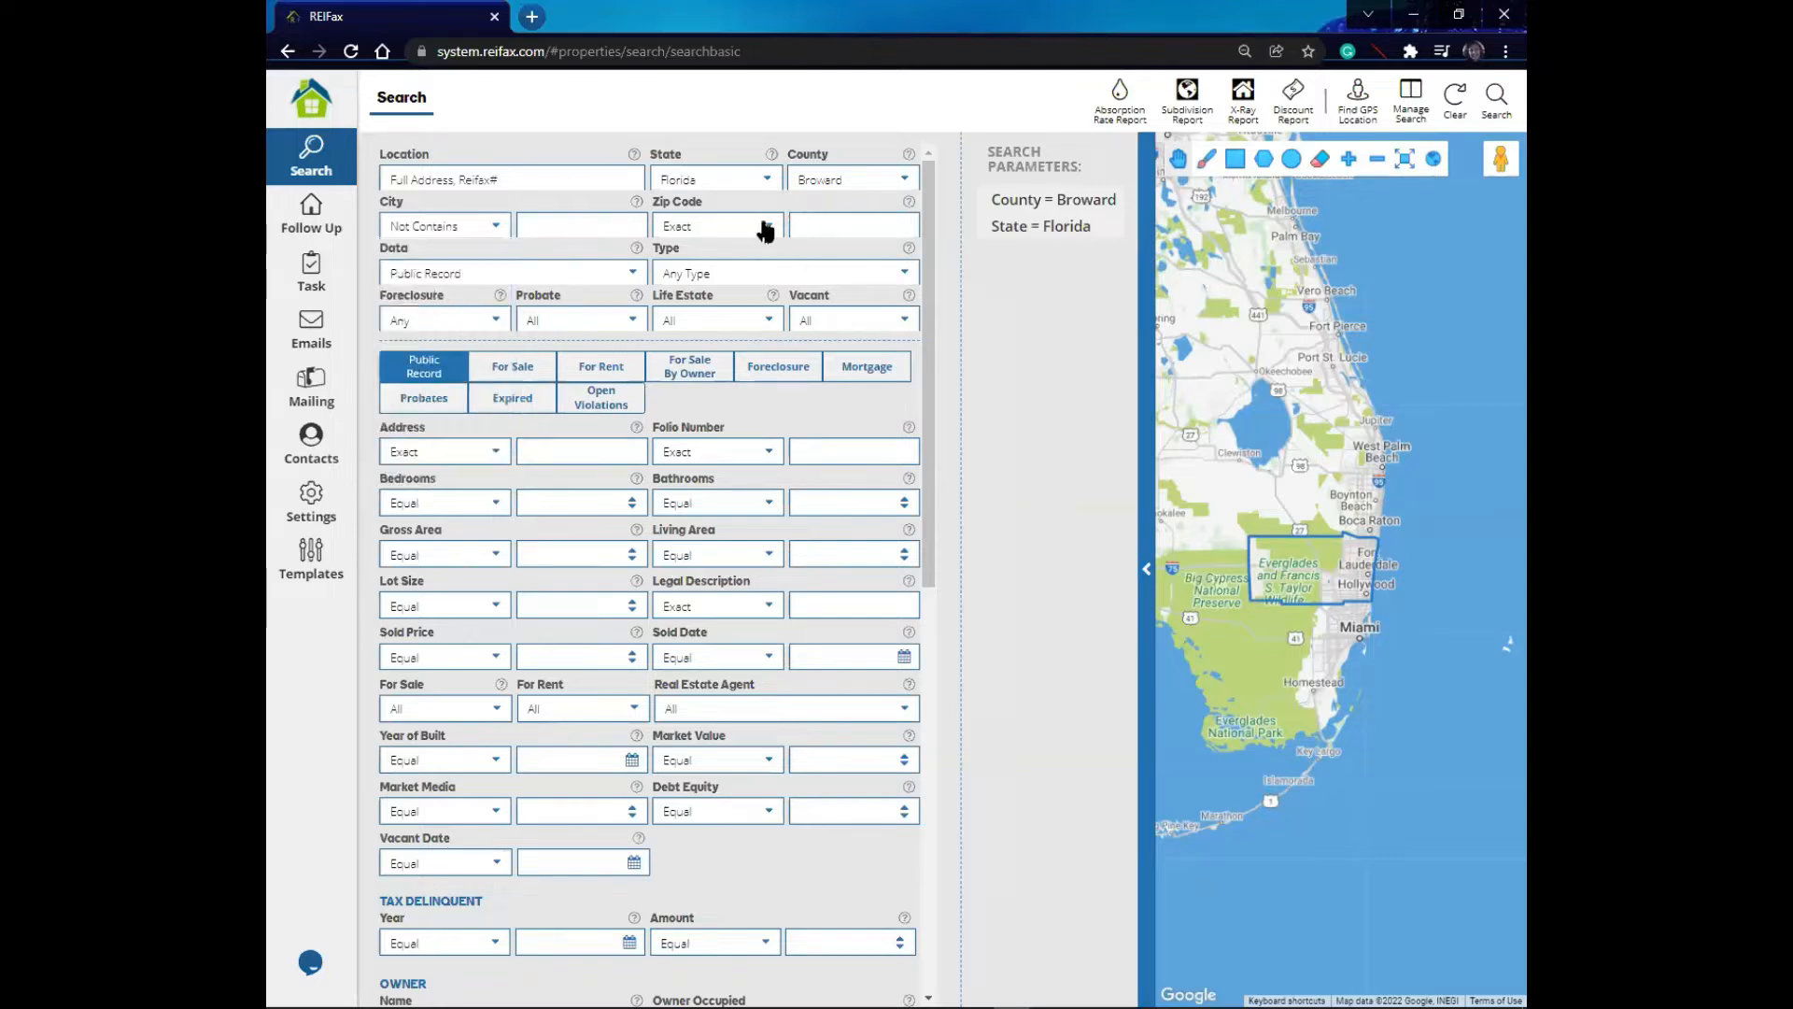
- Enter 33325 as the Zip Code filter value
{"action": "left_click", "coordinate": [765, 227]}
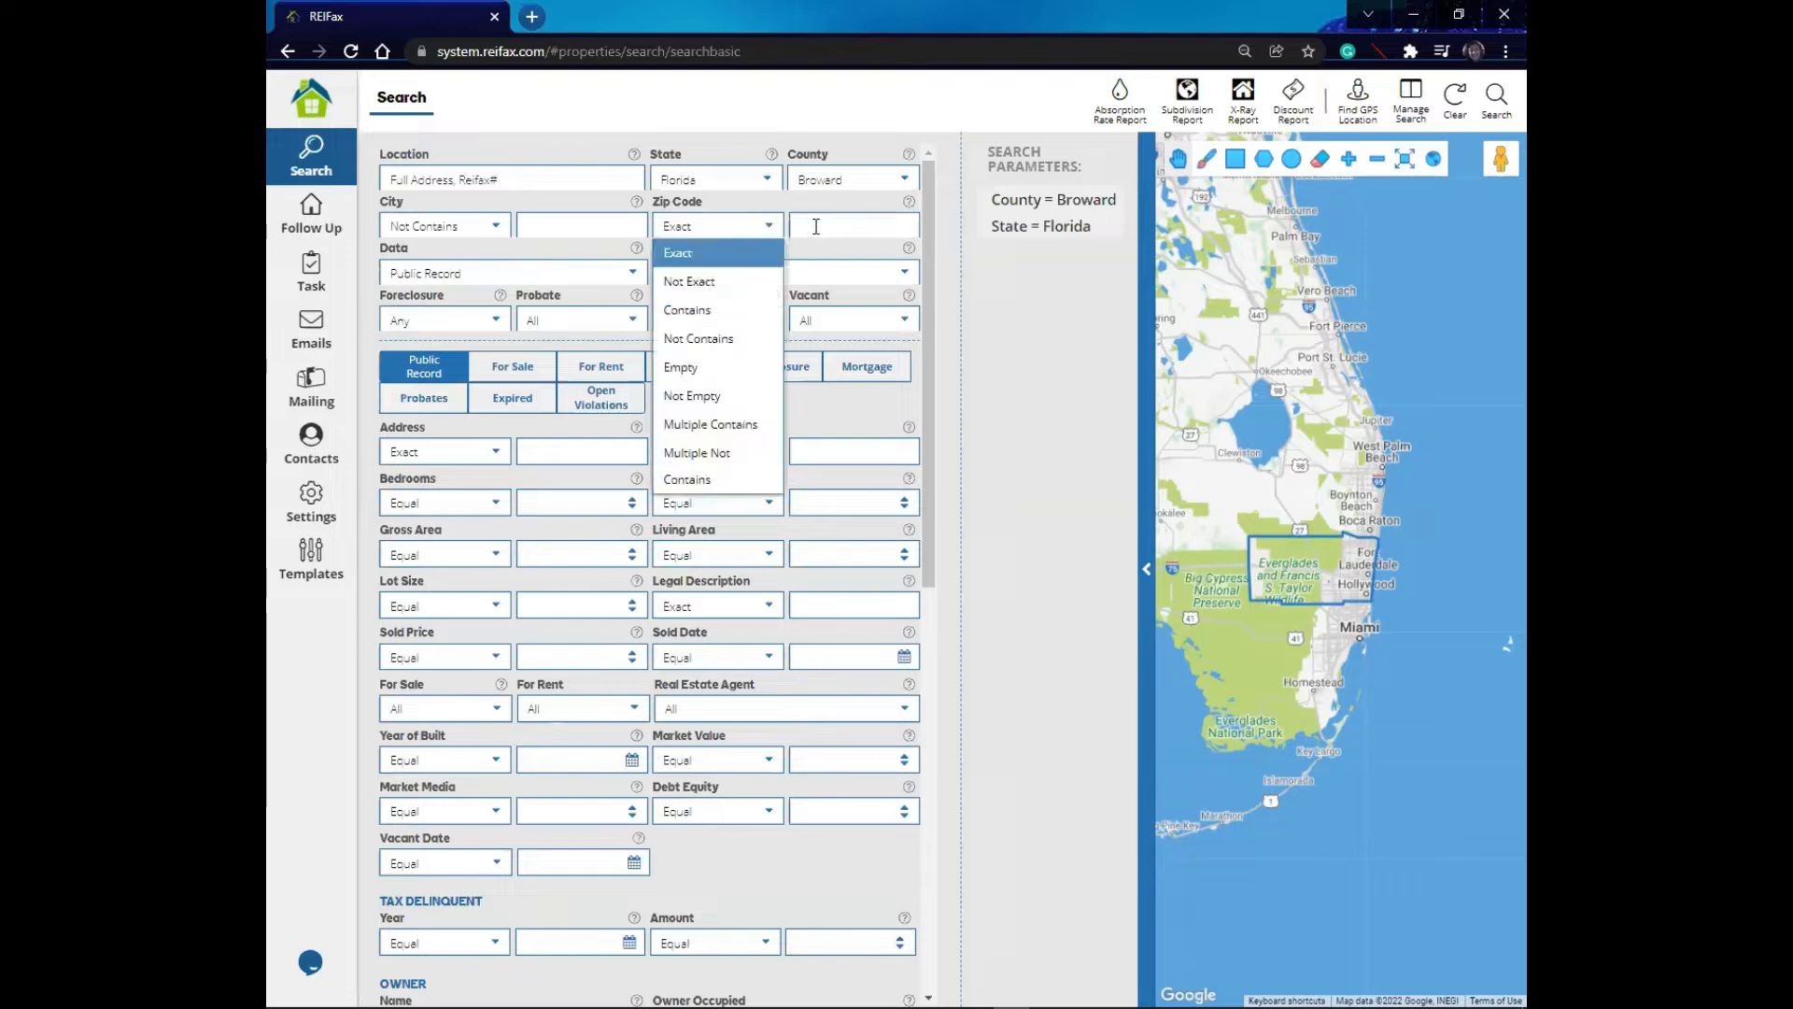
{"action": "left_click", "coordinate": [815, 226]}
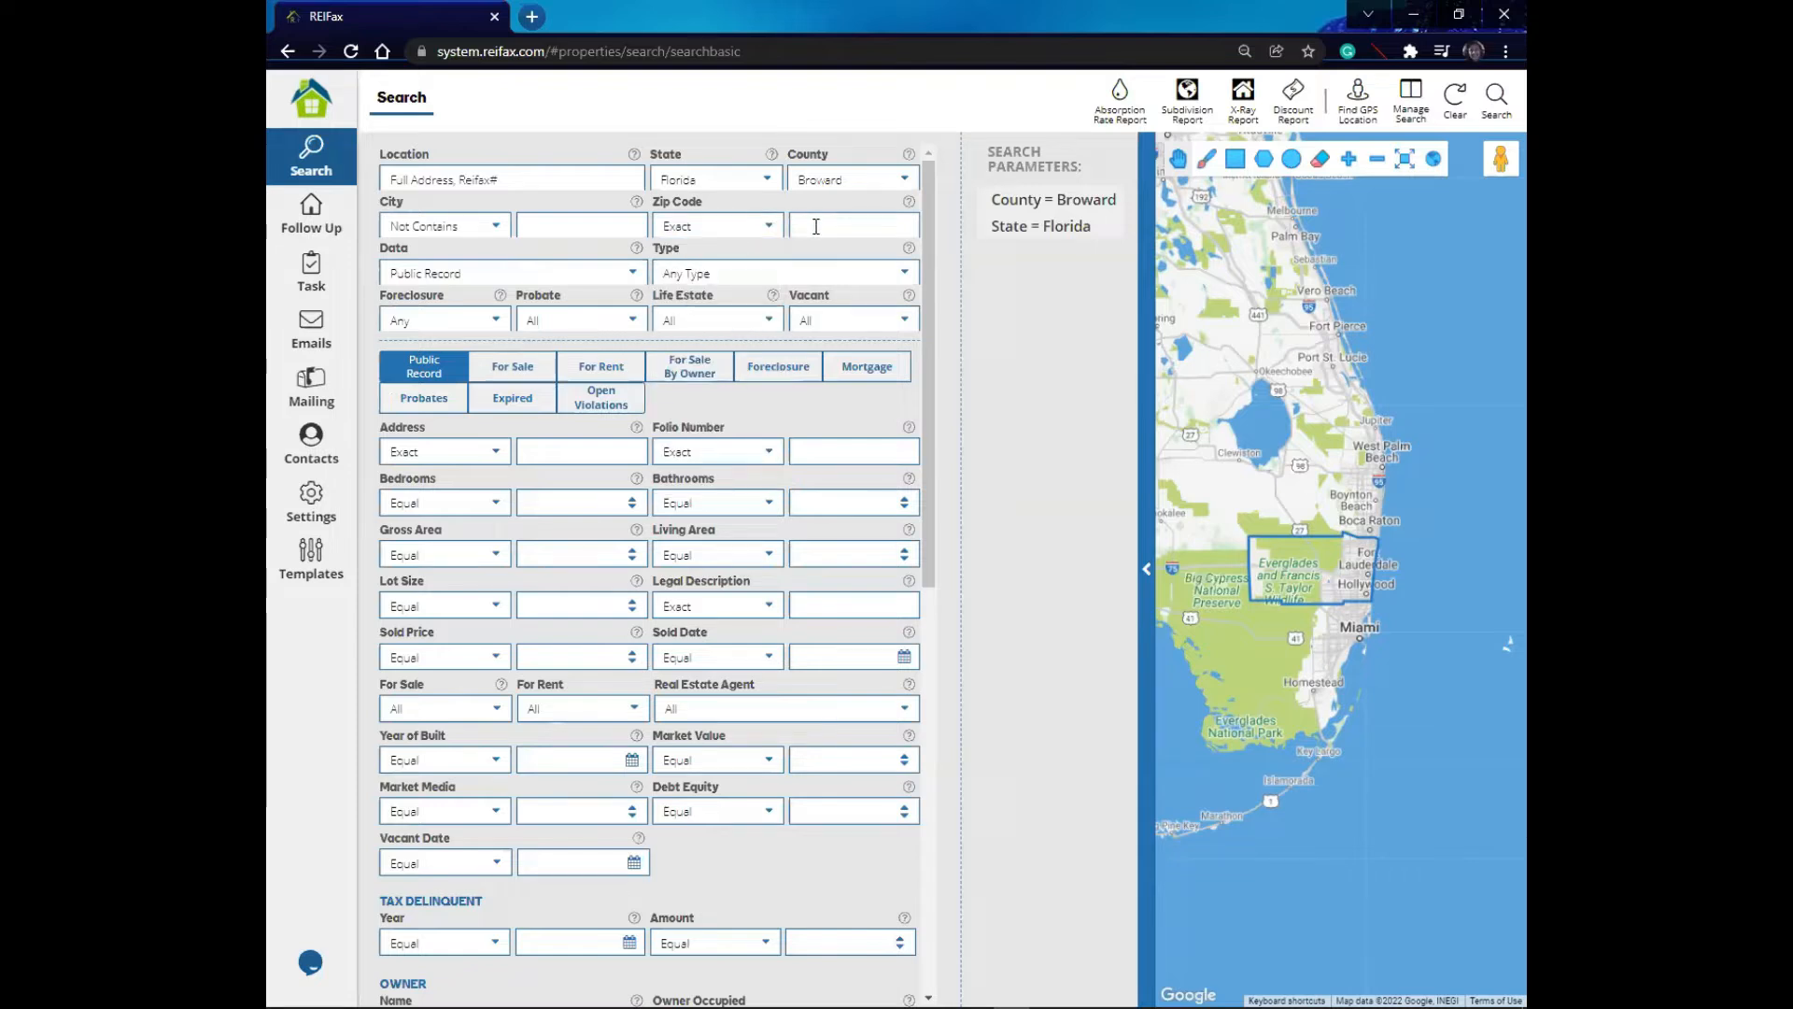
{"action": "type", "text": "33325"}
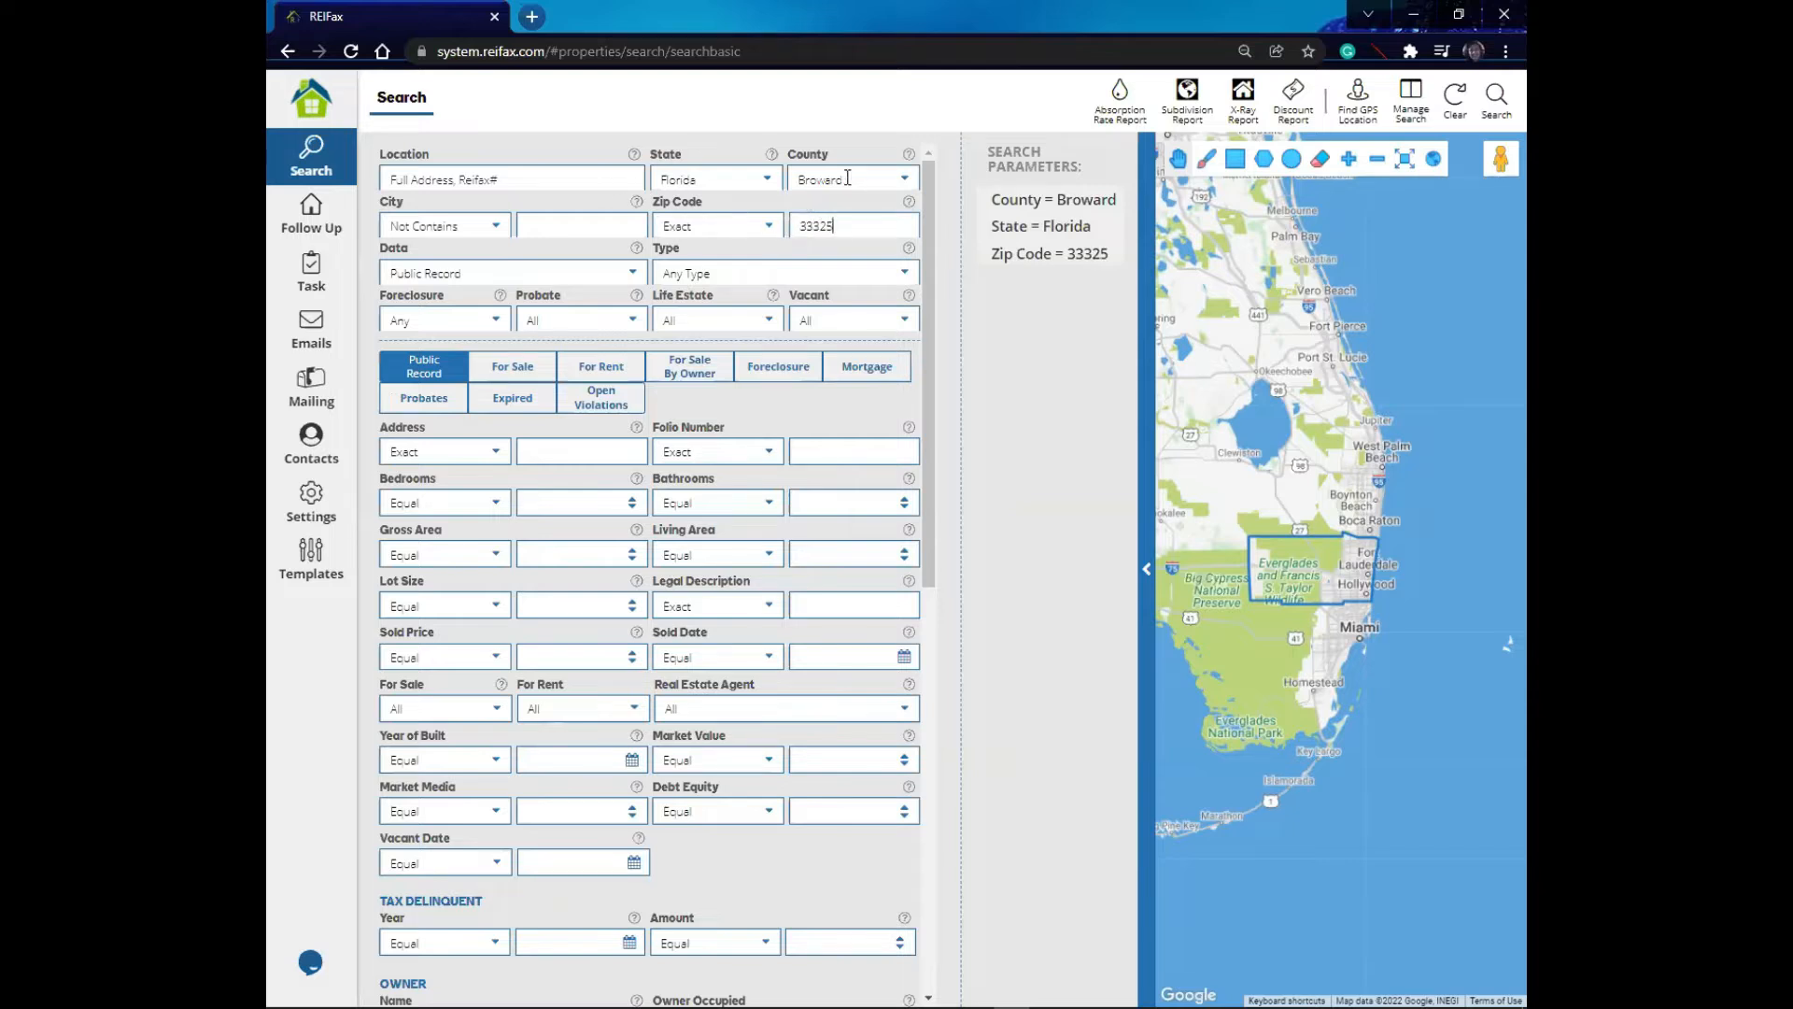
- Set the Zip Code condition to Not Contains and add 33326 to the zip list after a comma
{"action": "left_click", "coordinate": [764, 228]}
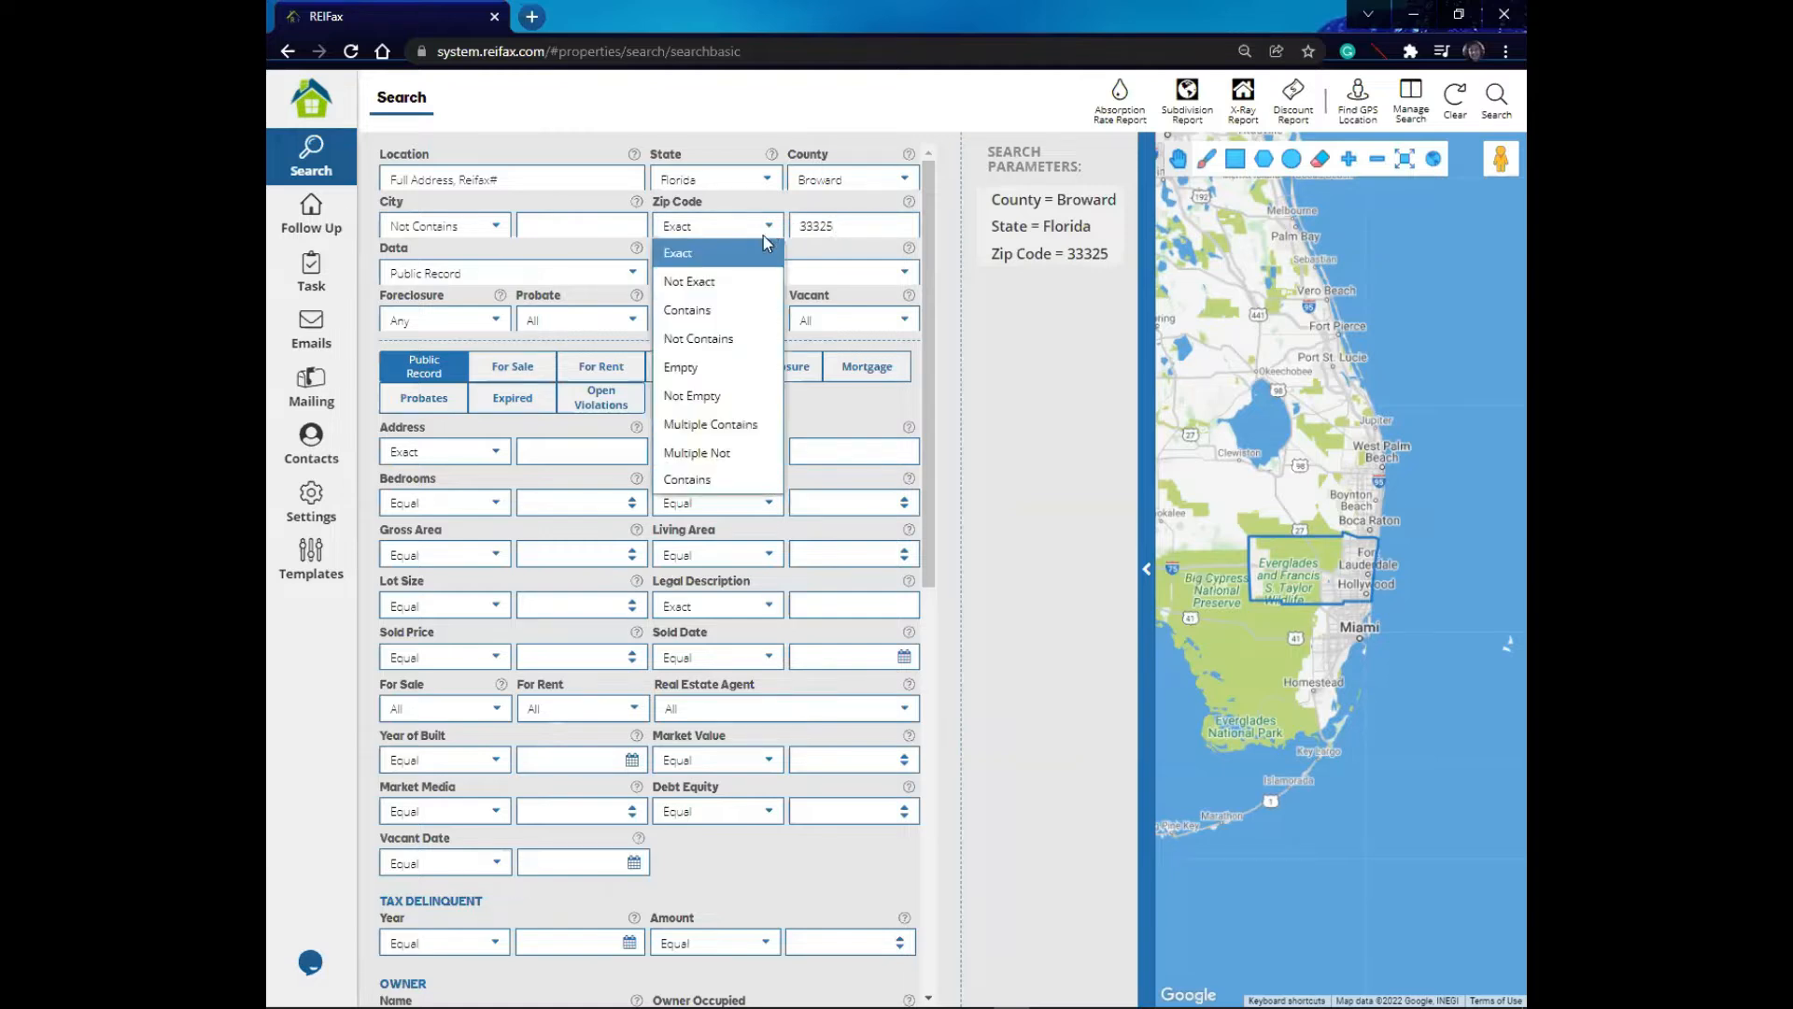
{"action": "left_click", "coordinate": [716, 338]}
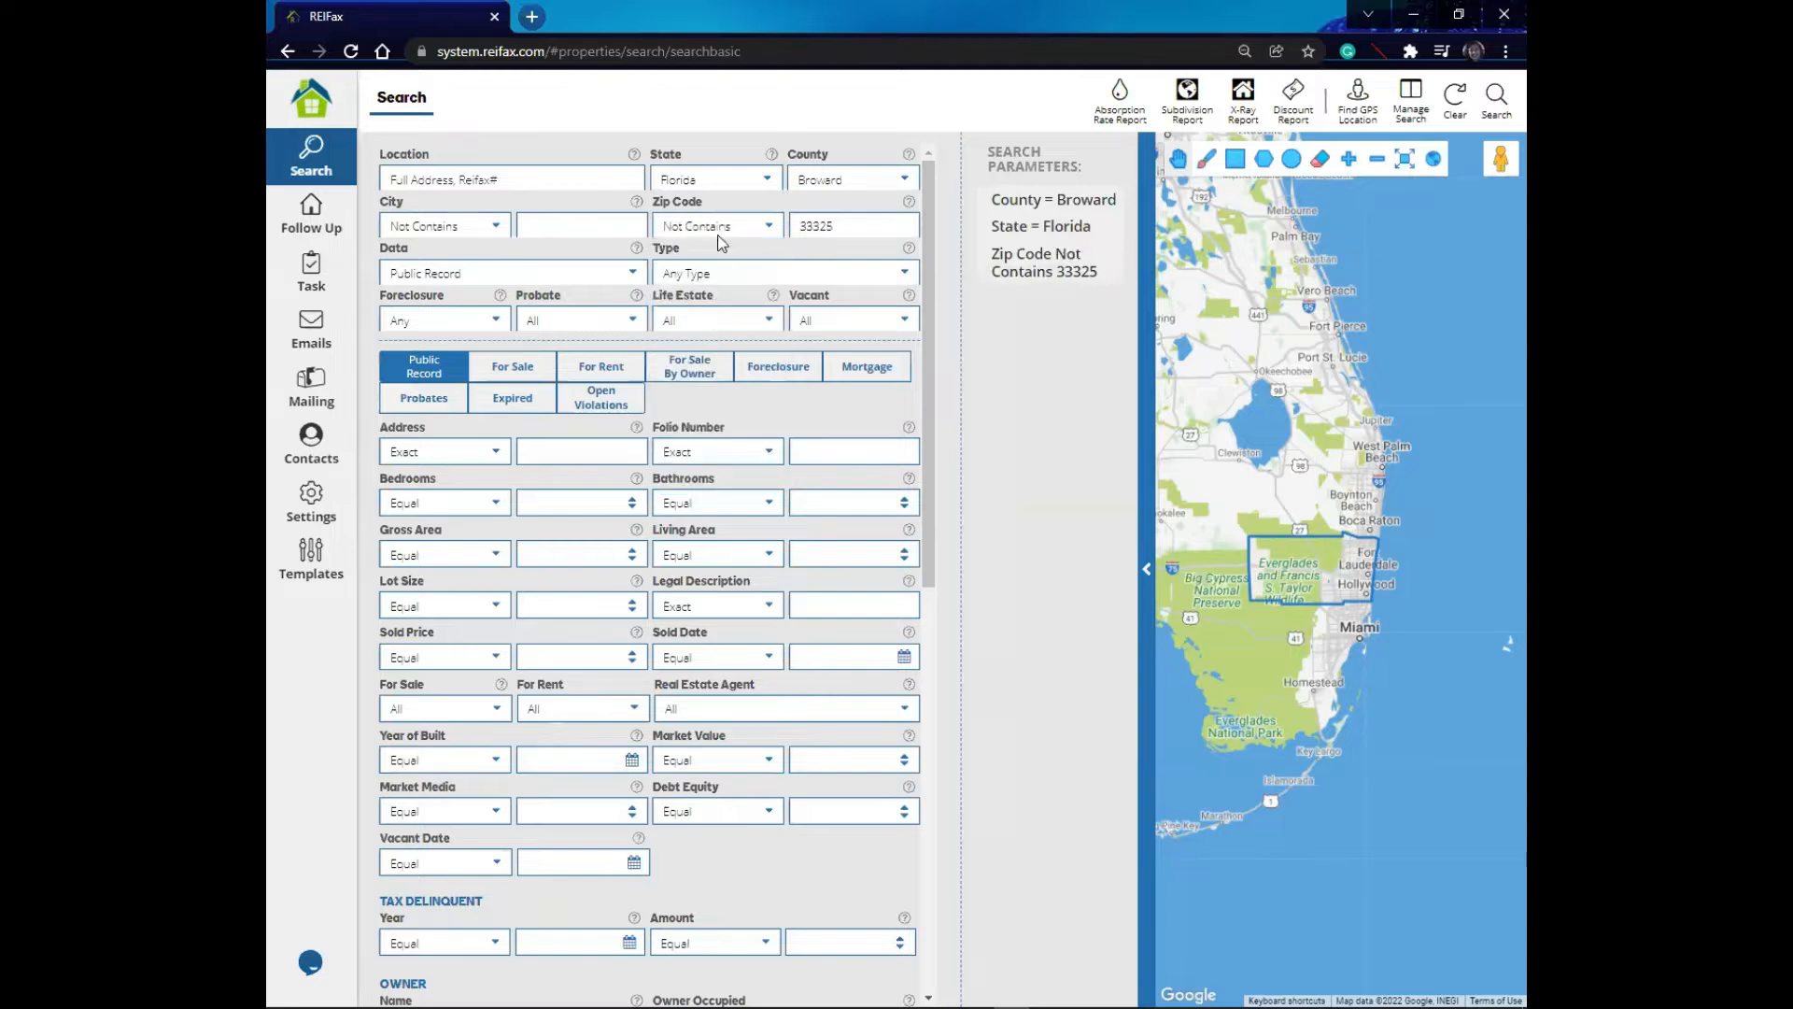
{"action": "left_click", "coordinate": [836, 227]}
{"action": "type", "text": ",33326"}
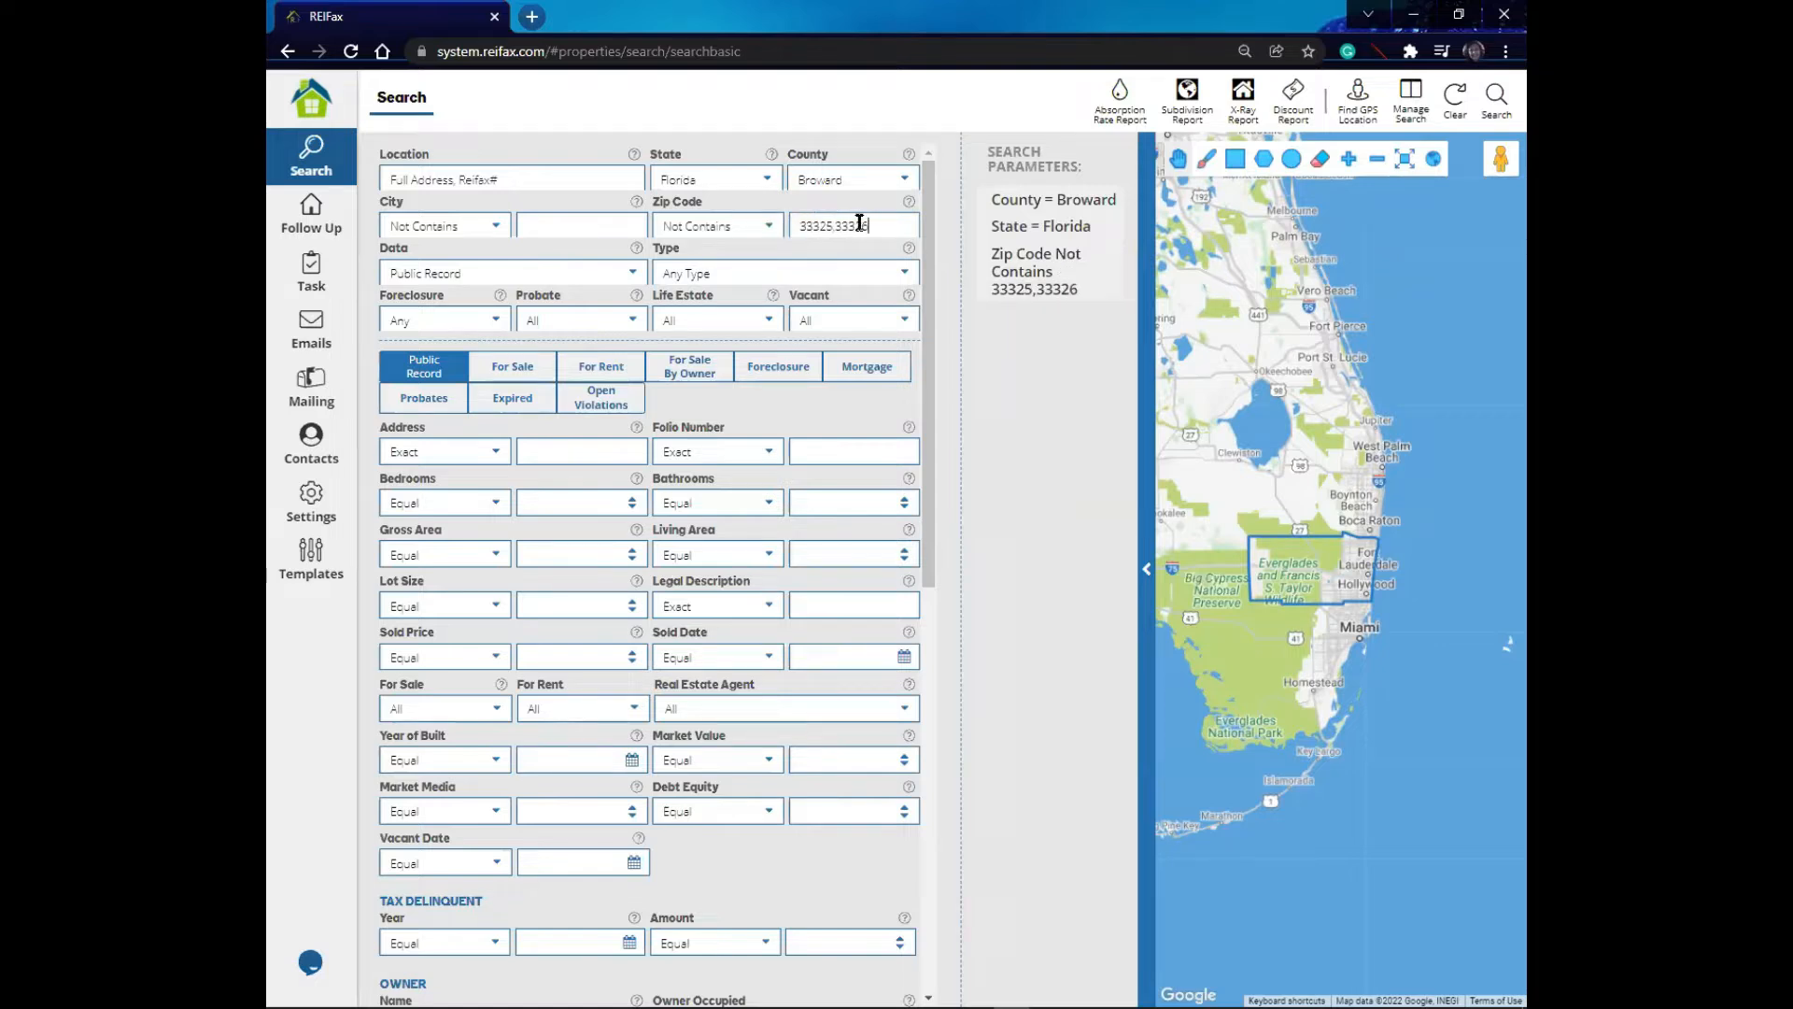
- Change the Zip Code condition to Multiple Contains
{"action": "left_click_drag", "start_coordinate": [870, 226], "coordinate": [797, 226]}
{"action": "left_click", "coordinate": [770, 228]}
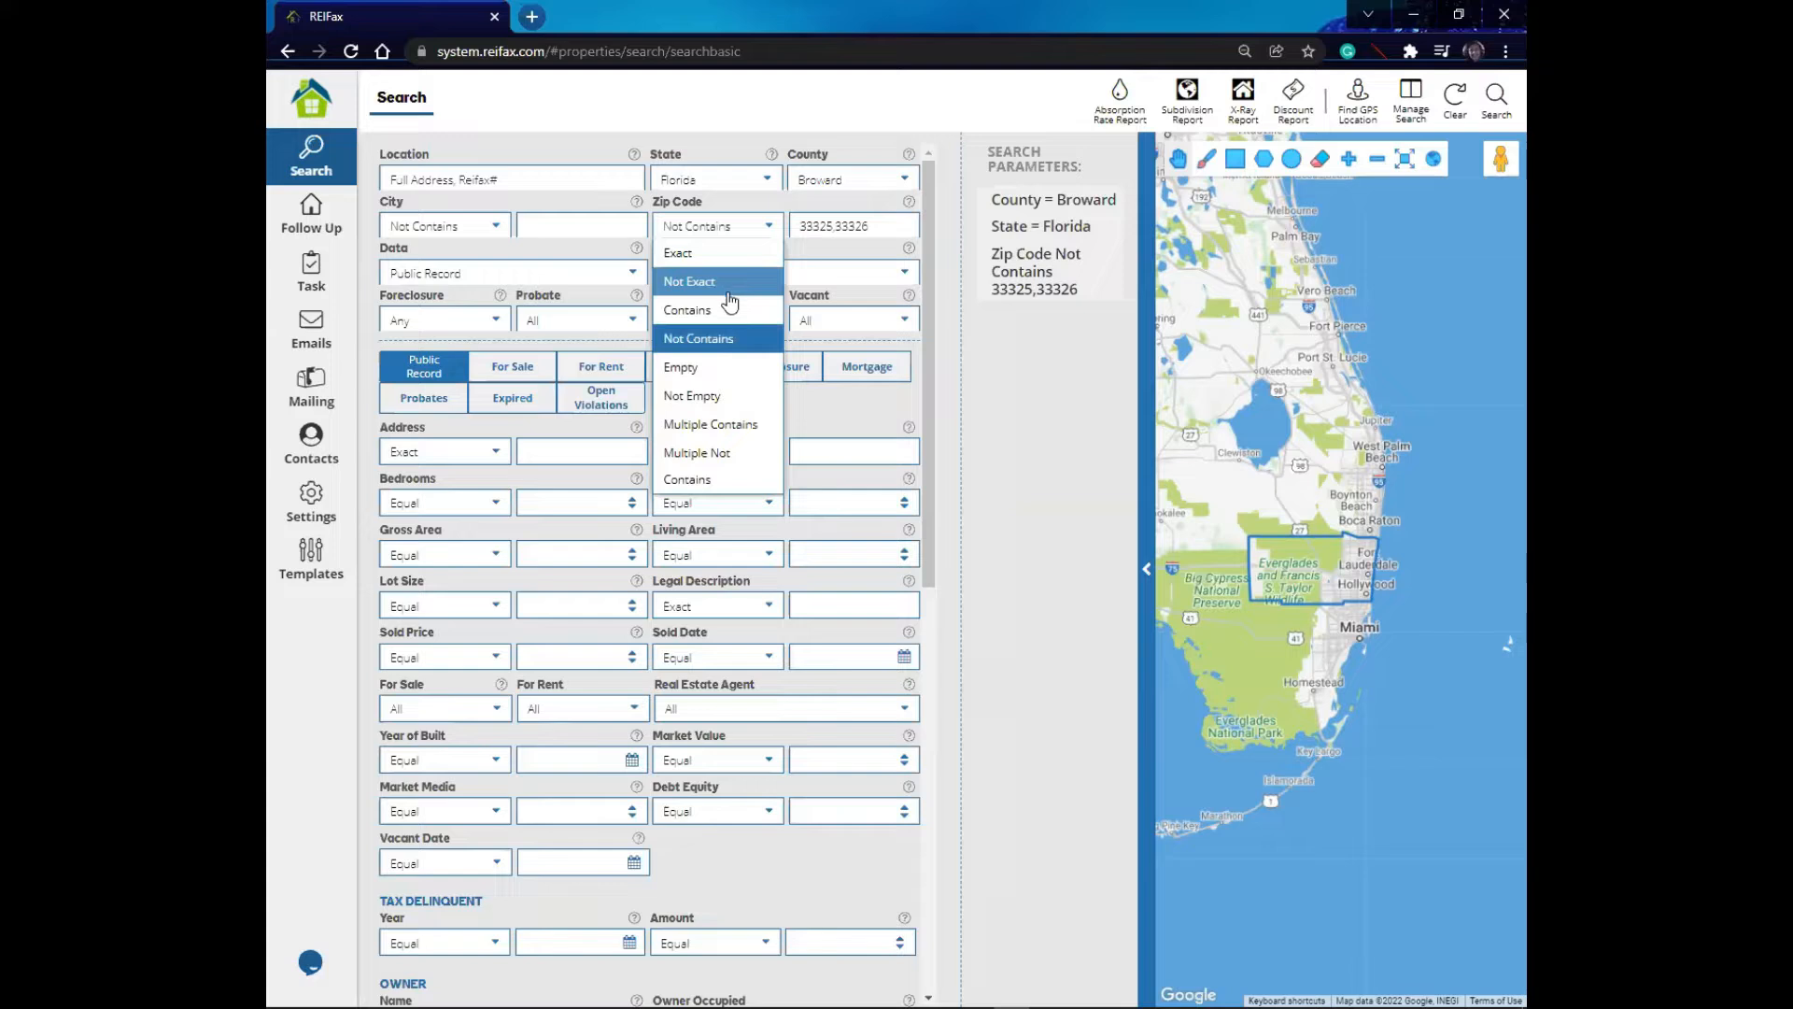
{"action": "left_click", "coordinate": [712, 425]}
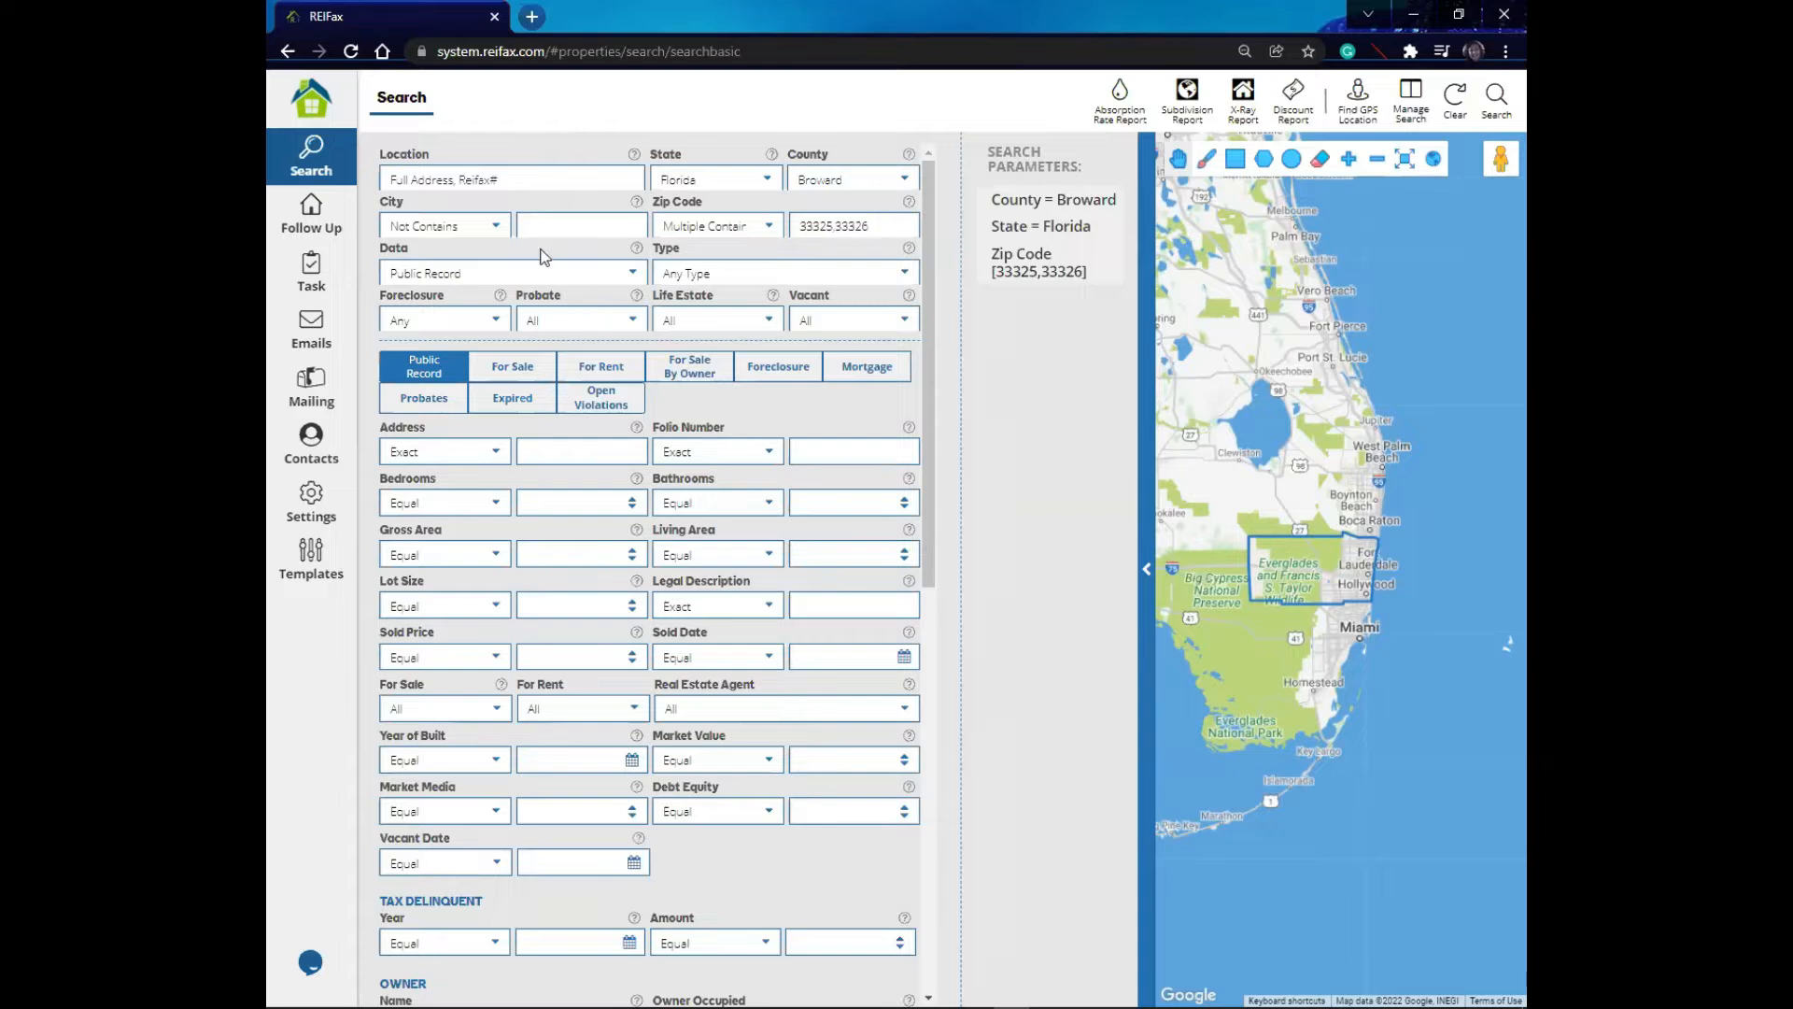
- Switch the Data source to For Sale and back to Public Record
{"action": "left_click", "coordinate": [634, 274]}
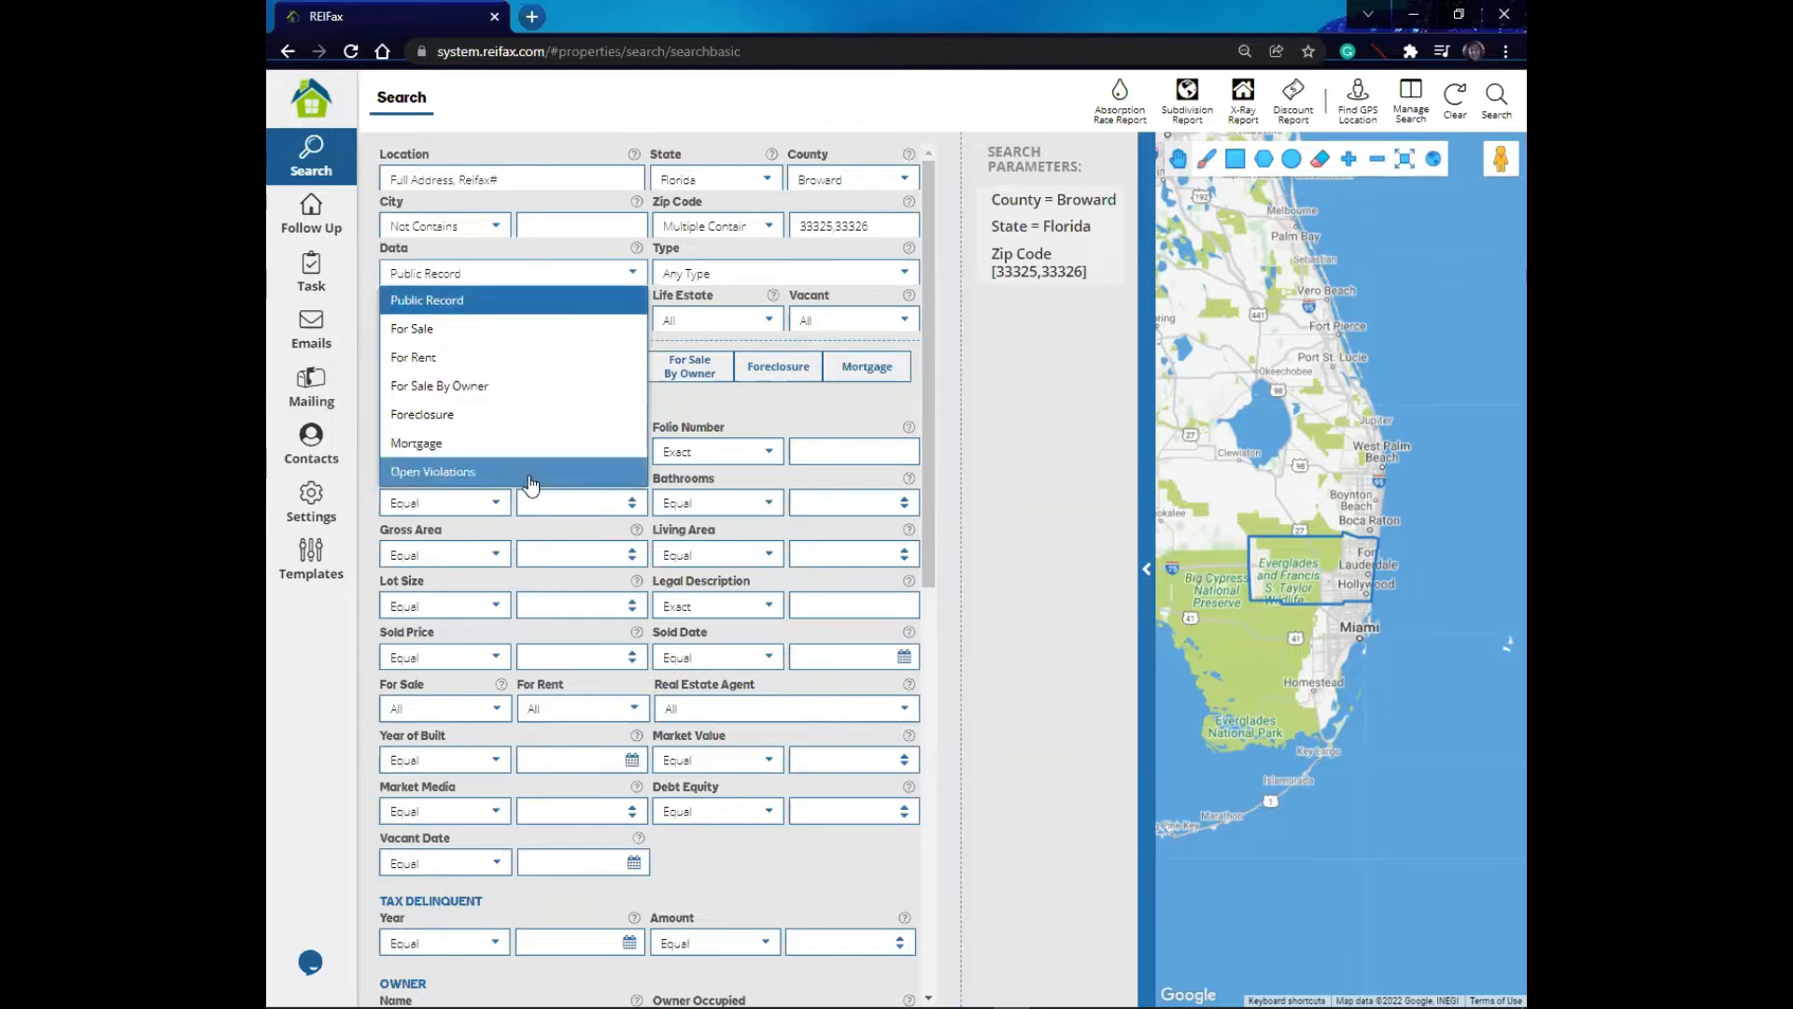
{"action": "left_click", "coordinate": [450, 336]}
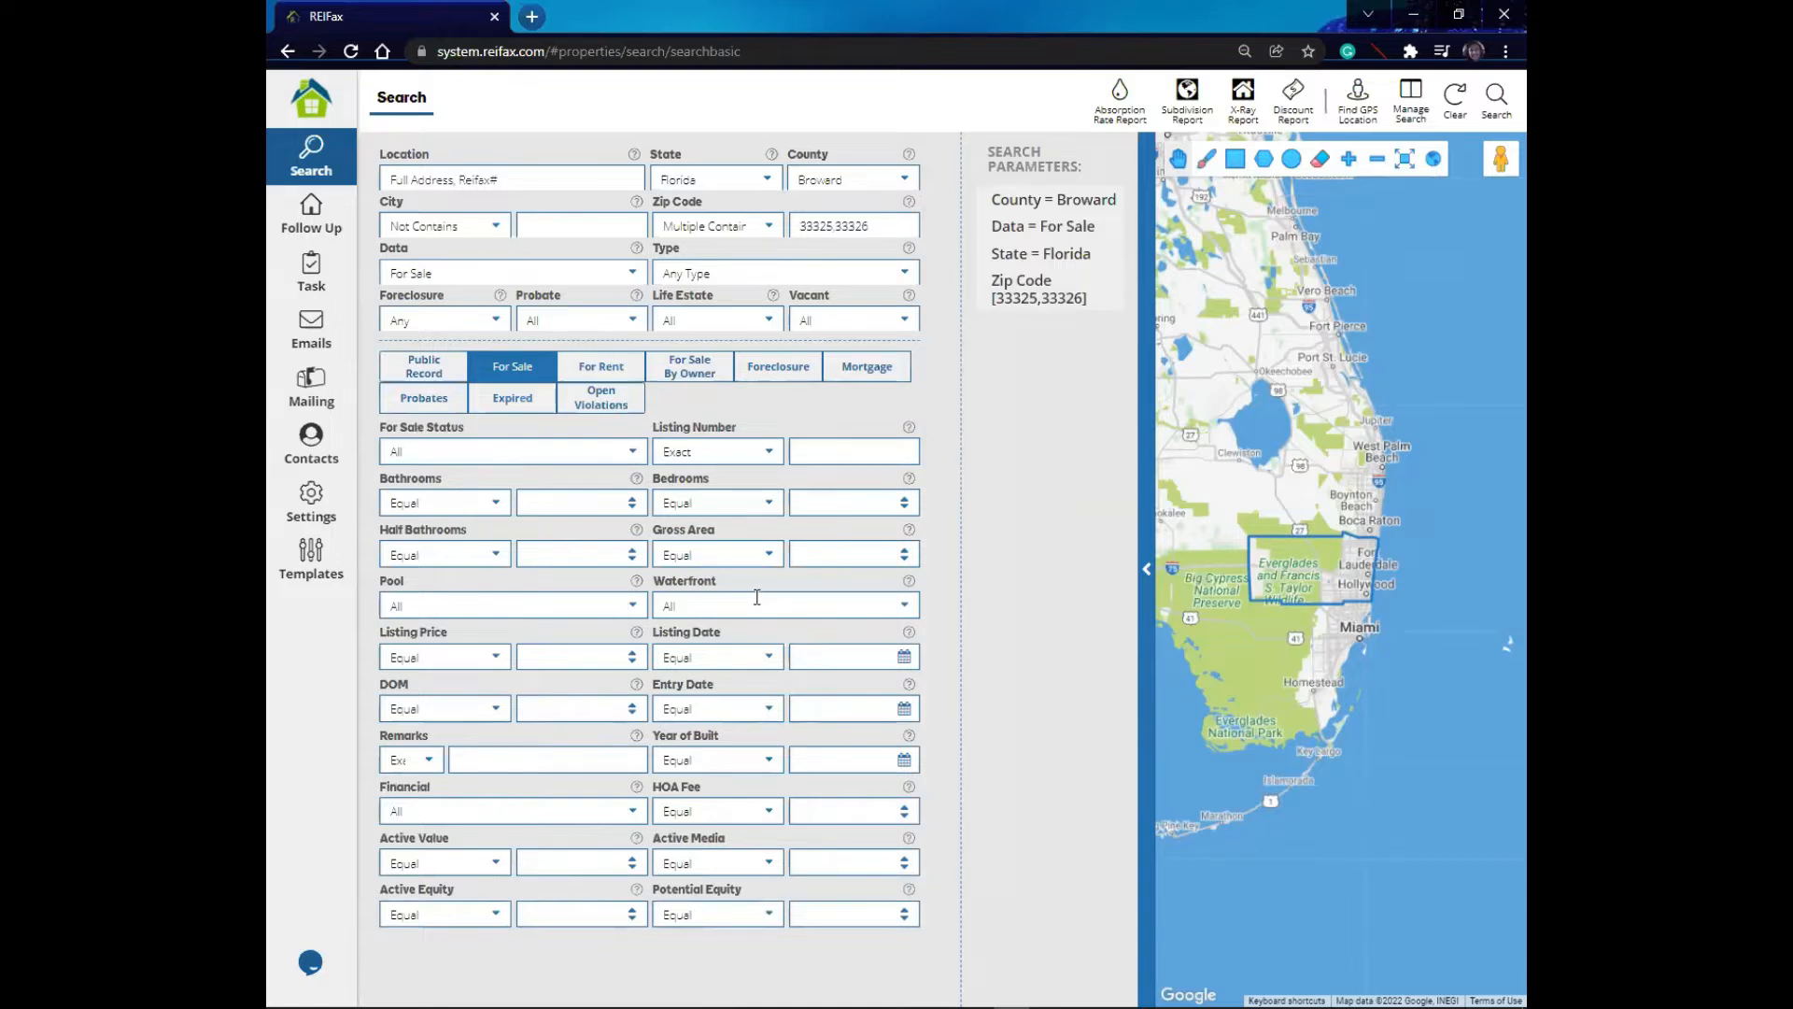
{"action": "left_click", "coordinate": [609, 273]}
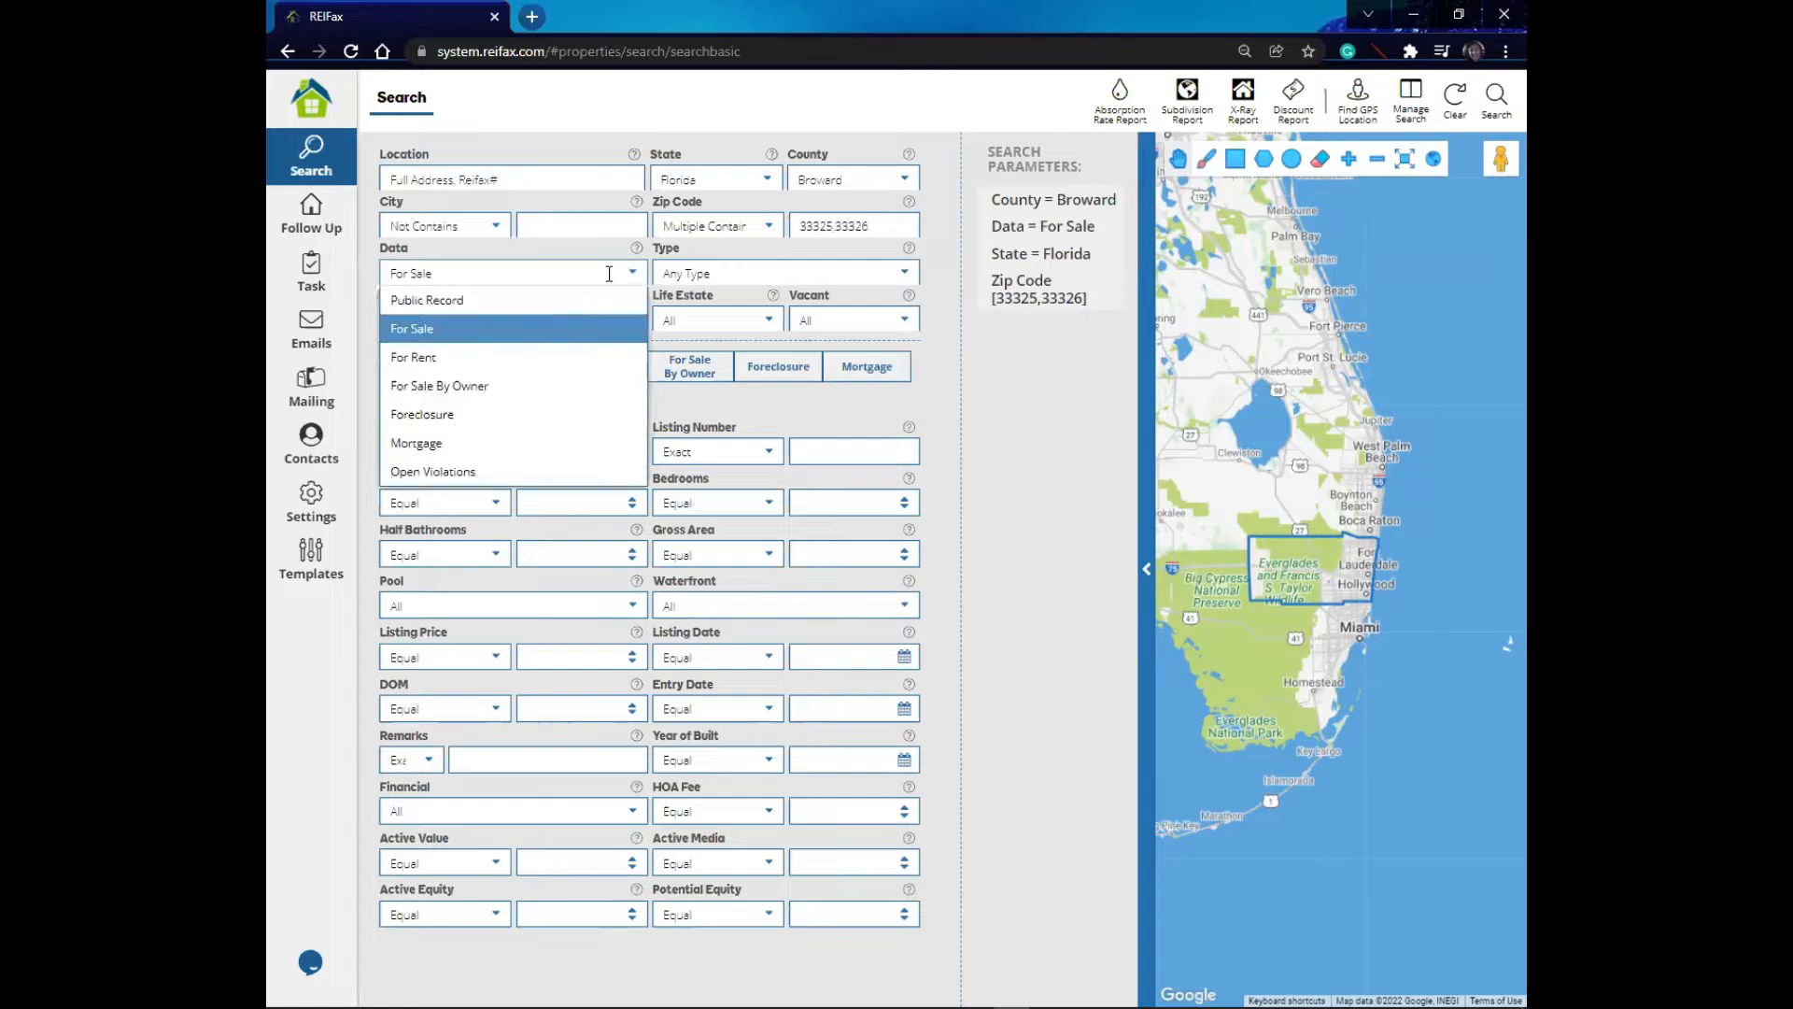
{"action": "left_click", "coordinate": [428, 299]}
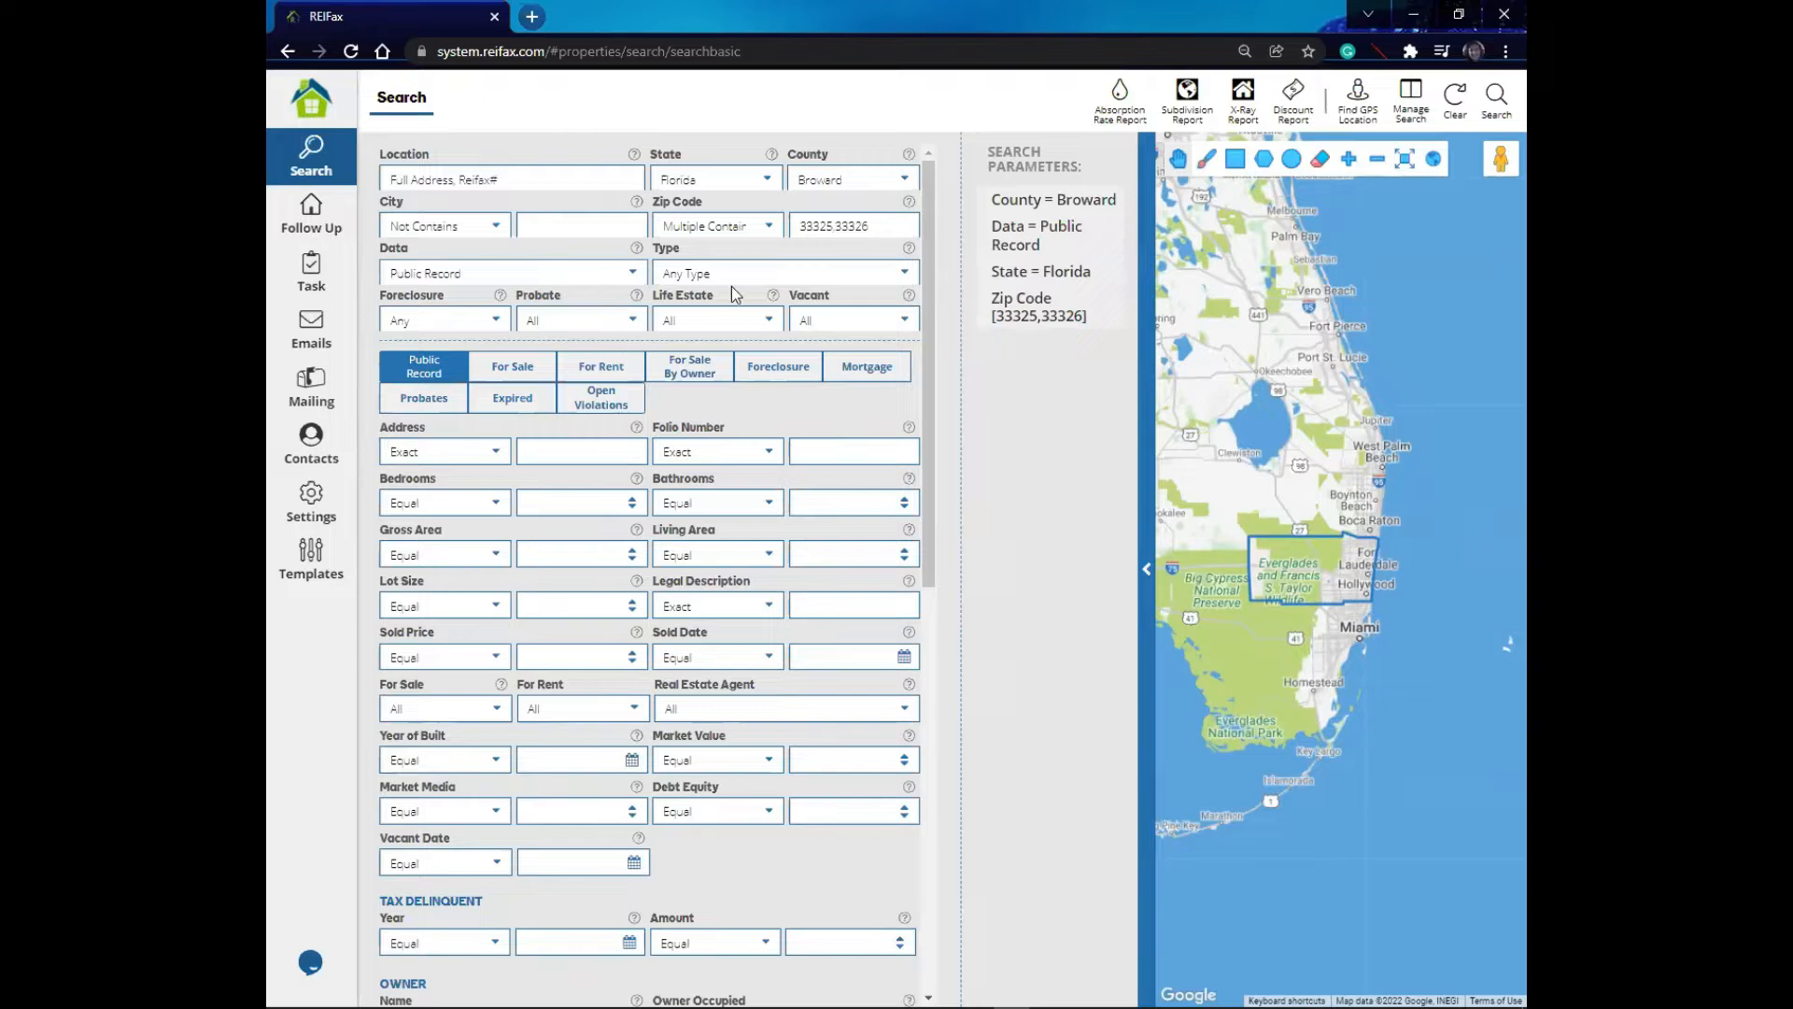
- Set the property Type to Single Family
{"action": "left_click", "coordinate": [903, 275]}
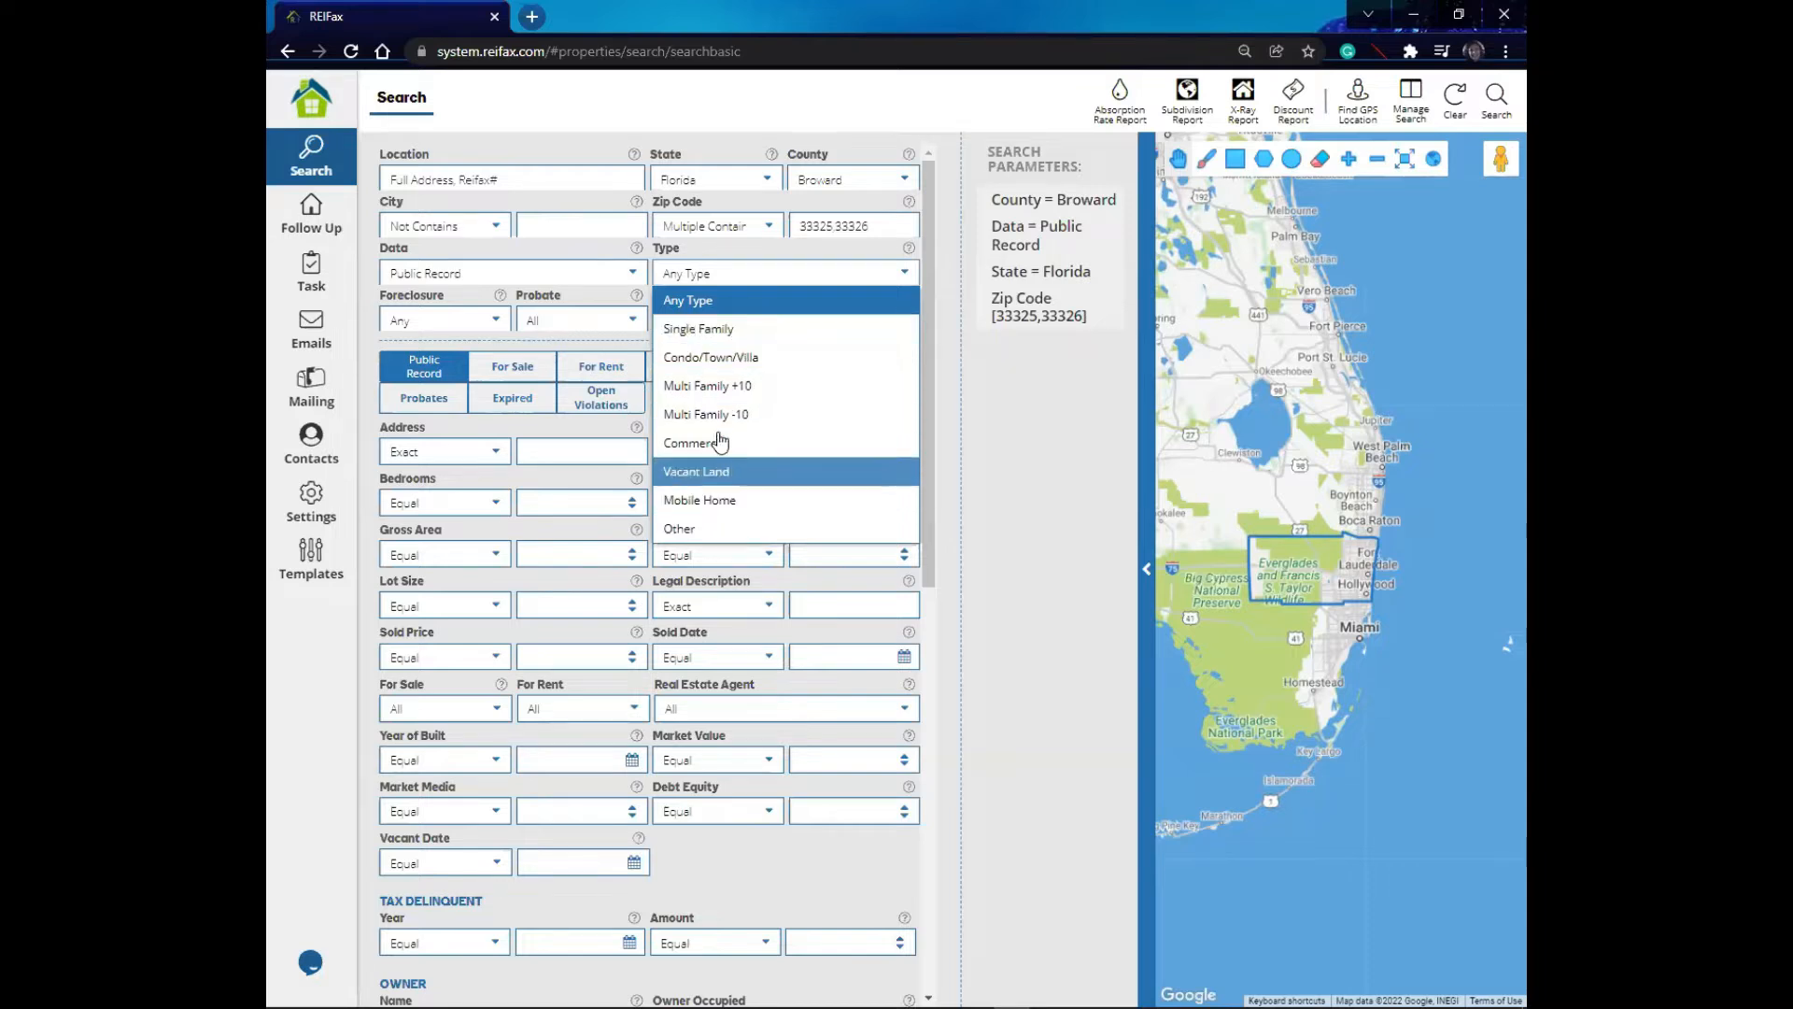
{"action": "left_click", "coordinate": [754, 331]}
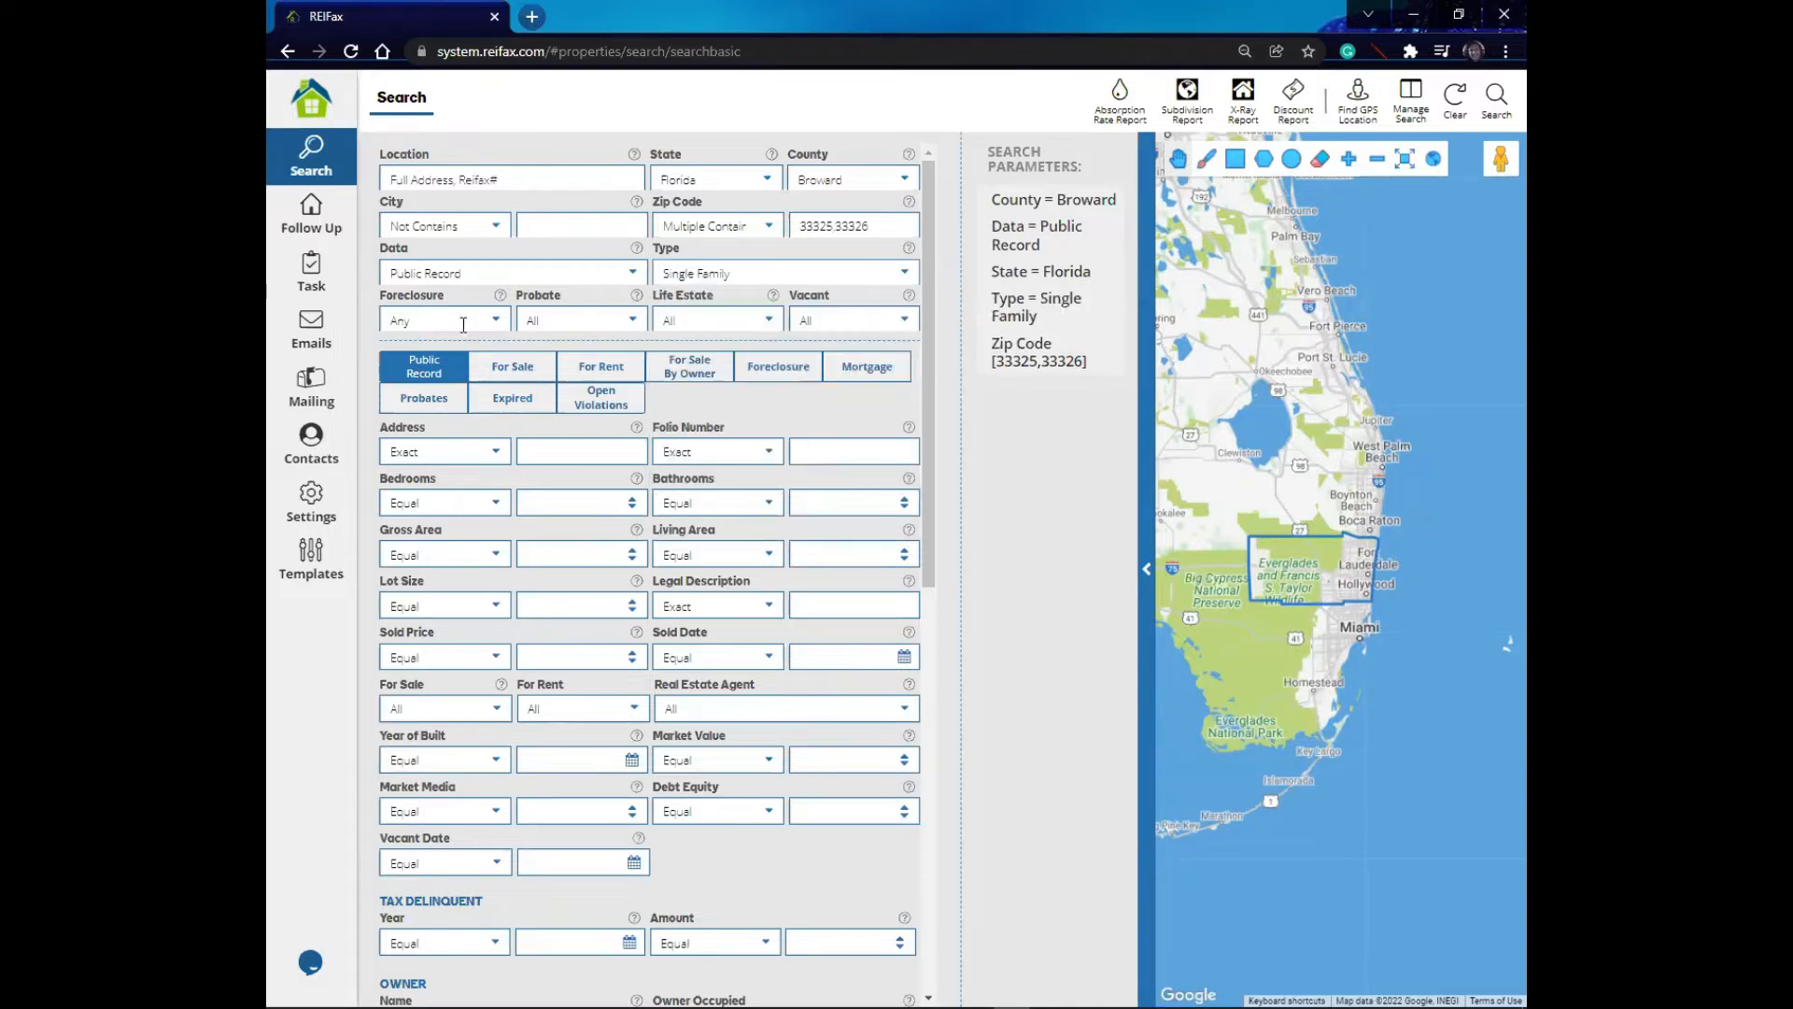
- Browse the Foreclosure, Probate, Life Estate and Vacant filter options, then set Foreclosure to Pre-Foreclosed
{"action": "left_click", "coordinate": [492, 322]}
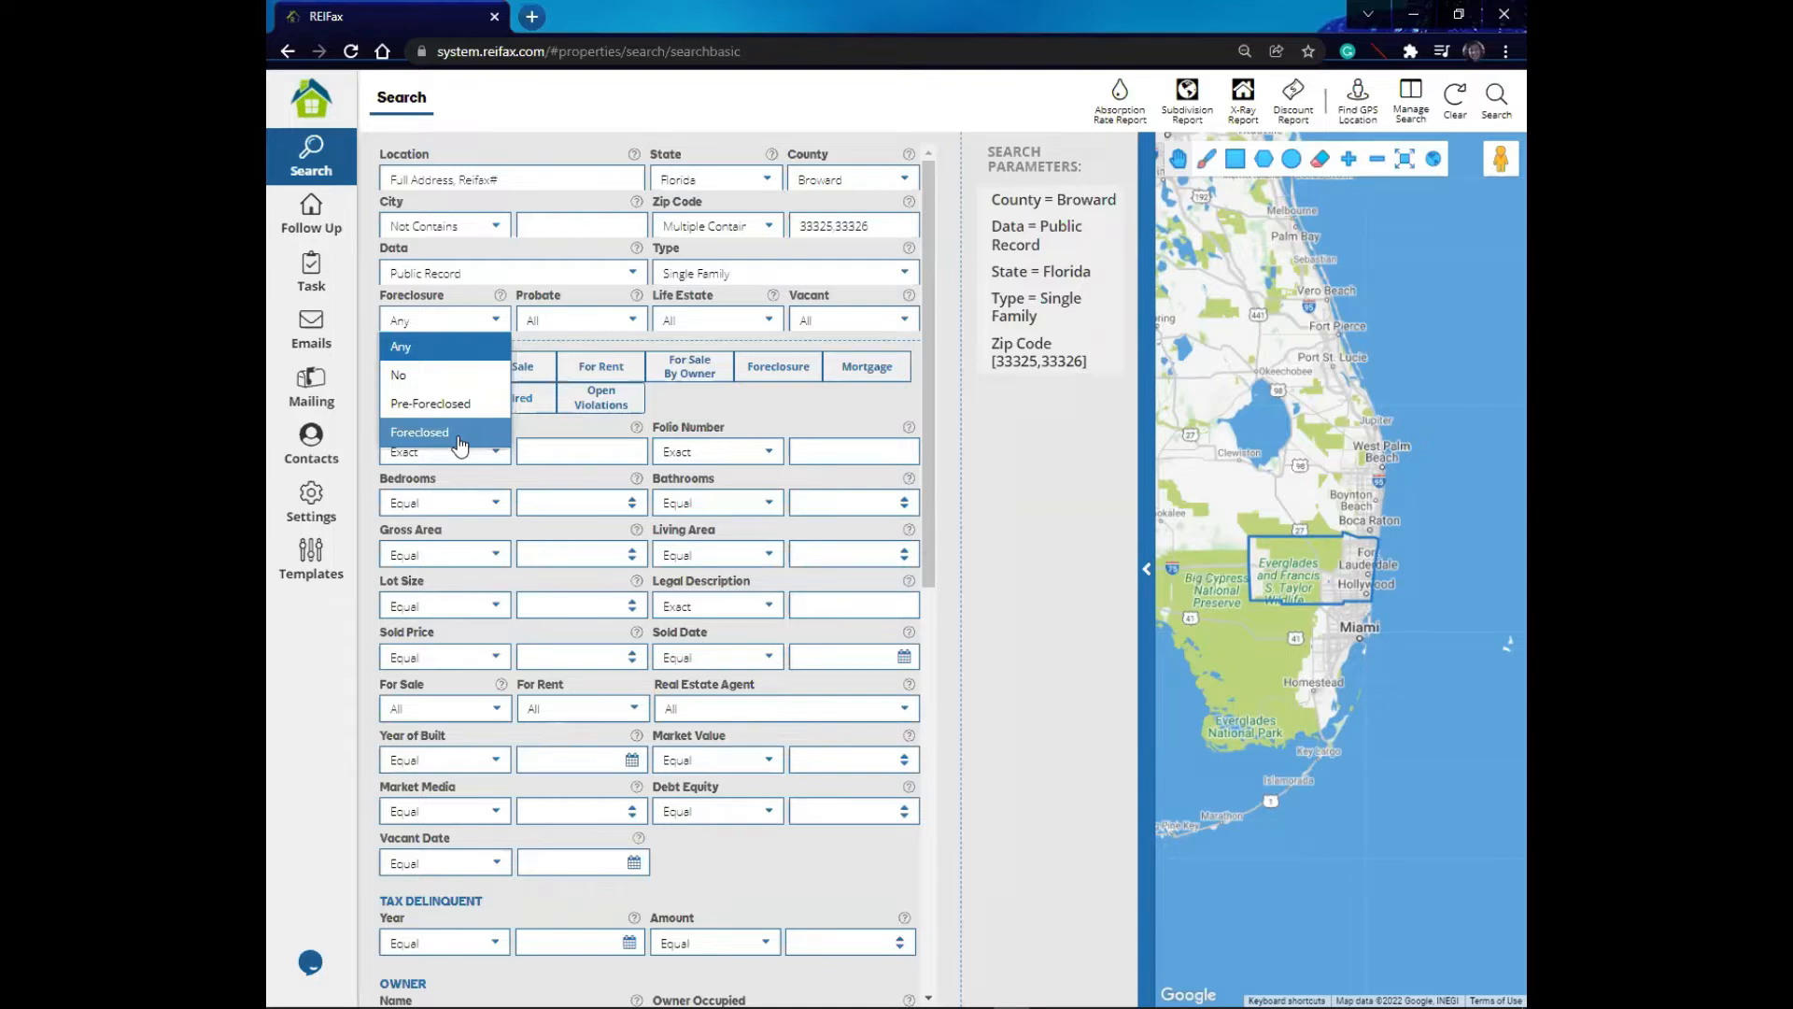
{"action": "left_click", "coordinate": [633, 321]}
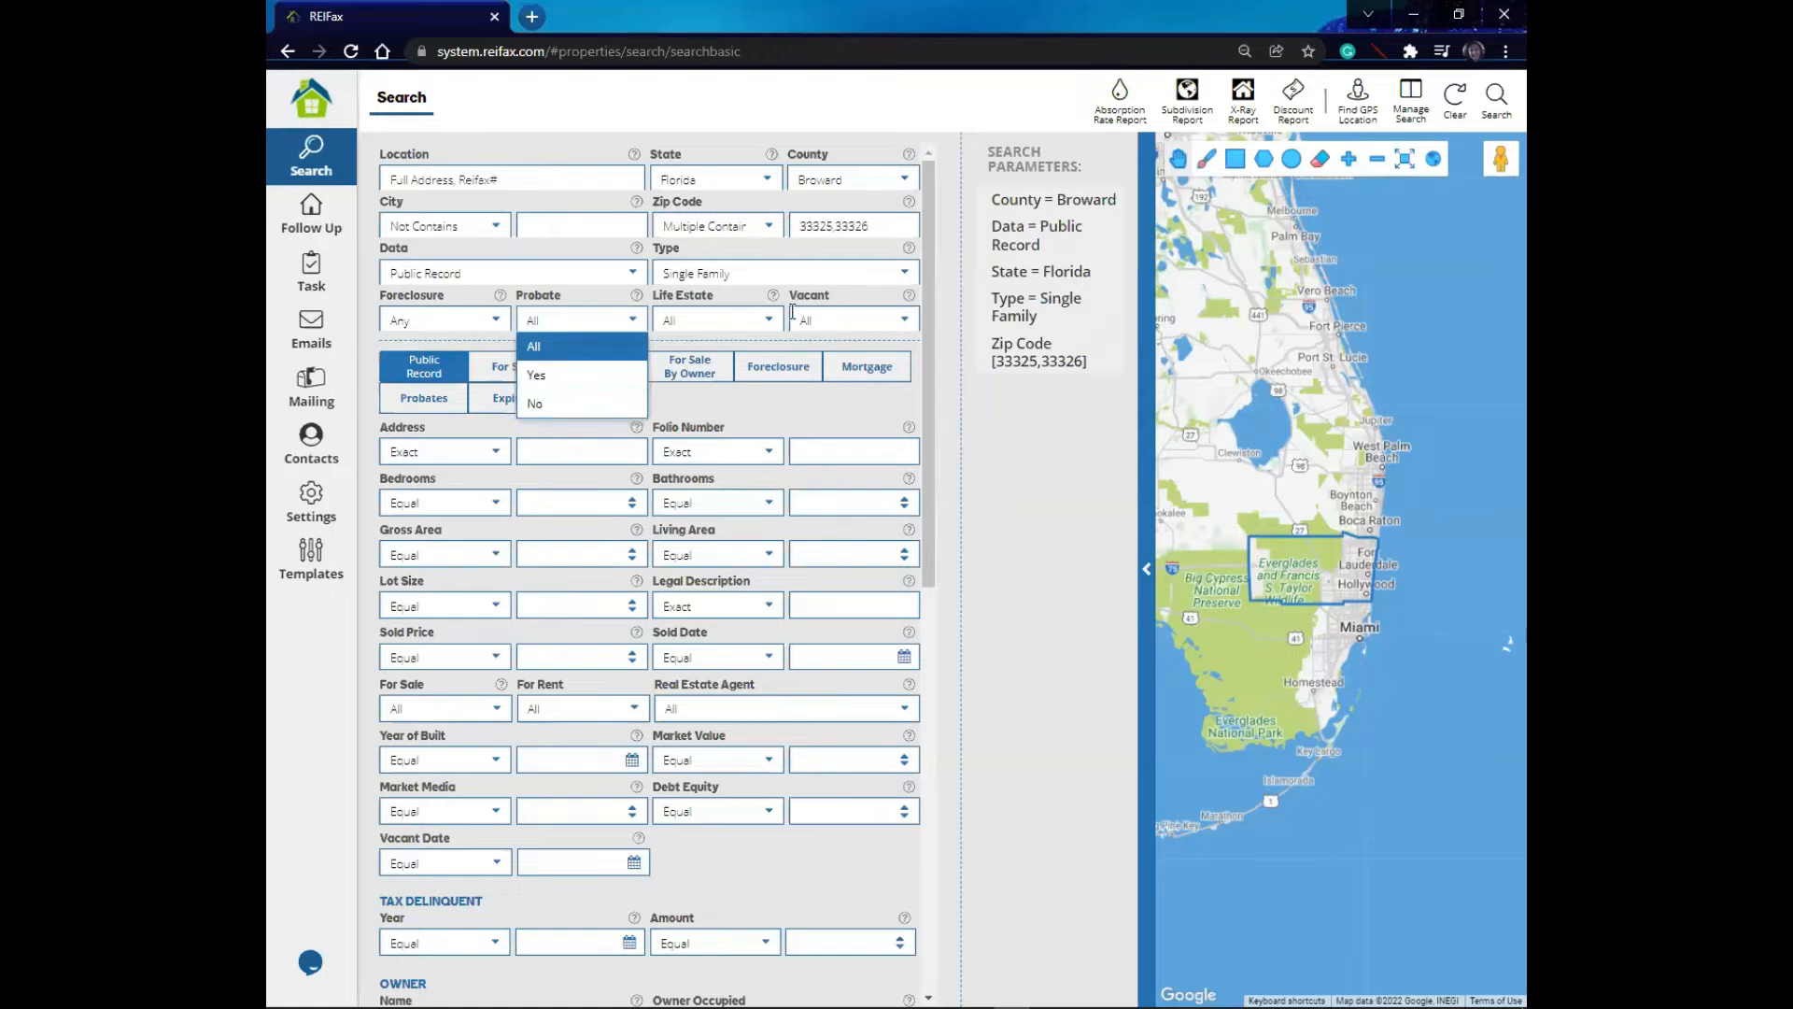
{"action": "left_click", "coordinate": [761, 317]}
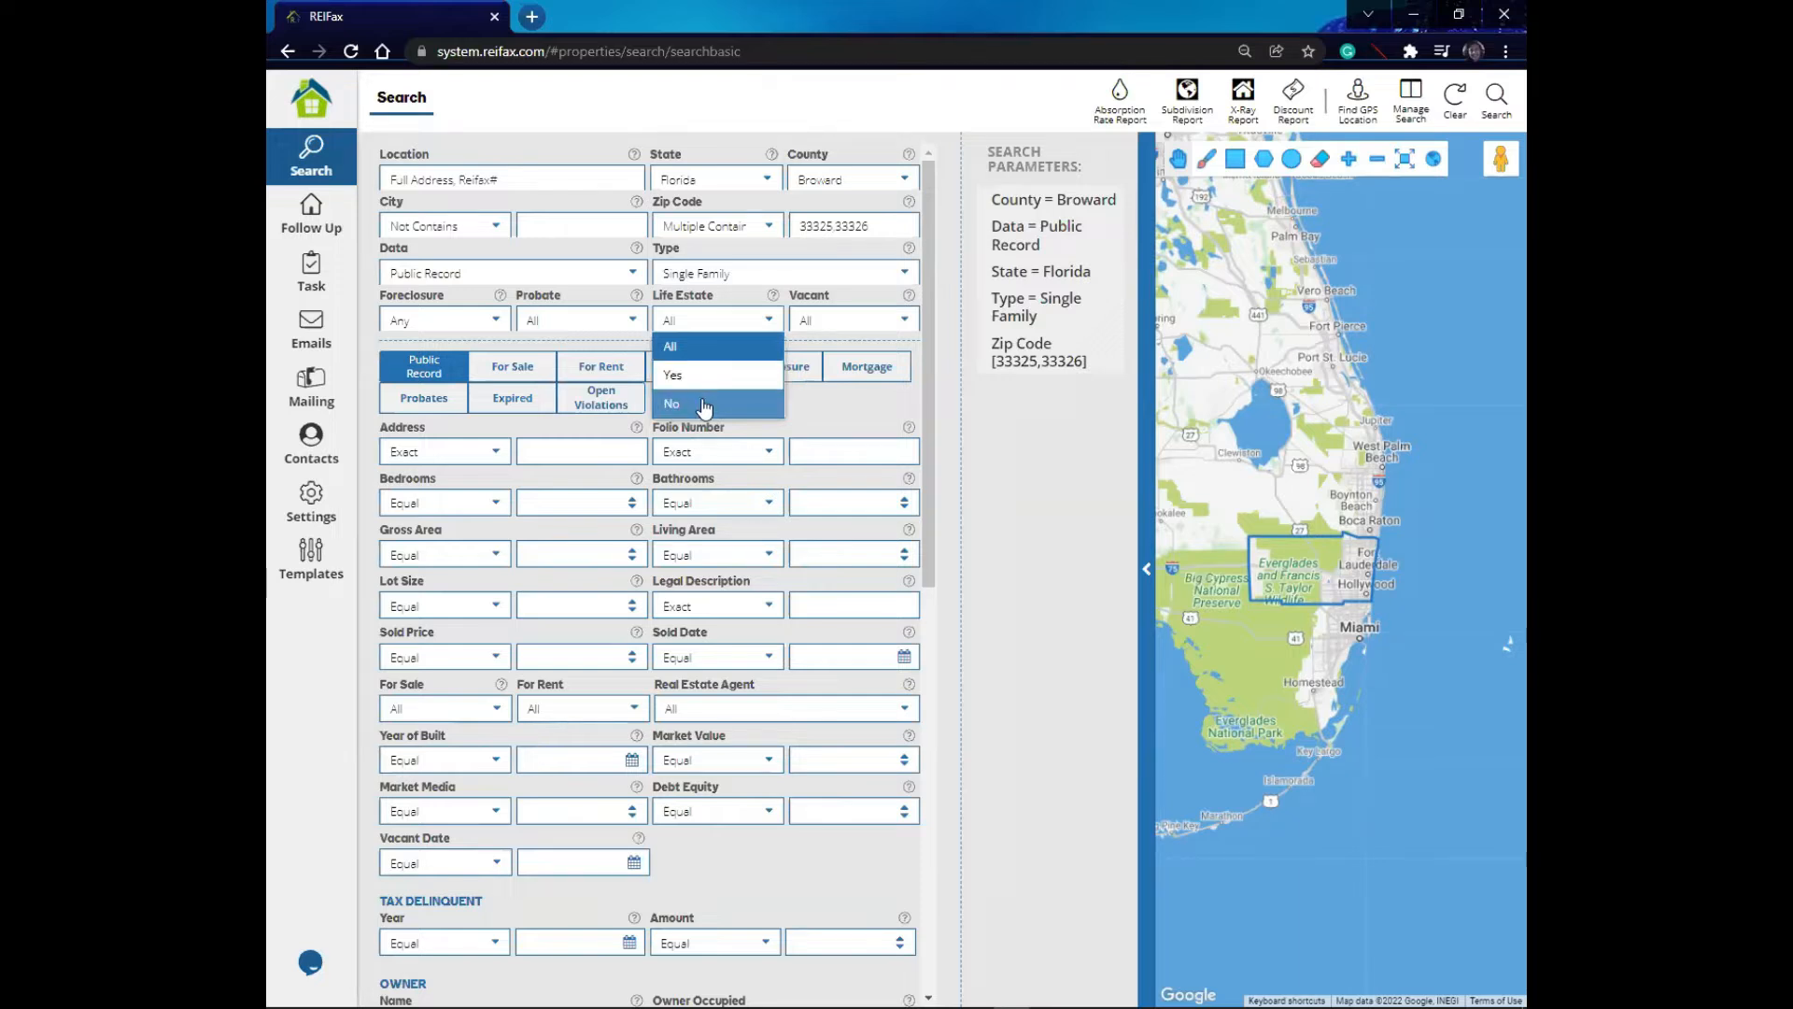
{"action": "left_click", "coordinate": [823, 318]}
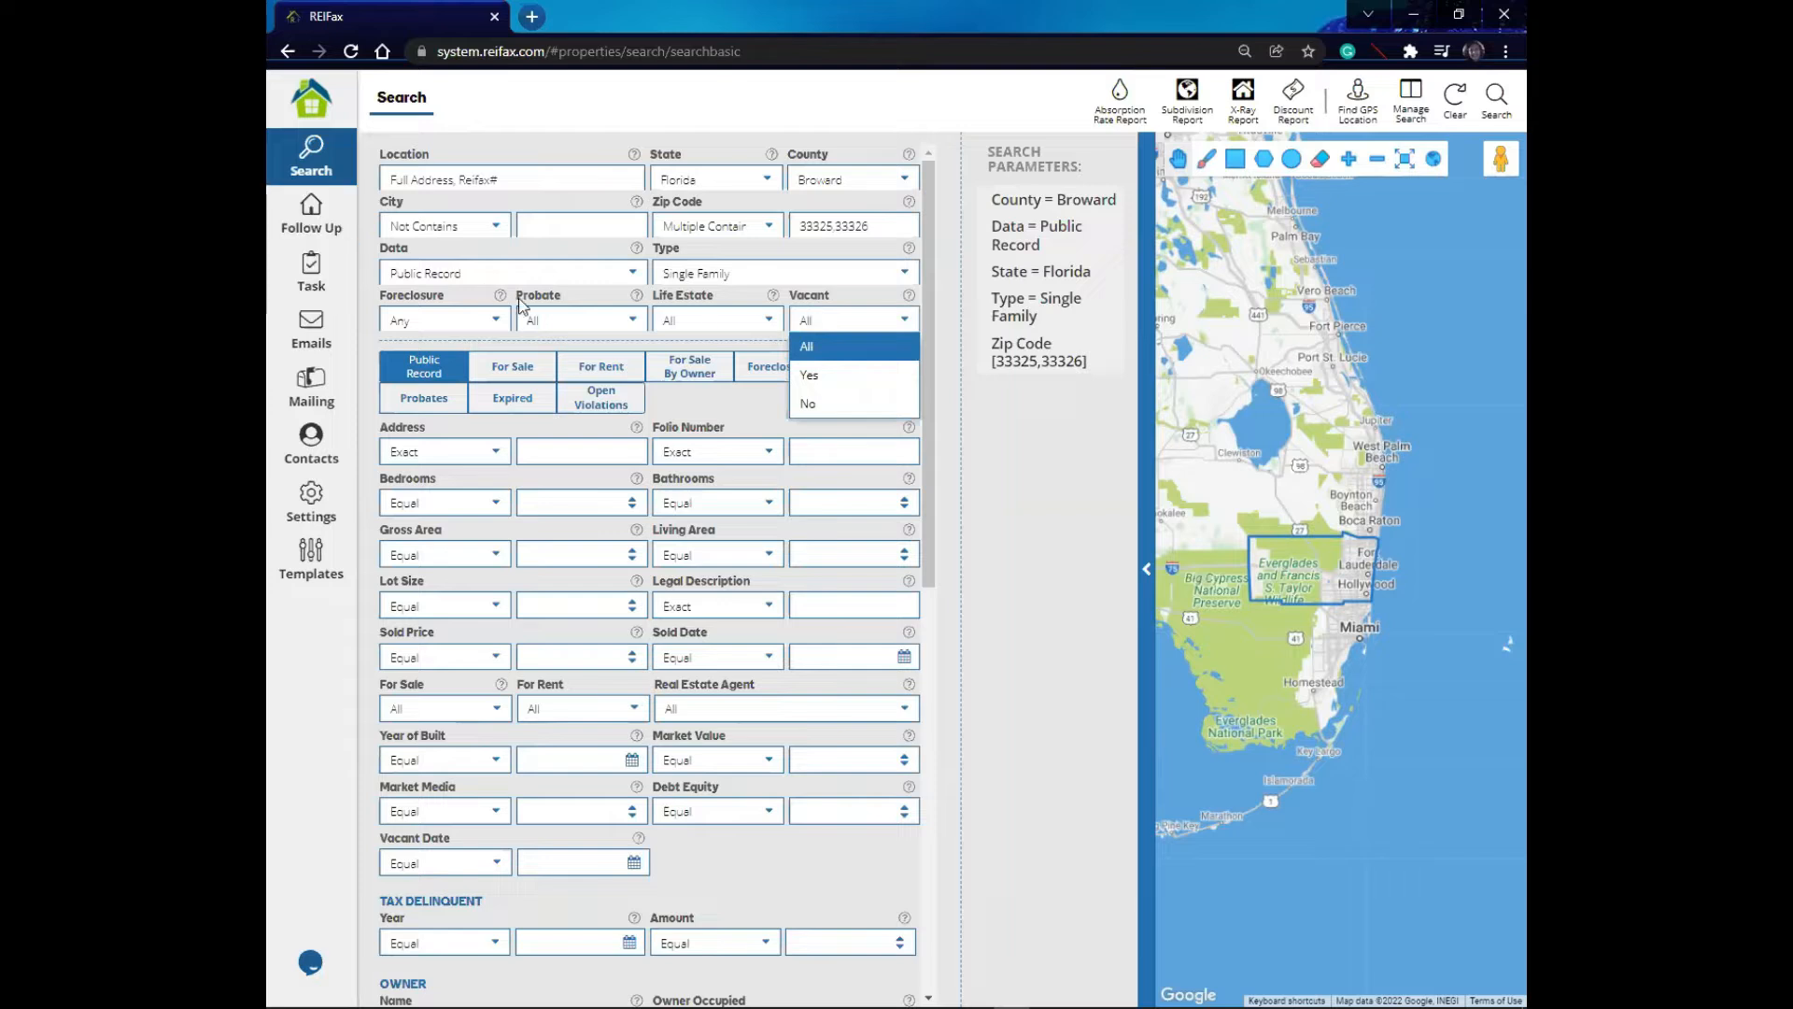
{"action": "left_click", "coordinate": [483, 321]}
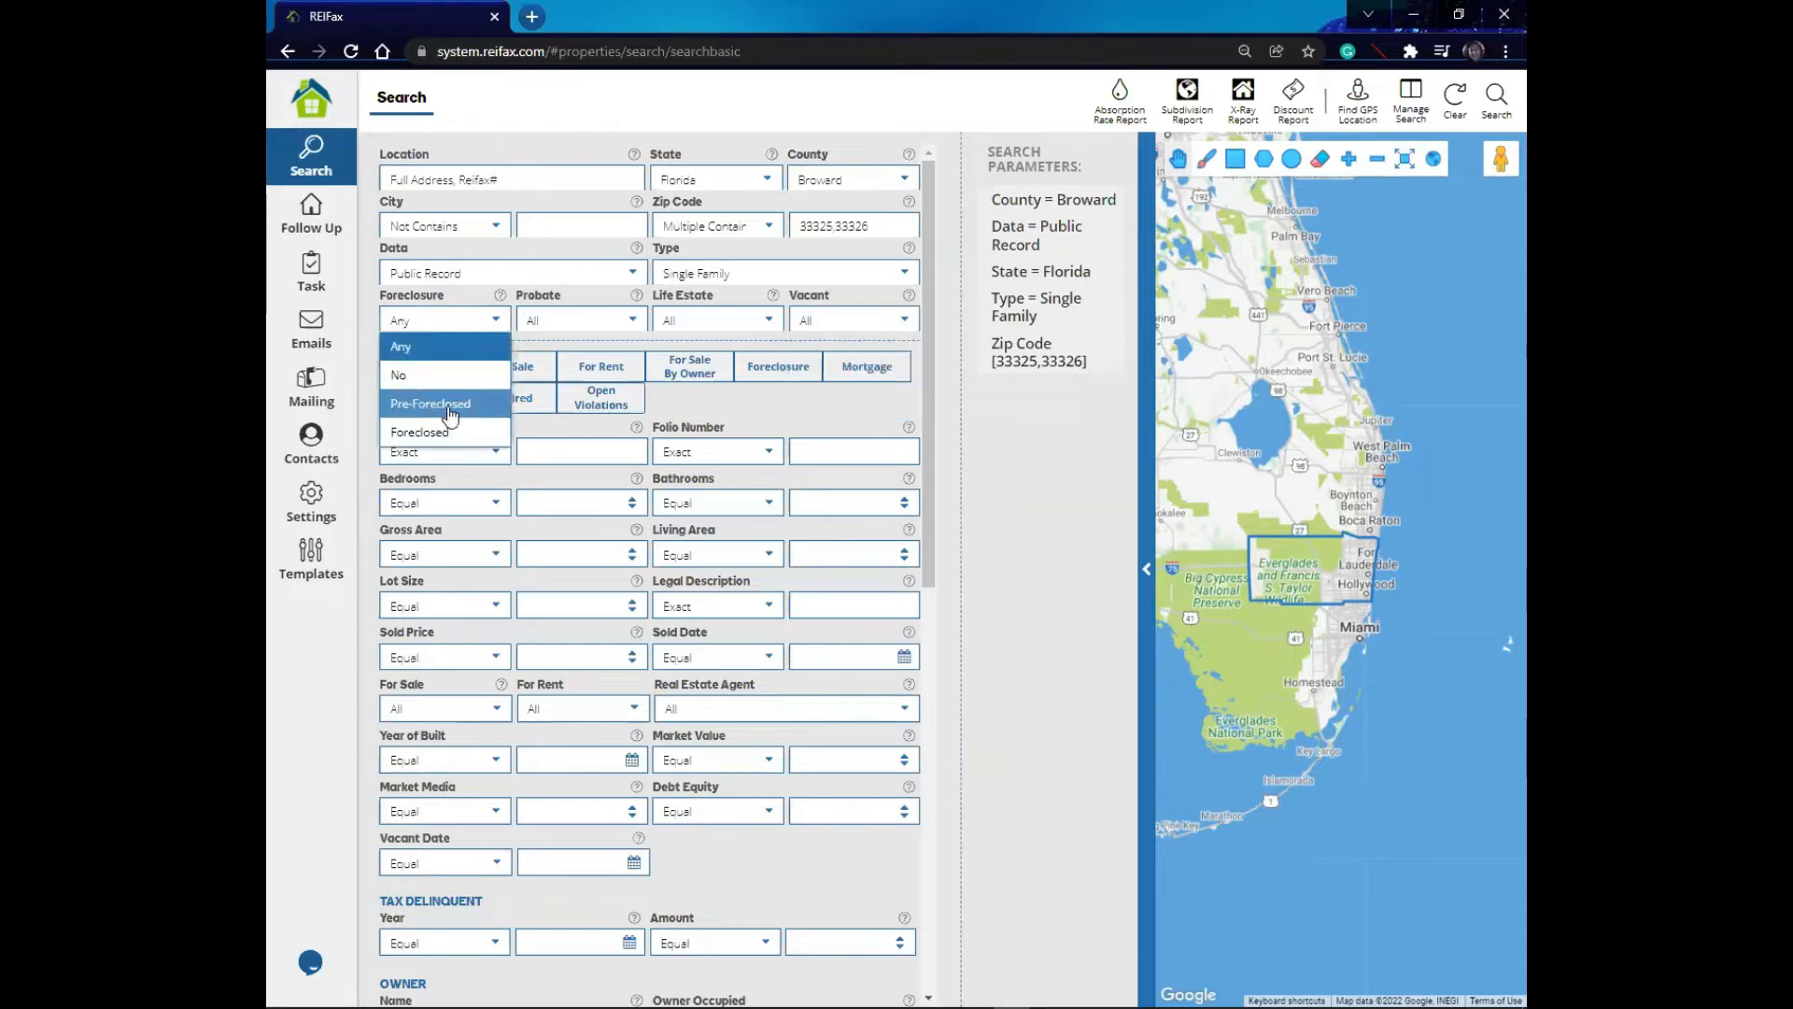
{"action": "left_click", "coordinate": [448, 409]}
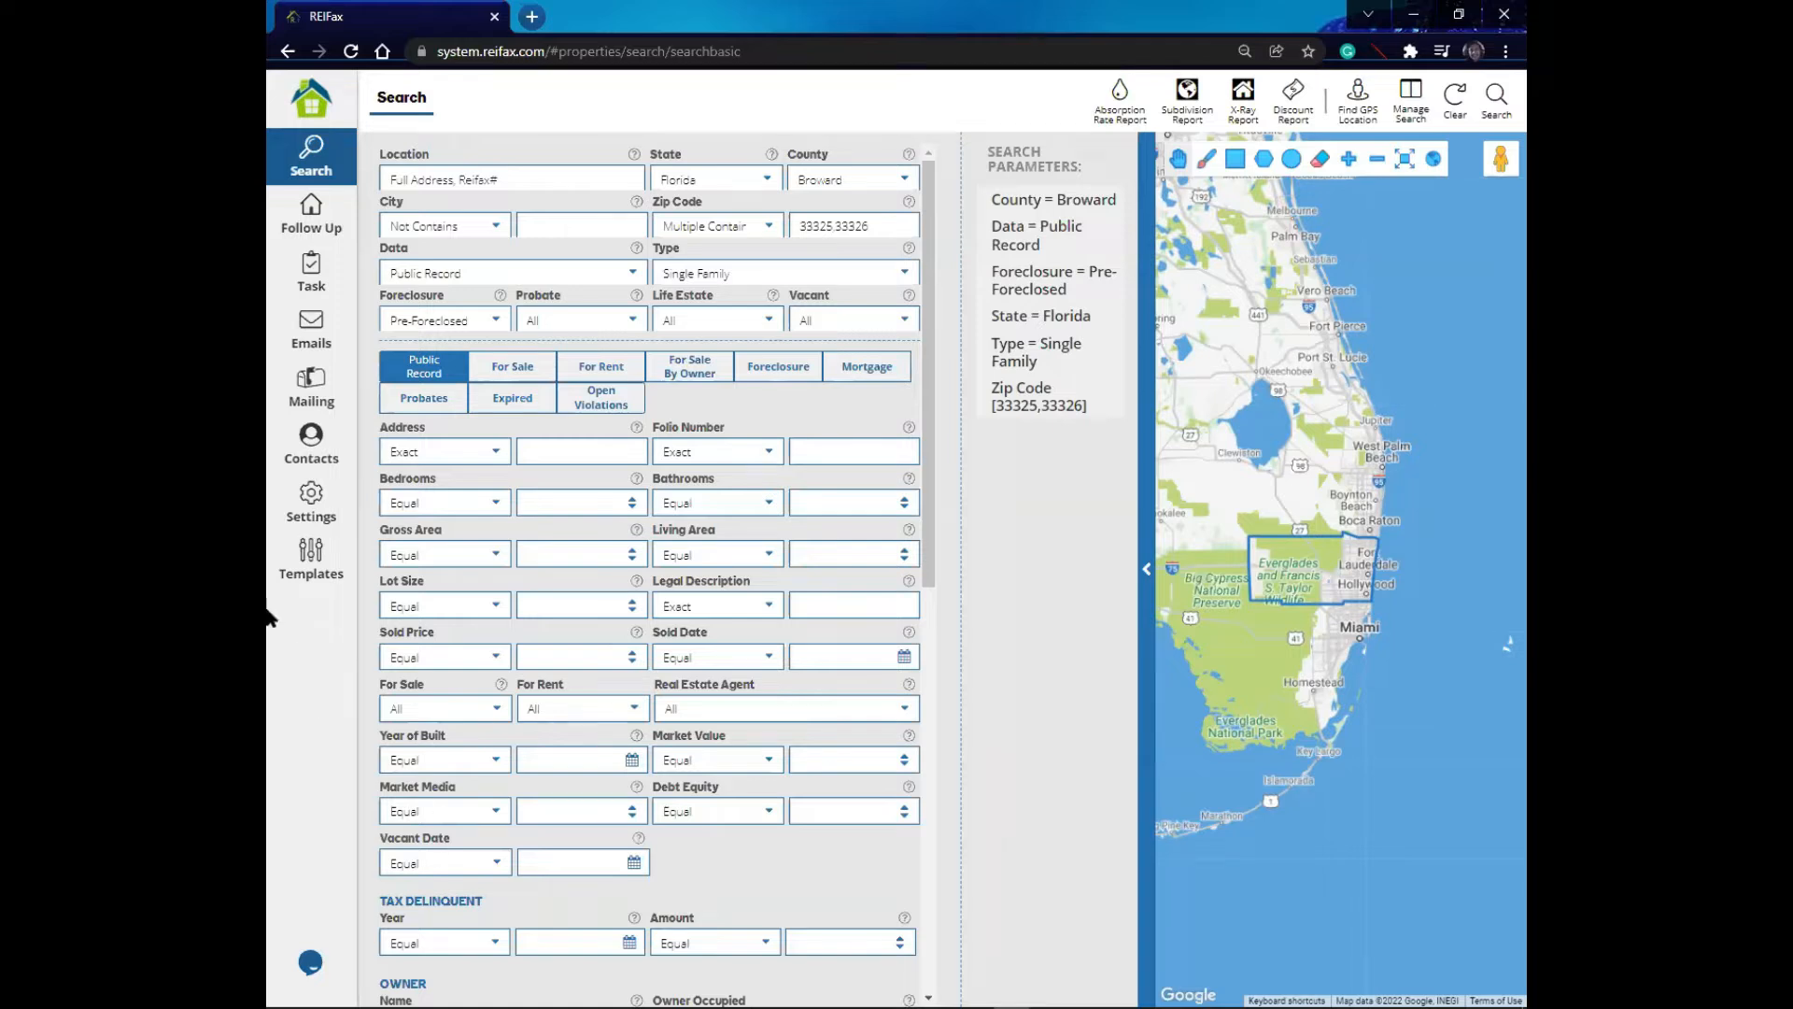
- Look through each criteria tab from For Sale to Probates and return to the Public Record criteria form
{"action": "left_click", "coordinate": [512, 369]}
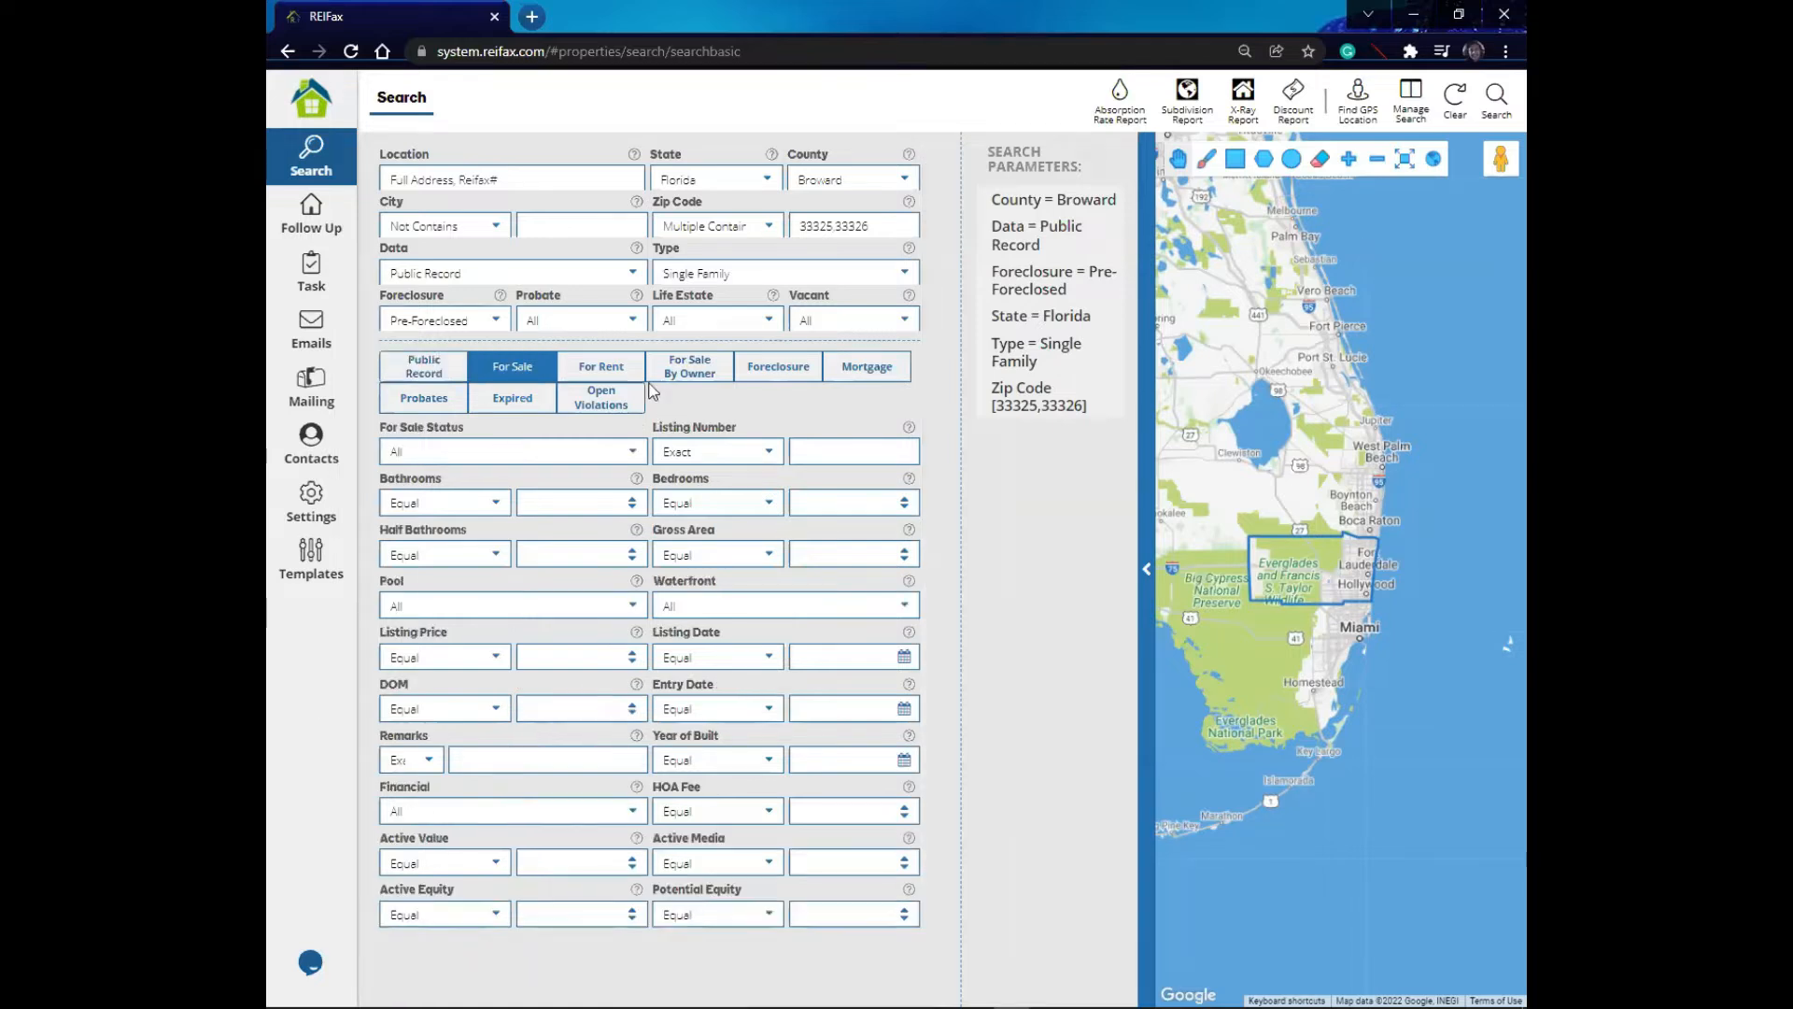
{"action": "left_click", "coordinate": [607, 372]}
{"action": "left_click", "coordinate": [687, 373]}
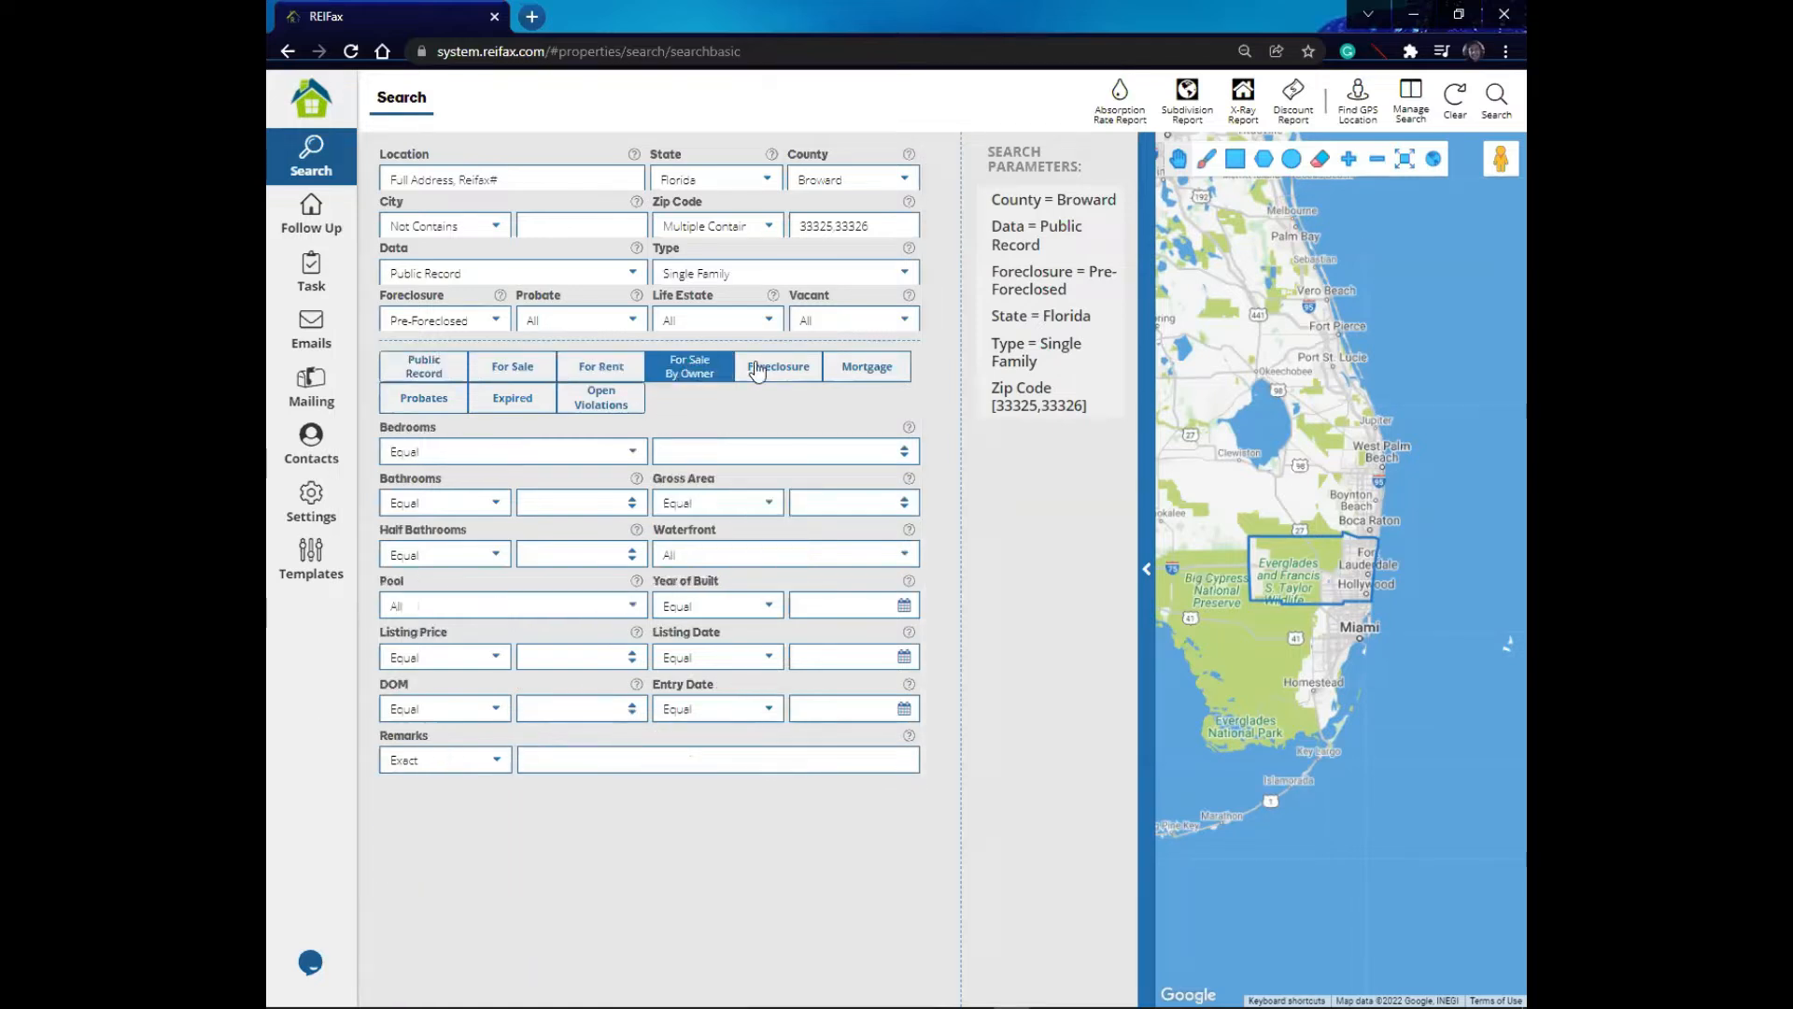
{"action": "left_click", "coordinate": [764, 366]}
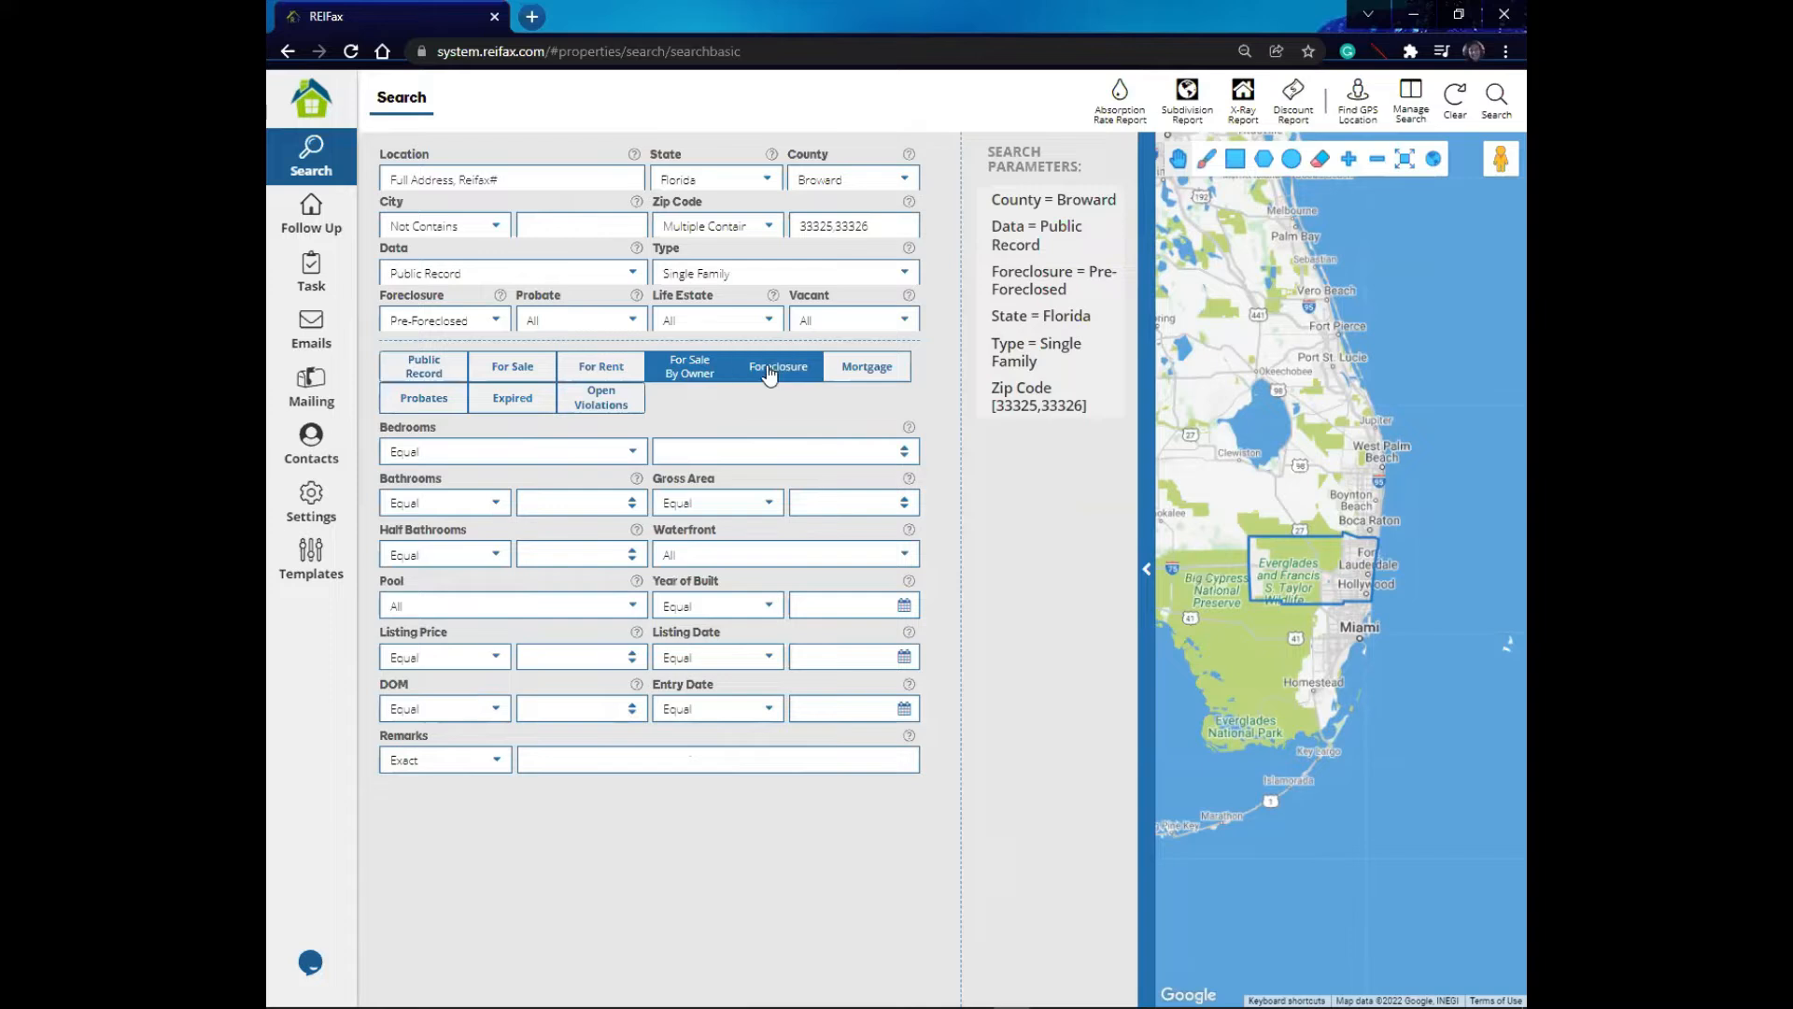
{"action": "left_click", "coordinate": [857, 369]}
{"action": "left_click", "coordinate": [614, 403]}
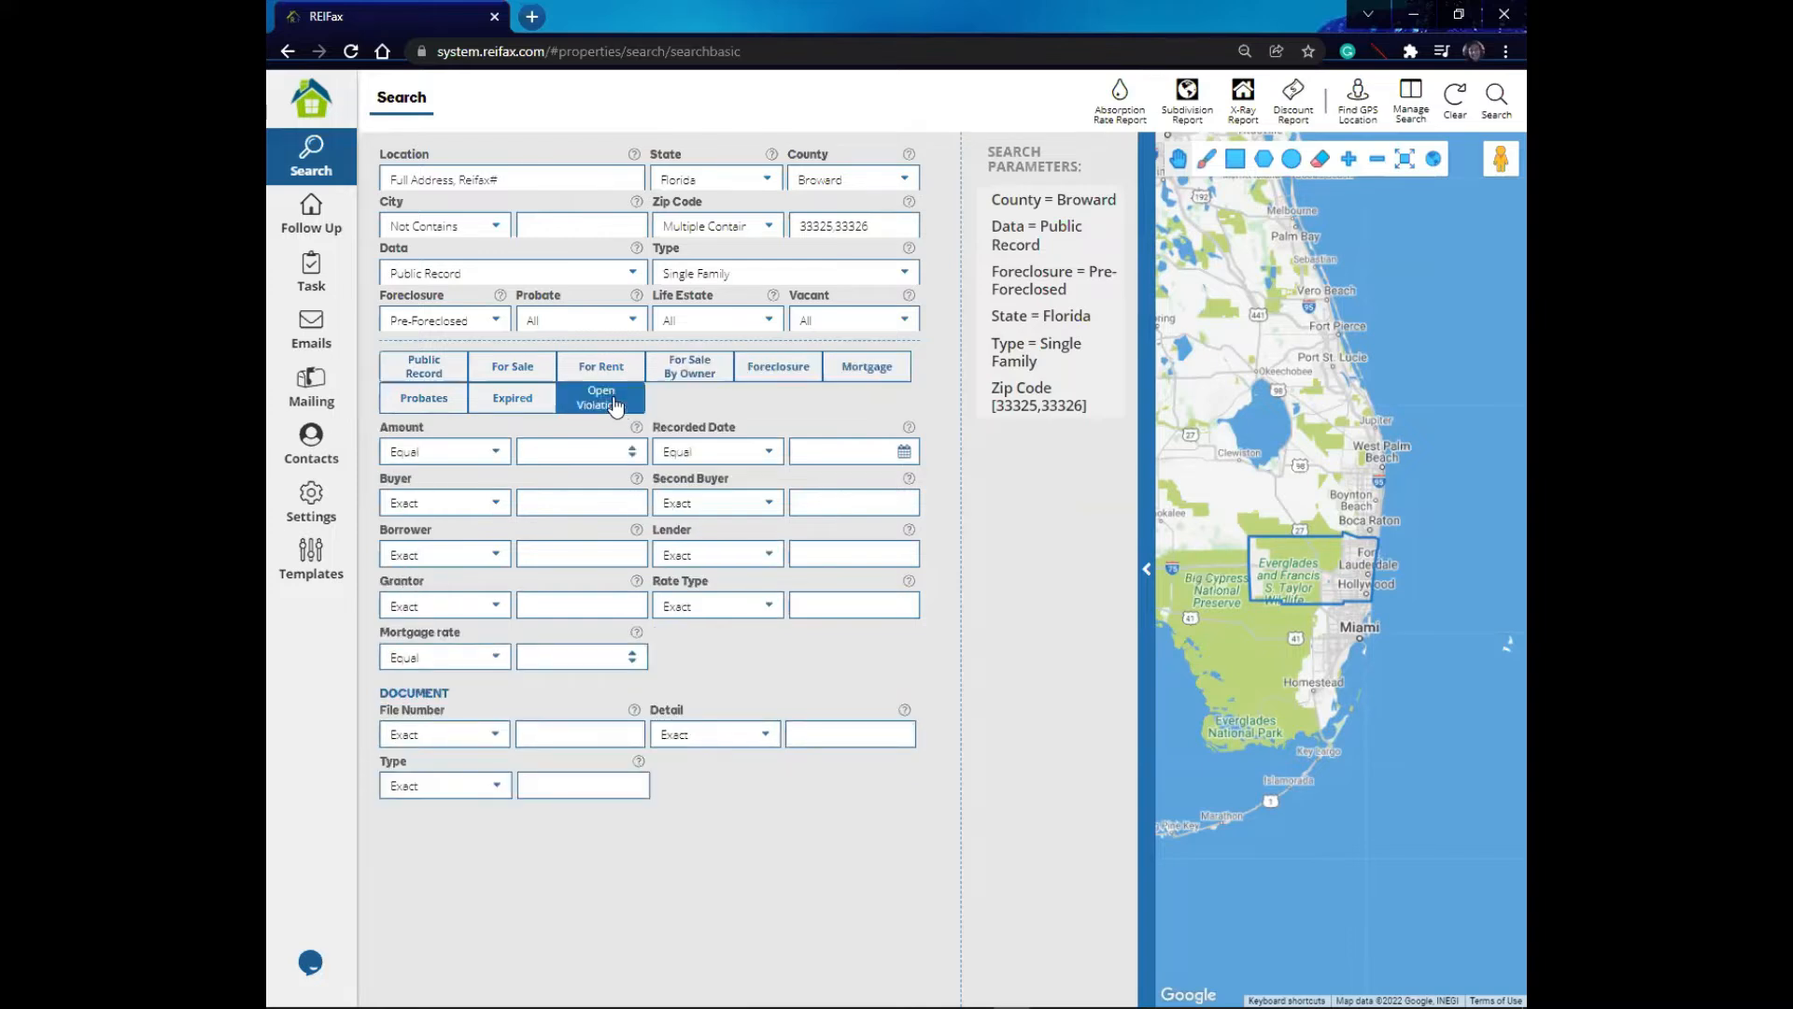
{"action": "left_click", "coordinate": [521, 403]}
{"action": "left_click", "coordinate": [444, 399]}
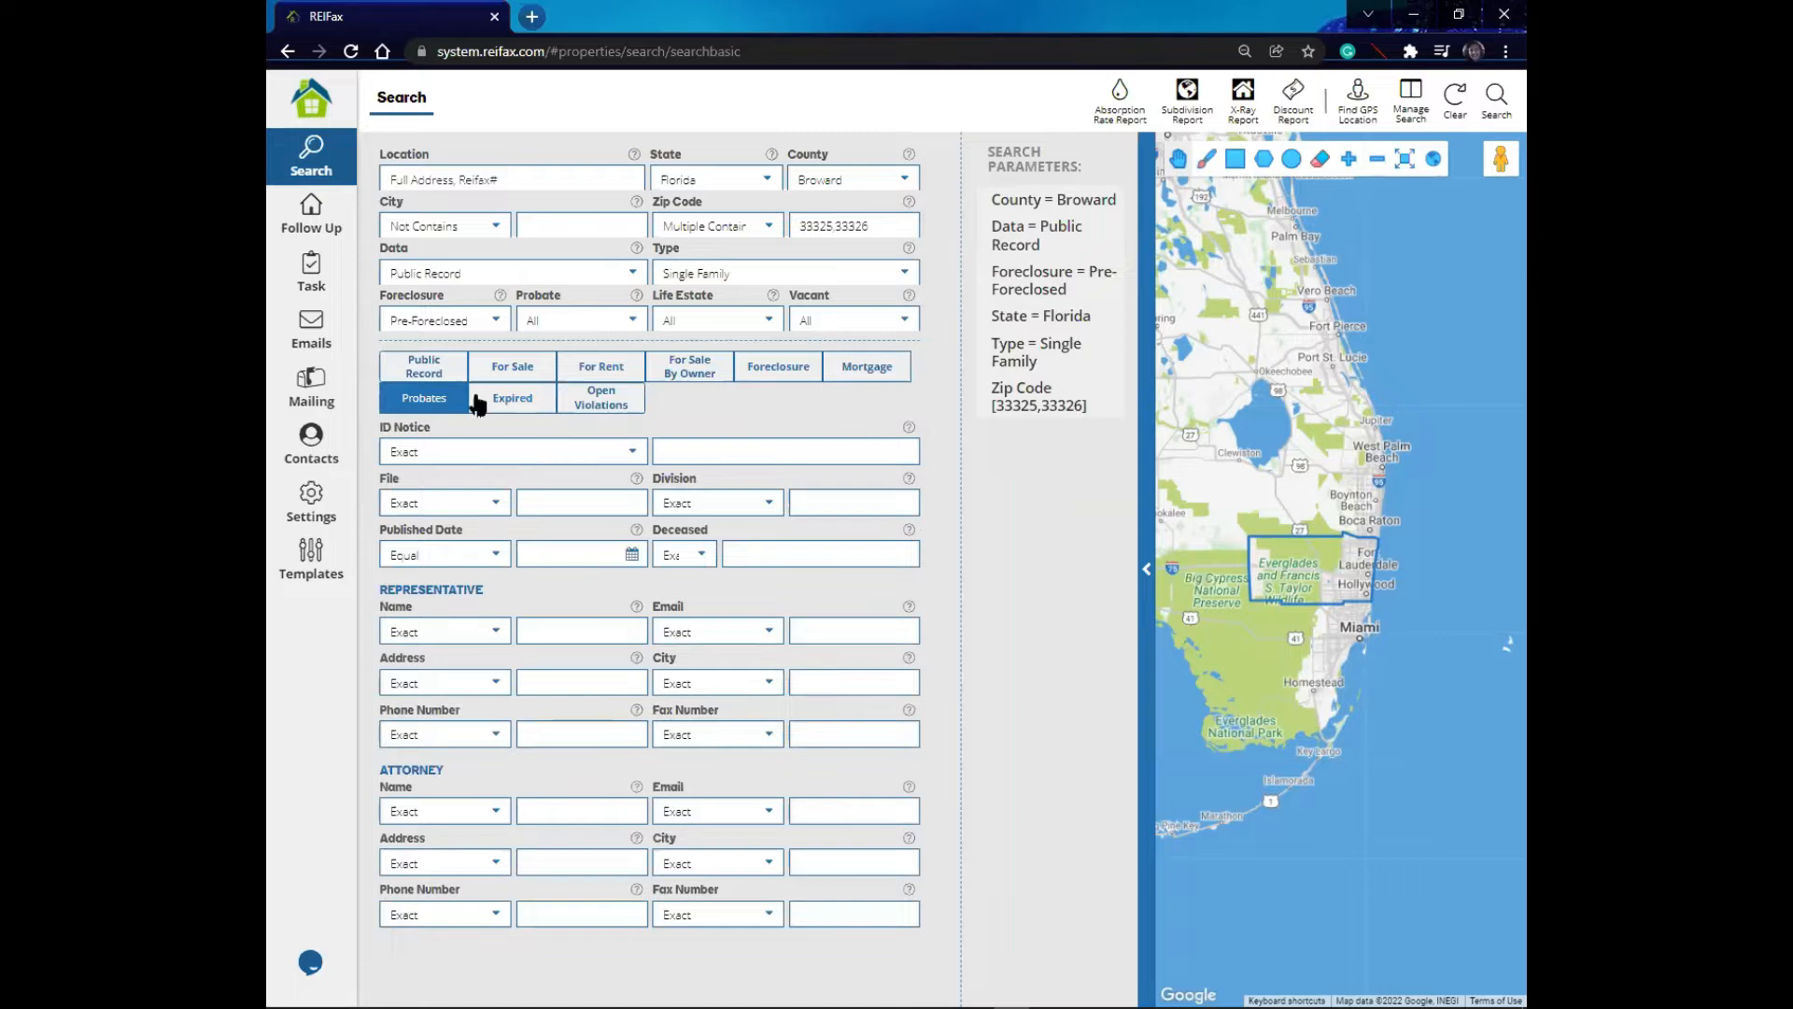
{"action": "left_click", "coordinate": [435, 368]}
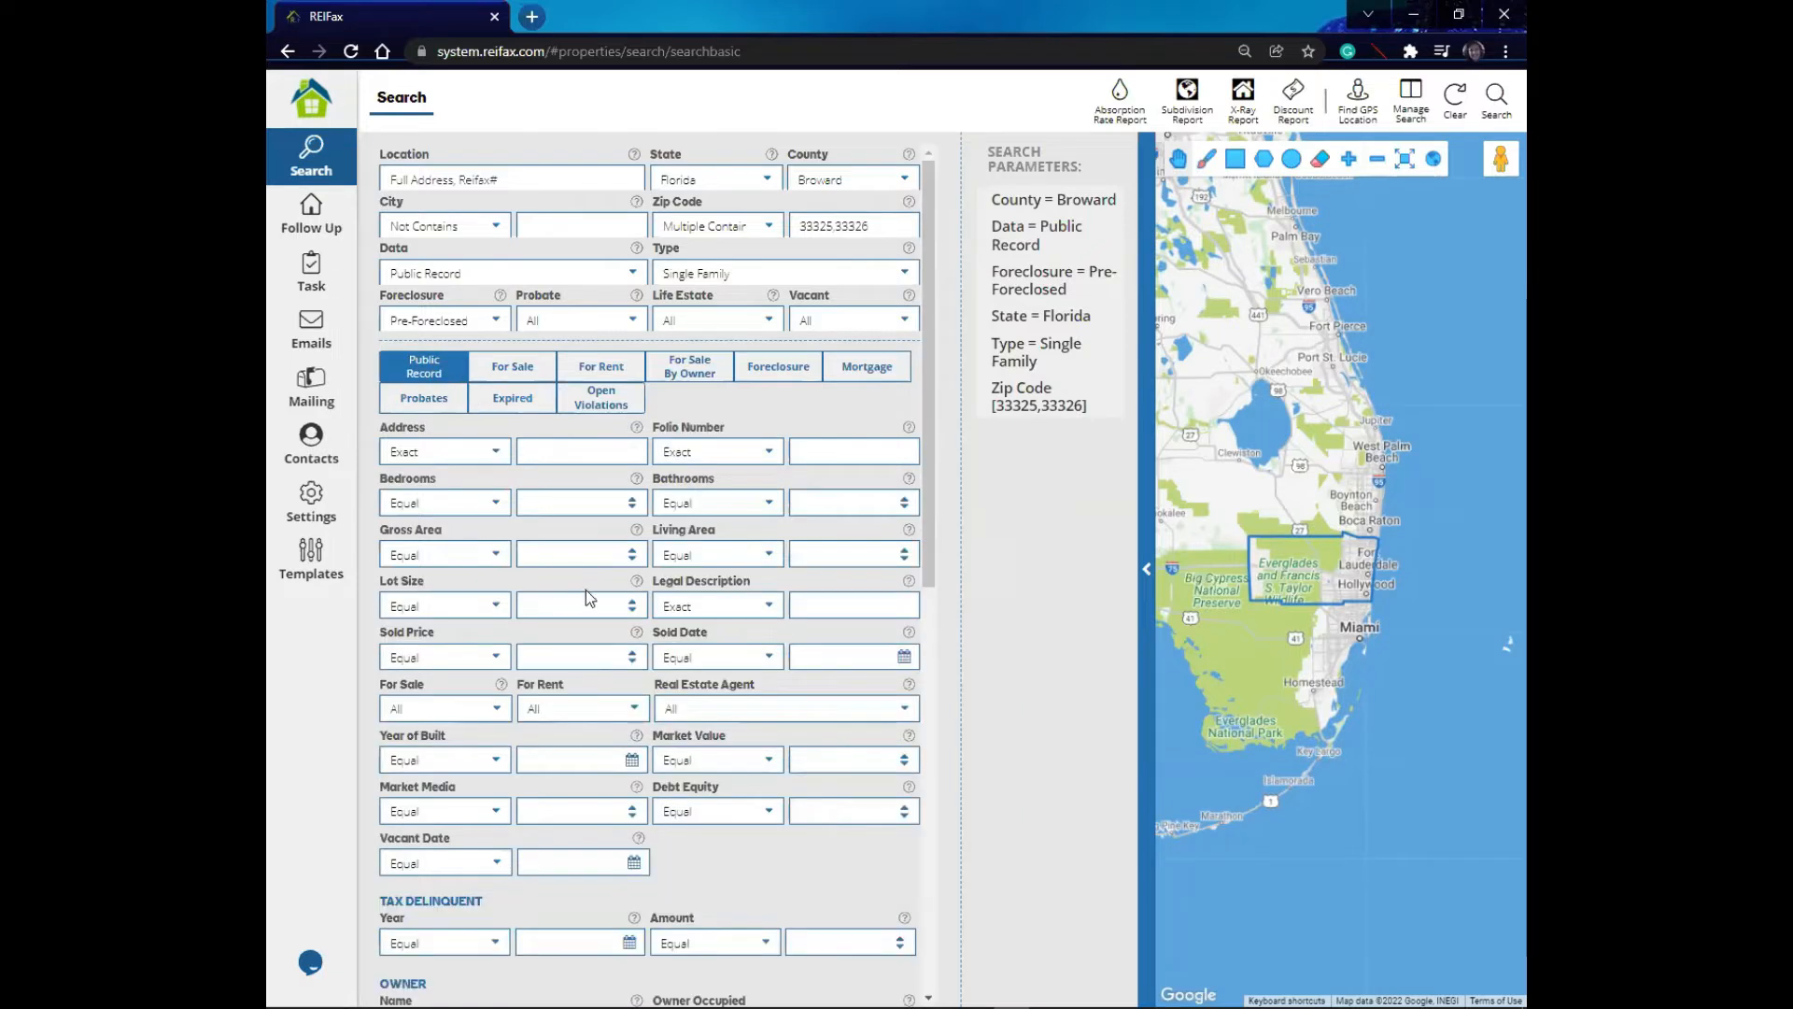
{"action": "left_click", "coordinate": [513, 371]}
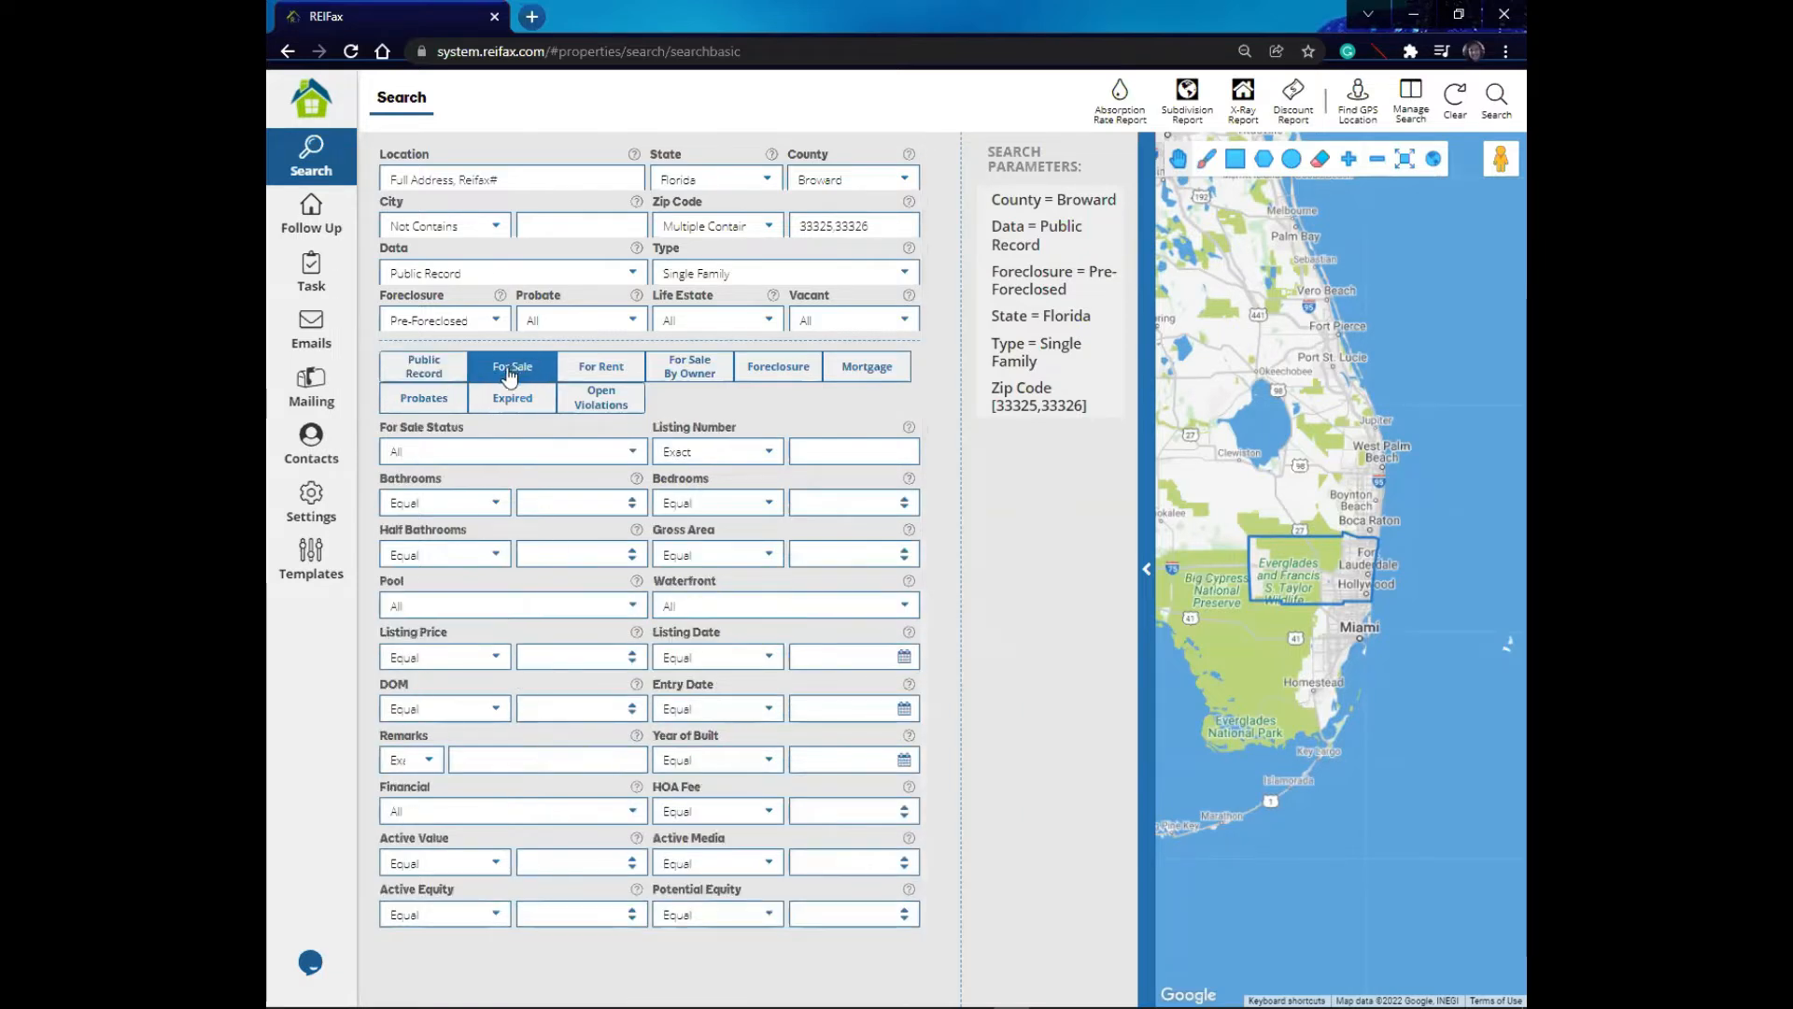
{"action": "left_click", "coordinate": [426, 375]}
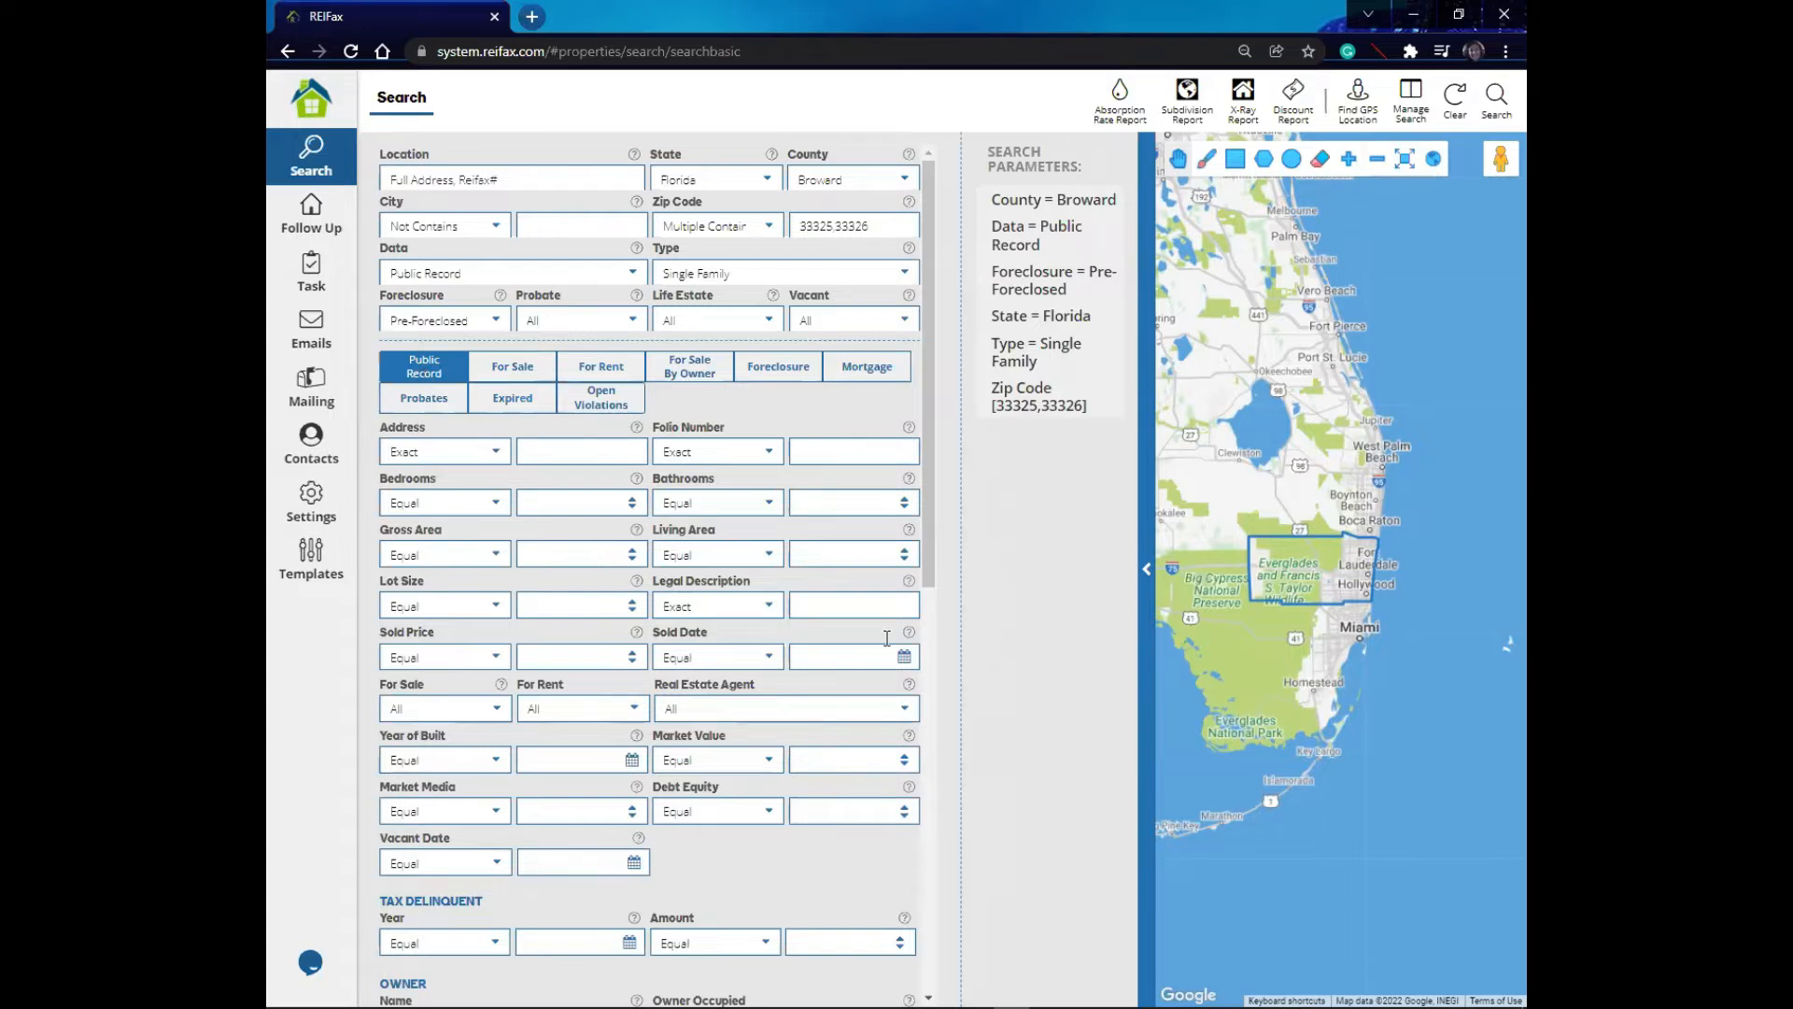
{"action": "scroll", "coordinate": [926, 533], "scroll_direction": "down", "scroll_amount": 3}
{"action": "scroll", "coordinate": [926, 737], "scroll_direction": "down", "scroll_amount": 2}
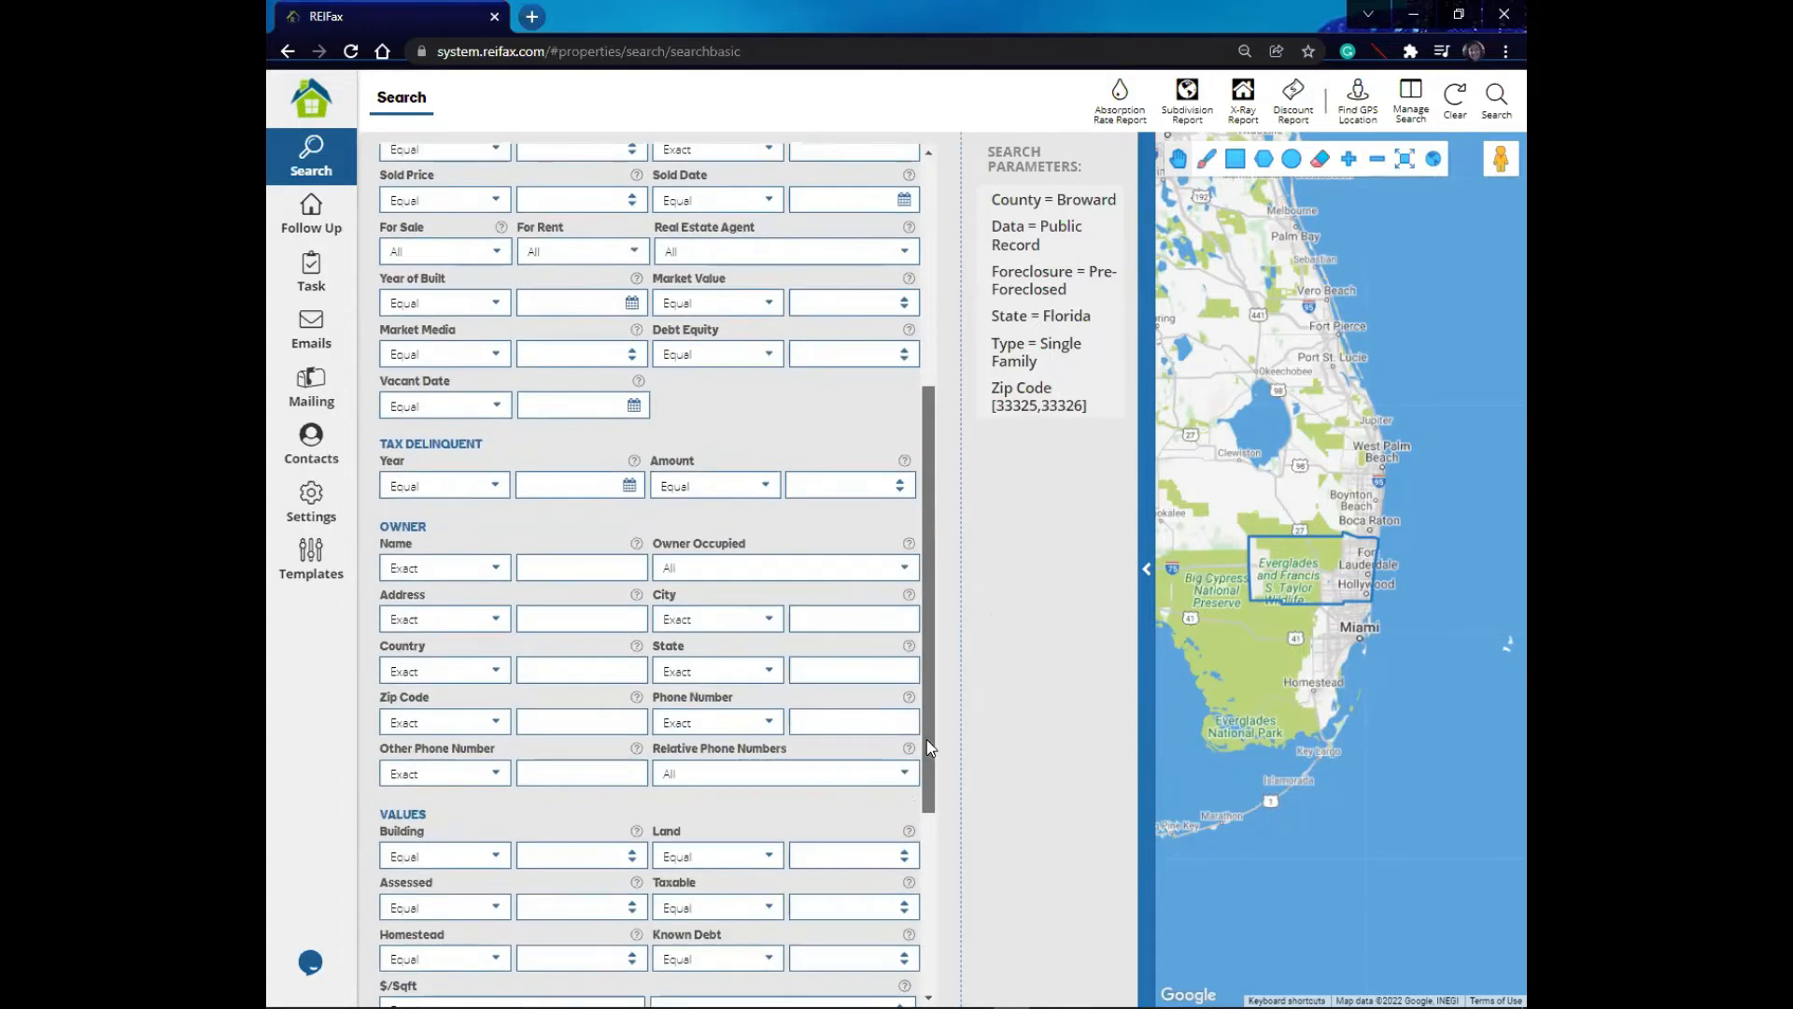
{"action": "scroll", "coordinate": [930, 593], "scroll_direction": "up", "scroll_amount": 5}
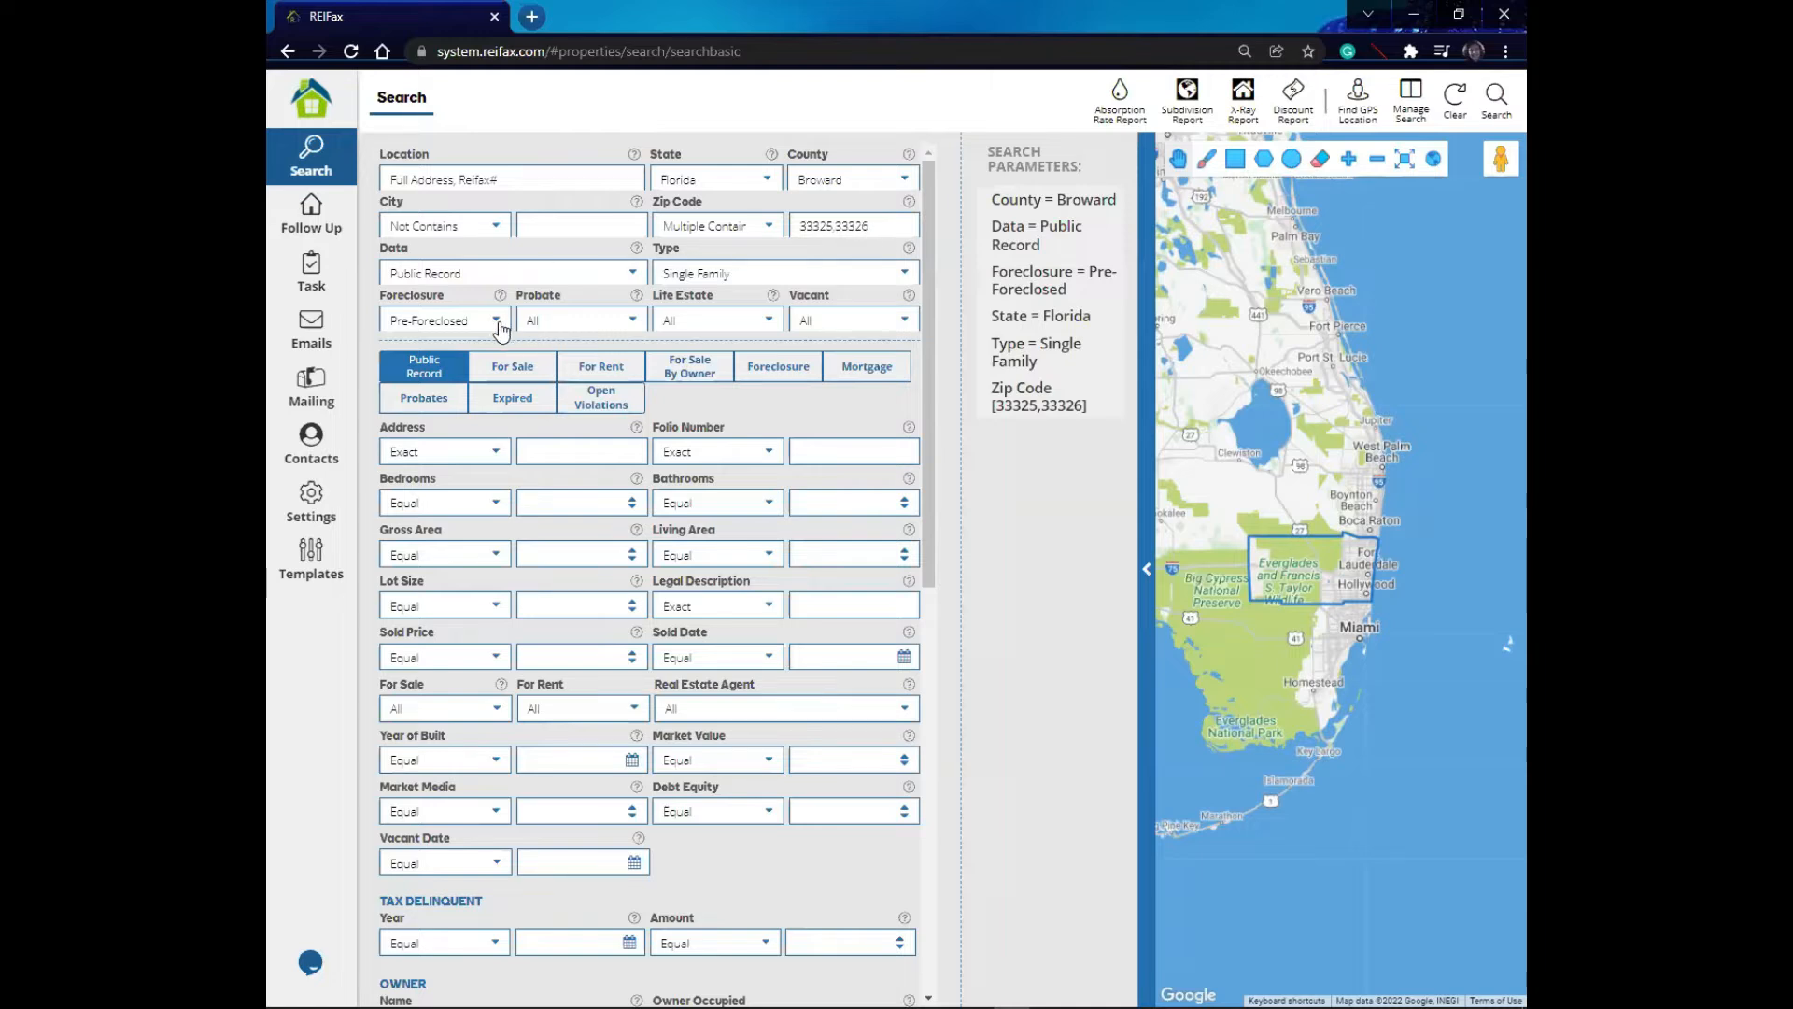
- Change the second zip code in the Zip Code list to 33329
{"action": "mouse_move", "coordinate": [1072, 213]}
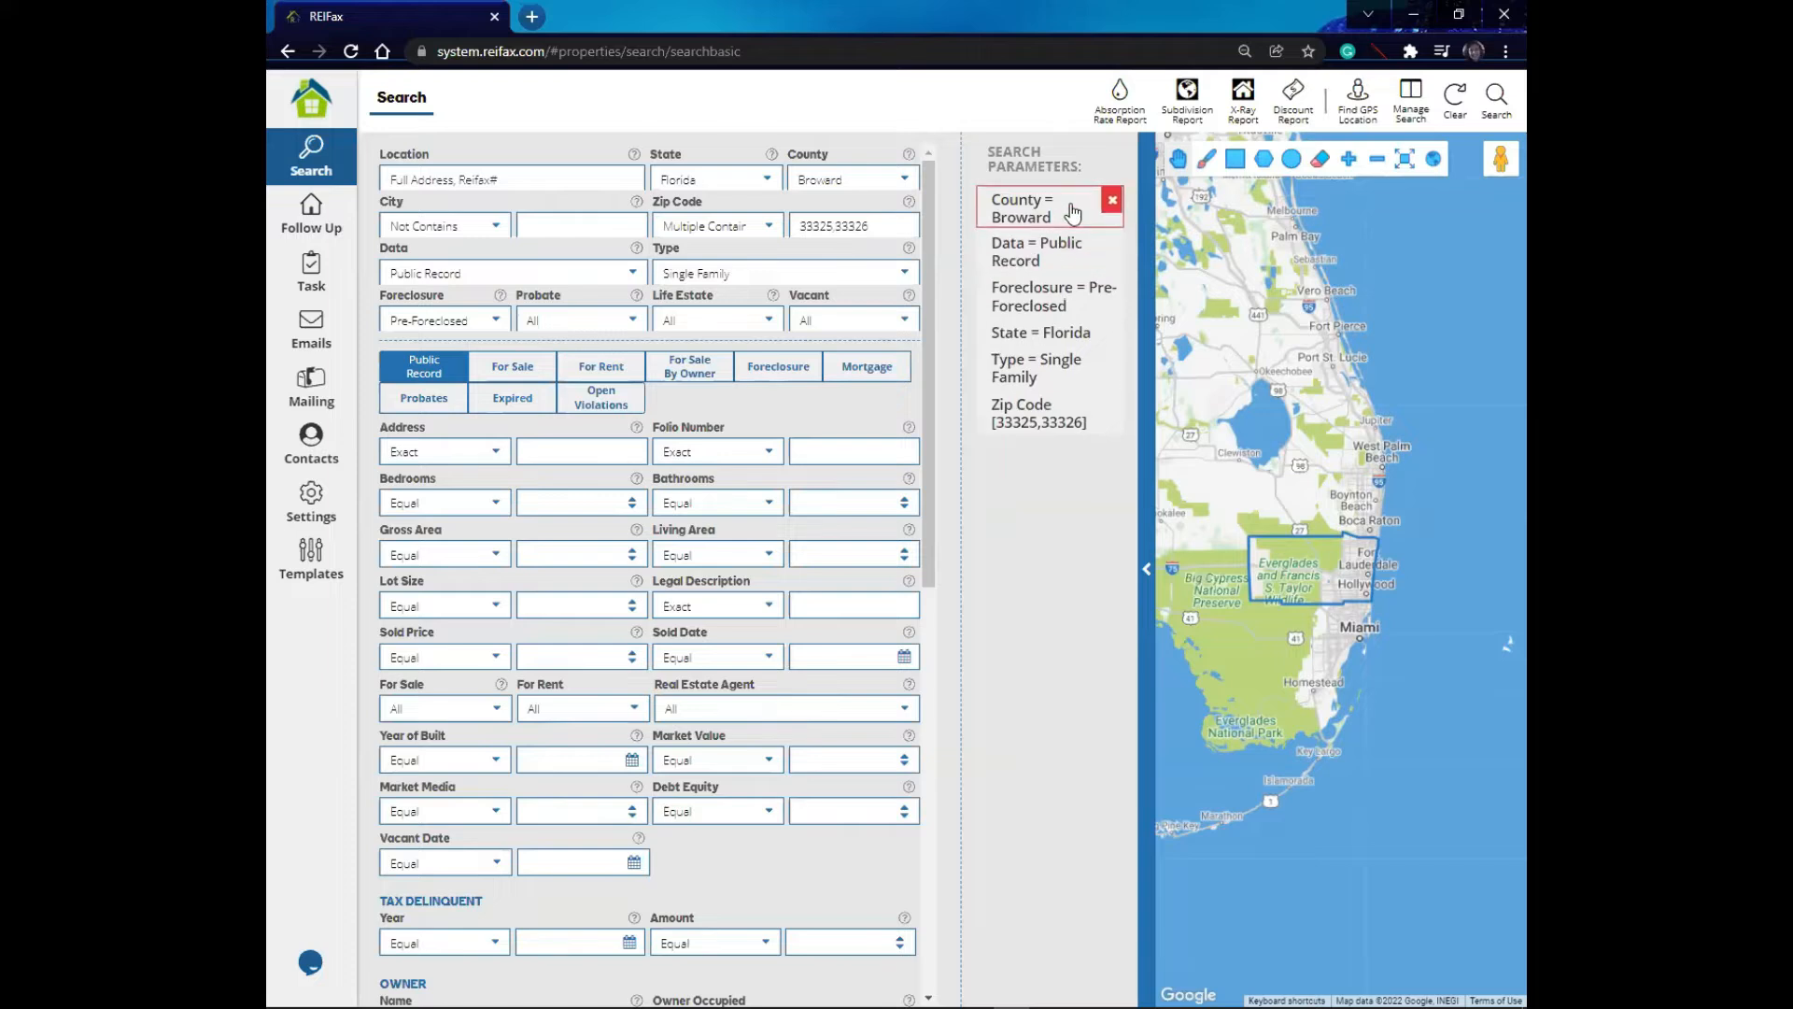
{"action": "mouse_move", "coordinate": [1069, 243]}
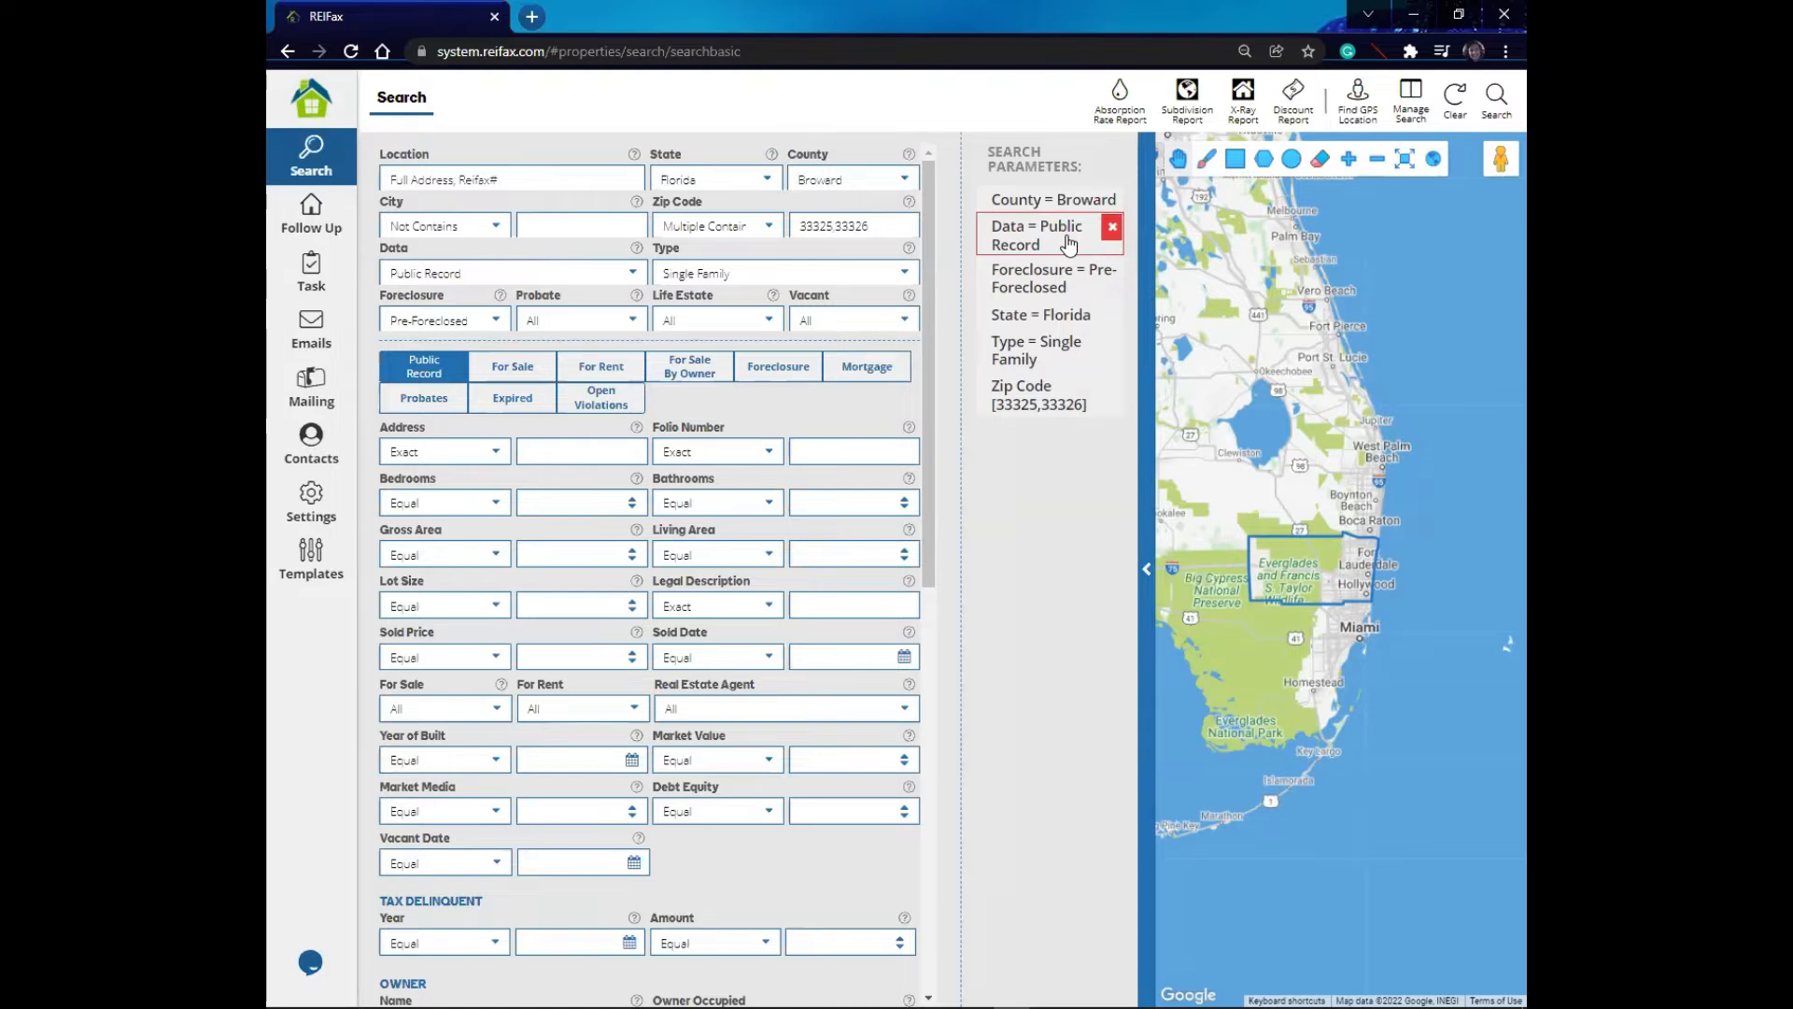
{"action": "mouse_move", "coordinate": [1076, 322]}
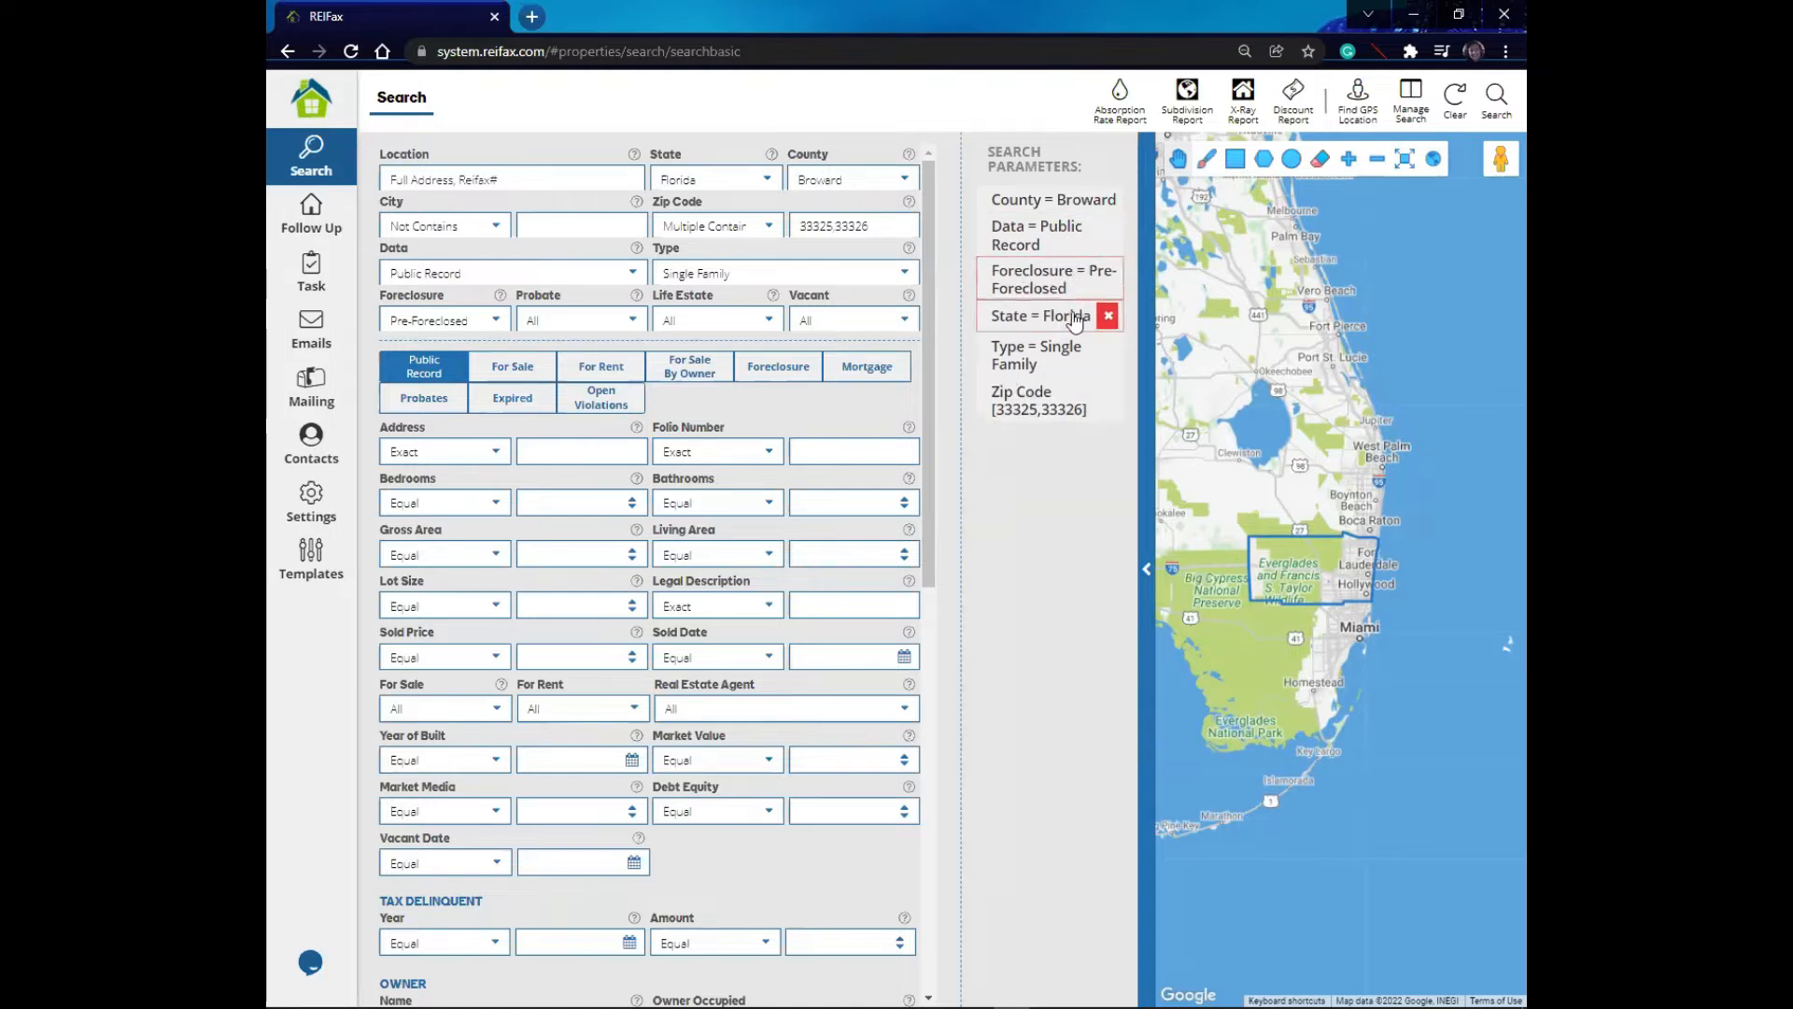
{"action": "mouse_move", "coordinate": [1054, 400]}
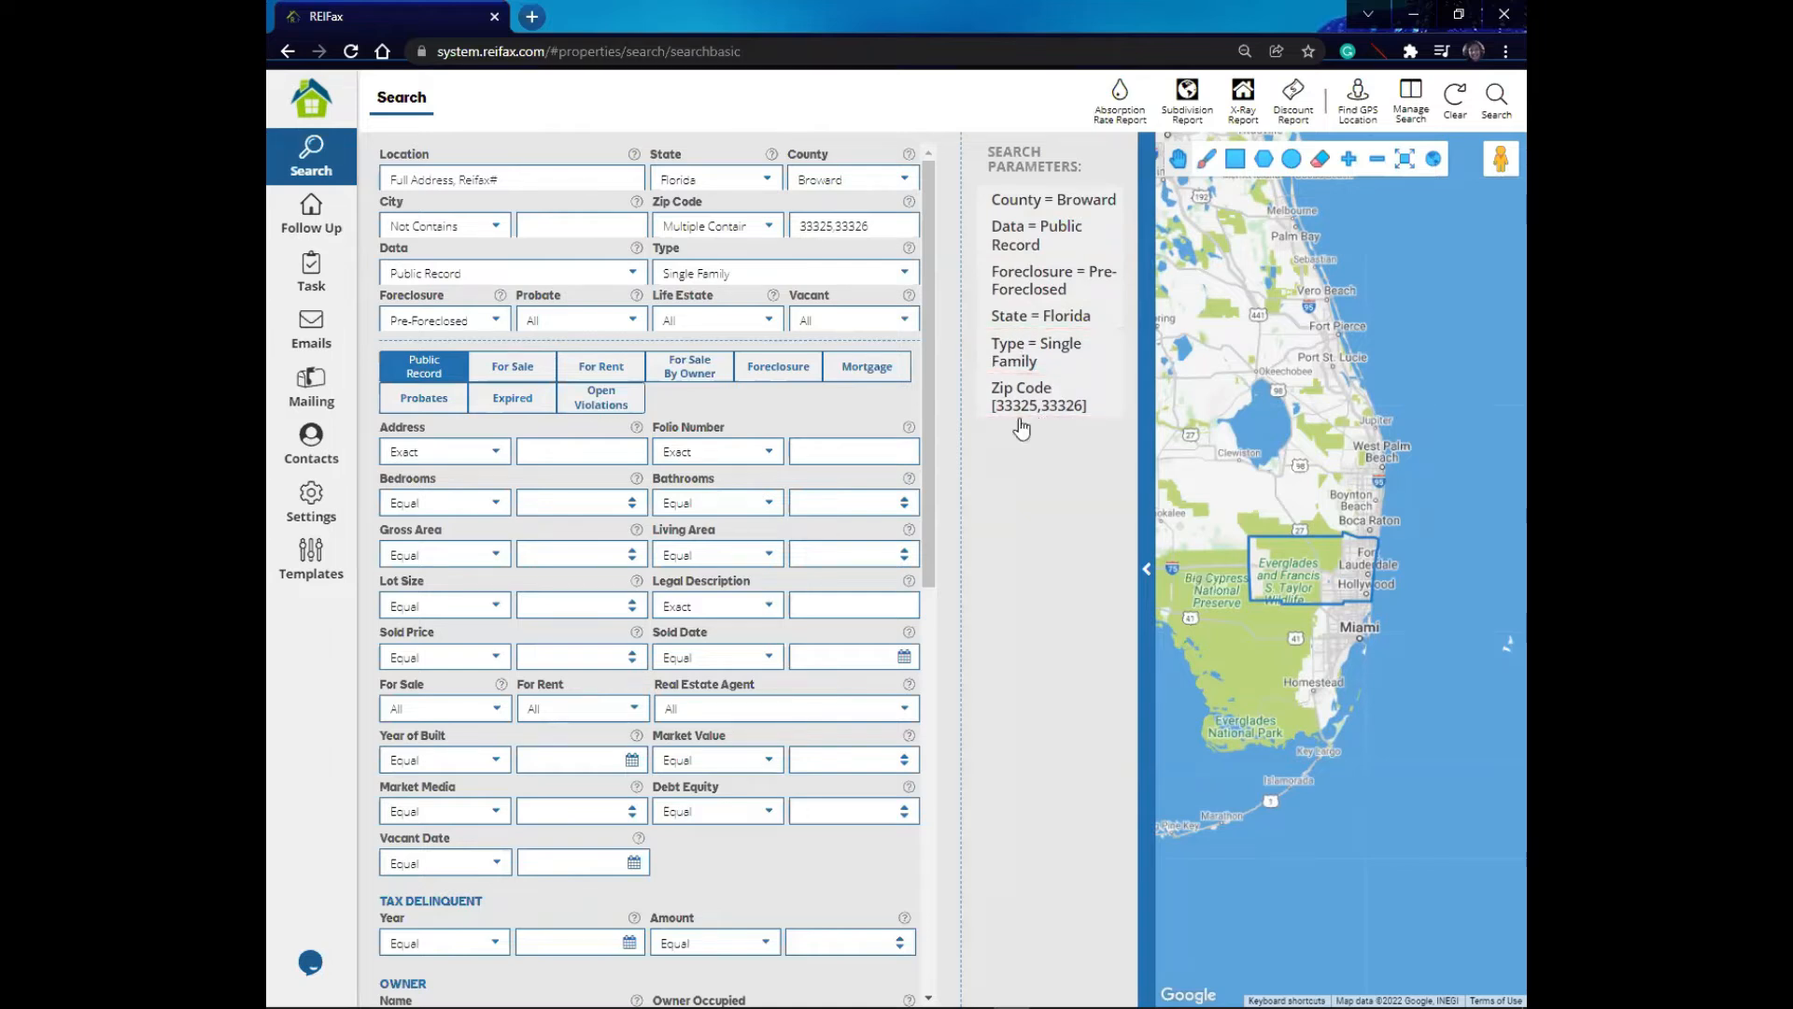
{"action": "left_click", "coordinate": [877, 224]}
{"action": "key", "text": "BackSpace"}
{"action": "type", "text": "9"}
- Set the Market Value filter to Equal or Less than 400000
{"action": "scroll", "coordinate": [614, 511], "scroll_direction": "down", "scroll_amount": 2}
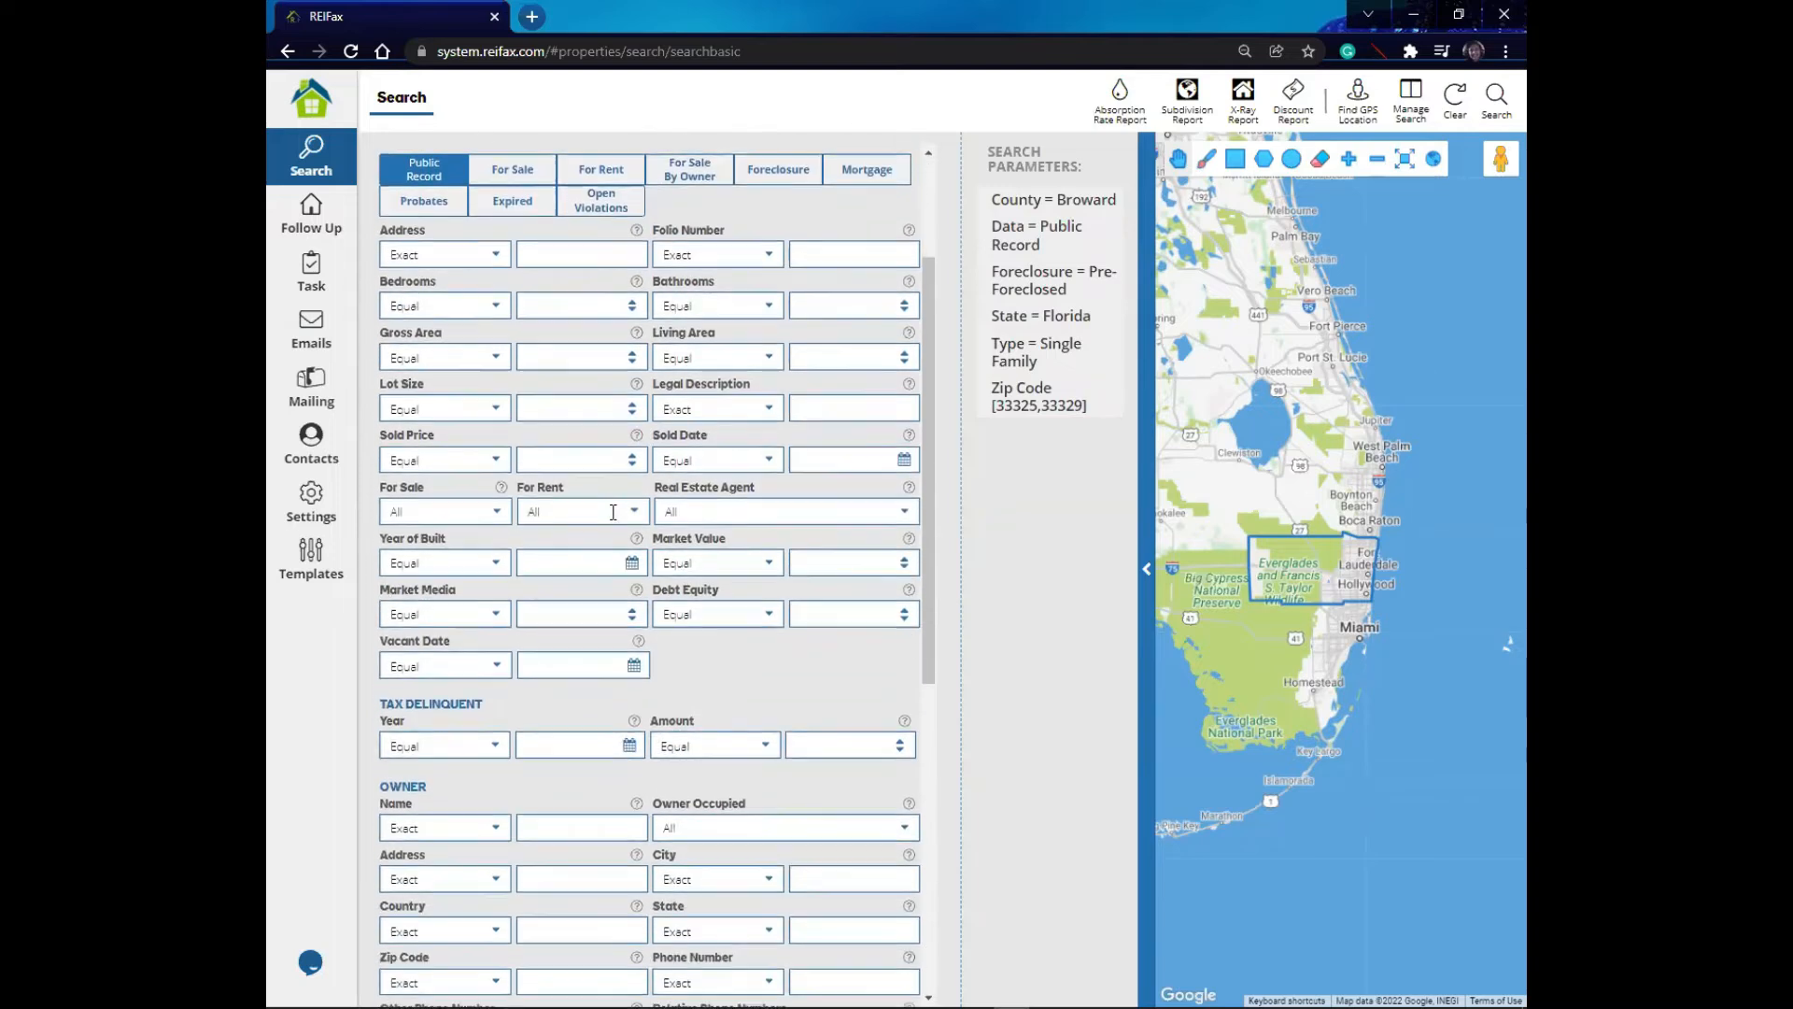
{"action": "left_click", "coordinate": [769, 569]}
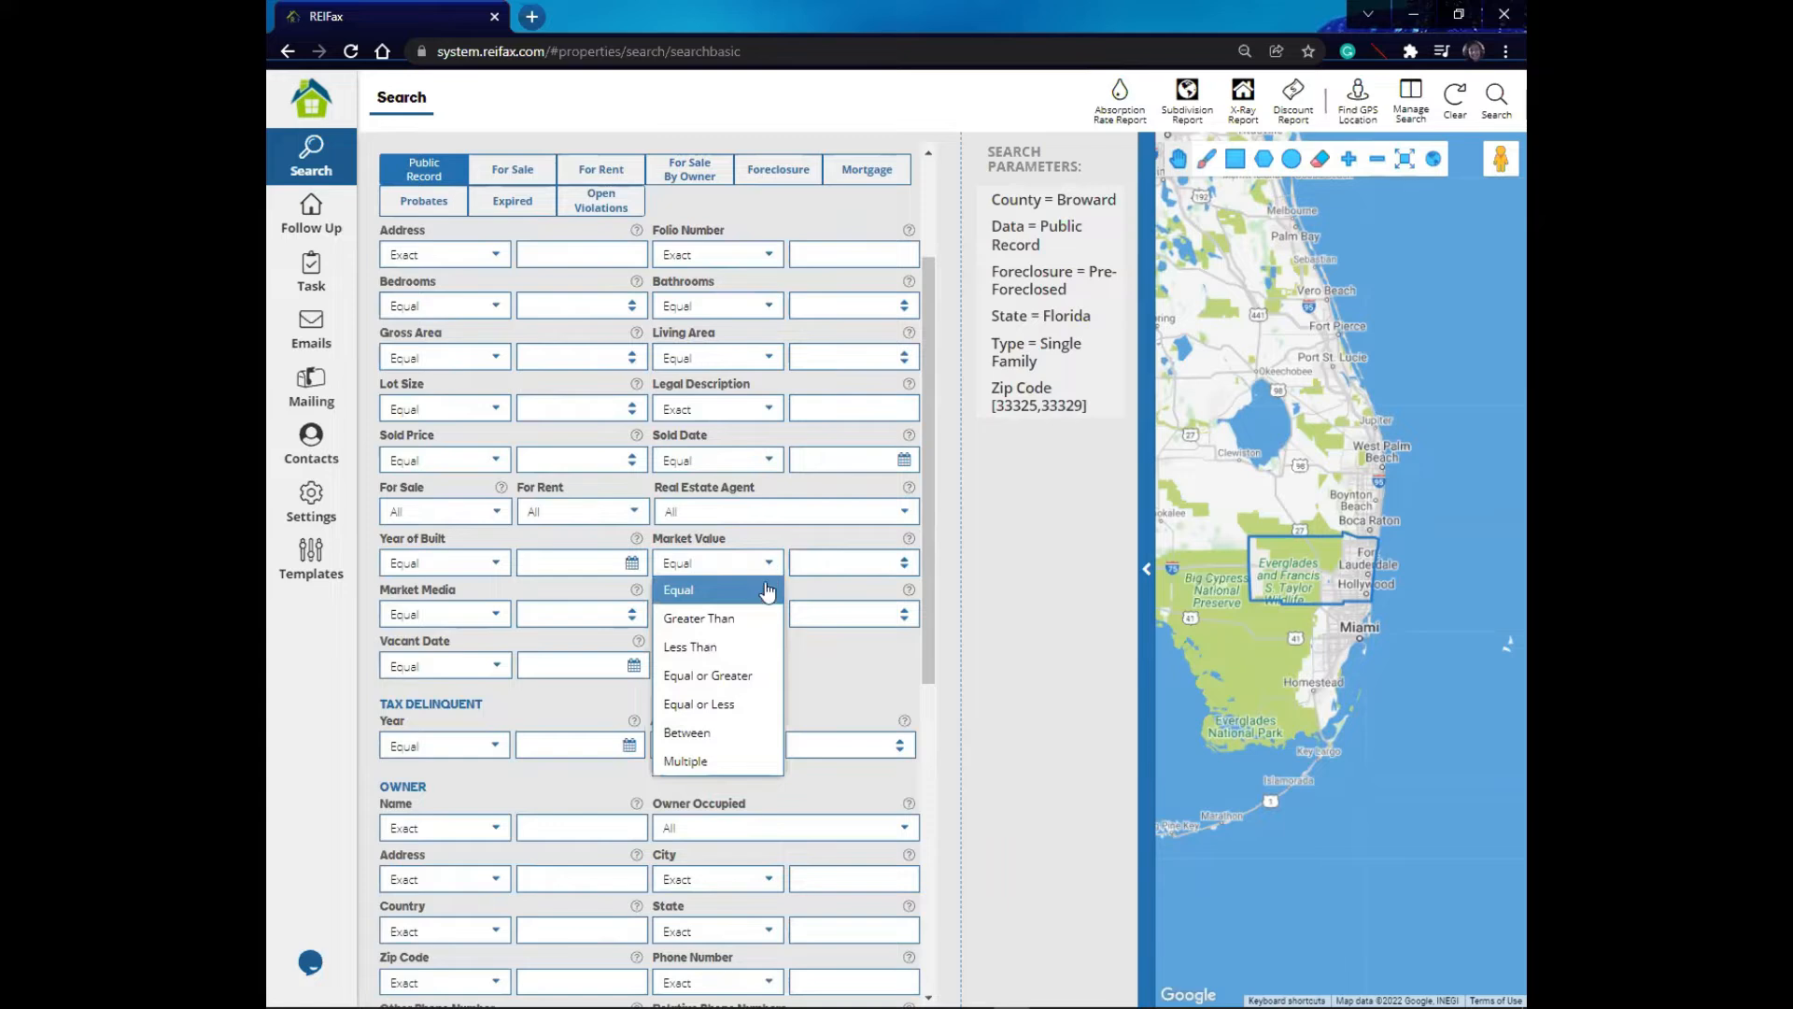
{"action": "left_click", "coordinate": [744, 708]}
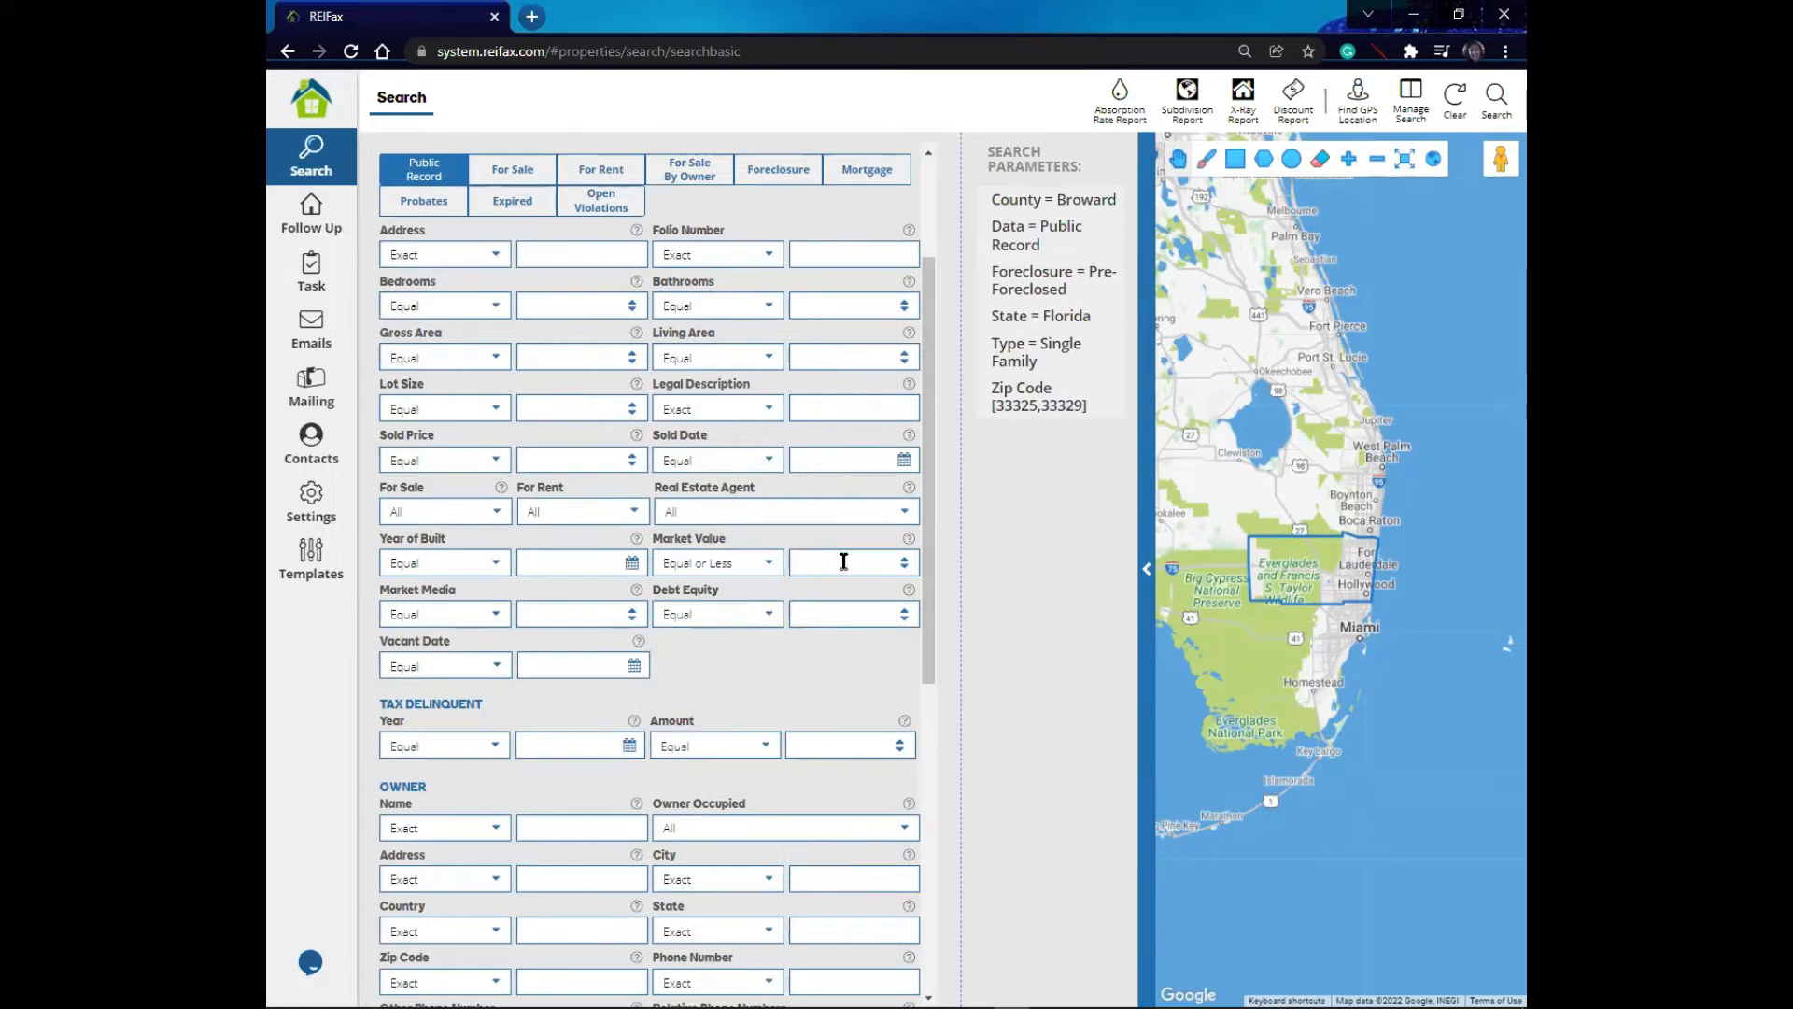
{"action": "left_click", "coordinate": [841, 559]}
{"action": "type", "text": "4"}
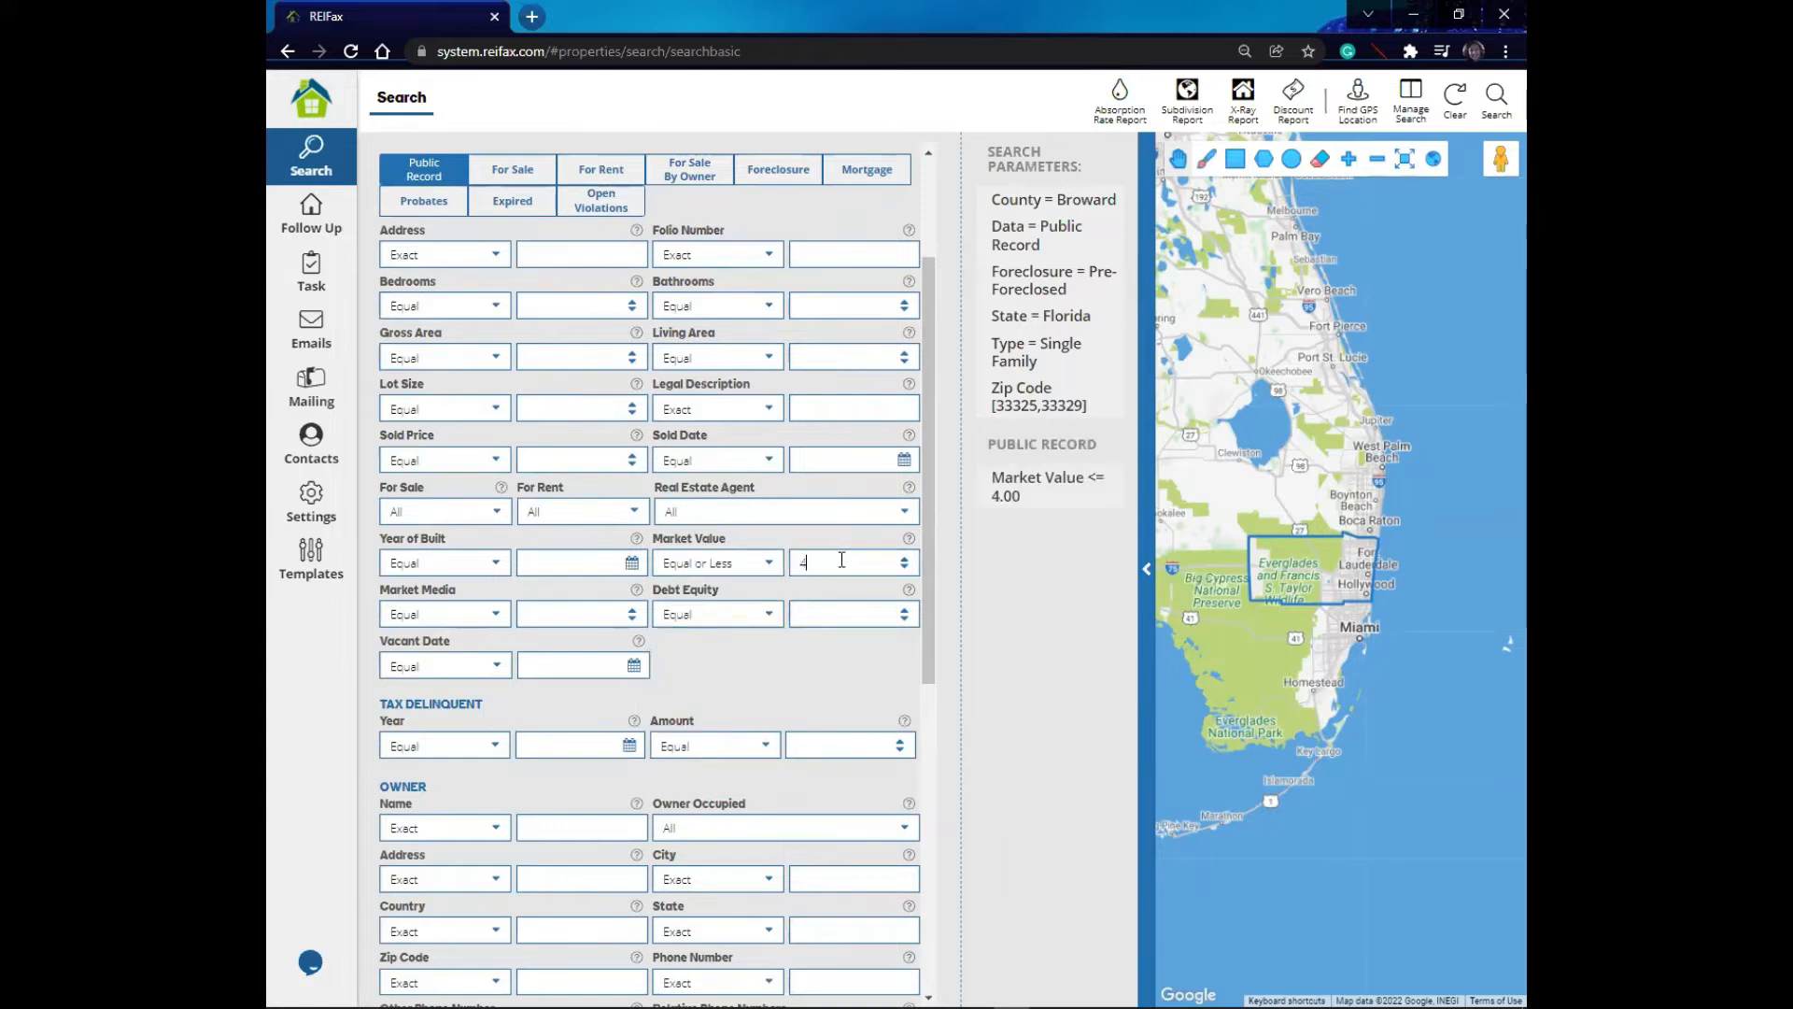
{"action": "type", "text": "00000"}
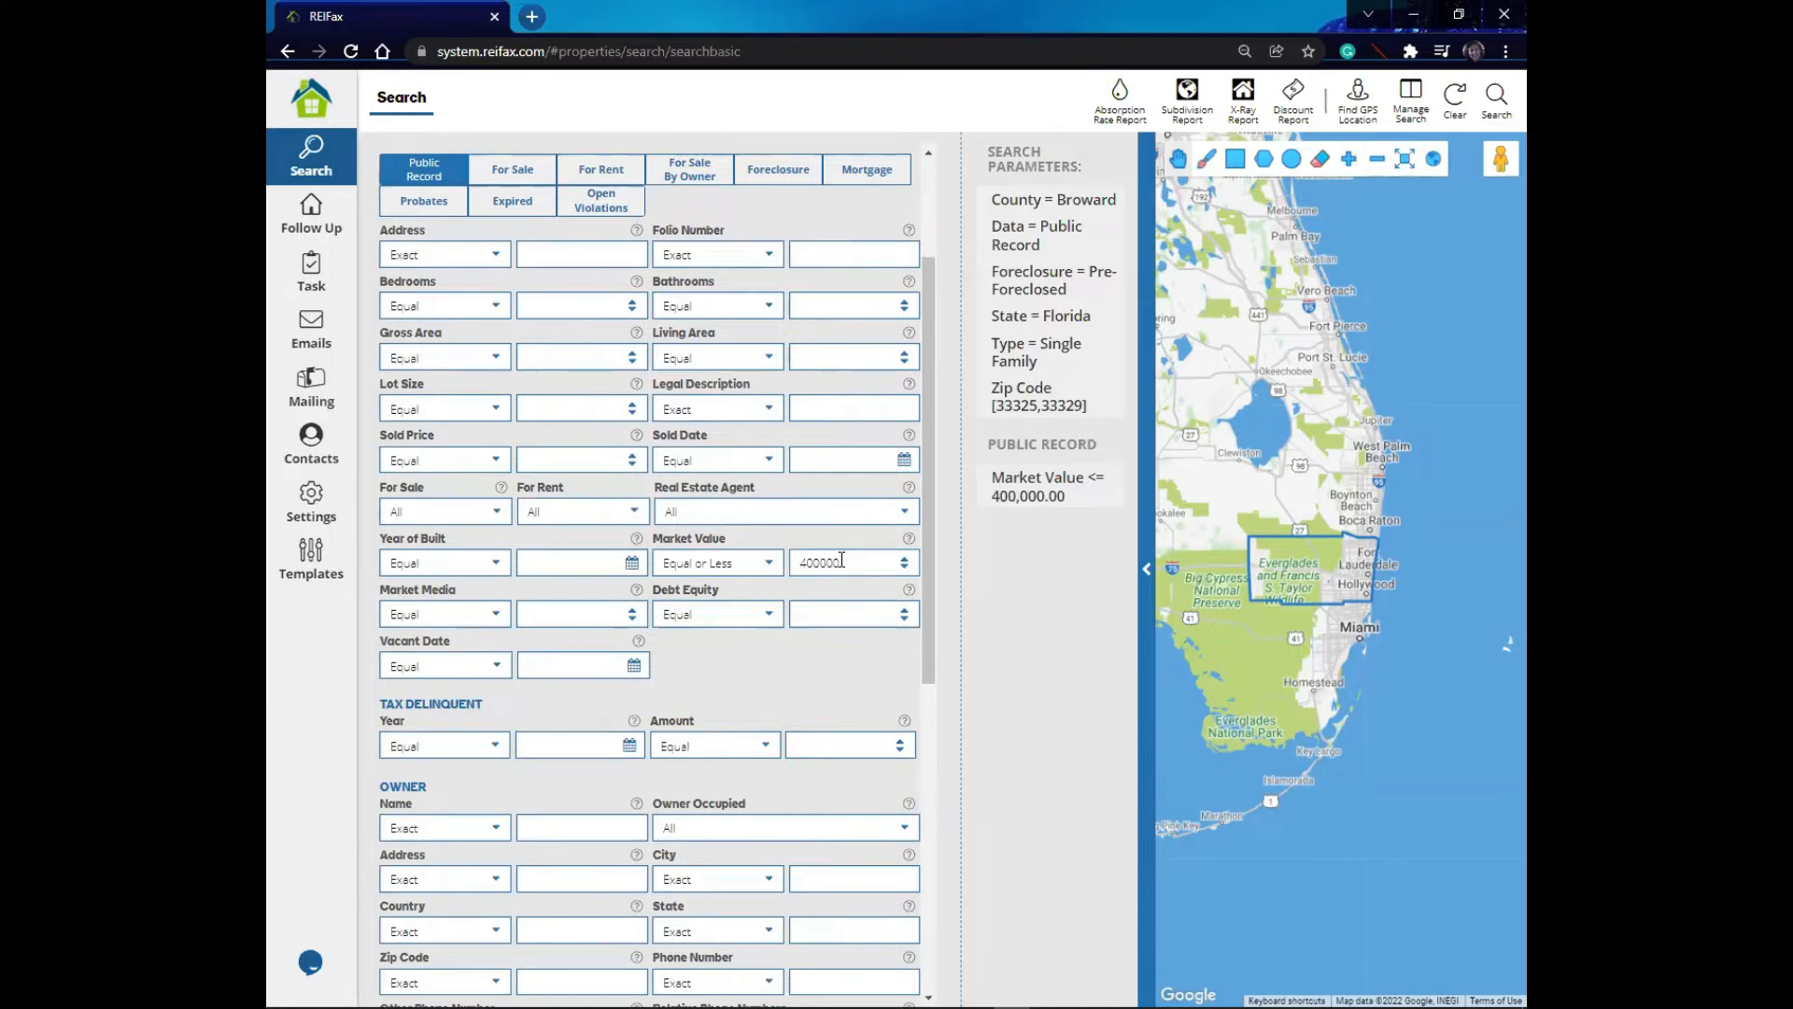
{"action": "mouse_move", "coordinate": [1003, 495]}
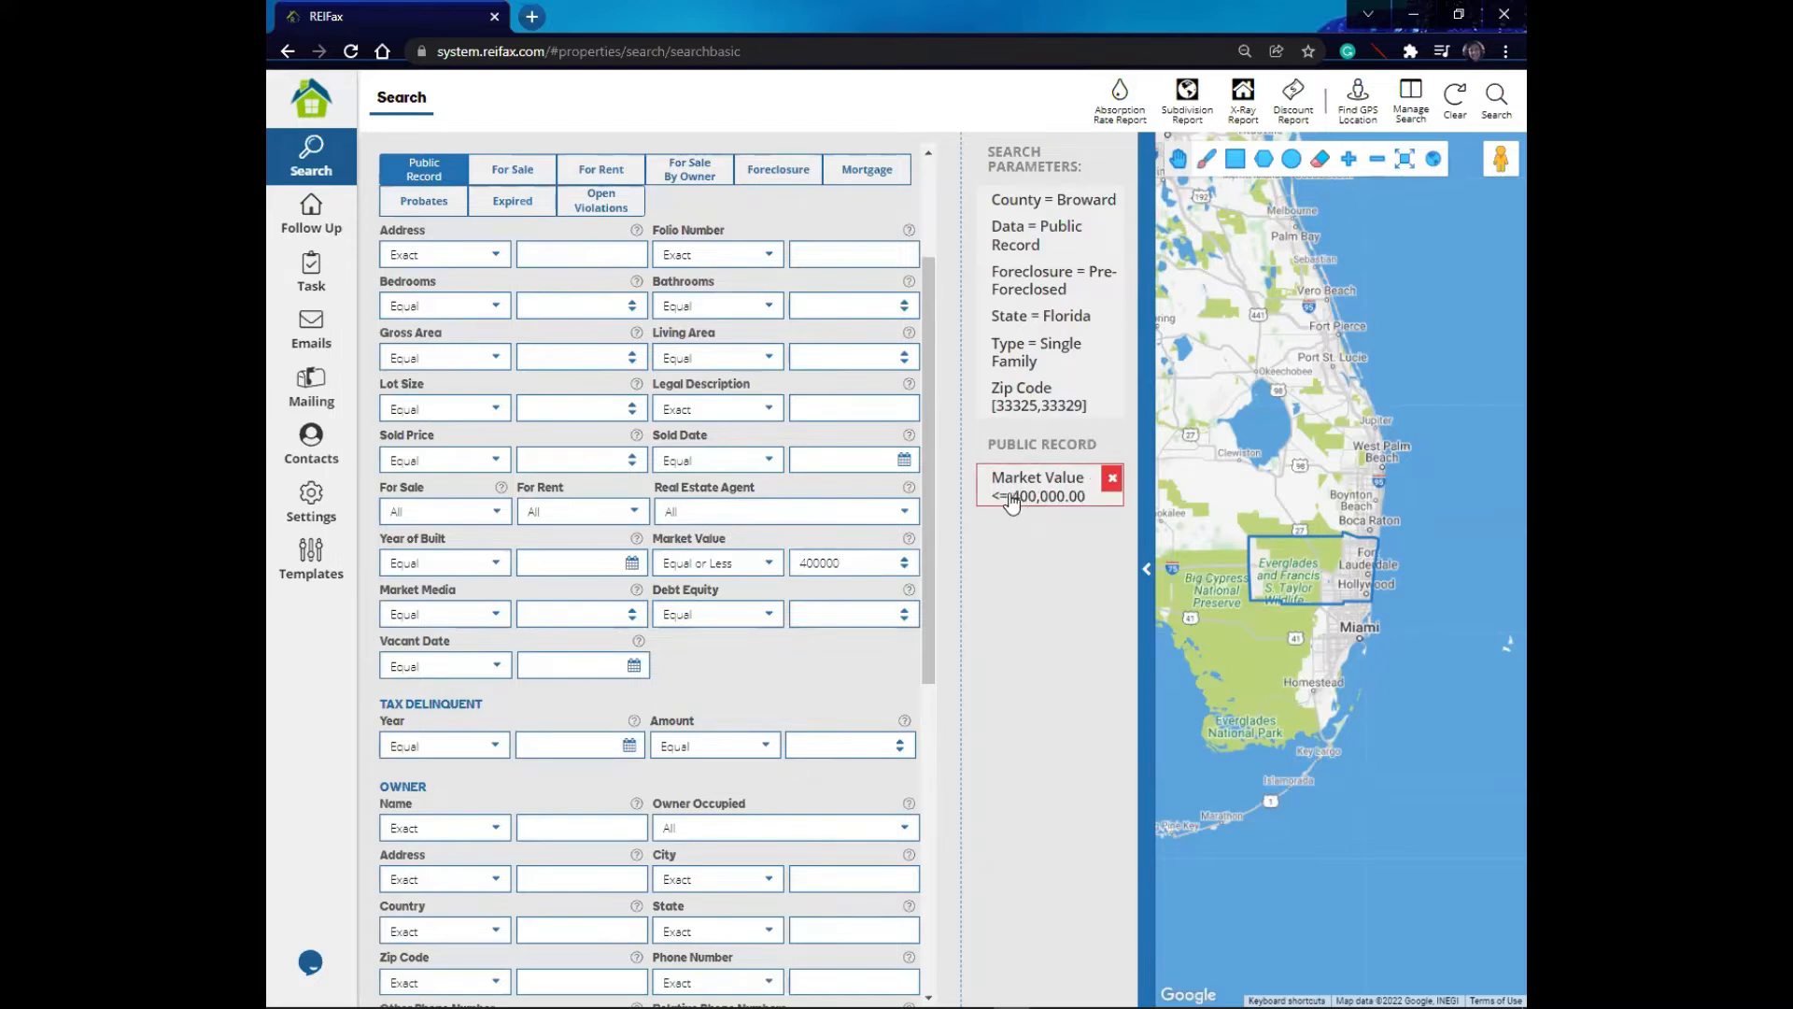
{"action": "mouse_move", "coordinate": [1088, 292]}
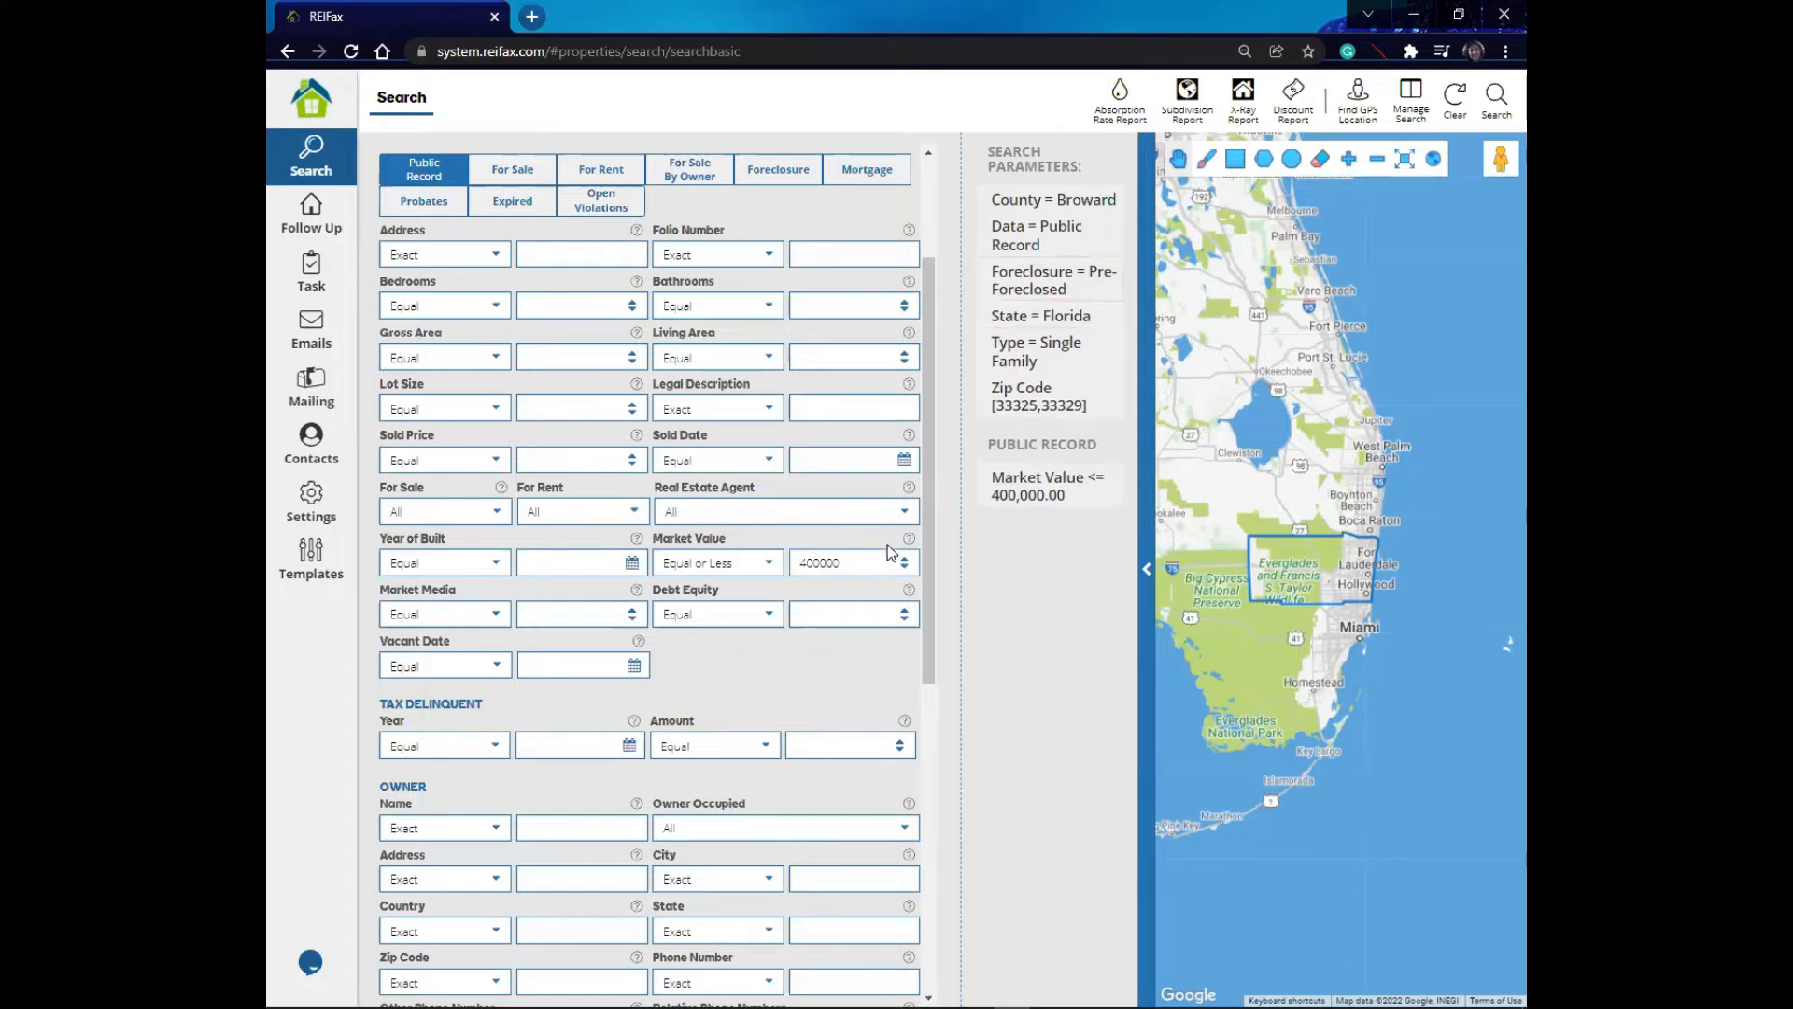
- Set the Debt Equity filter to Equal or Greater than 20
{"action": "left_click", "coordinate": [769, 616]}
{"action": "left_click", "coordinate": [745, 726]}
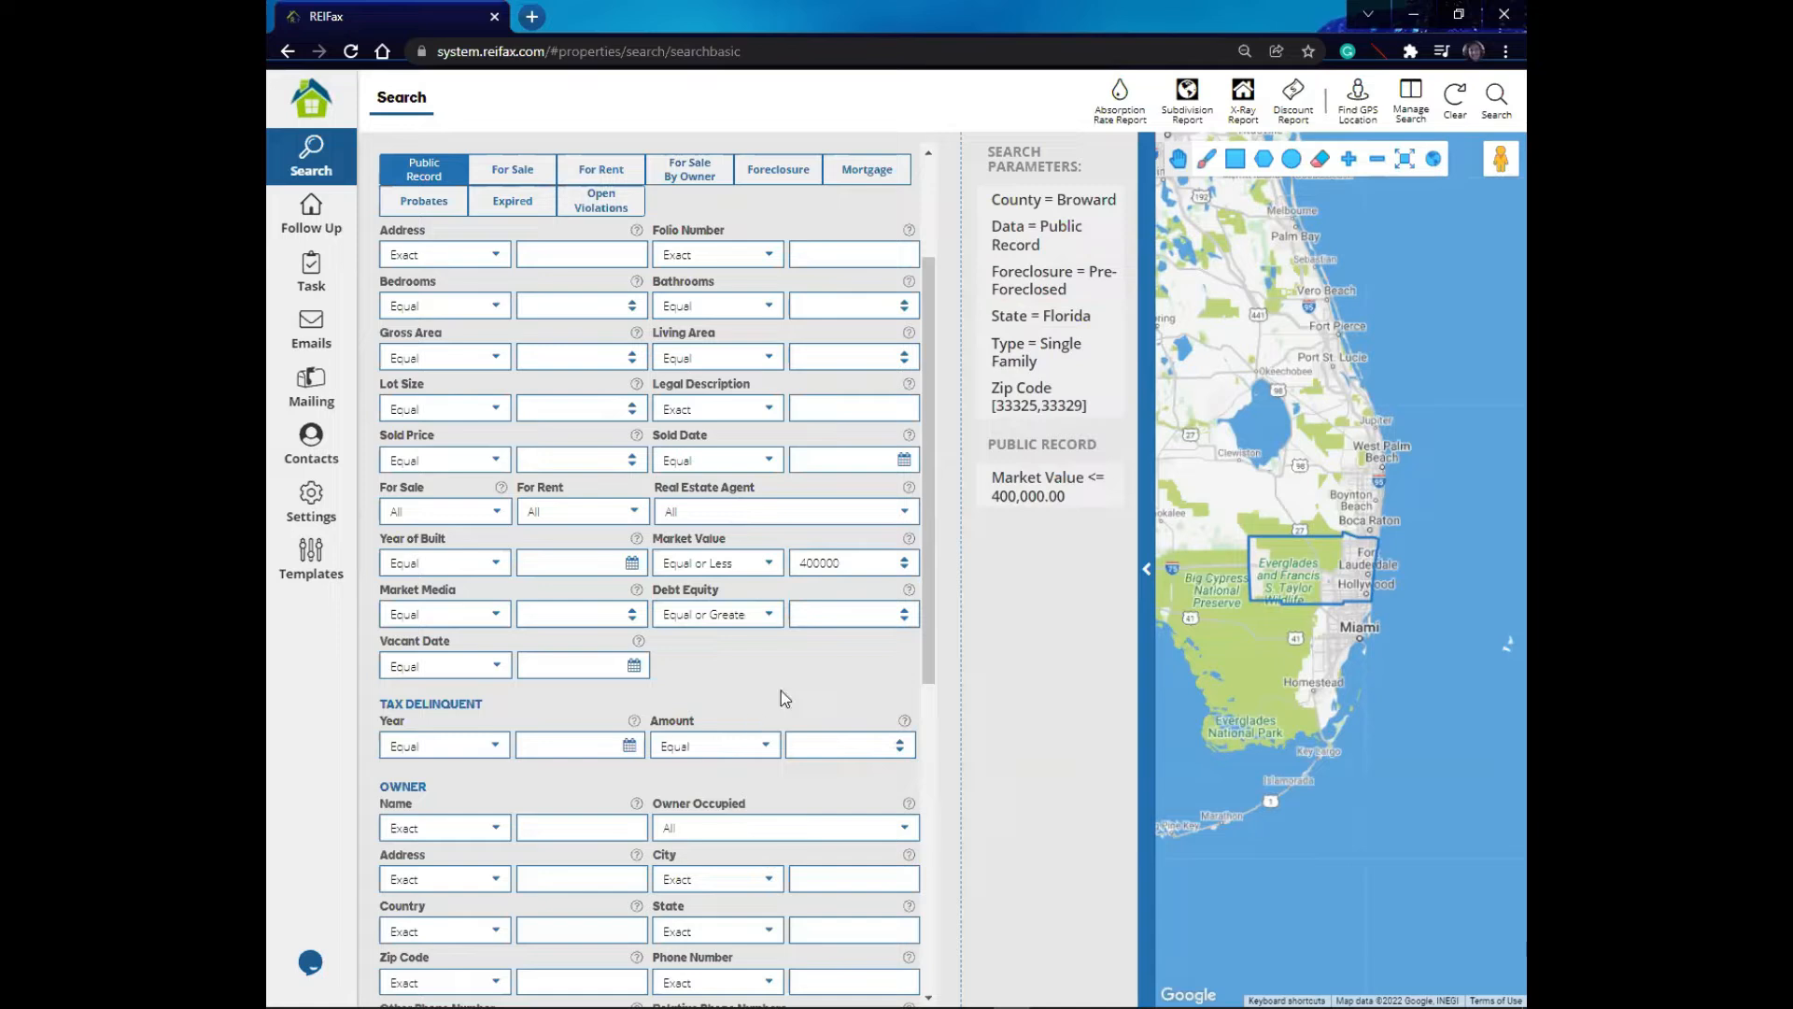
{"action": "left_click", "coordinate": [843, 607]}
{"action": "type", "text": "20"}
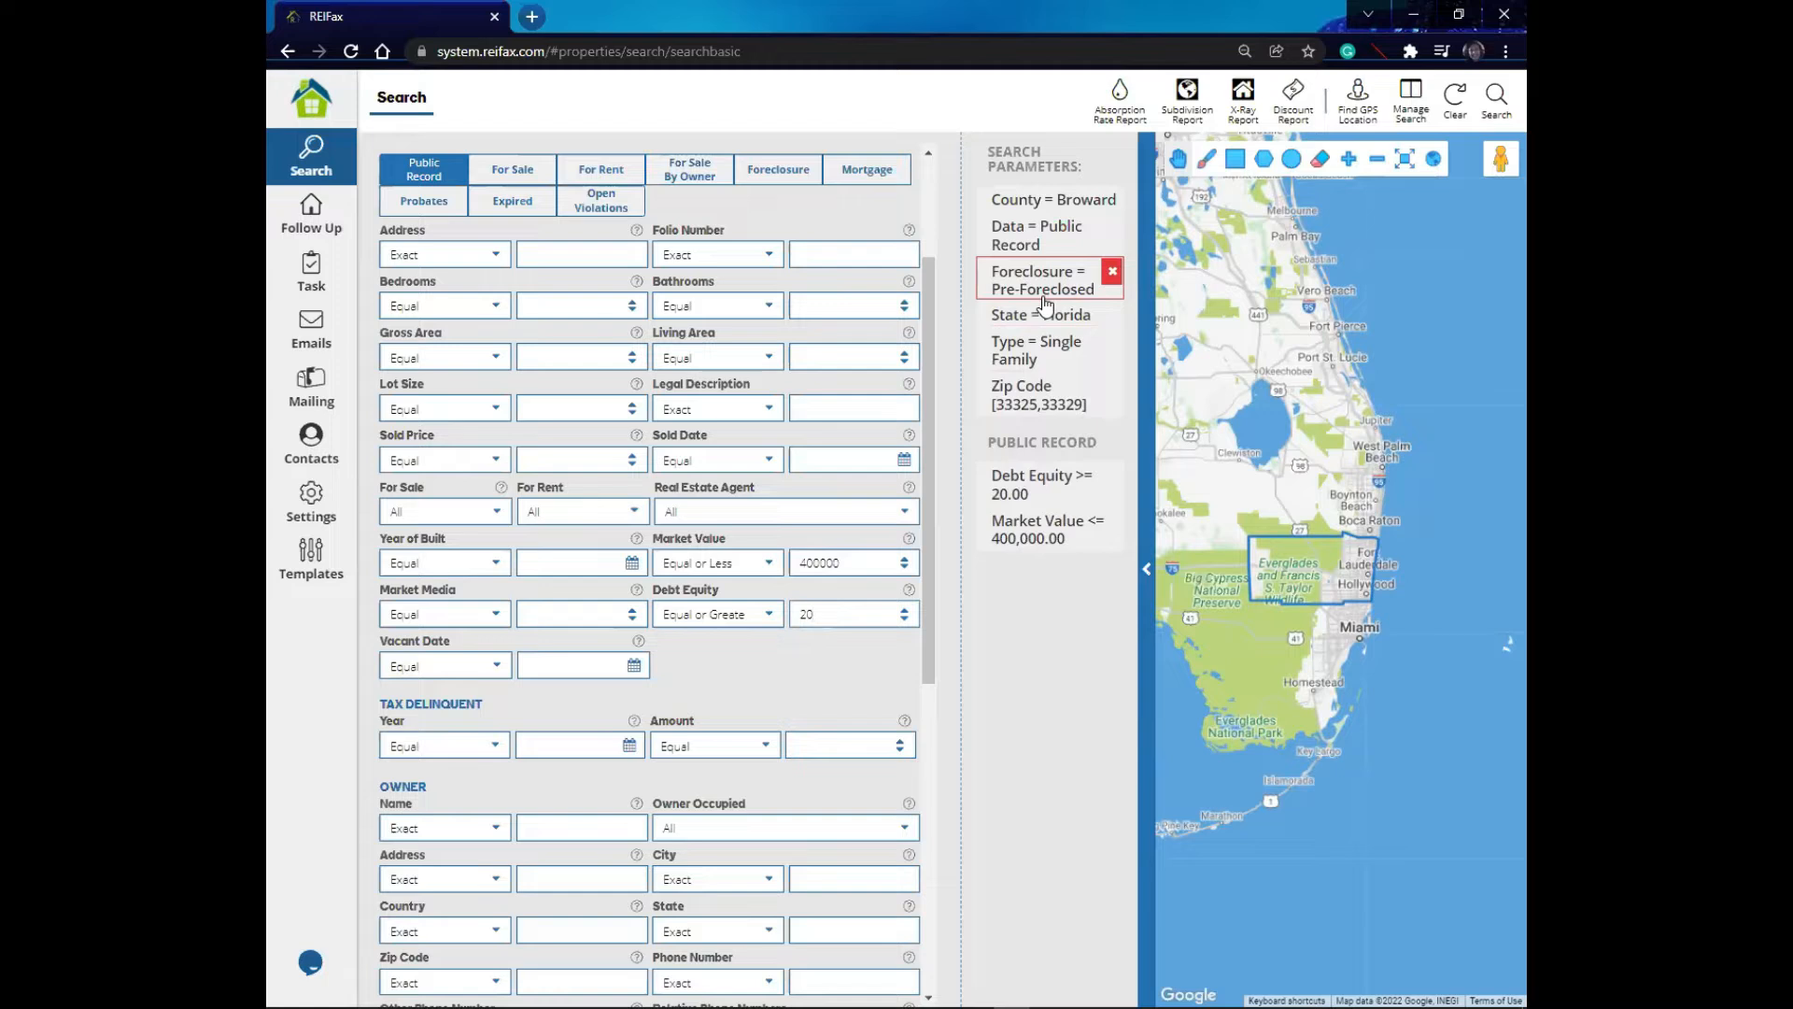
{"action": "left_click", "coordinate": [859, 614]}
{"action": "left_click", "coordinate": [494, 307]}
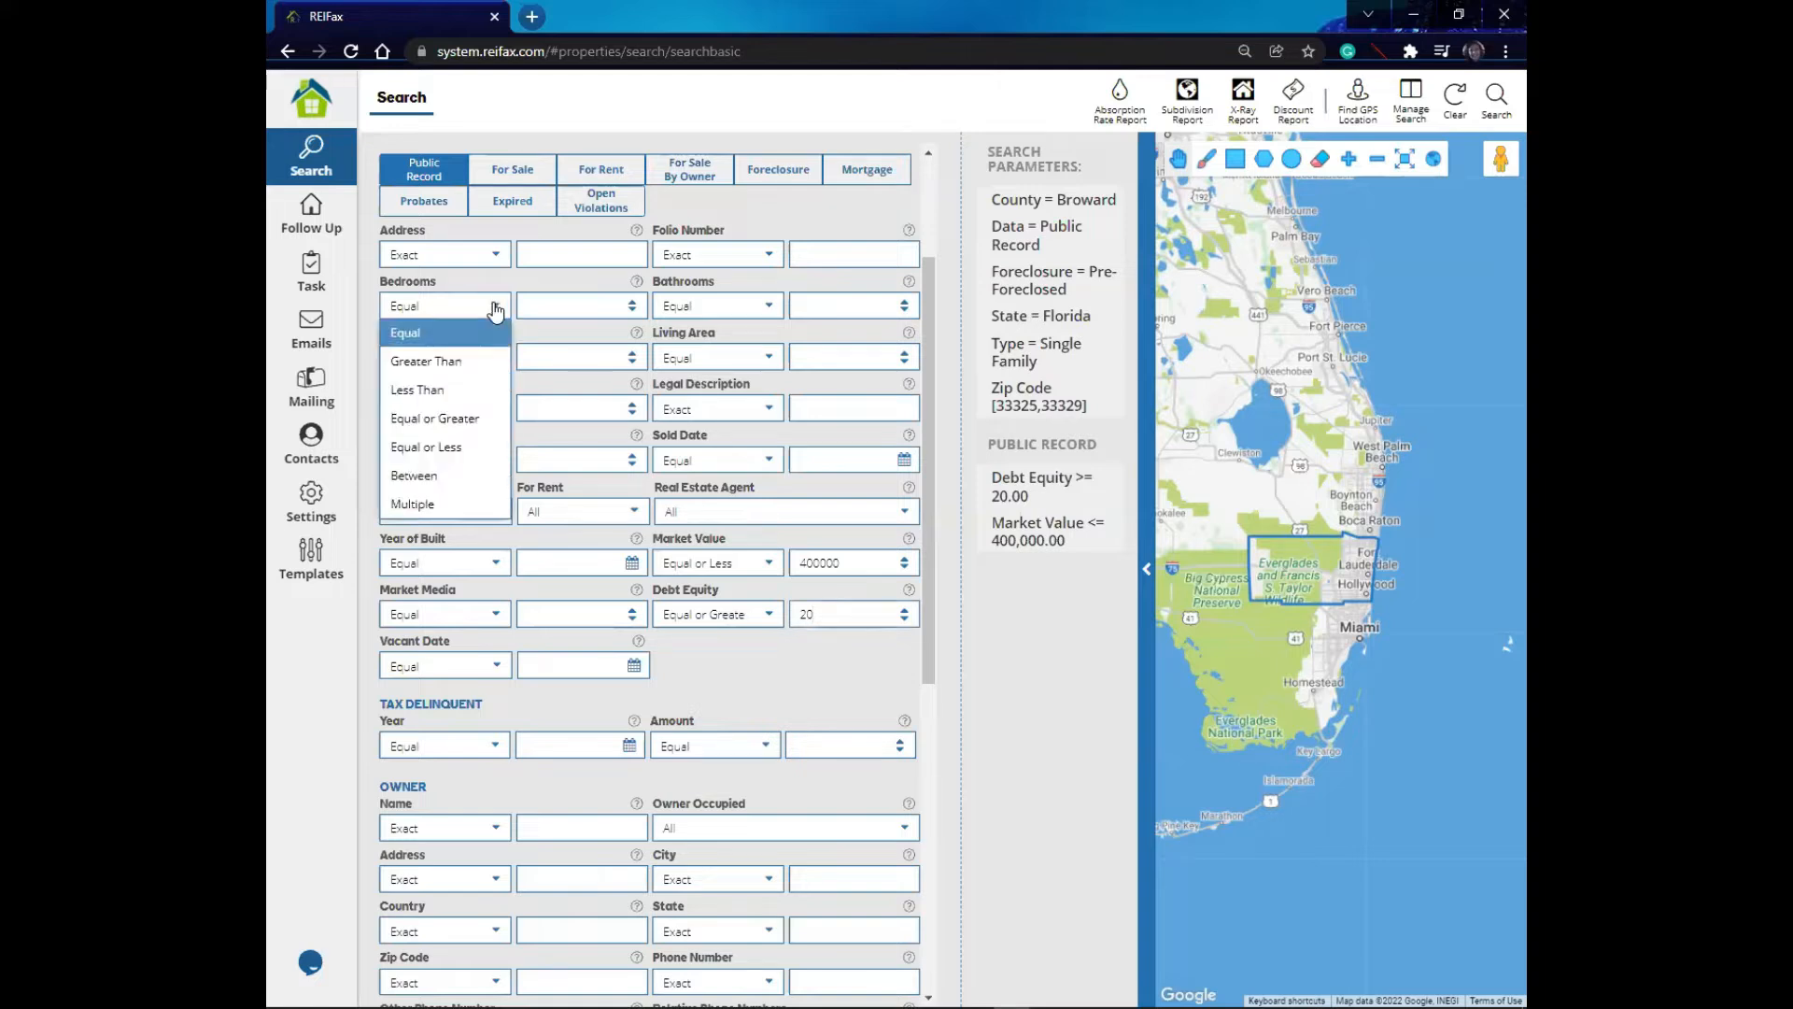
{"action": "left_click", "coordinate": [533, 301]}
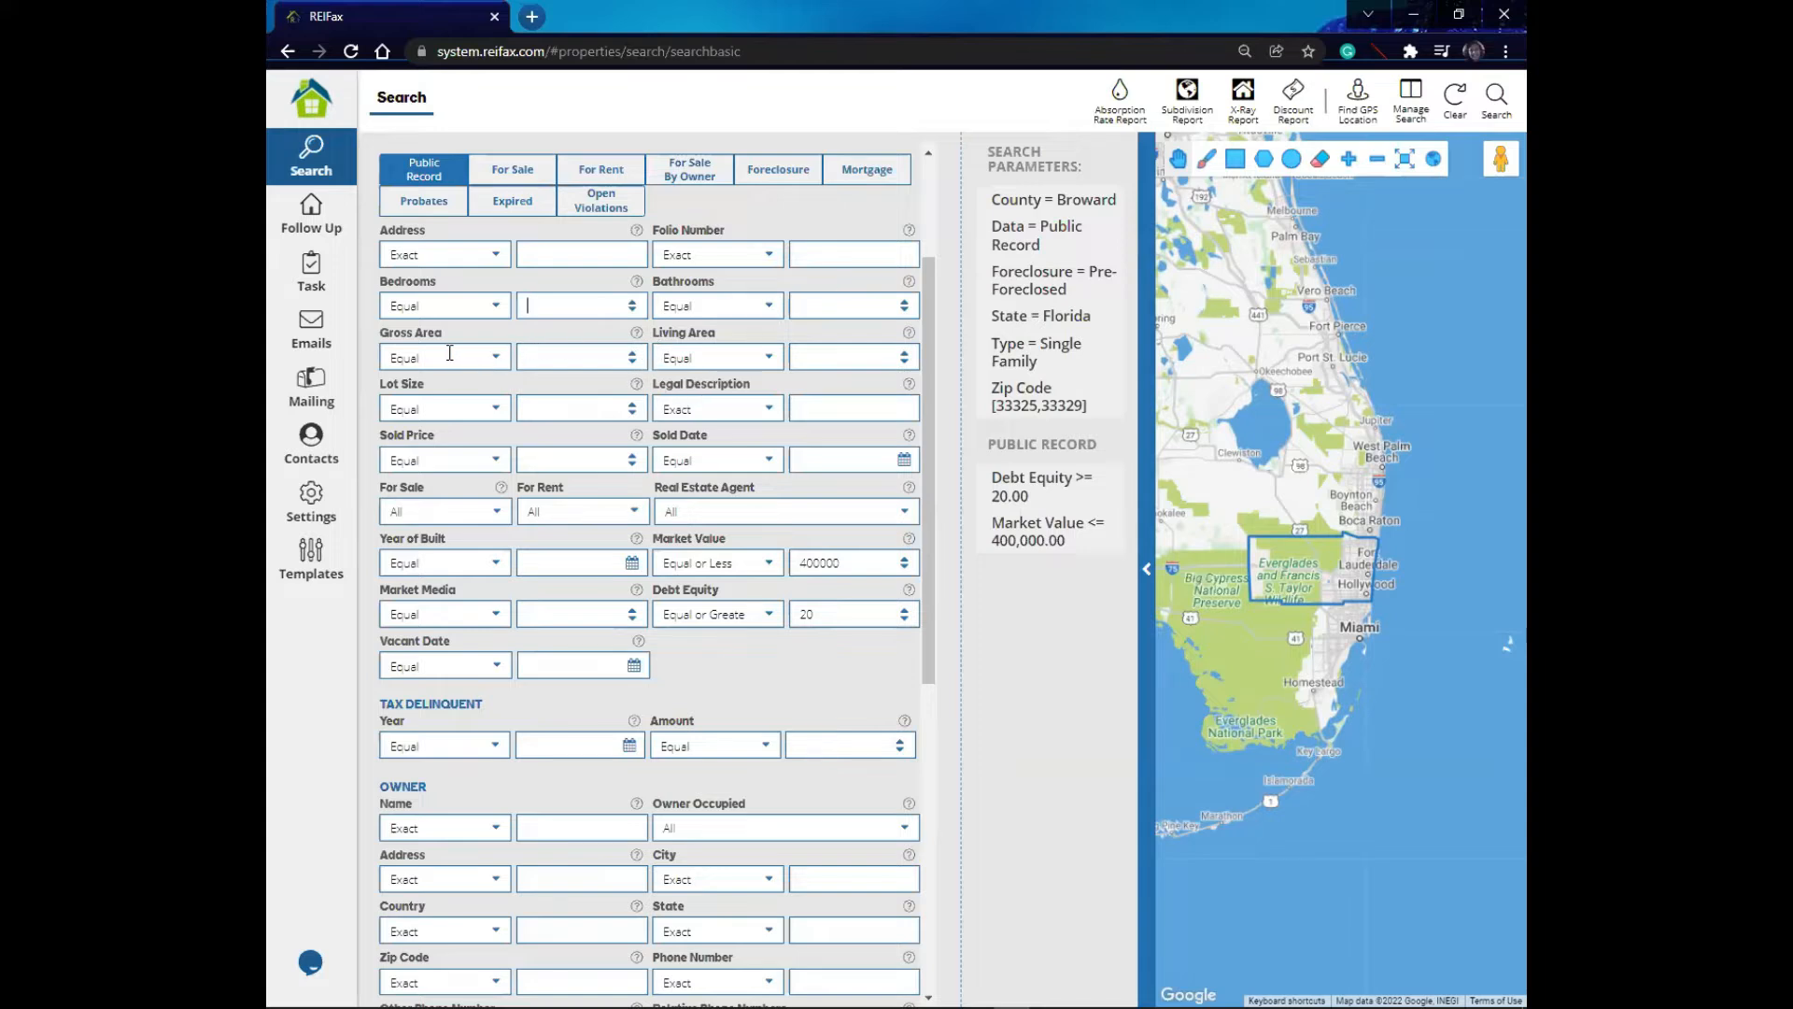
- Set the Sold Date filter to Equal or Less than 01/01/2021 using the date picker
{"action": "left_click", "coordinate": [772, 464]}
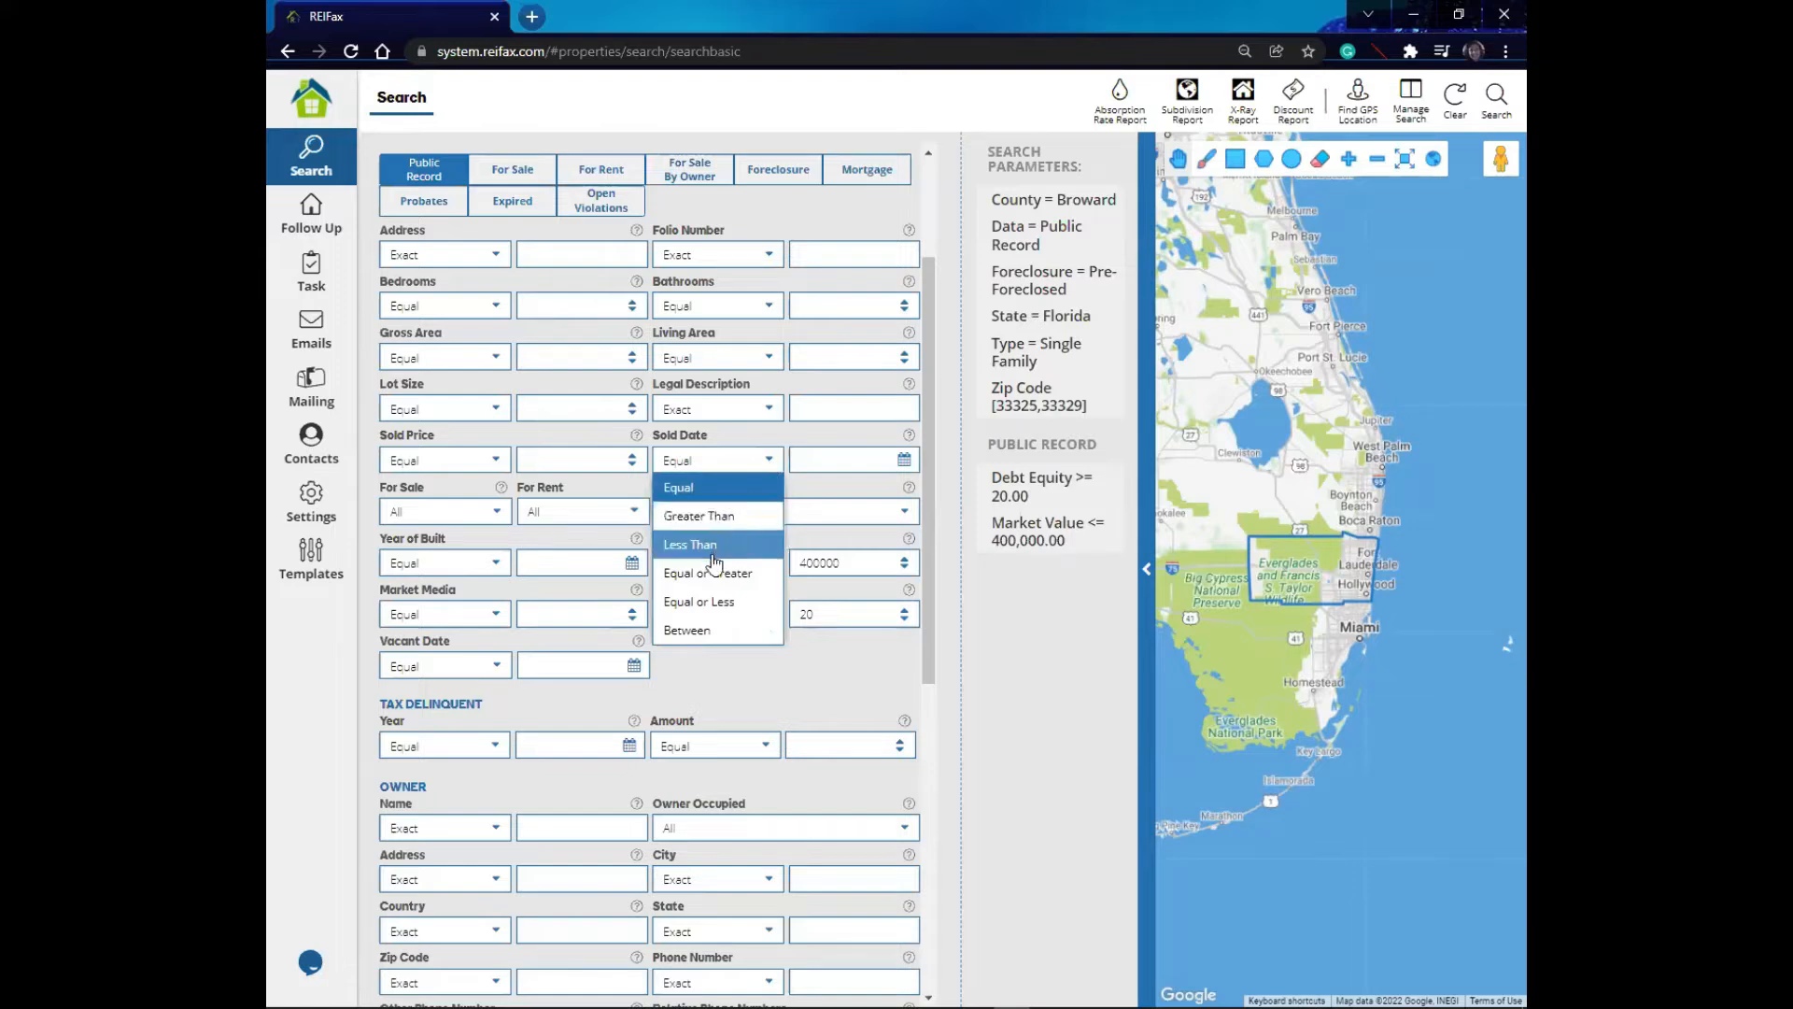
{"action": "left_click", "coordinate": [720, 605]}
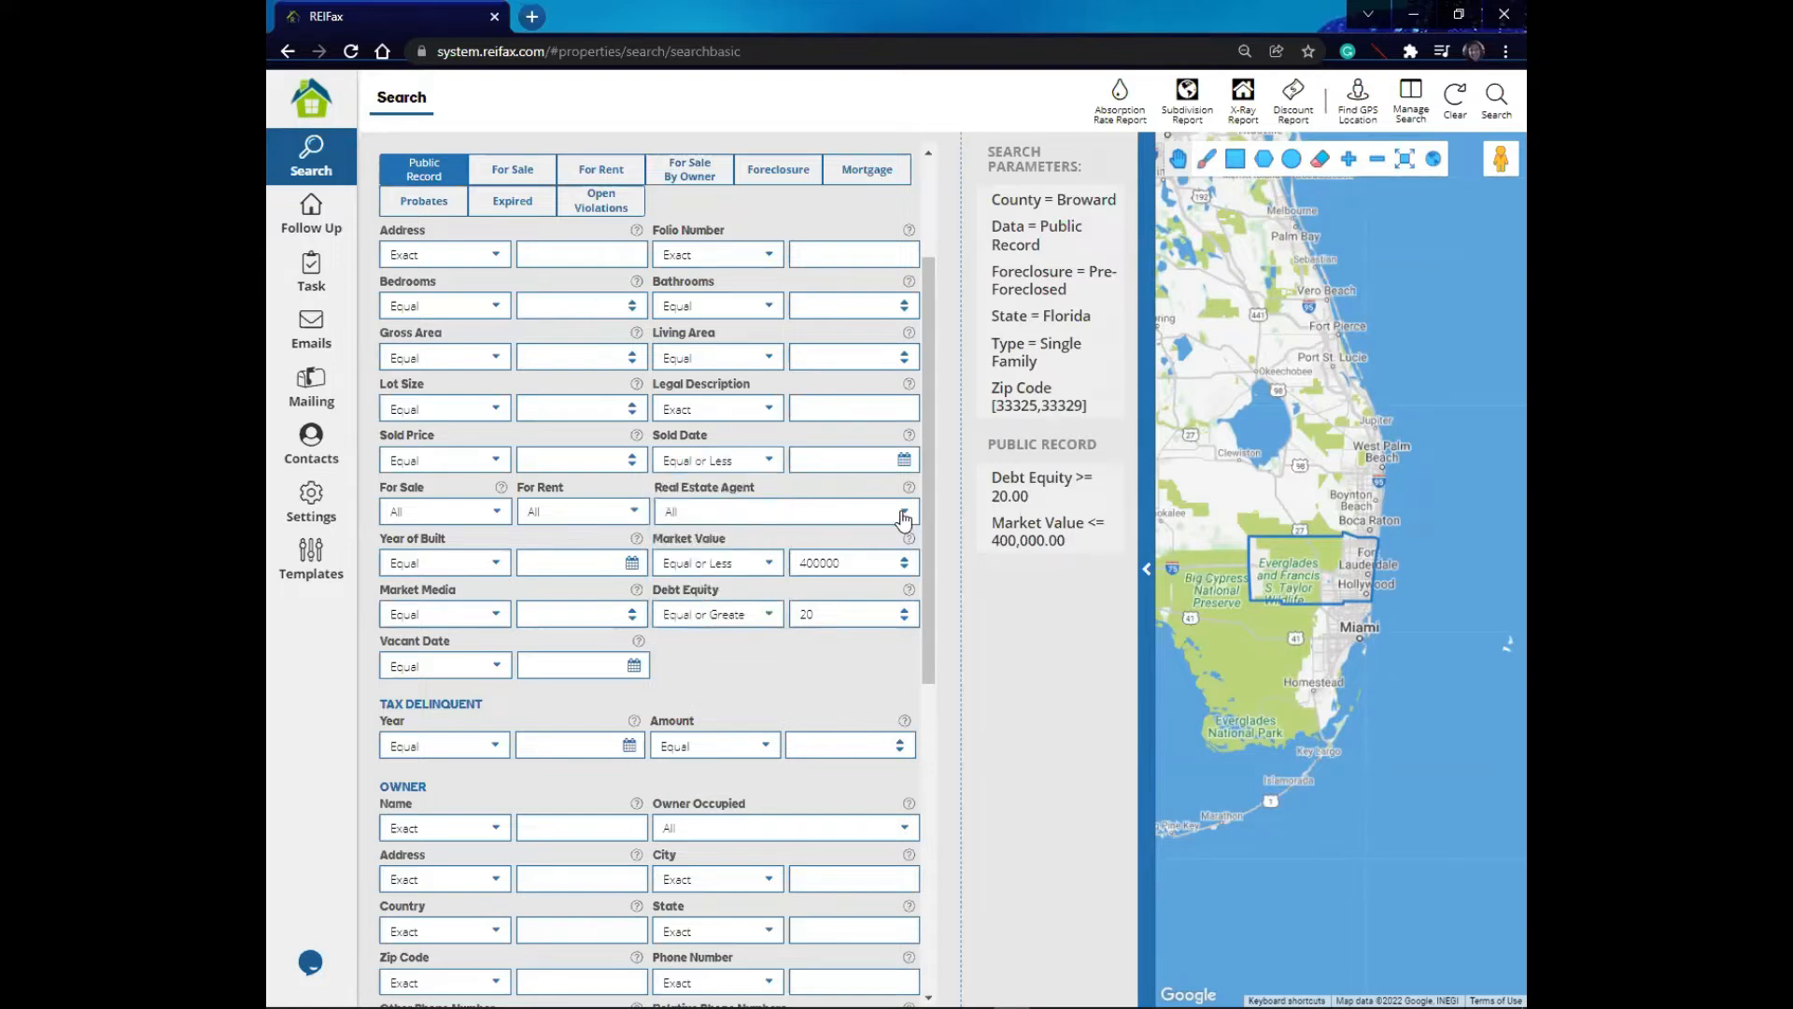
{"action": "left_click", "coordinate": [904, 460]}
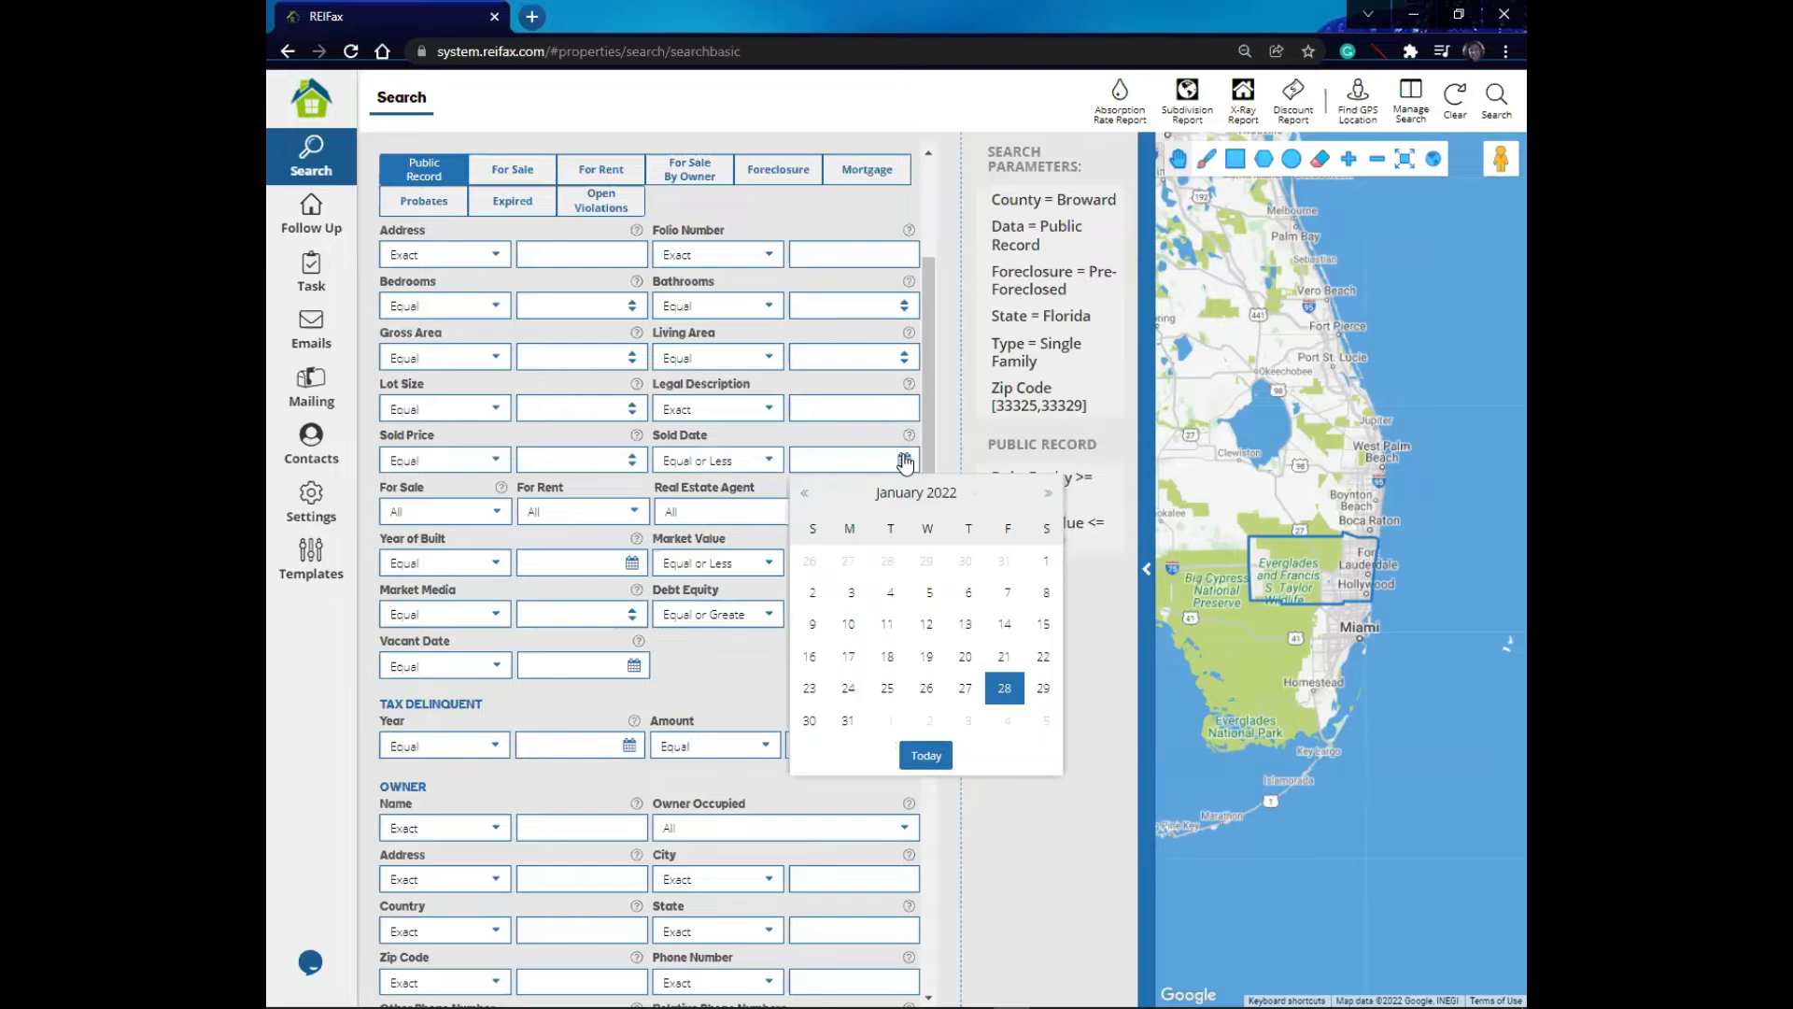
{"action": "left_click", "coordinate": [805, 496]}
{"action": "left_click", "coordinate": [805, 496]}
{"action": "left_click", "coordinate": [805, 495]}
{"action": "left_click", "coordinate": [804, 495]}
{"action": "left_click", "coordinate": [805, 496]}
{"action": "left_click", "coordinate": [805, 496]}
{"action": "left_click", "coordinate": [805, 496]}
{"action": "left_click", "coordinate": [805, 496]}
{"action": "left_click", "coordinate": [805, 495]}
{"action": "left_click", "coordinate": [805, 496]}
{"action": "left_click", "coordinate": [805, 496]}
{"action": "left_click", "coordinate": [805, 496]}
{"action": "left_click", "coordinate": [805, 495]}
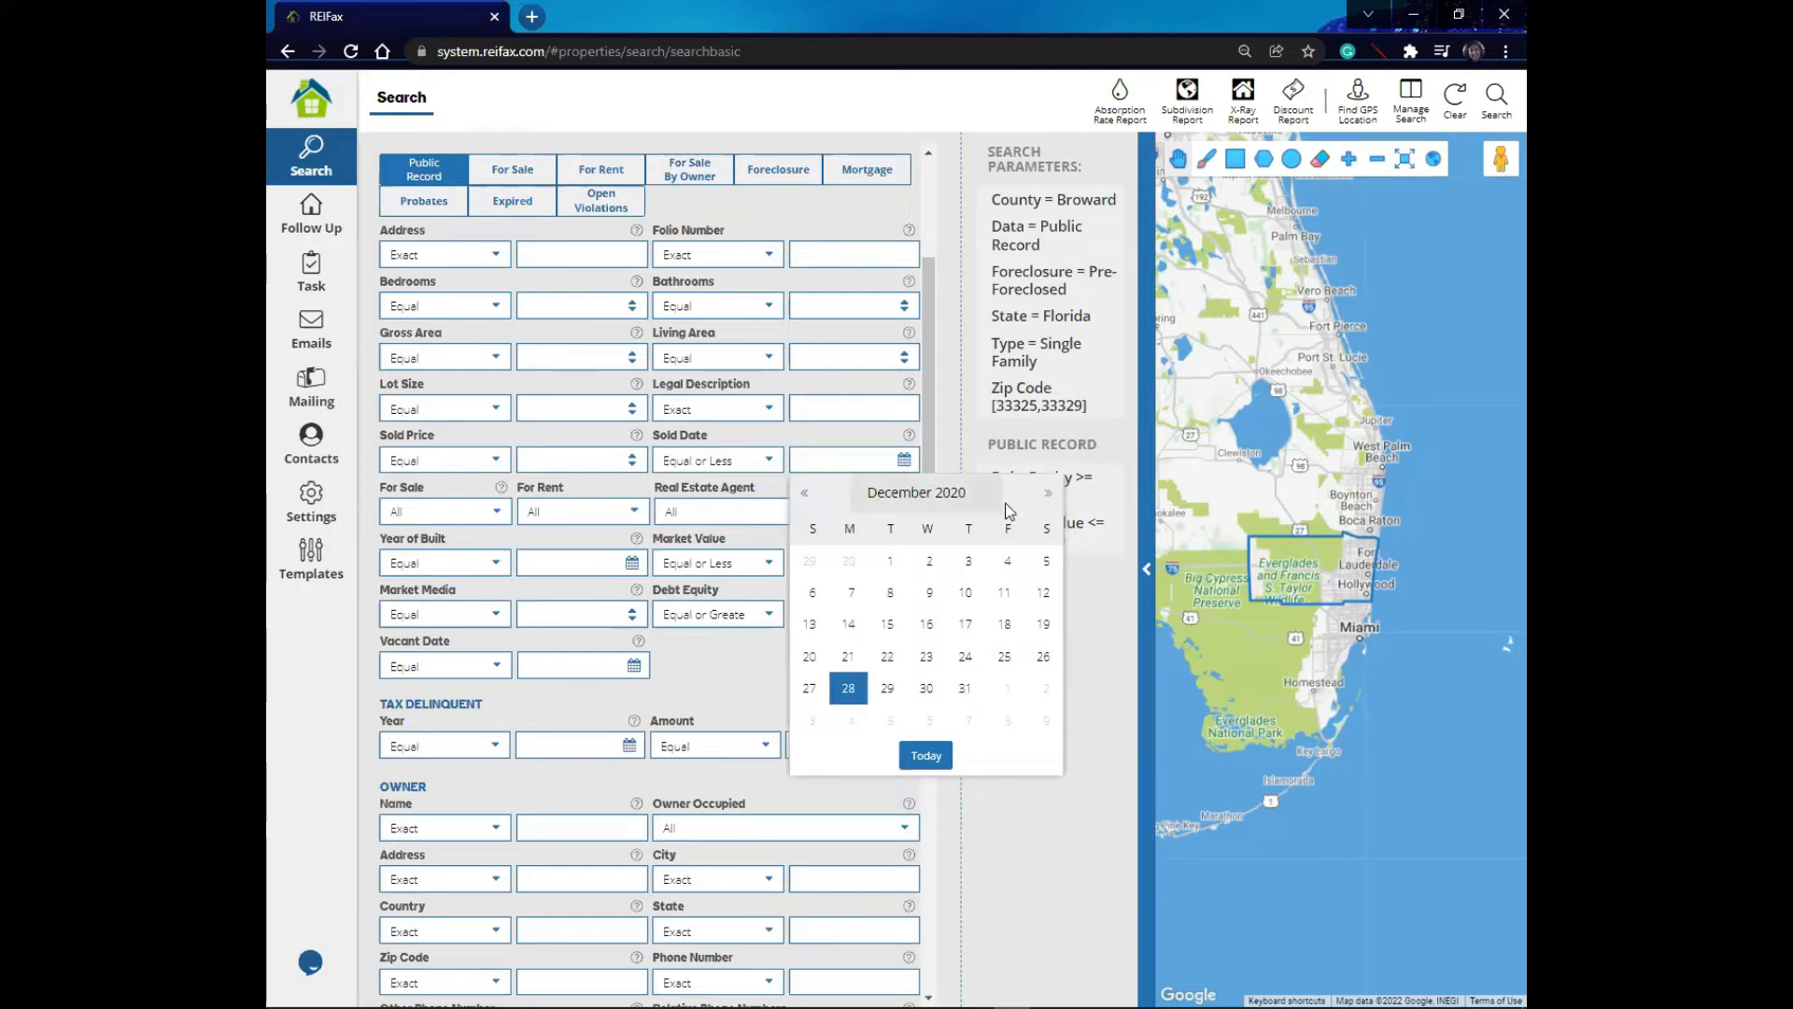
{"action": "left_click", "coordinate": [1048, 494]}
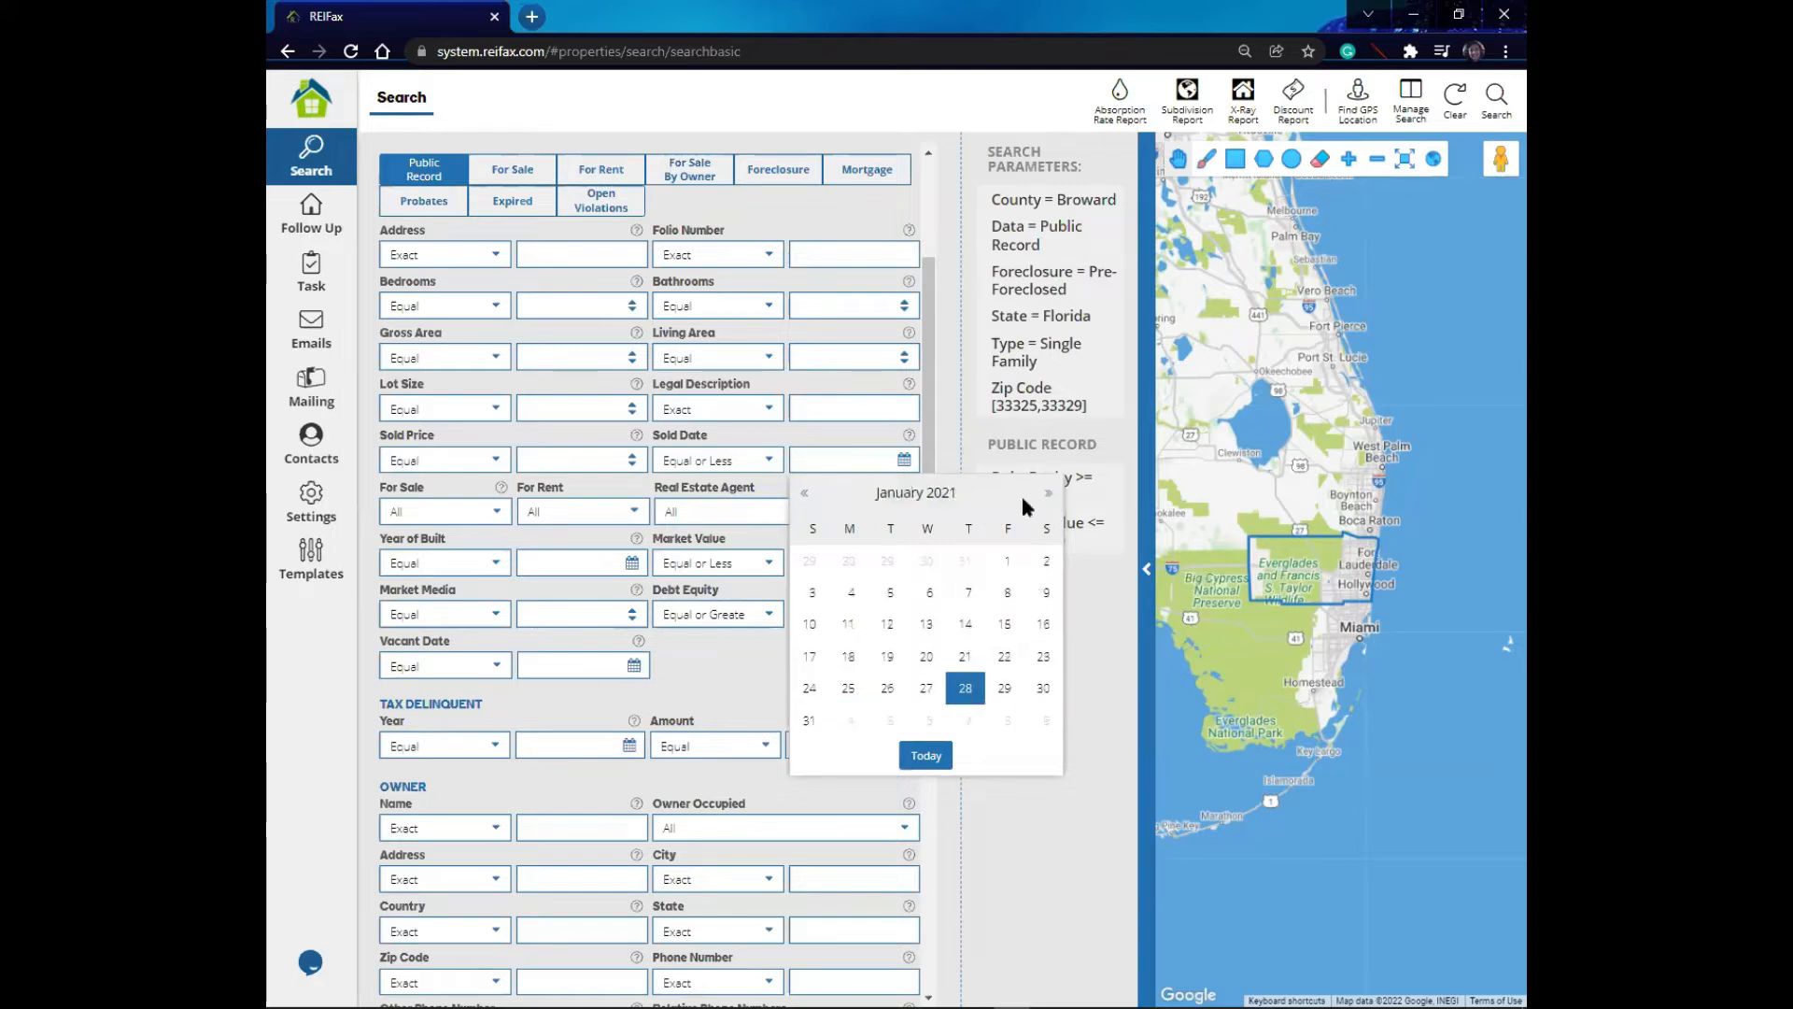
{"action": "left_click", "coordinate": [1009, 561]}
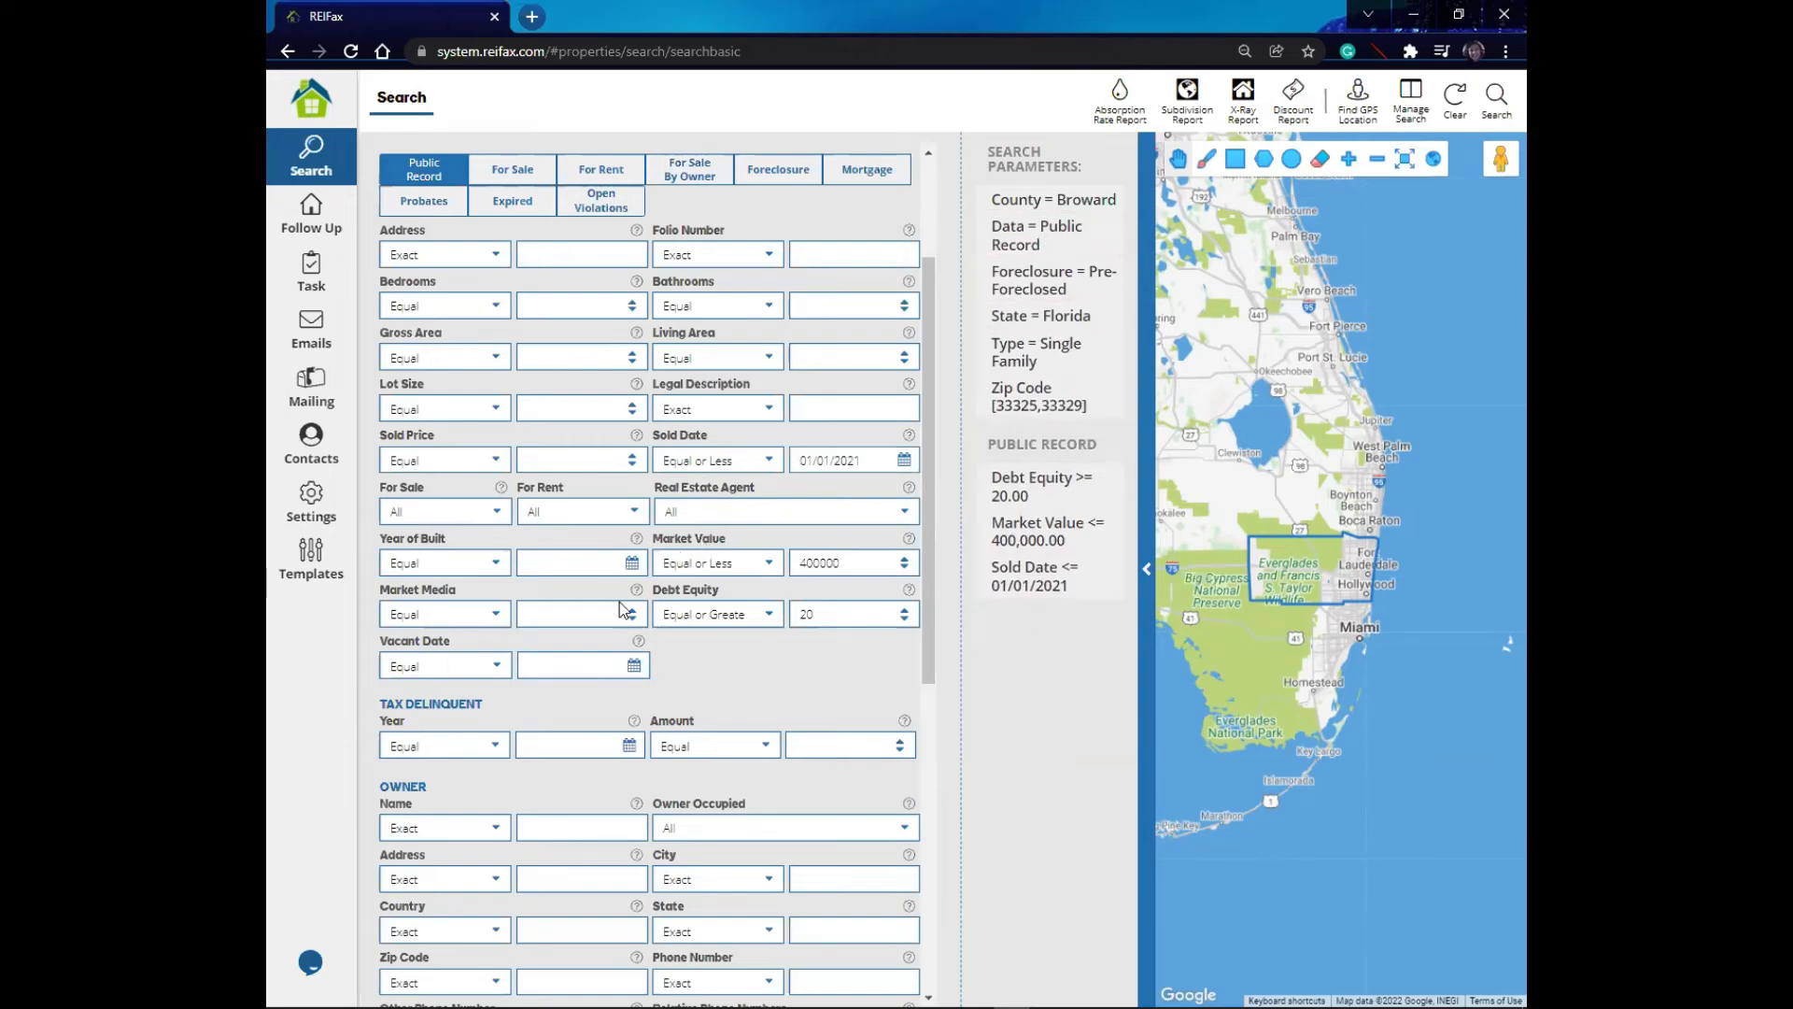
- Examine the Owner Occupied options in the Owner section
{"action": "scroll", "coordinate": [516, 528], "scroll_direction": "down", "scroll_amount": 2}
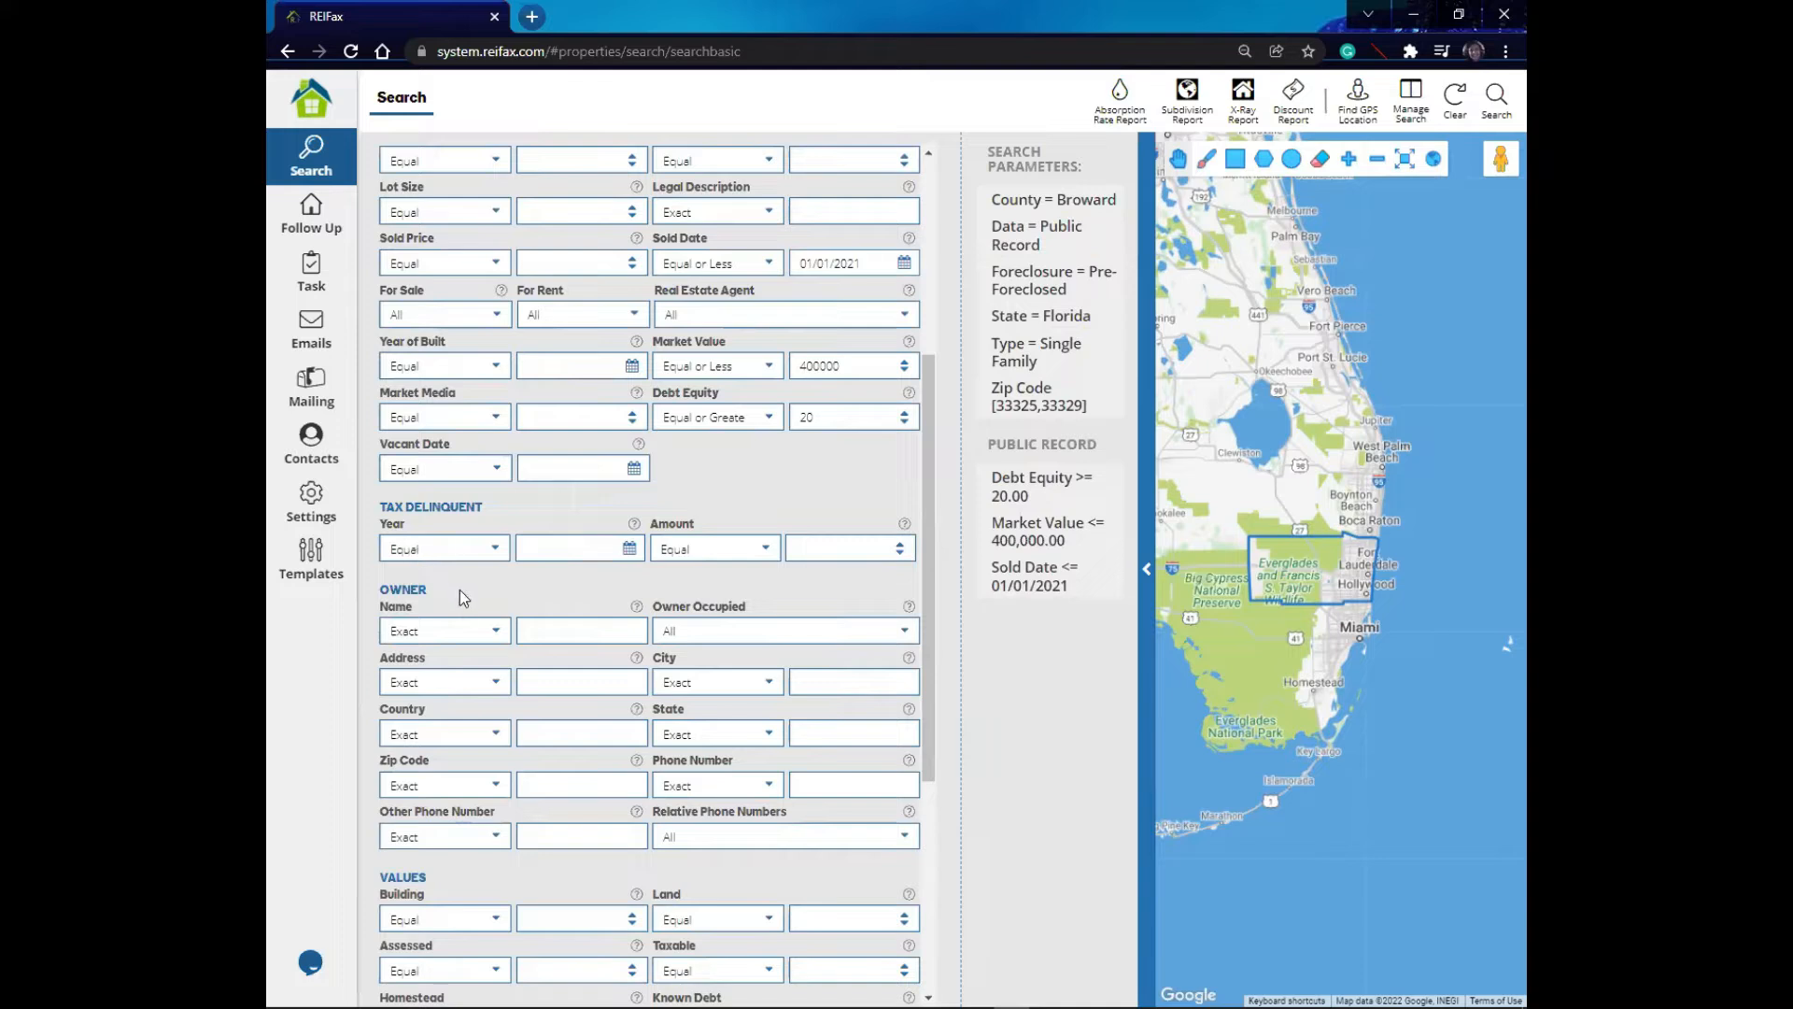
{"action": "left_click", "coordinate": [904, 632]}
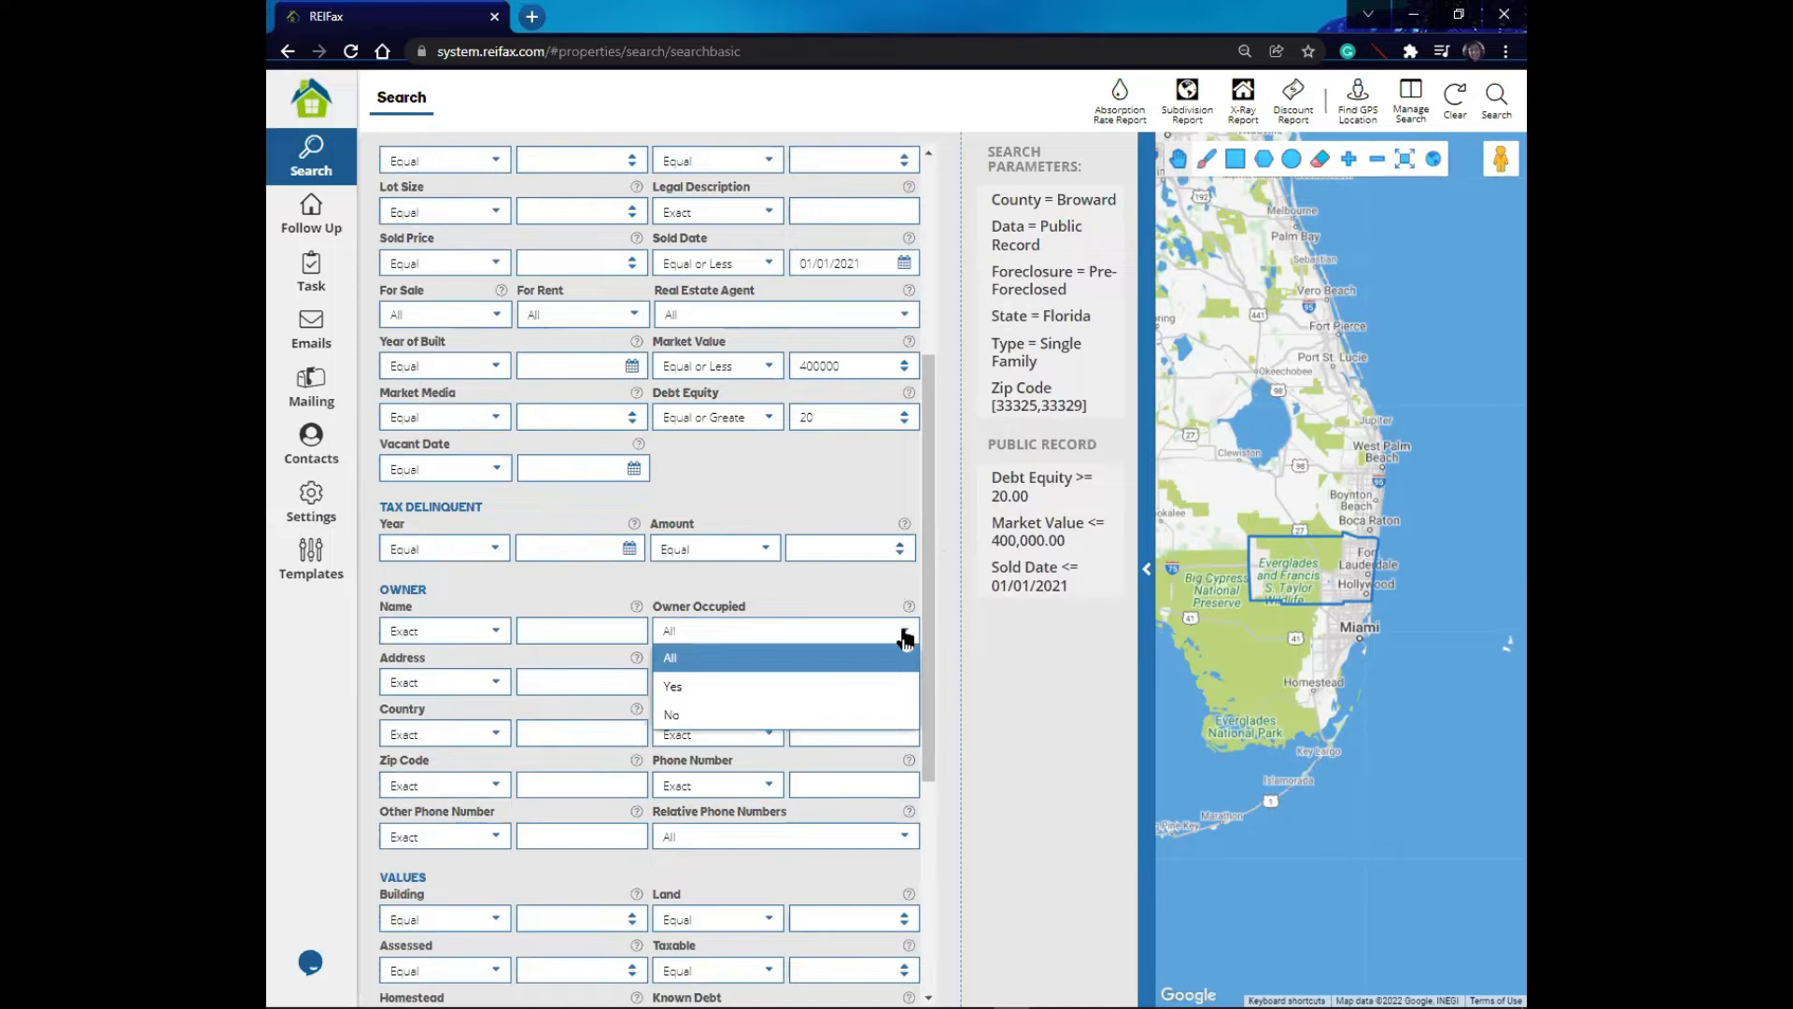
{"action": "left_click", "coordinate": [673, 632]}
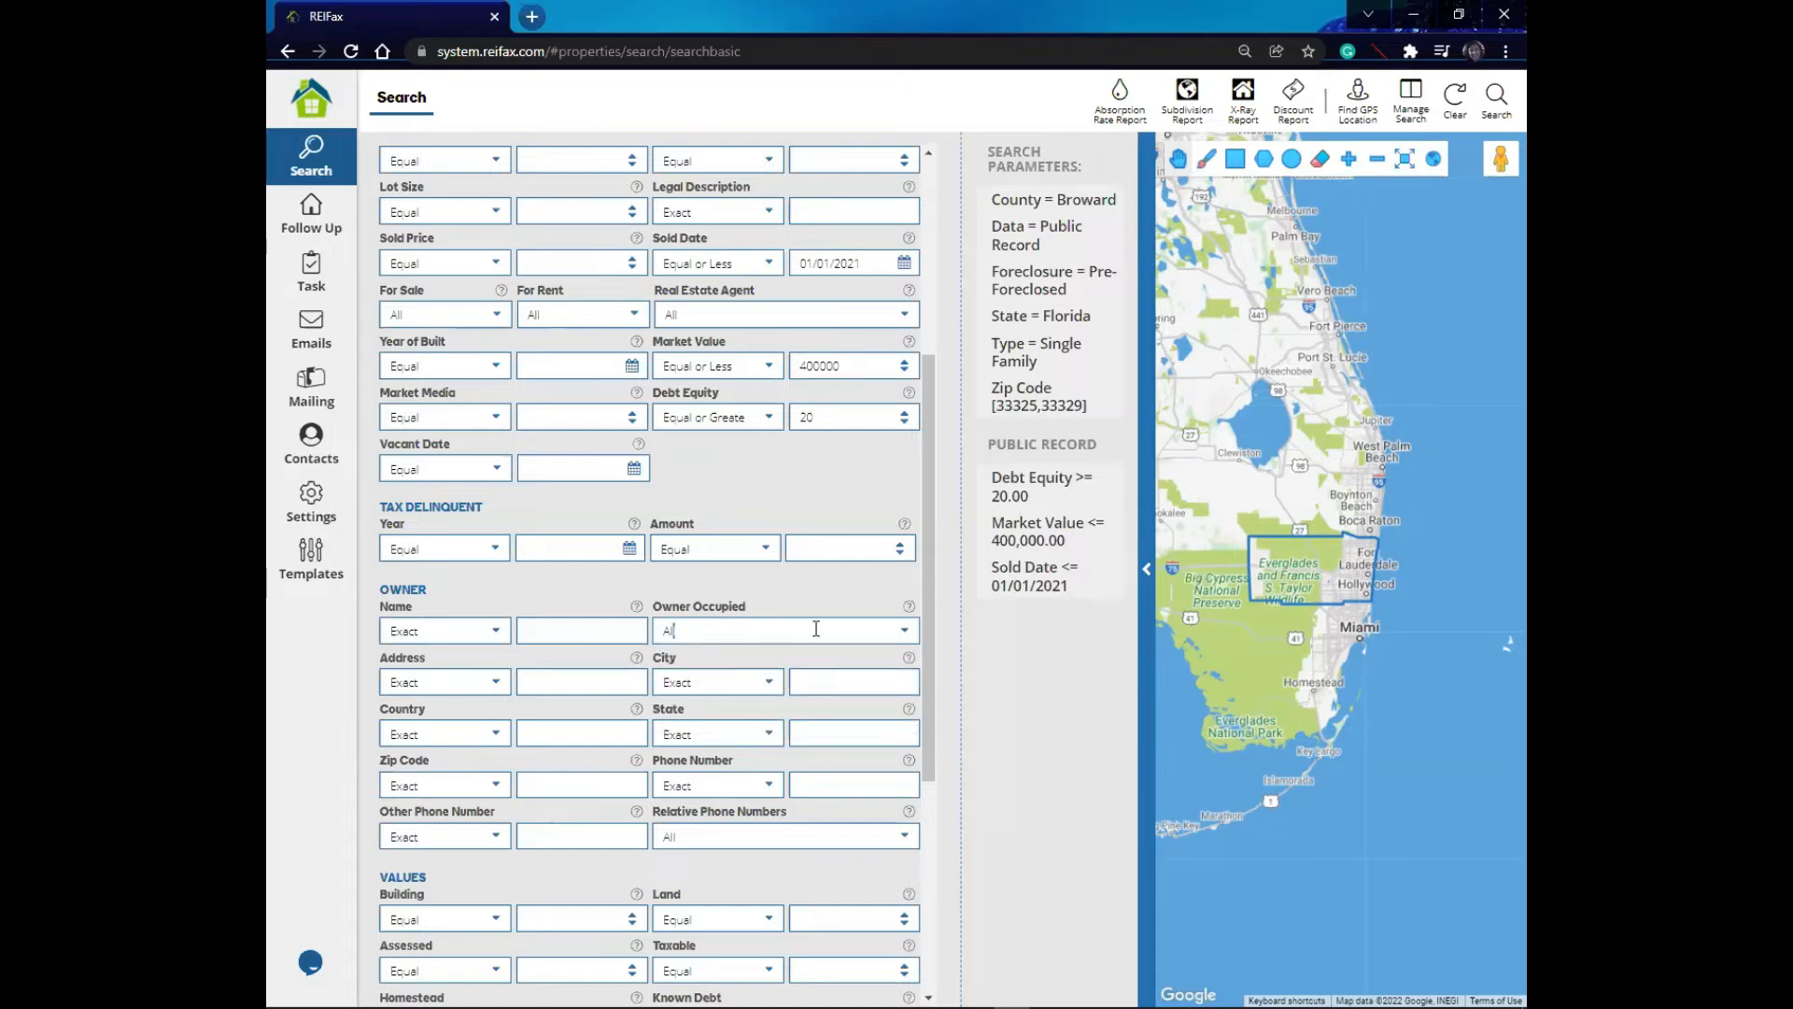
{"action": "left_click", "coordinate": [902, 635]}
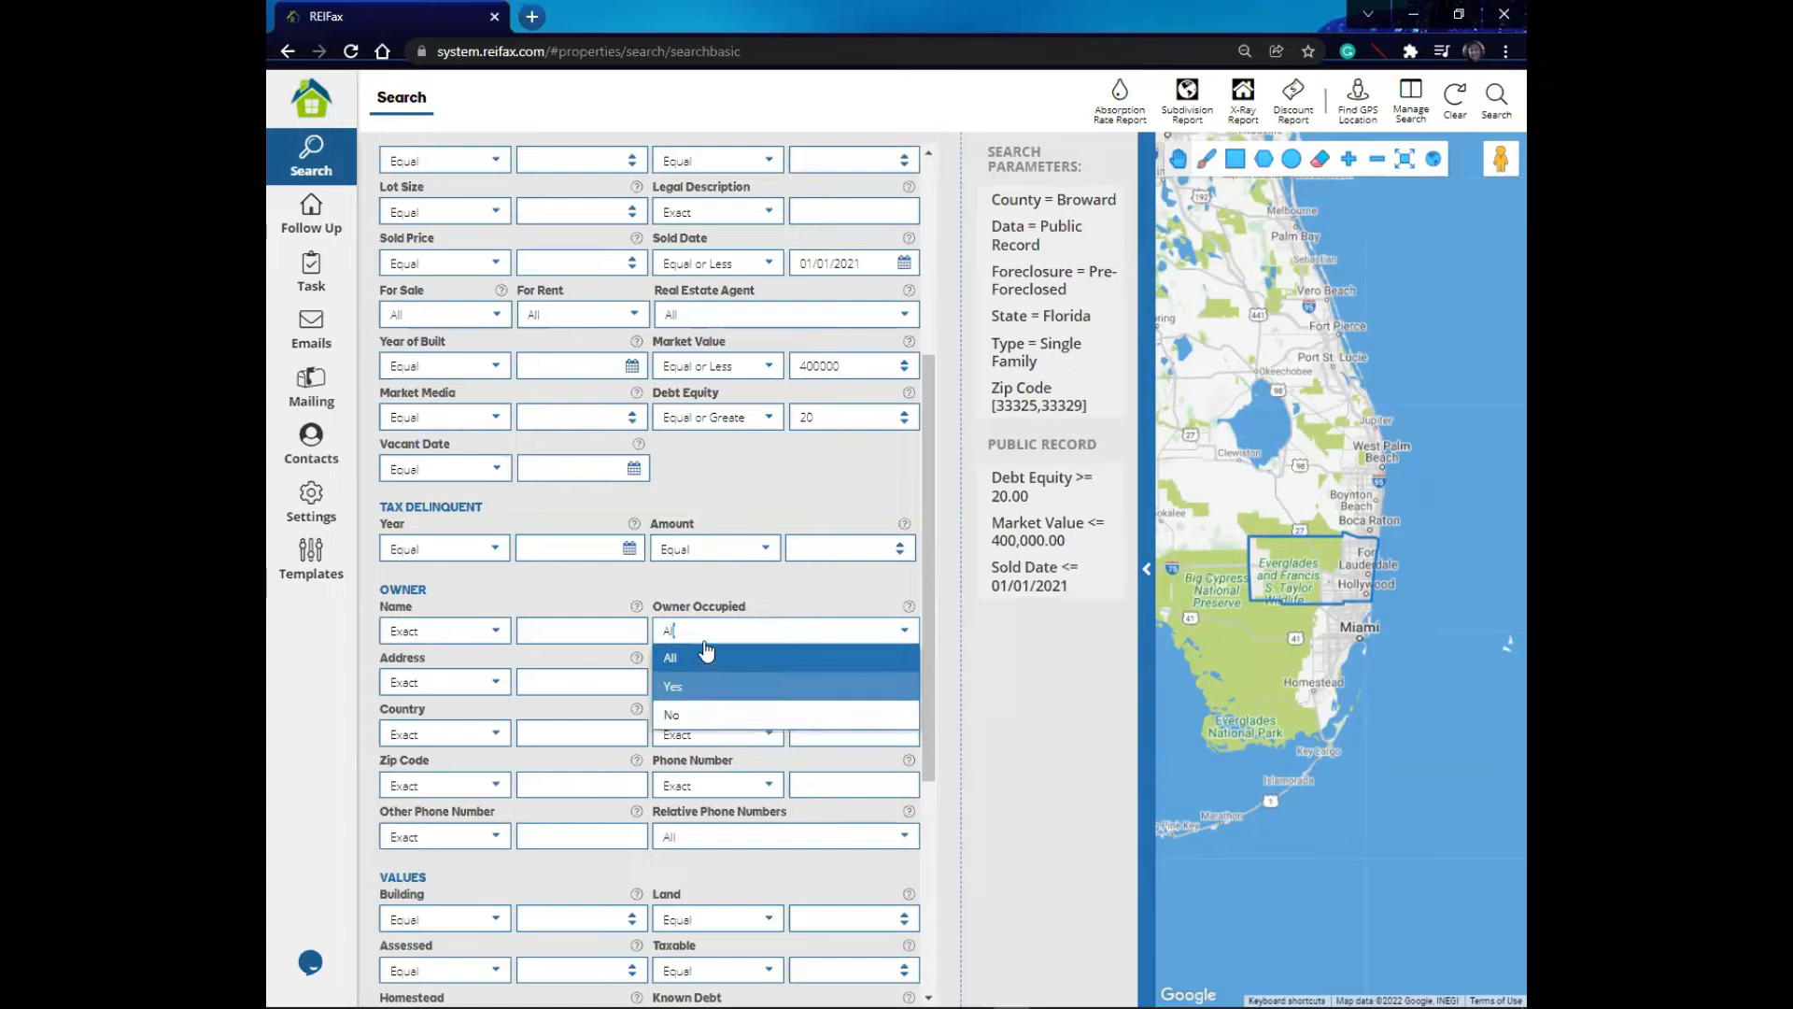
{"action": "left_click", "coordinate": [749, 575]}
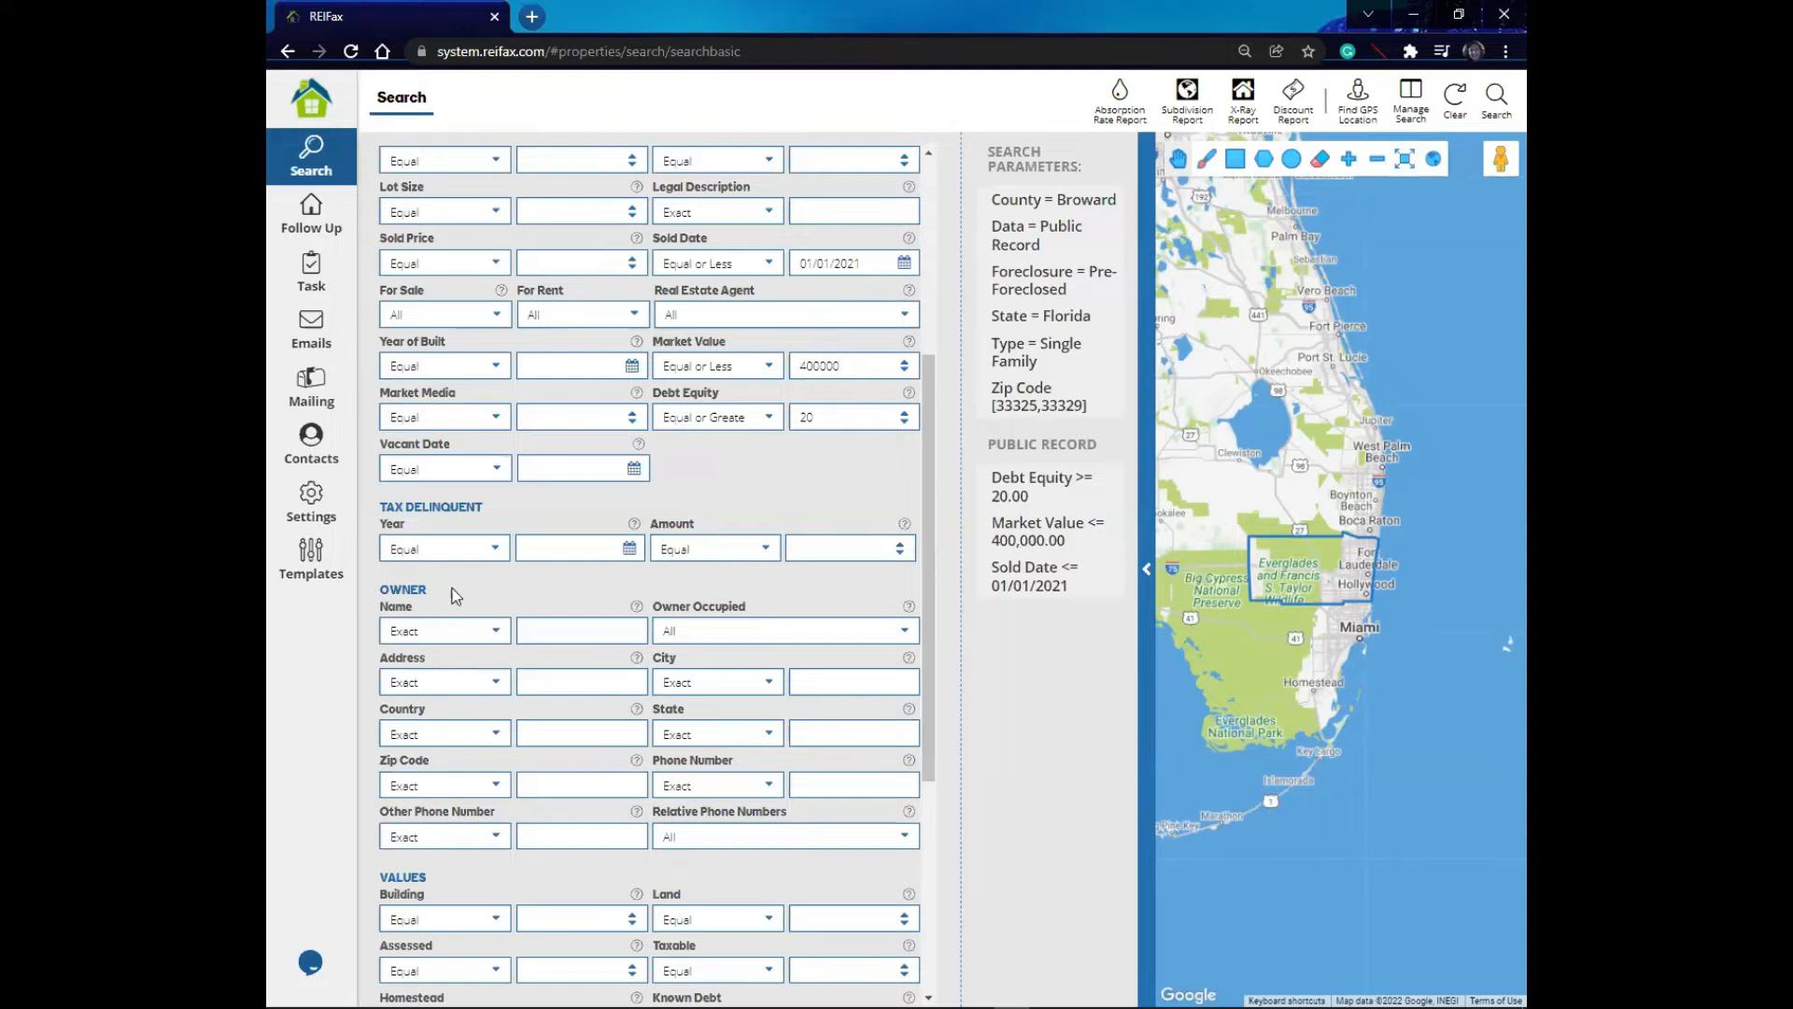
- Set the owner Name filter to Multiple Not Contains and enter inc,llc,bank,financial,corp,est as excluded terms
{"action": "left_click", "coordinate": [499, 635]}
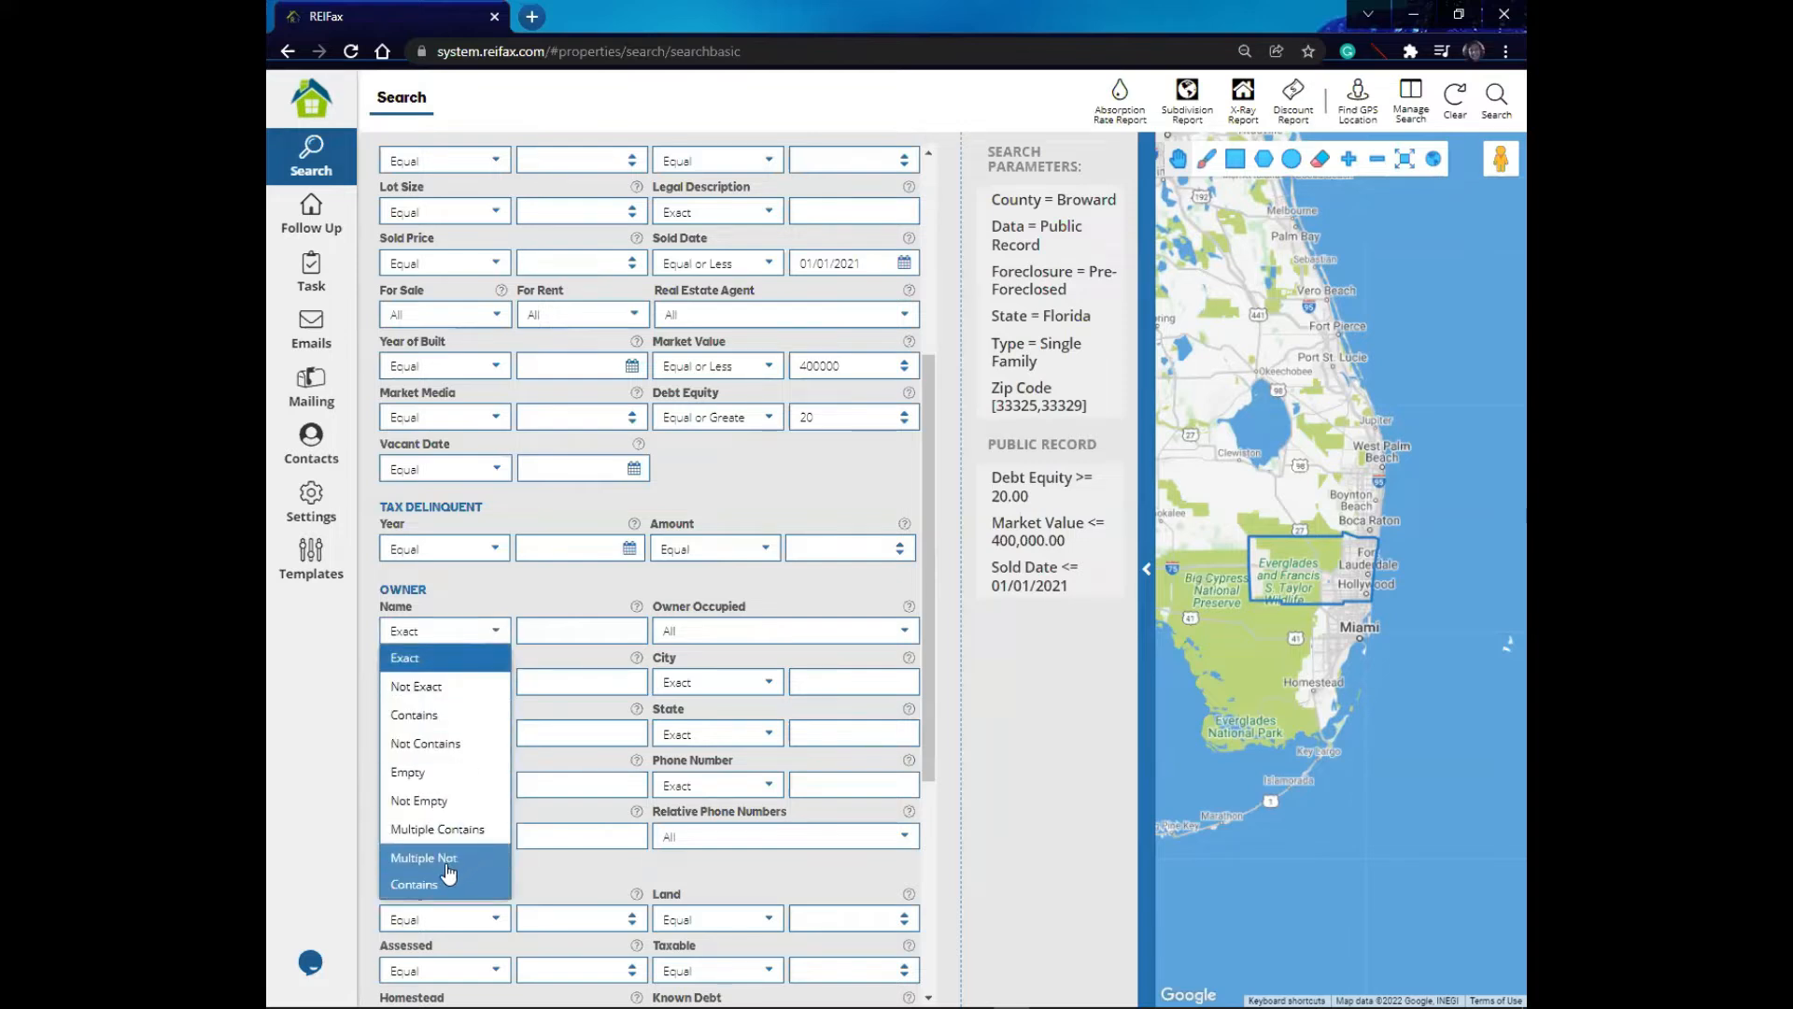
{"action": "left_click", "coordinate": [448, 866]}
{"action": "left_click", "coordinate": [536, 630]}
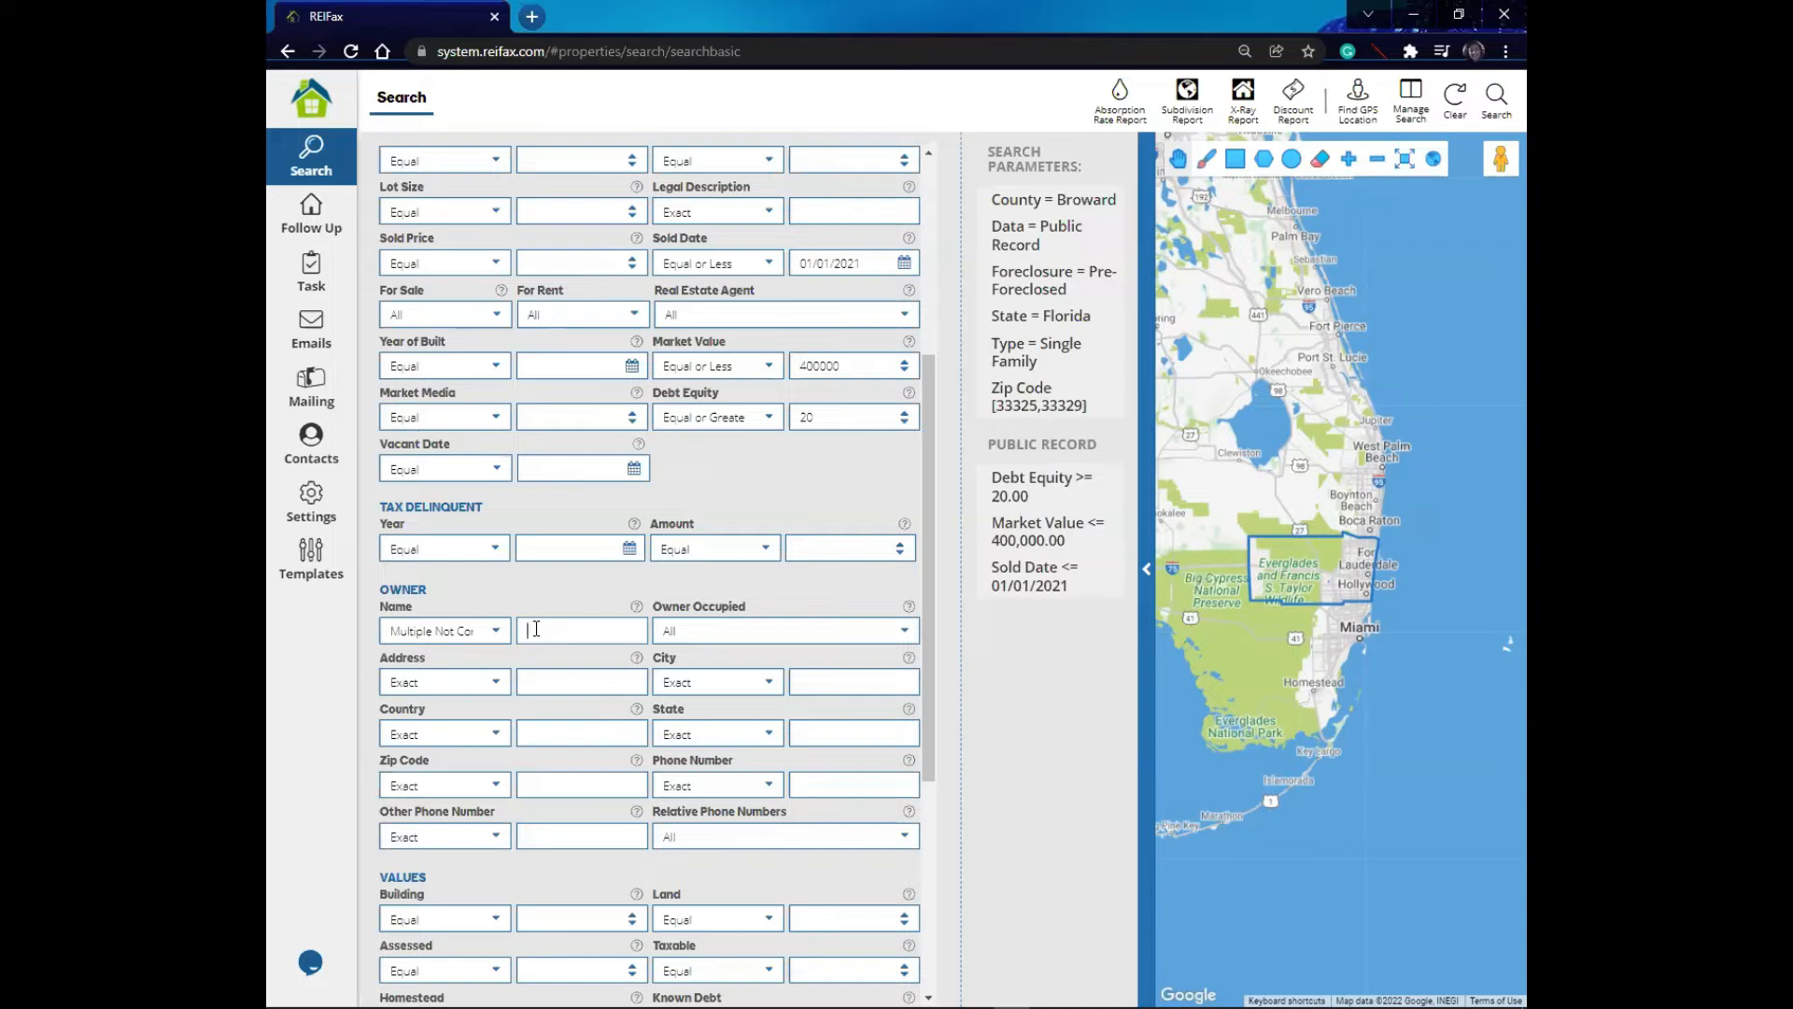
{"action": "left_click", "coordinate": [493, 633]}
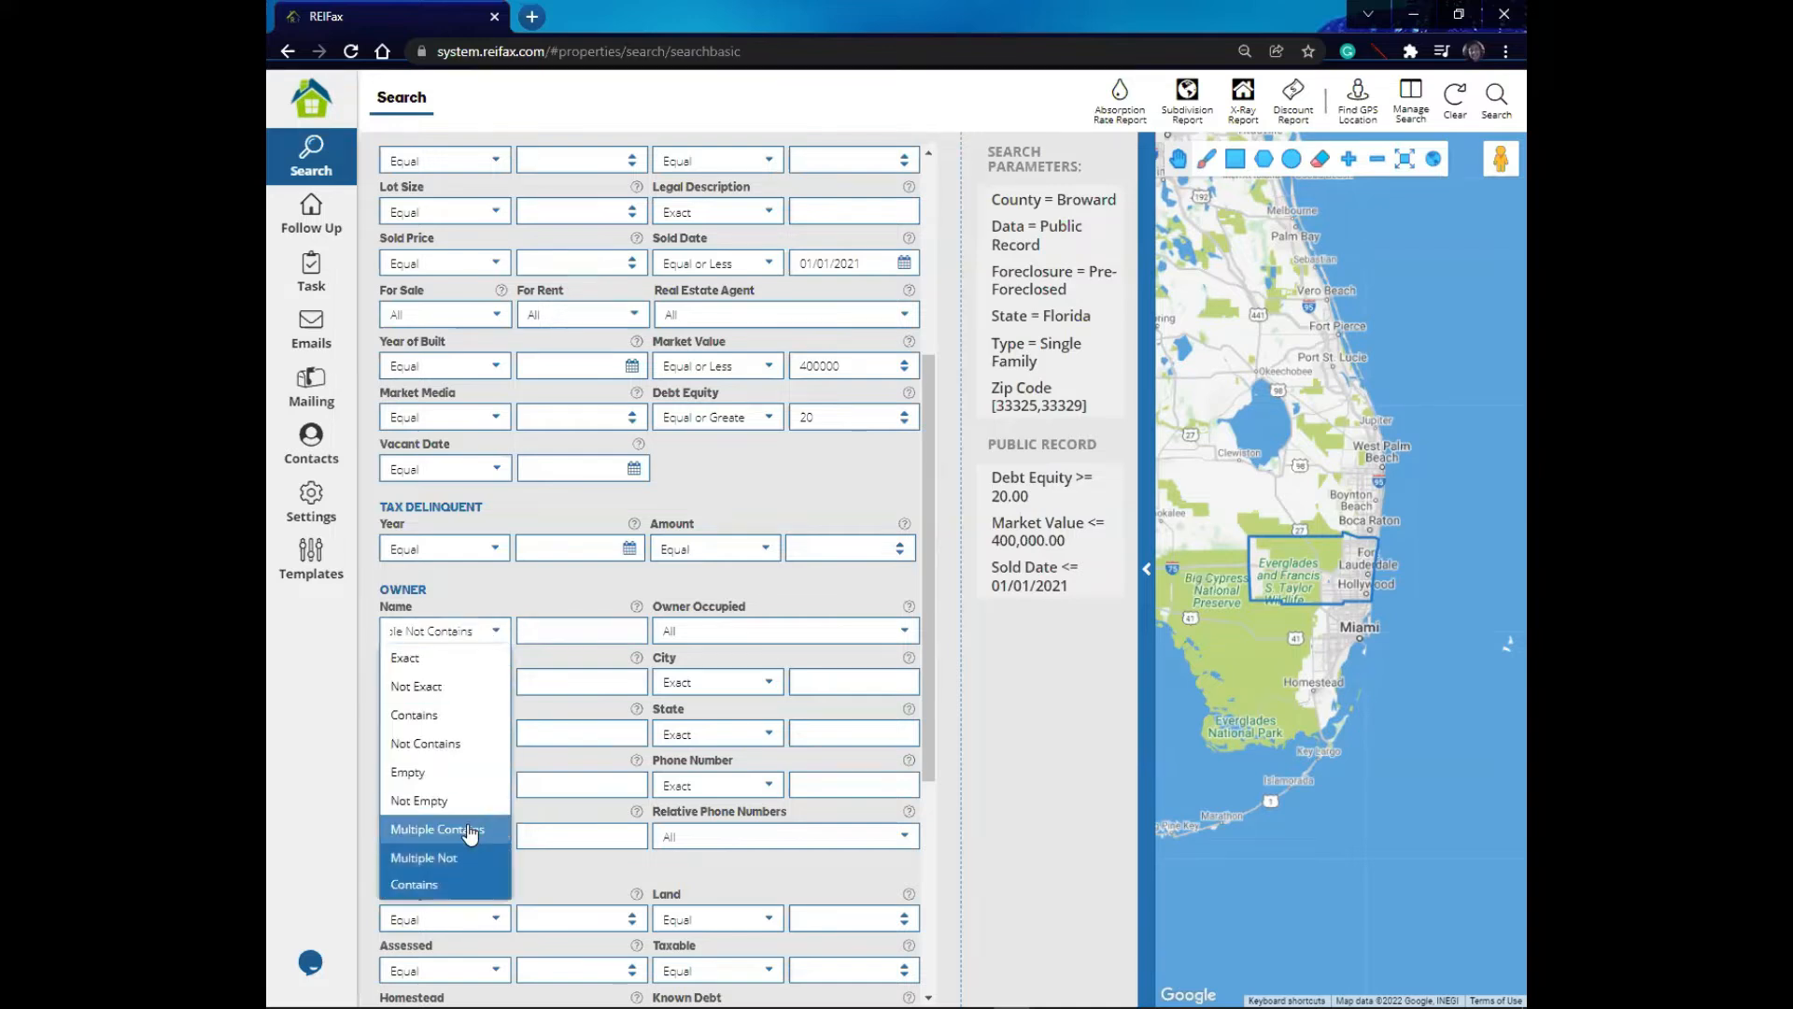
{"action": "left_click", "coordinate": [548, 630]}
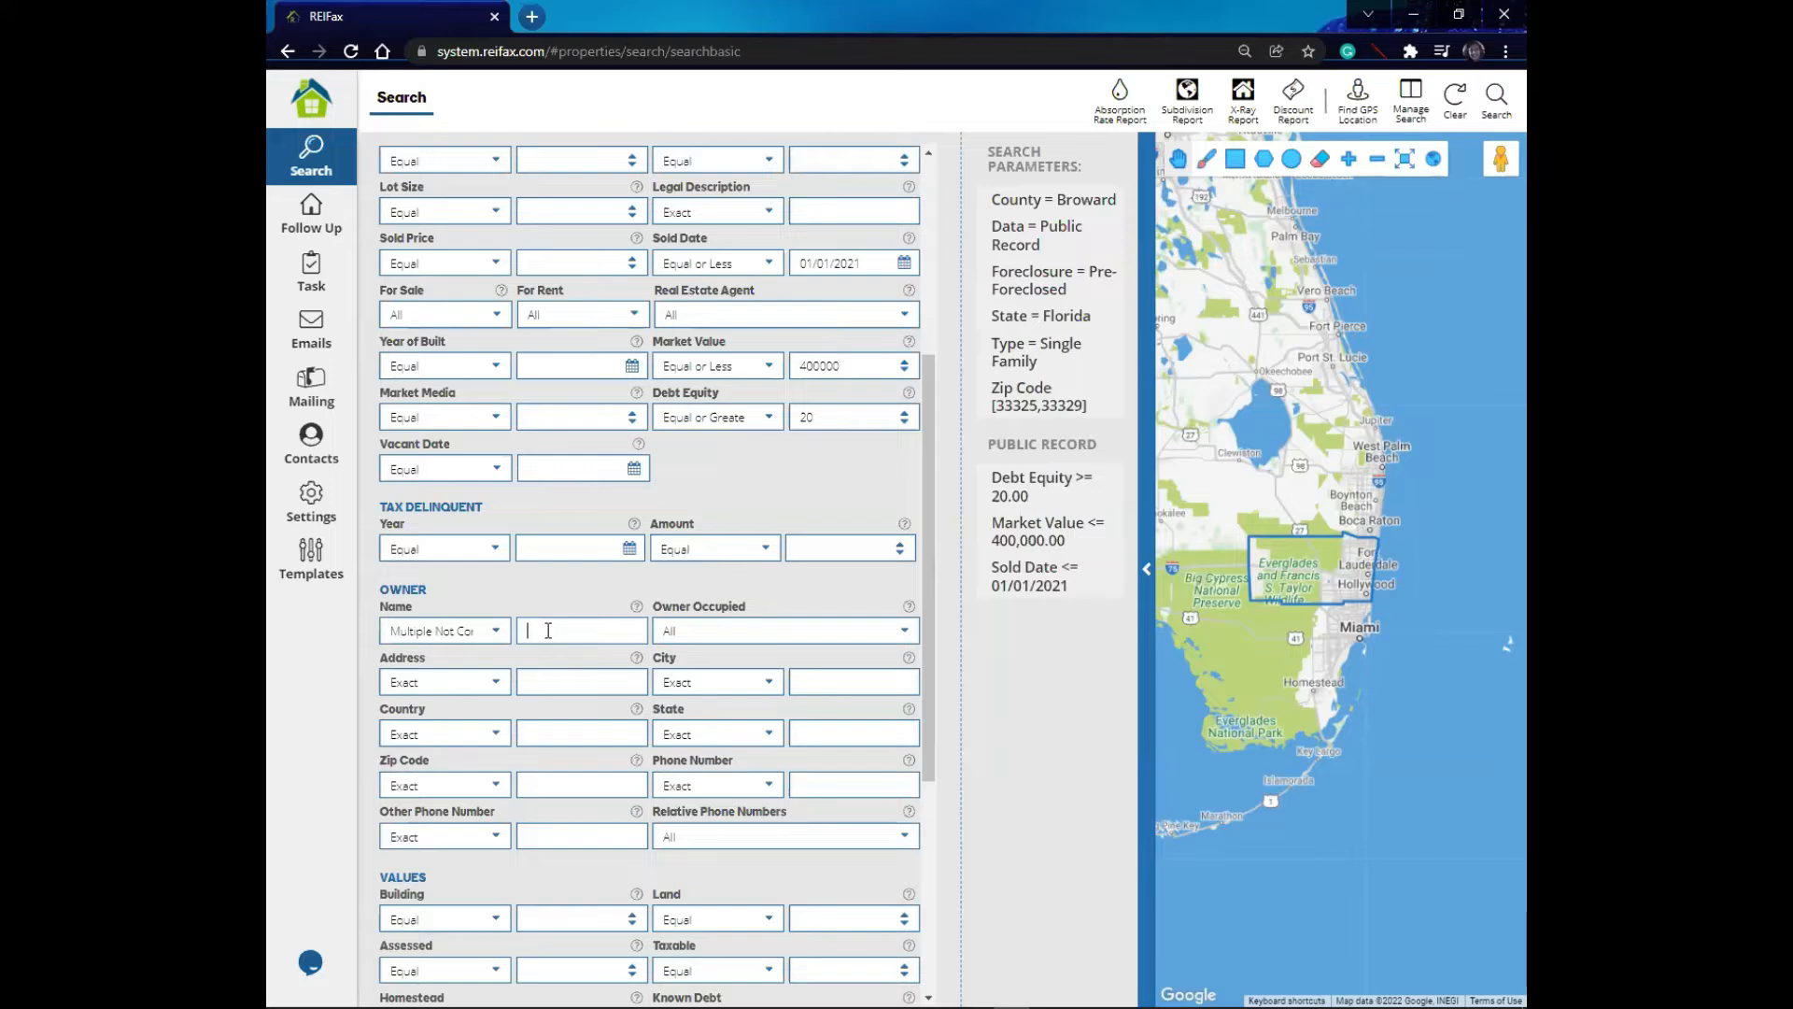
{"action": "type", "text": "inc"}
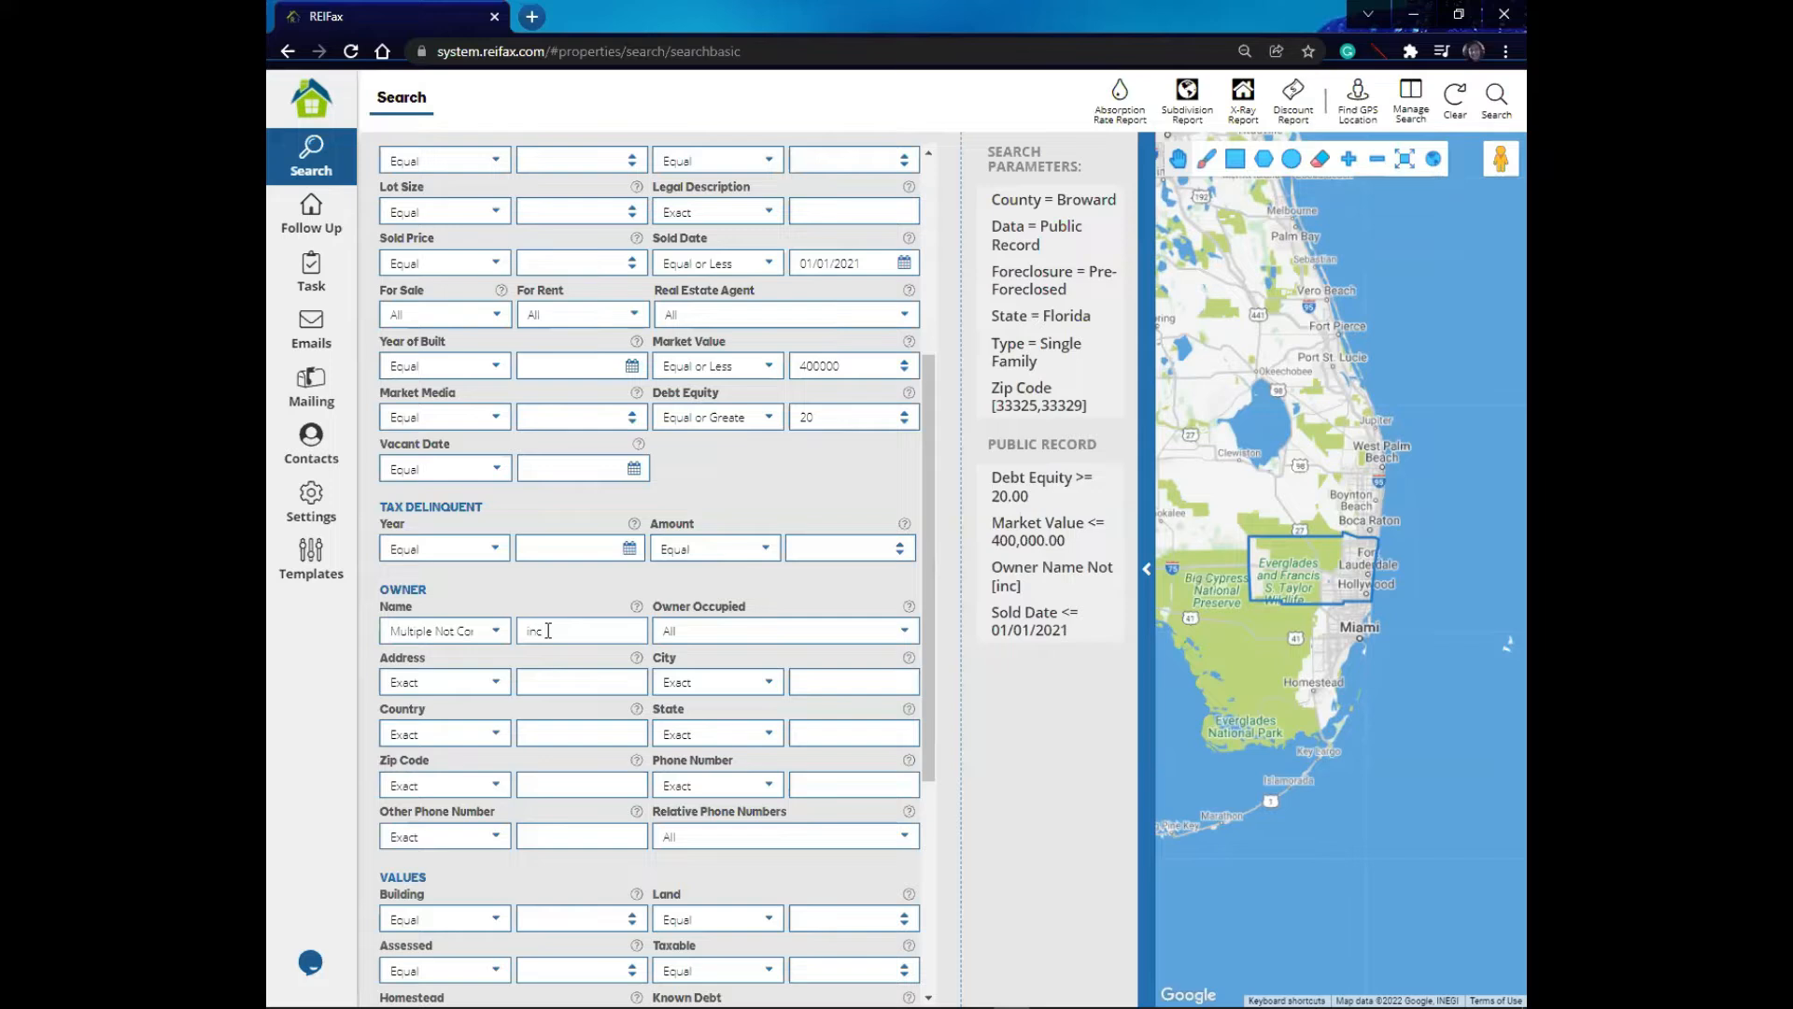
{"action": "type", "text": ",llc,bank,financial"}
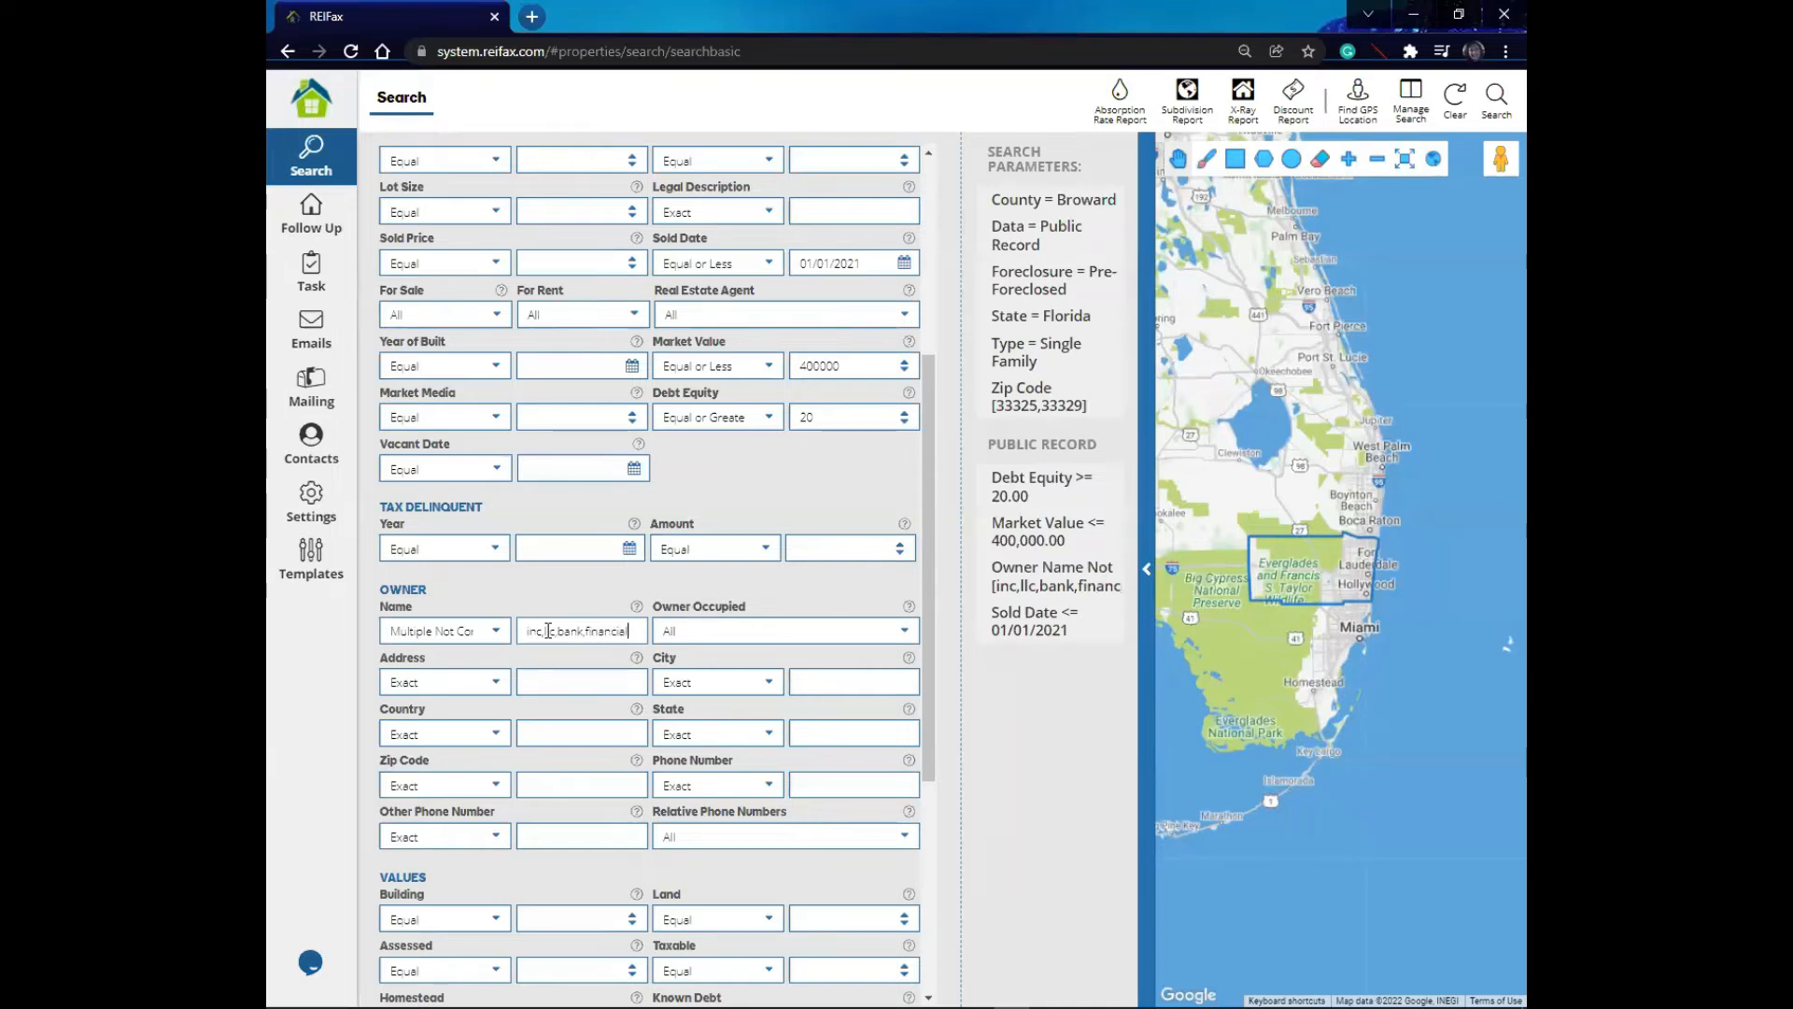
{"action": "type", "text": ",corp,est"}
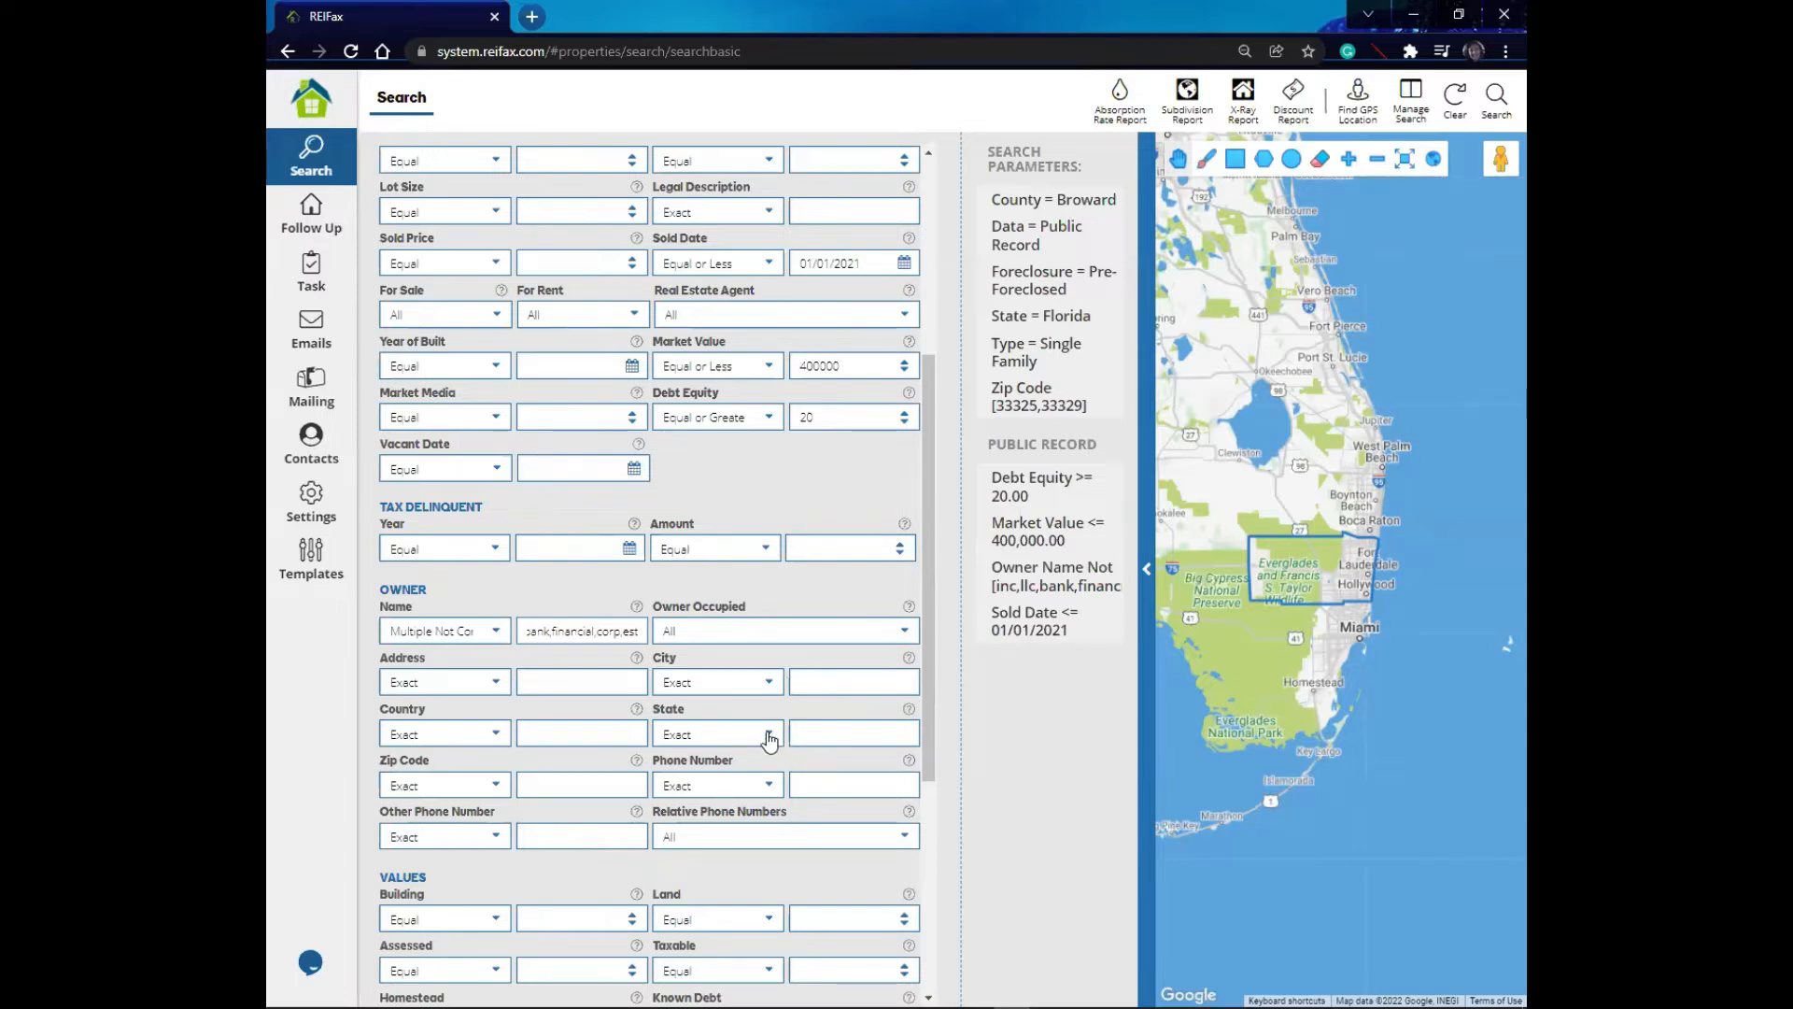
- Set the owner State filter condition to Not Contains
{"action": "left_click", "coordinate": [771, 738]}
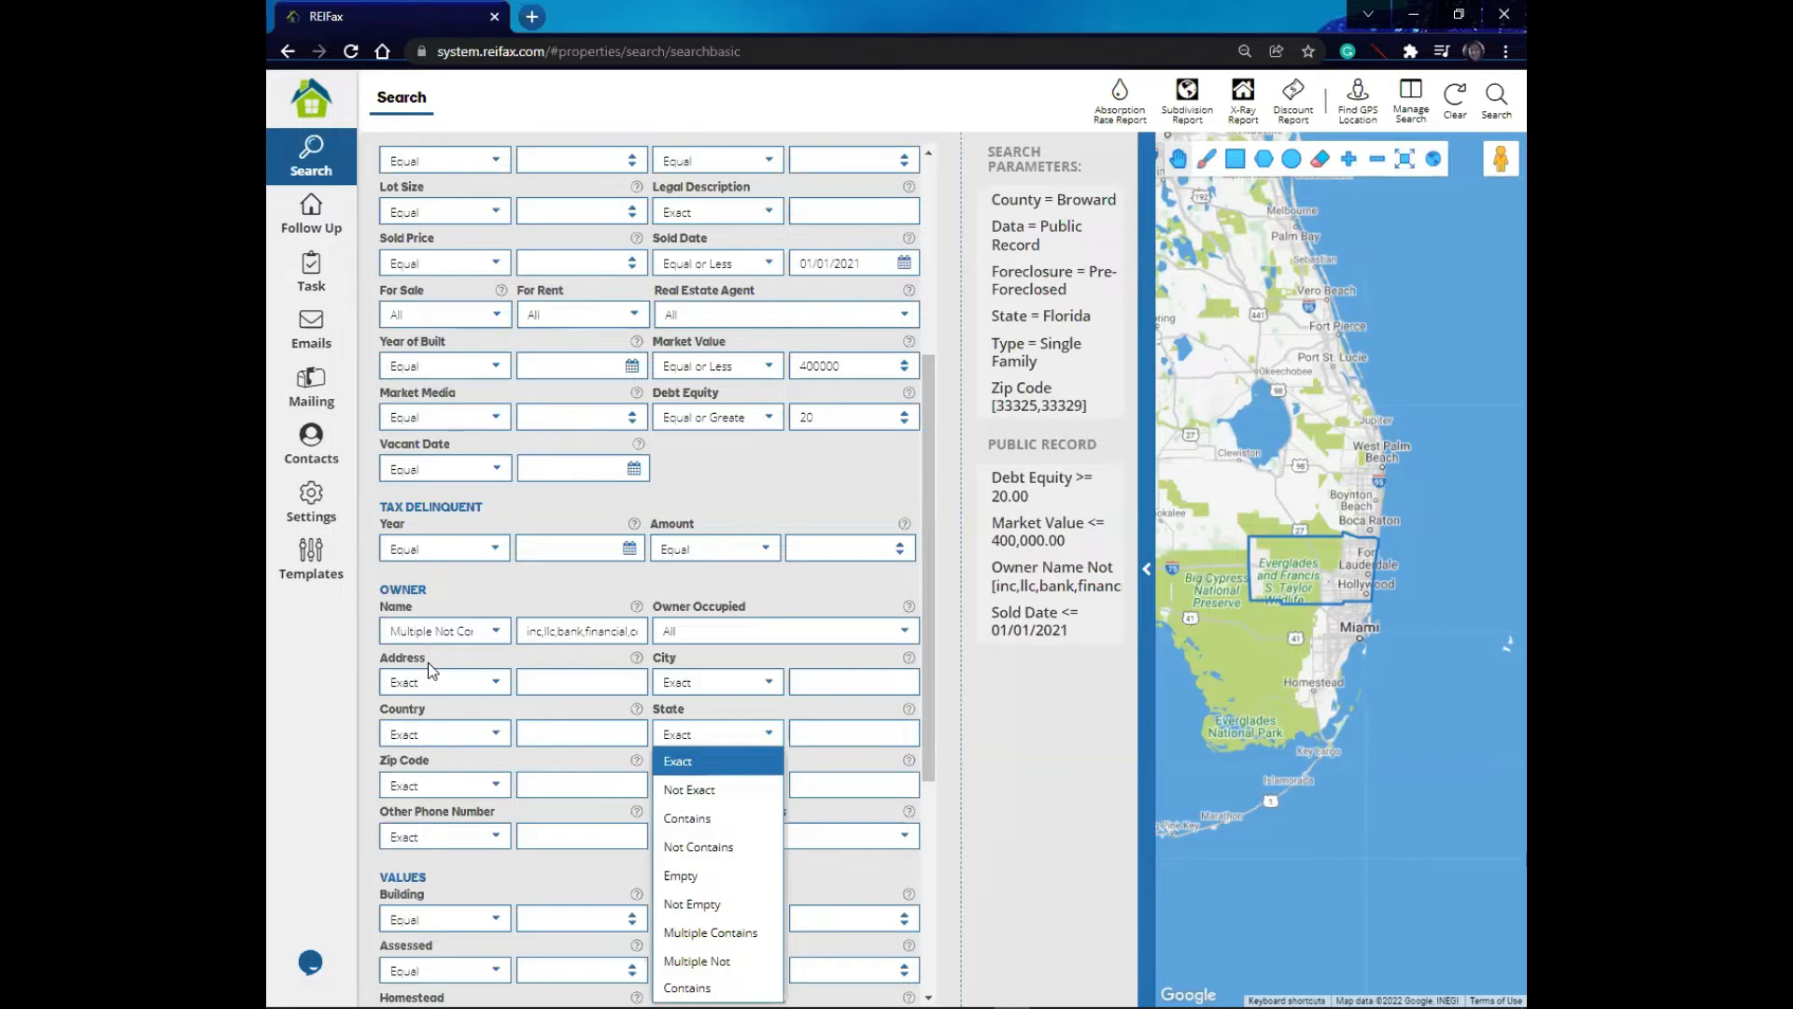
{"action": "left_click", "coordinate": [727, 849]}
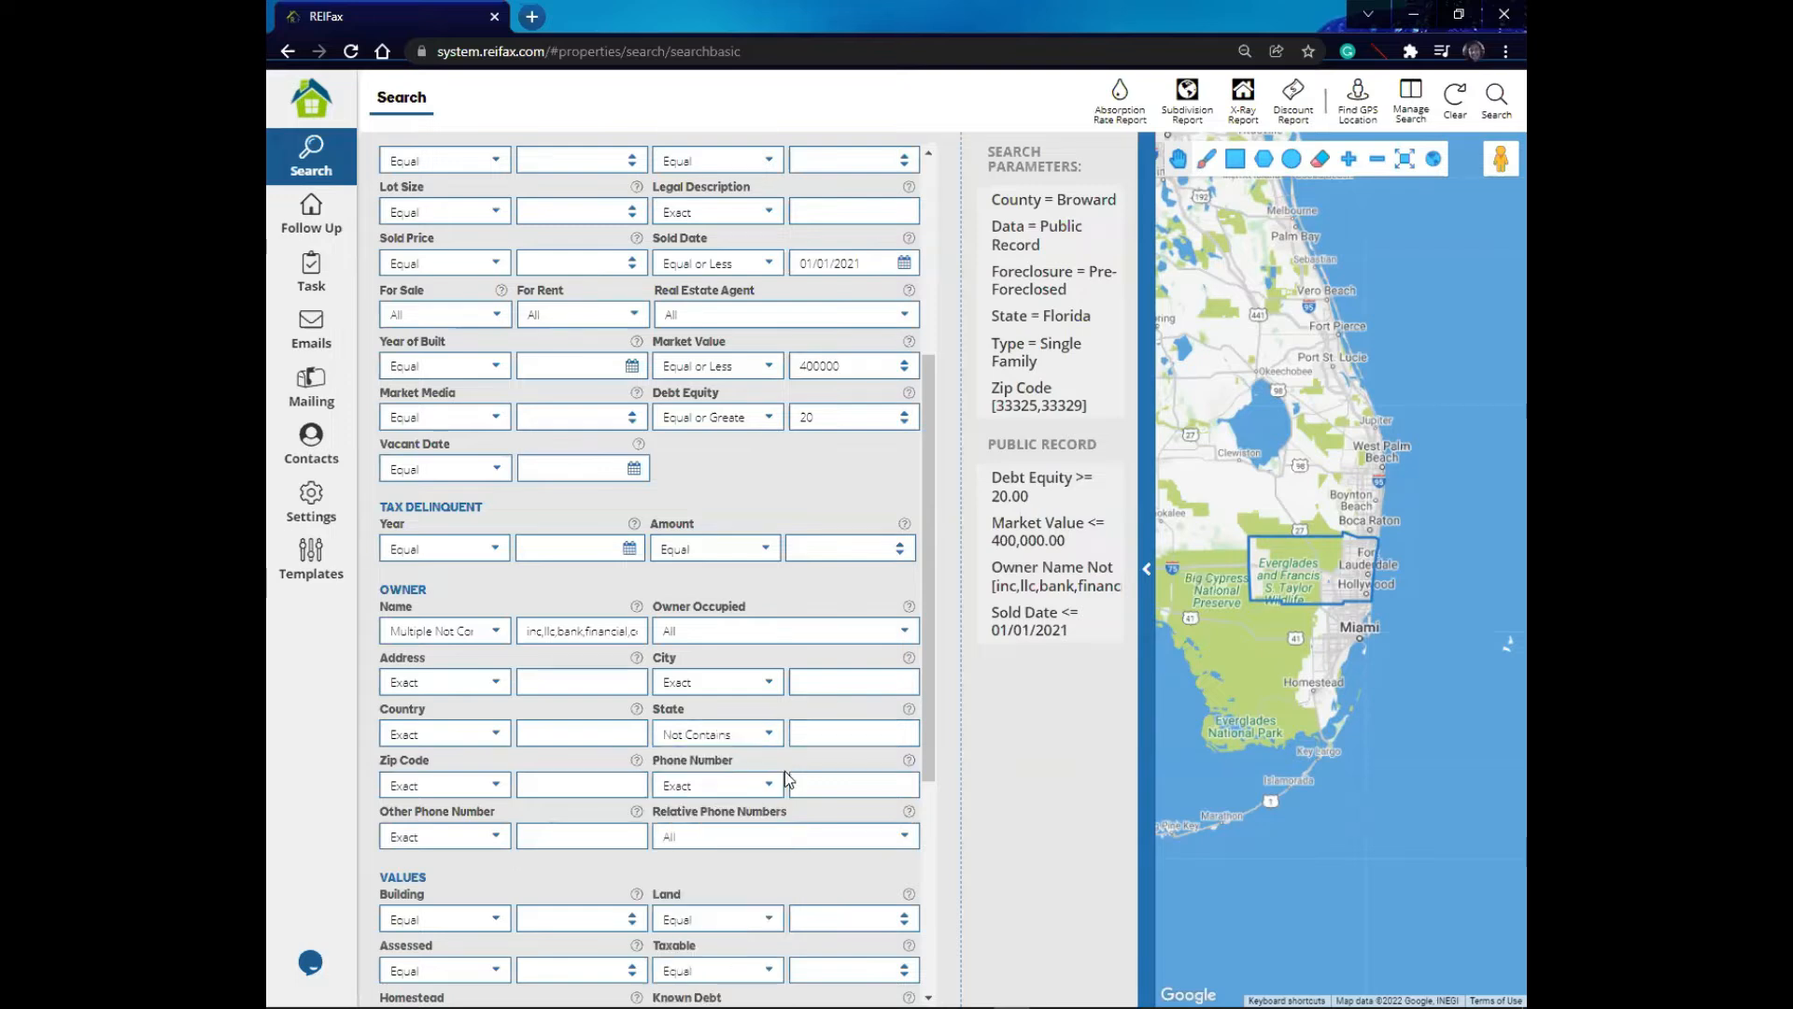
{"action": "left_click", "coordinate": [825, 734]}
{"action": "type", "text": "fl"}
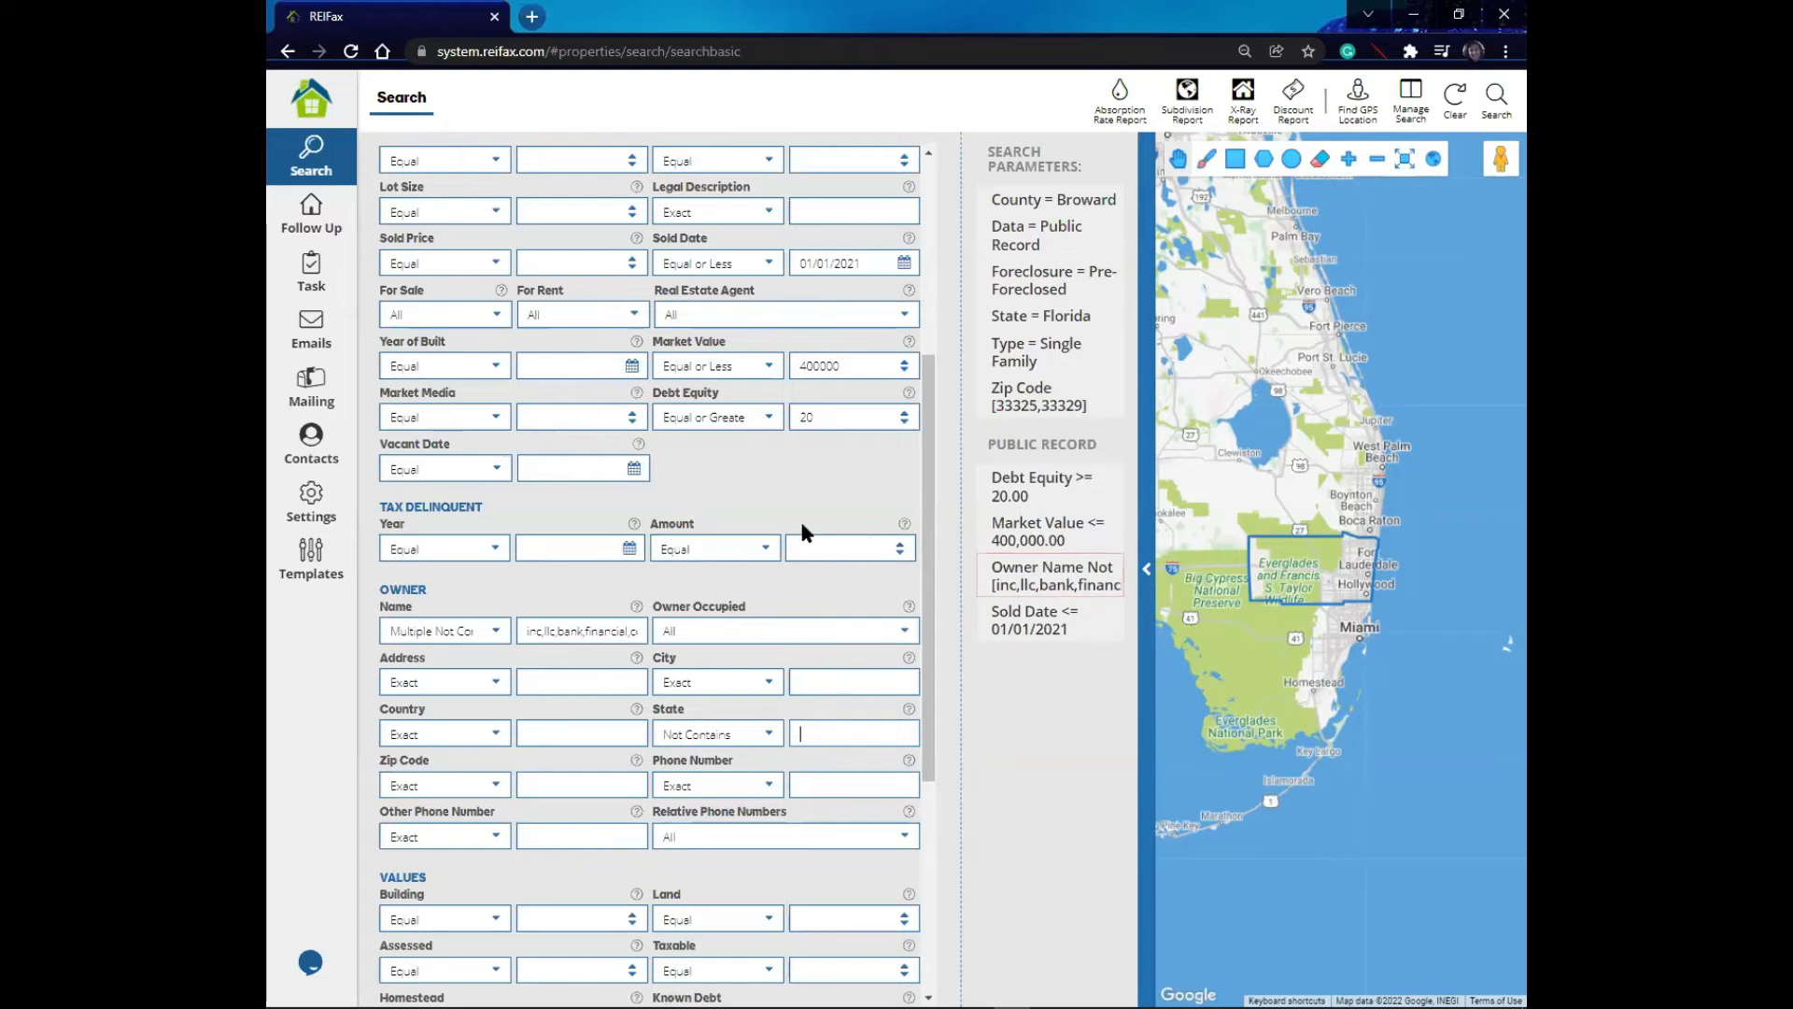
- Examine the Values and Others filter sections of the Public Record form
{"action": "scroll", "coordinate": [799, 526], "scroll_direction": "down", "scroll_amount": 2}
{"action": "scroll", "coordinate": [800, 533], "scroll_direction": "down", "scroll_amount": 3}
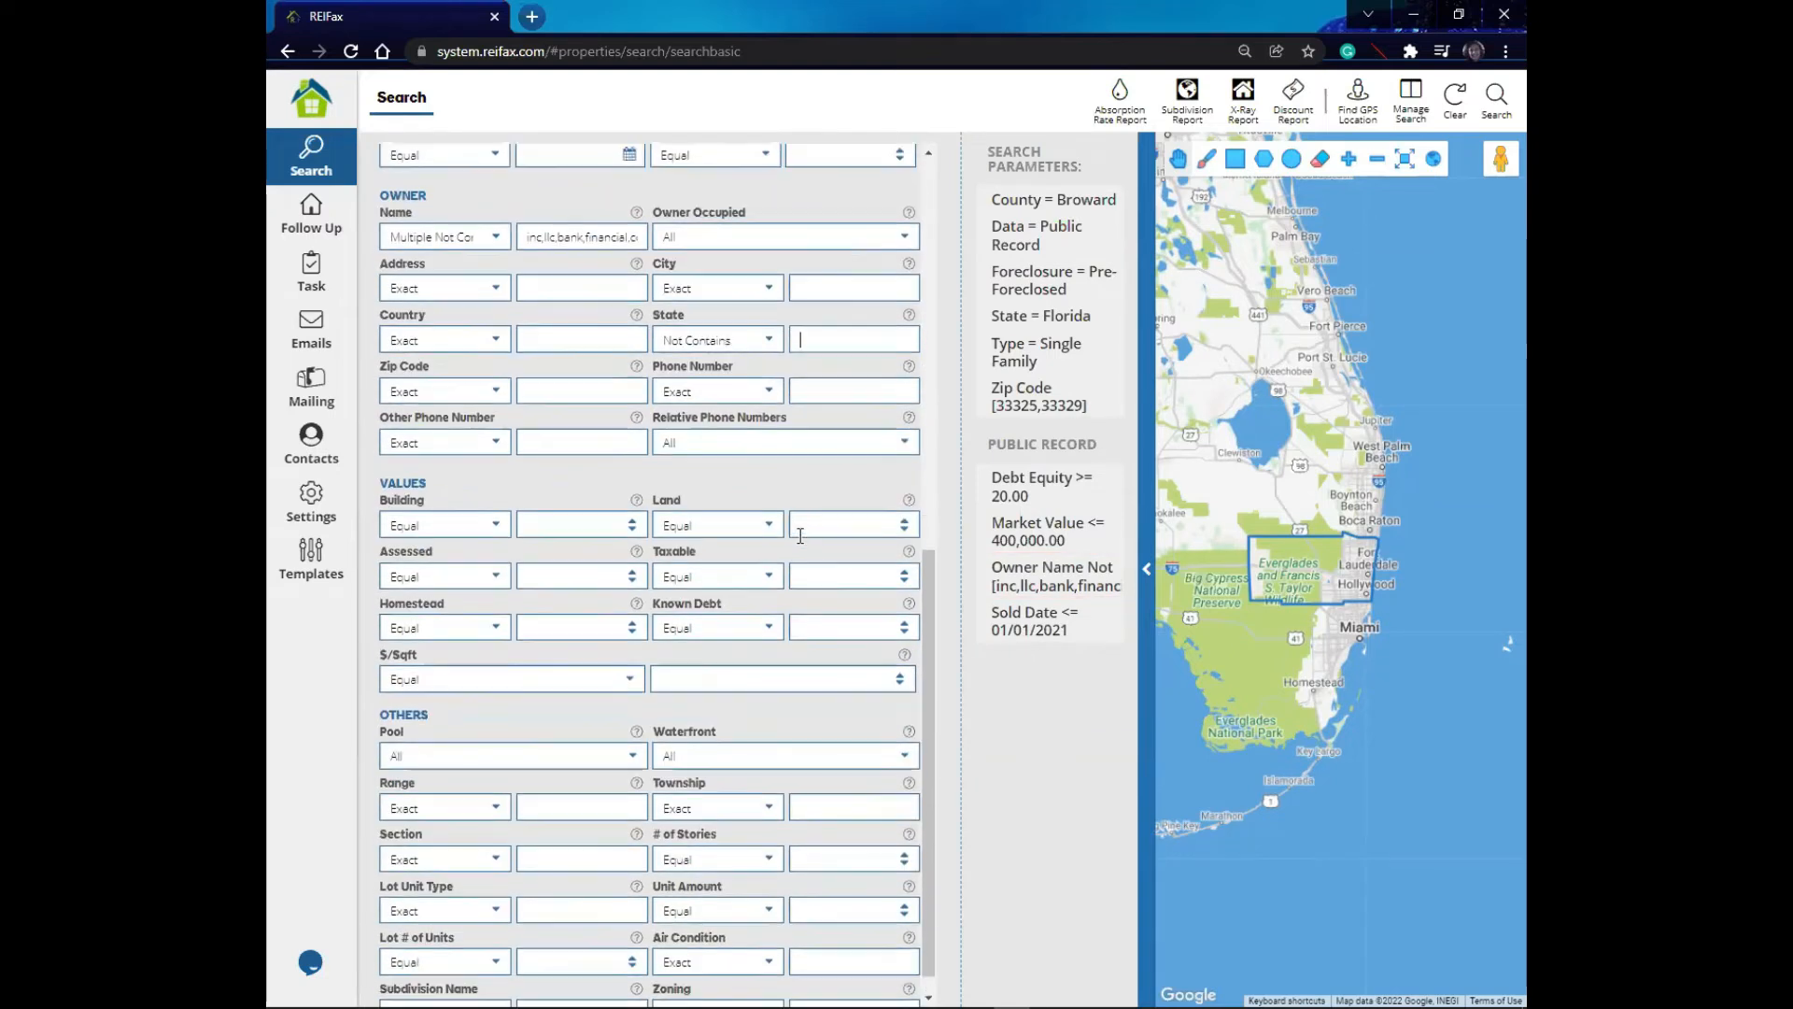
{"action": "scroll", "coordinate": [801, 535], "scroll_direction": "down", "scroll_amount": 1}
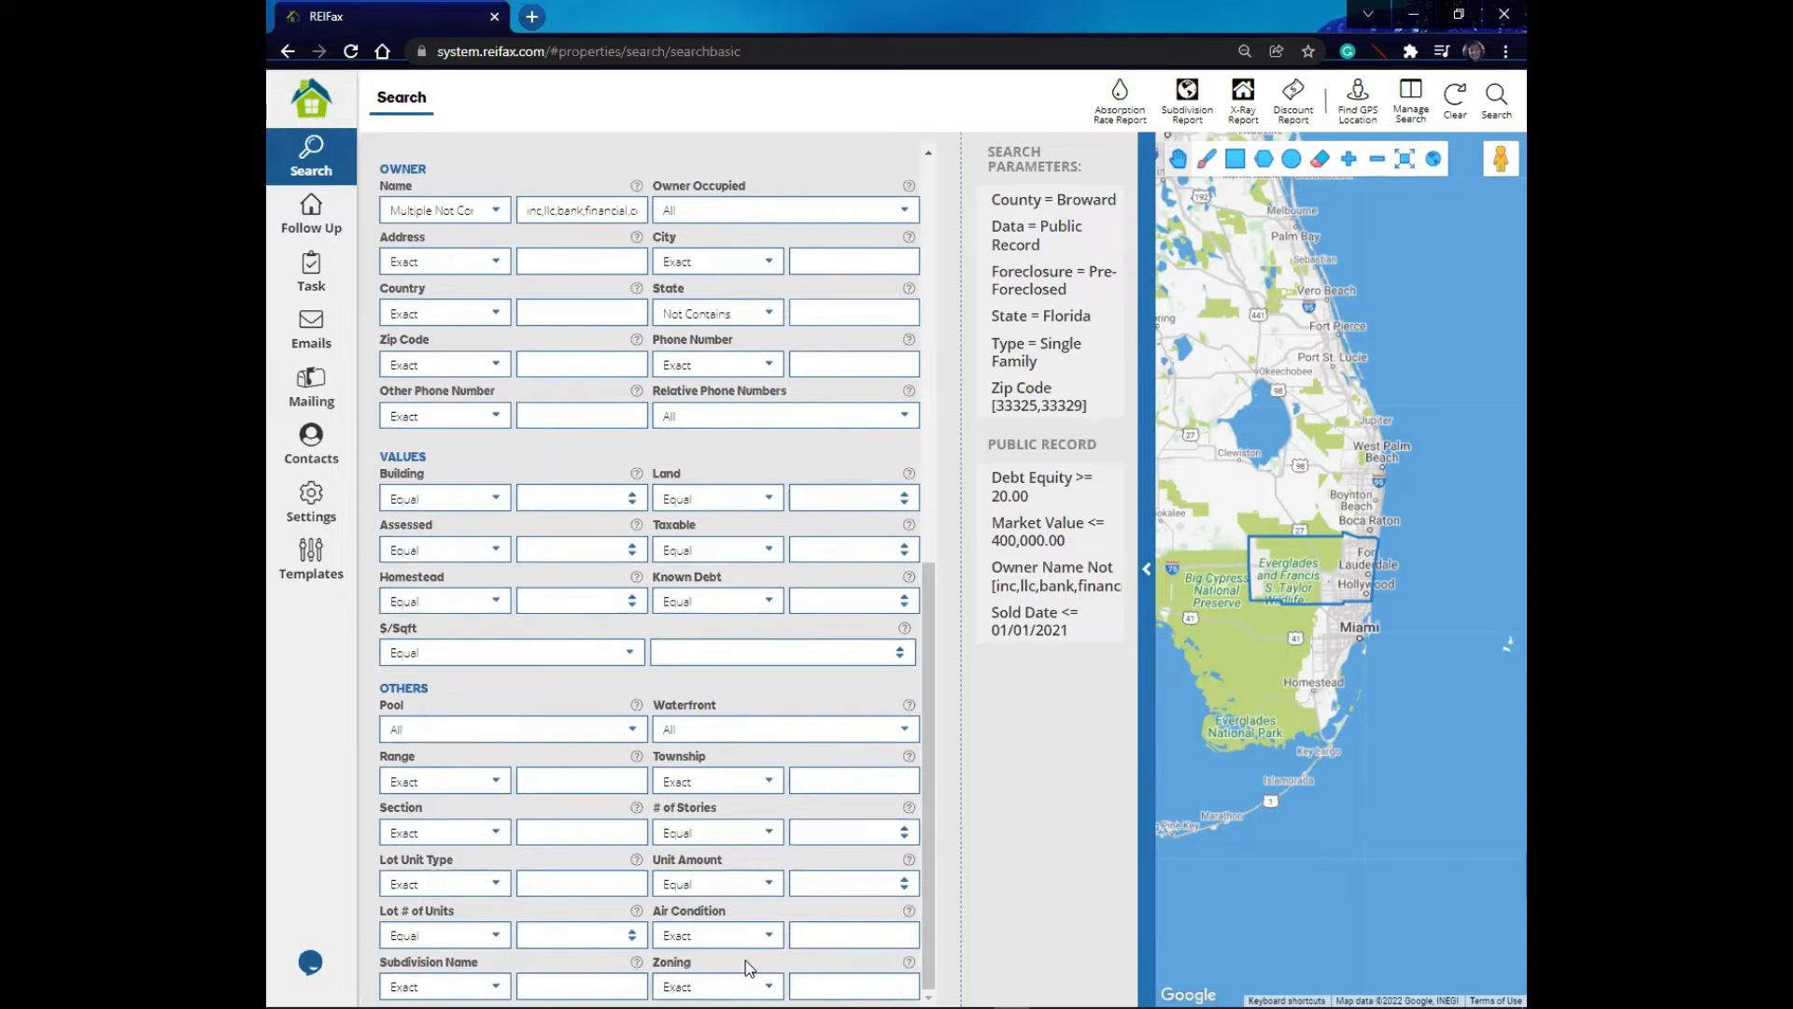
{"action": "scroll", "coordinate": [728, 801], "scroll_direction": "up", "scroll_amount": 3}
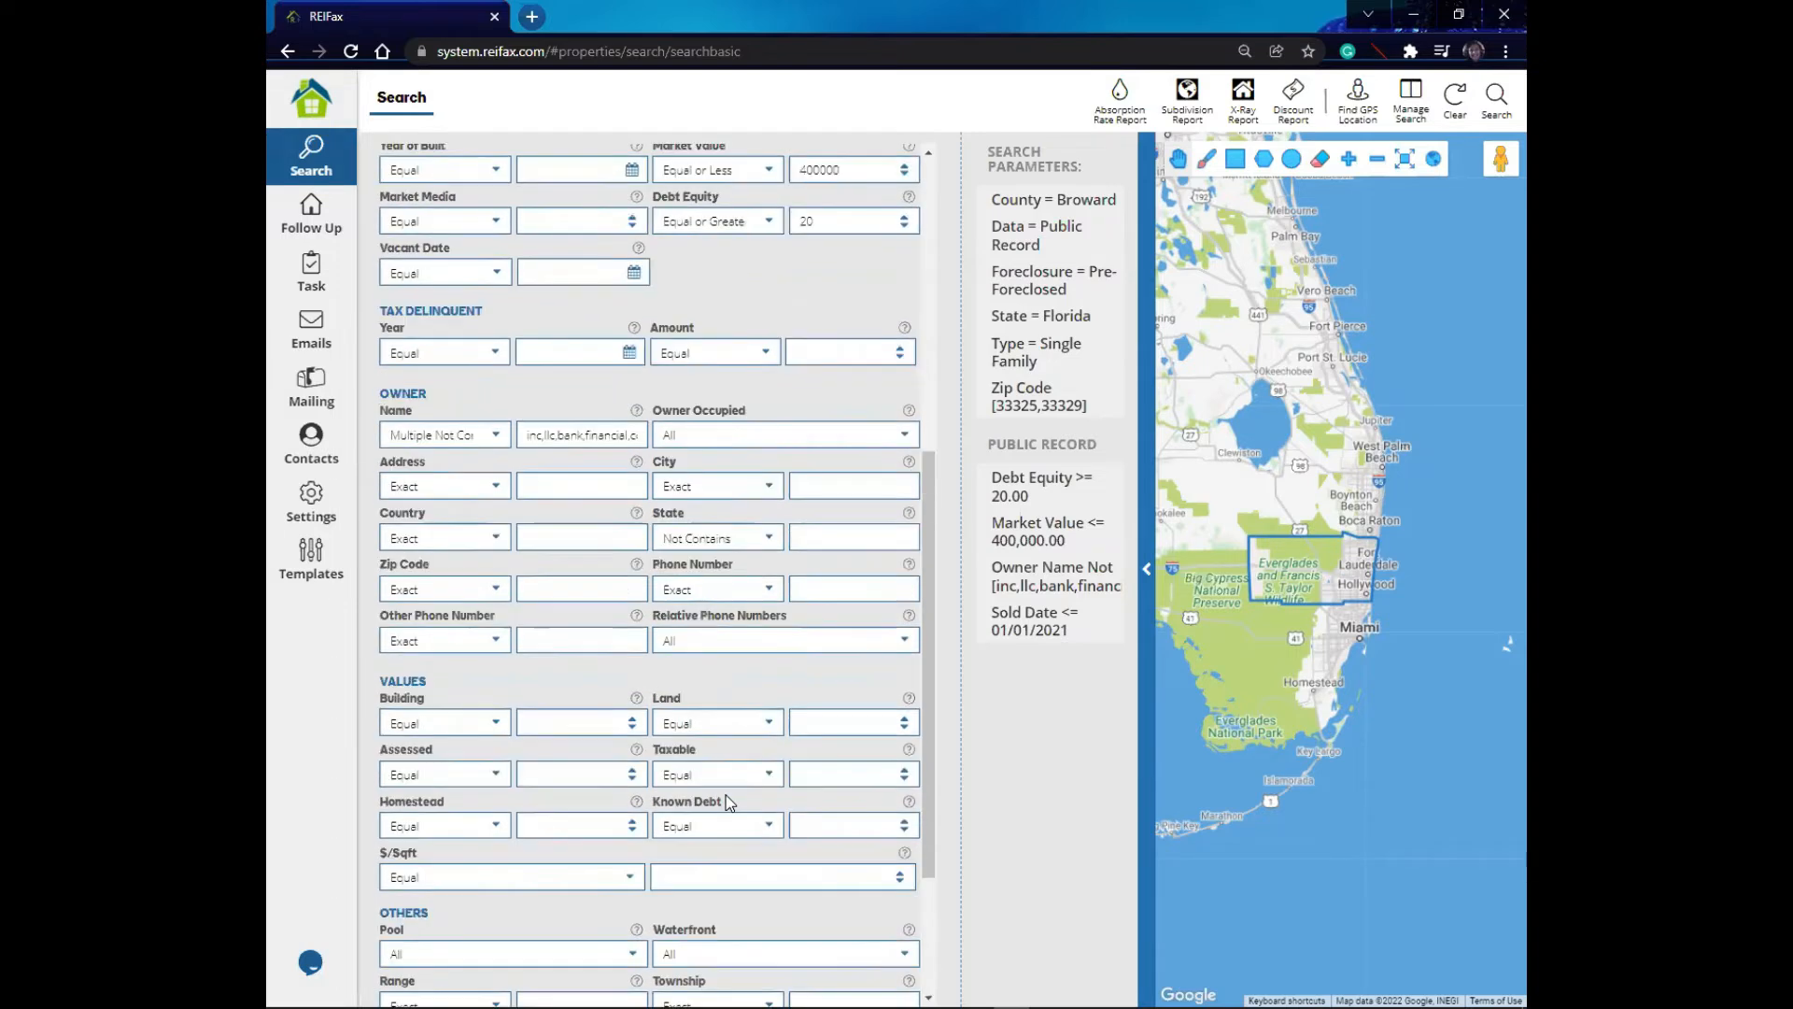
{"action": "scroll", "coordinate": [728, 793], "scroll_direction": "up", "scroll_amount": 8}
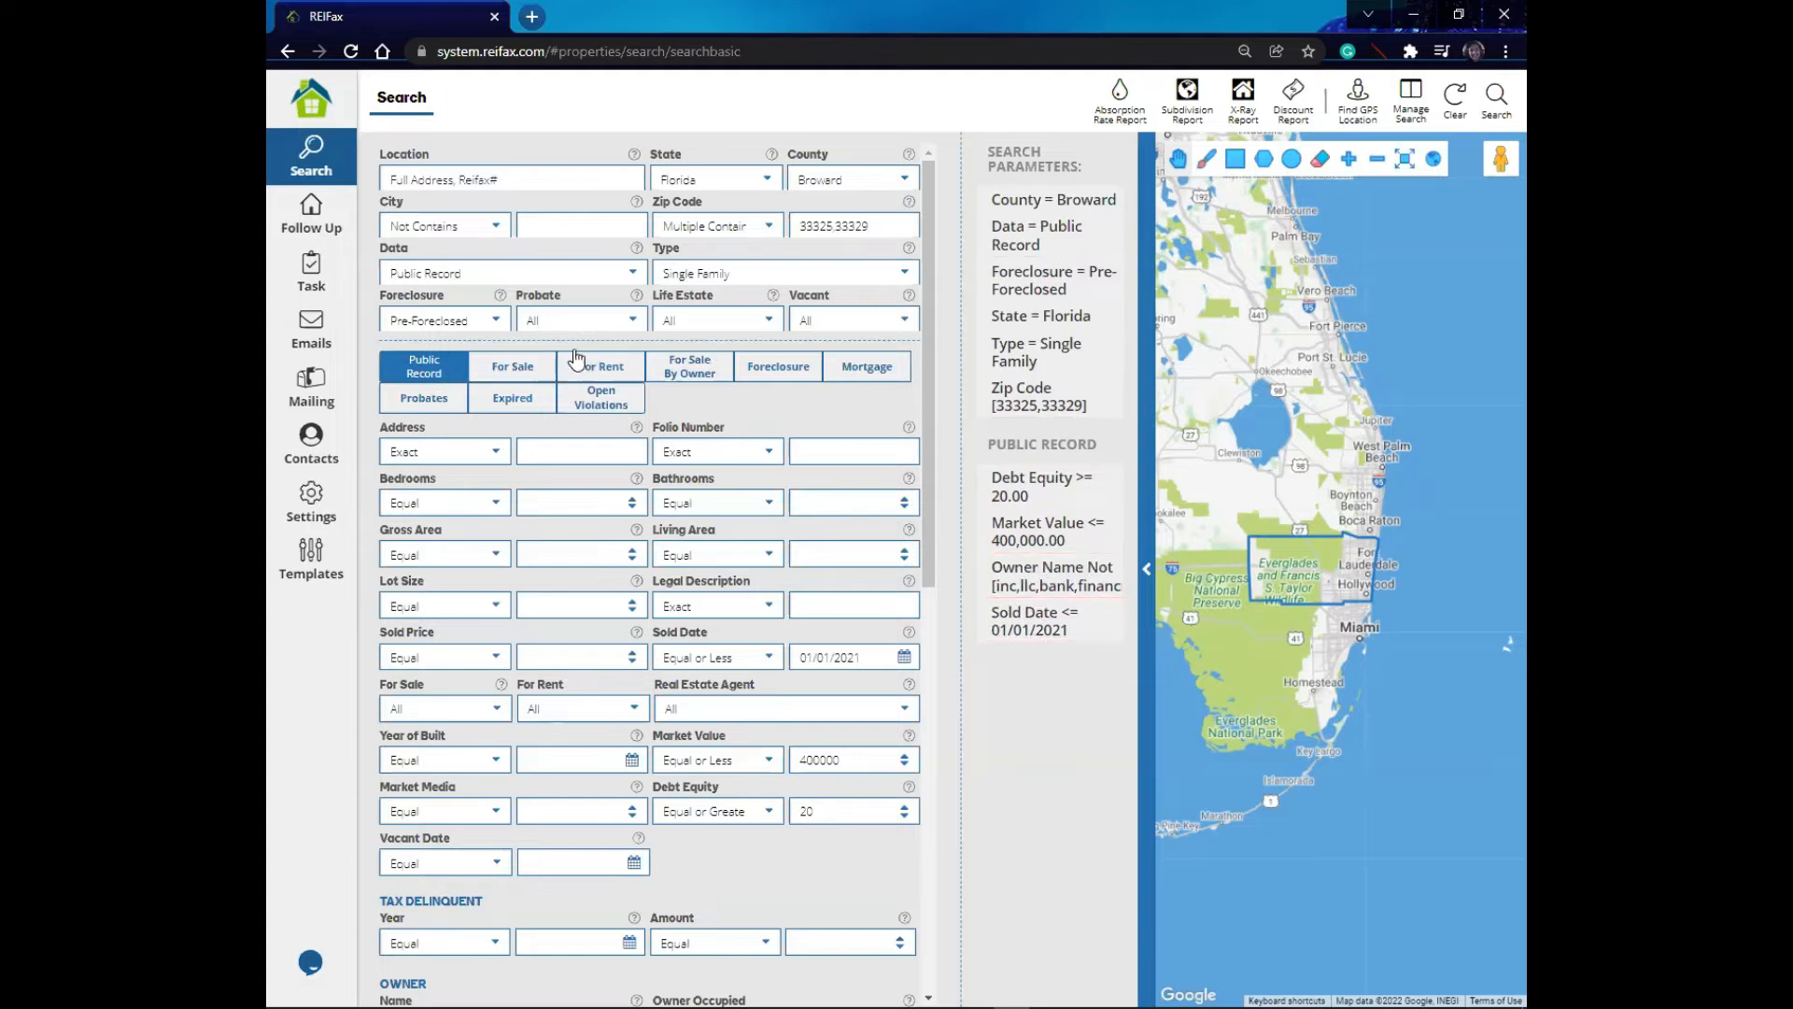
- Open the For Sale filters and review the For Sale Status options
{"action": "left_click", "coordinate": [511, 372]}
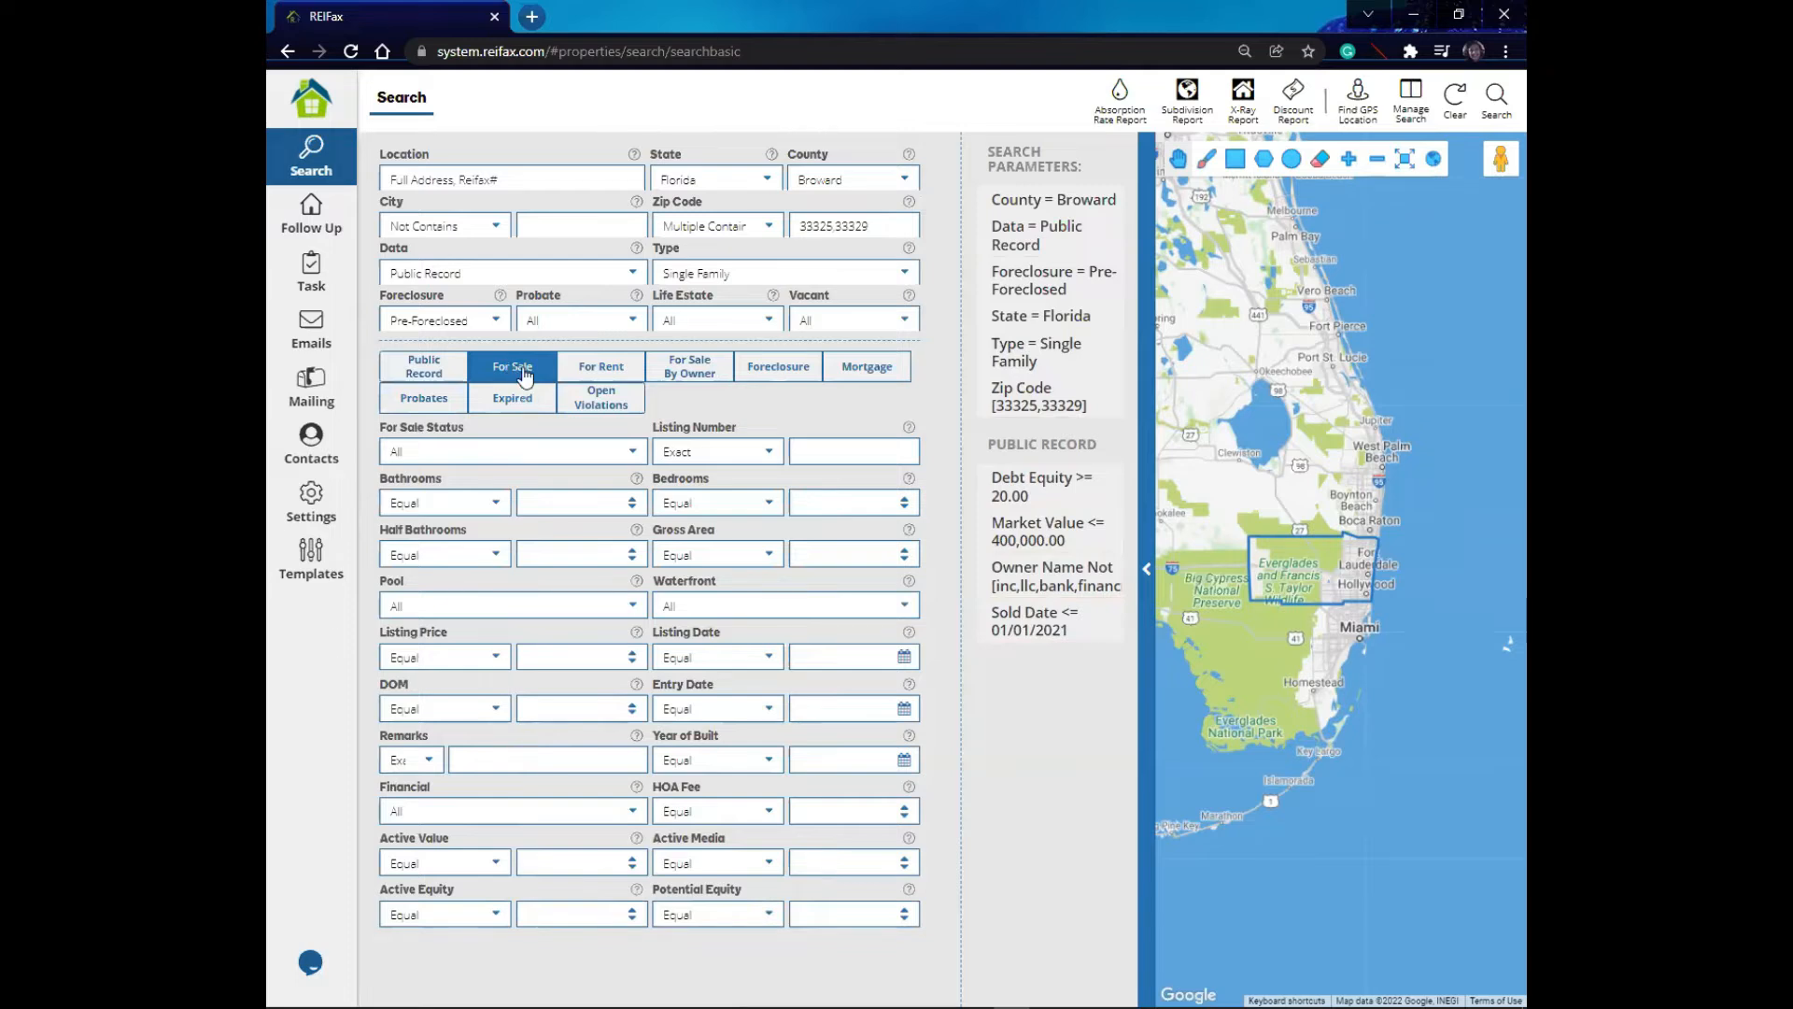
{"action": "left_click", "coordinate": [633, 455]}
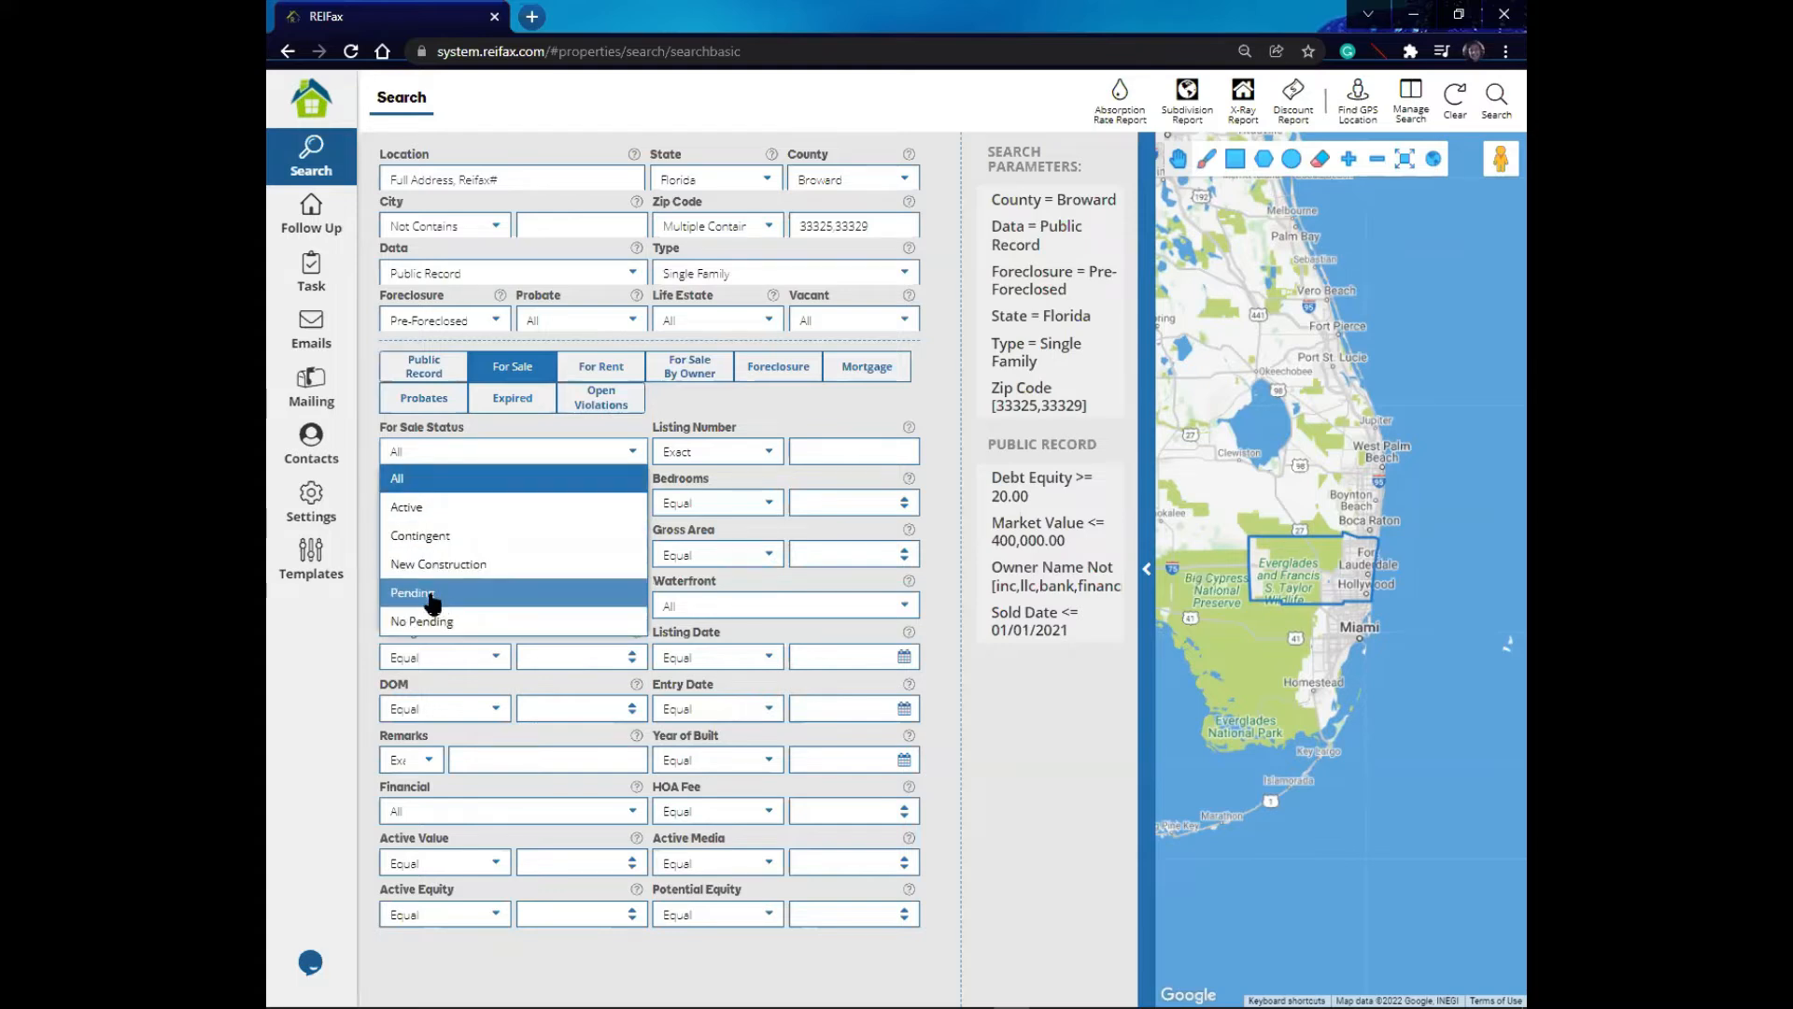
{"action": "left_click", "coordinate": [929, 572]}
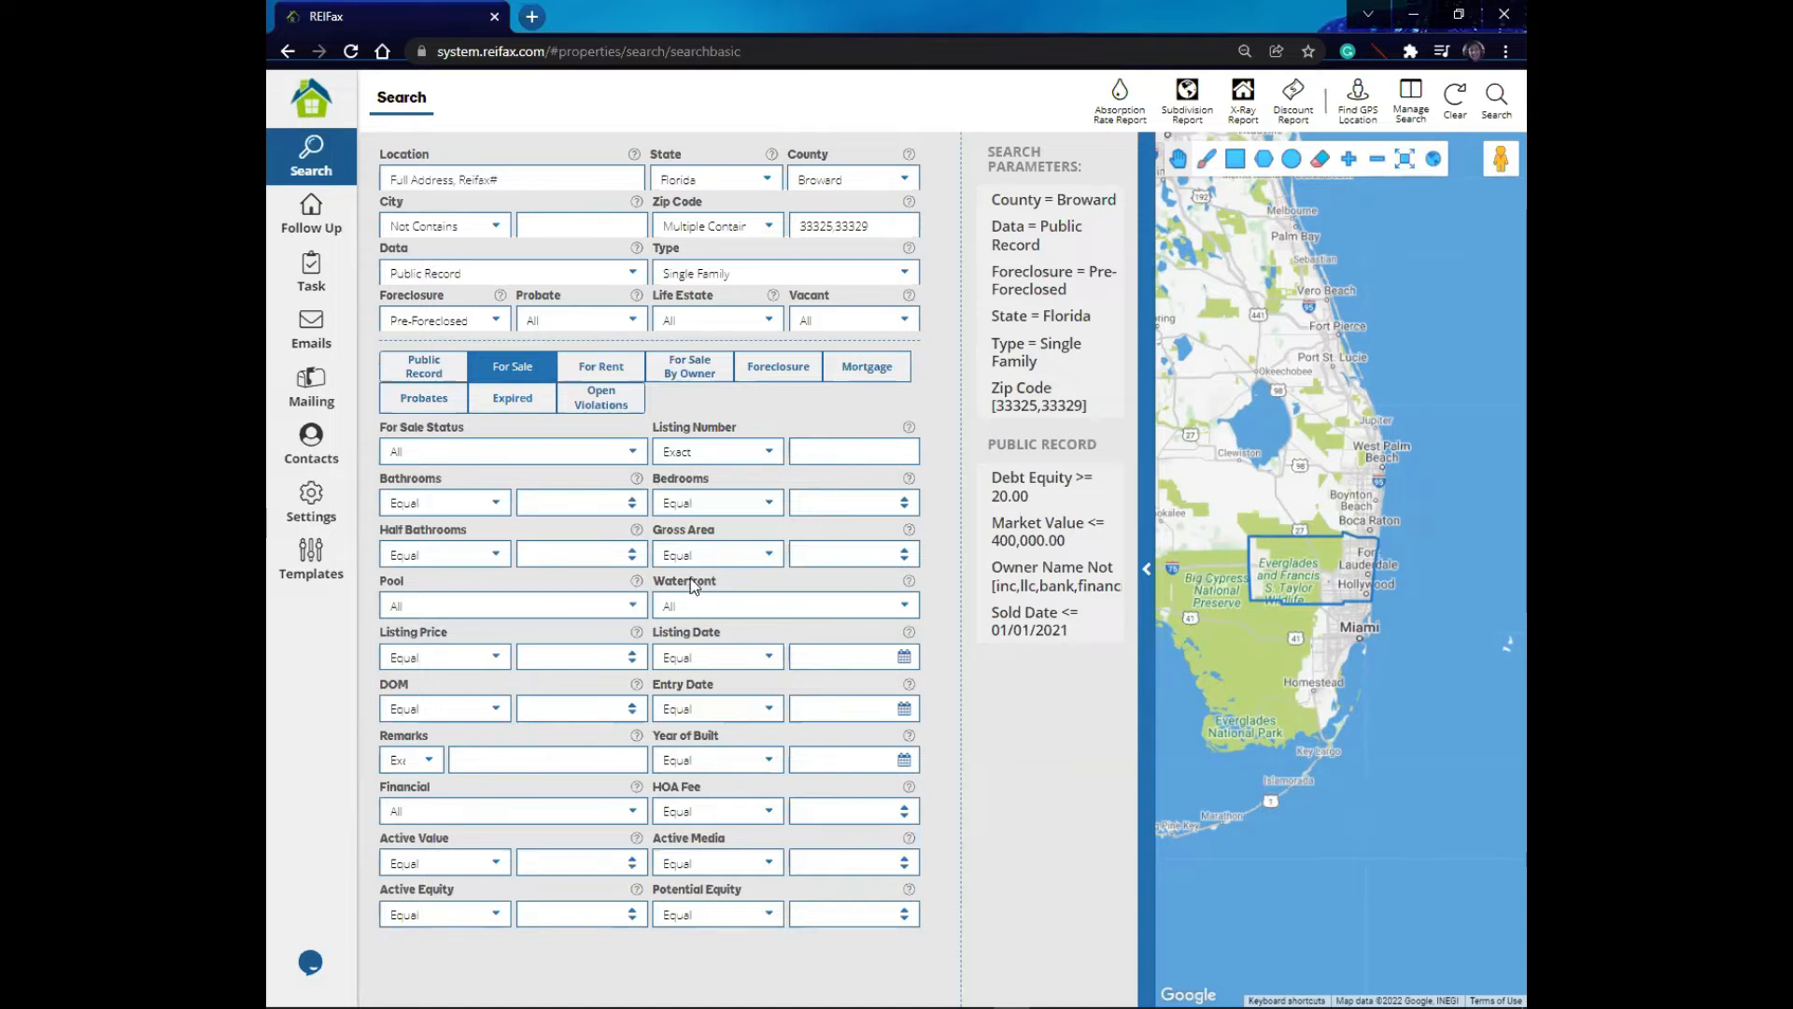
- Set the Listing Price condition to Between and review the HOA Fee condition options
{"action": "left_click", "coordinate": [501, 657]}
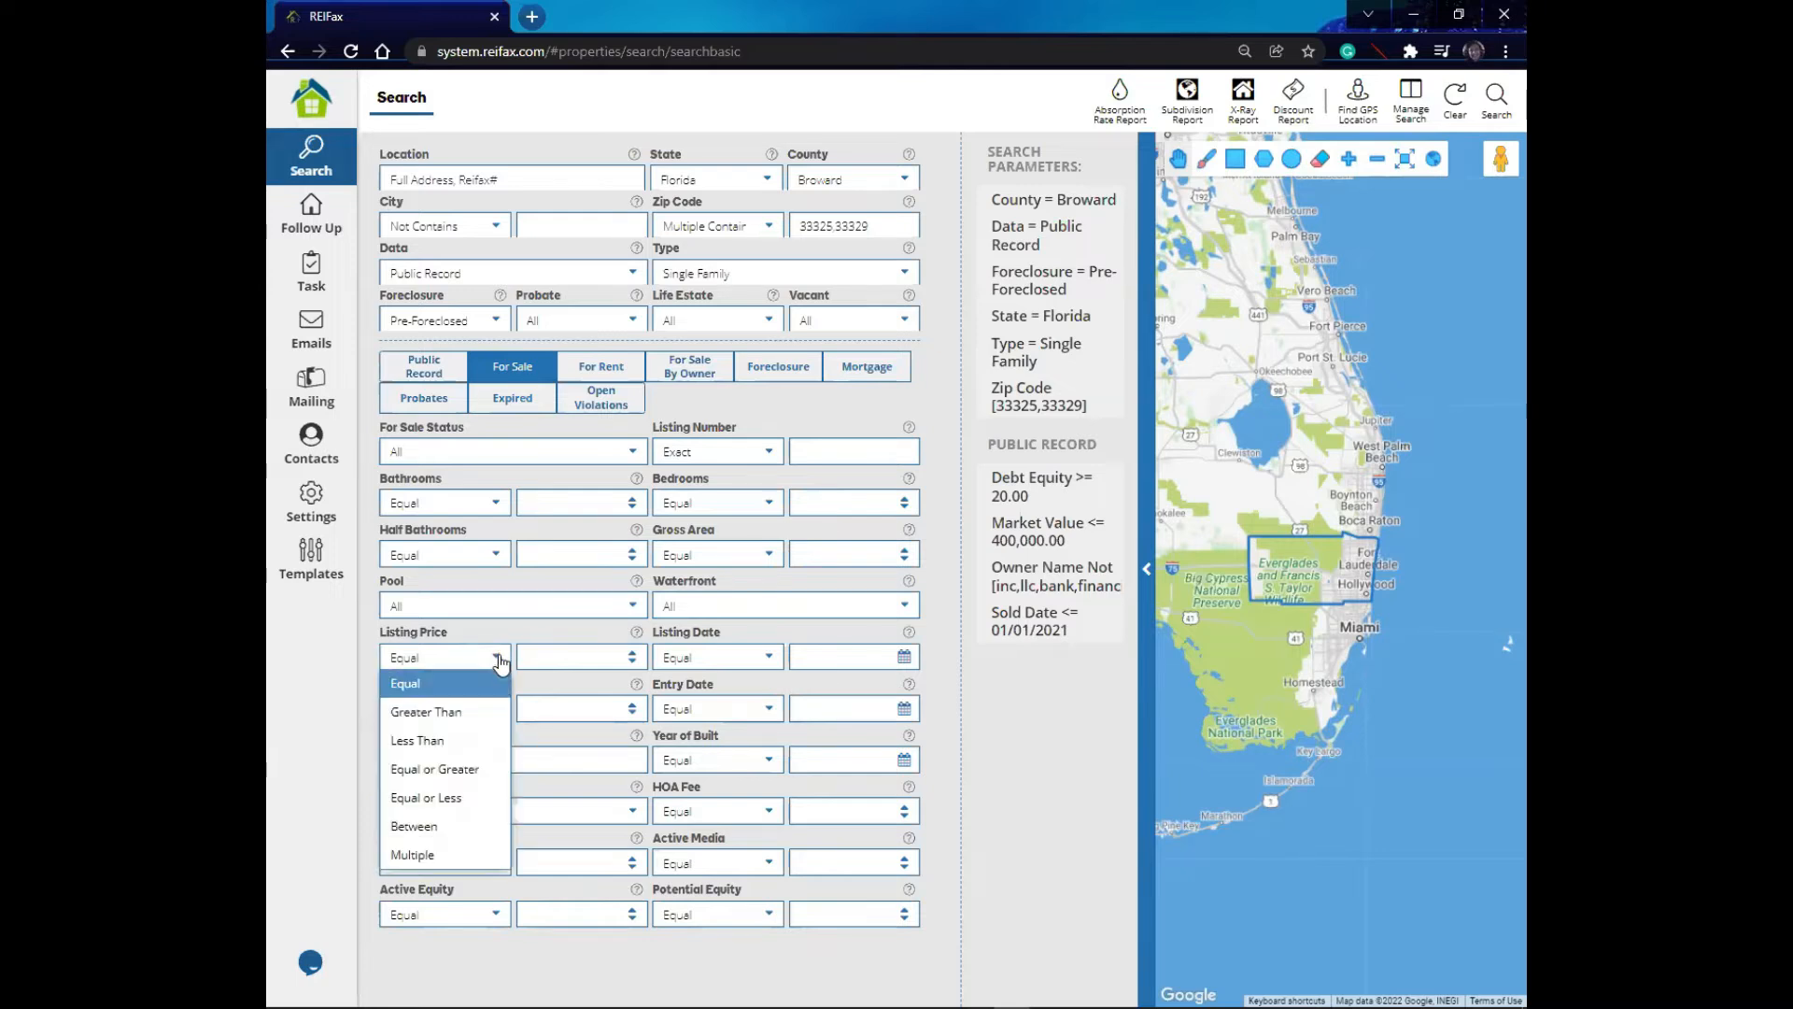
{"action": "left_click", "coordinate": [446, 827]}
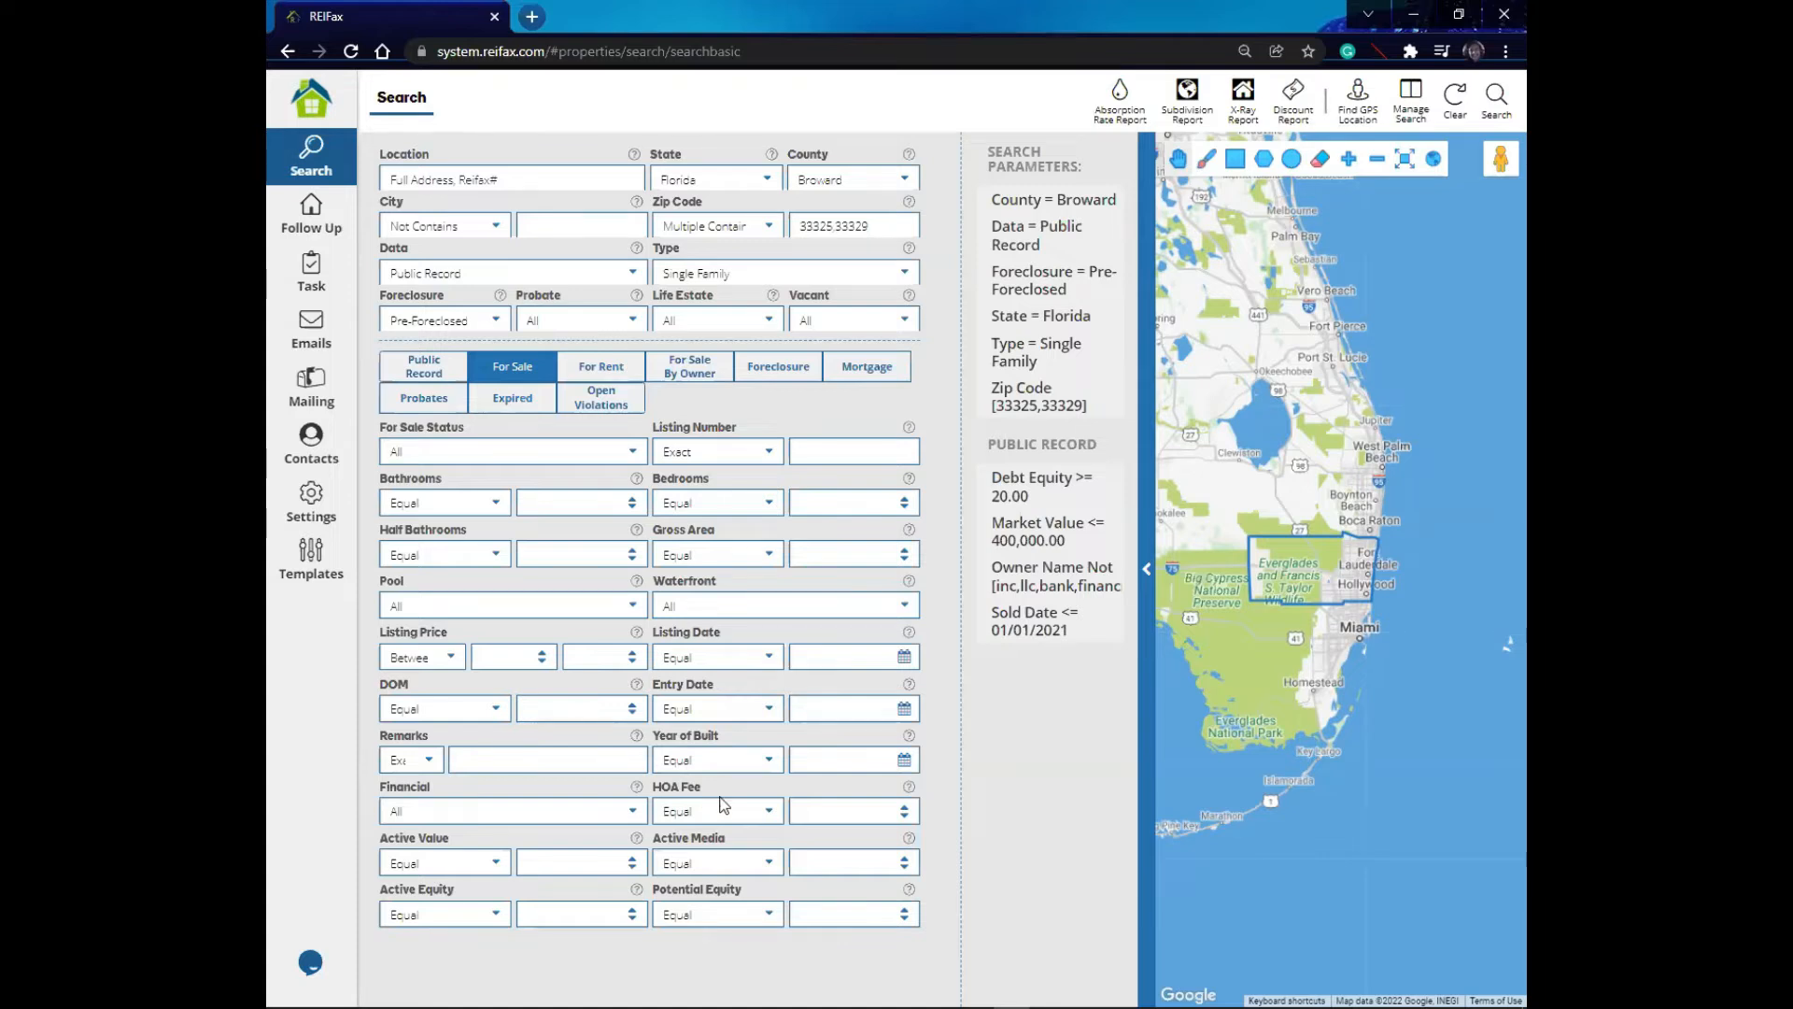
{"action": "left_click", "coordinate": [768, 810]}
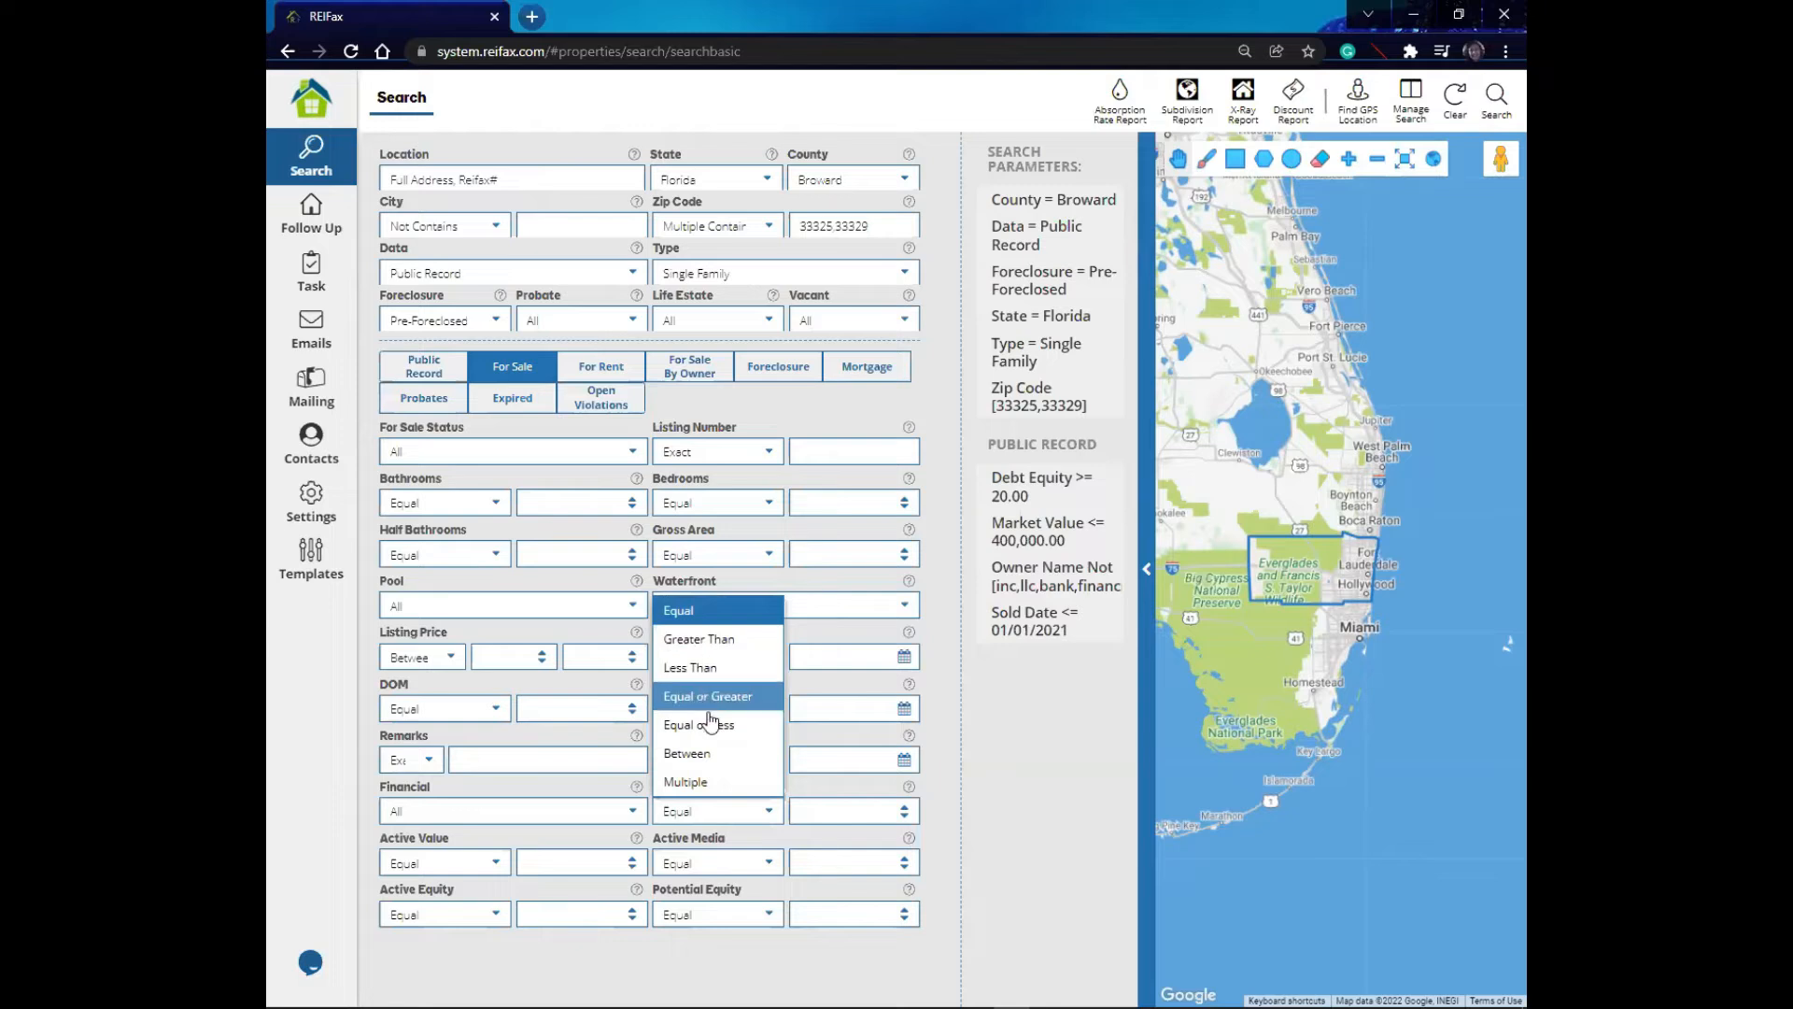
{"action": "left_click", "coordinate": [944, 587]}
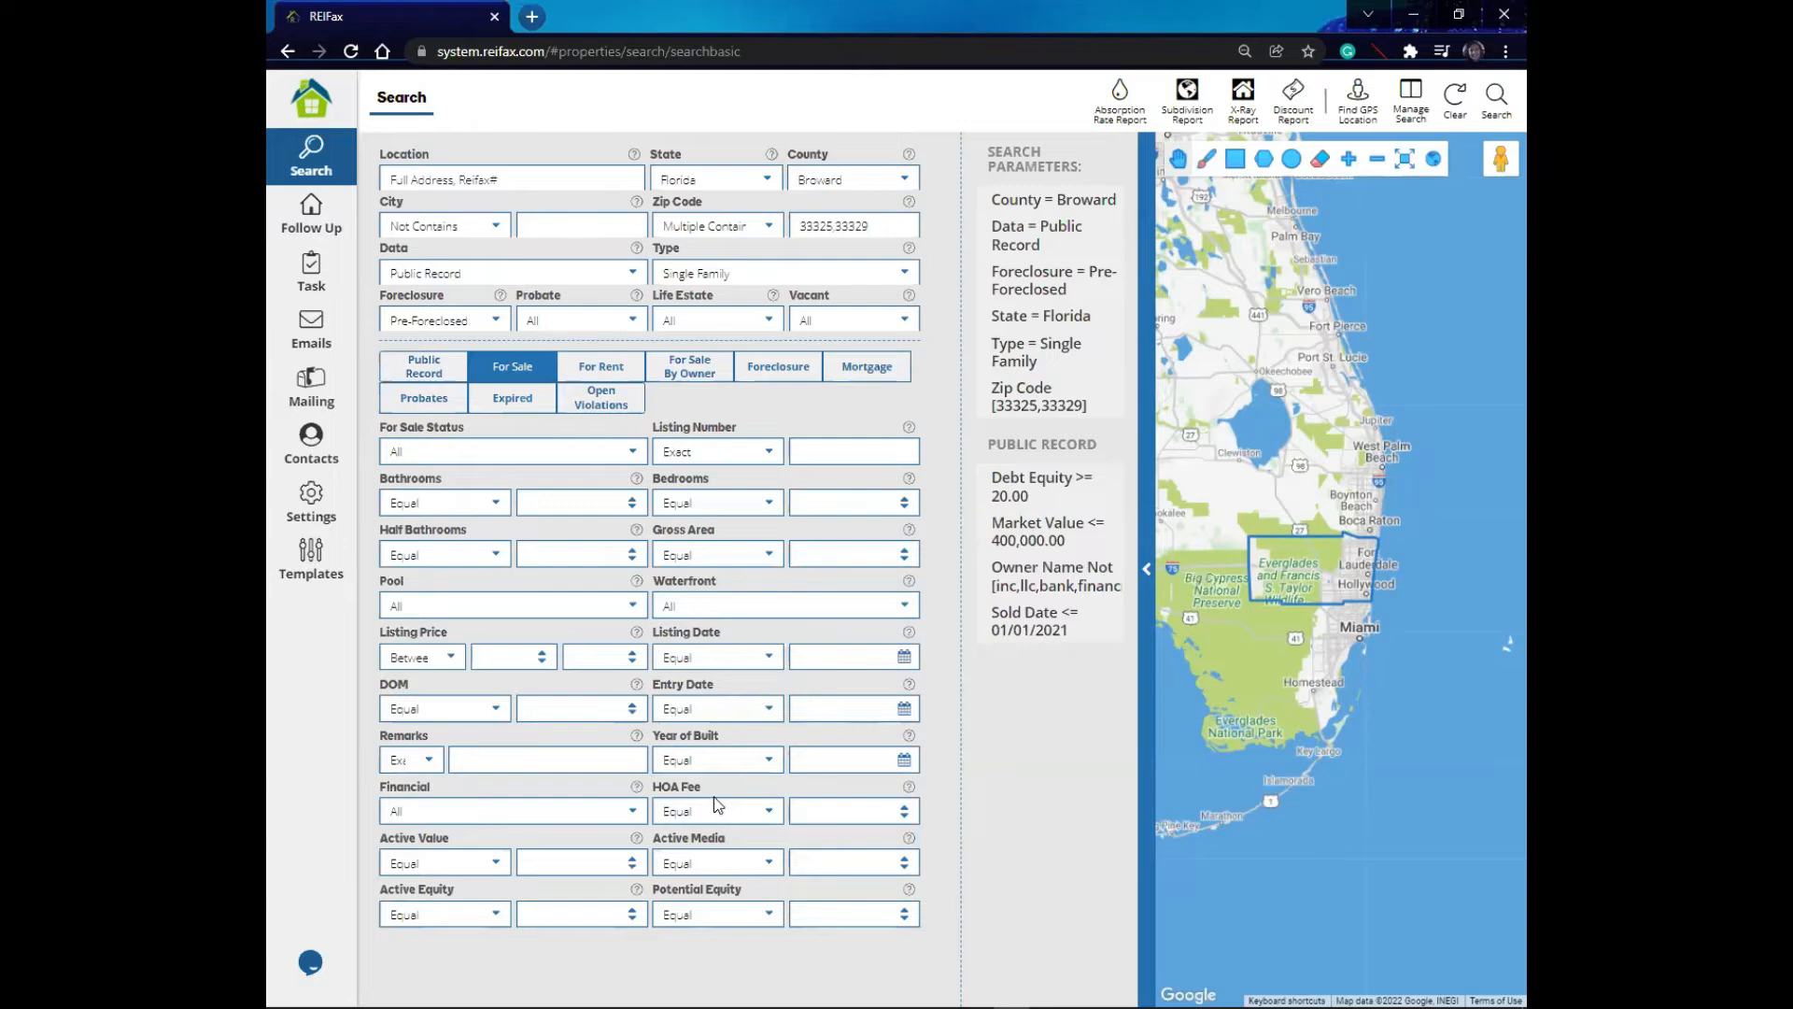
- Browse the For Rent, For Sale By Owner and Foreclosure filter sets
{"action": "left_click", "coordinate": [613, 374]}
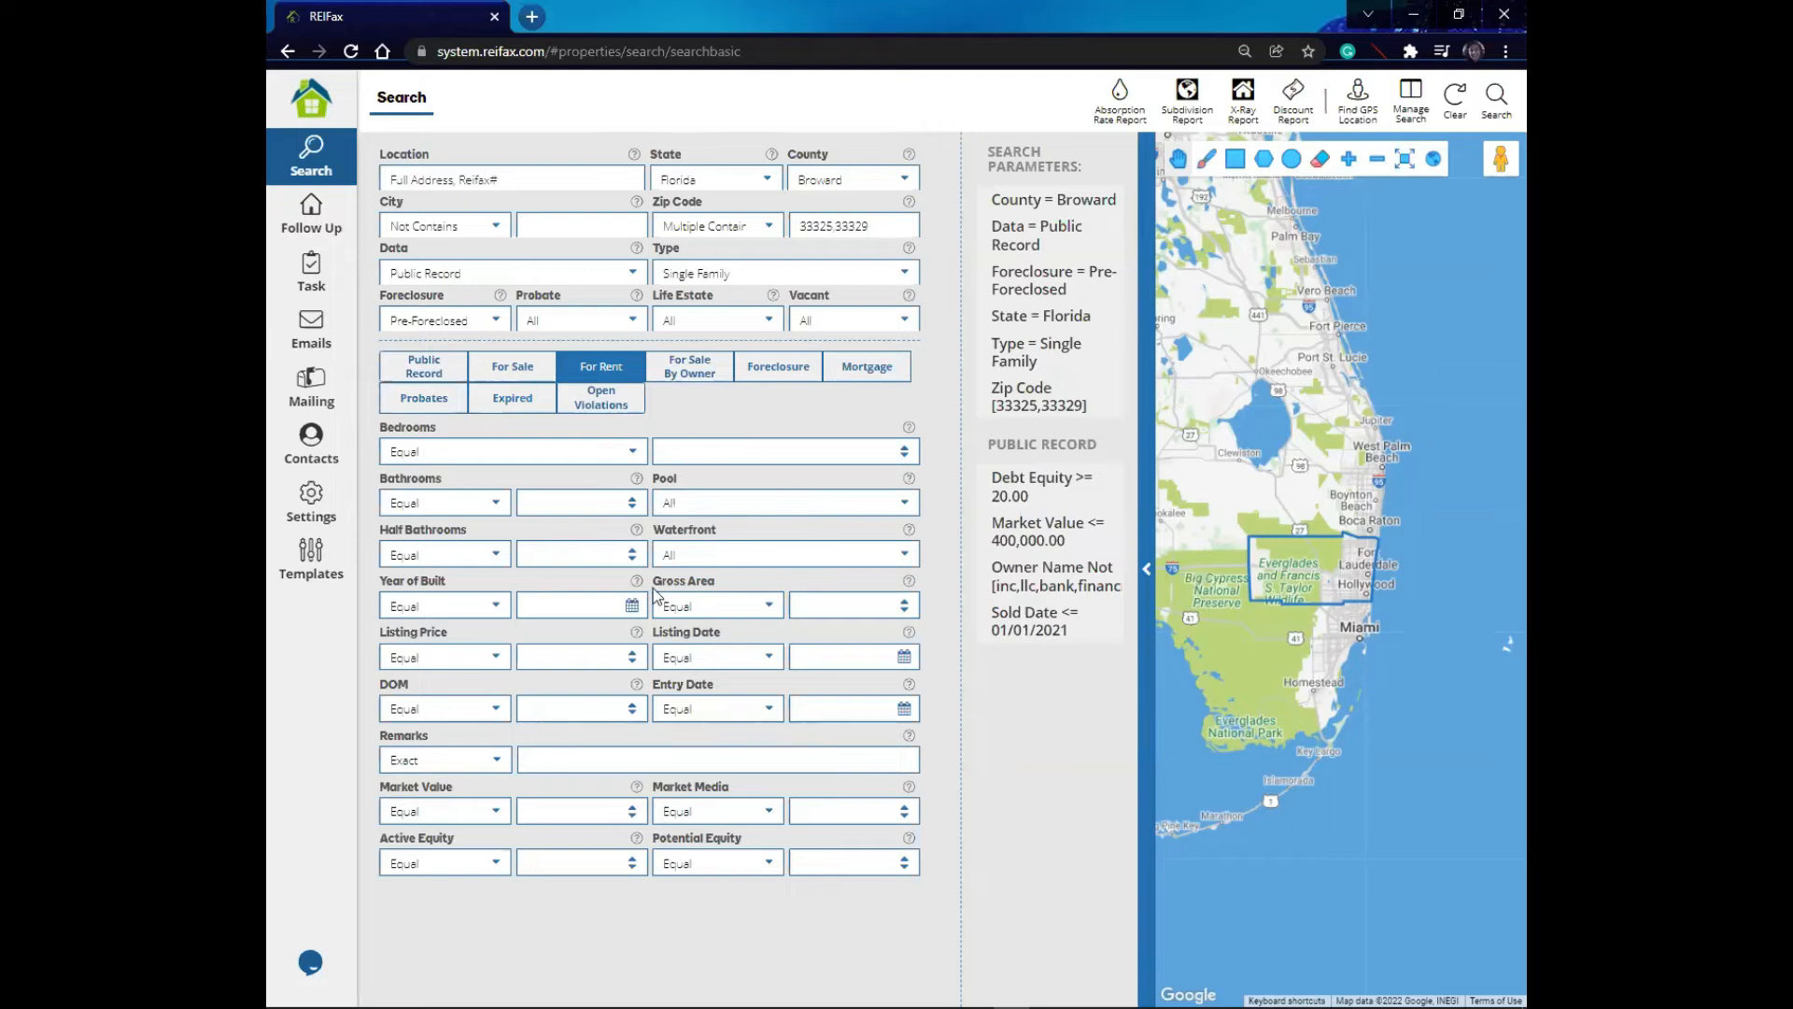
{"action": "left_click", "coordinate": [699, 370]}
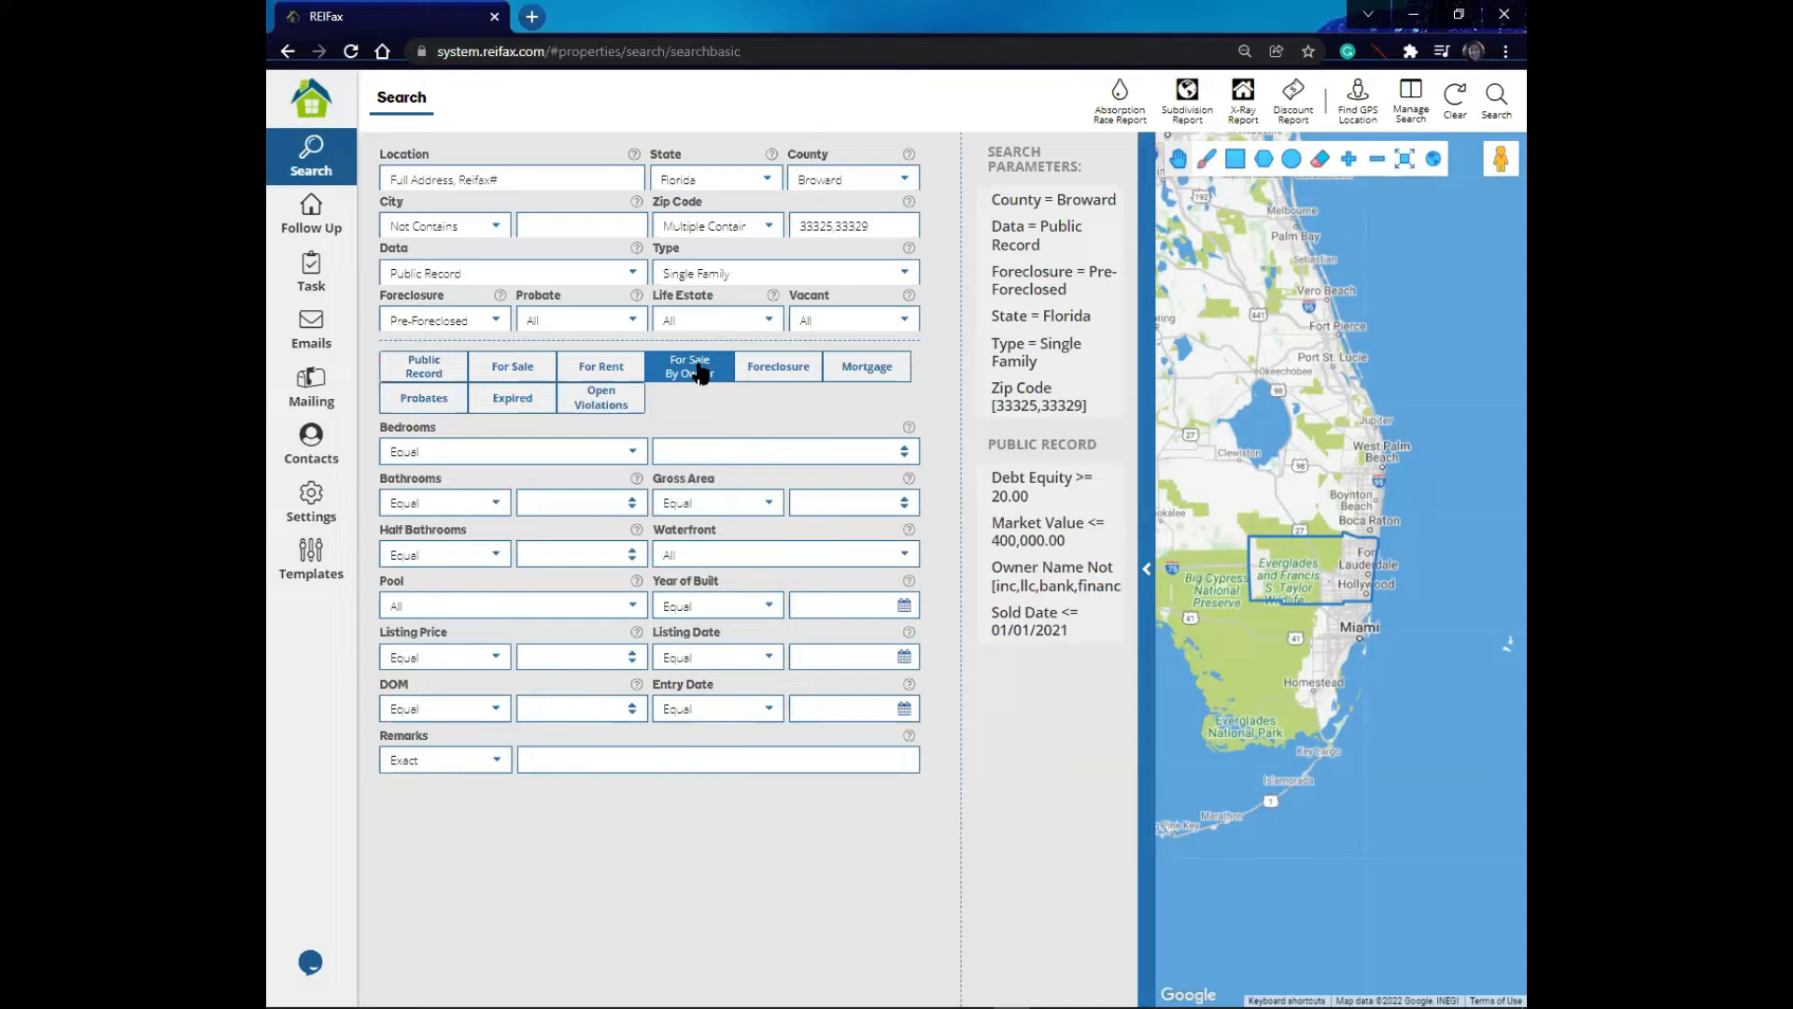
{"action": "left_click", "coordinate": [754, 371]}
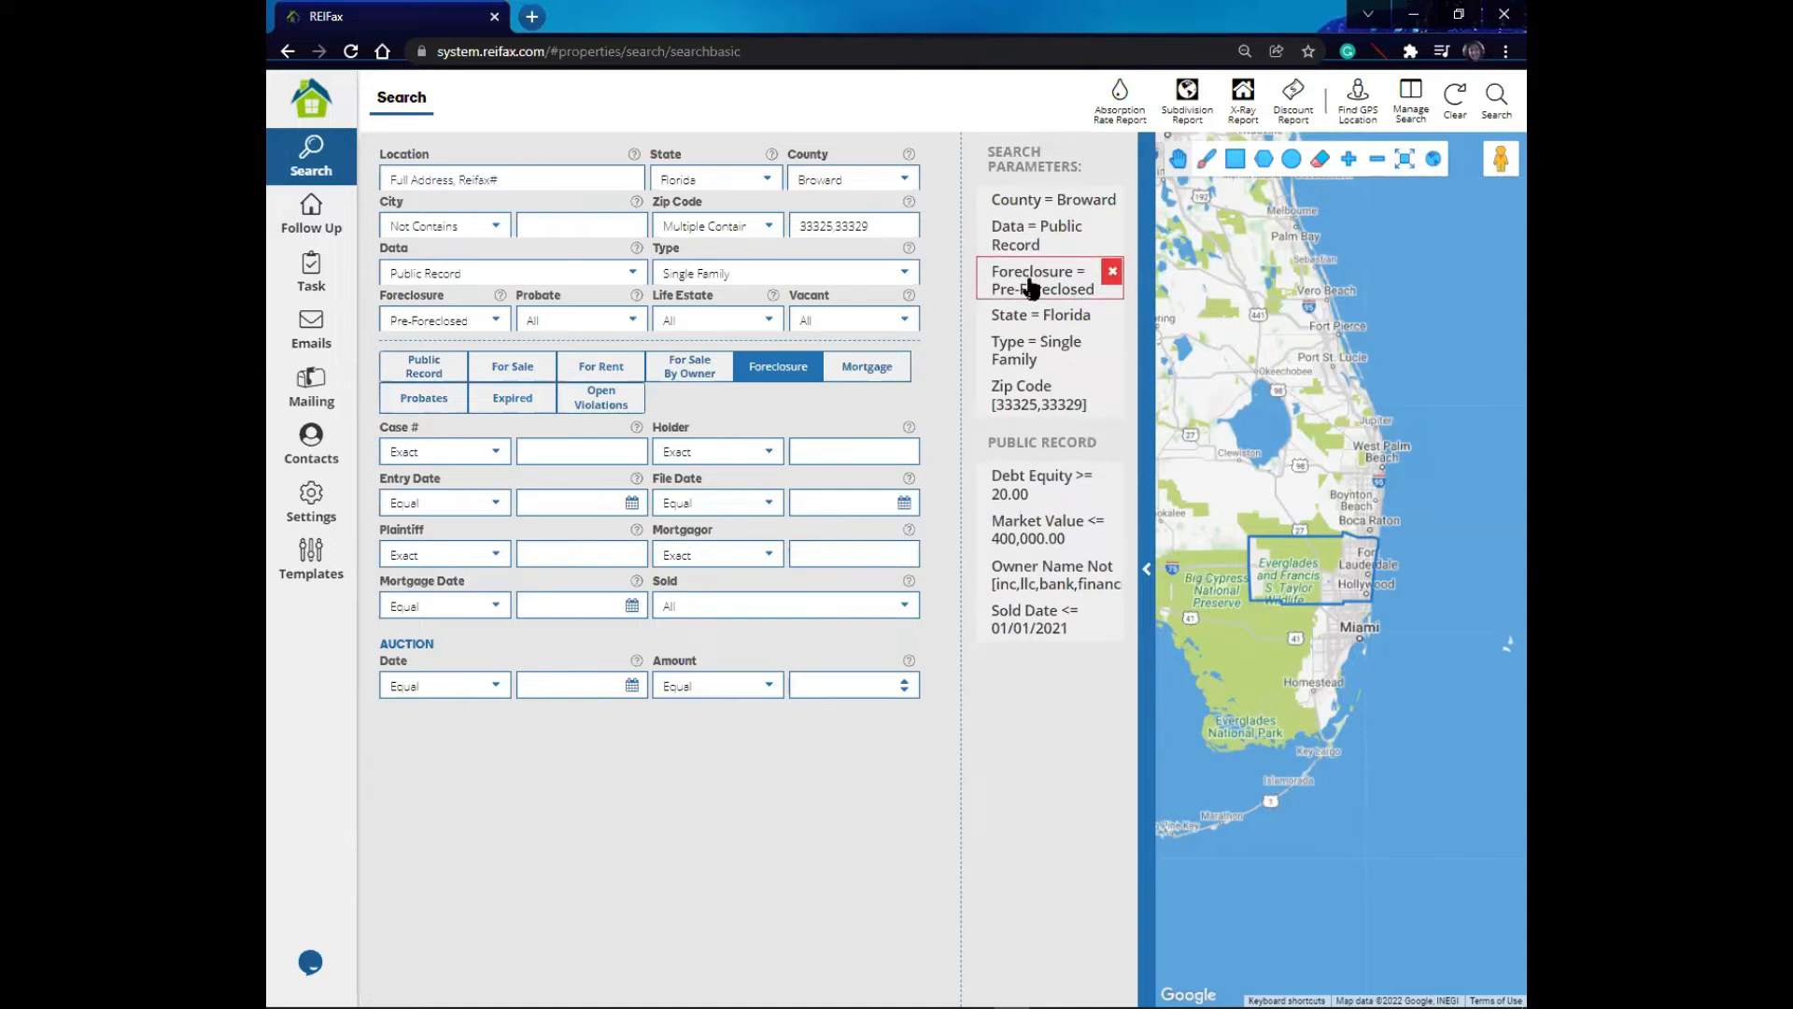
- Set the Auction Date condition to Between and review the date picker and Amount condition options
{"action": "left_click", "coordinate": [498, 688]}
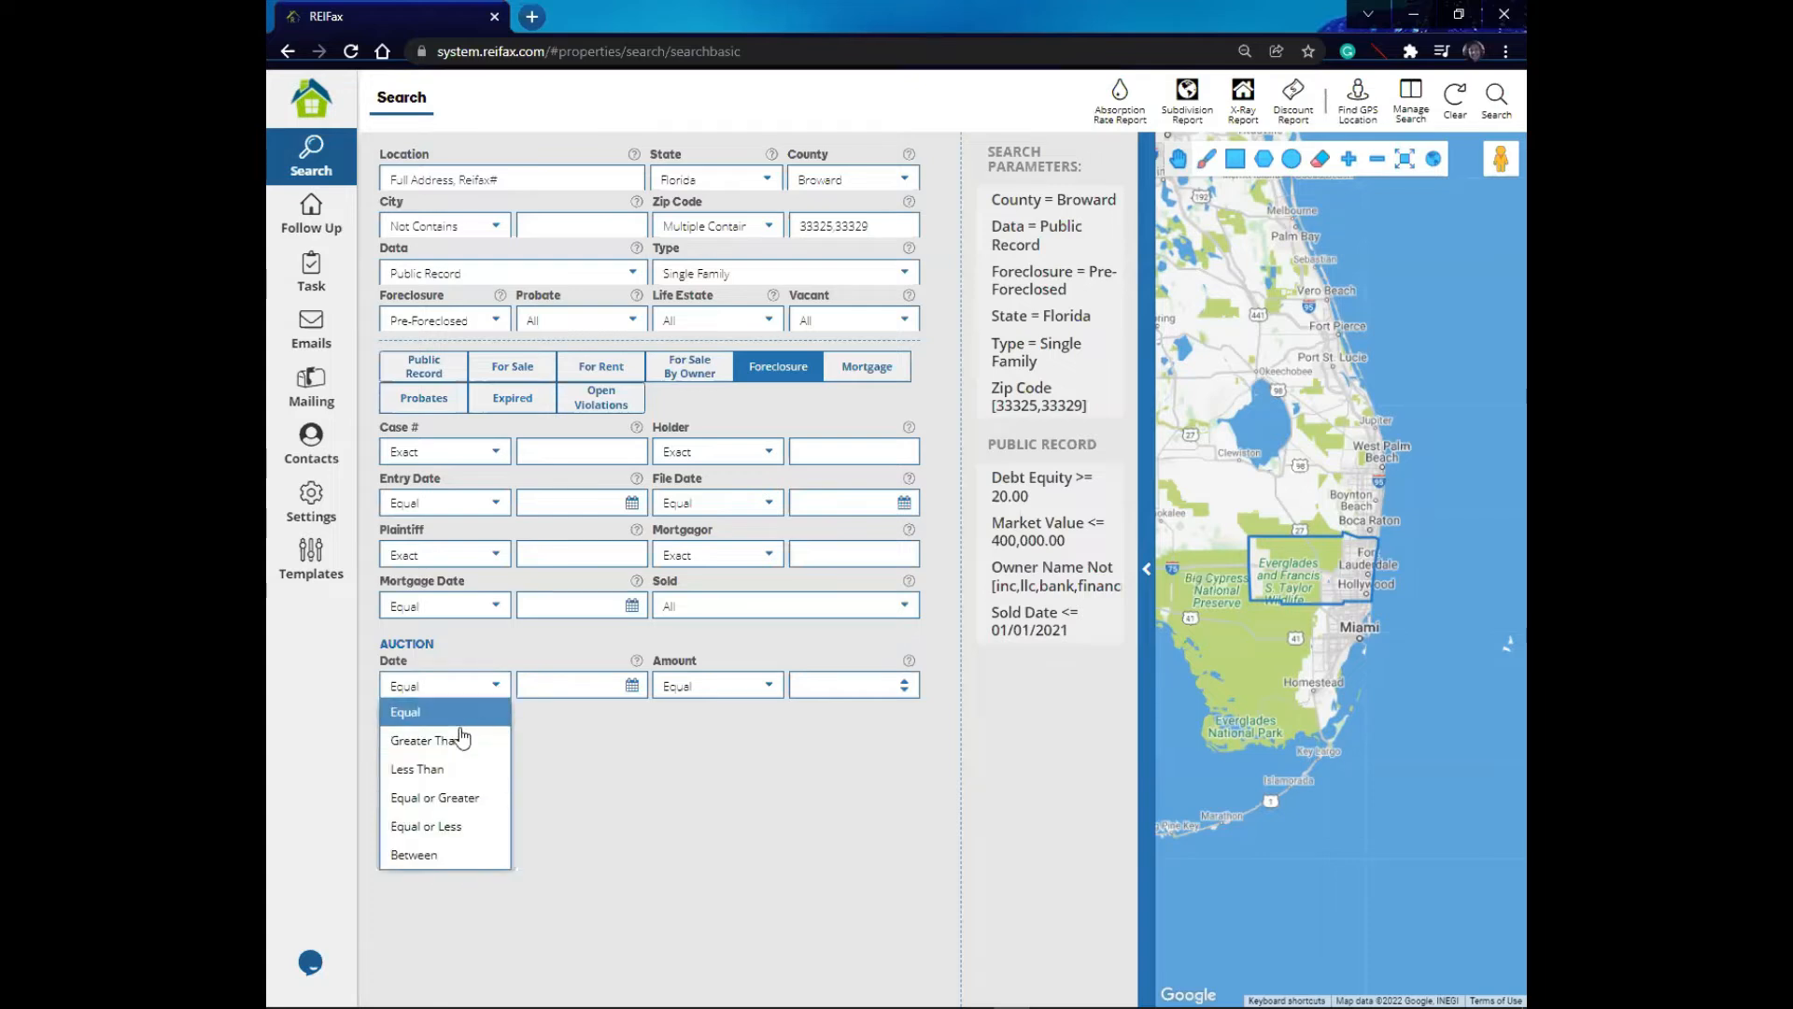
{"action": "left_click", "coordinate": [440, 855]}
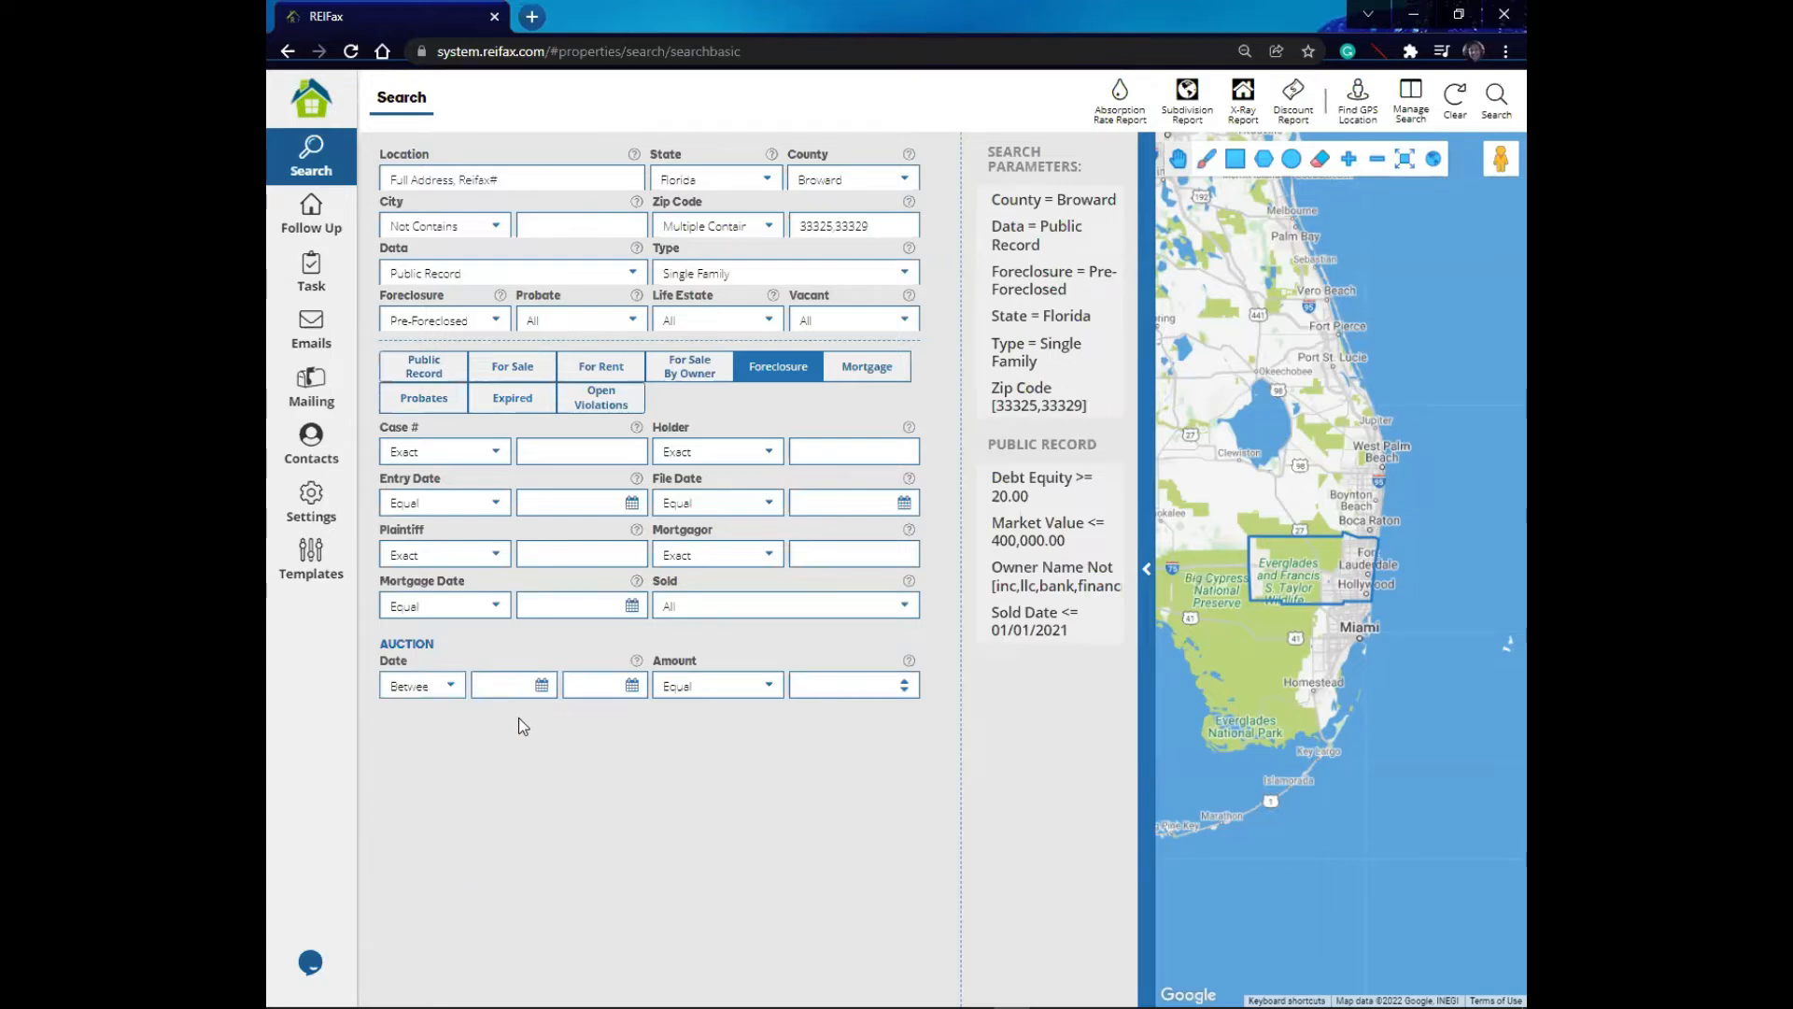
{"action": "left_click", "coordinate": [541, 687]}
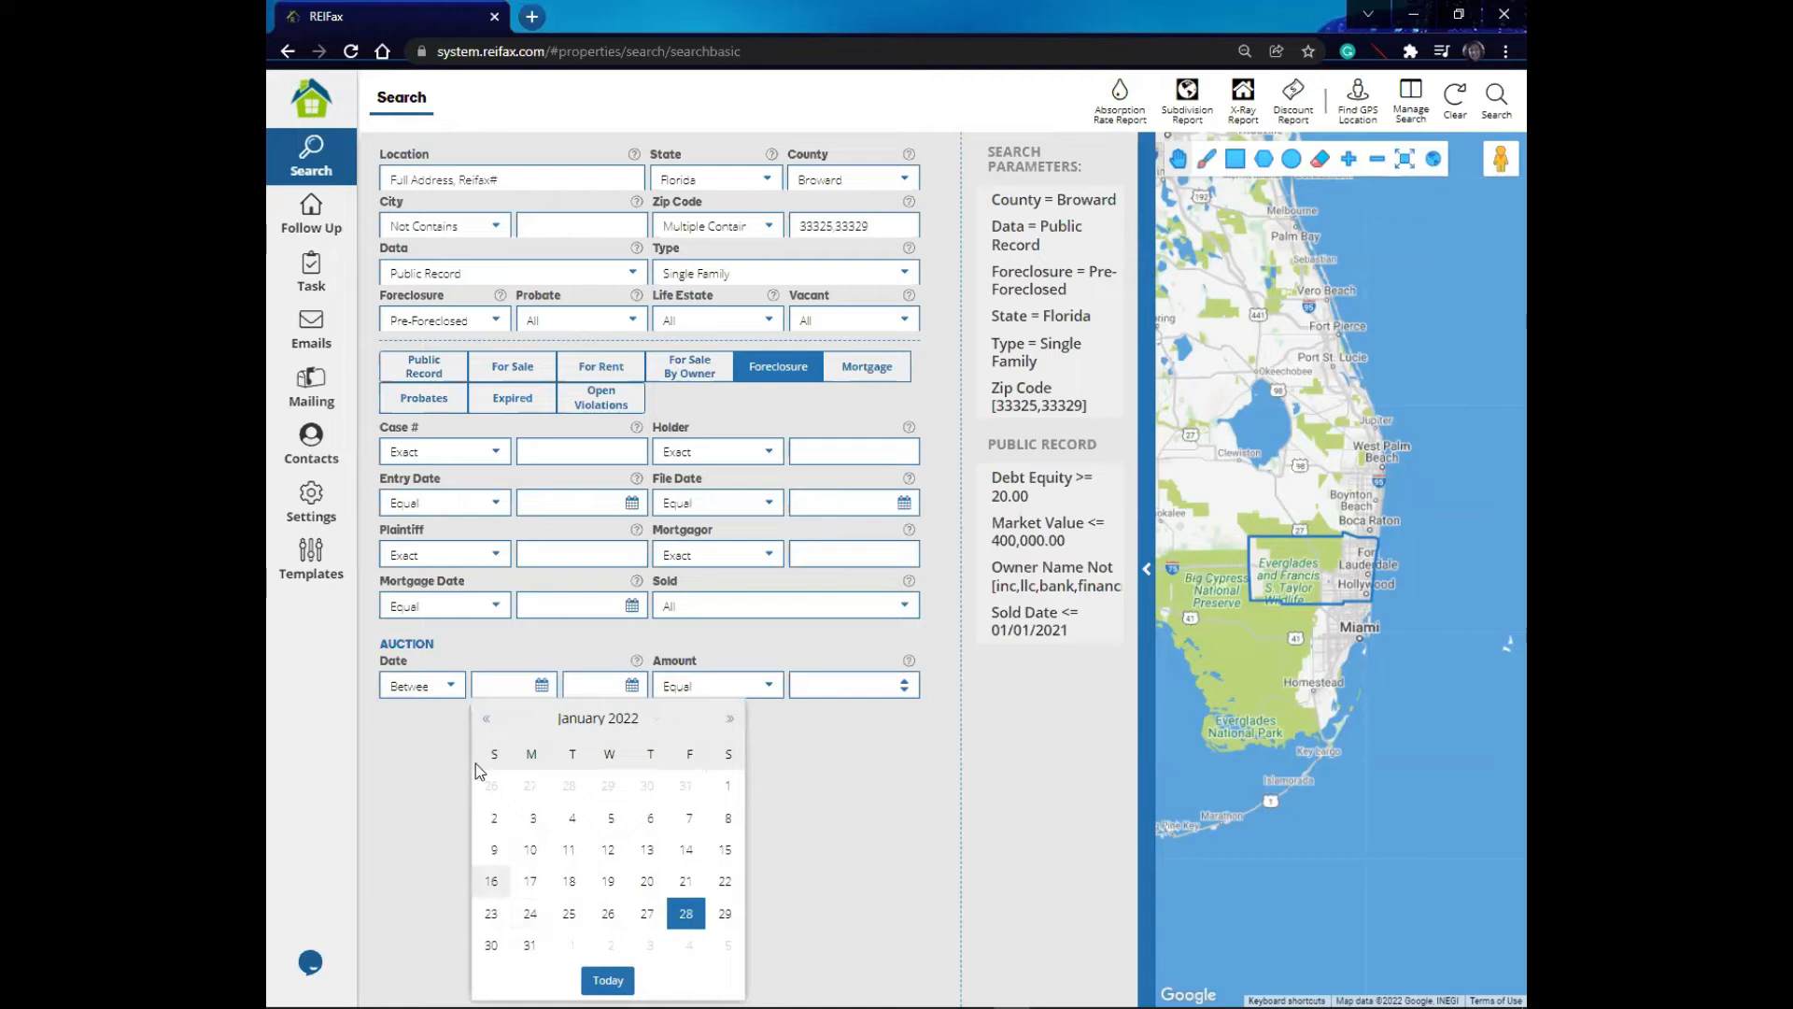
{"action": "left_click", "coordinate": [448, 686]}
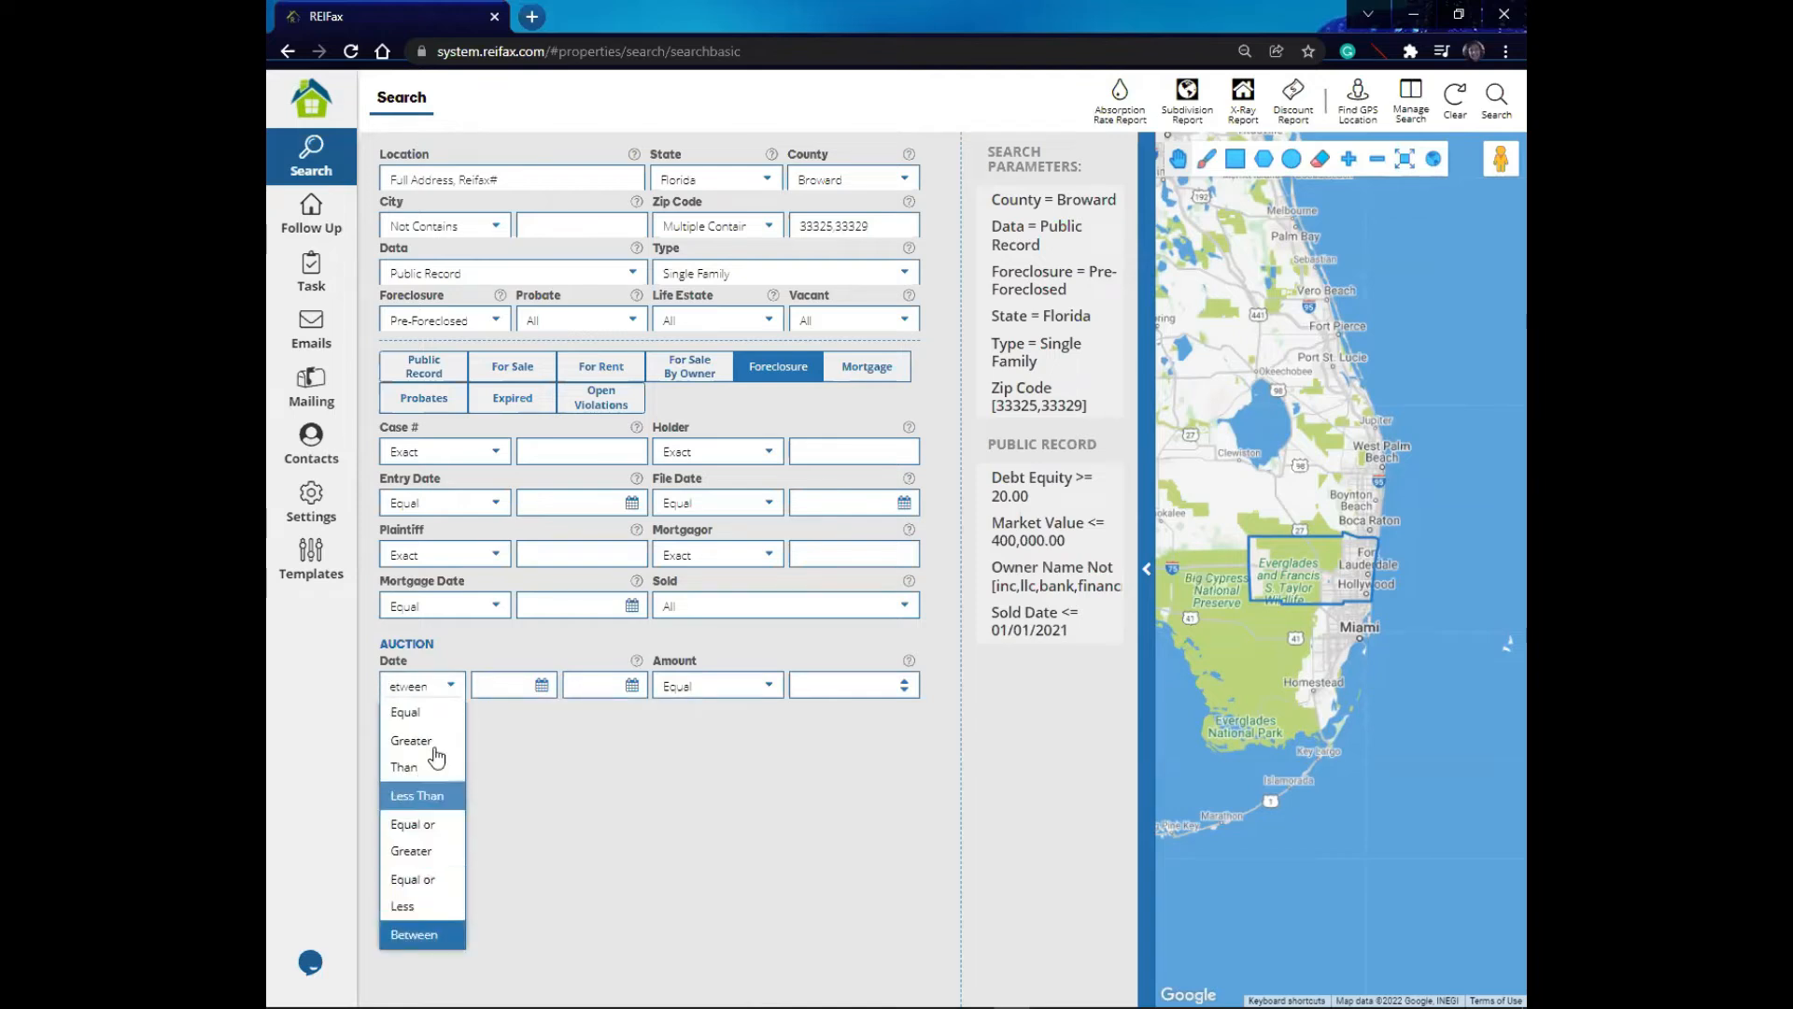
{"action": "left_click", "coordinate": [624, 754]}
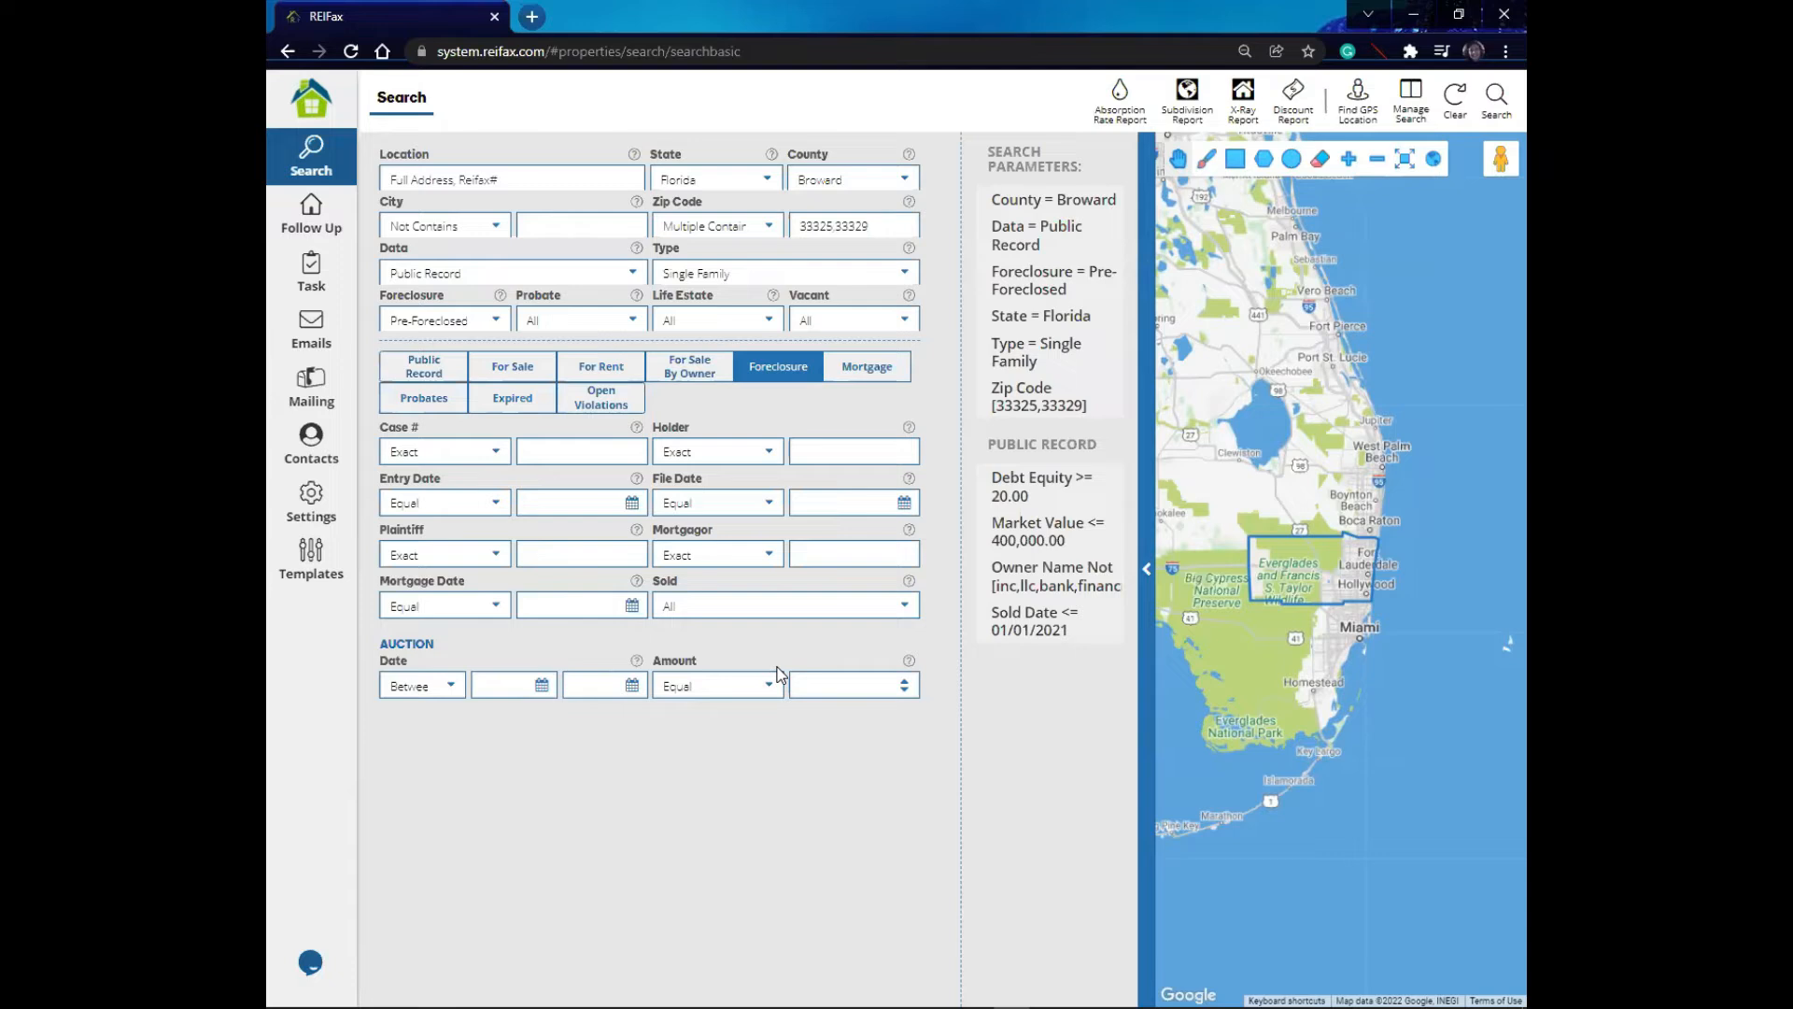
{"action": "left_click", "coordinate": [768, 690]}
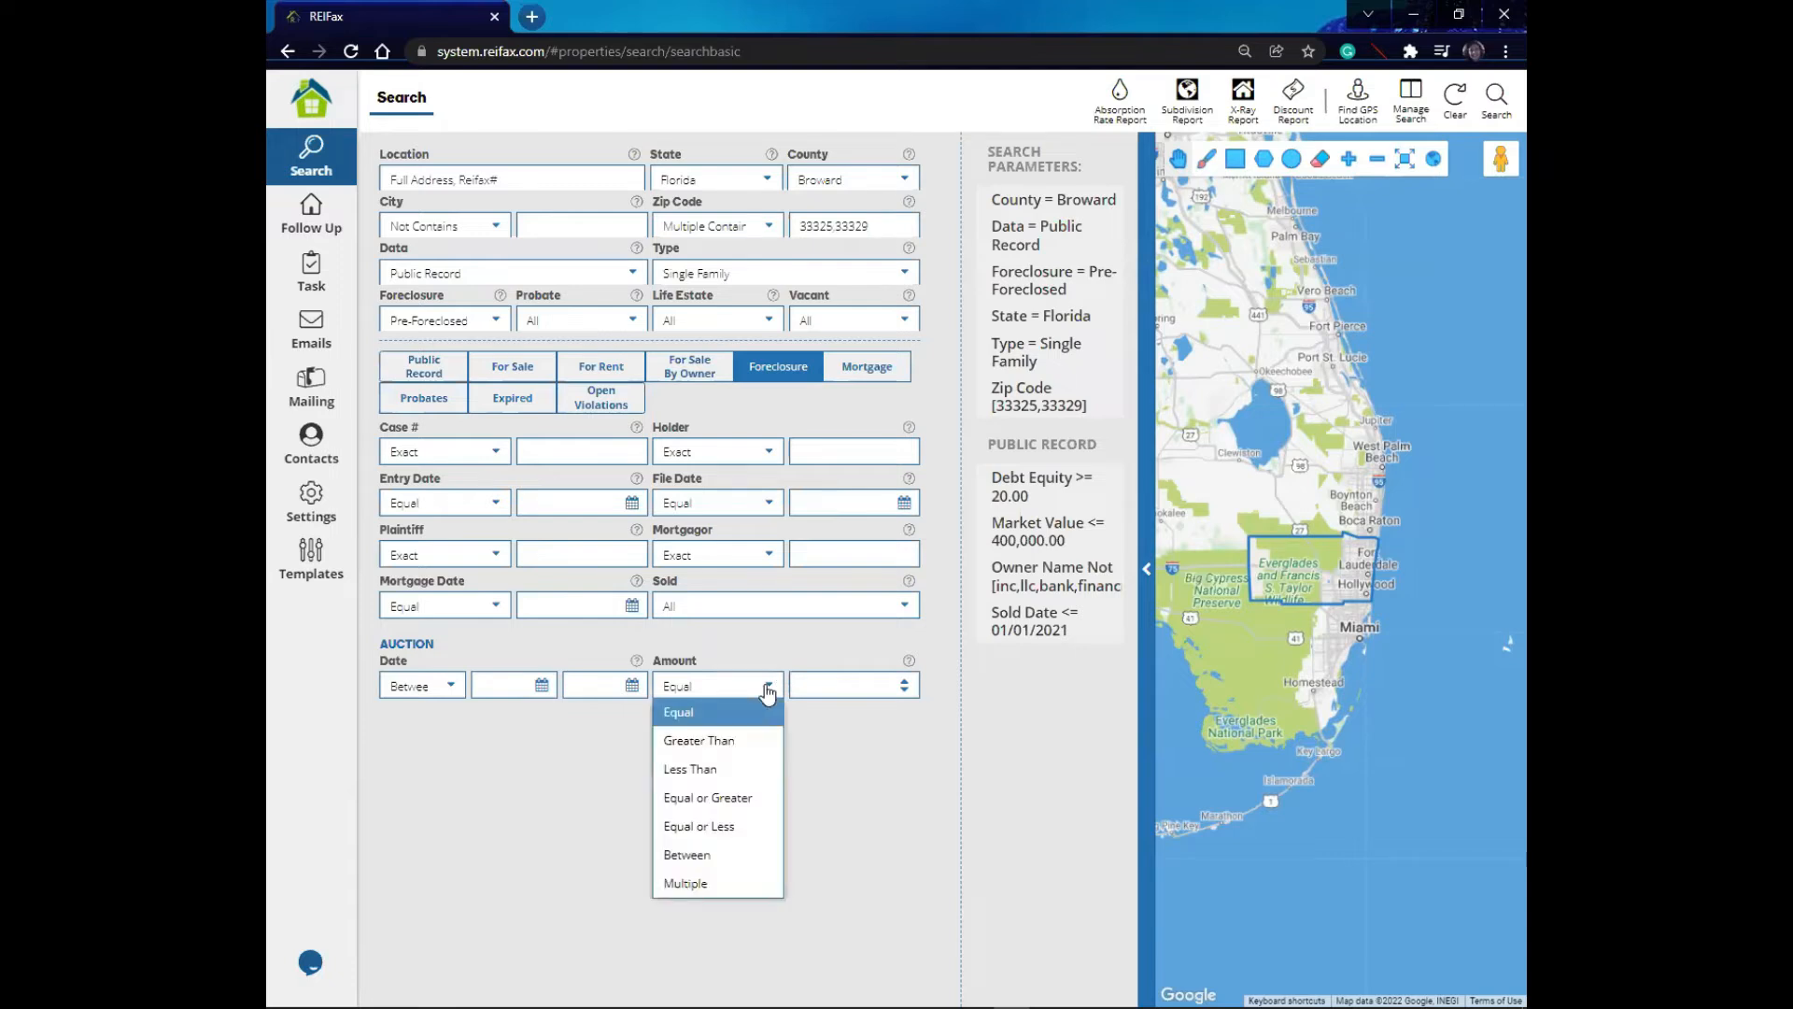
{"action": "left_click", "coordinate": [808, 738]}
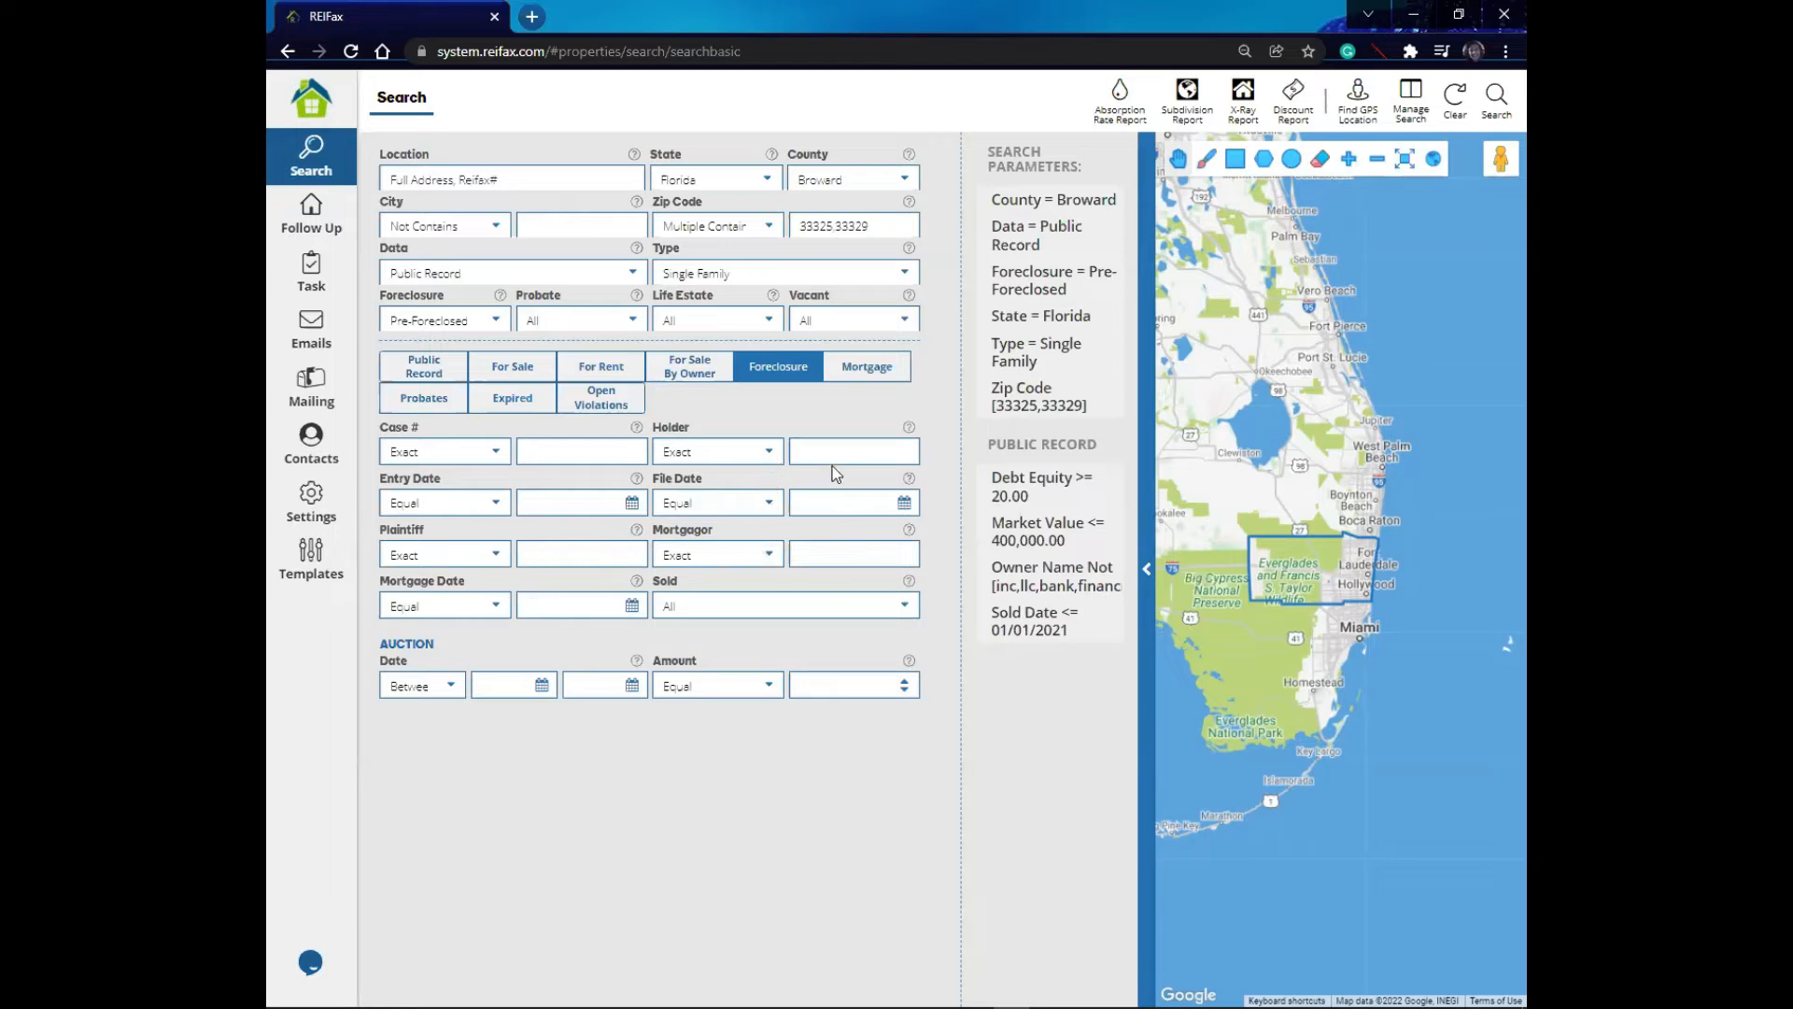
- Browse the Mortgage, Probates, Expired and Open Violations filter sets
{"action": "left_click", "coordinate": [872, 373]}
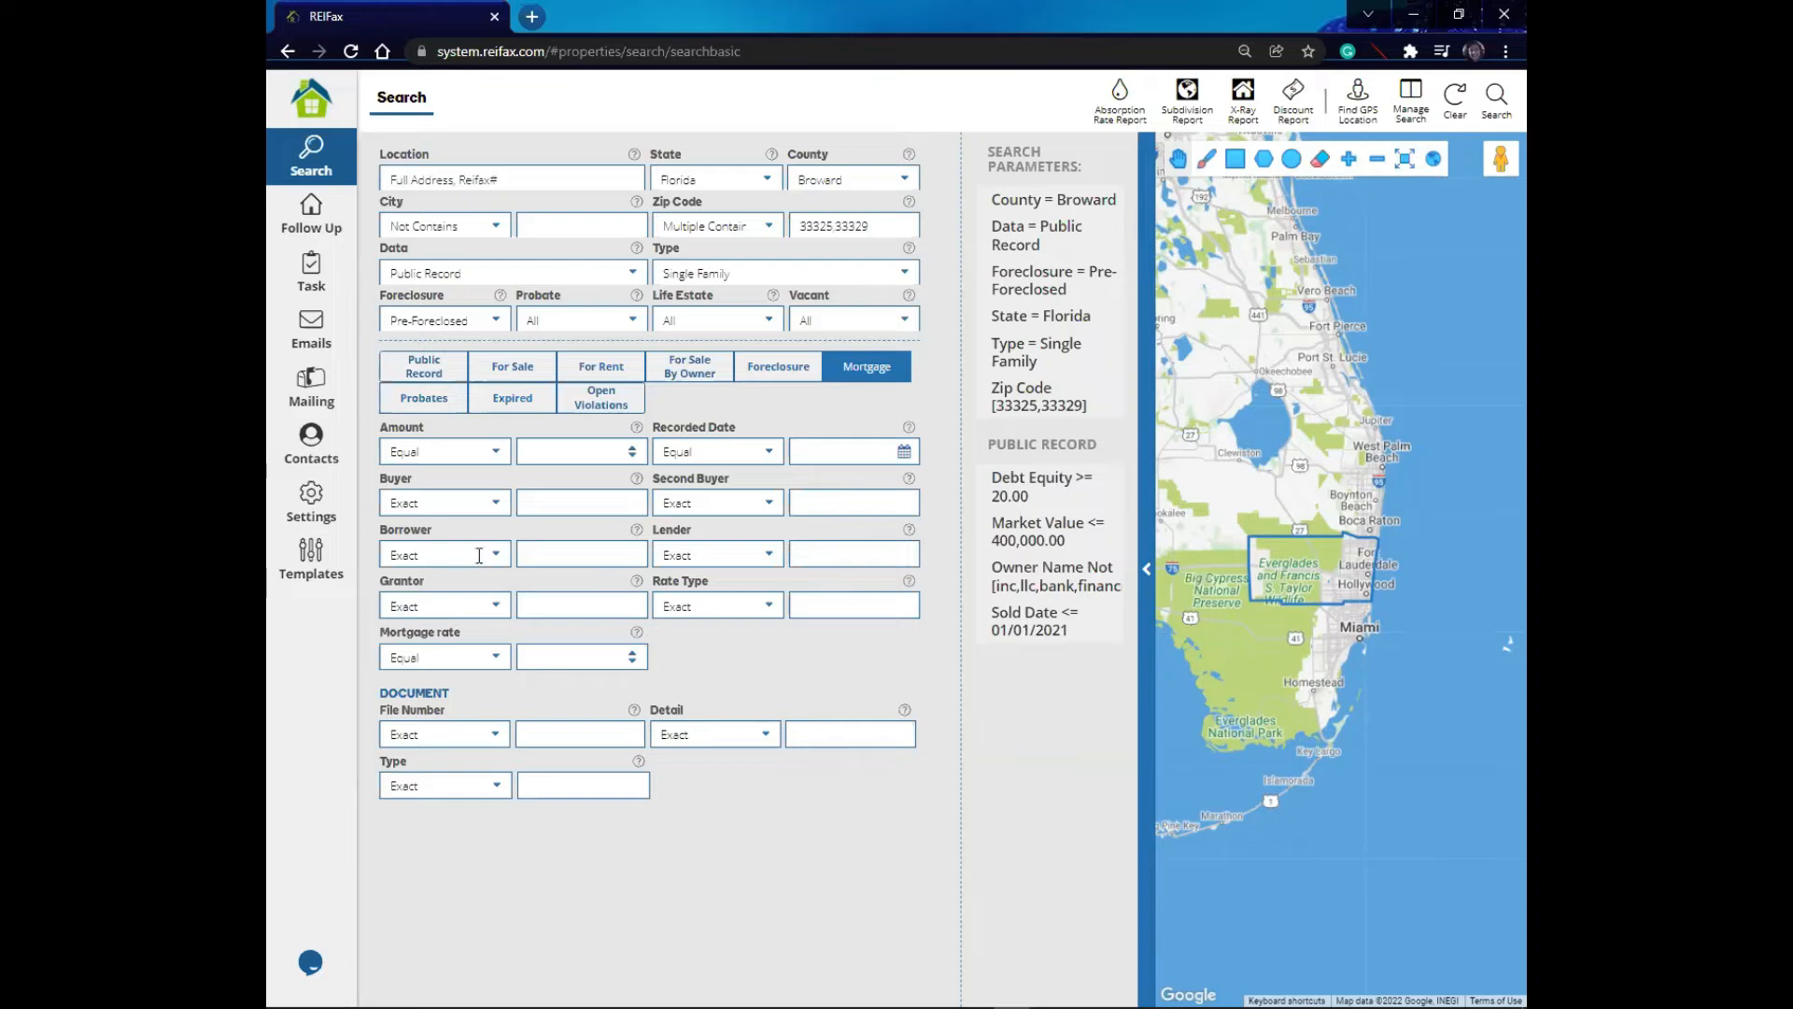
{"action": "left_click", "coordinate": [426, 399]}
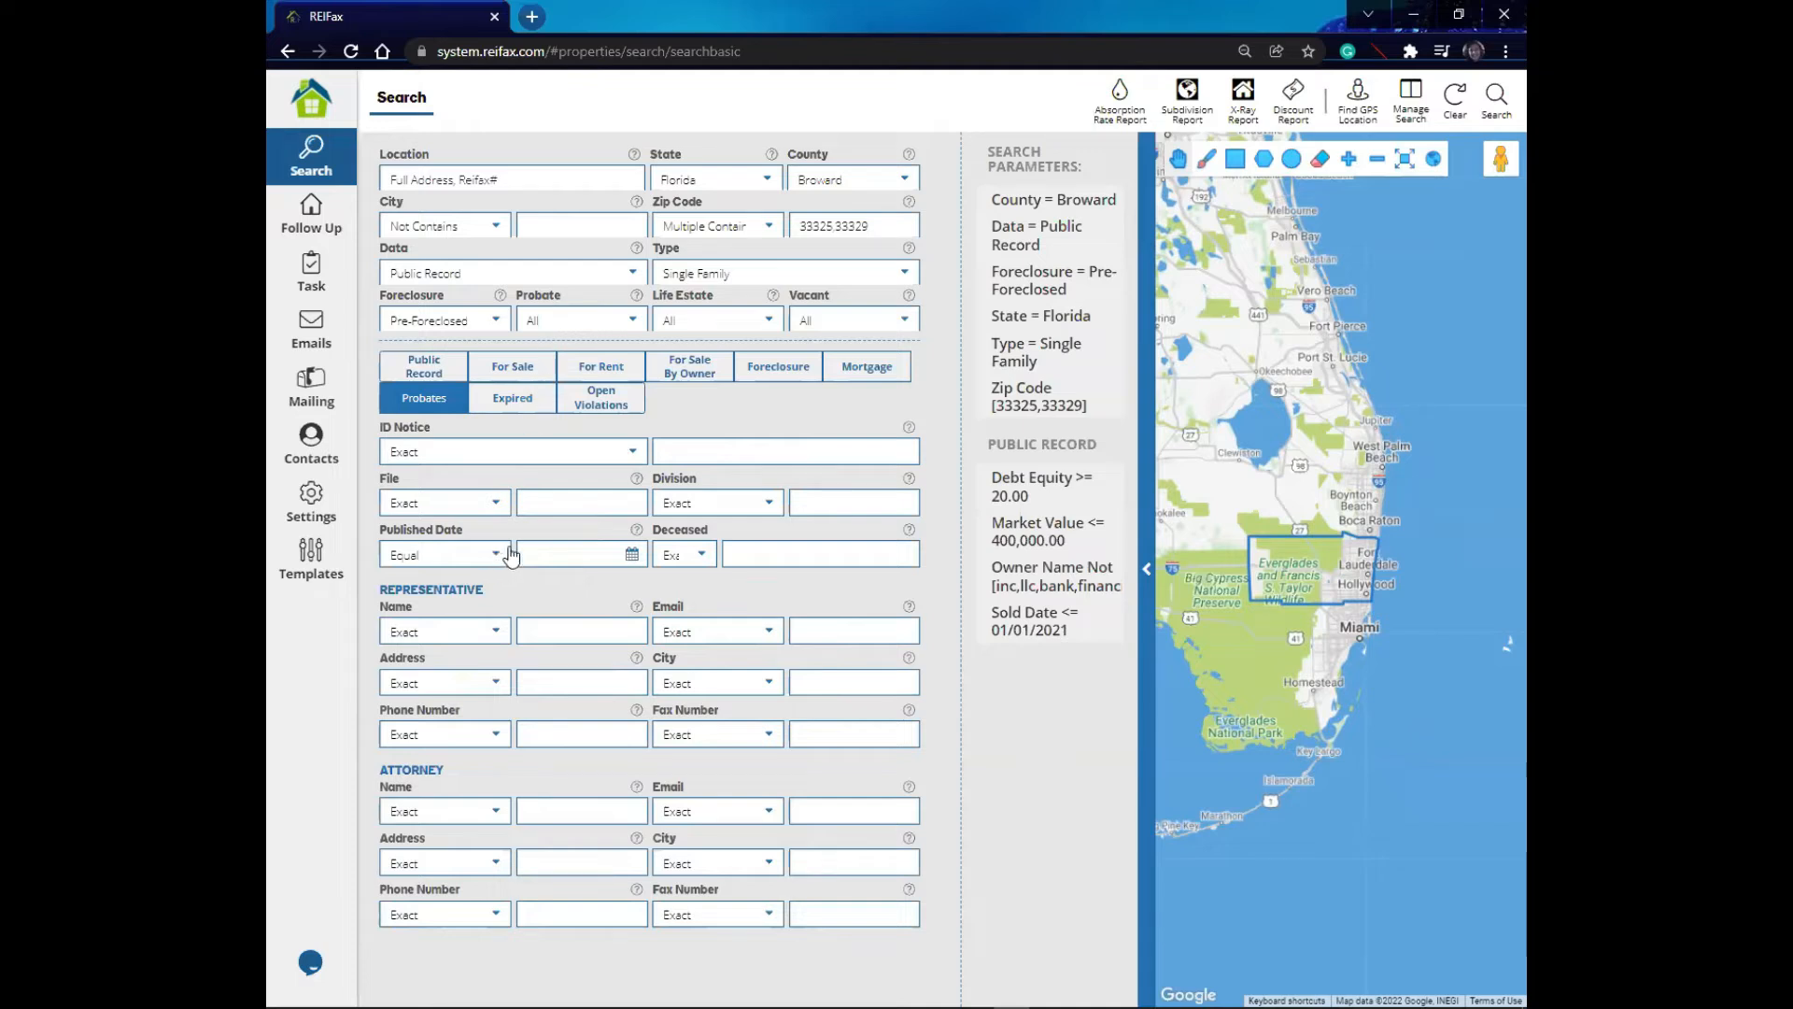
{"action": "left_click", "coordinate": [632, 554]}
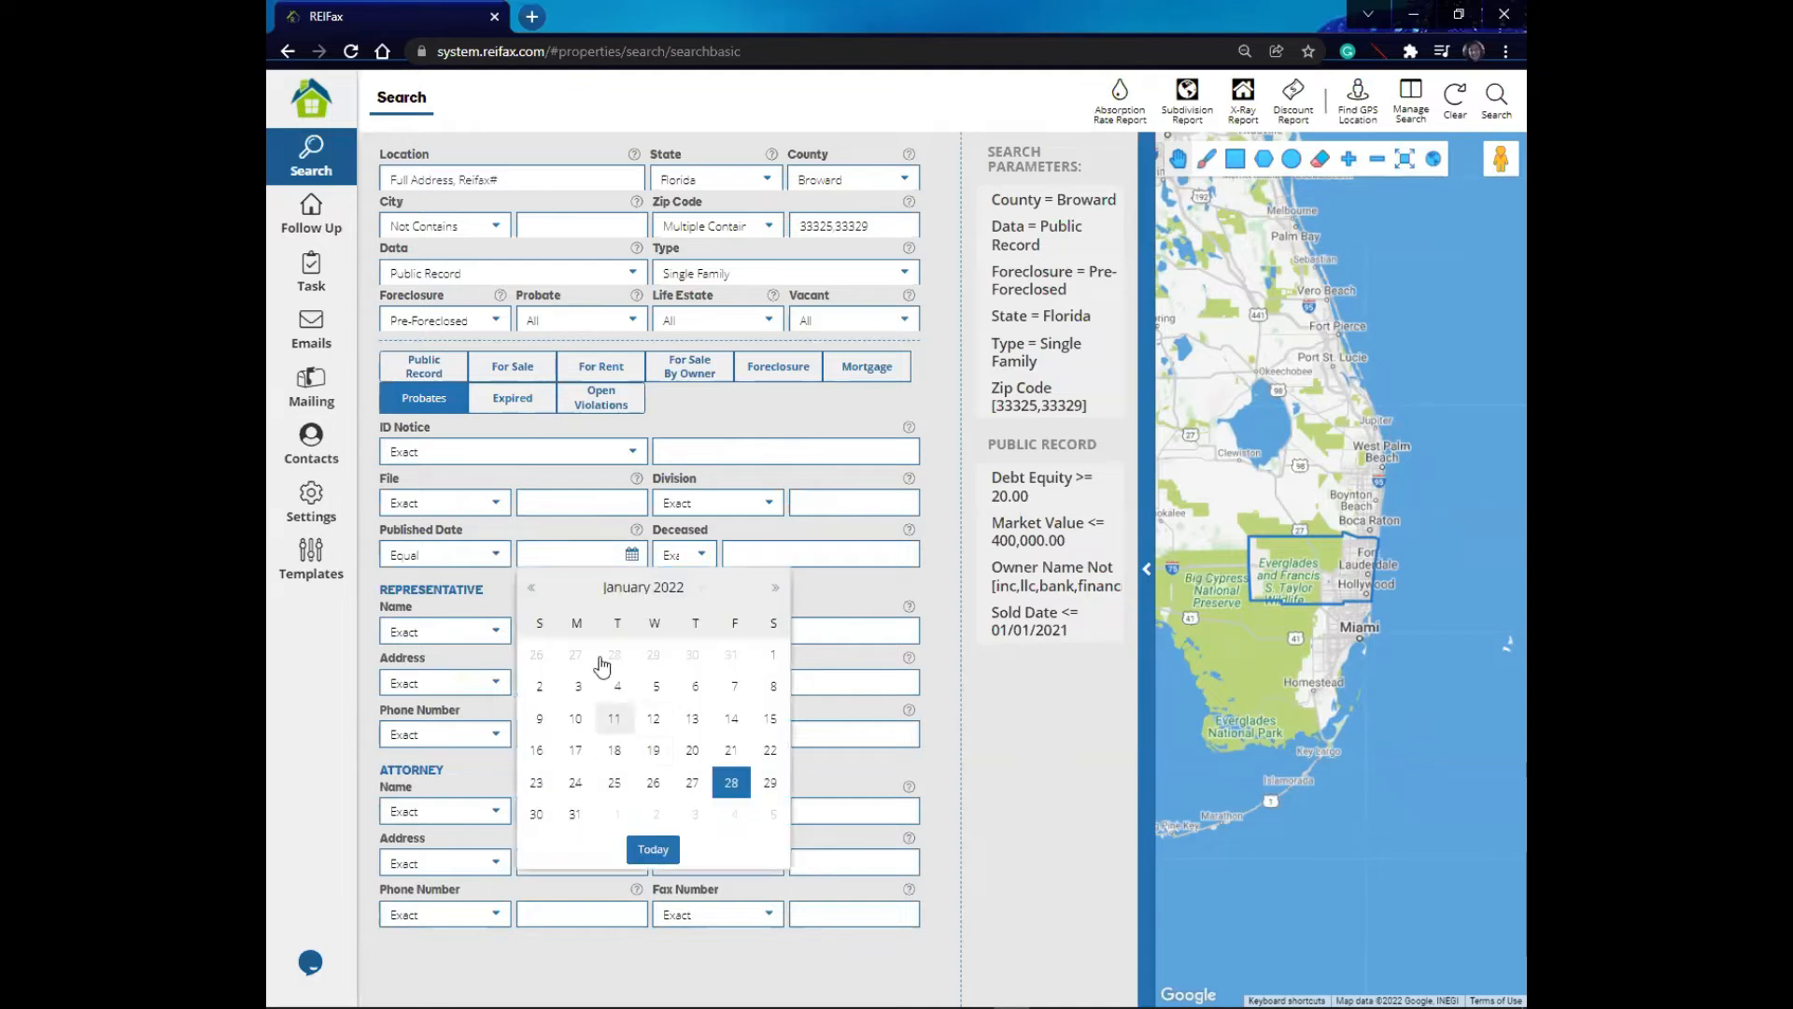
{"action": "left_click", "coordinate": [570, 531]}
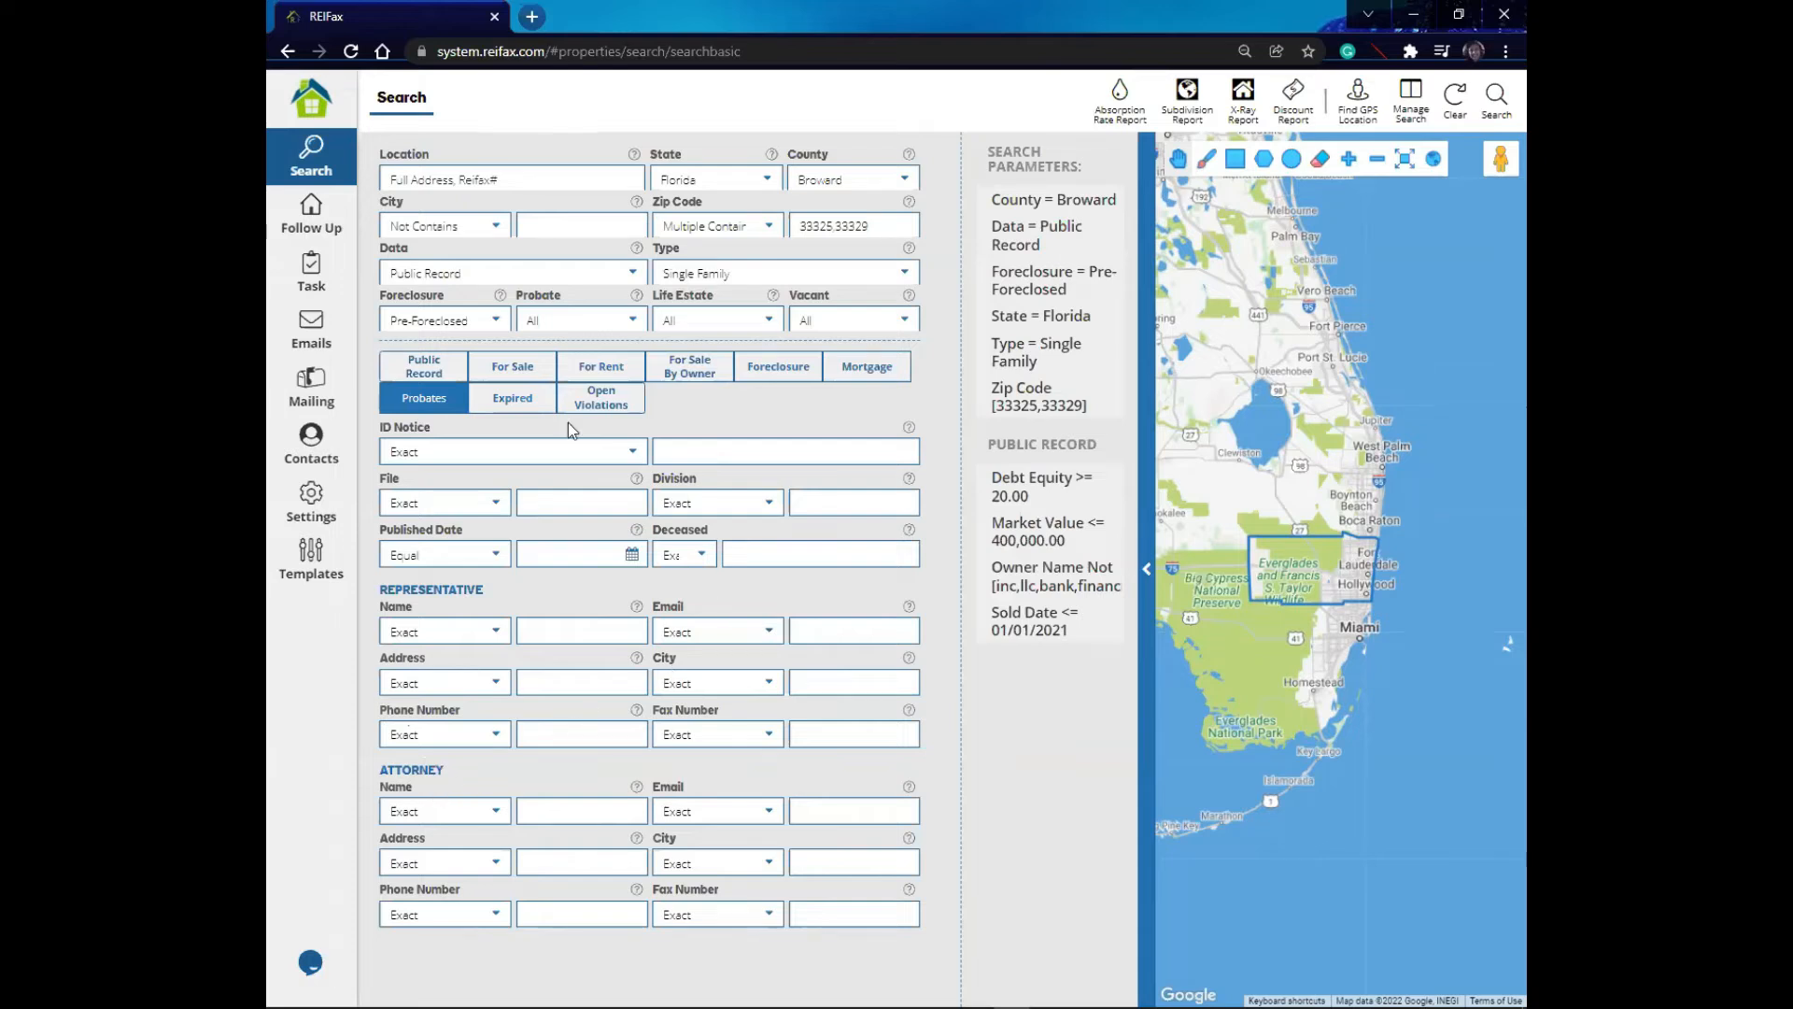
{"action": "left_click", "coordinate": [517, 401]}
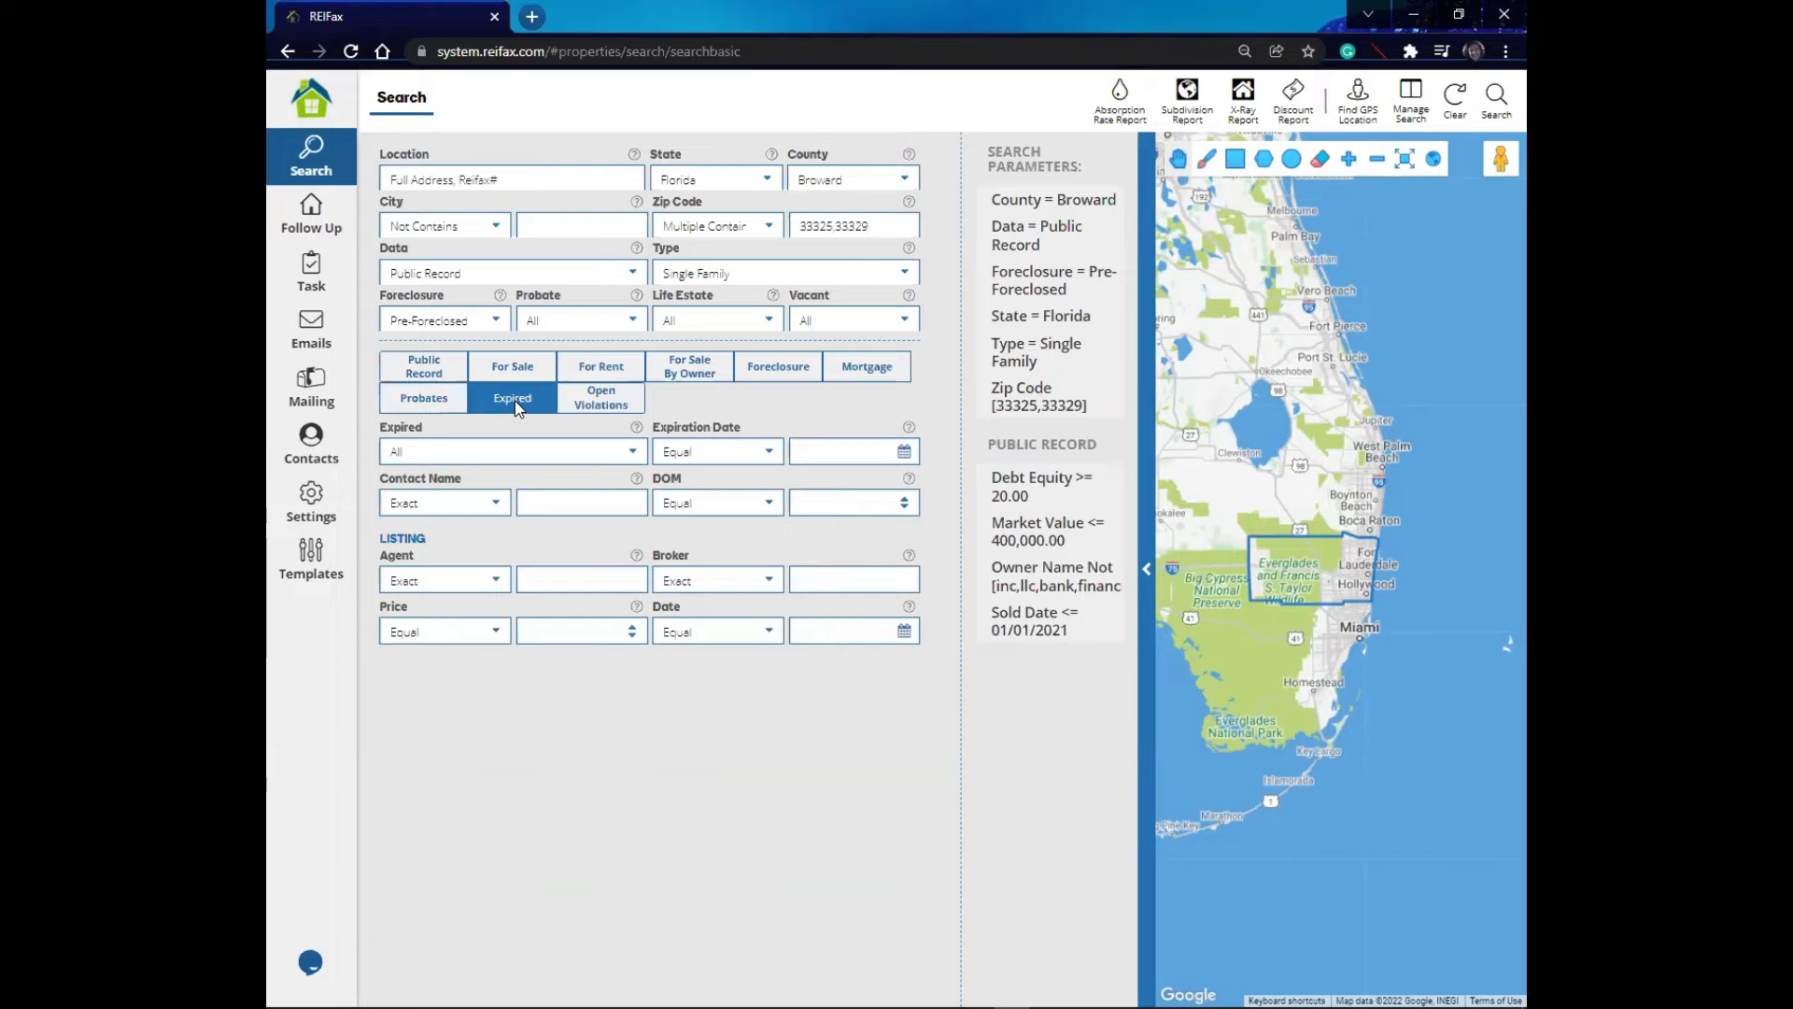
{"action": "left_click", "coordinate": [607, 400]}
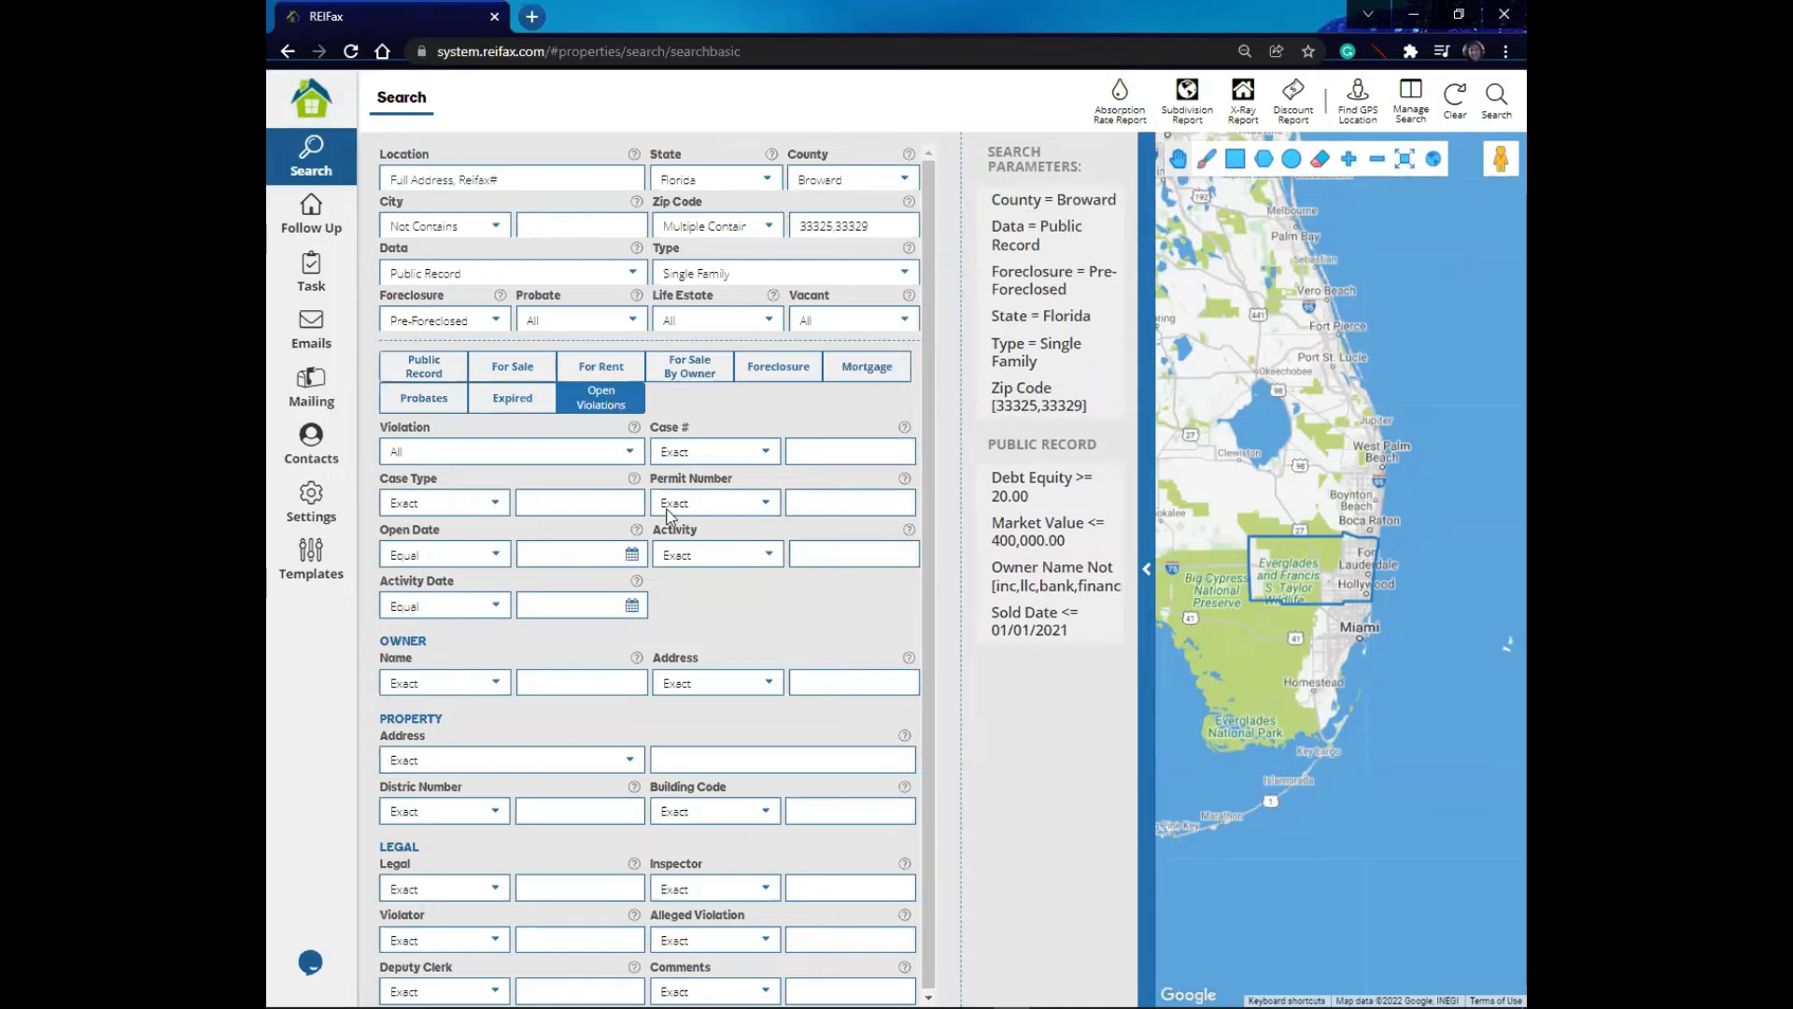
- Run the property search with the current parameters
{"action": "mouse_move", "coordinate": [1076, 202]}
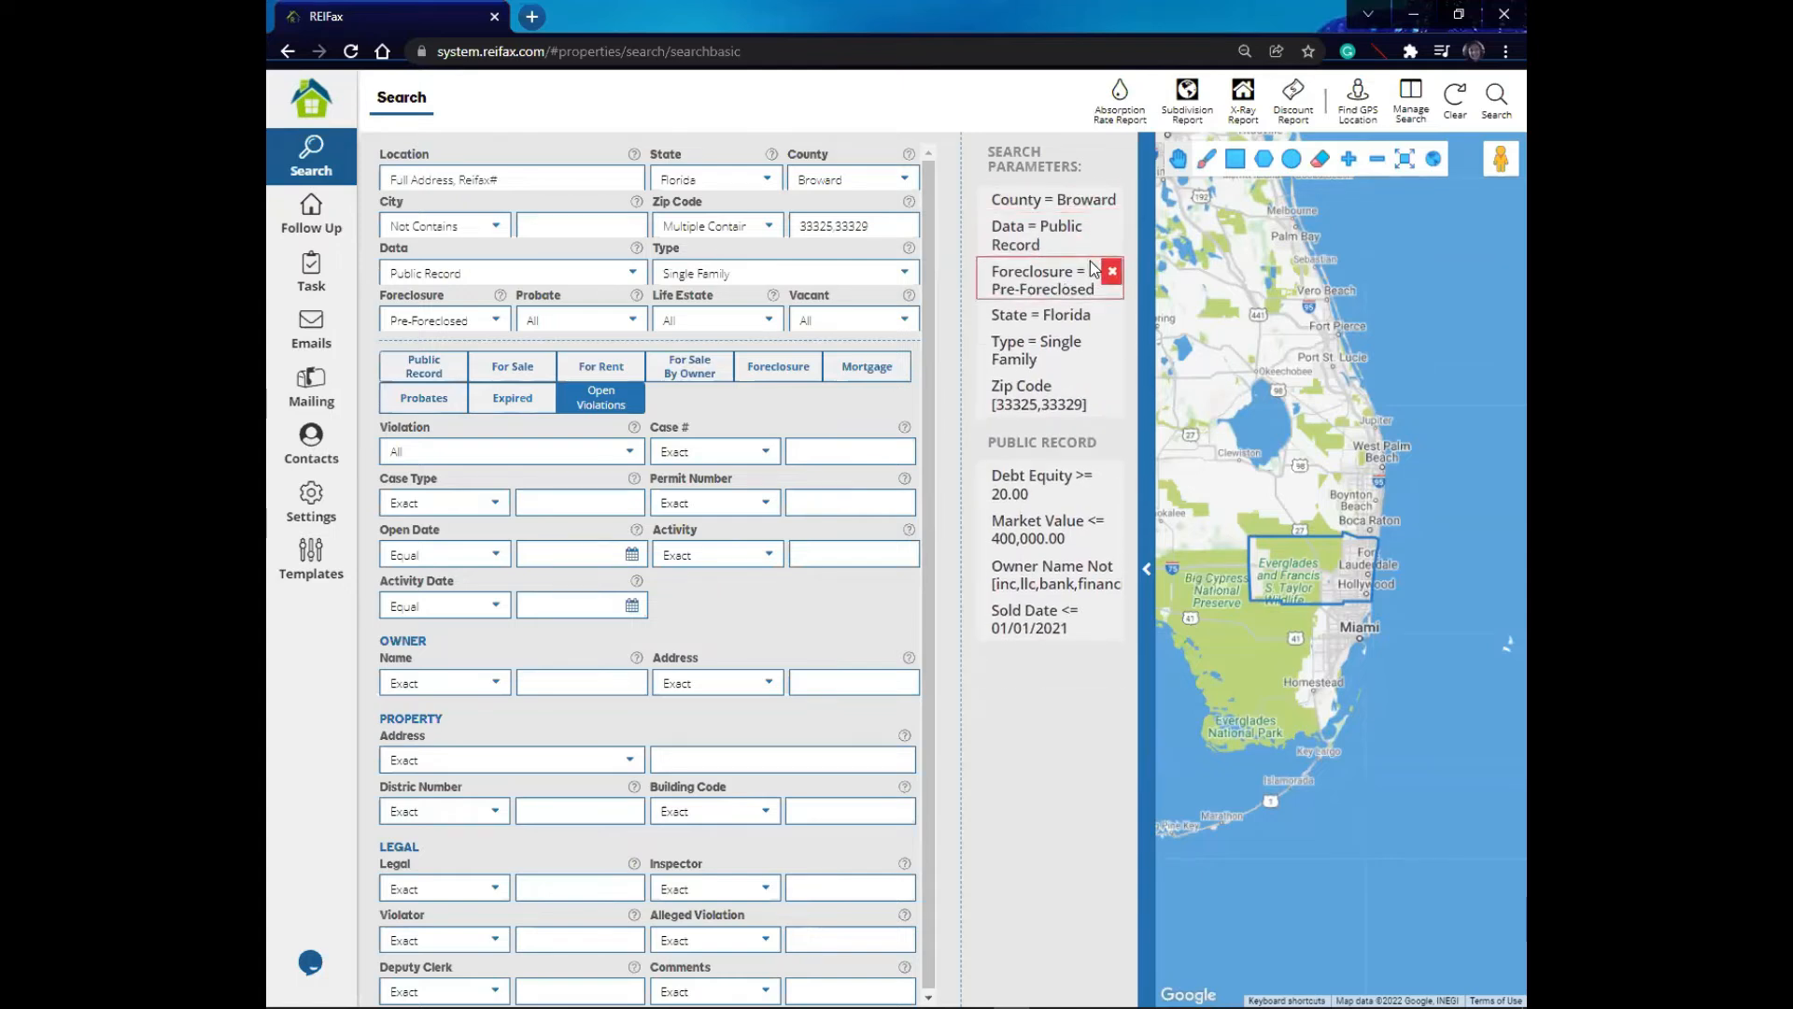
{"action": "mouse_move", "coordinate": [1078, 351]}
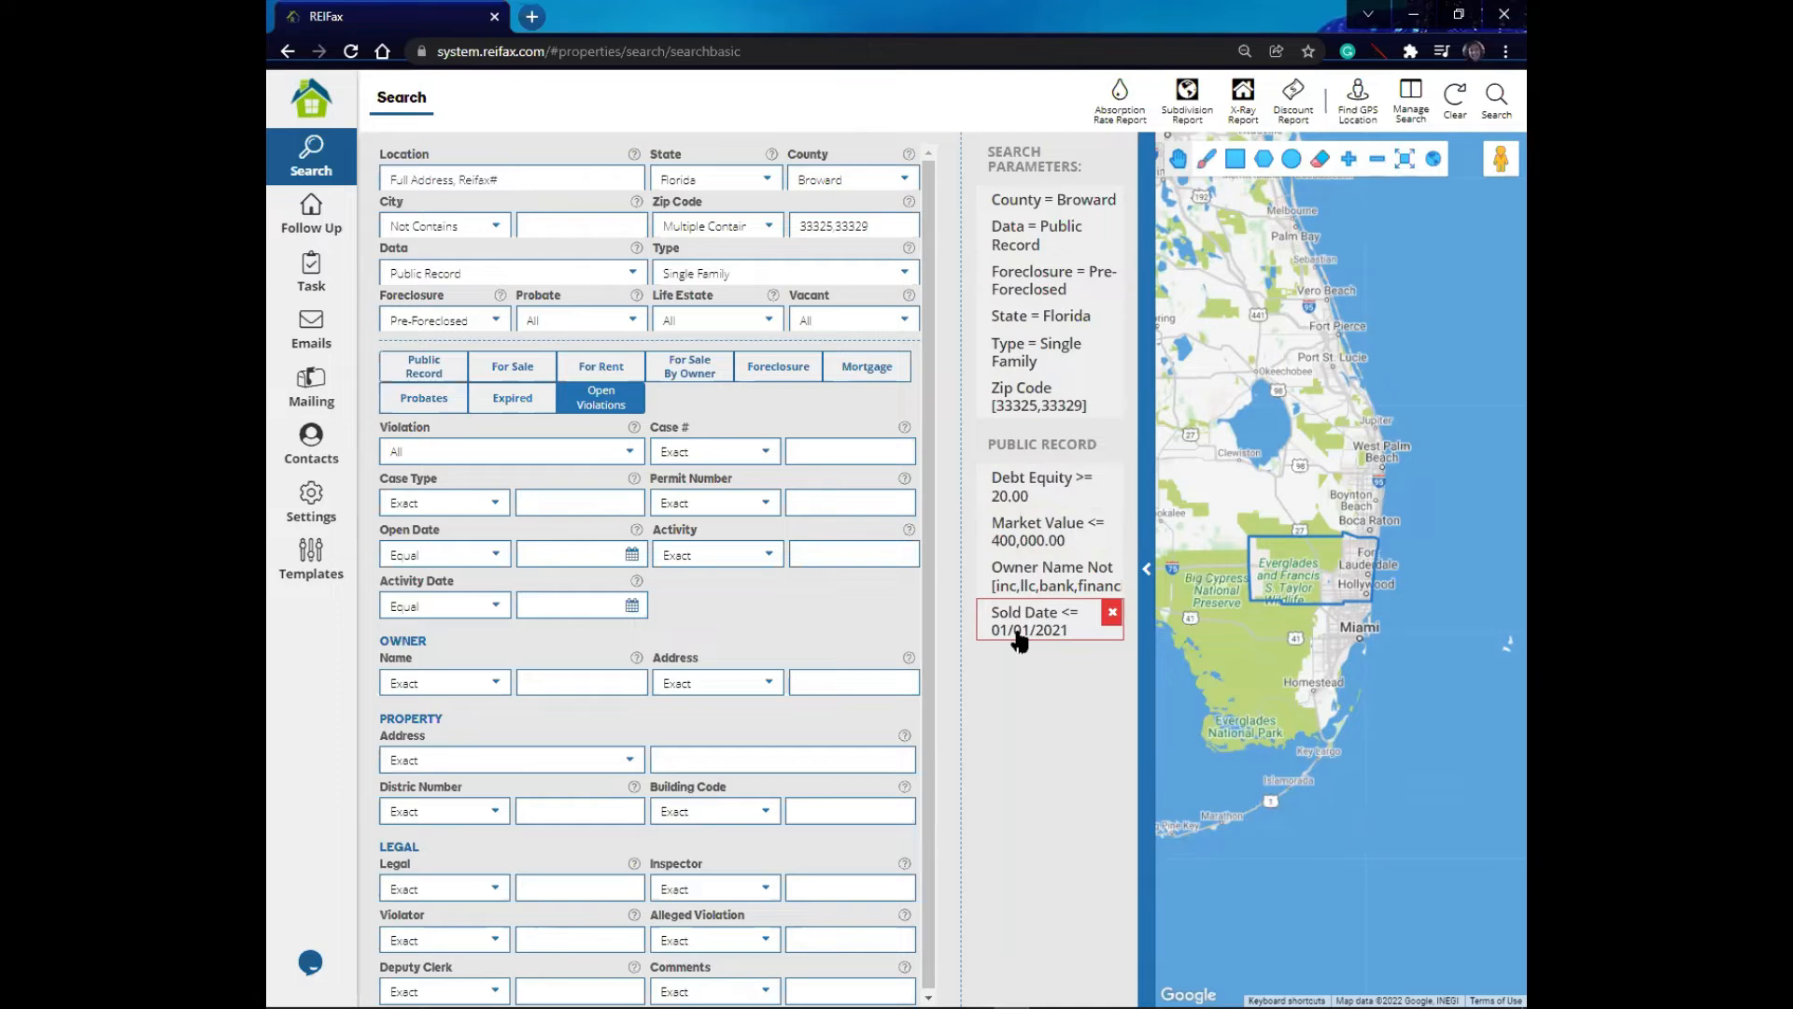
{"action": "left_click", "coordinate": [1494, 93]}
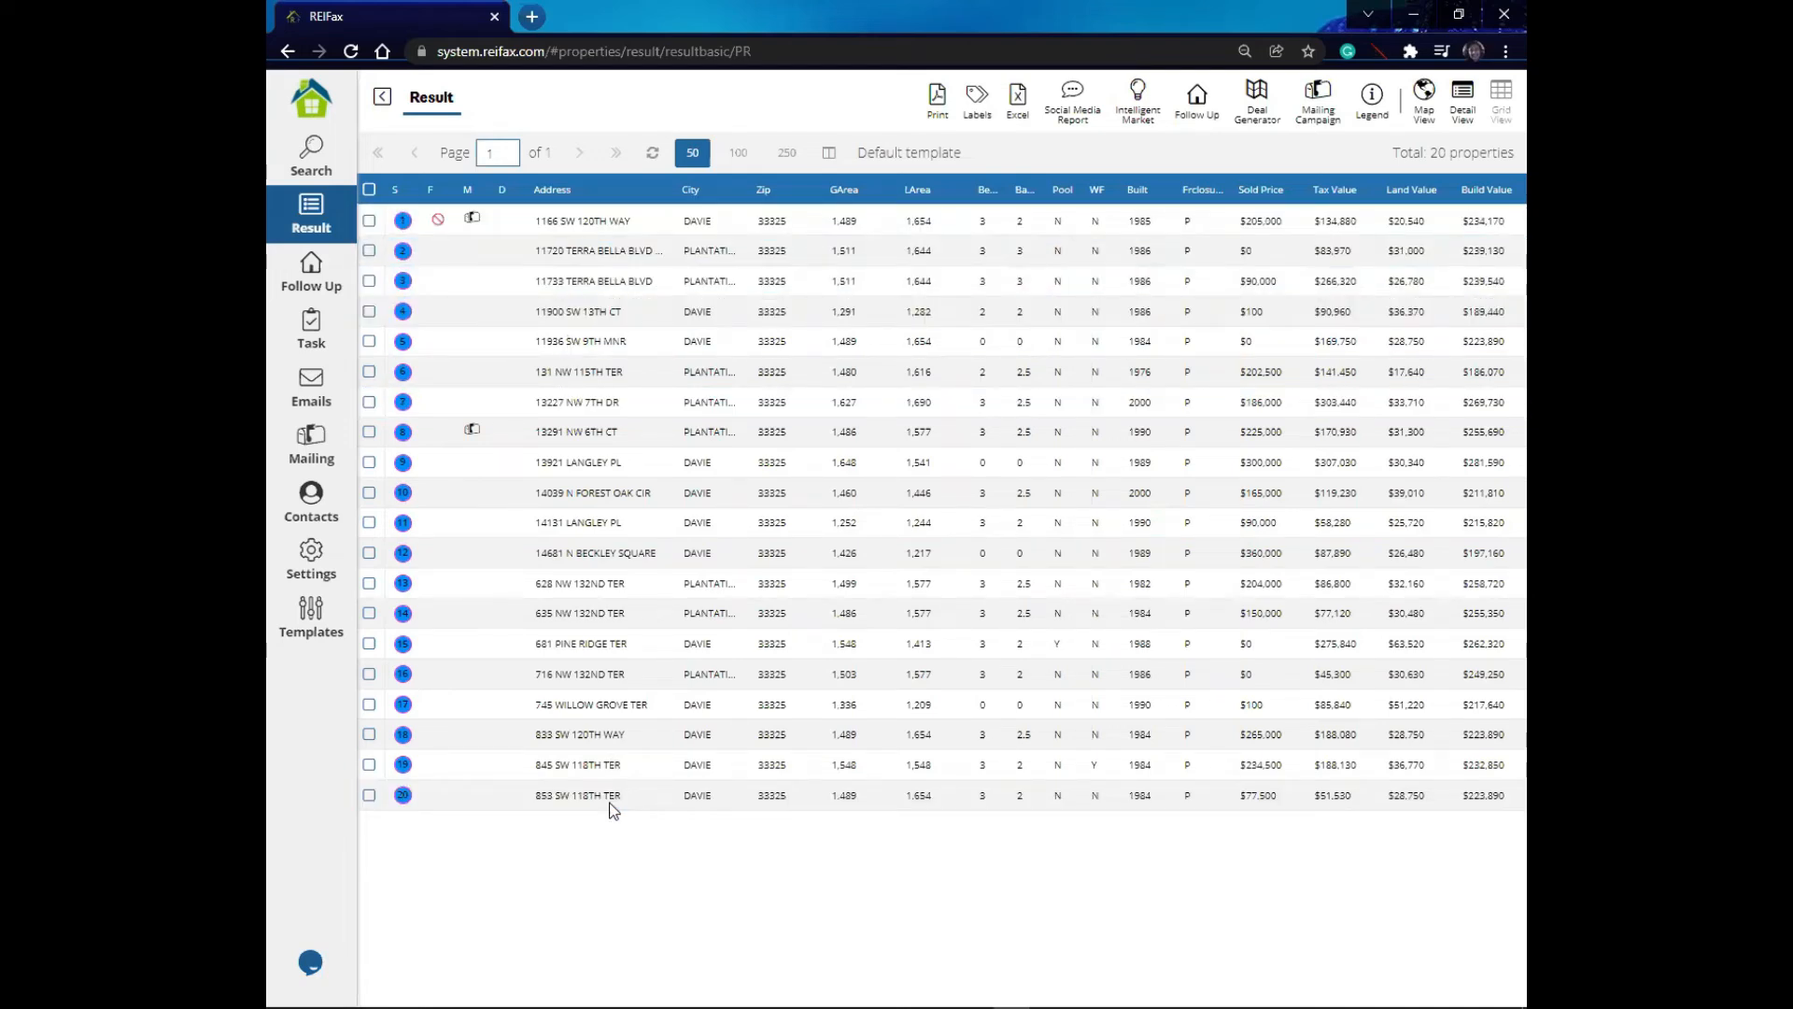
- Select all properties in the results list and return to the Search page
{"action": "left_click", "coordinate": [532, 228]}
{"action": "left_click", "coordinate": [371, 188]}
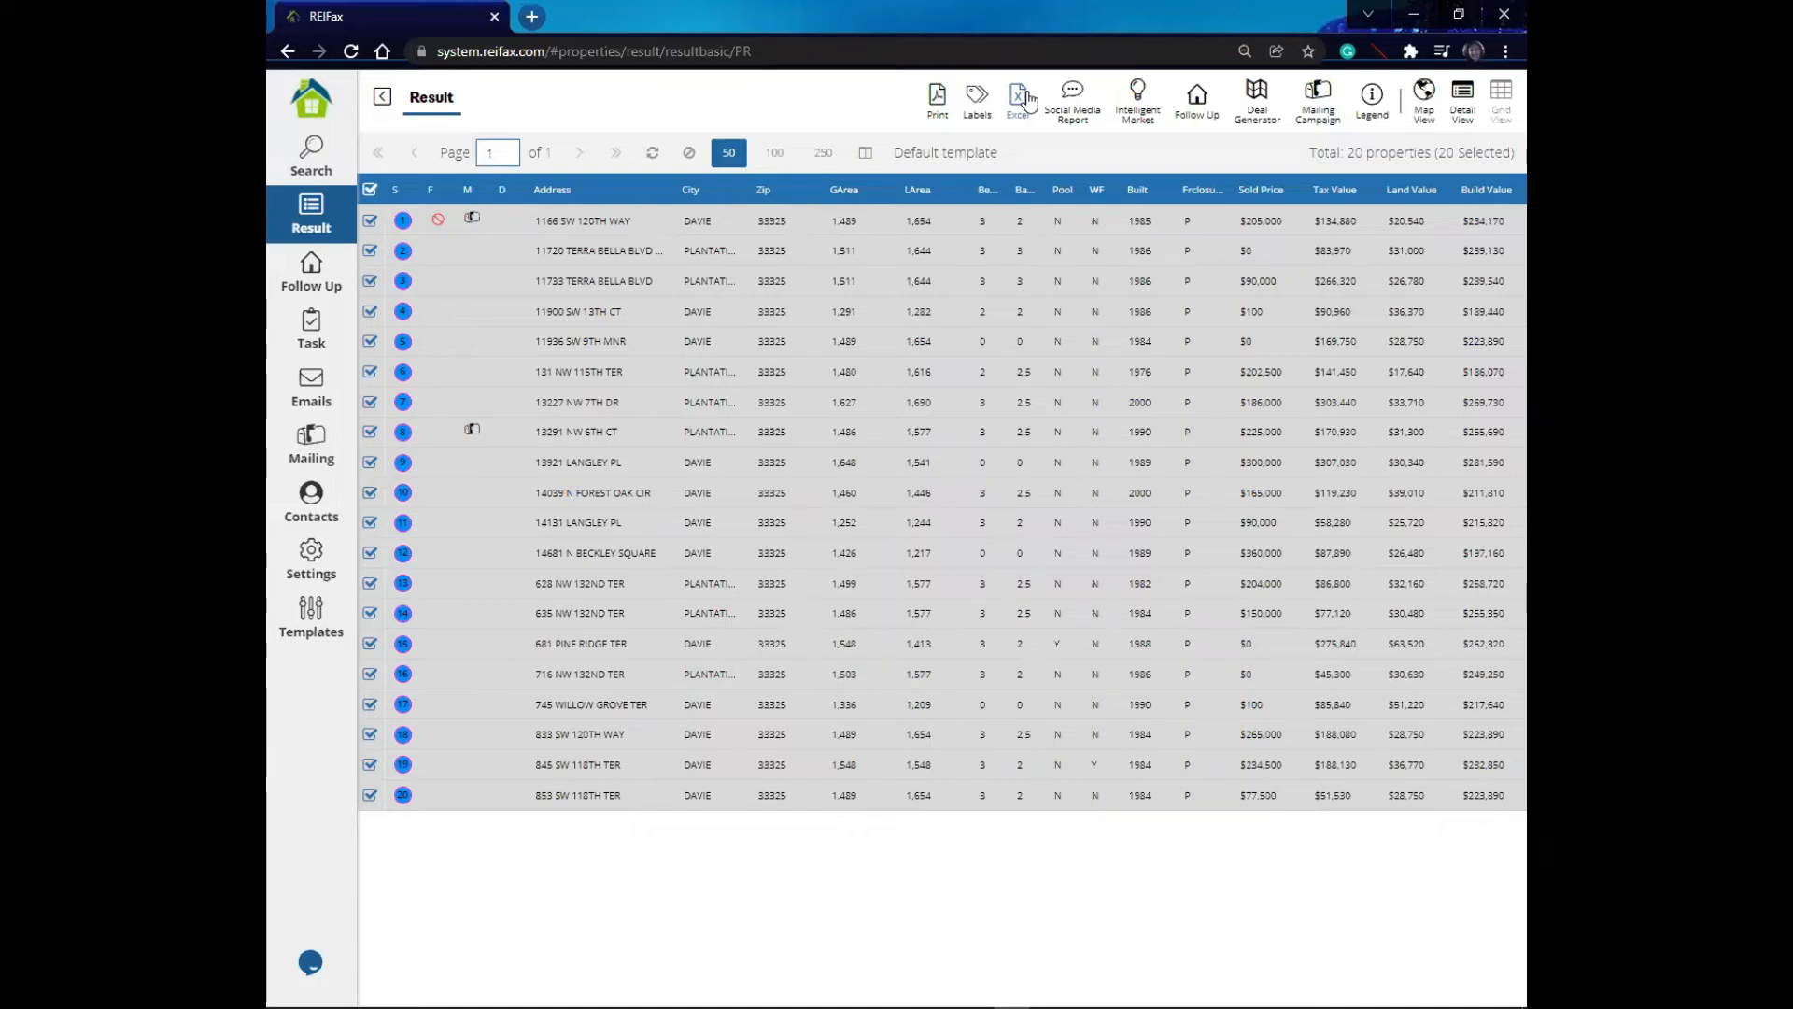
{"action": "left_click", "coordinate": [314, 168]}
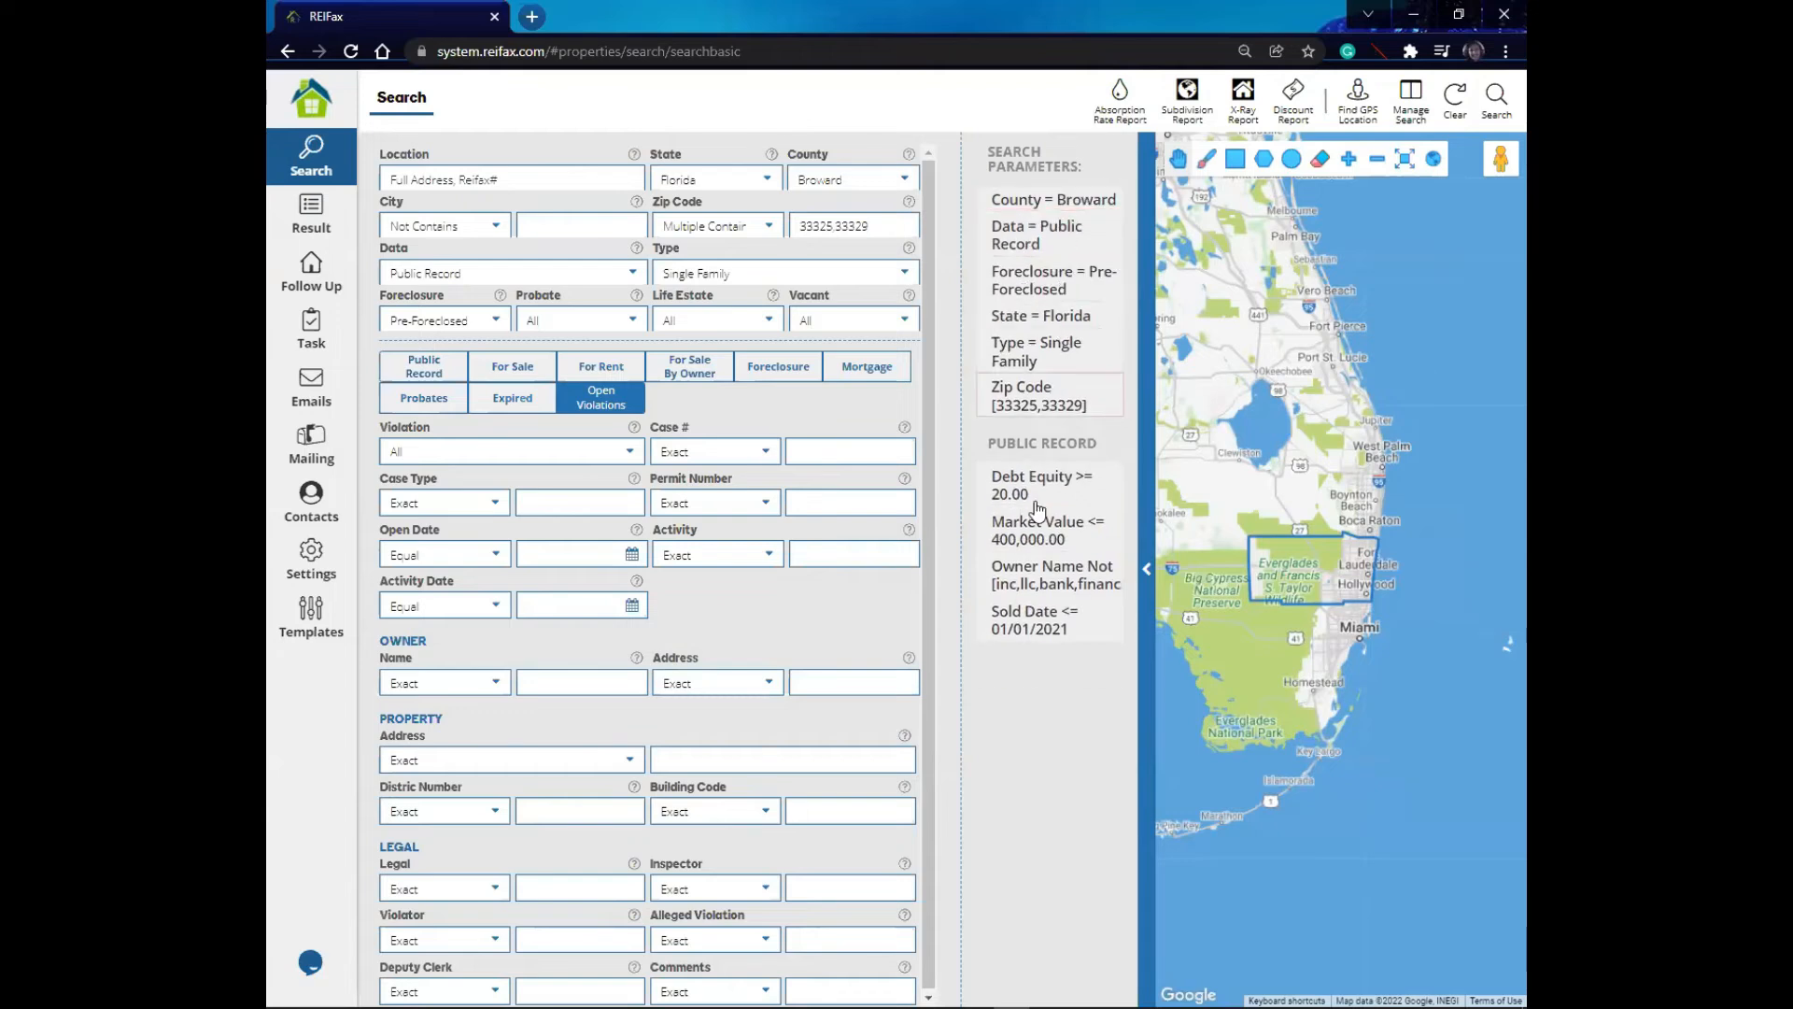
- Open Manage Search and browse the list of saved searches
{"action": "mouse_move", "coordinate": [1031, 579]}
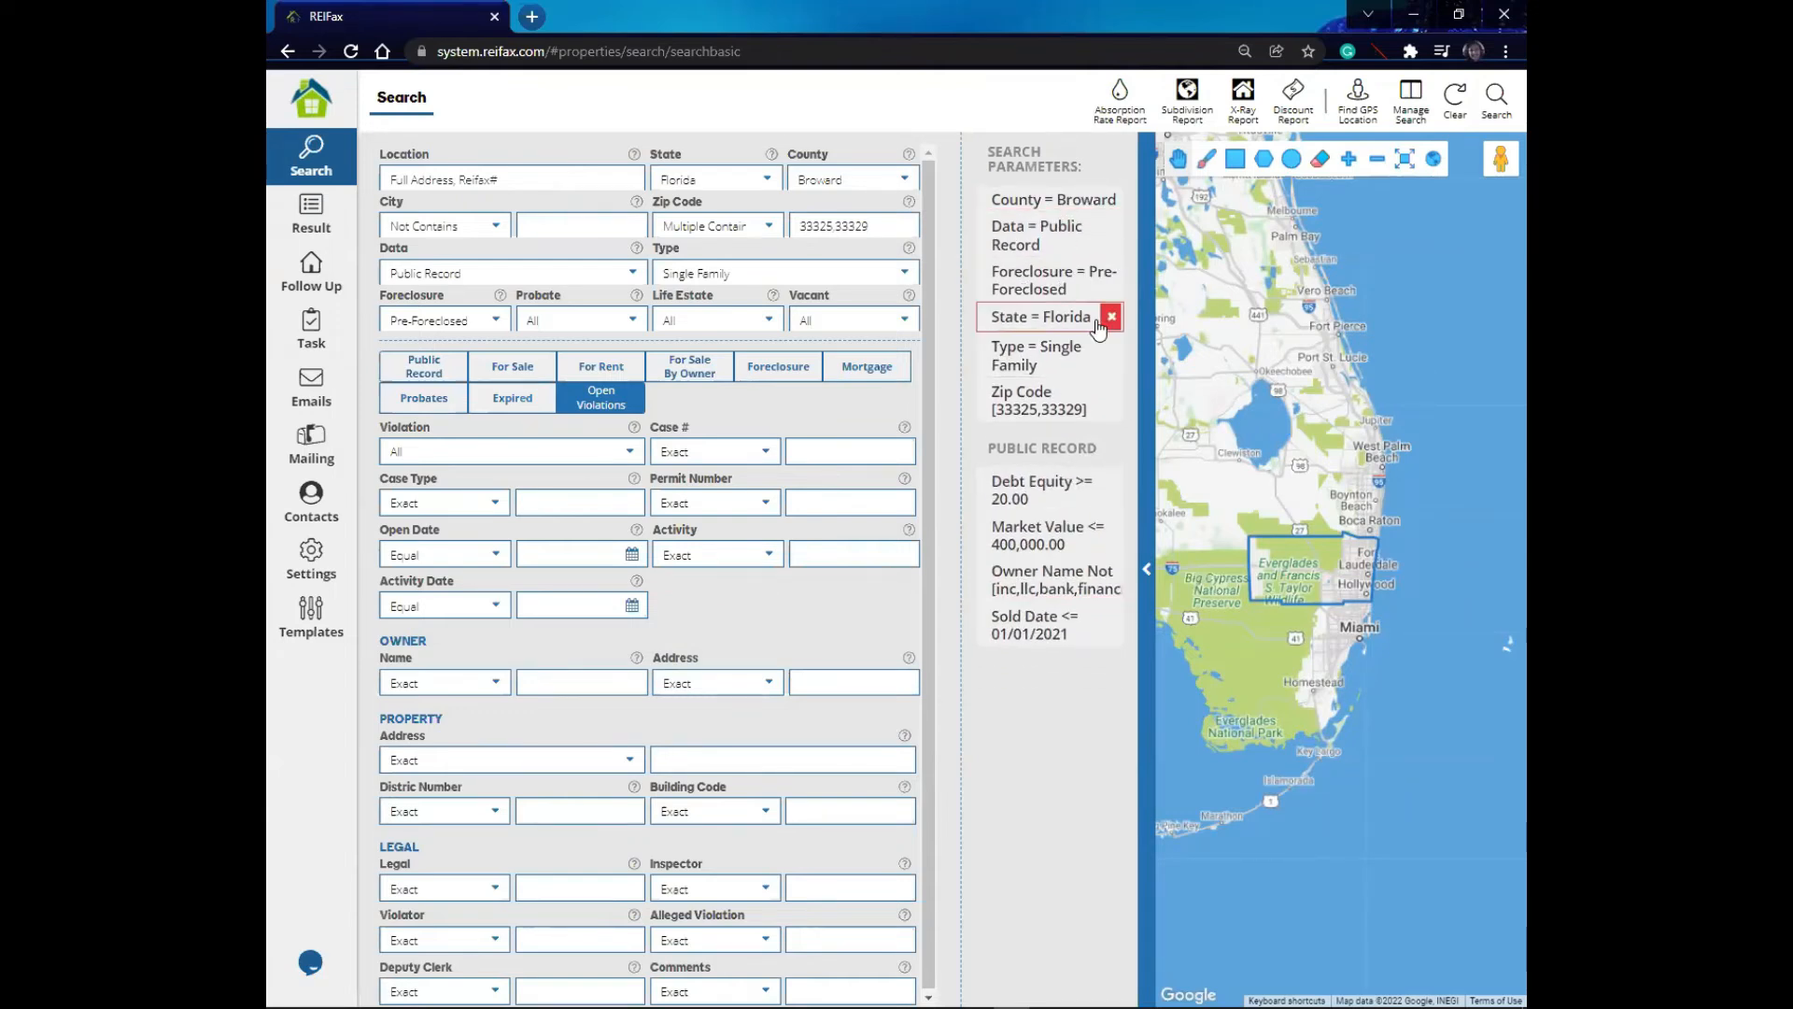
{"action": "left_click", "coordinate": [1412, 99]}
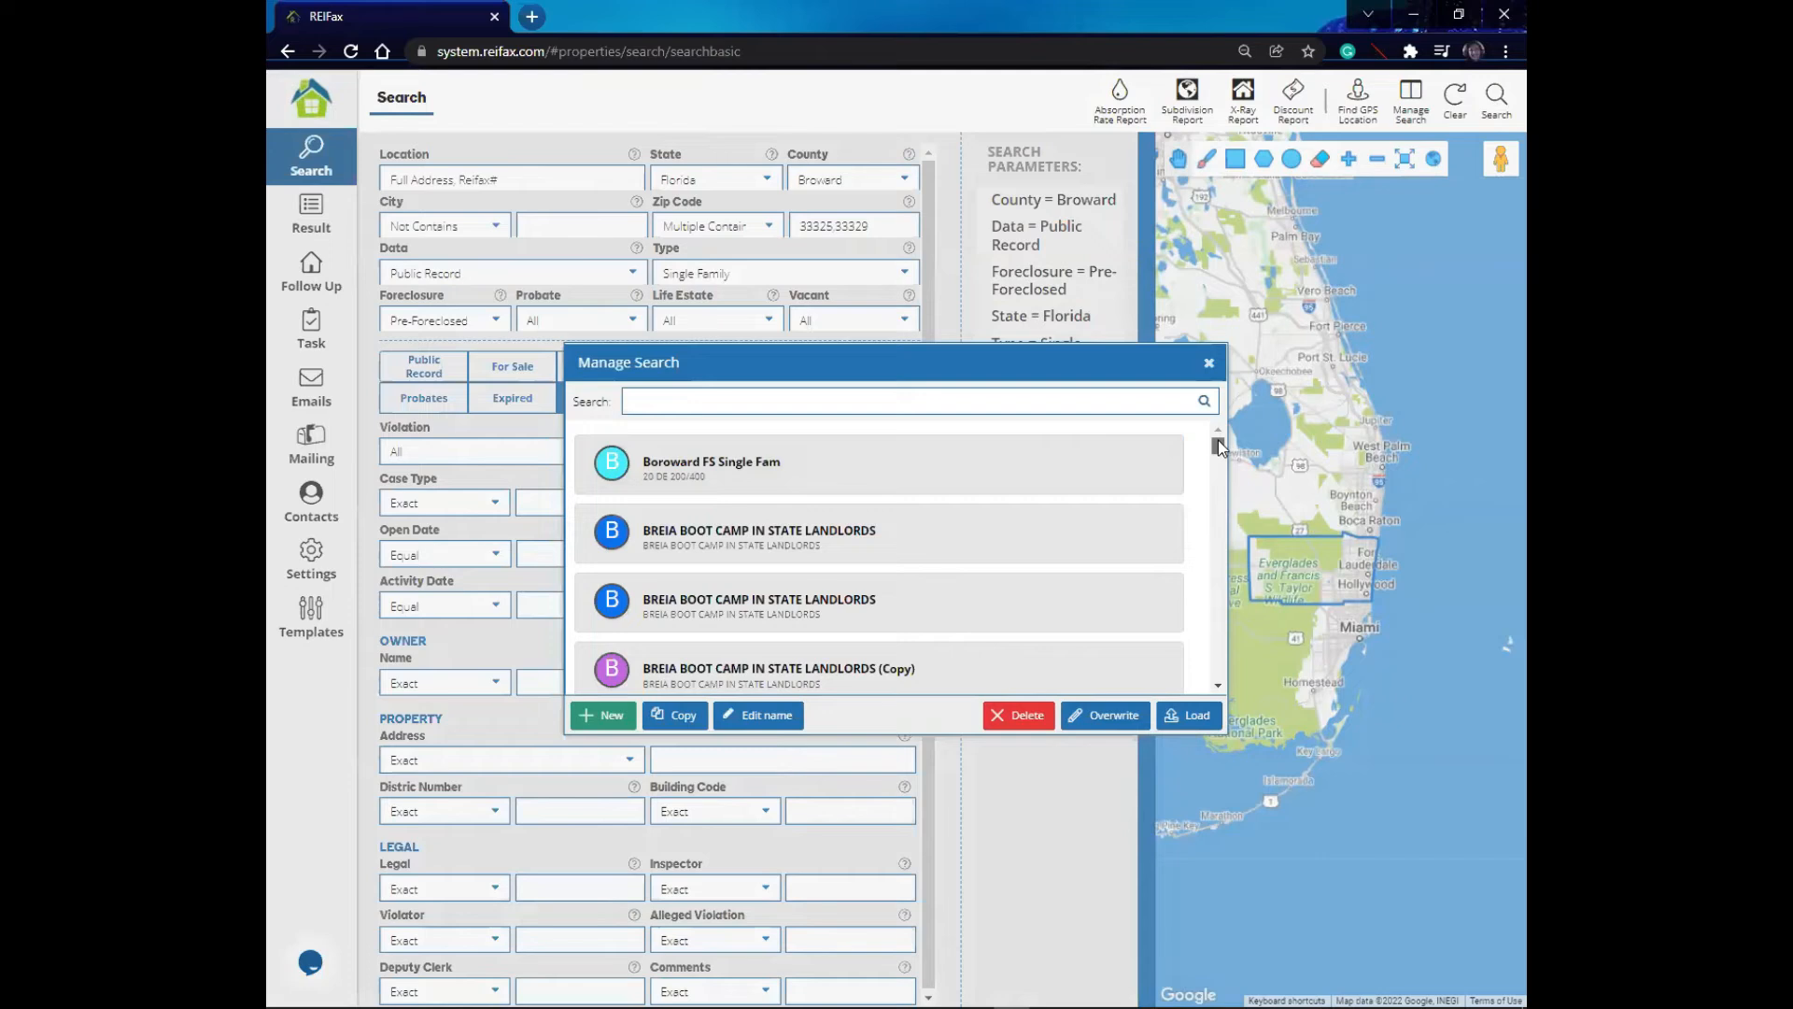
{"action": "left_click_drag", "start_coordinate": [1216, 439], "coordinate": [1218, 445]}
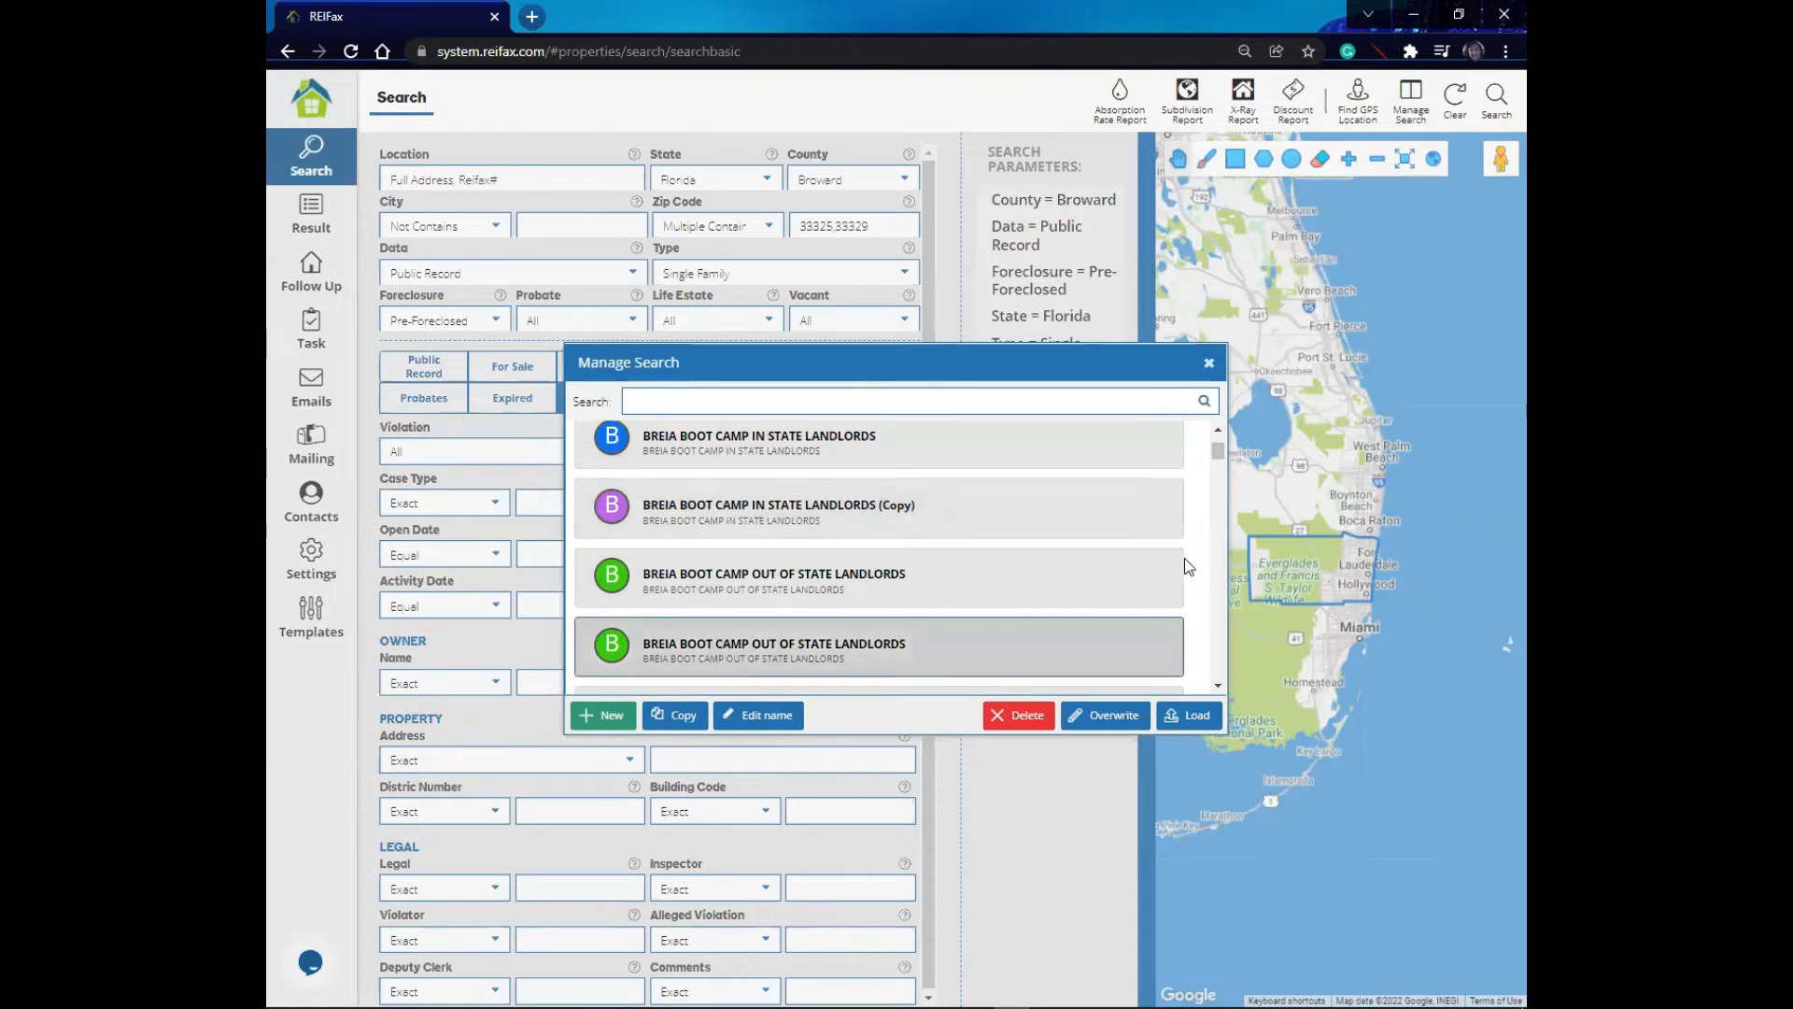
{"action": "scroll", "coordinate": [1219, 450], "scroll_direction": "down", "scroll_amount": 5}
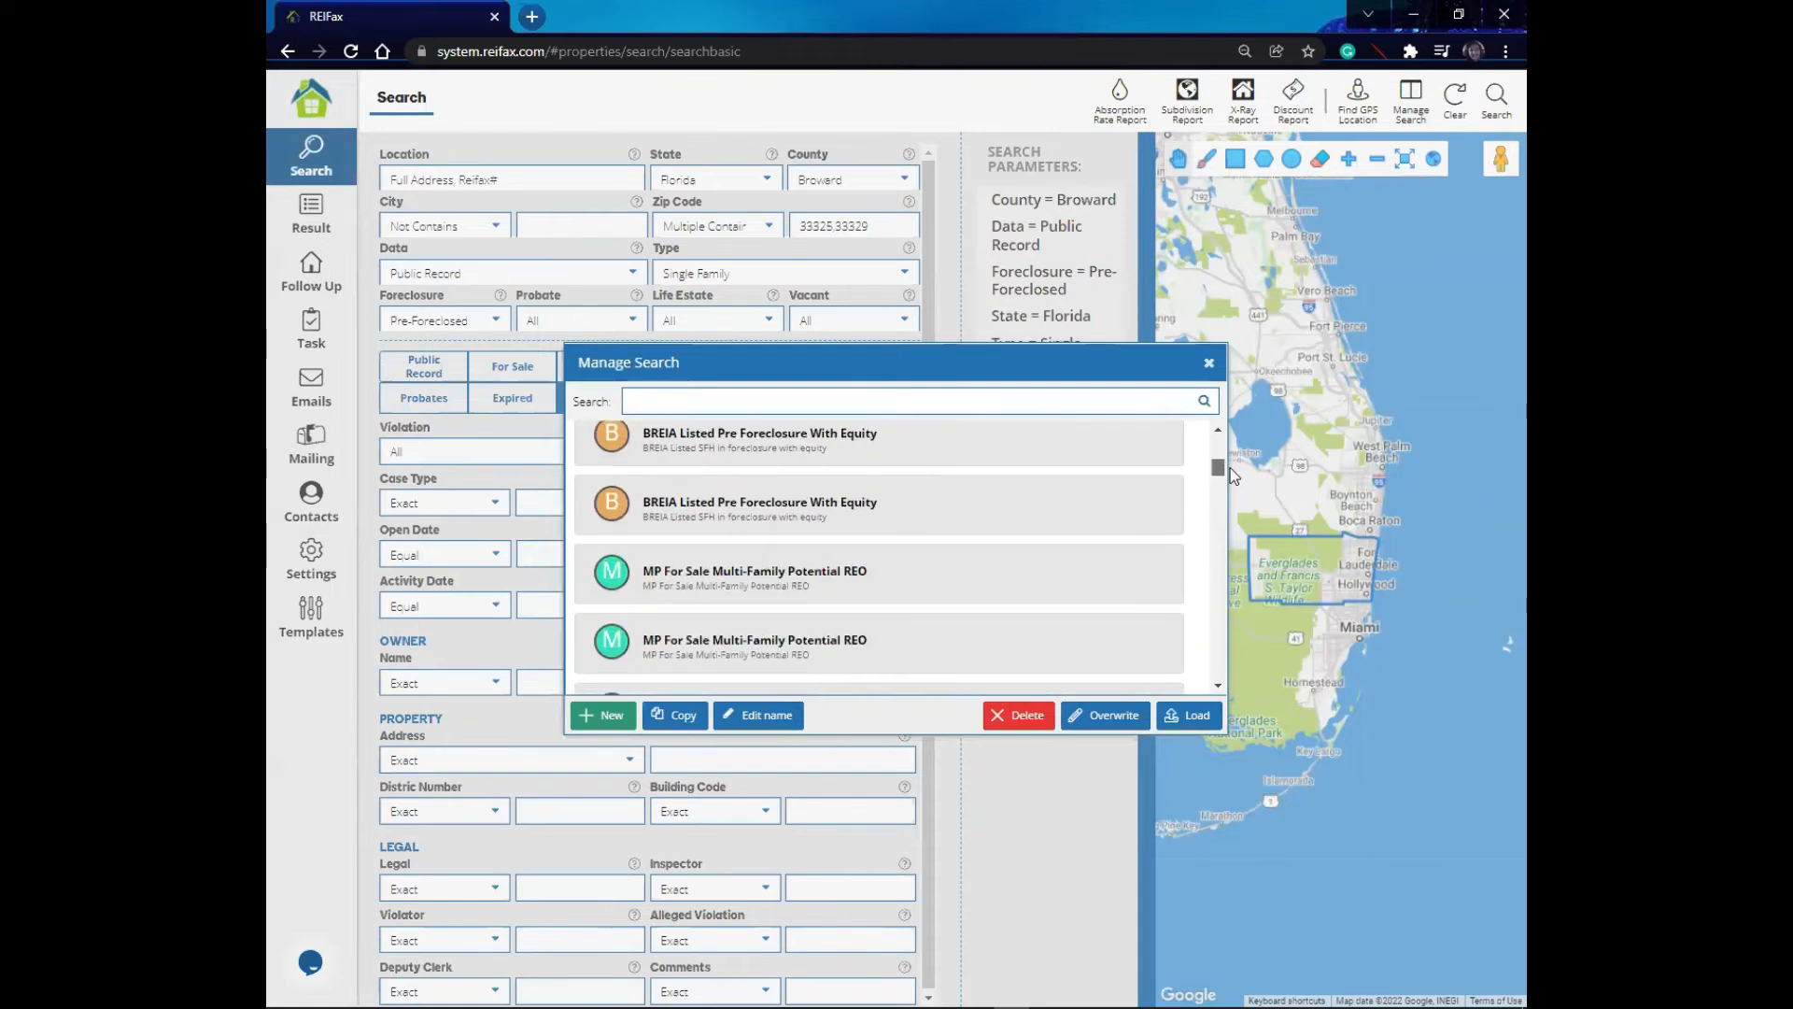
{"action": "scroll", "coordinate": [1225, 461], "scroll_direction": "down", "scroll_amount": 2}
{"action": "scroll", "coordinate": [1231, 473], "scroll_direction": "down", "scroll_amount": 1}
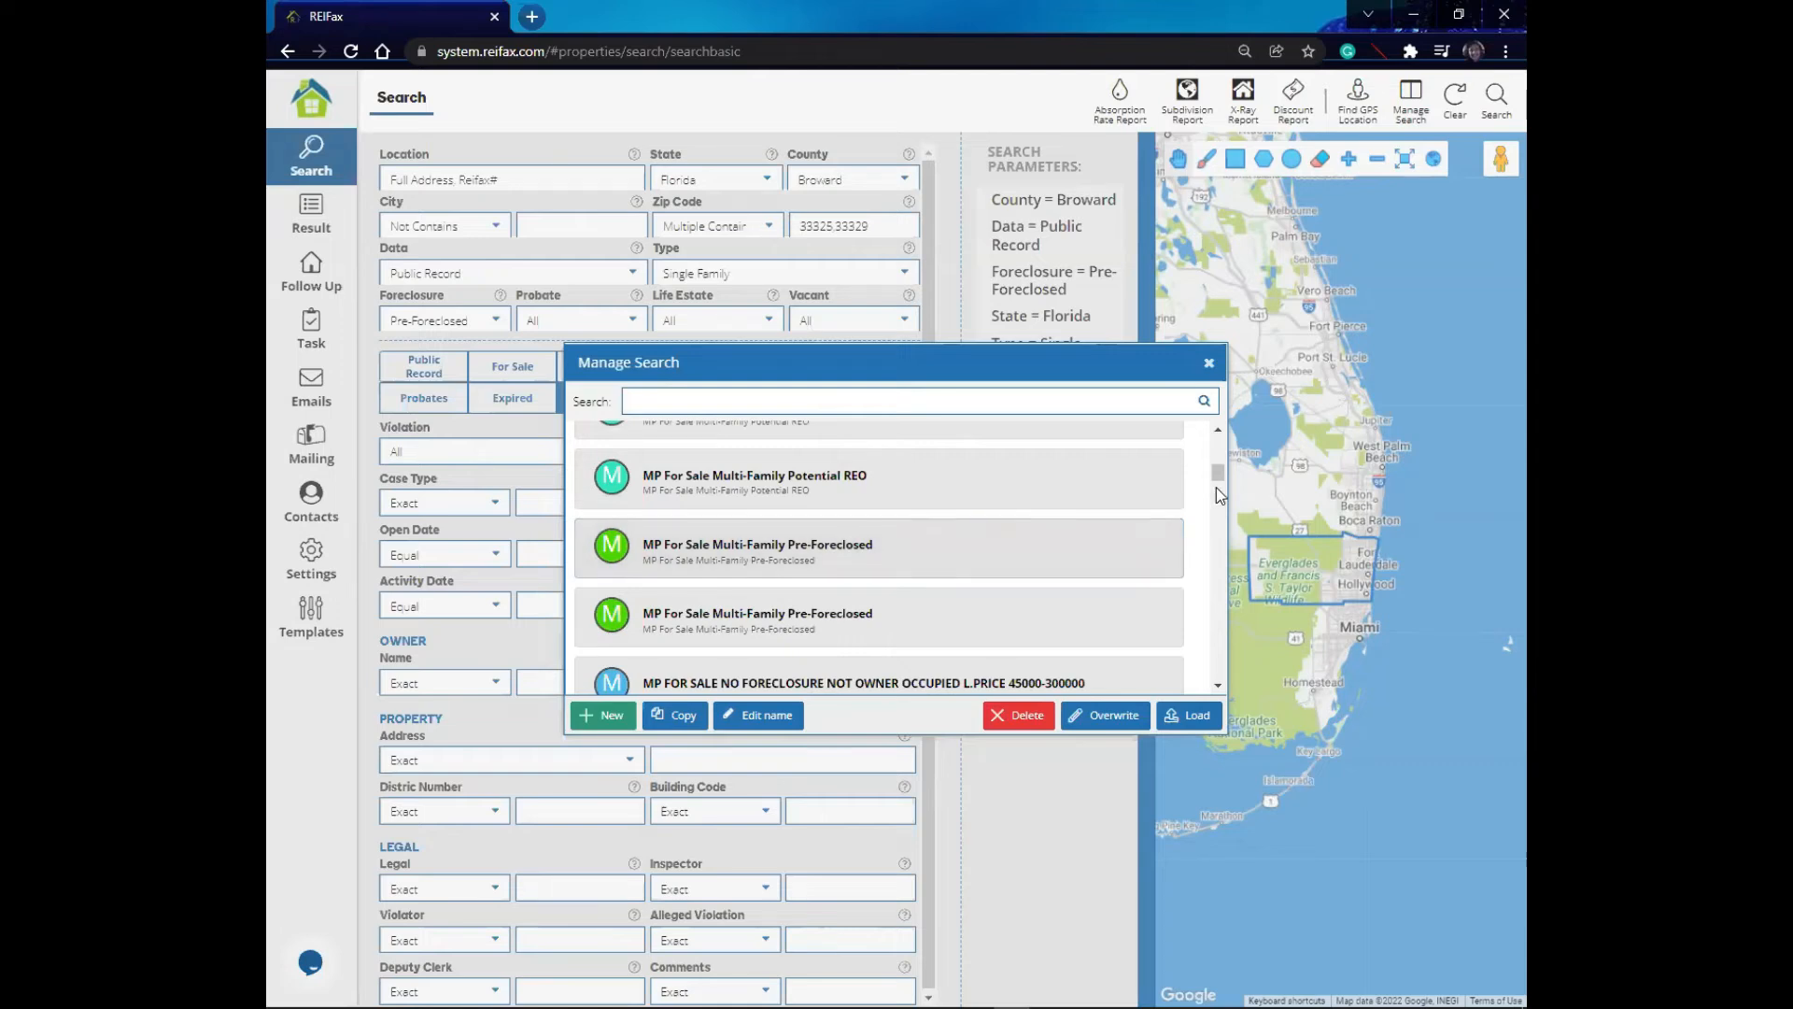
{"action": "left_click_drag", "start_coordinate": [1217, 473], "coordinate": [1242, 551]}
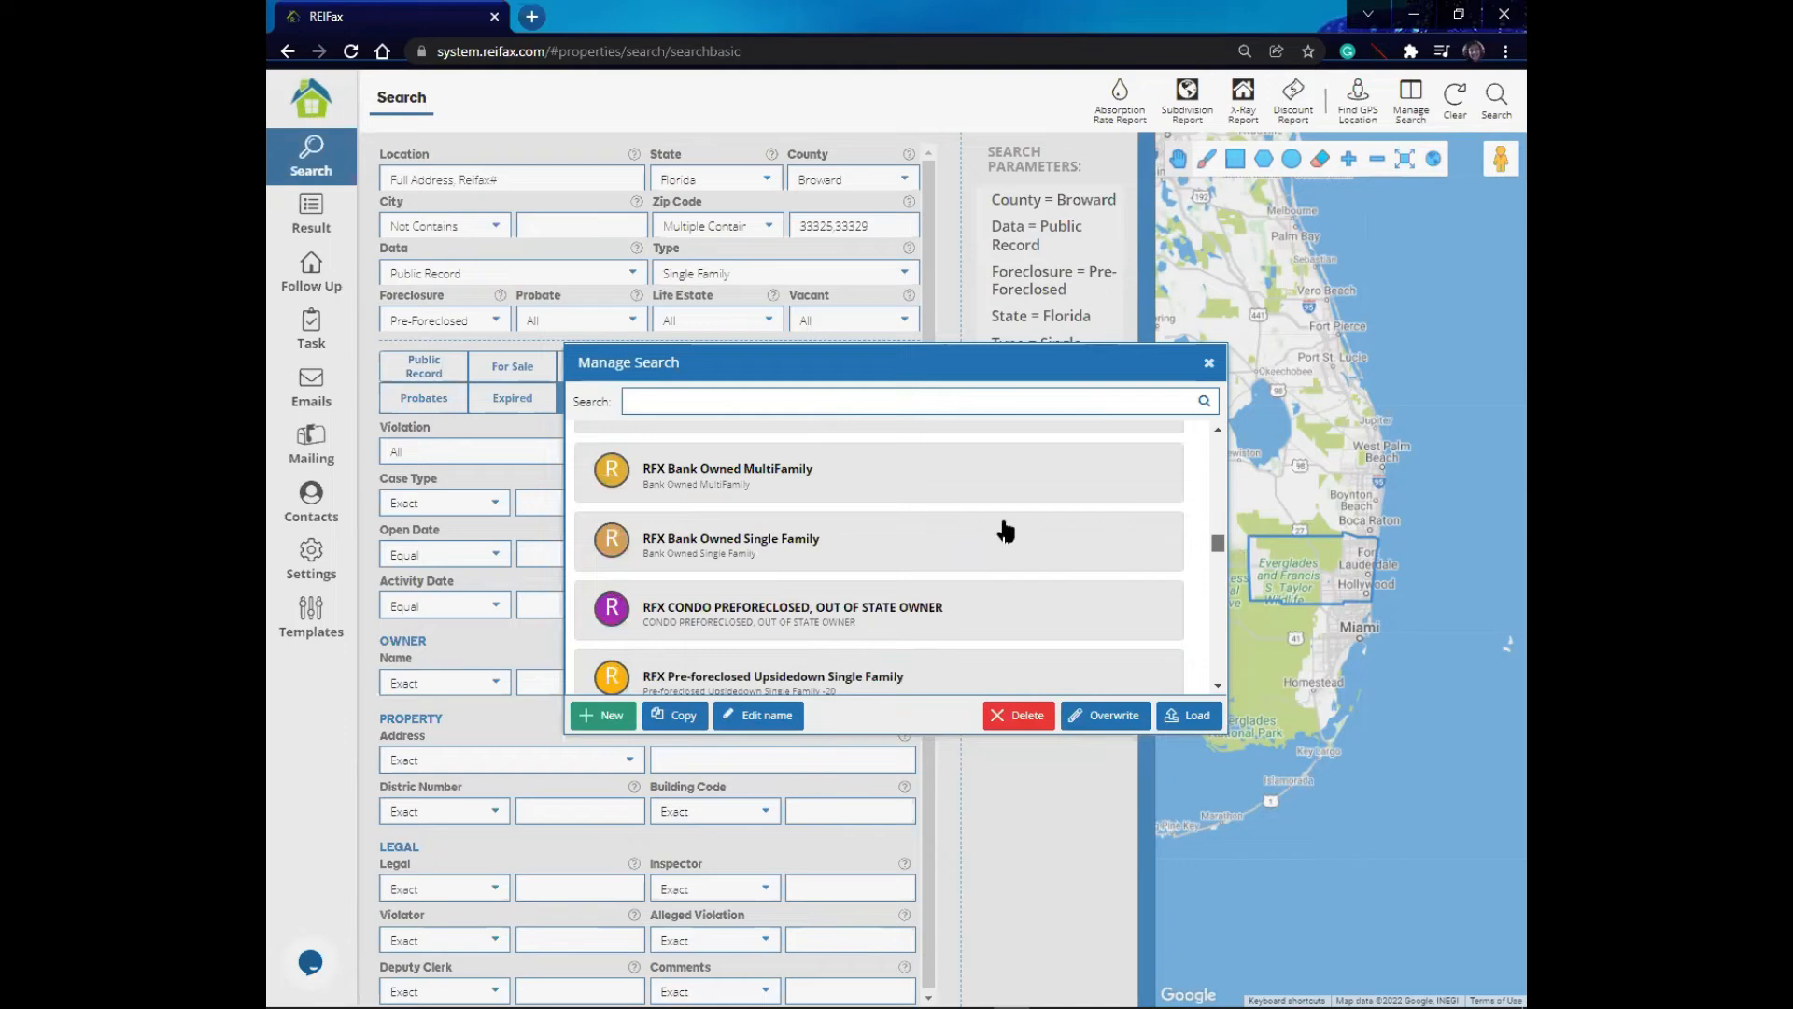
{"action": "left_click", "coordinate": [749, 495]}
{"action": "left_click", "coordinate": [679, 500]}
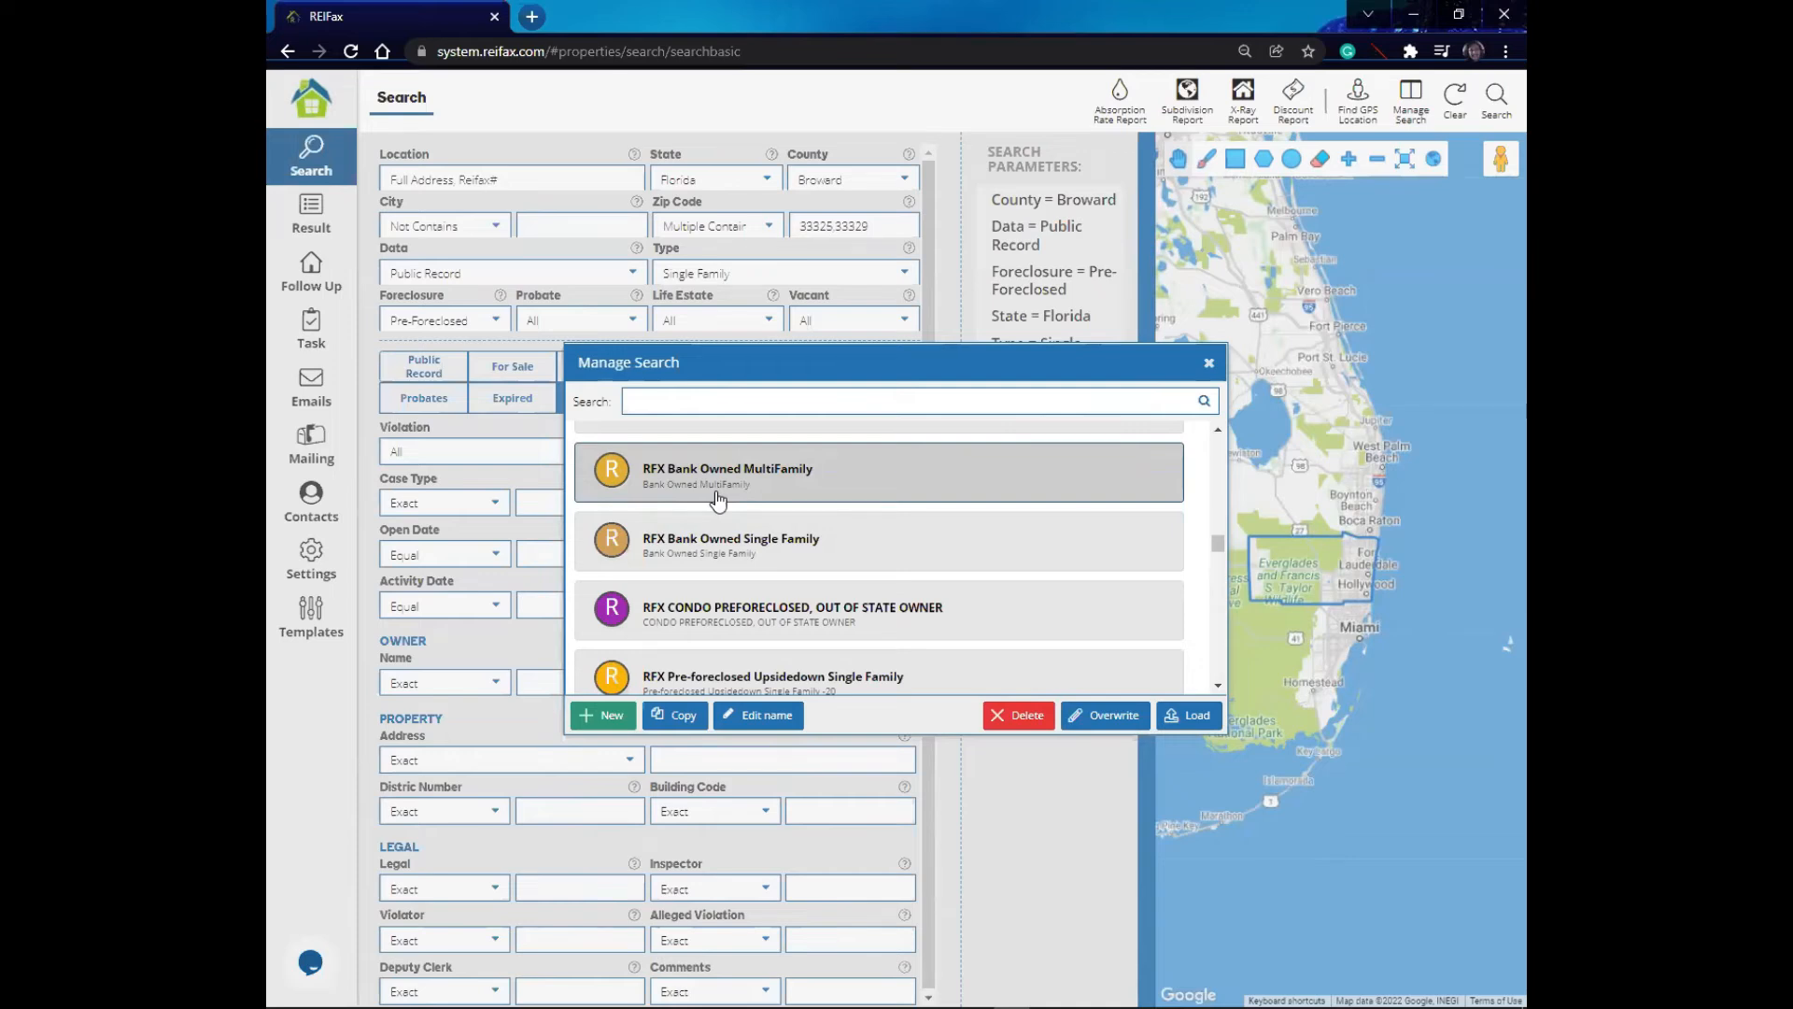
{"action": "scroll", "coordinate": [742, 598], "scroll_direction": "down", "scroll_amount": 3}
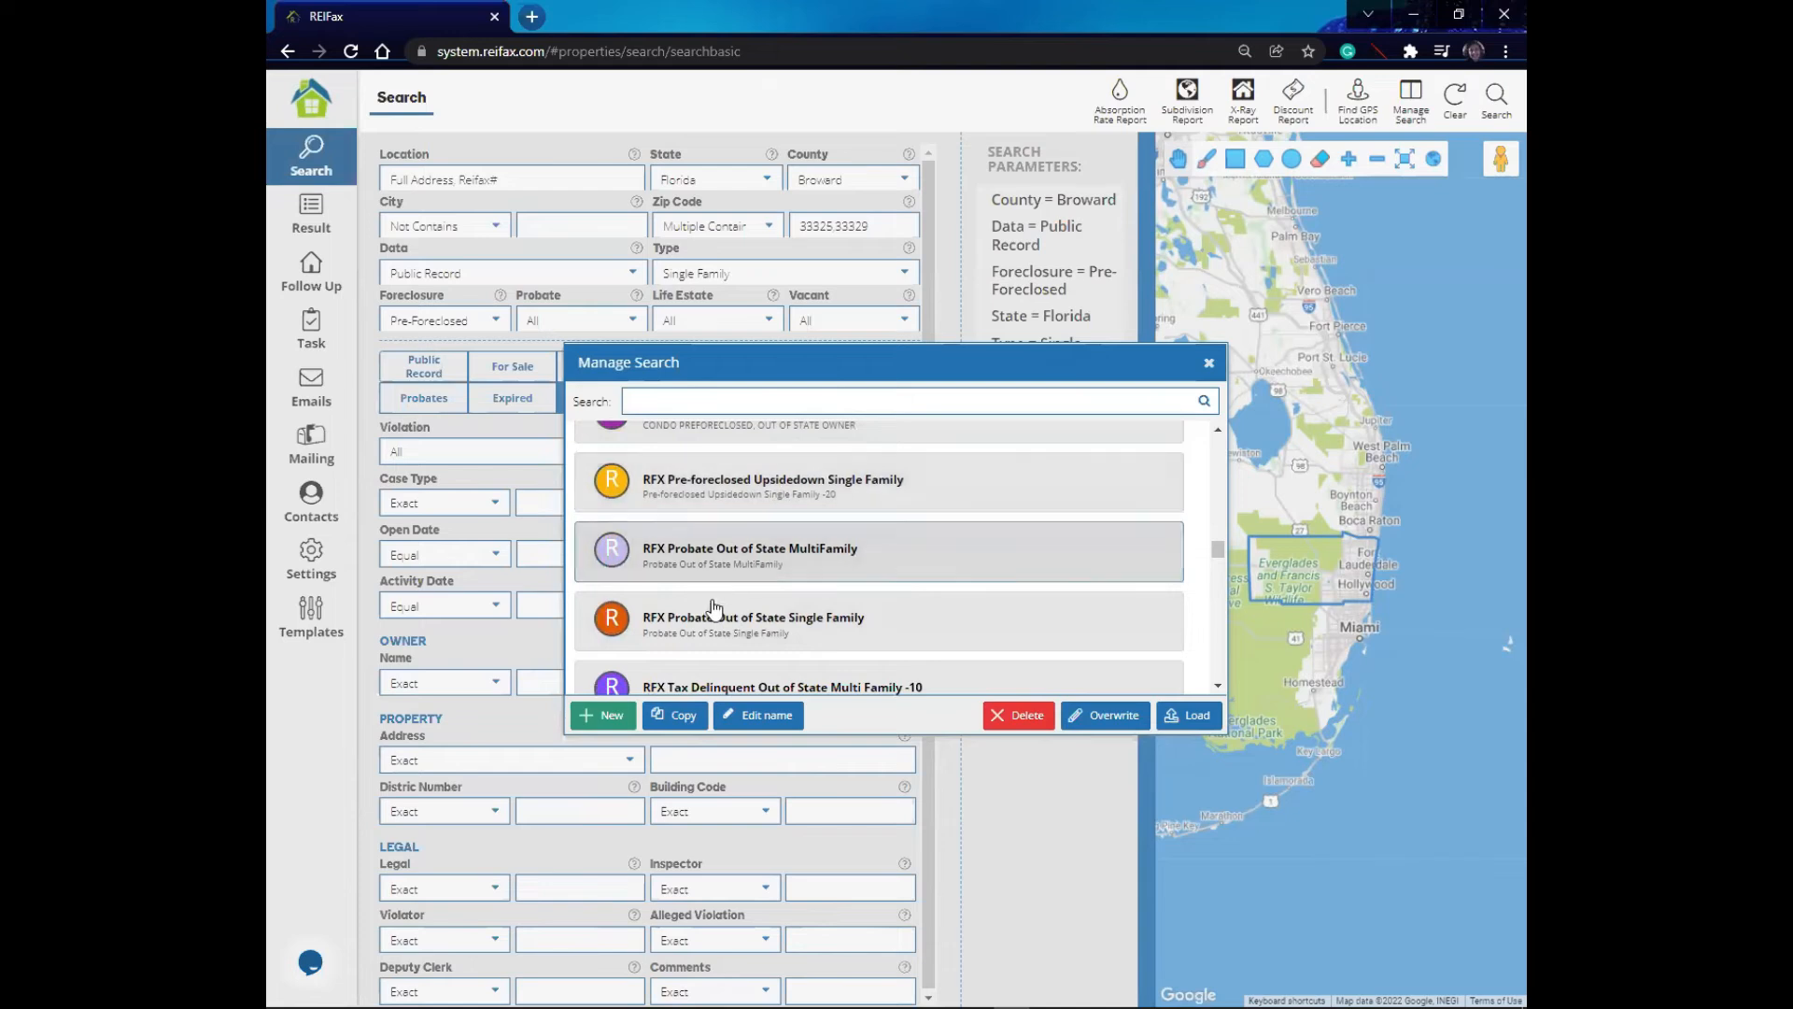
{"action": "scroll", "coordinate": [696, 626], "scroll_direction": "down", "scroll_amount": 1}
{"action": "scroll", "coordinate": [691, 635], "scroll_direction": "down", "scroll_amount": 3}
{"action": "scroll", "coordinate": [692, 458], "scroll_direction": "up", "scroll_amount": 2}
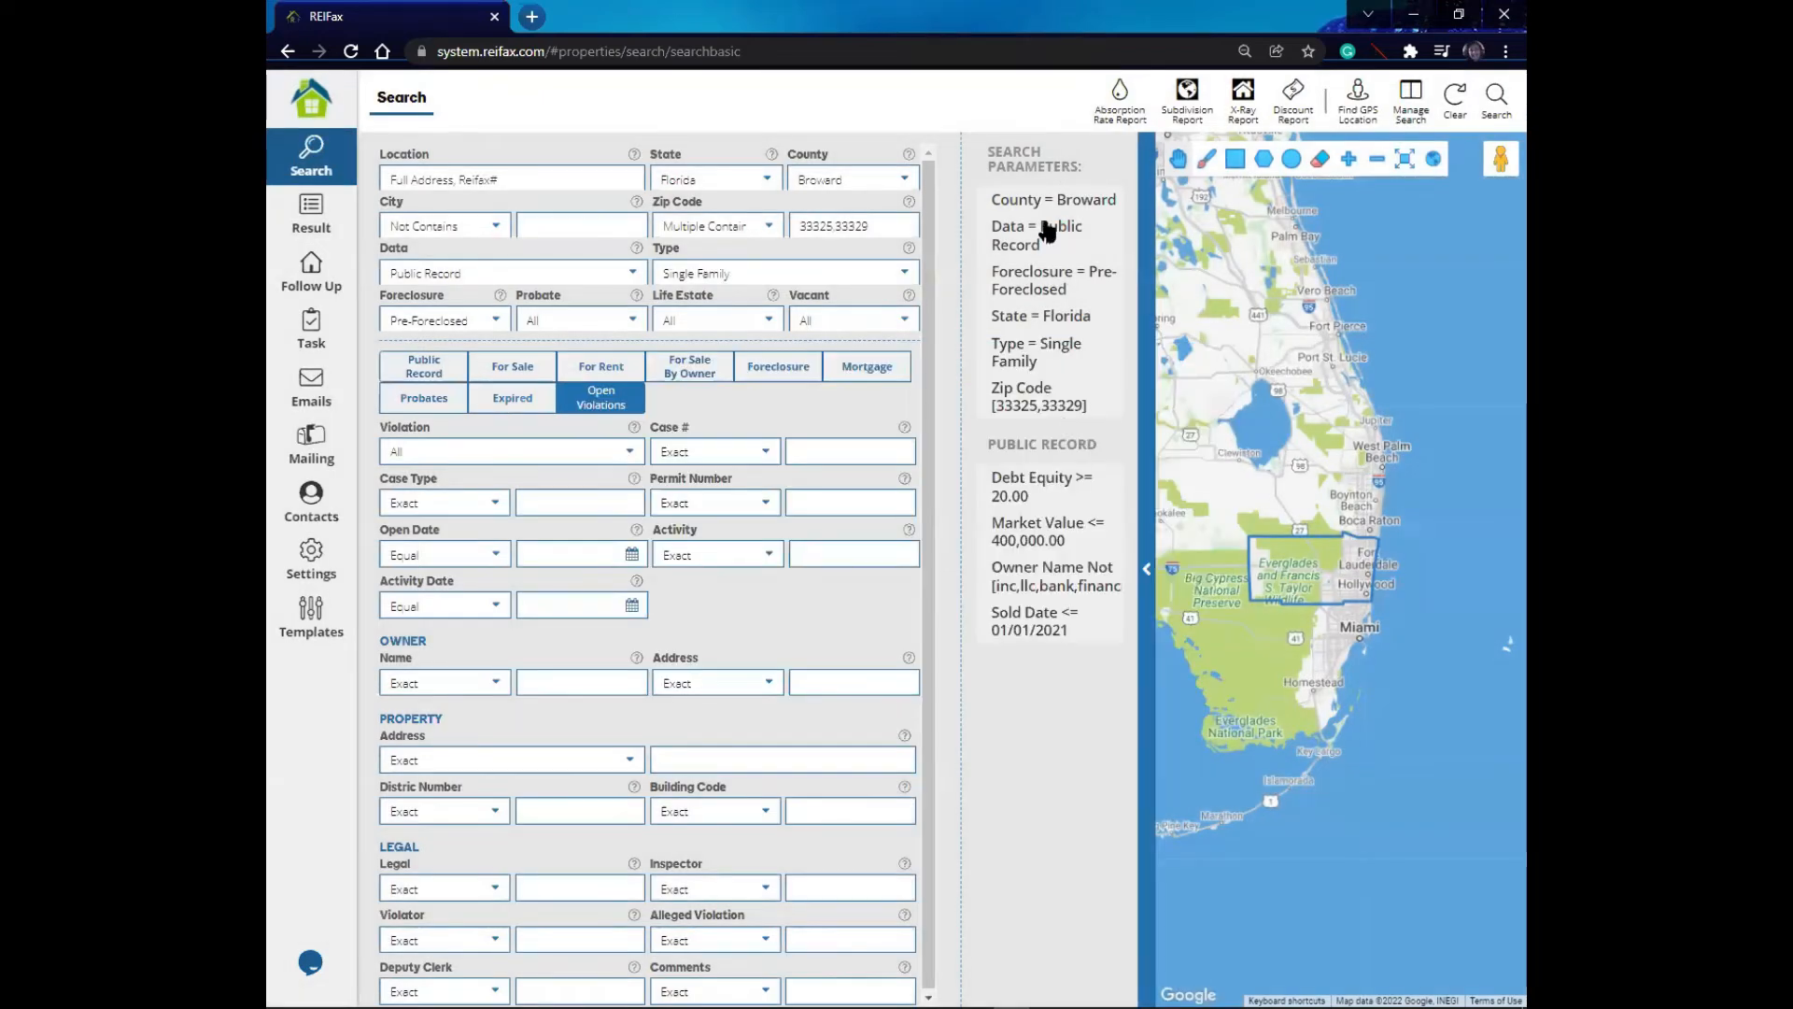
- Create a new saved search named Broward Pre foreclosed 20% DE
{"action": "mouse_move", "coordinate": [1079, 544]}
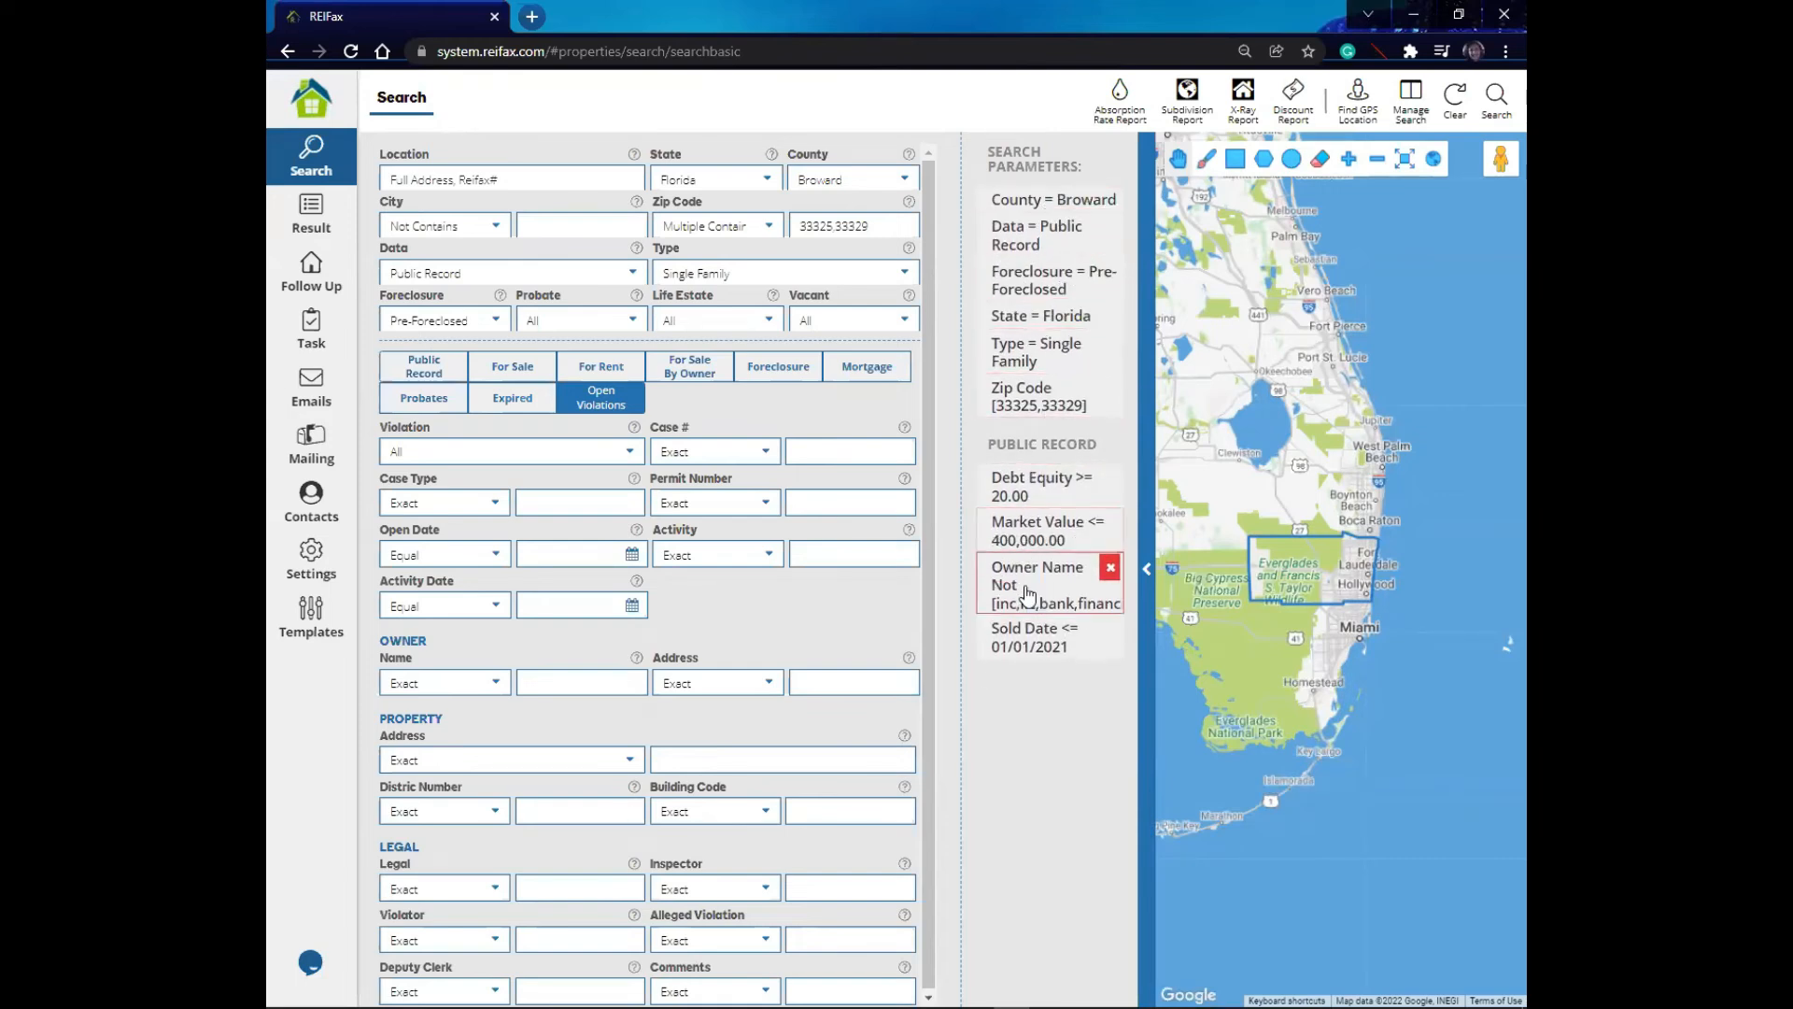
{"action": "left_click", "coordinate": [1411, 98]}
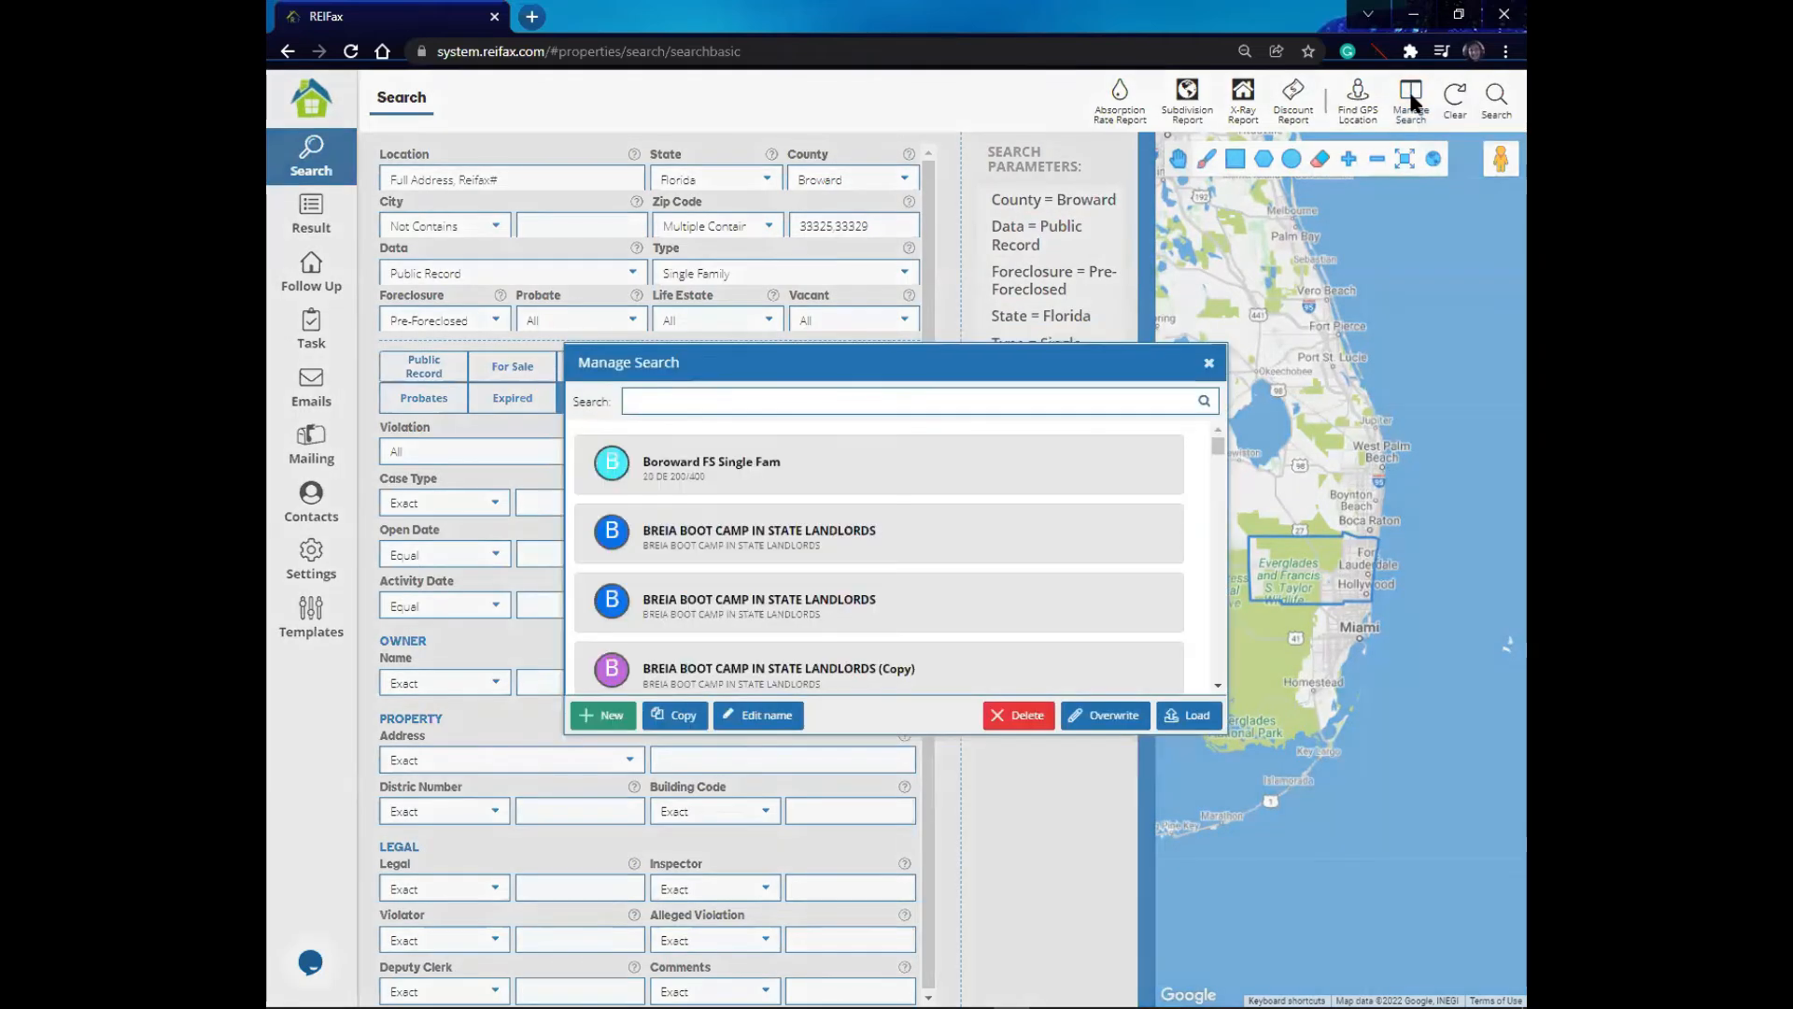
{"action": "left_click", "coordinate": [615, 721]}
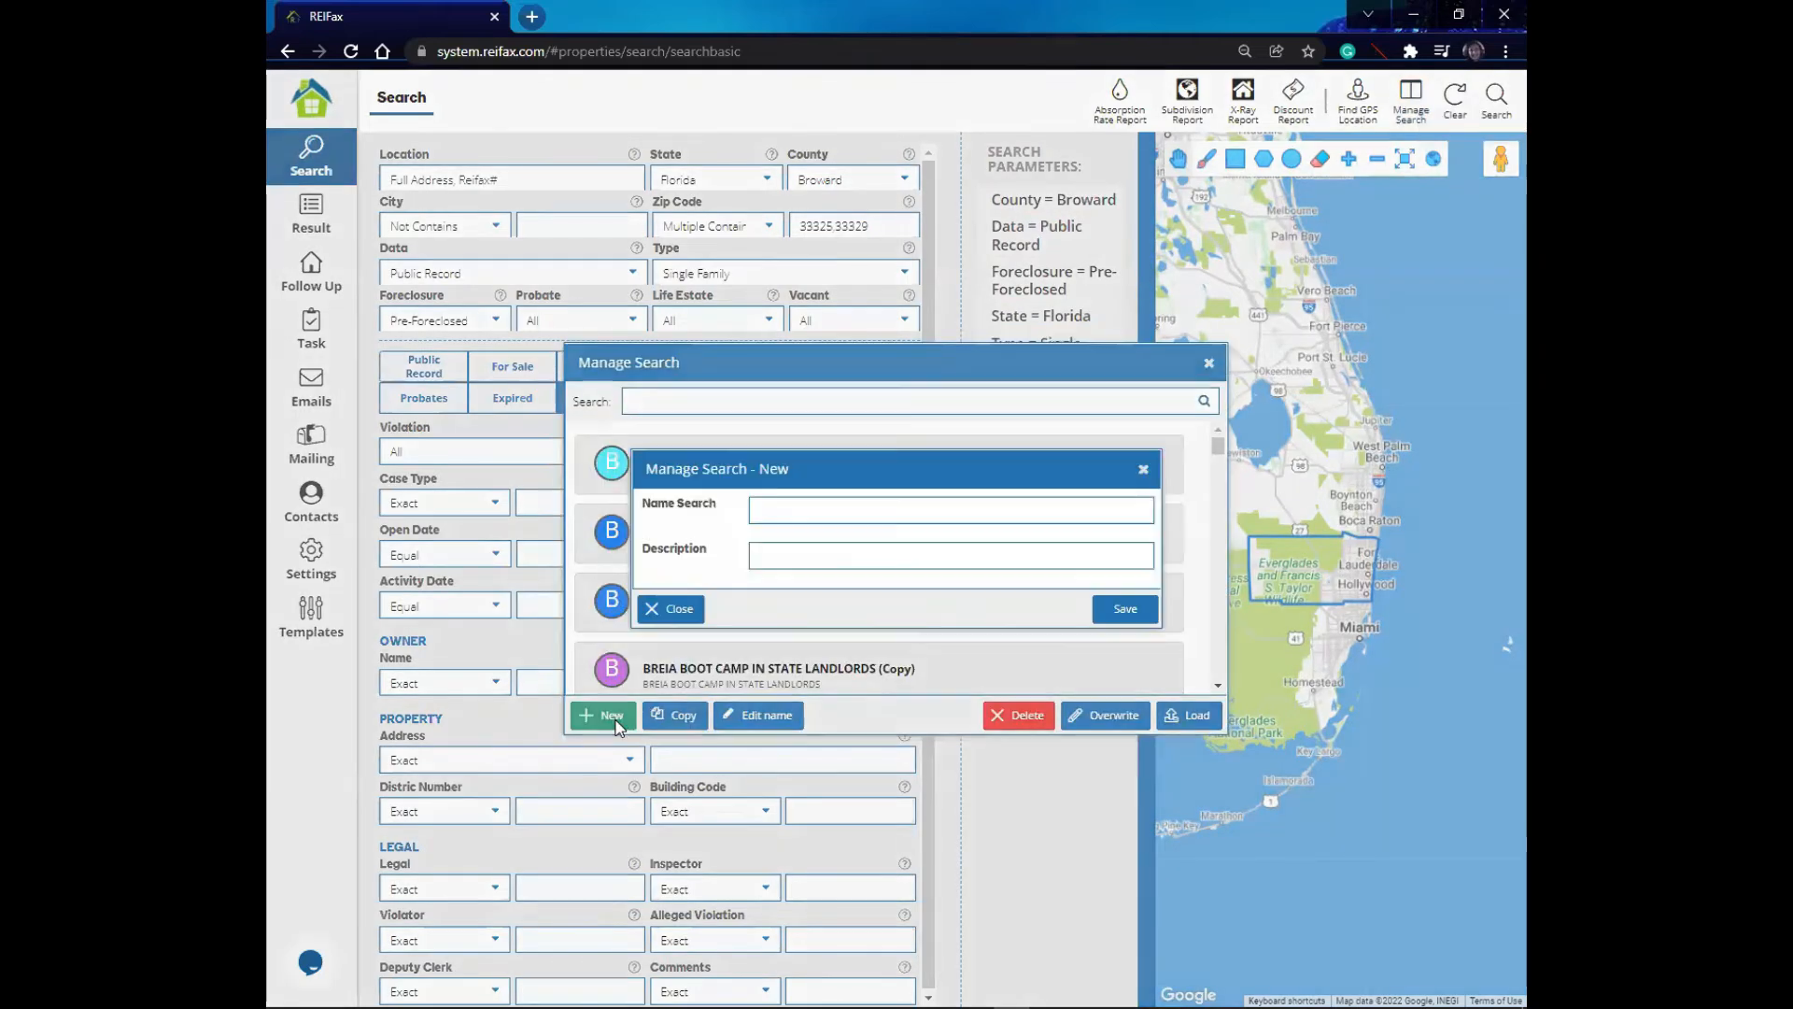
{"action": "left_click", "coordinate": [776, 512]}
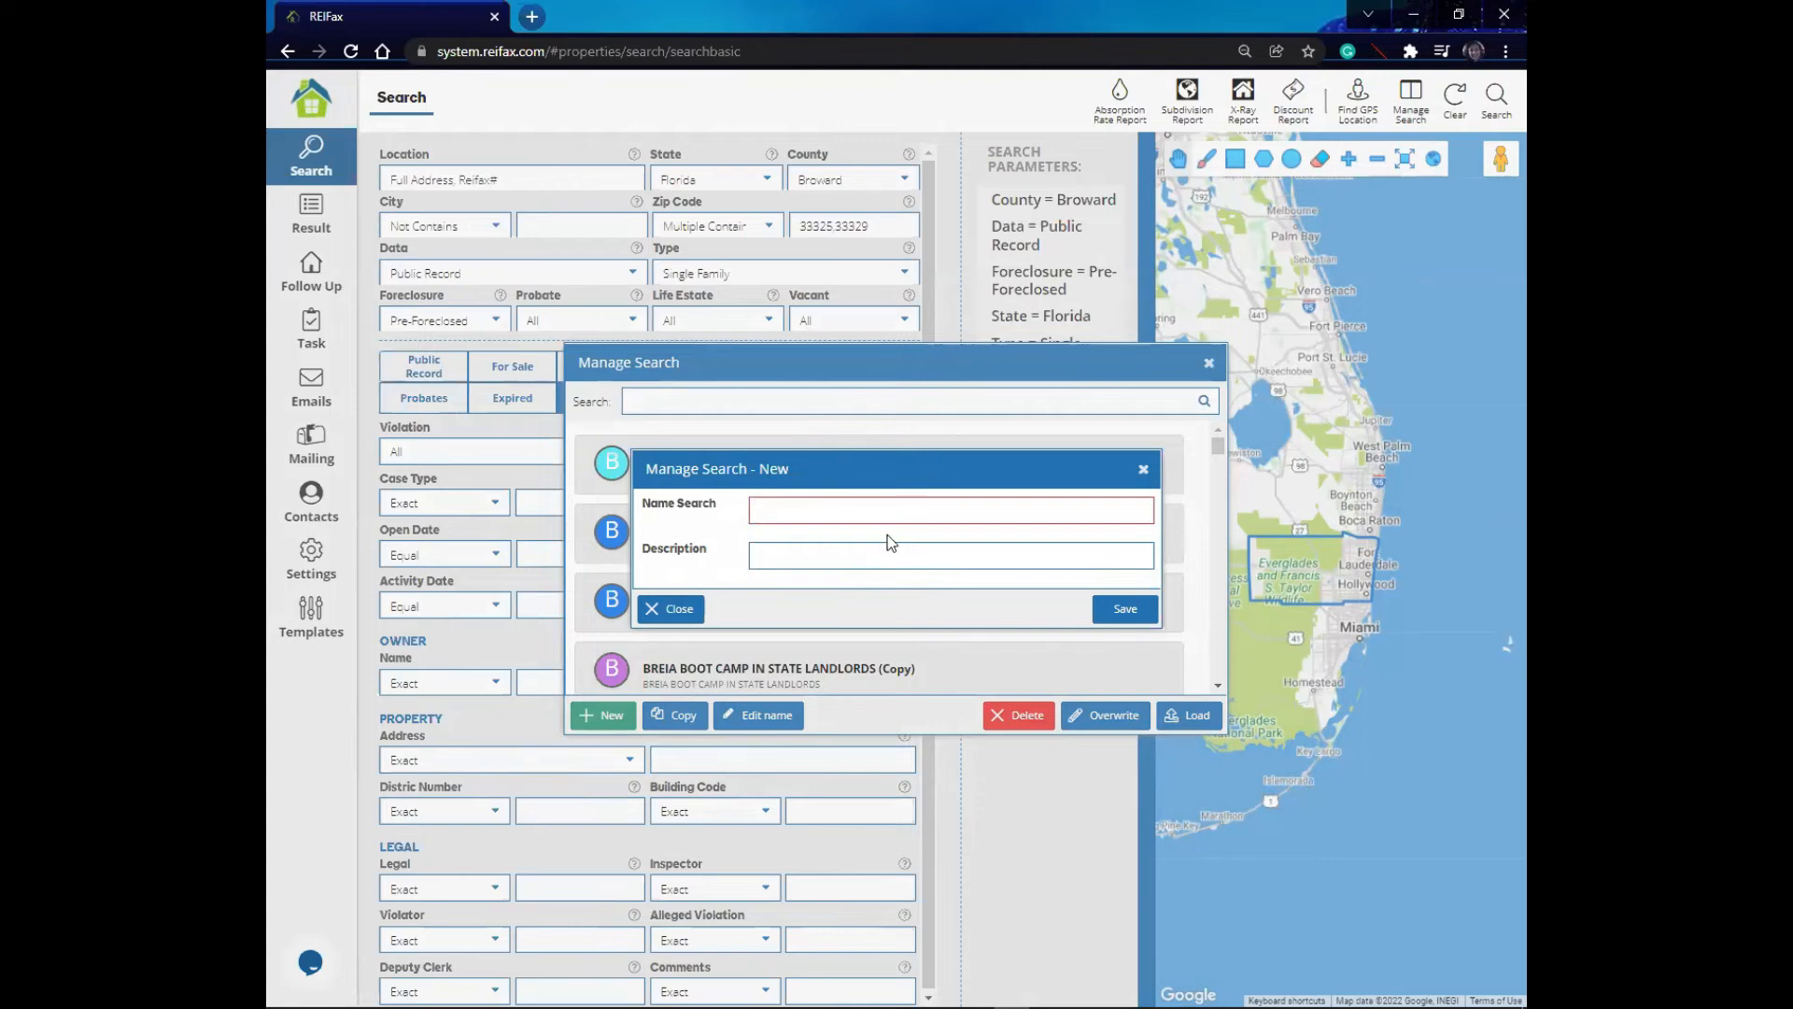
{"action": "left_click", "coordinate": [863, 504]}
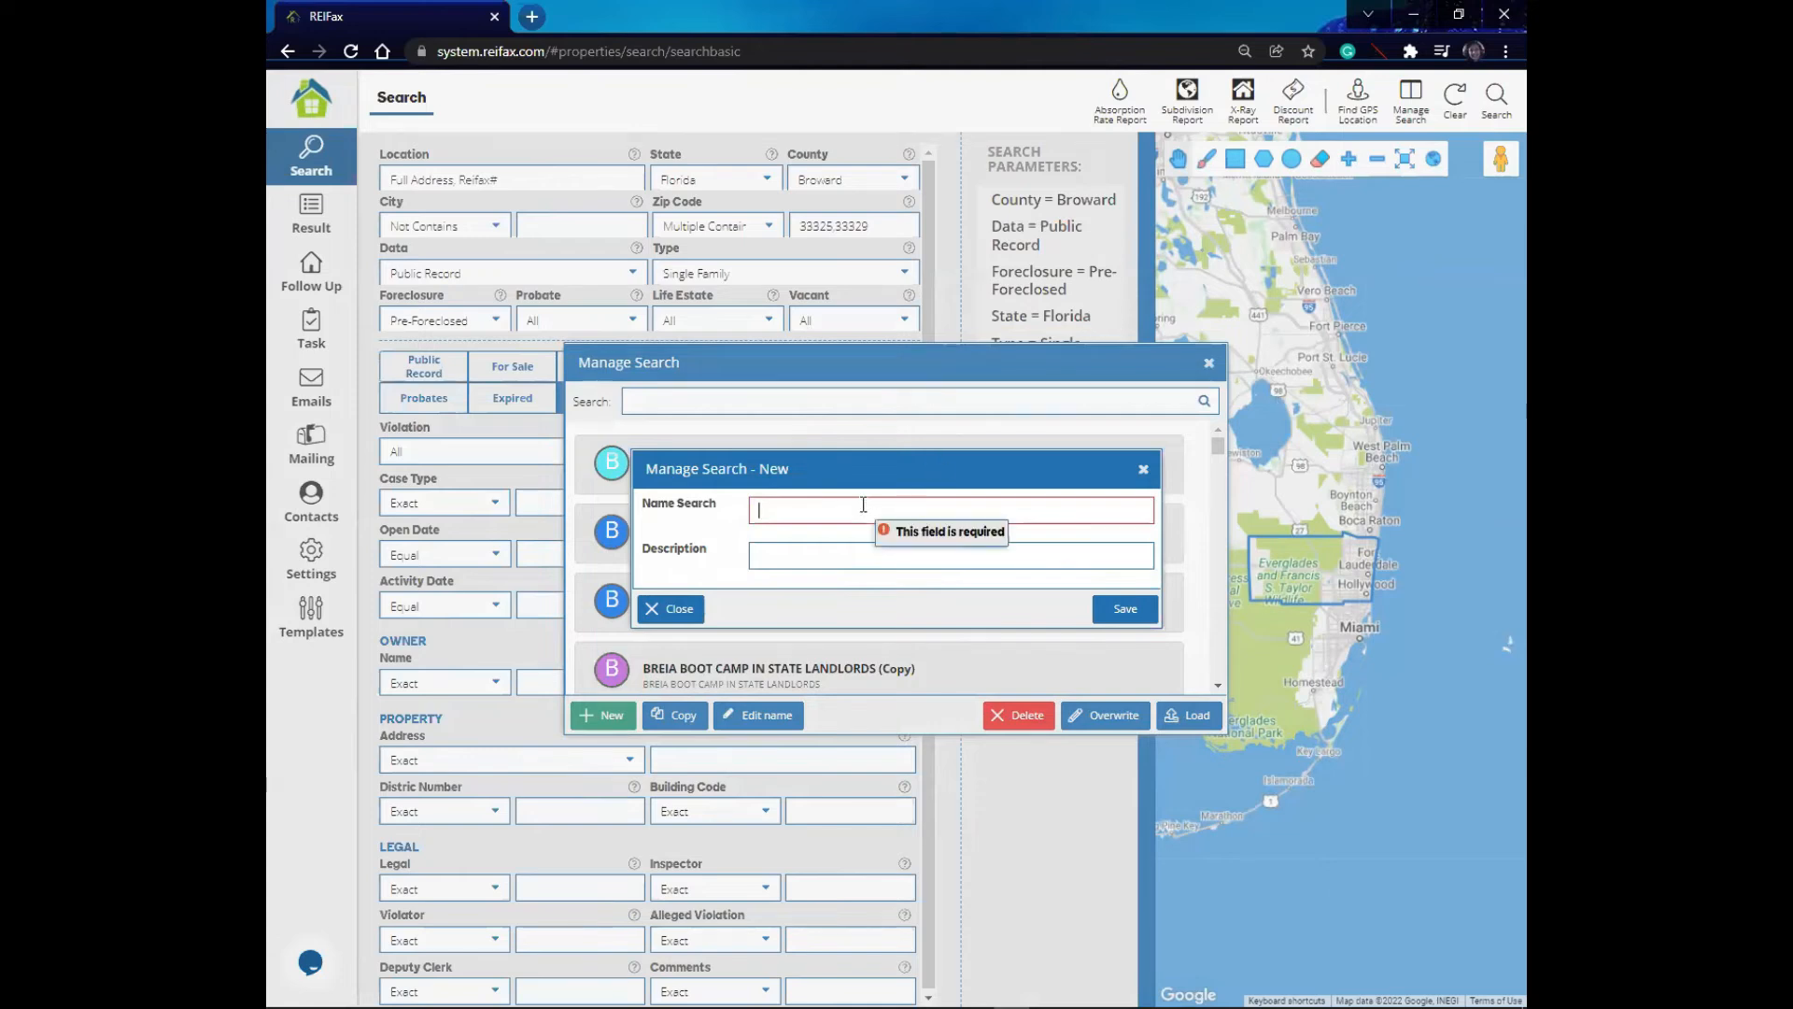
{"action": "type", "text": "Browa"}
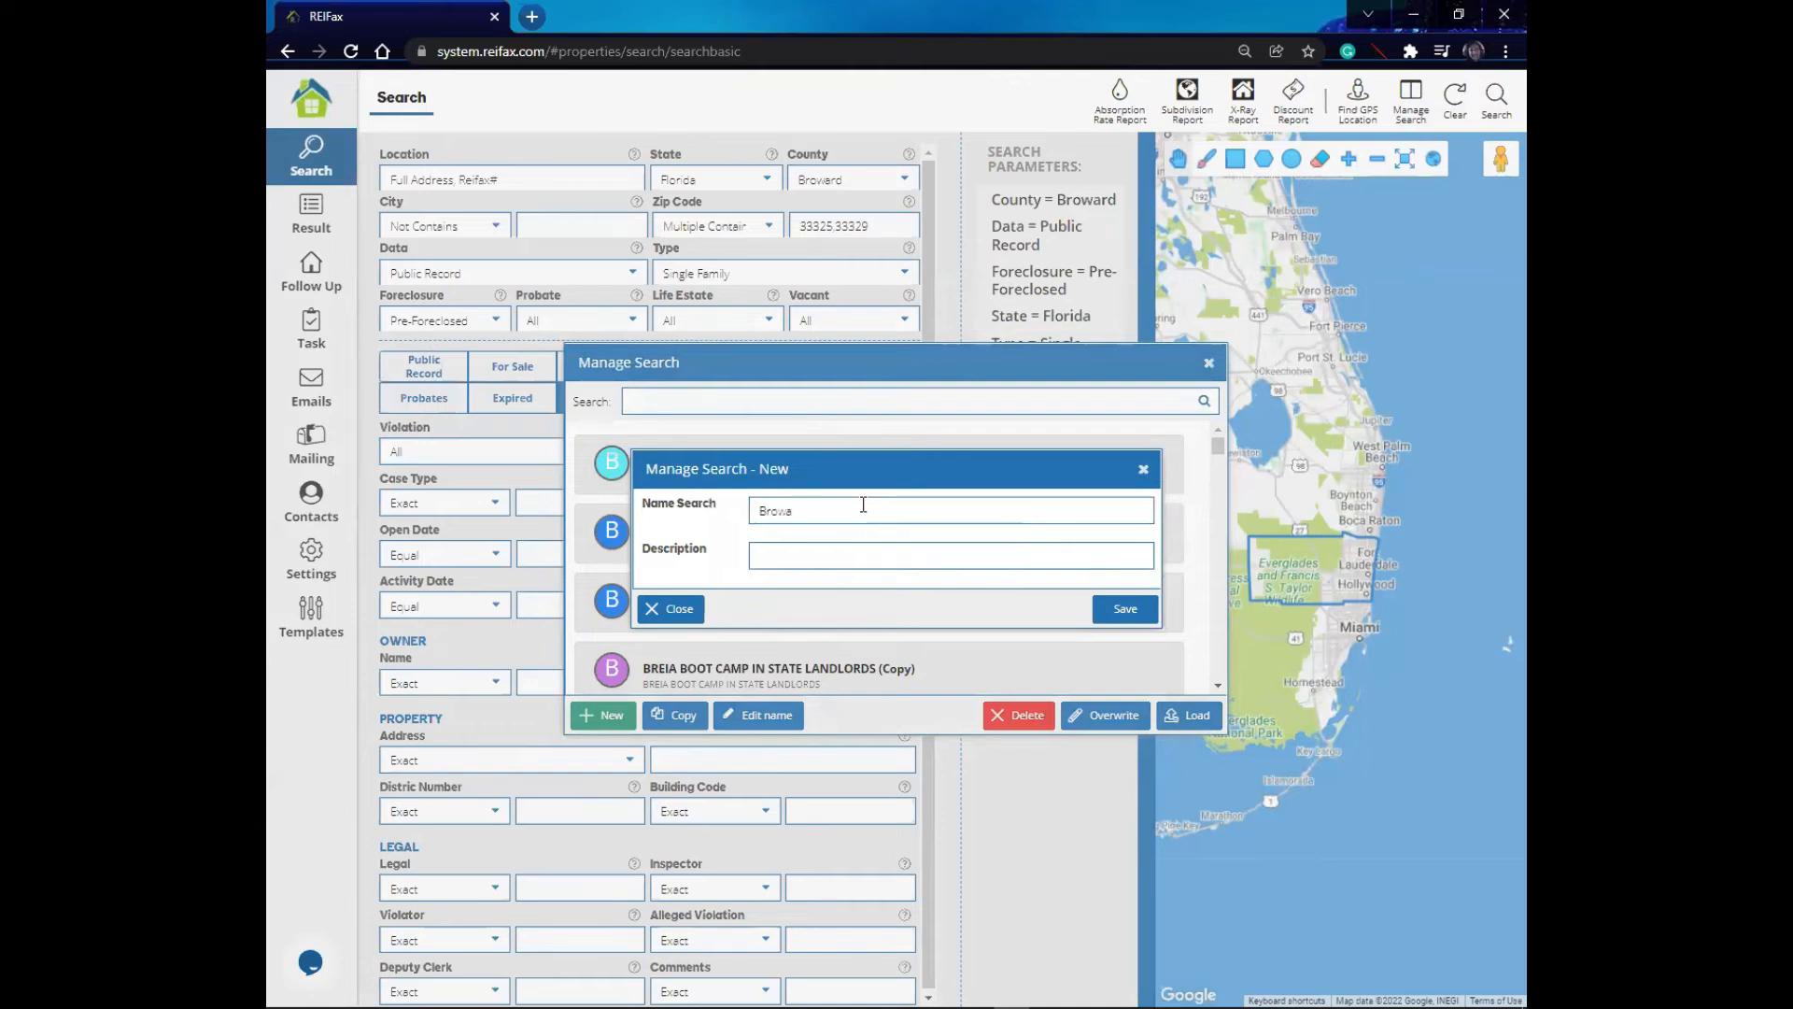
{"action": "type", "text": "rd pr"}
{"action": "key", "text": "BackSpace"}
{"action": "key", "text": "BackSpace"}
{"action": "key", "text": "BackSpace"}
{"action": "type", "text": "Pre fore"}
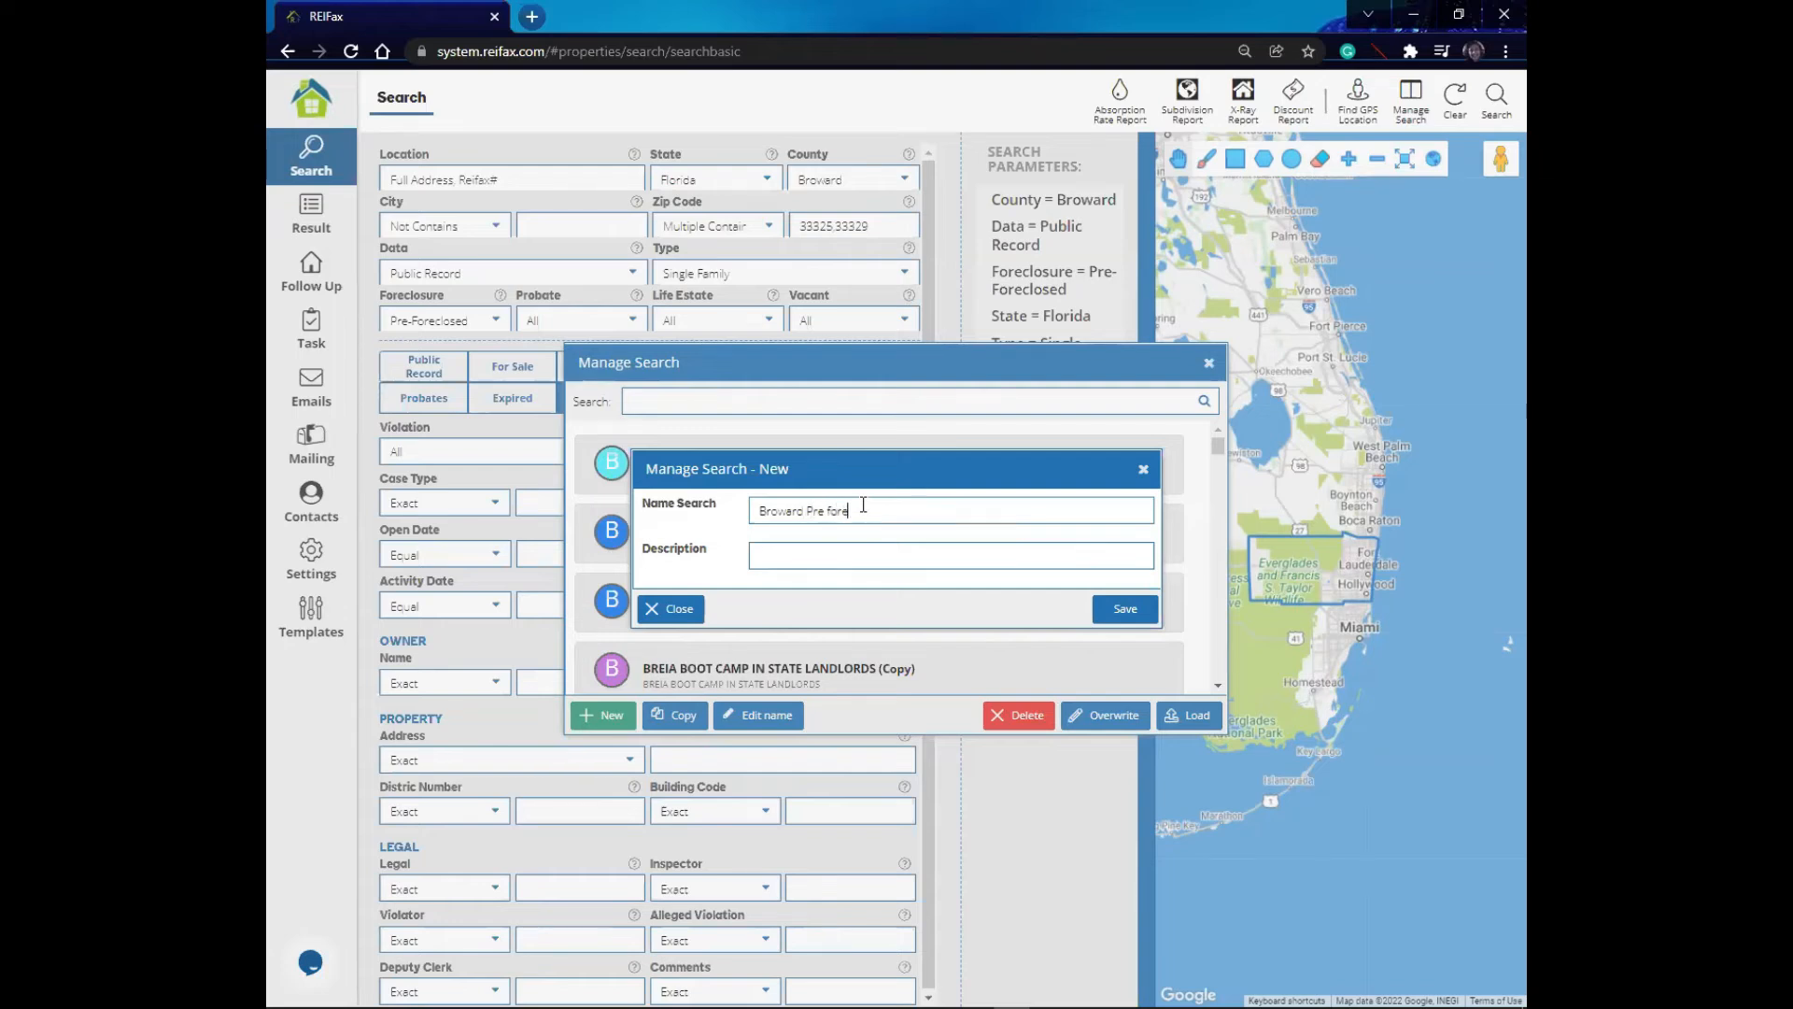
{"action": "type", "text": "close"}
{"action": "type", "text": "d 20% DE"}
{"action": "left_click", "coordinate": [819, 554]}
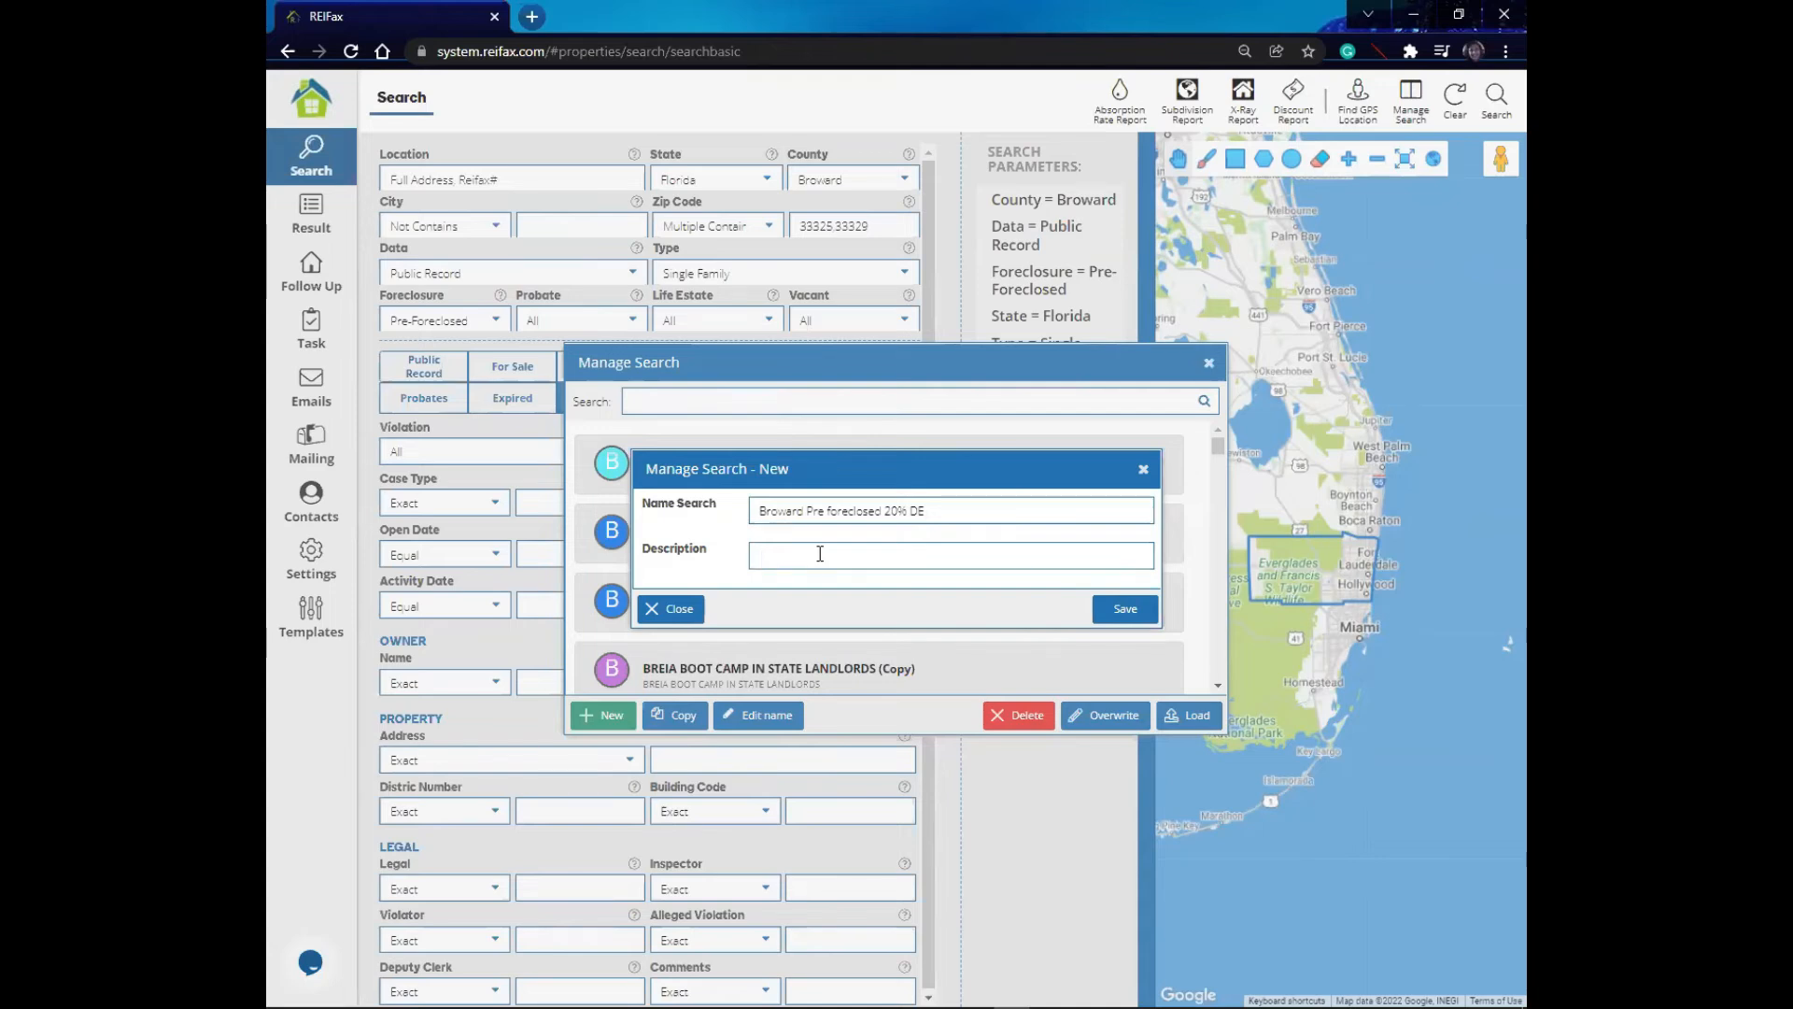
{"action": "type", "text": "333"}
{"action": "type", "text": "25"}
{"action": "type", "text": ","}
{"action": "type", "text": "3332"}
{"action": "type", "text": "9"}
{"action": "type", "text": "M"}
{"action": "type", "text": "V up to 40"}
{"action": "type", "text": "0"}
{"action": "type", "text": "K"}
{"action": "left_click", "coordinate": [1119, 612]}
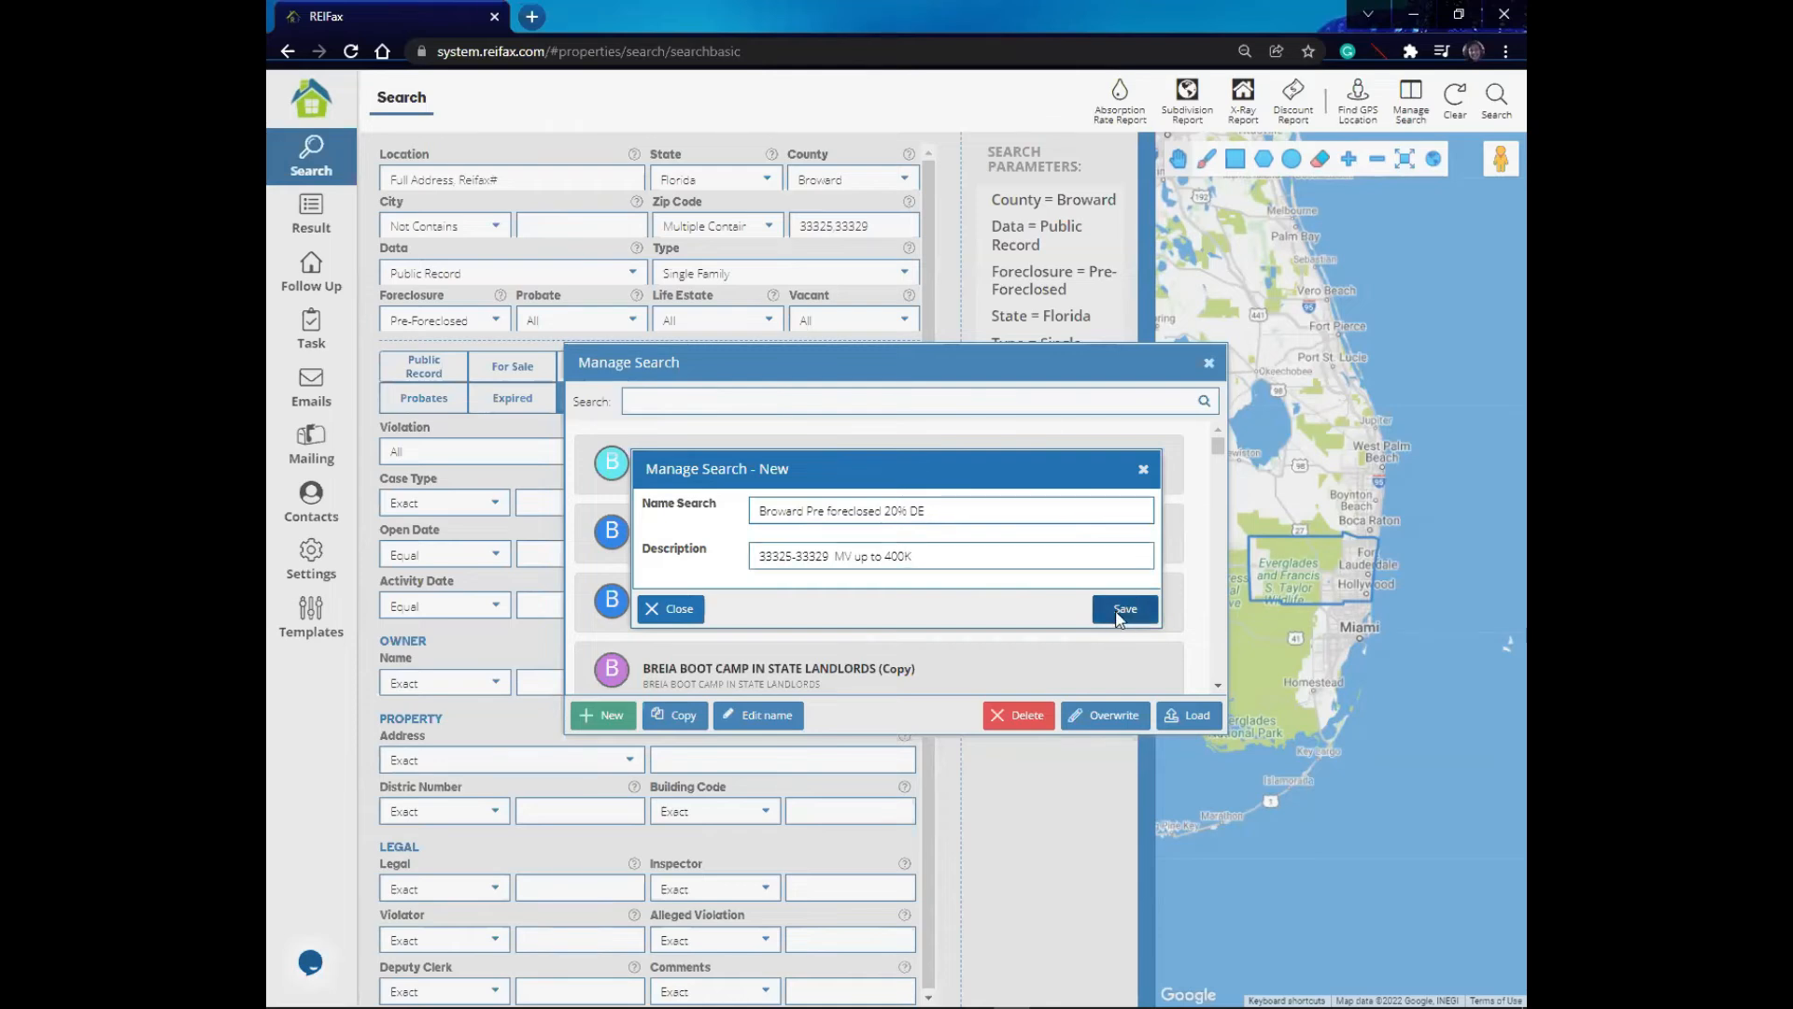
- Close the saved-search dialog and return to a cleared Search page
{"action": "left_click", "coordinate": [901, 577]}
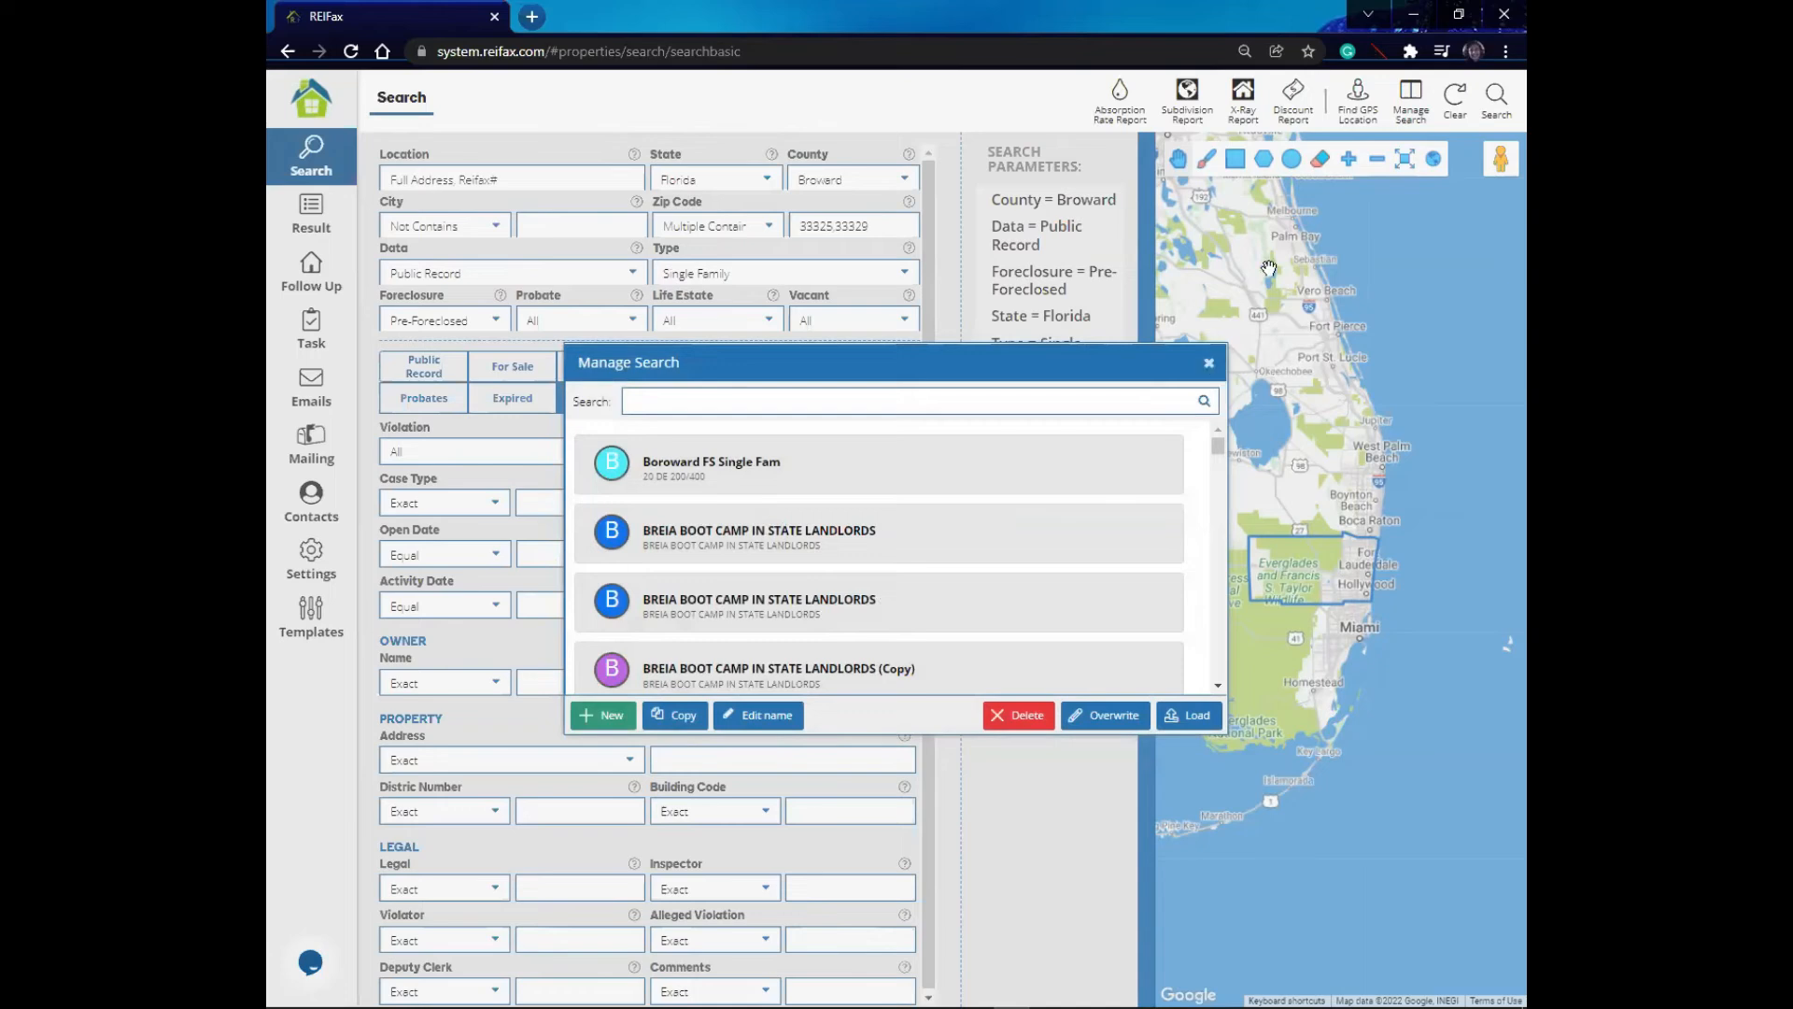
{"action": "left_click", "coordinate": [1481, 95]}
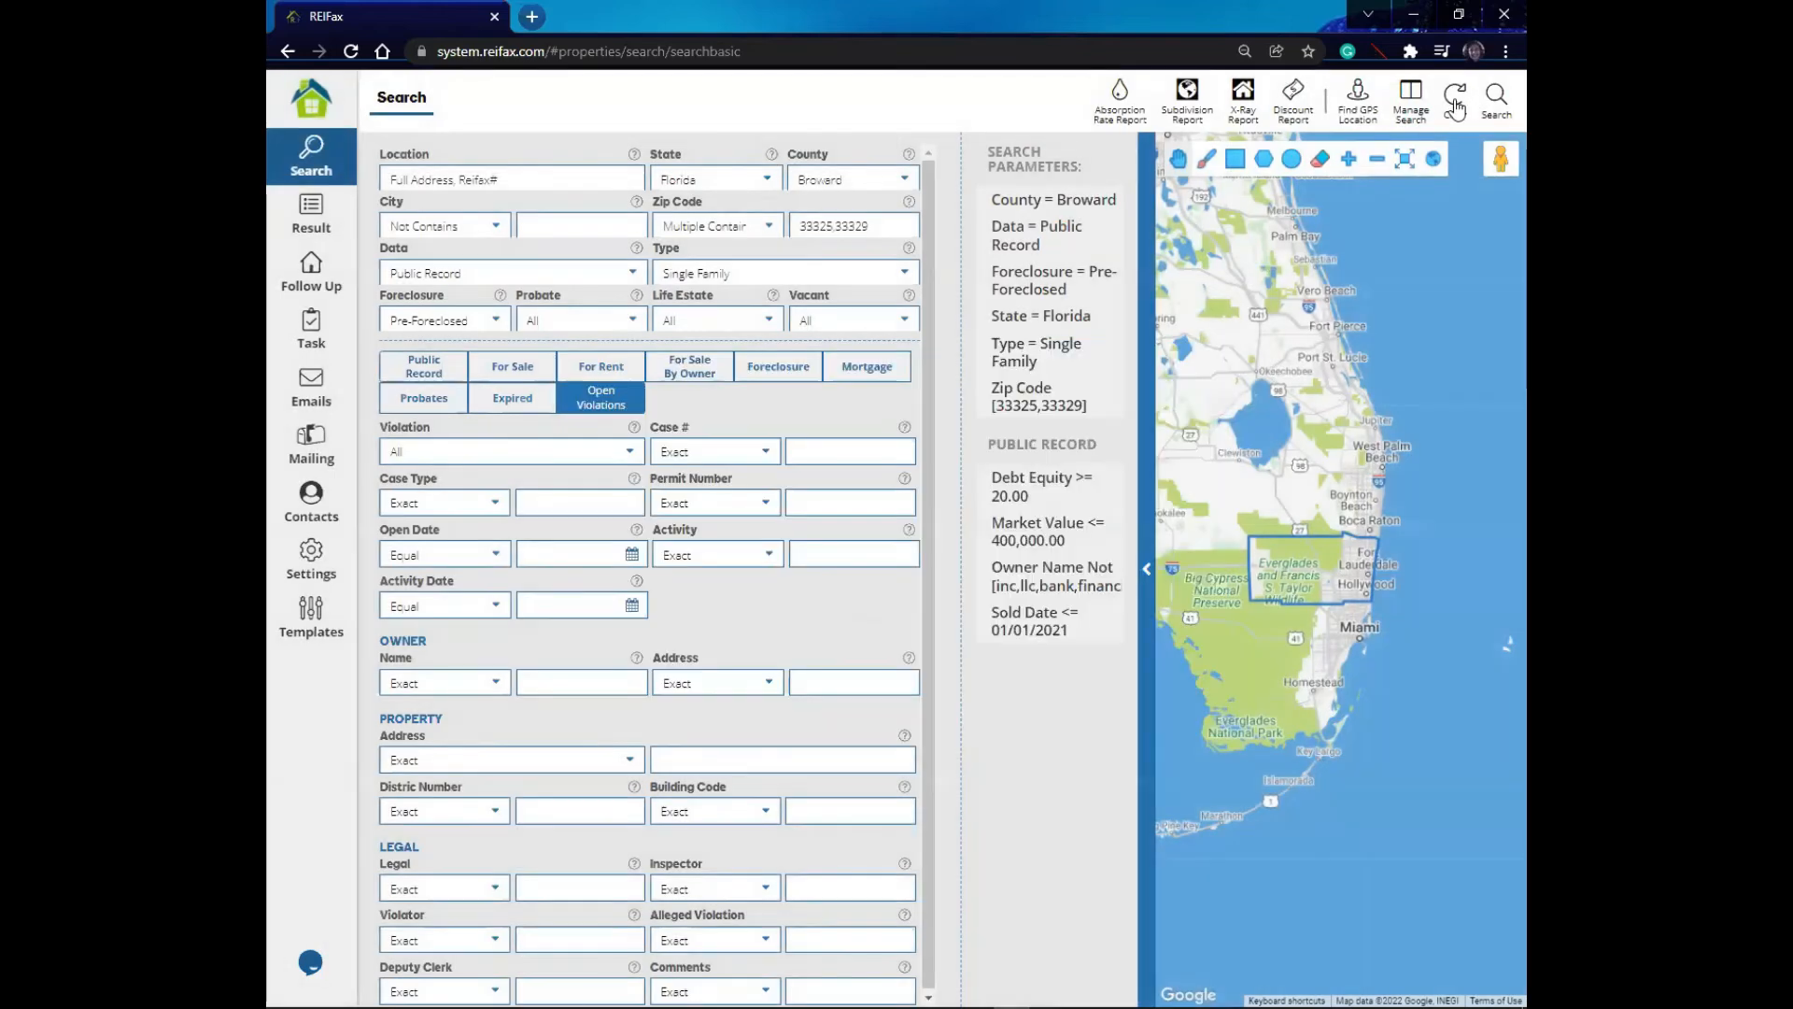
{"action": "left_click", "coordinate": [301, 154]}
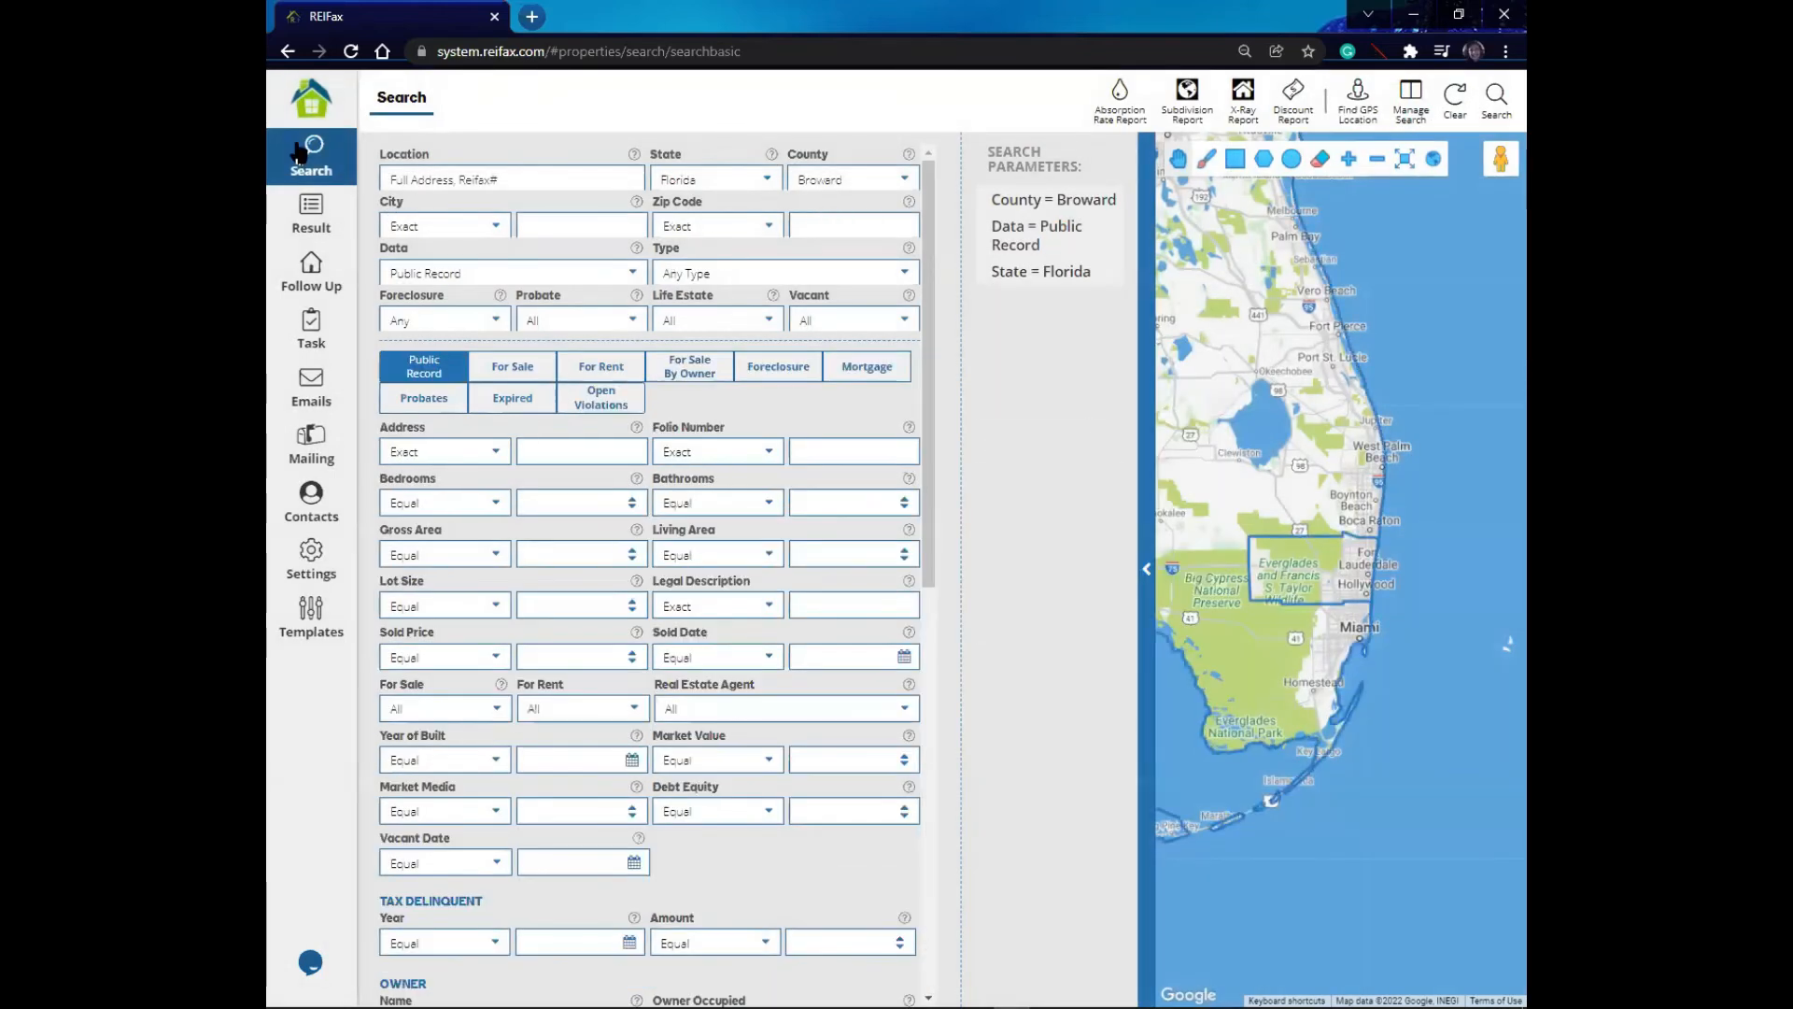
{"action": "left_click", "coordinate": [308, 106]}
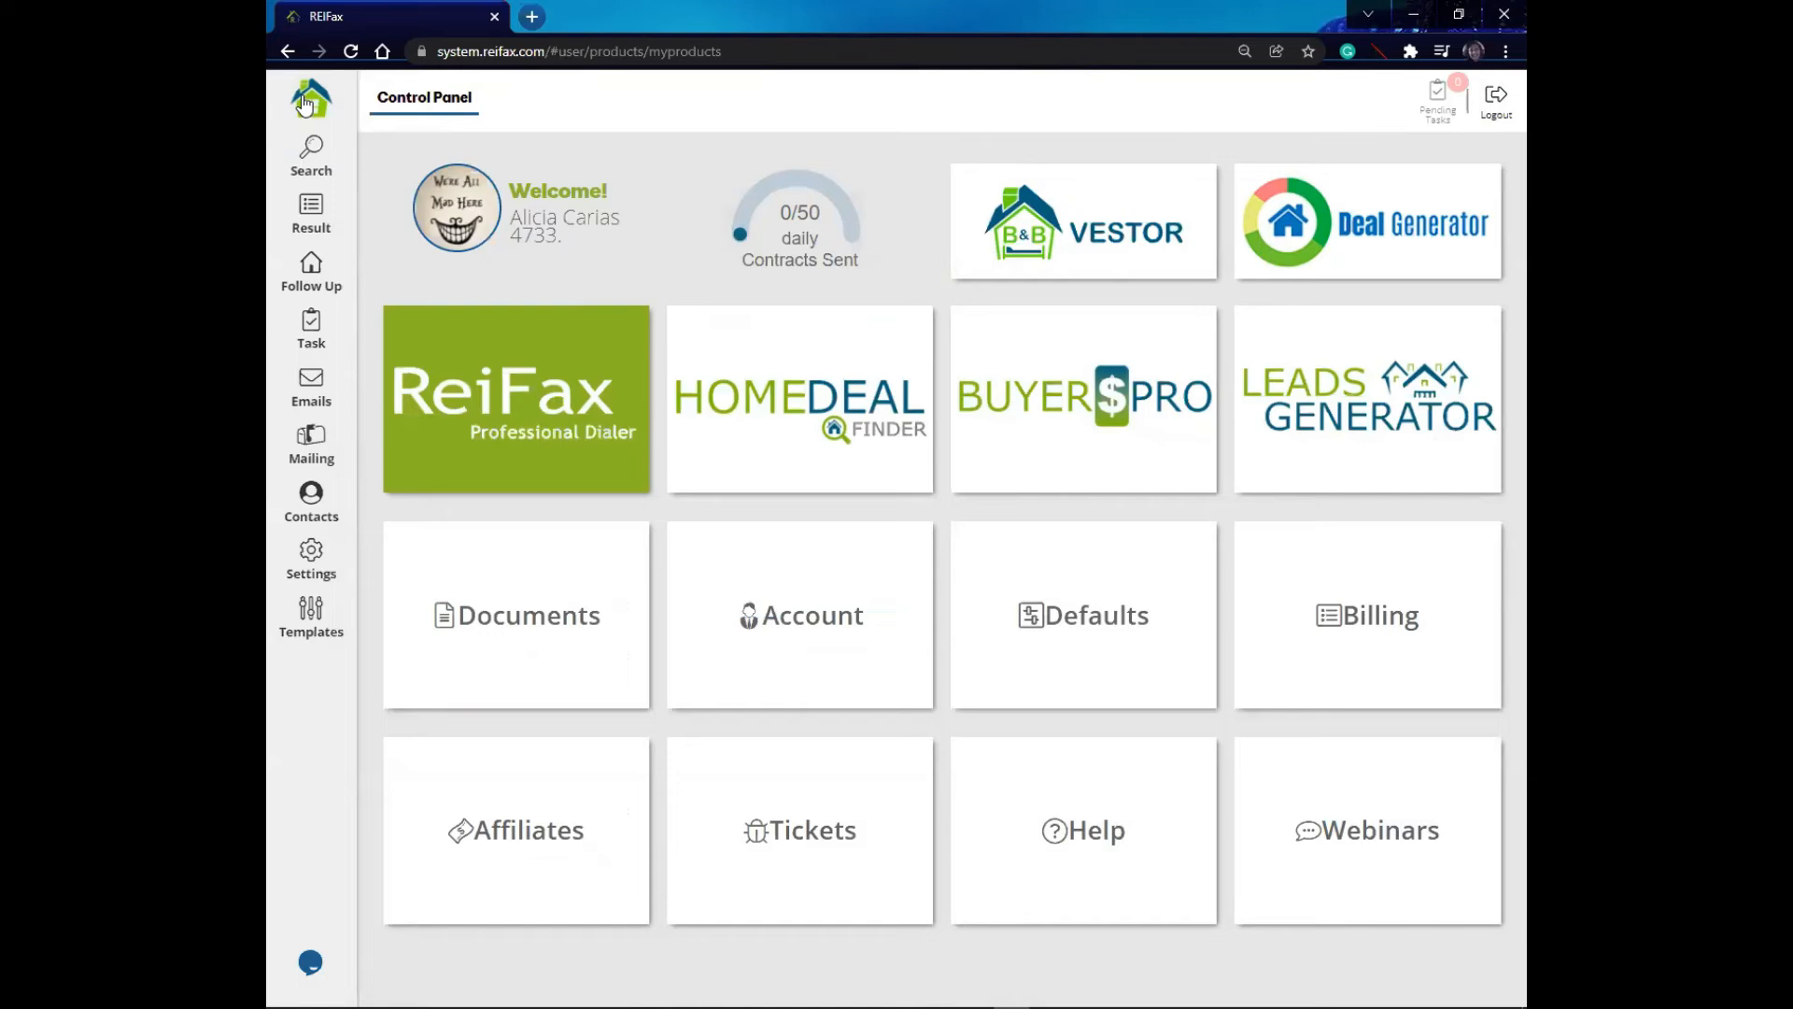
{"action": "left_click", "coordinate": [301, 160]}
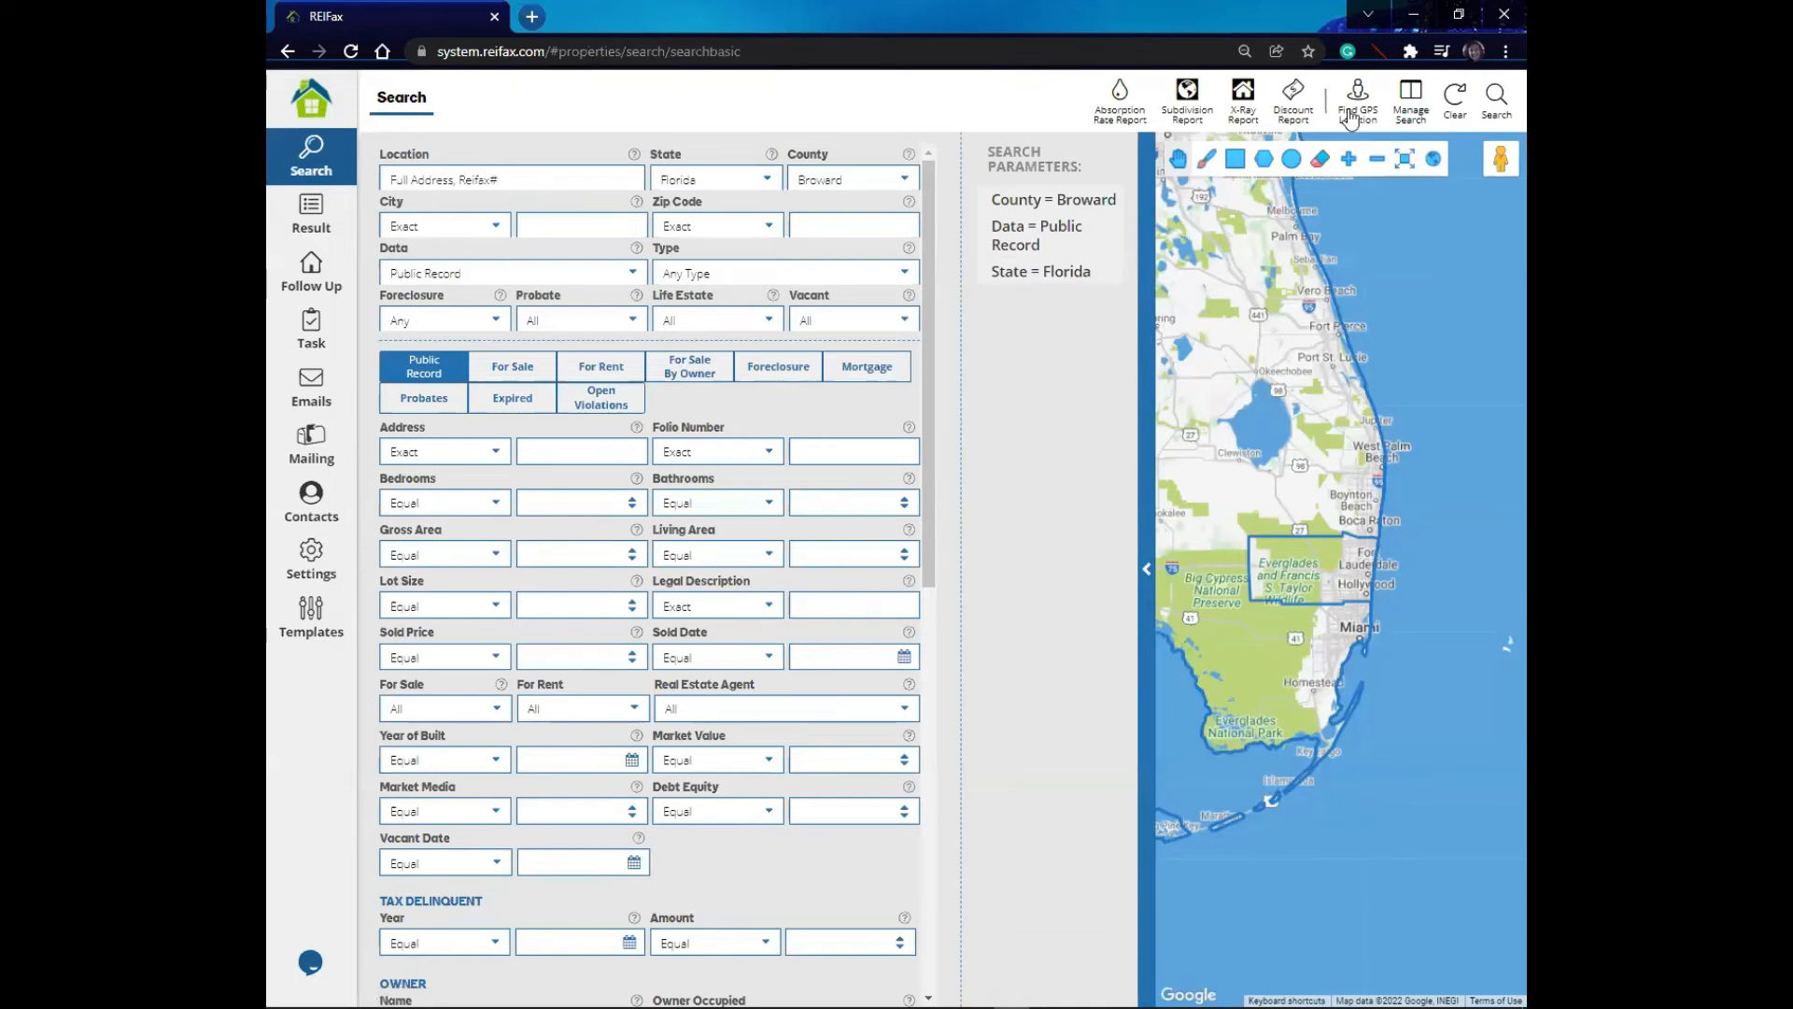
- Load the saved search Boroward FS Single Fam from Manage Search
{"action": "left_click", "coordinate": [1417, 92]}
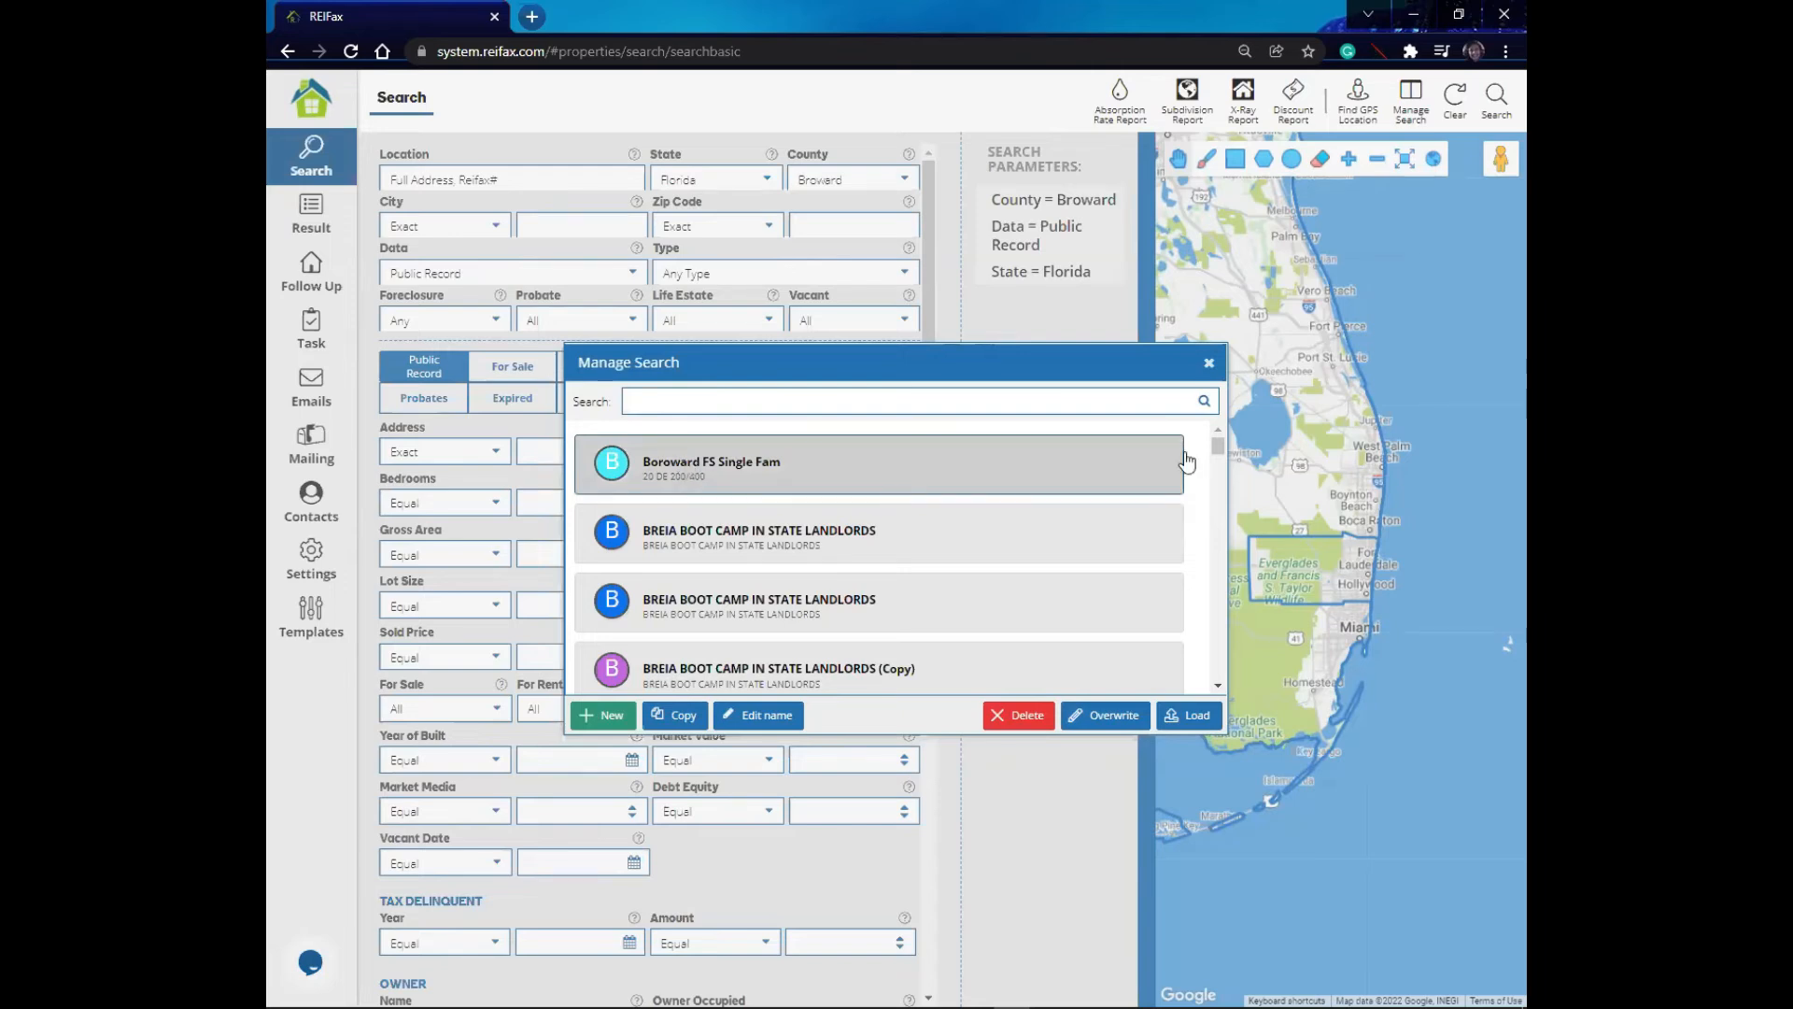
{"action": "left_click_drag", "start_coordinate": [1215, 450], "coordinate": [1195, 552]}
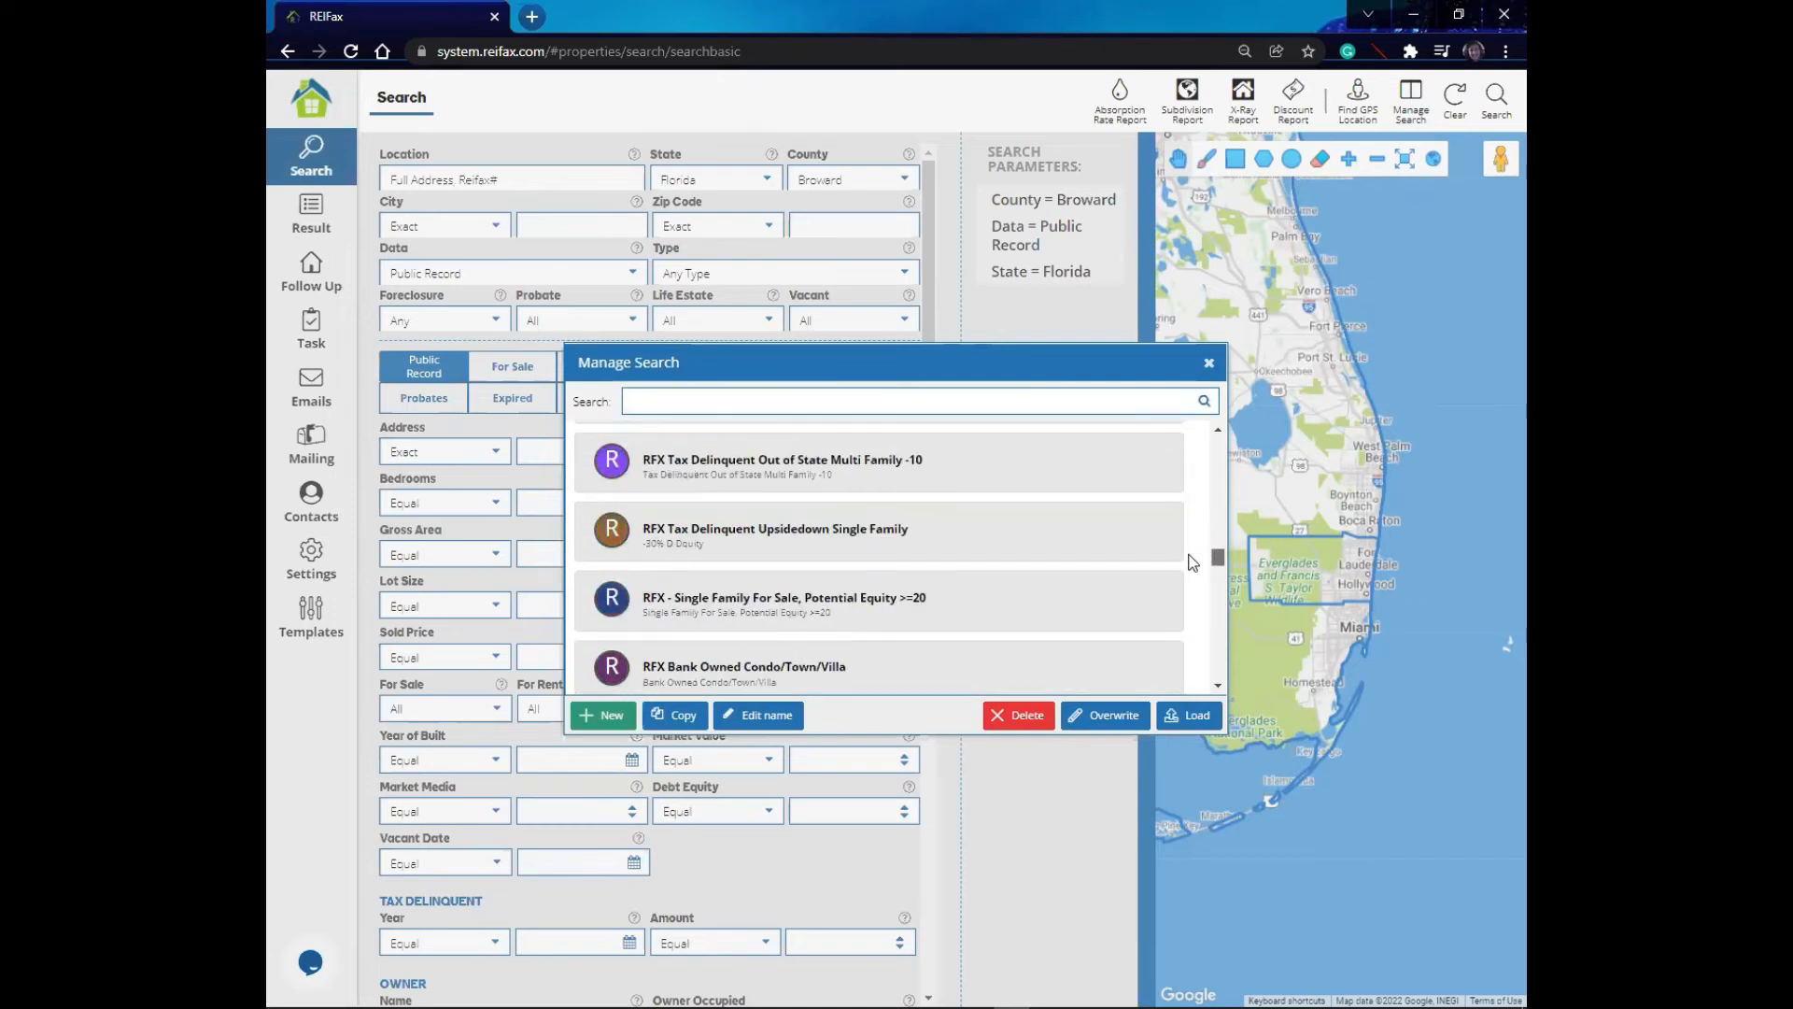
{"action": "left_click_drag", "start_coordinate": [1175, 557], "coordinate": [1212, 440]}
{"action": "scroll", "coordinate": [641, 473], "scroll_direction": "up", "scroll_amount": 5}
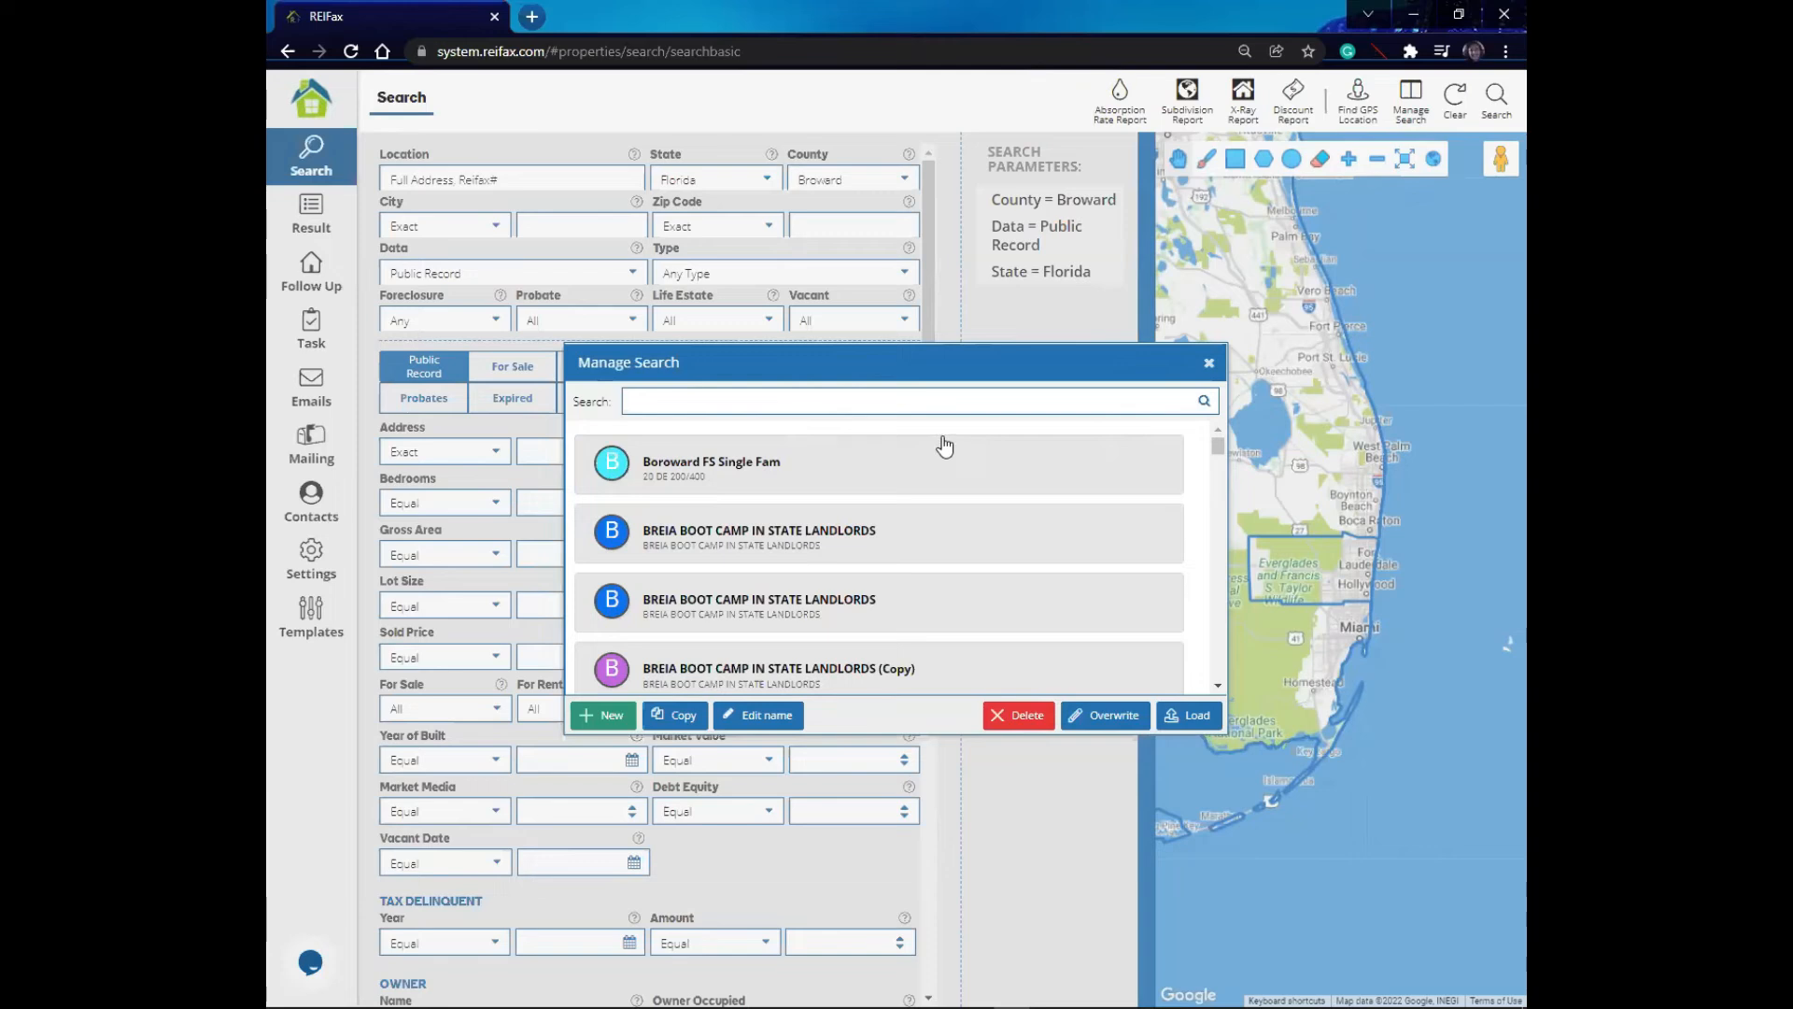
{"action": "left_click", "coordinate": [676, 481]}
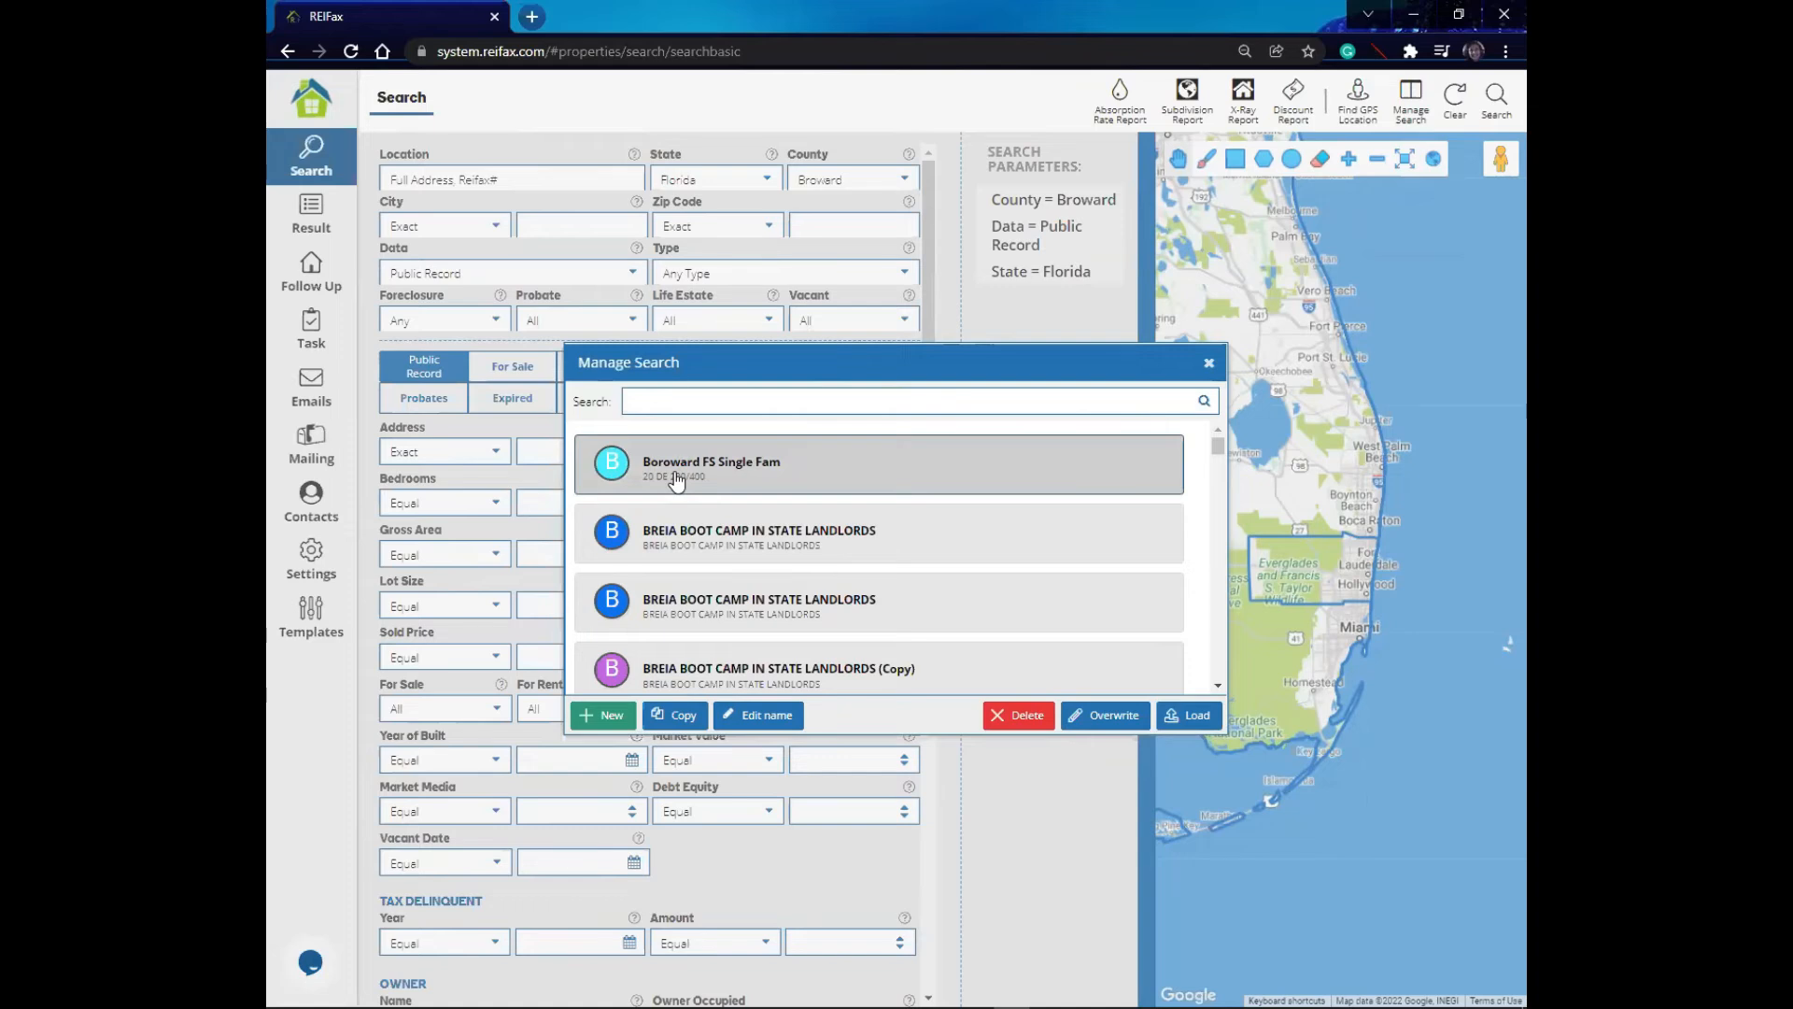
{"action": "left_click", "coordinate": [1203, 718]}
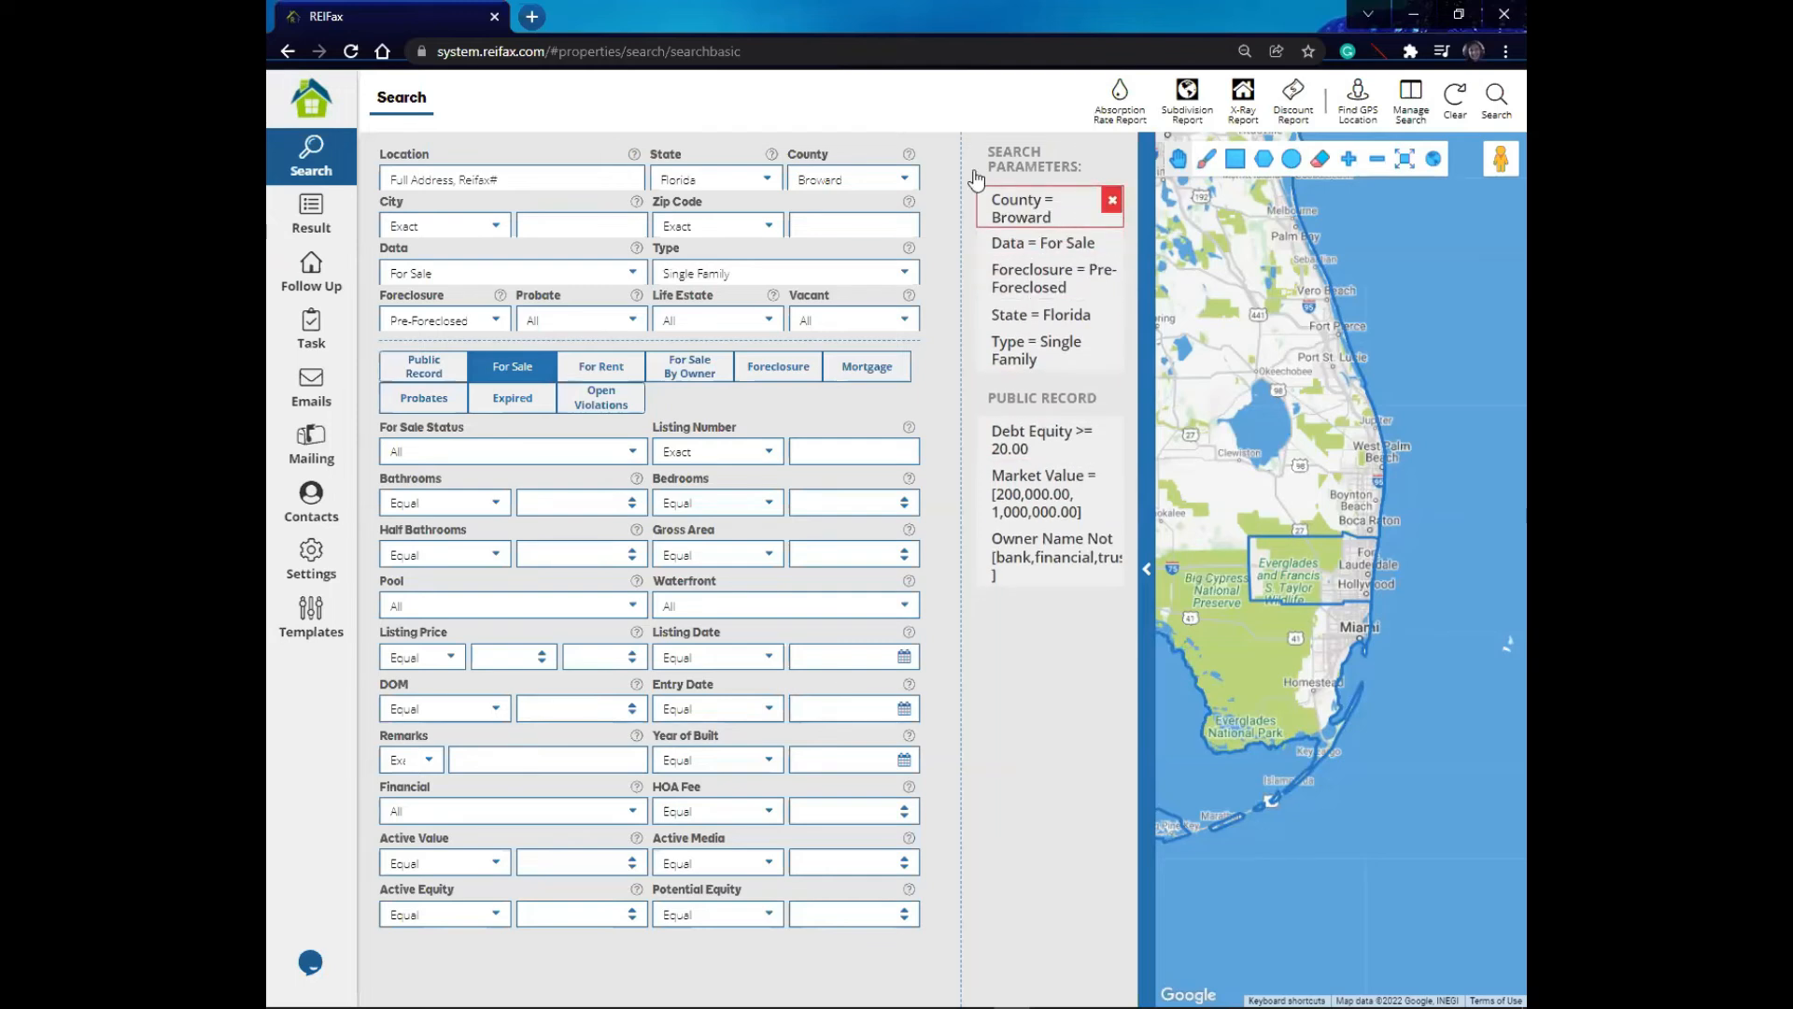
- Change the County to Palm Beach
{"action": "left_click", "coordinate": [922, 182]}
{"action": "scroll", "coordinate": [925, 262], "scroll_direction": "down", "scroll_amount": 3}
{"action": "left_click_drag", "start_coordinate": [927, 268], "coordinate": [926, 392]}
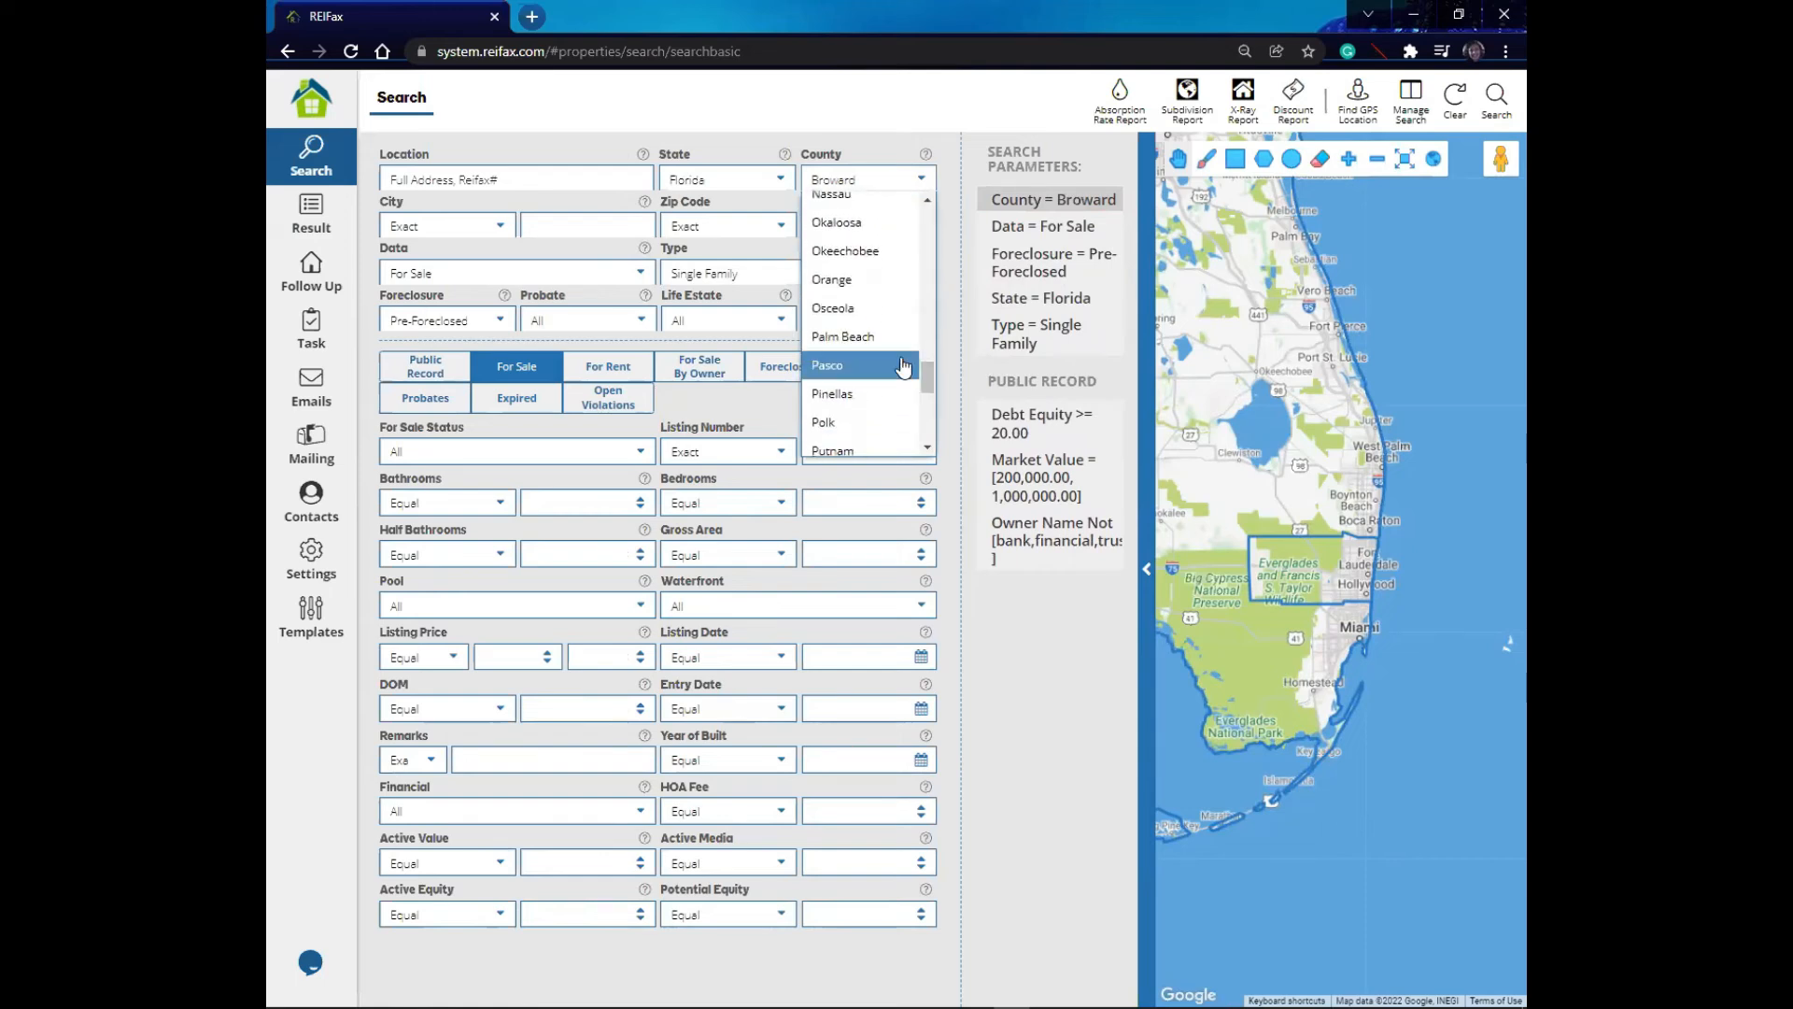
{"action": "left_click", "coordinate": [897, 340]}
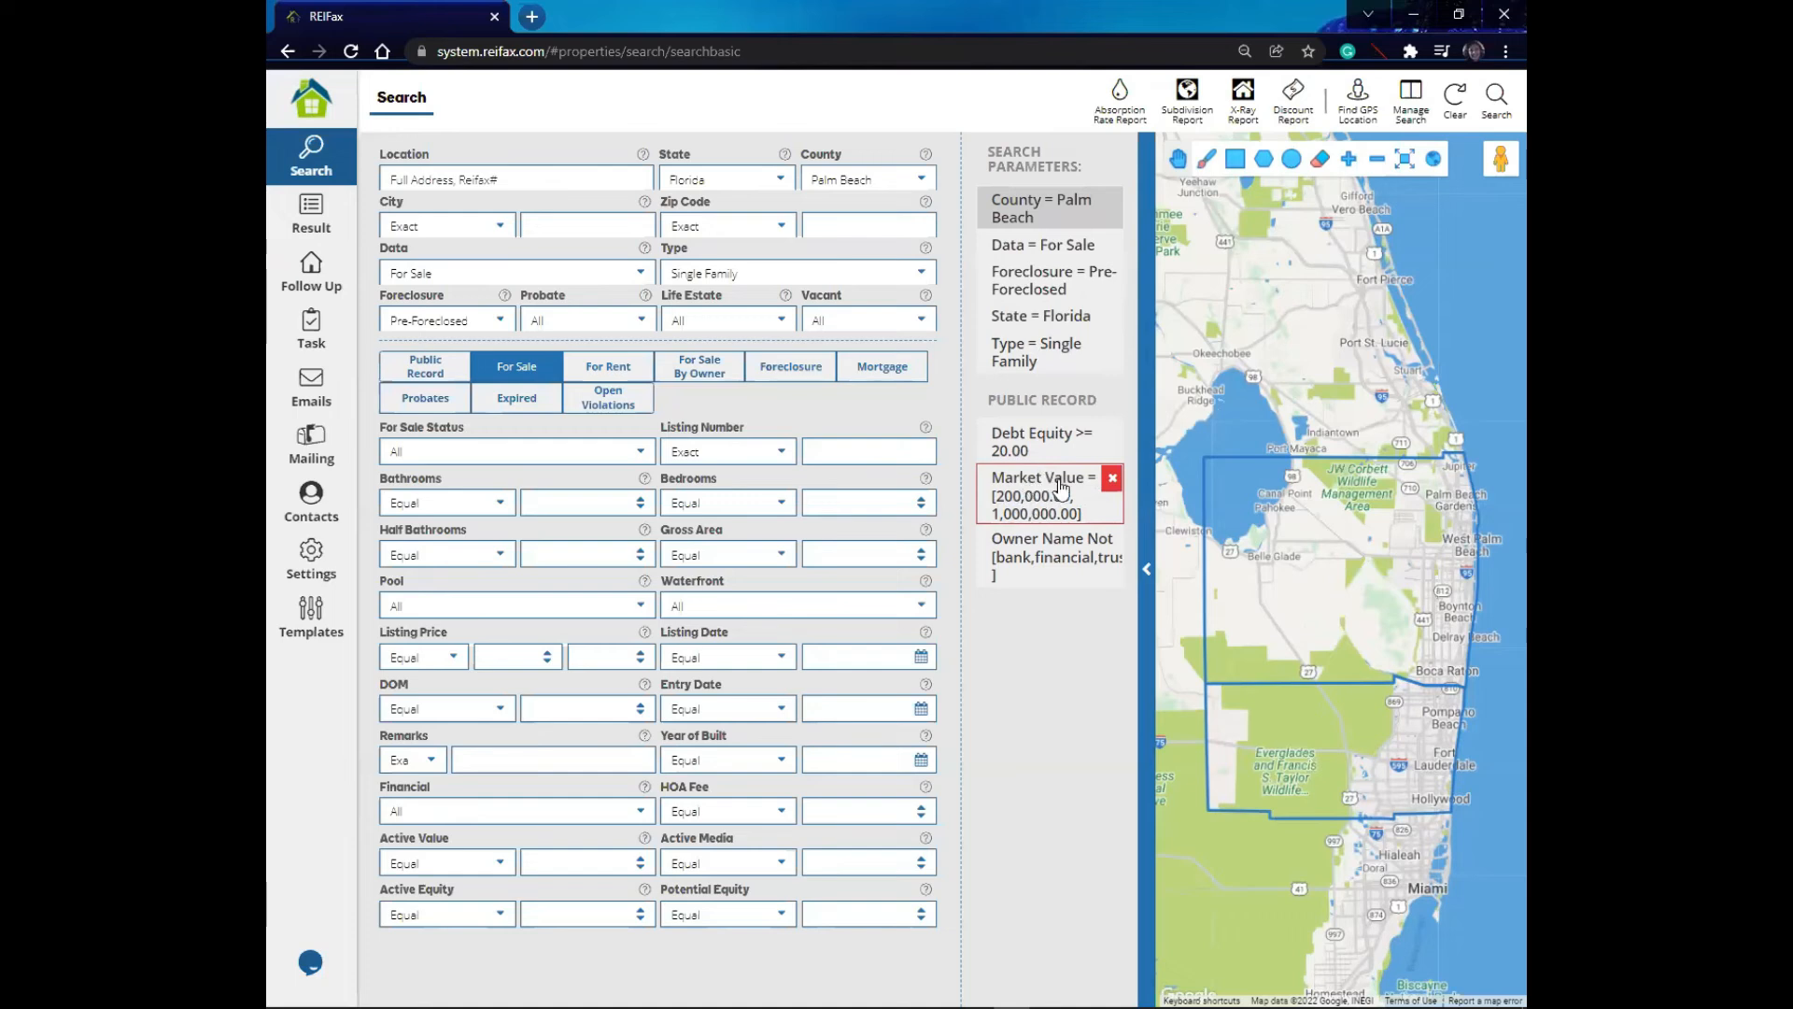
- In the Public Record filters, replace the Market Value range with Equal or Less 600000
{"action": "left_click", "coordinate": [449, 381]}
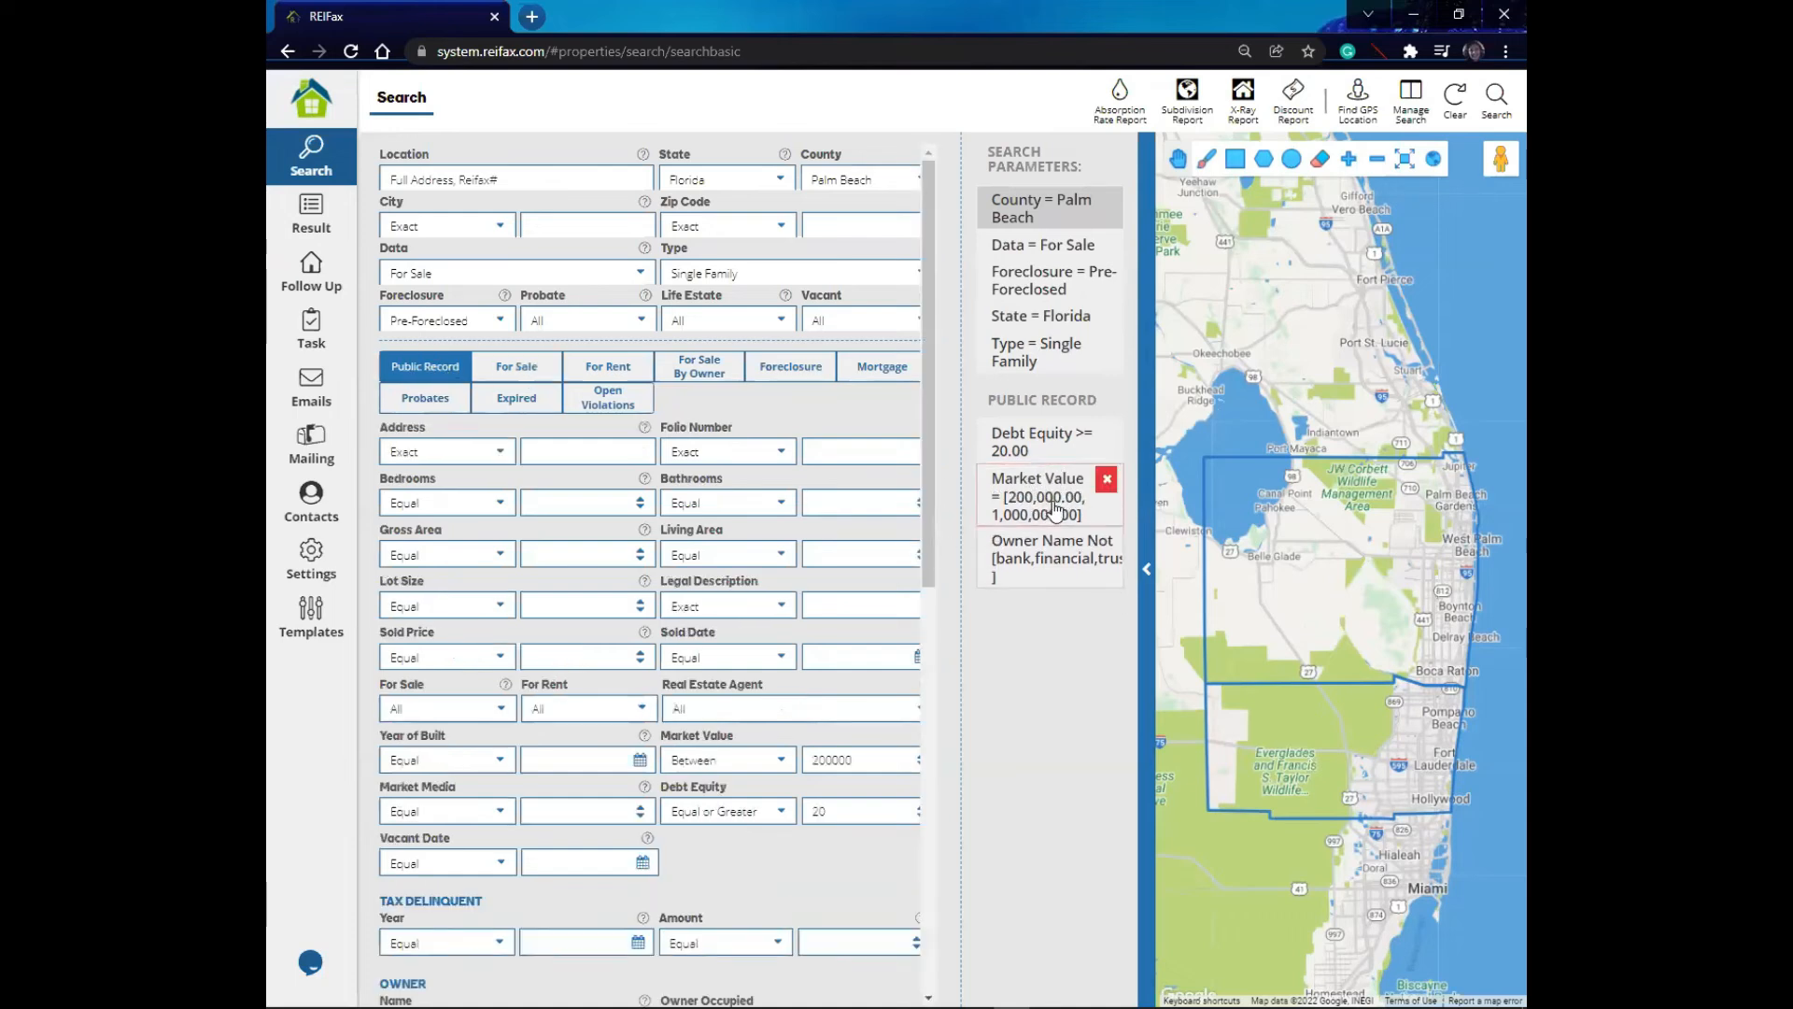
{"action": "left_click", "coordinate": [1110, 480]}
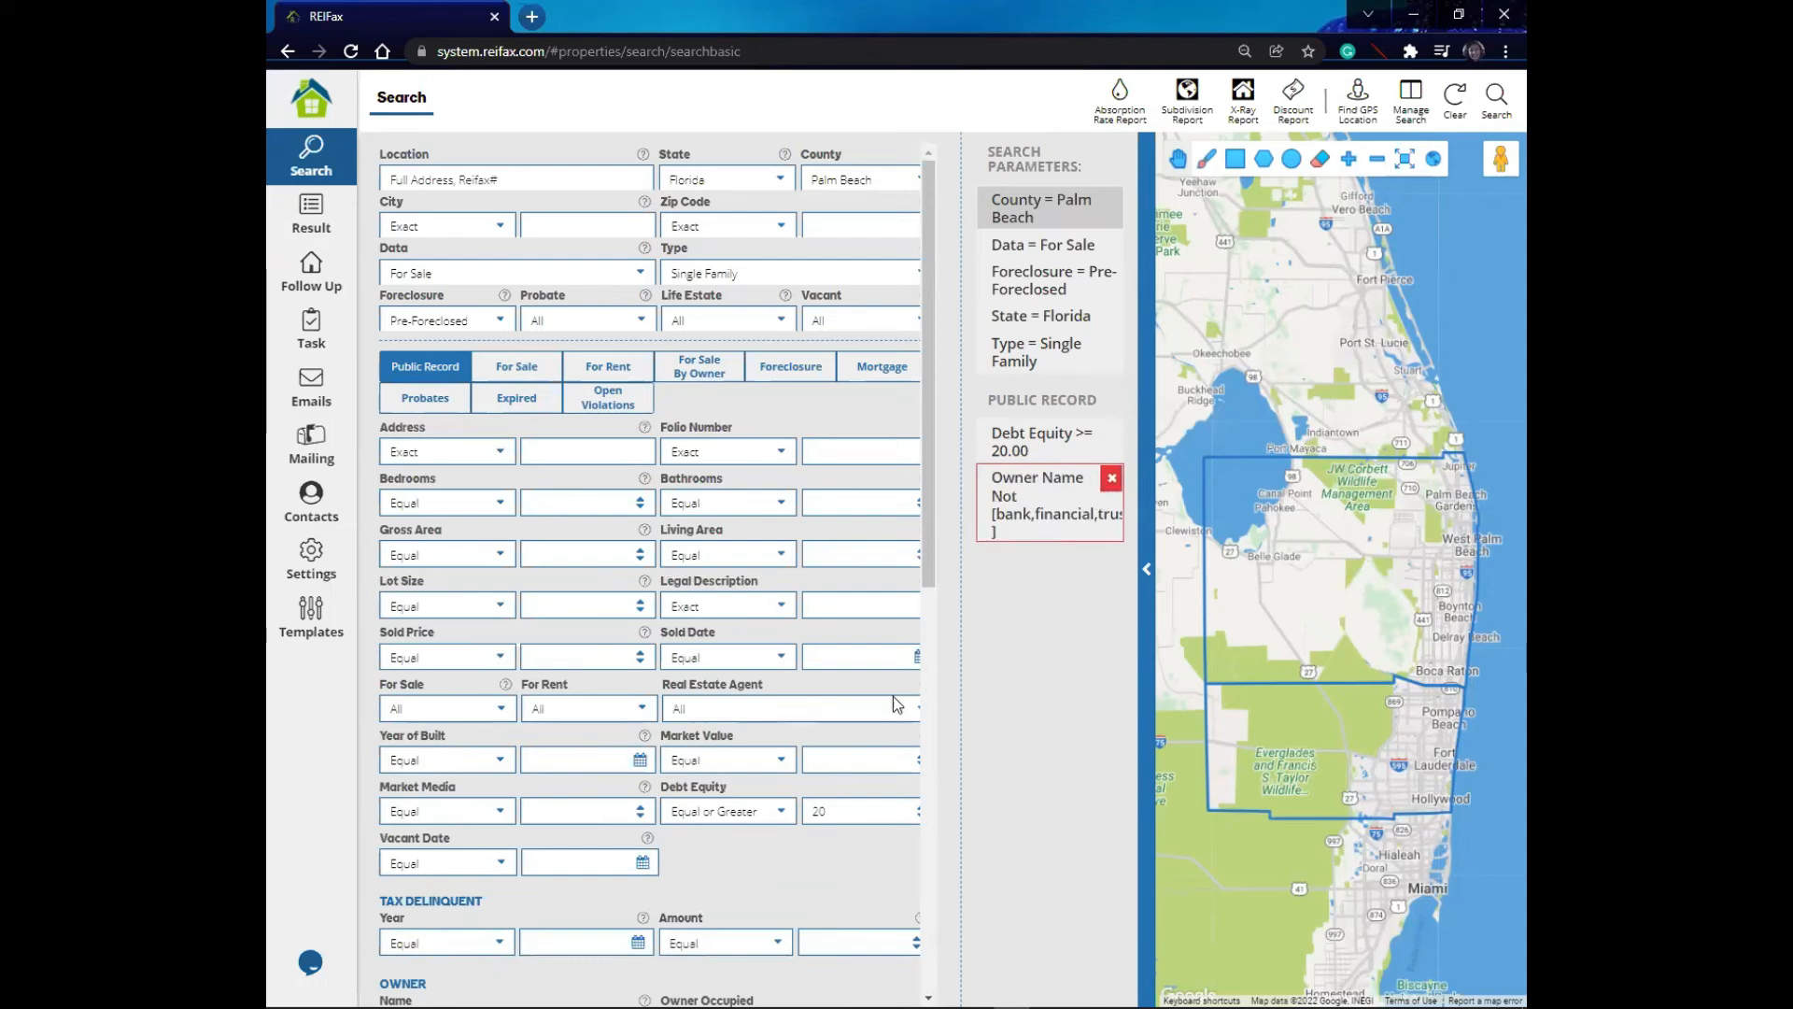
{"action": "left_click", "coordinate": [857, 760]}
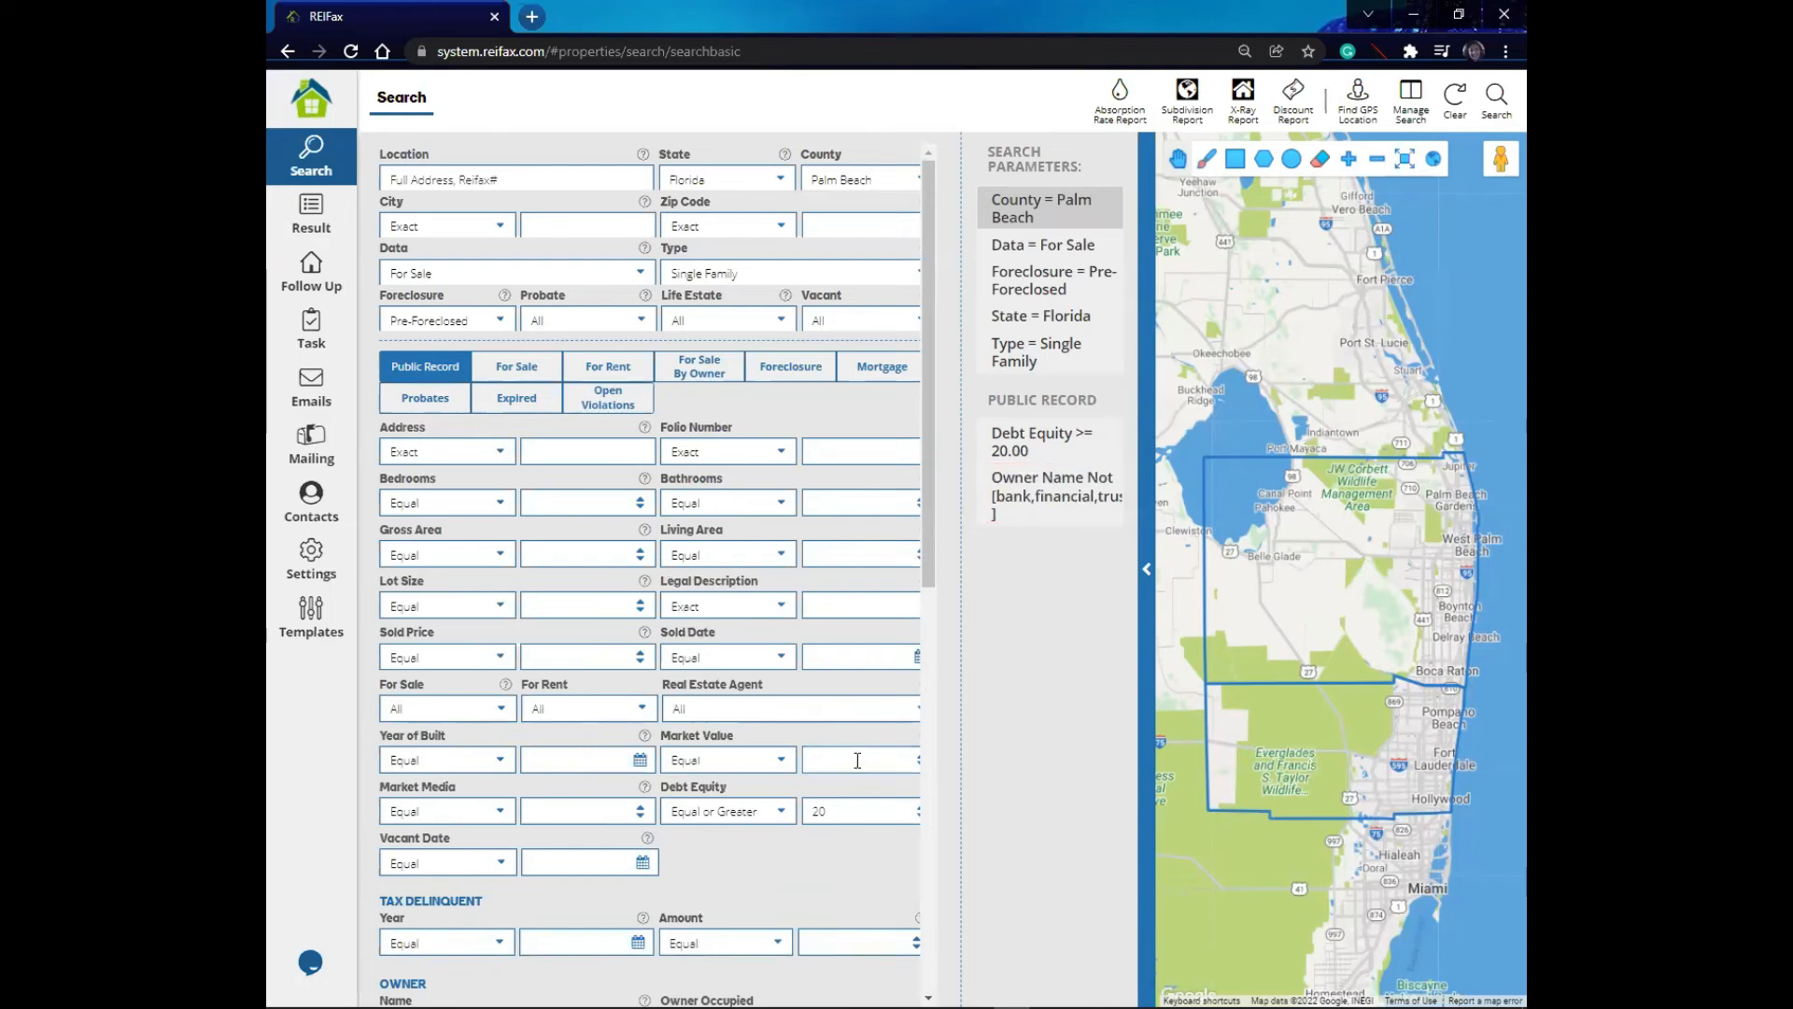
{"action": "left_click", "coordinate": [781, 759]}
{"action": "left_click", "coordinate": [740, 900]}
{"action": "type", "text": "6"}
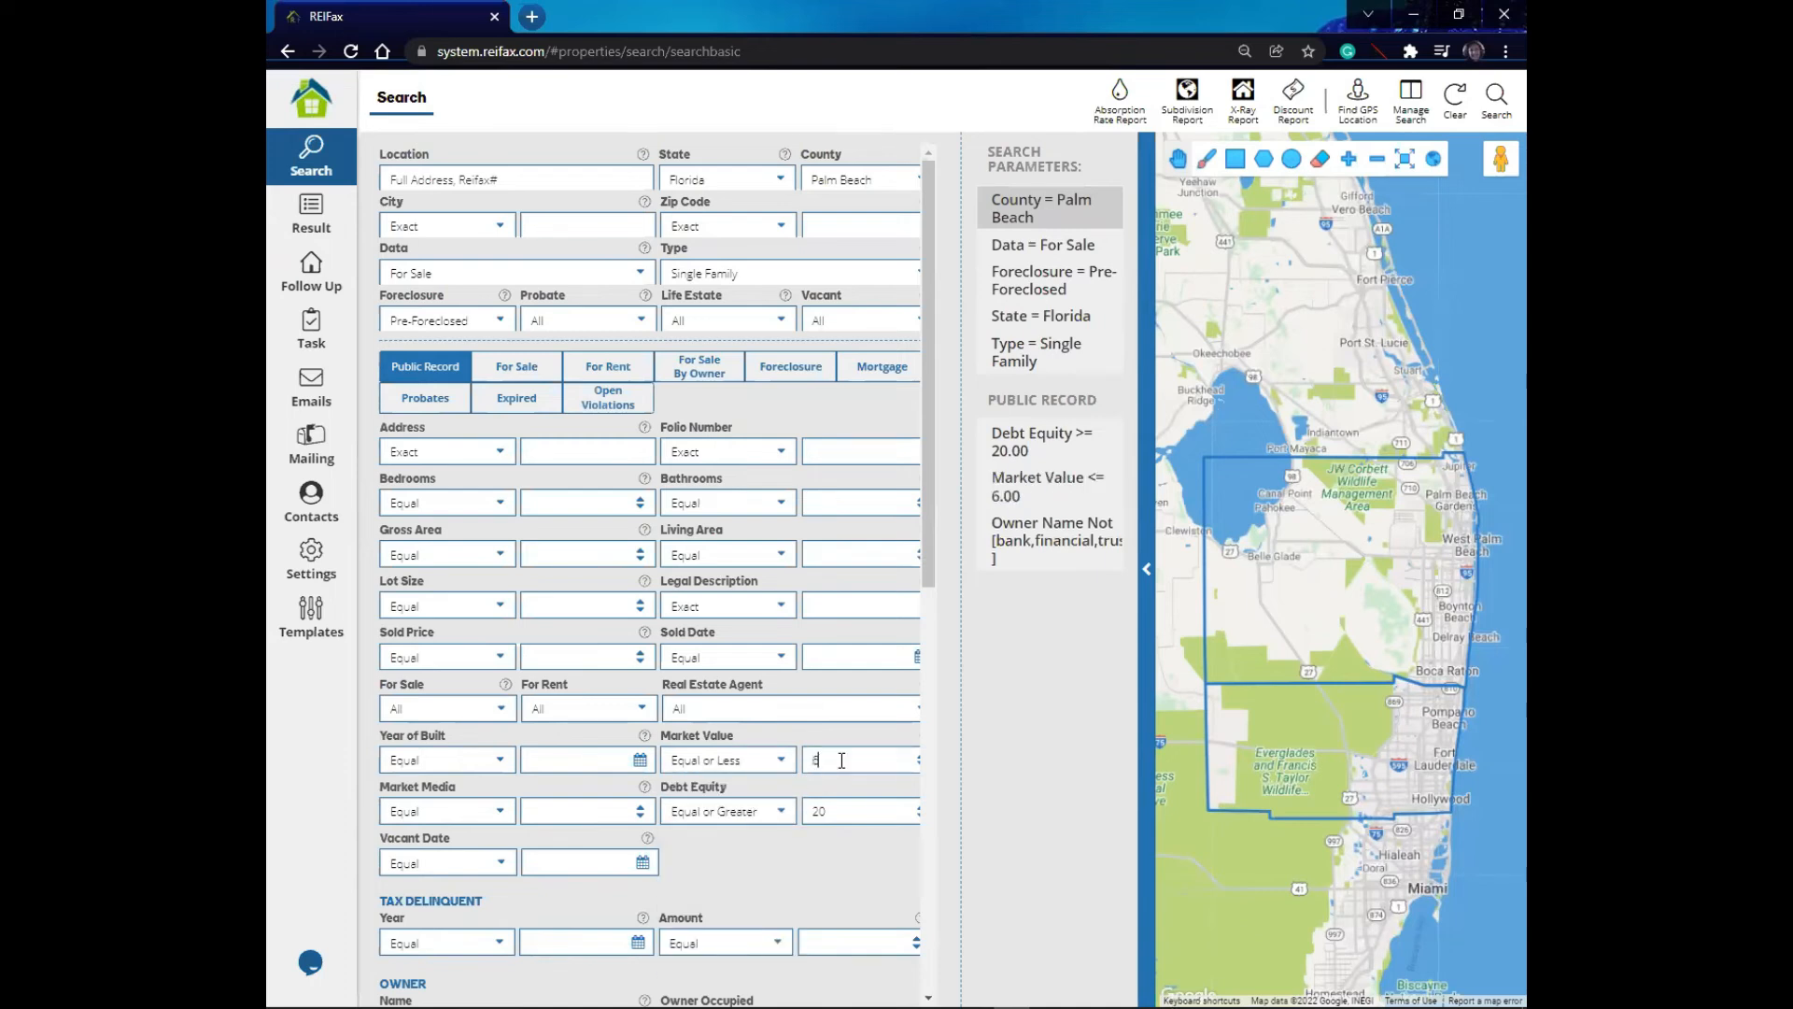
{"action": "type", "text": "00000"}
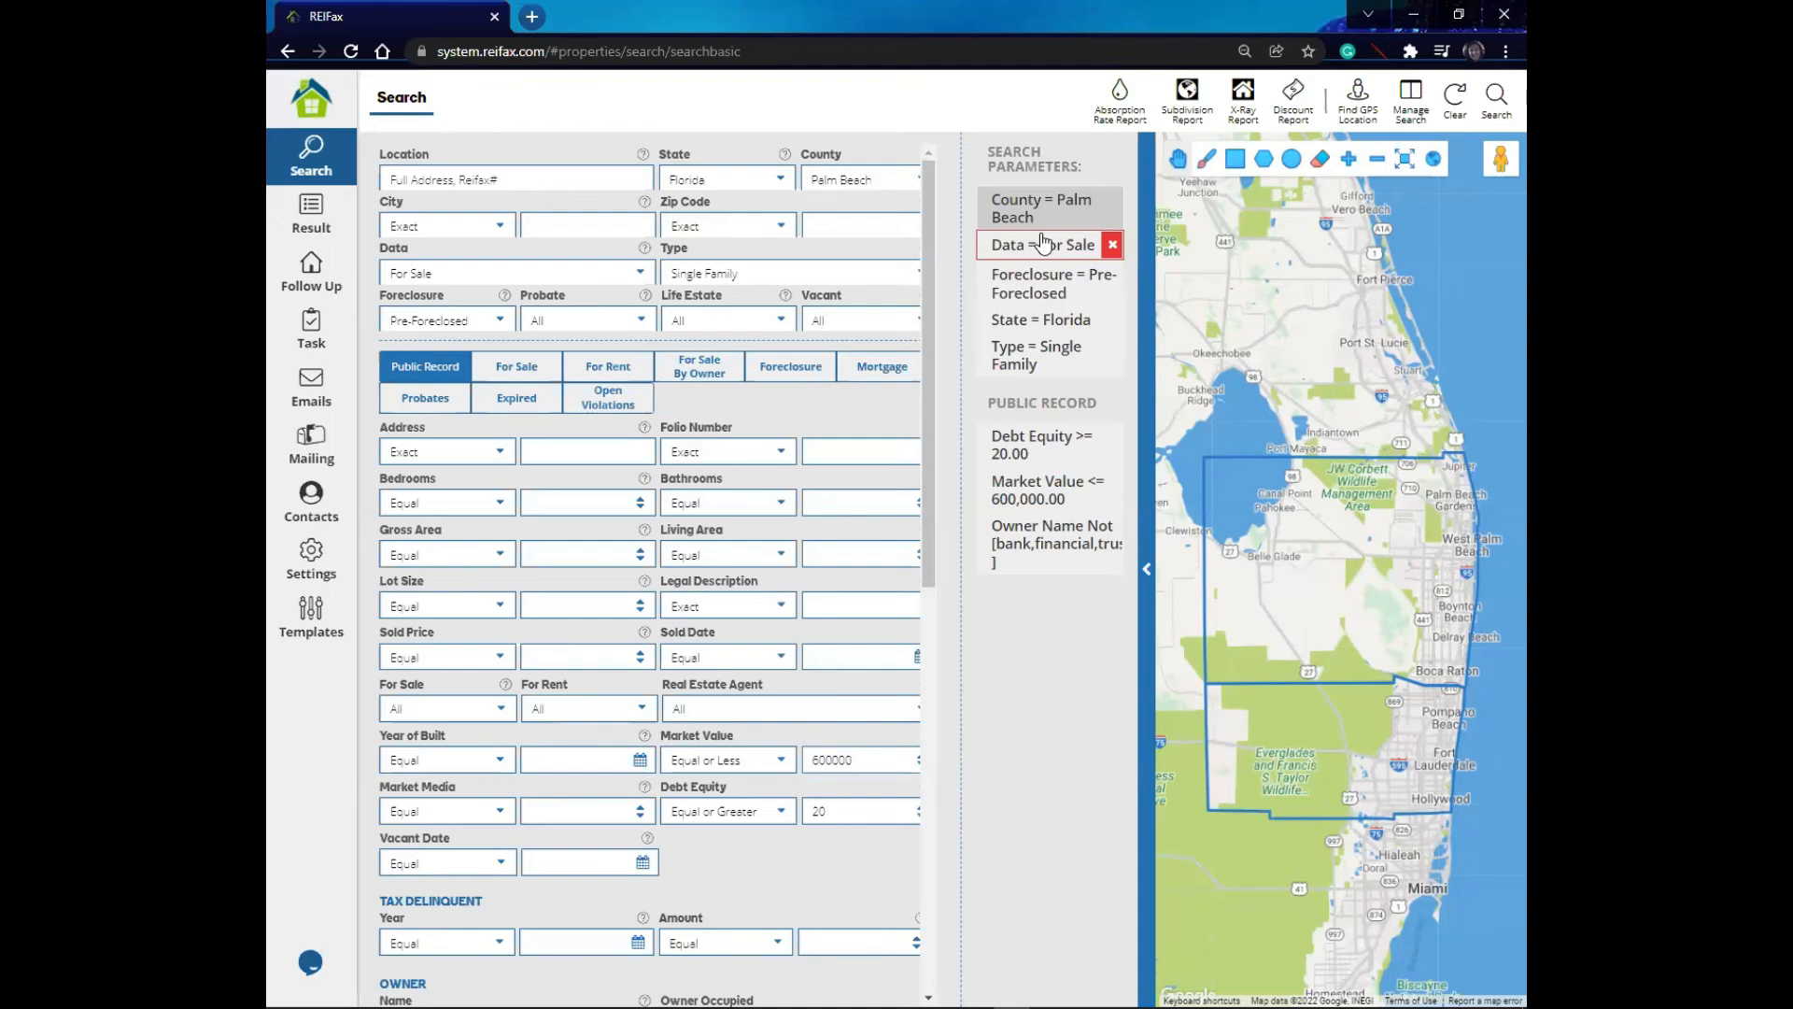
- Overwrite the saved search Boroward FS Single Fam with the current Palm Beach criteria
{"action": "left_click", "coordinate": [1412, 97]}
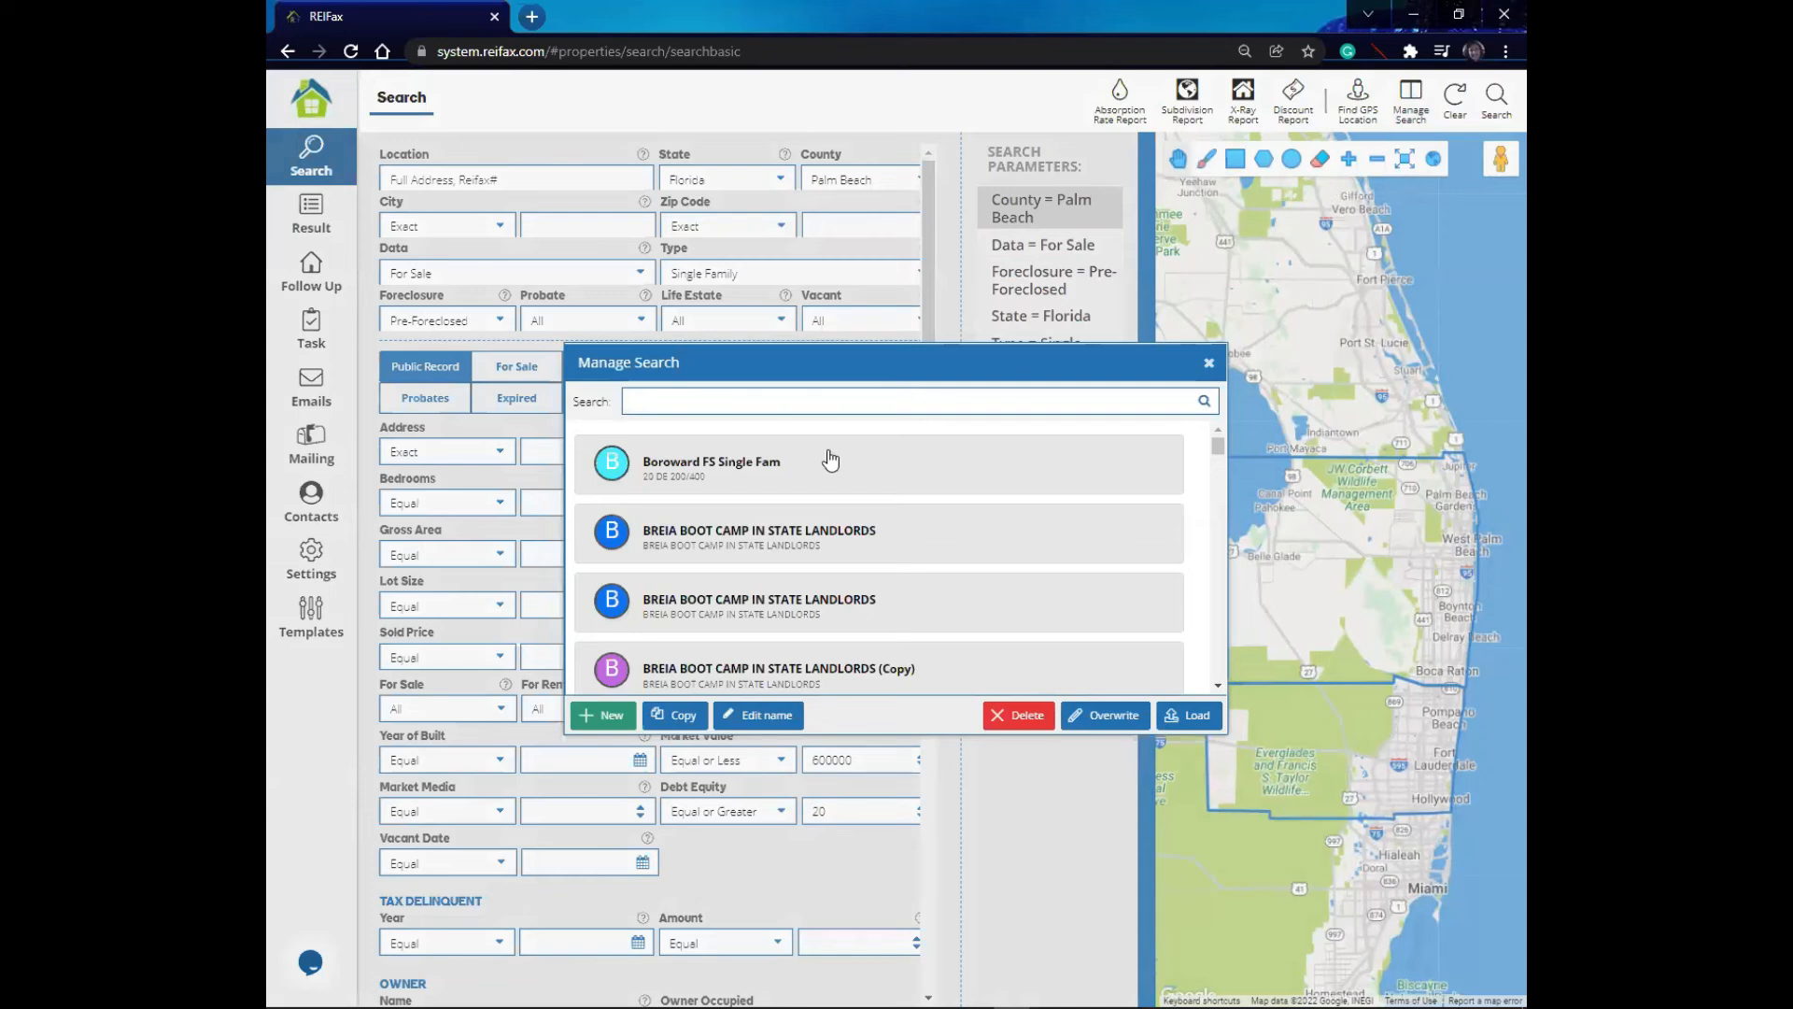
{"action": "left_click", "coordinate": [718, 477]}
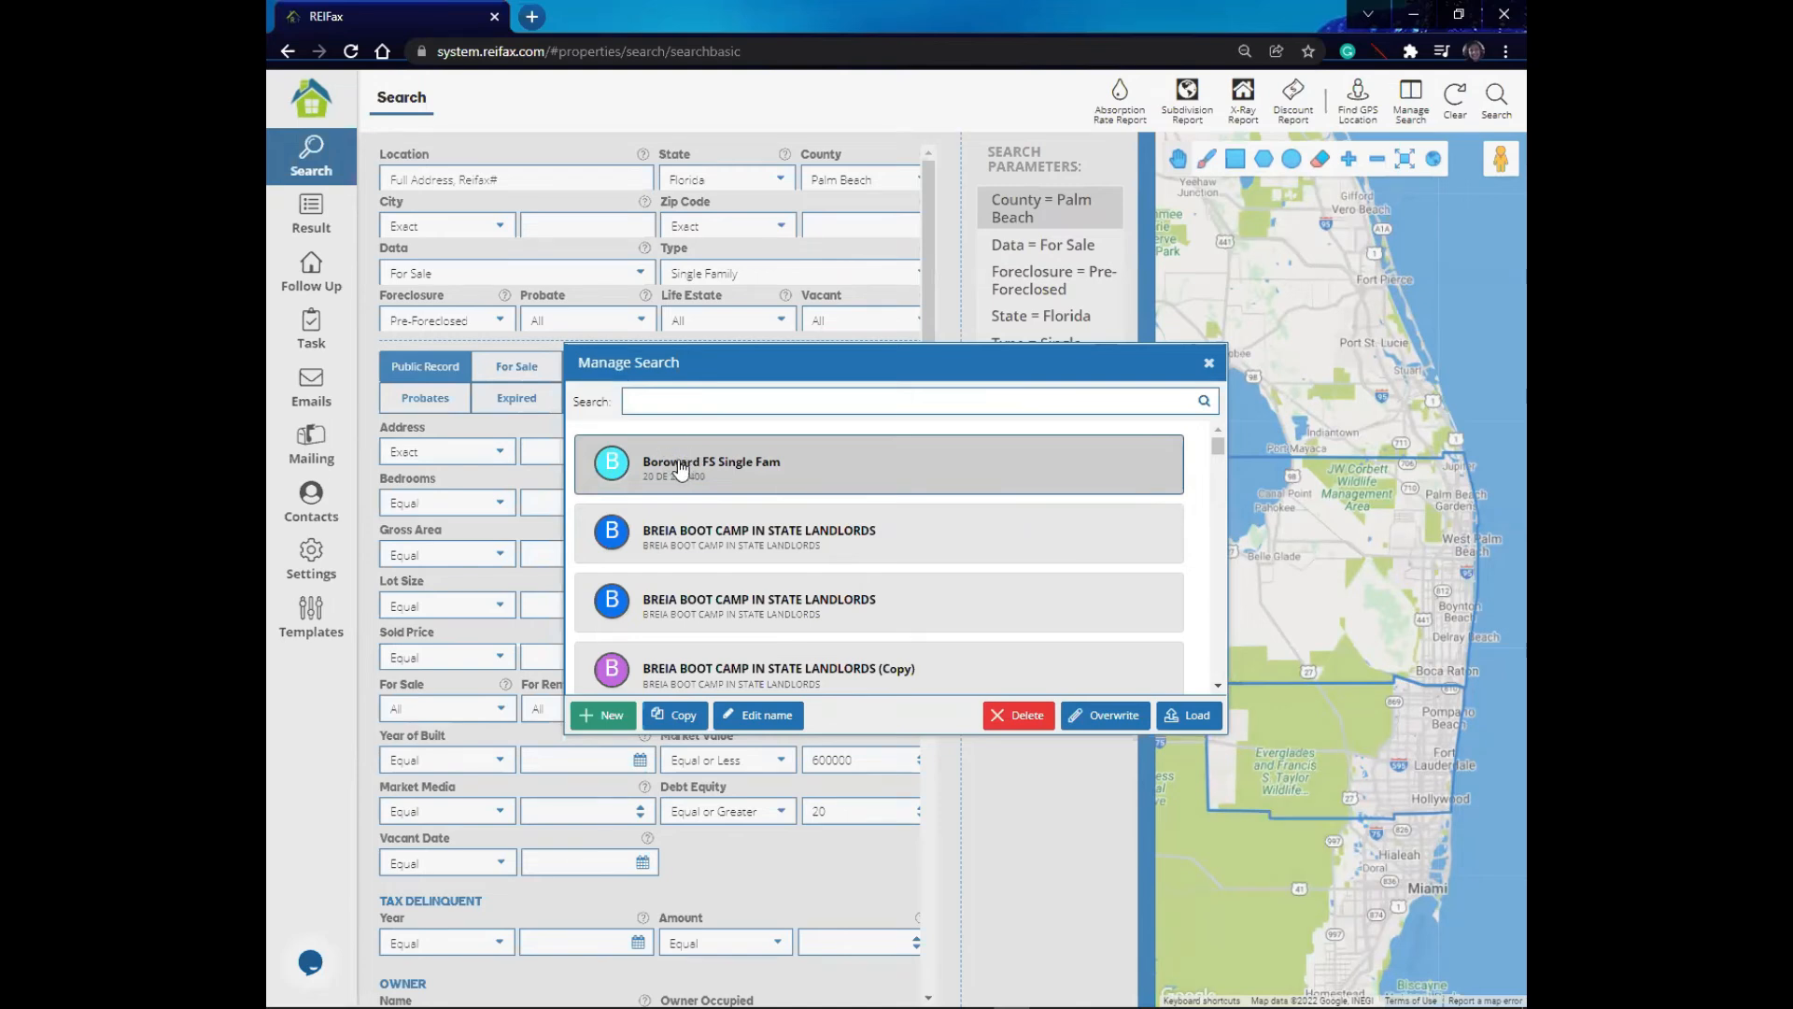
{"action": "left_click", "coordinate": [1121, 721]}
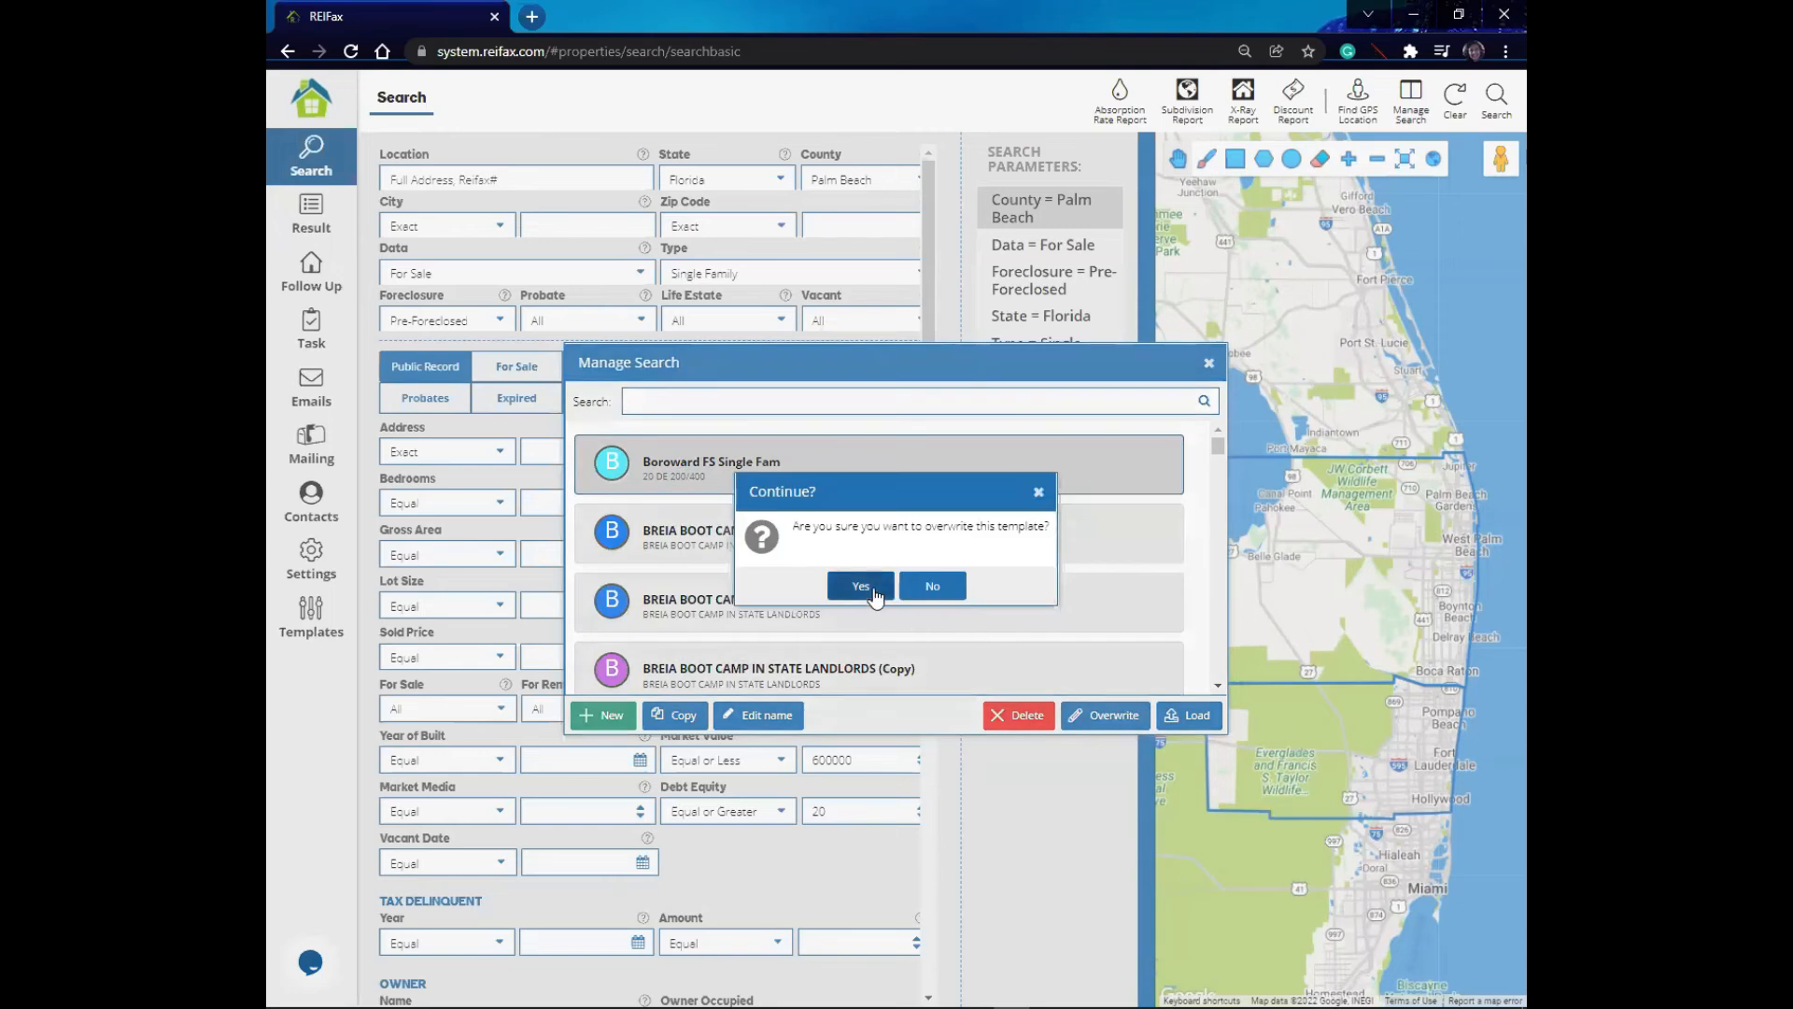
{"action": "left_click", "coordinate": [868, 588]}
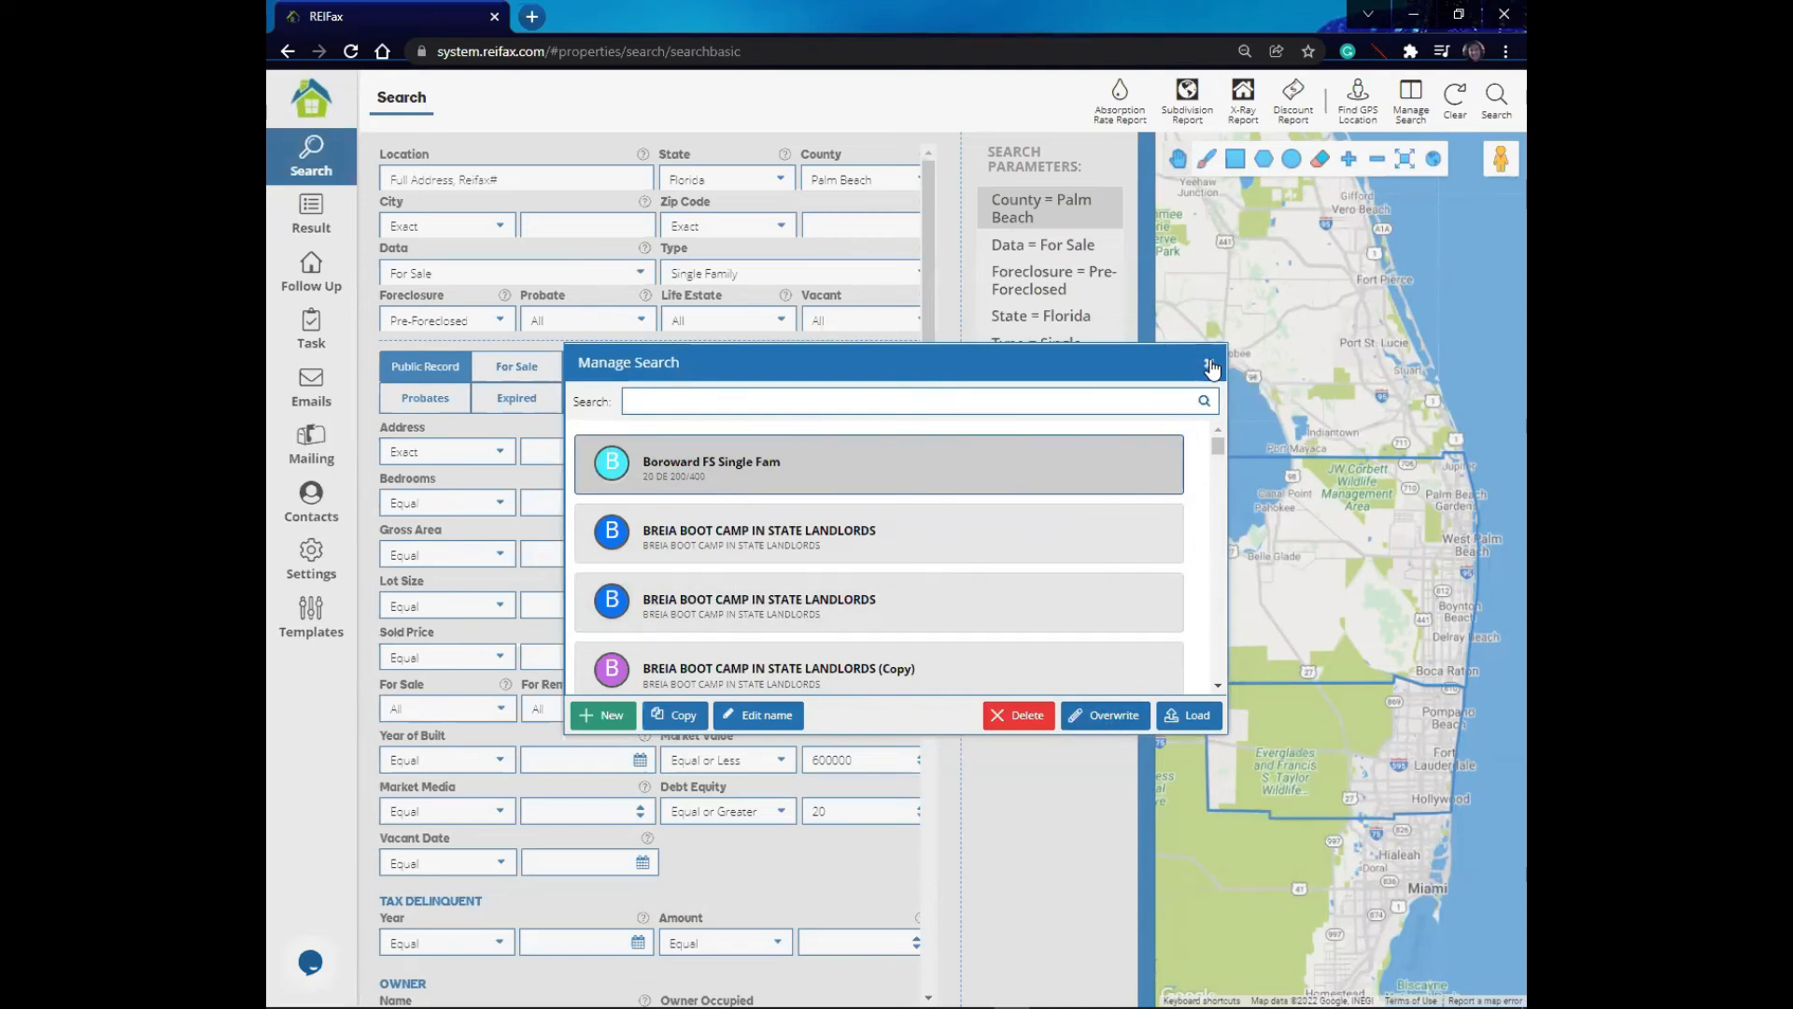
- Clear the search form and reload the saved search Boroward FS Single Fam from Manage Search
{"action": "left_click", "coordinate": [1465, 103]}
{"action": "left_click", "coordinate": [1464, 102]}
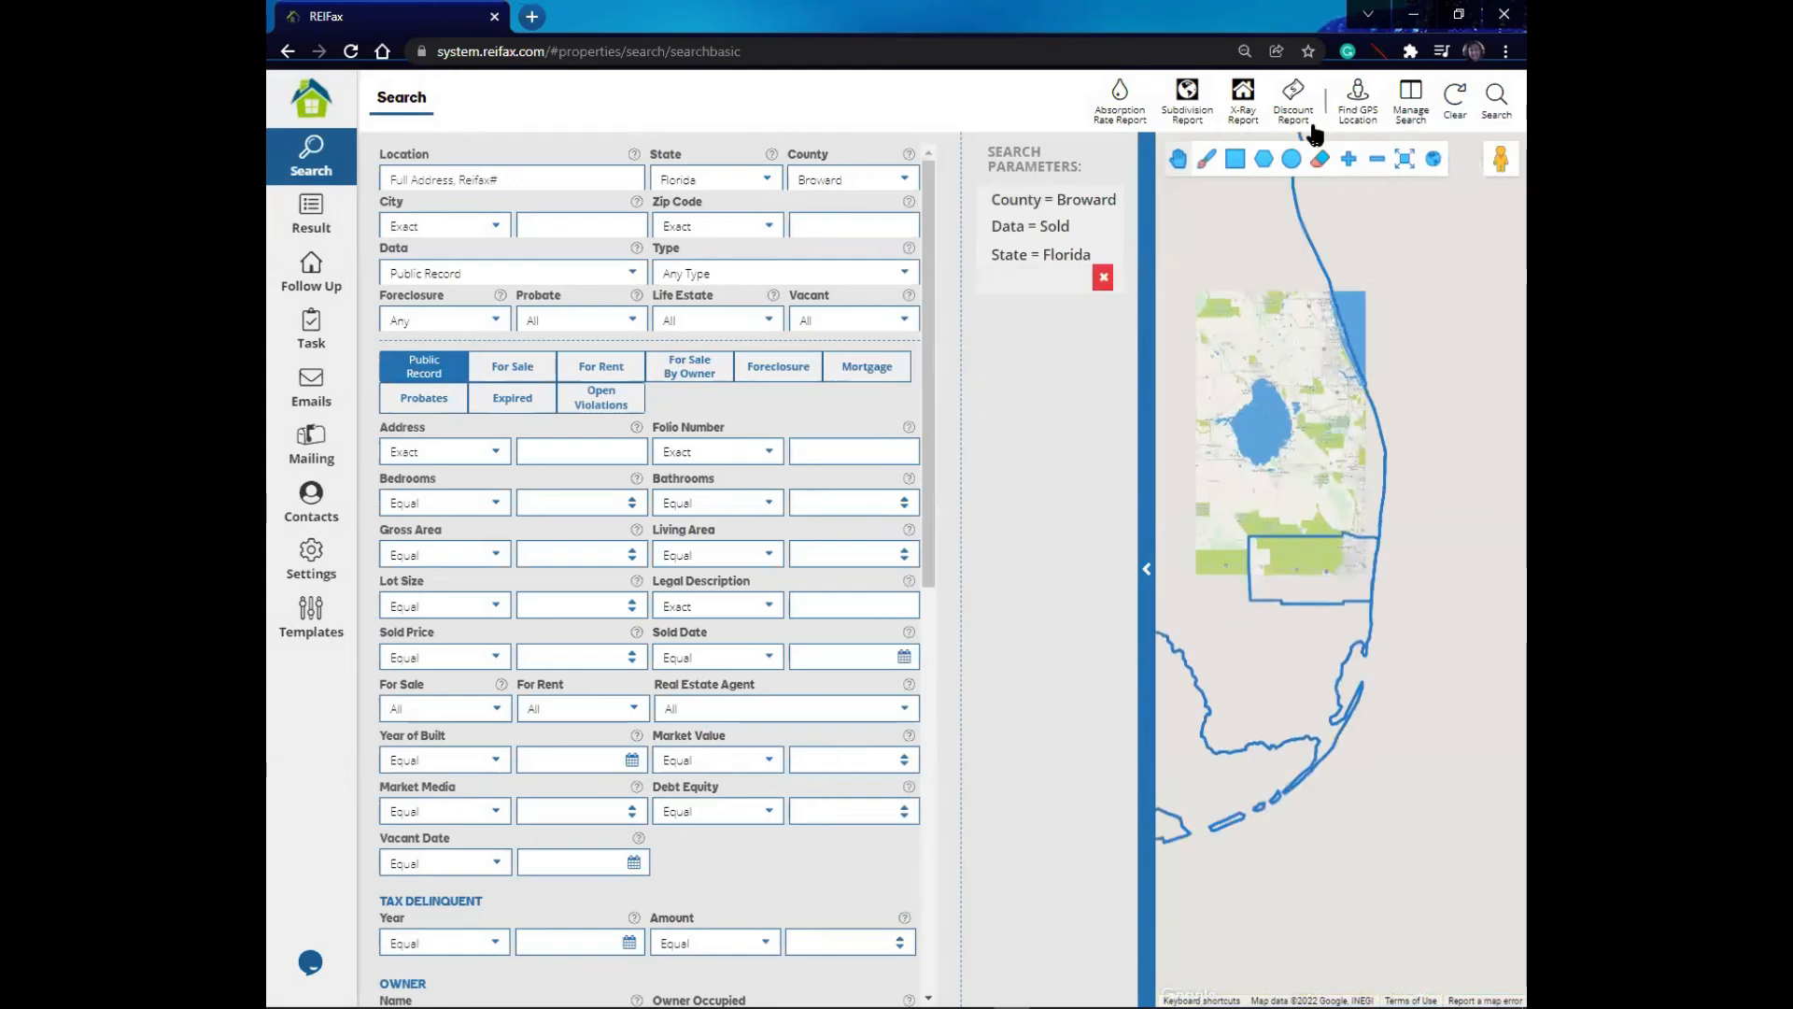
{"action": "left_click", "coordinate": [1408, 101]}
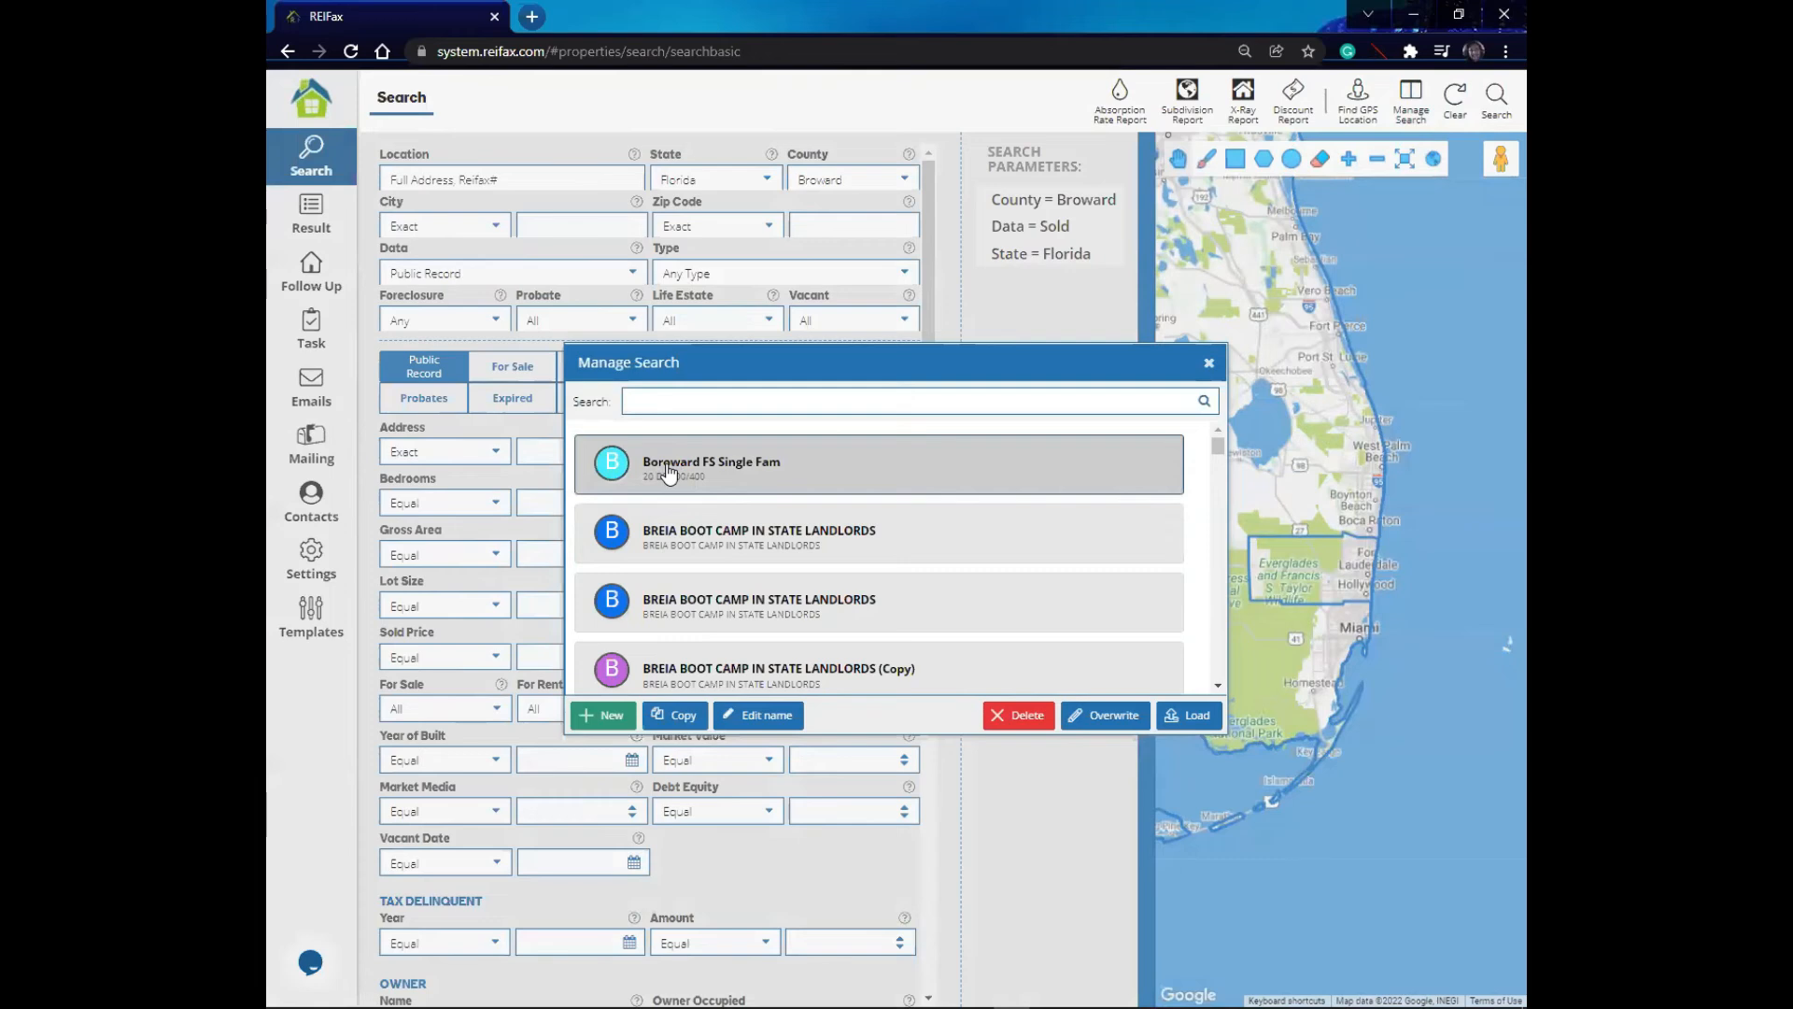
{"action": "scroll", "coordinate": [1220, 452], "scroll_direction": "down", "scroll_amount": 2}
{"action": "scroll", "coordinate": [1220, 457], "scroll_direction": "down", "scroll_amount": 8}
{"action": "scroll", "coordinate": [1221, 466], "scroll_direction": "up", "scroll_amount": 1}
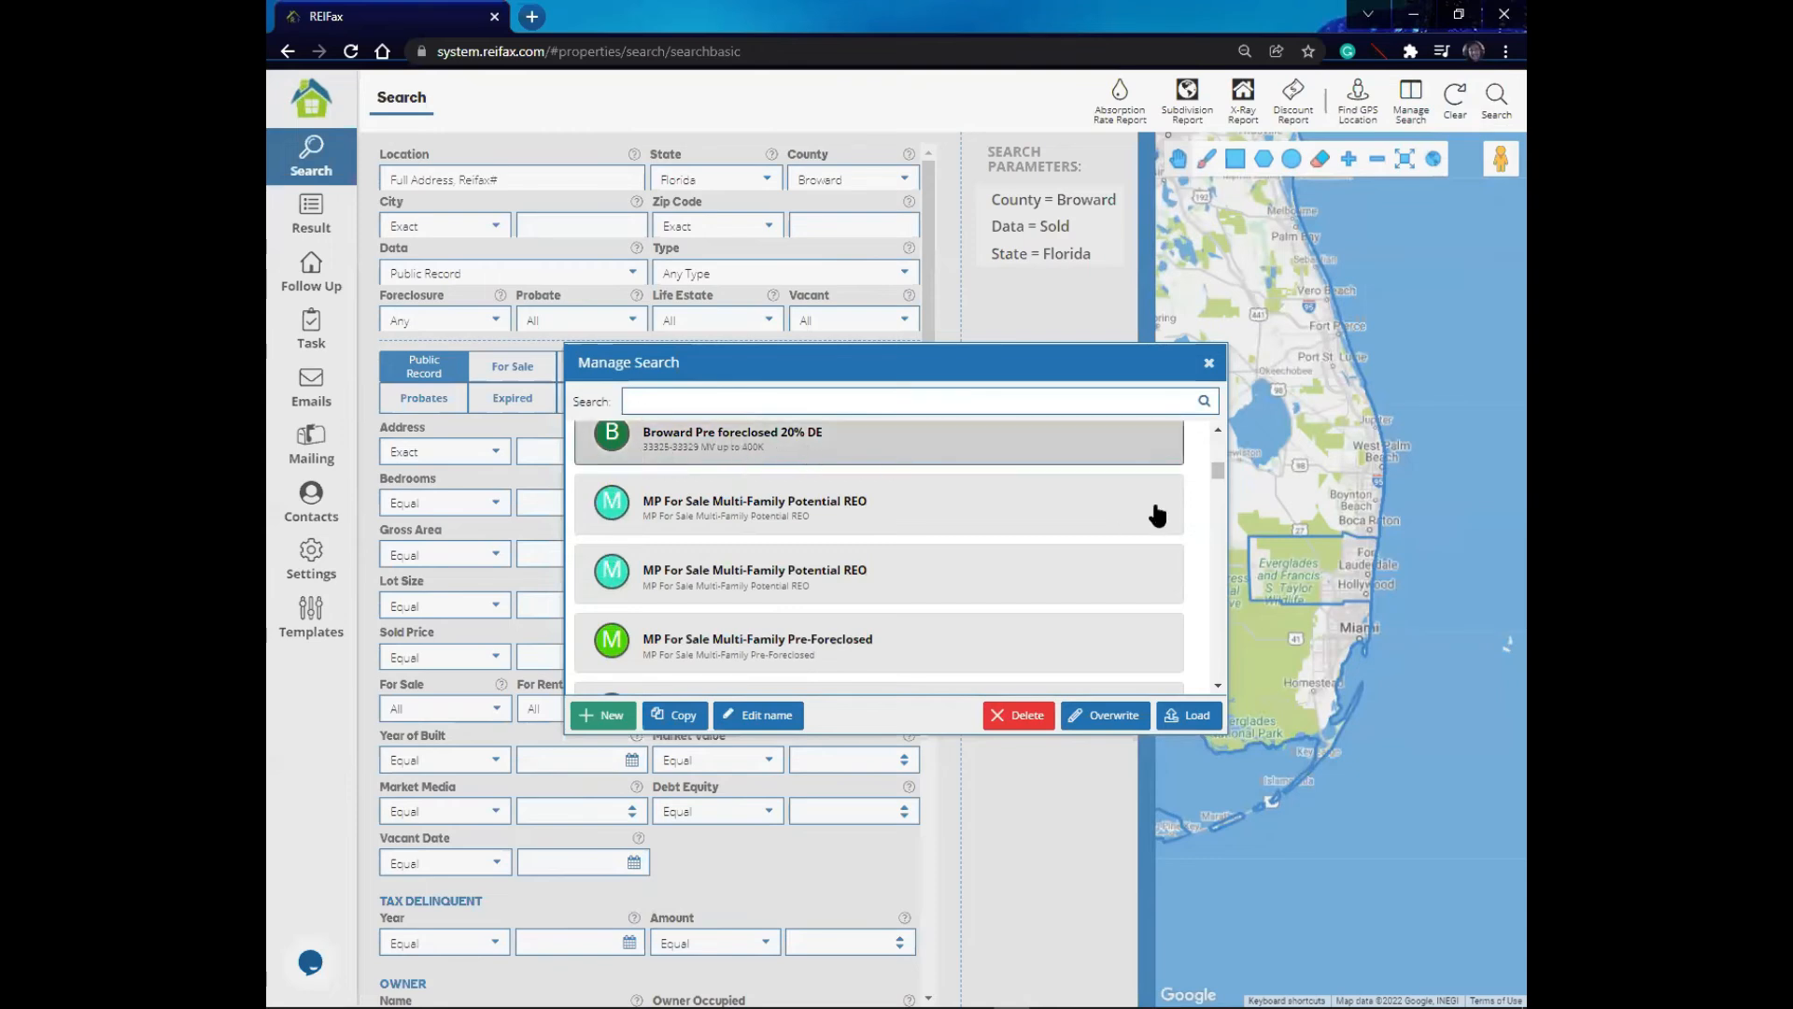
{"action": "left_click", "coordinate": [1218, 430]}
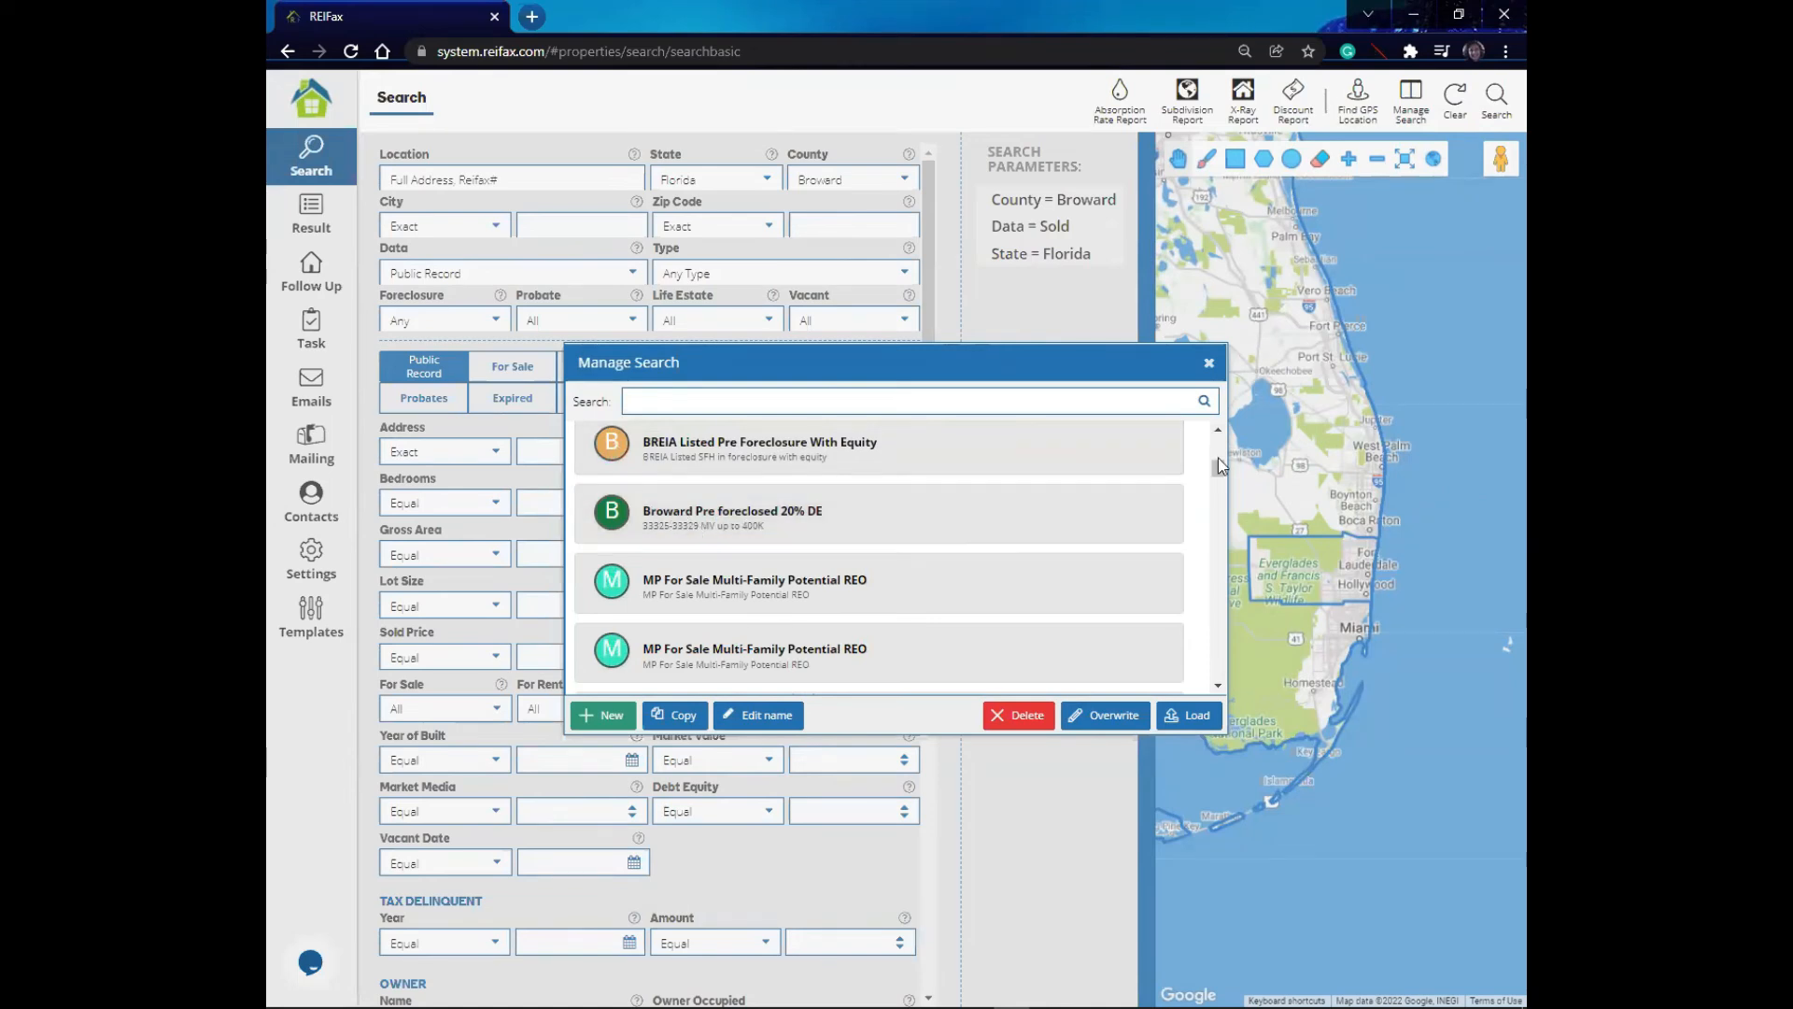
{"action": "scroll", "coordinate": [1215, 461], "scroll_direction": "up", "scroll_amount": 3}
{"action": "left_click", "coordinate": [821, 489]}
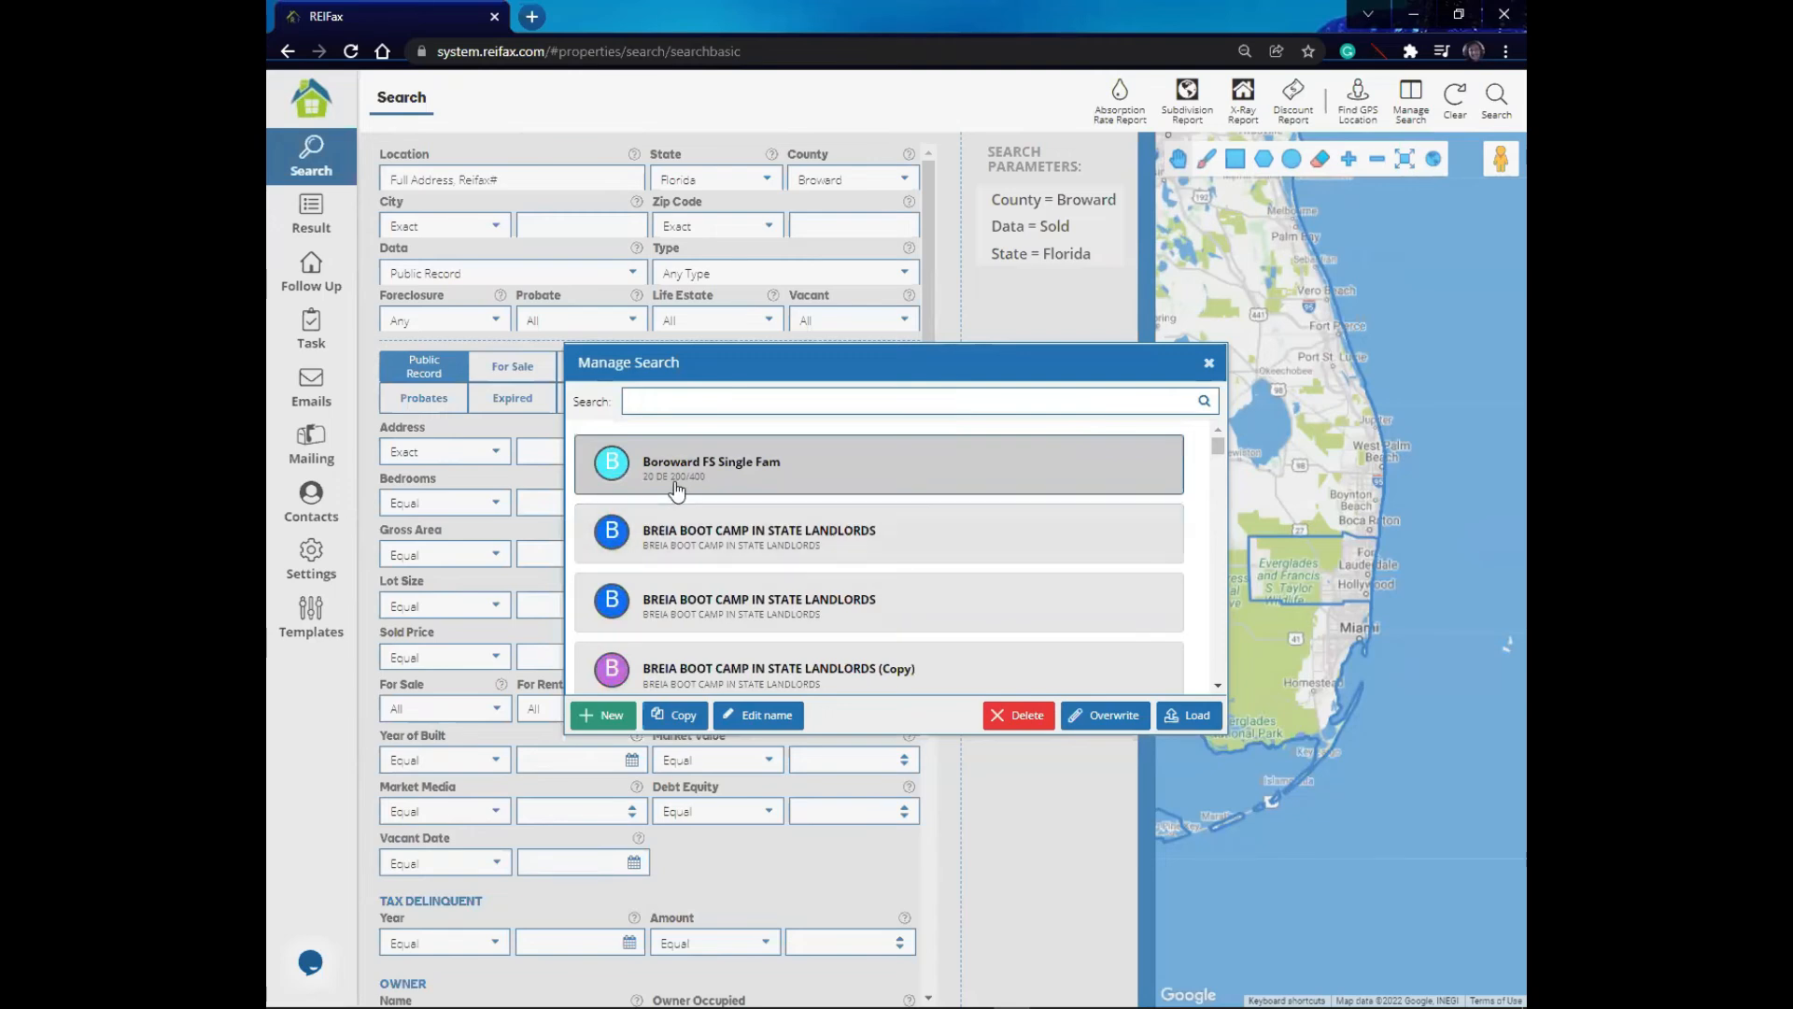
{"action": "left_click", "coordinate": [1187, 717]}
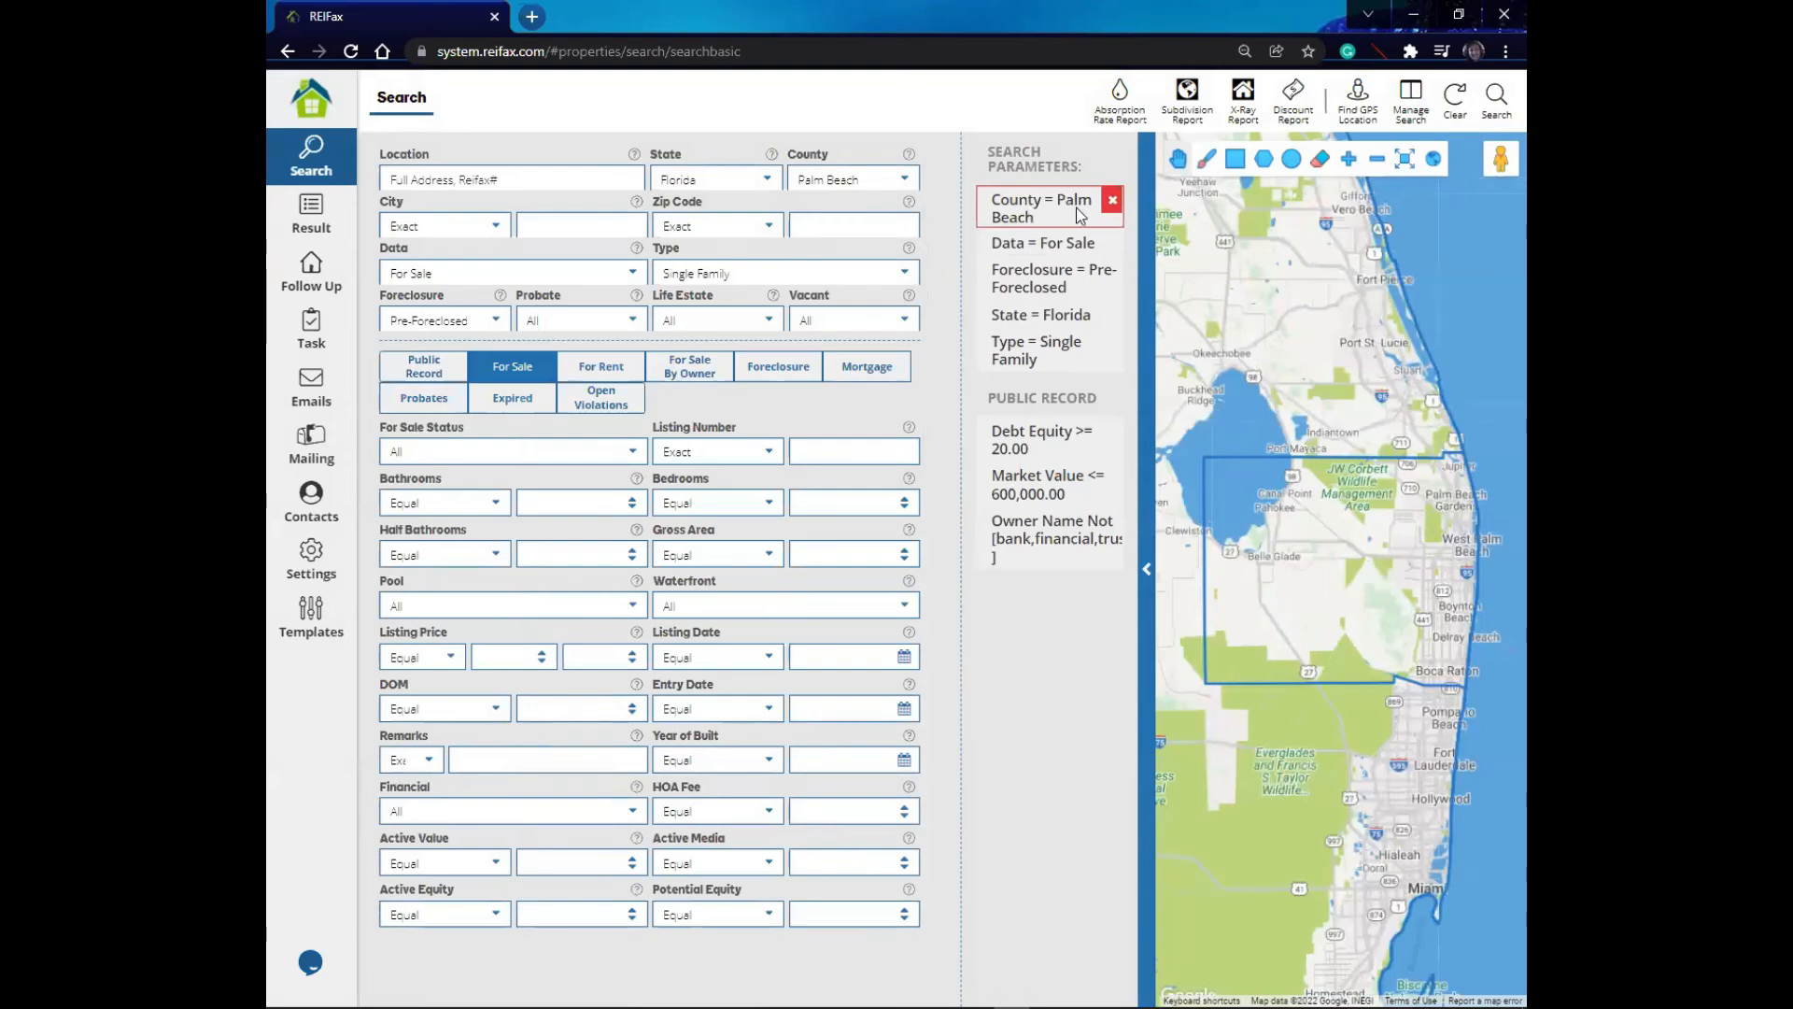
- Make a copy of the saved search Boroward FS Single Fam
{"action": "mouse_move", "coordinate": [1019, 501]}
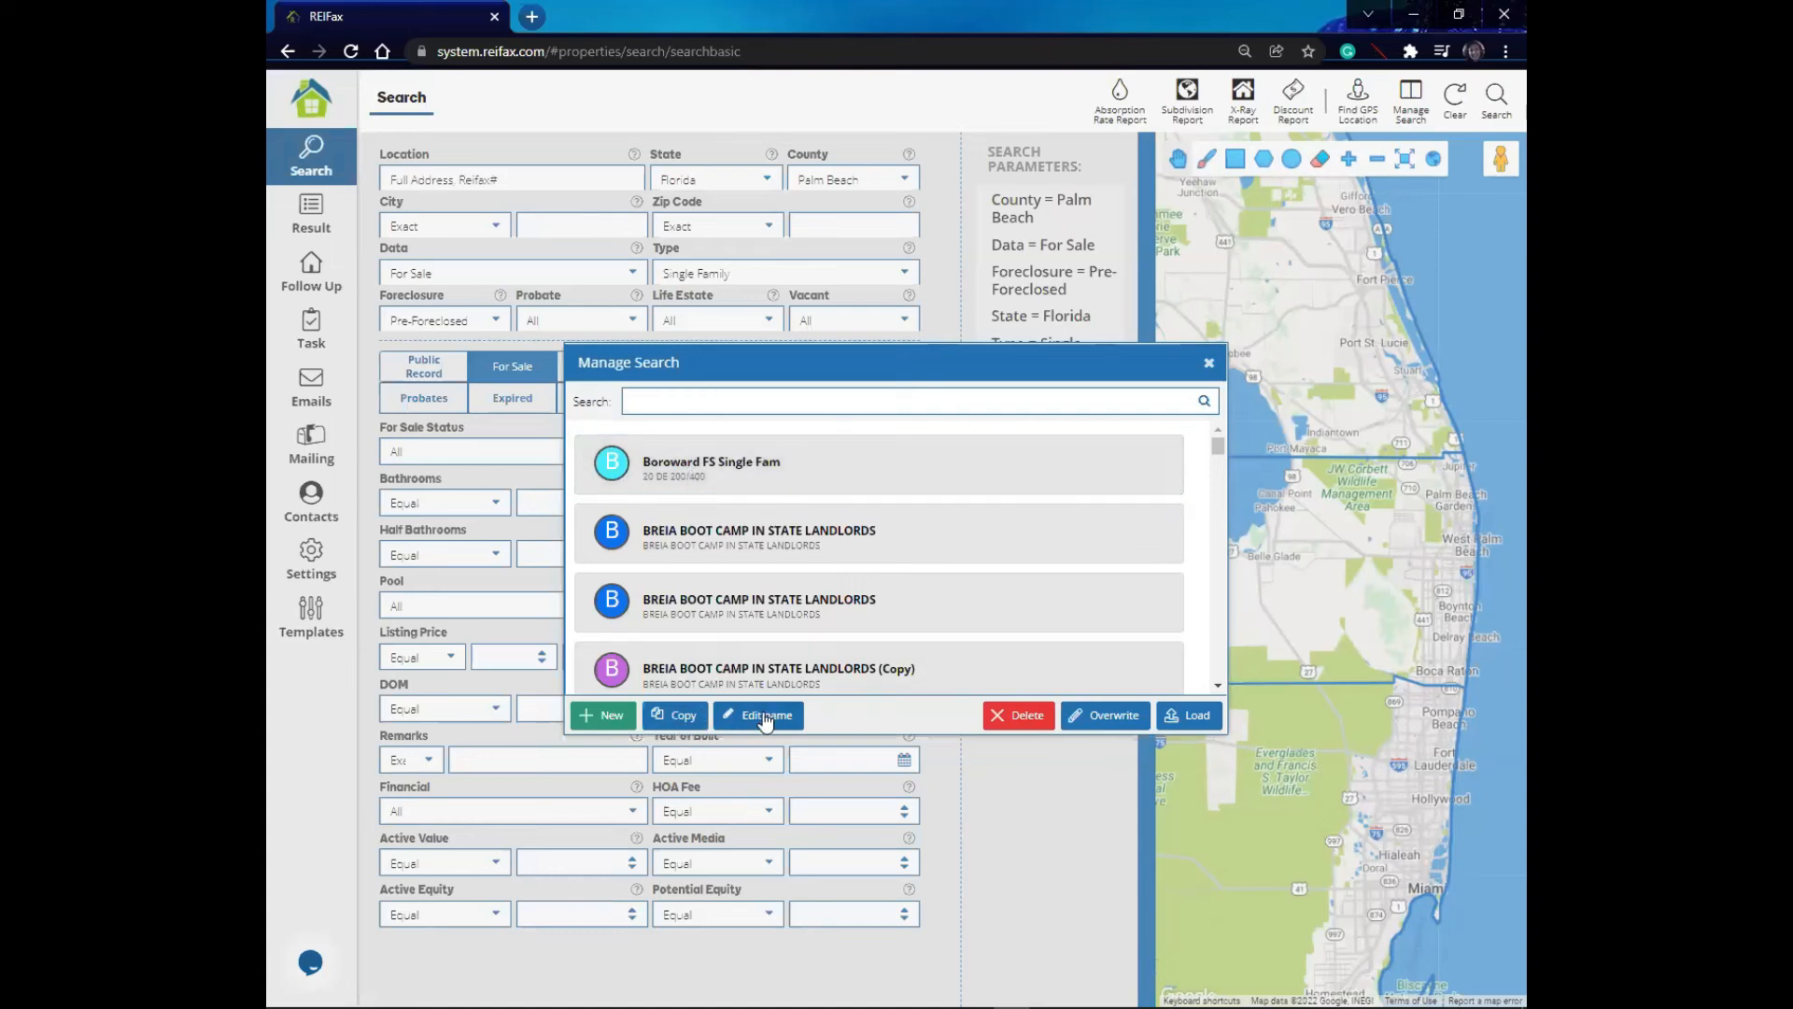
{"action": "left_click", "coordinate": [677, 717]}
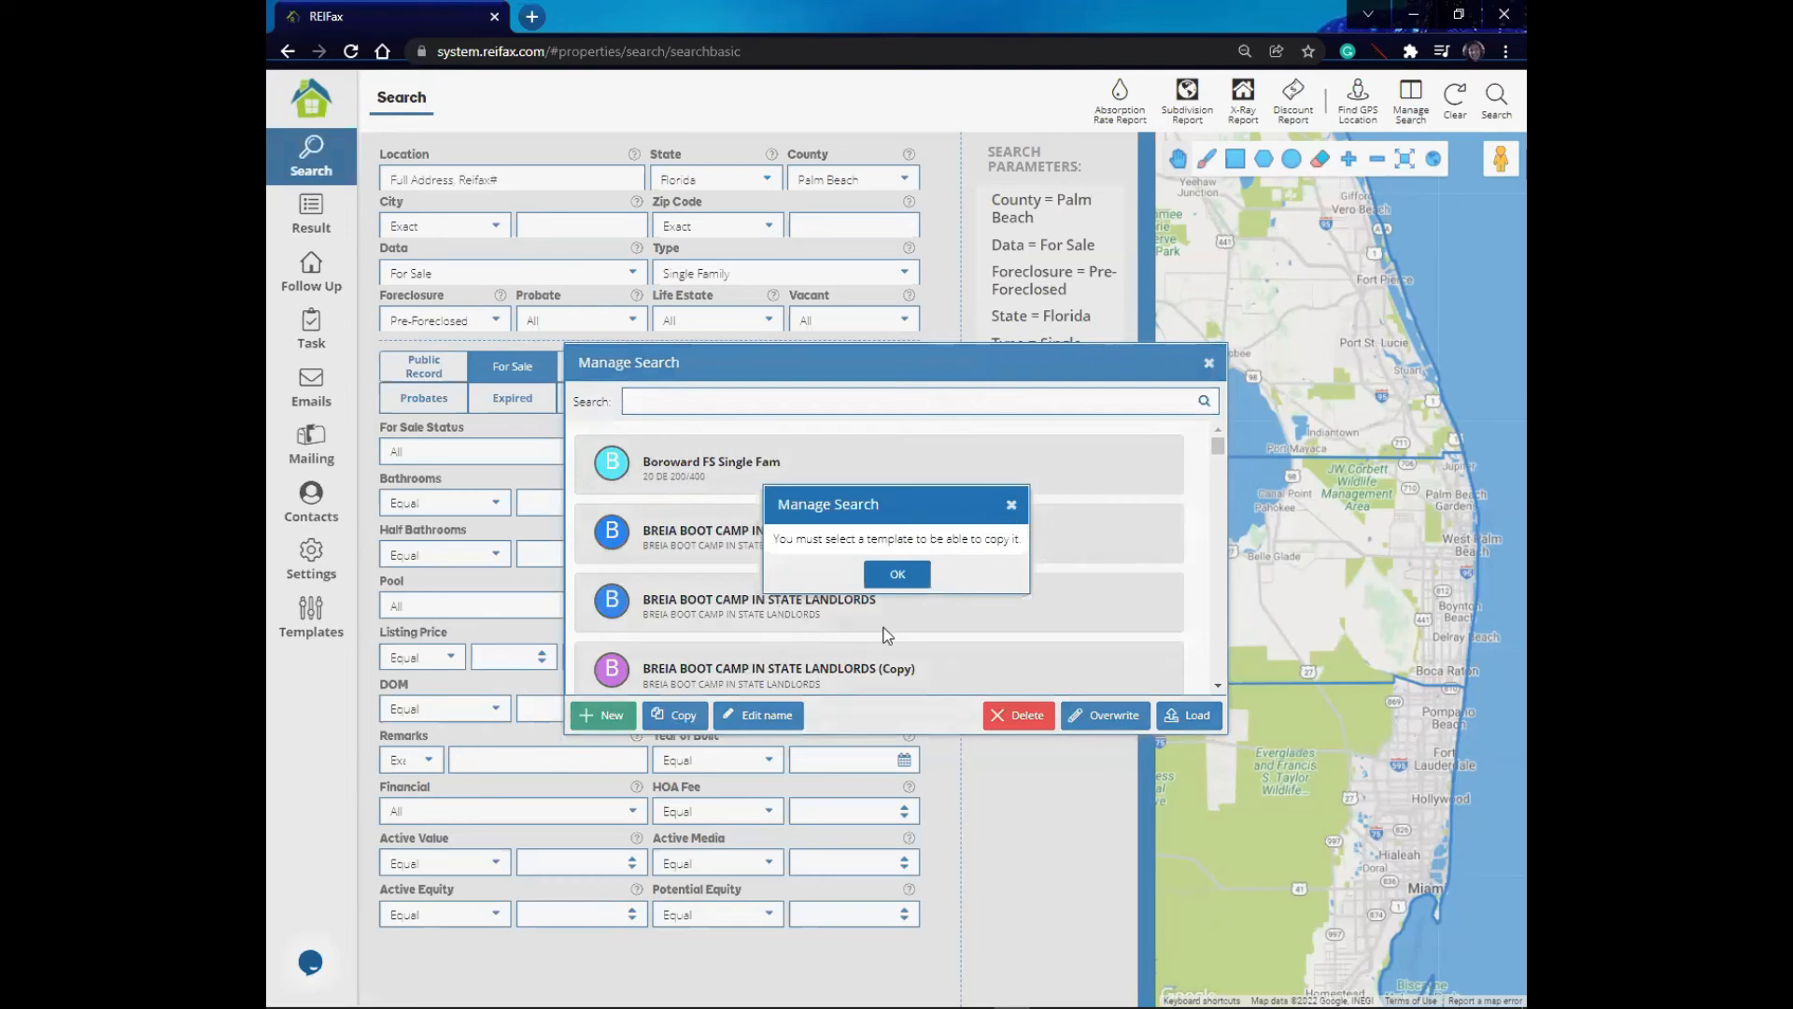
{"action": "left_click", "coordinate": [894, 579]}
{"action": "left_click", "coordinate": [654, 472]}
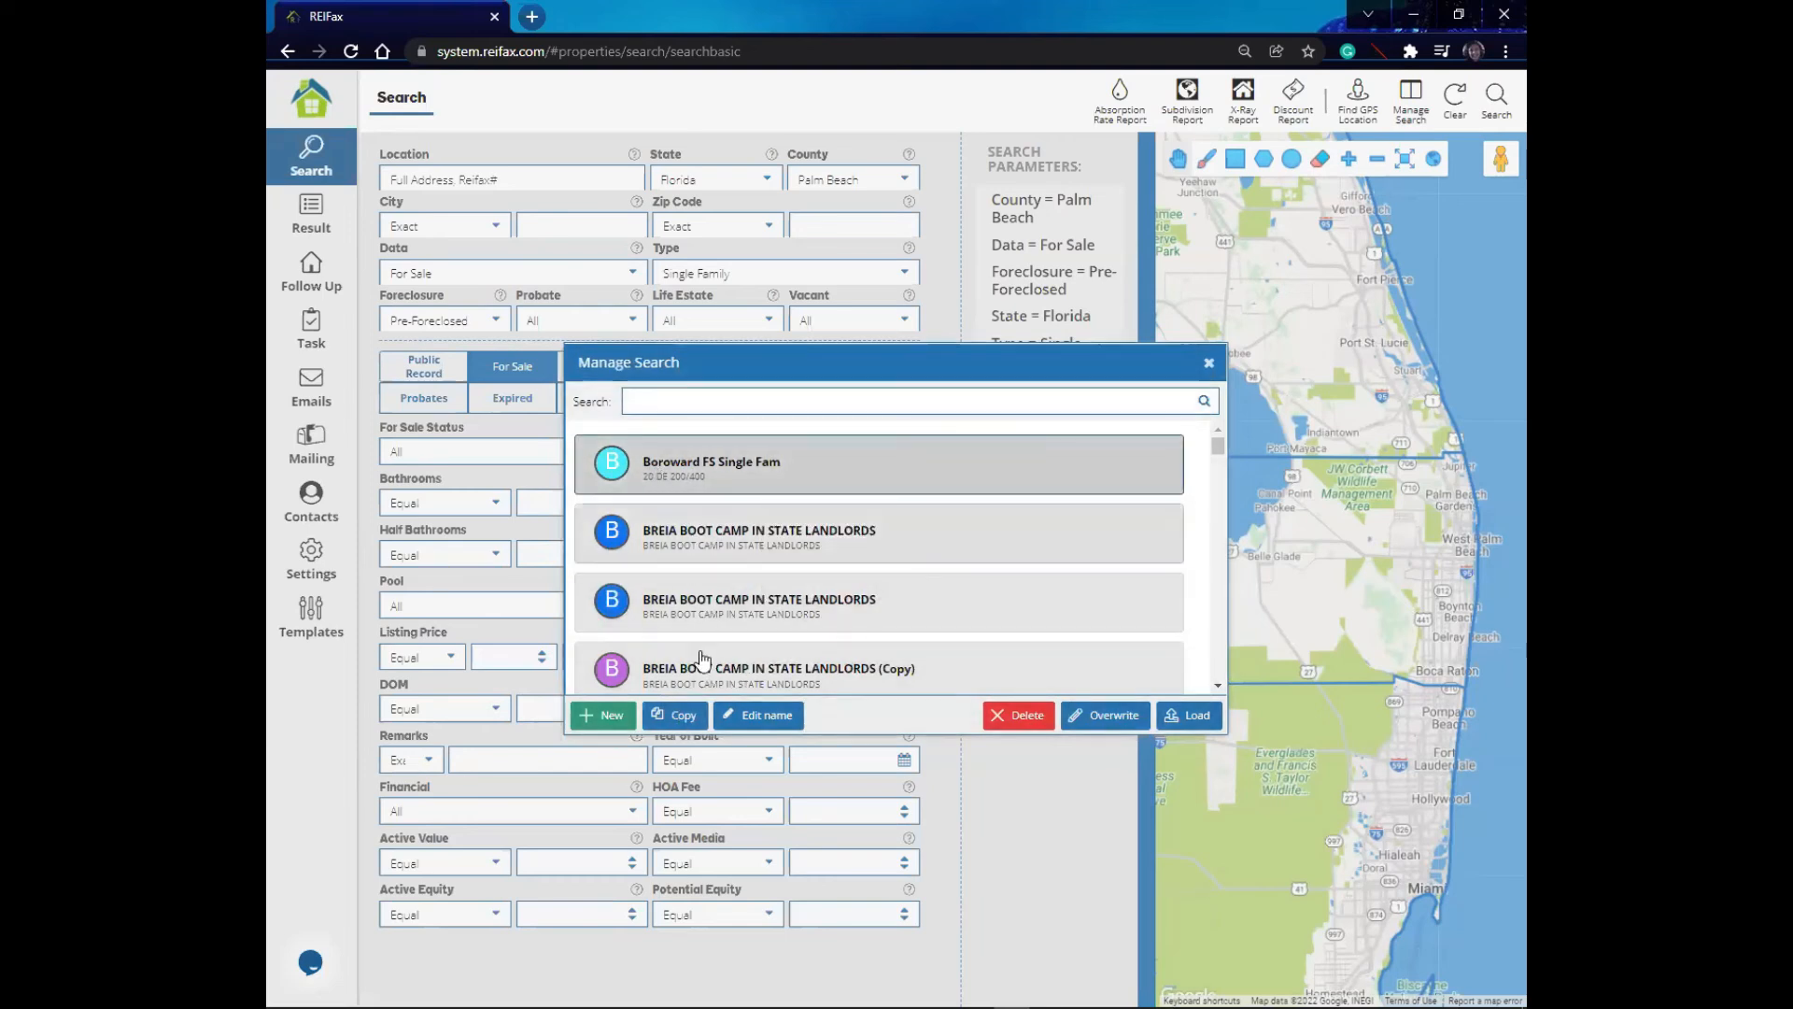
{"action": "left_click", "coordinate": [677, 717]}
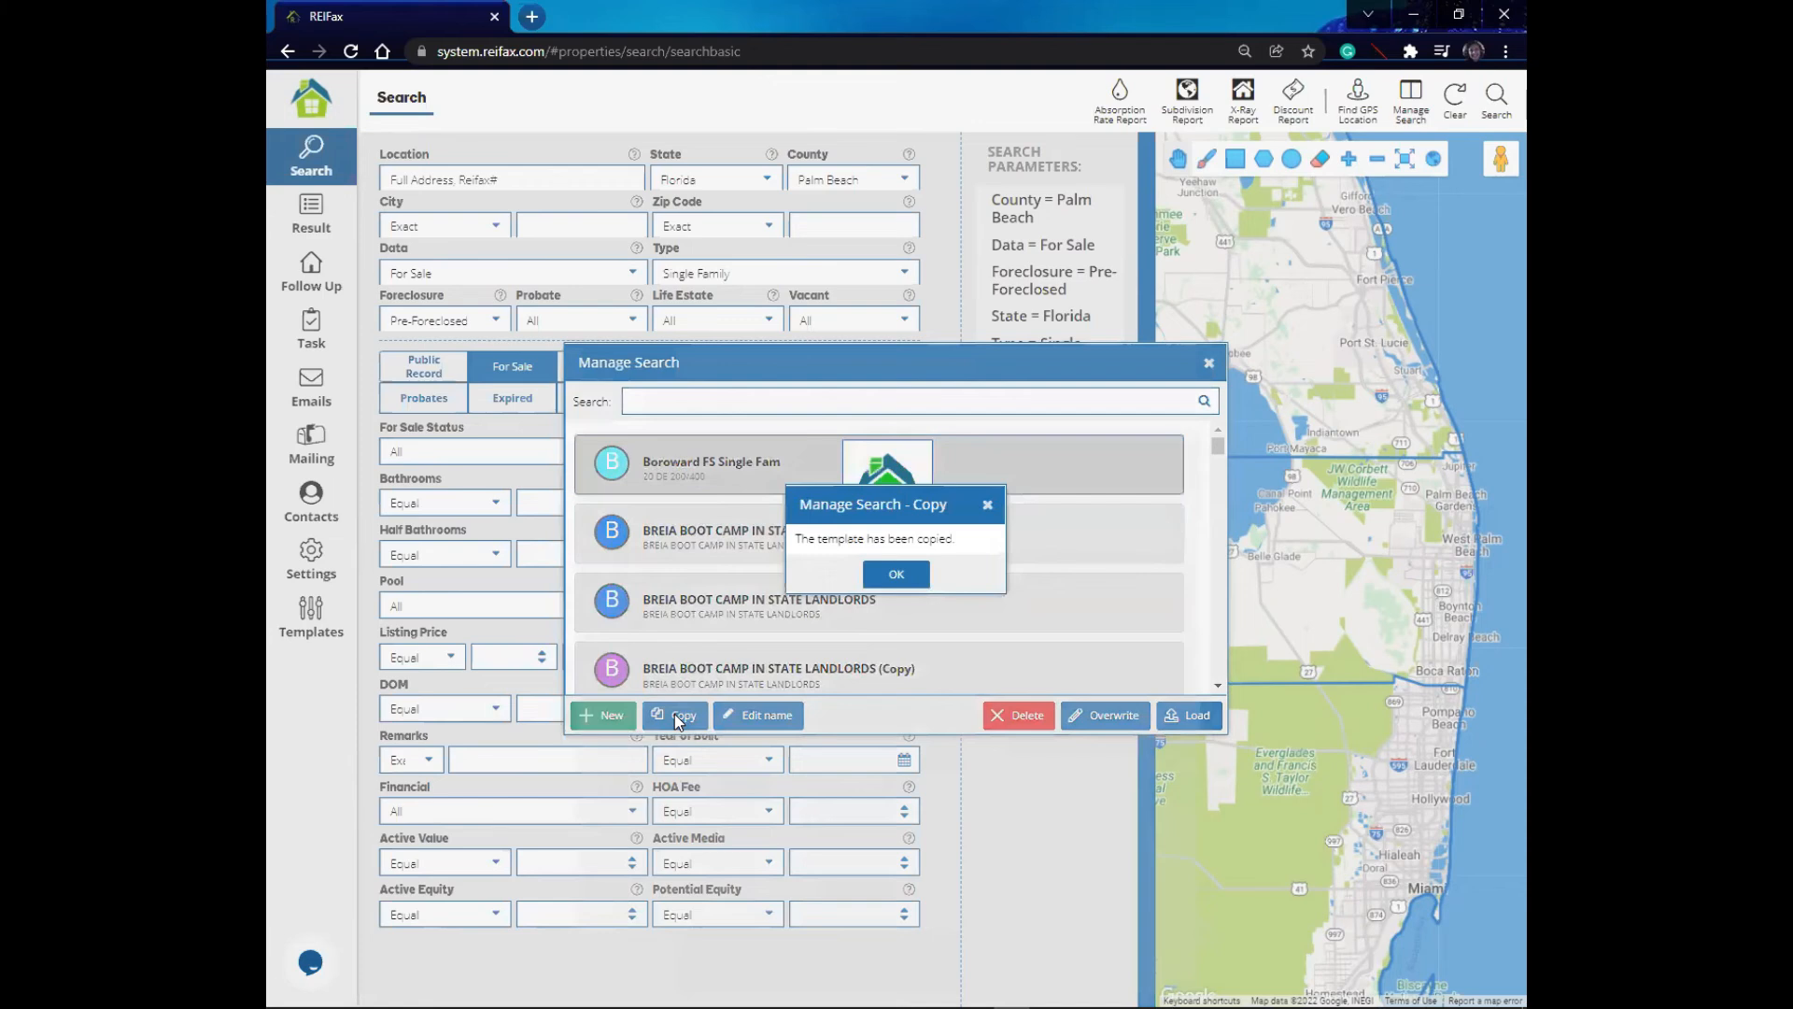
{"action": "left_click", "coordinate": [899, 571]}
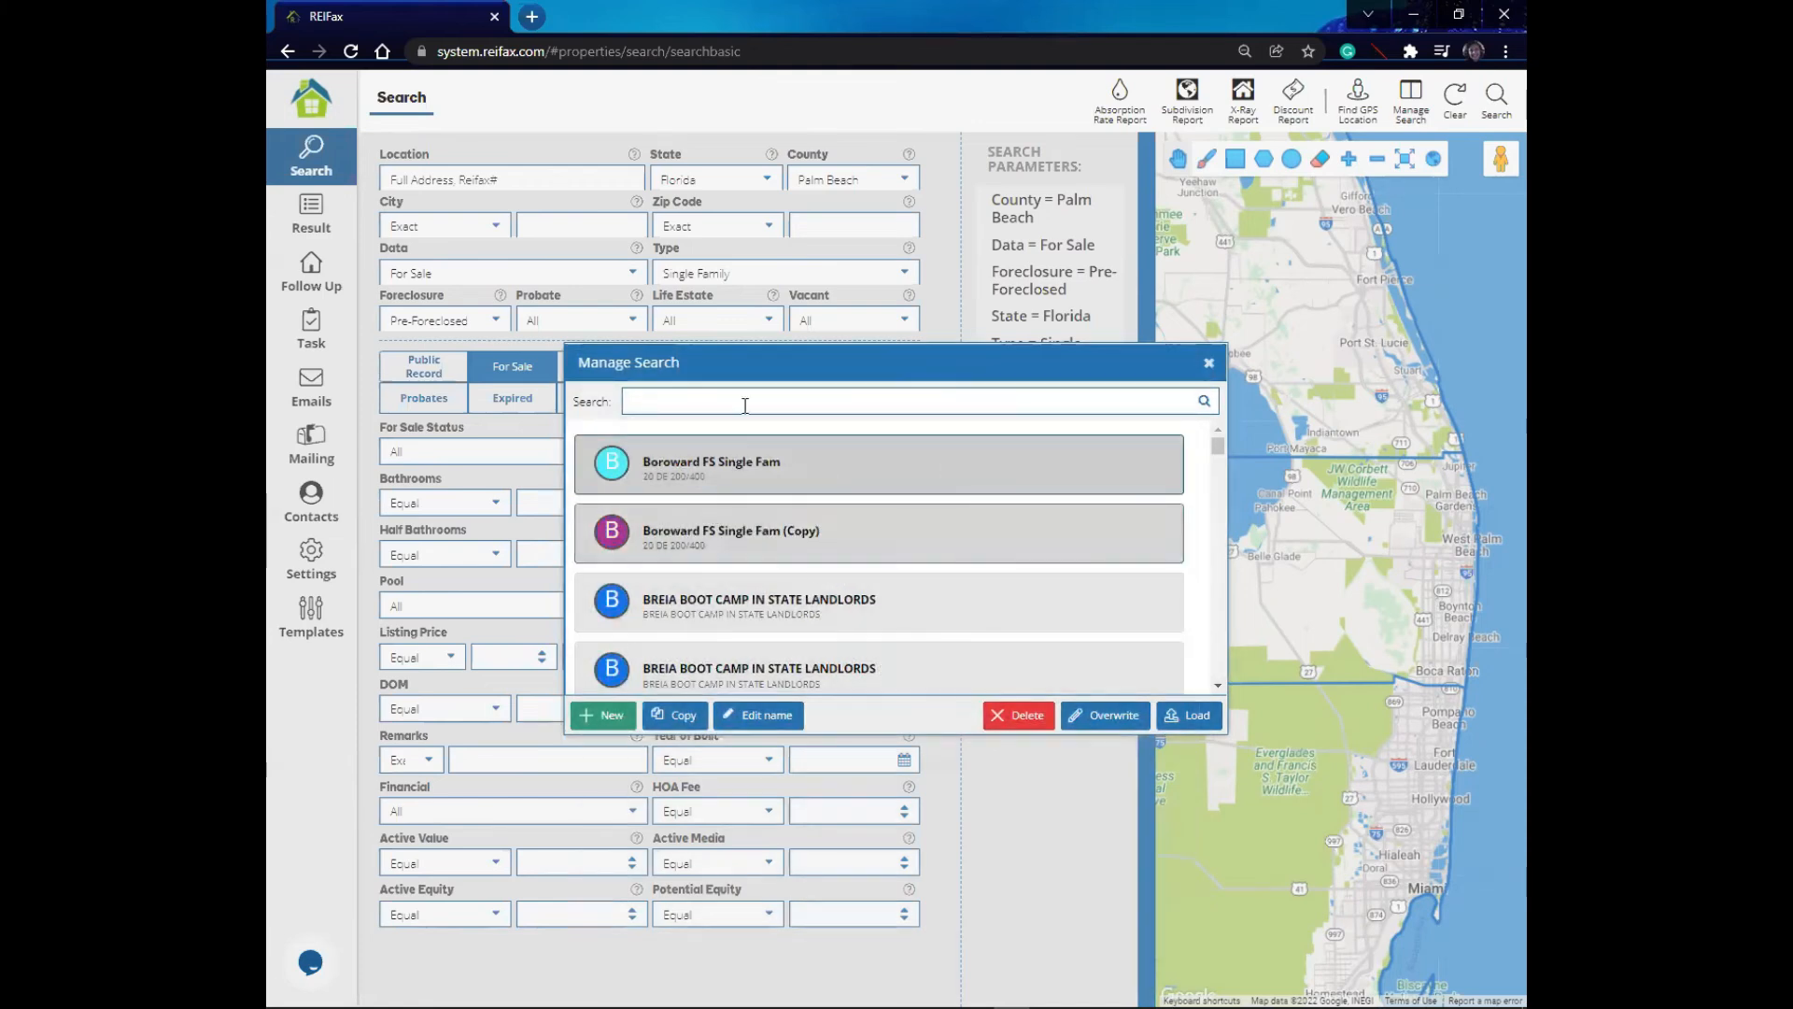
- Rename the copied saved search as Palm beach and save it
{"action": "left_click", "coordinate": [763, 546]}
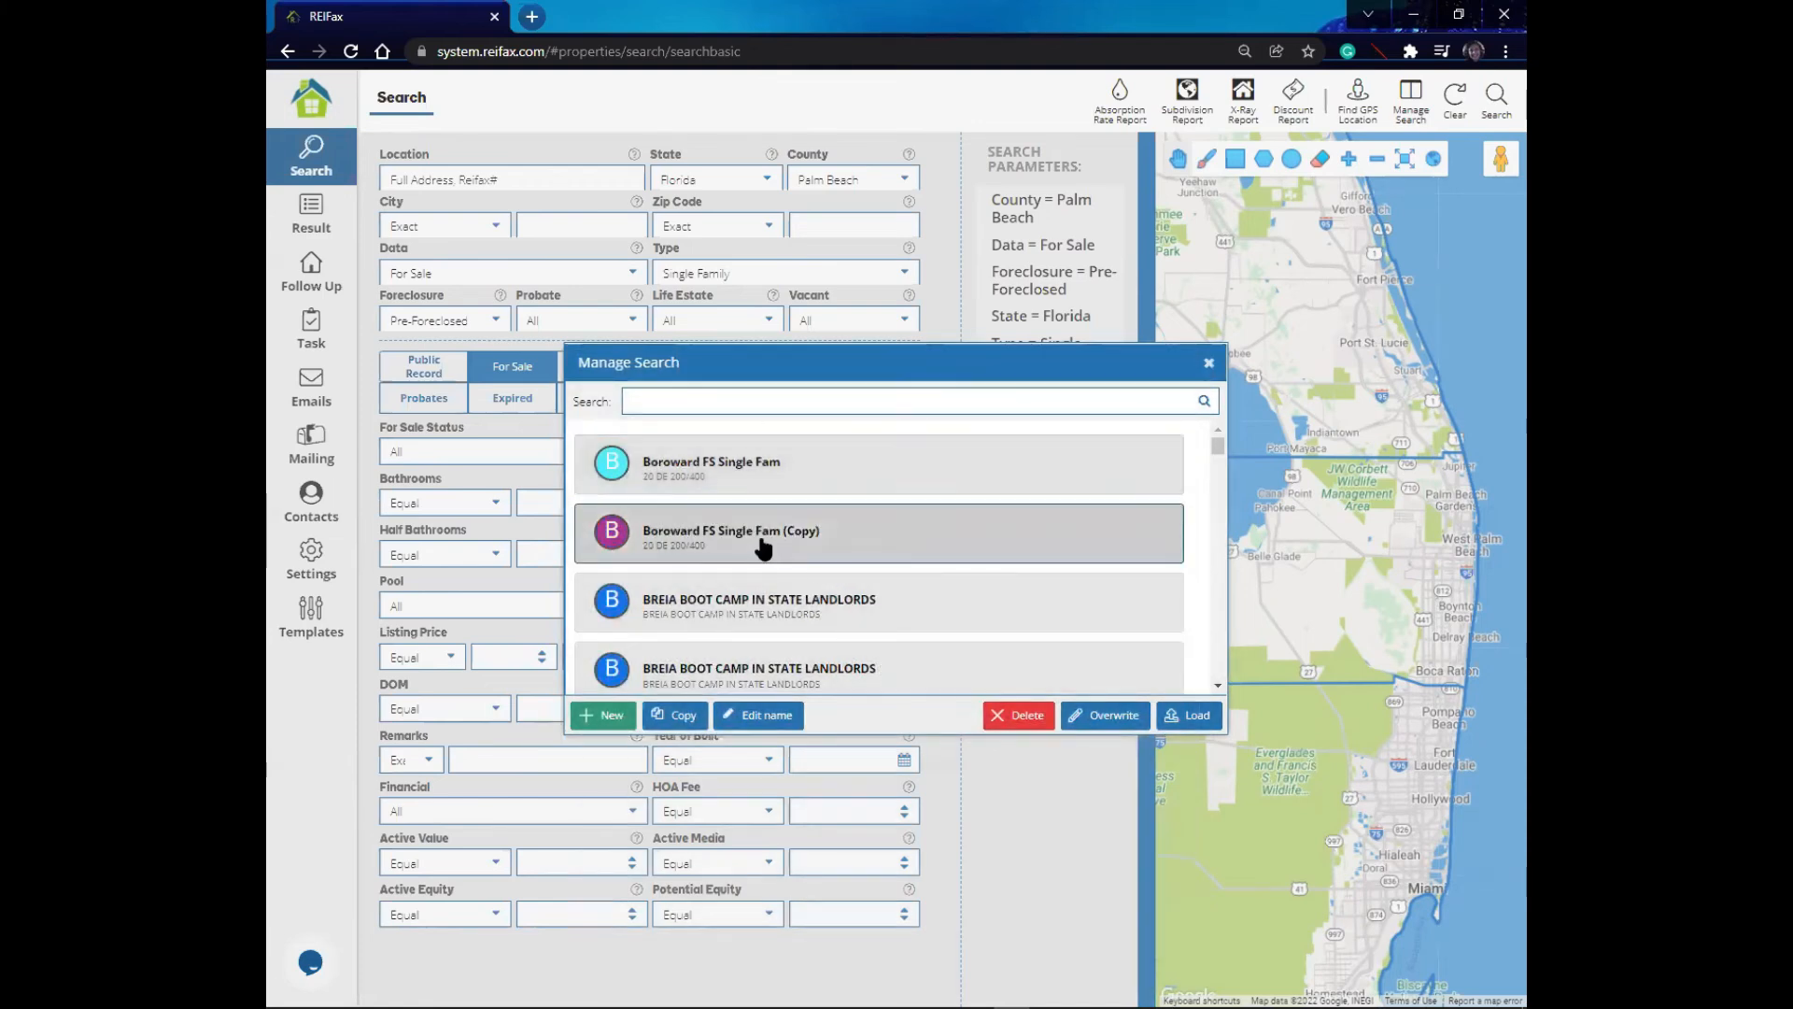
{"action": "left_click", "coordinate": [768, 716]}
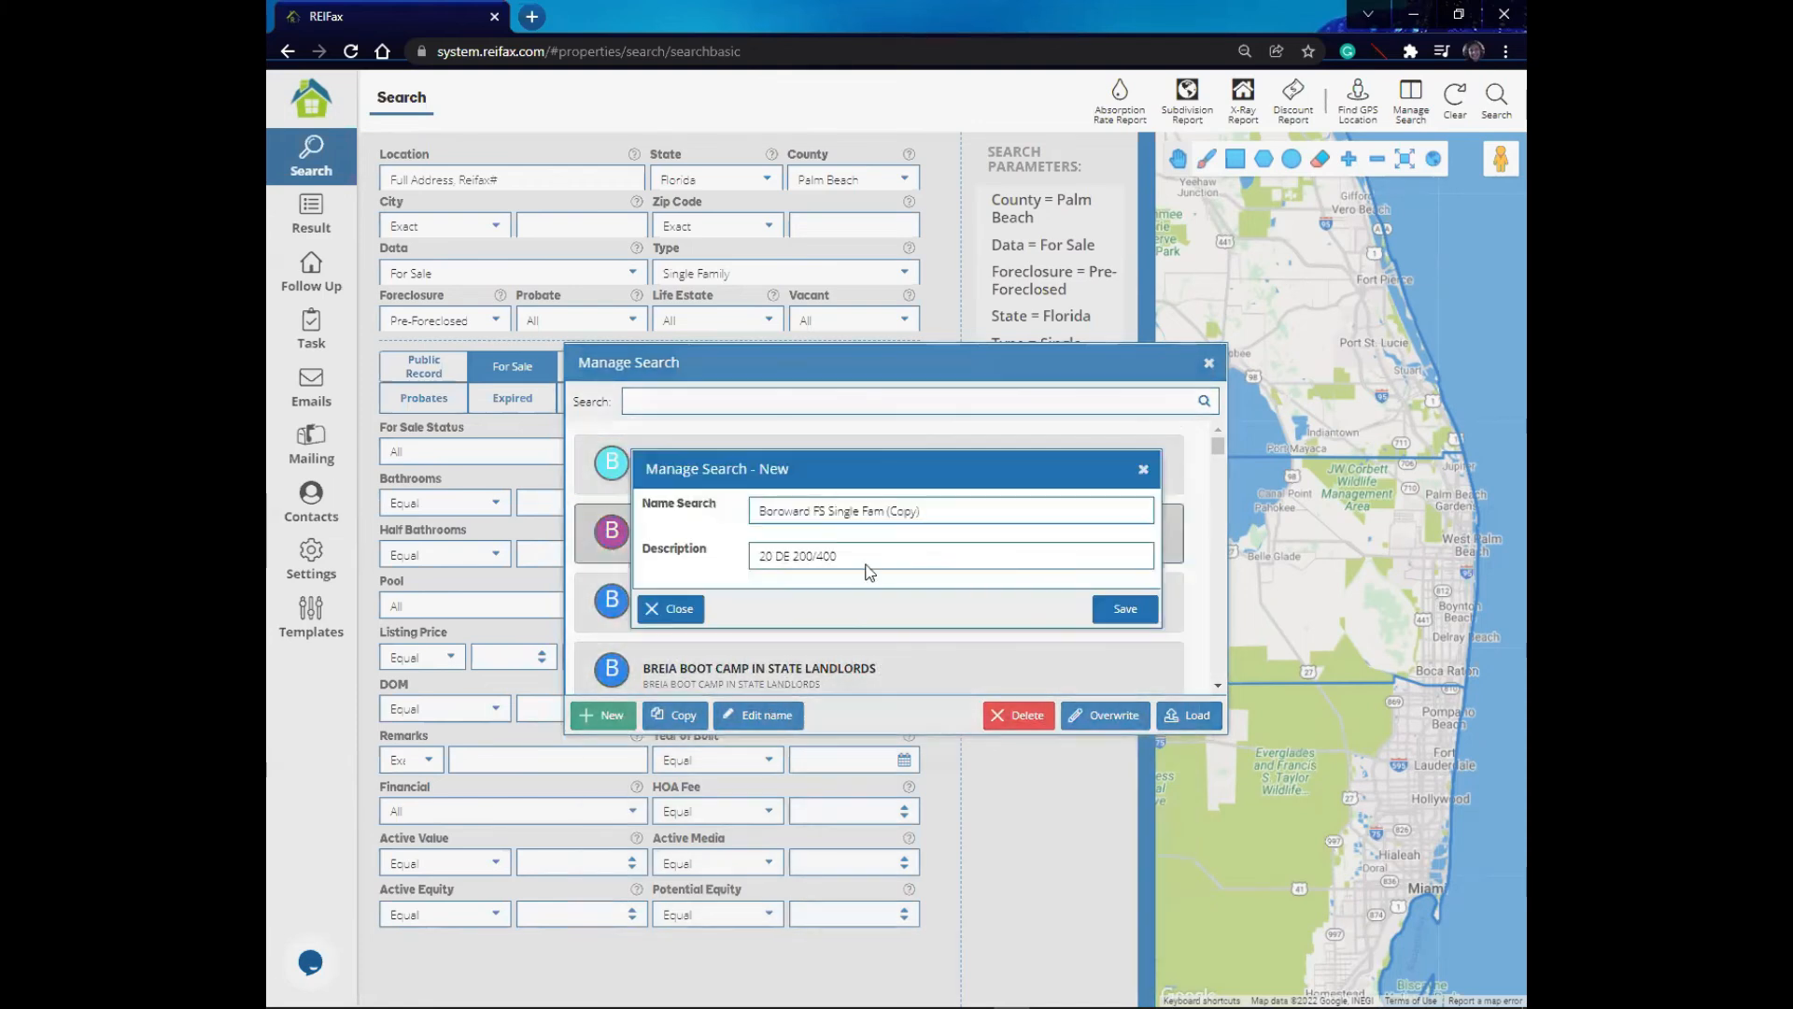
{"action": "left_click_drag", "start_coordinate": [932, 511], "coordinate": [748, 536]}
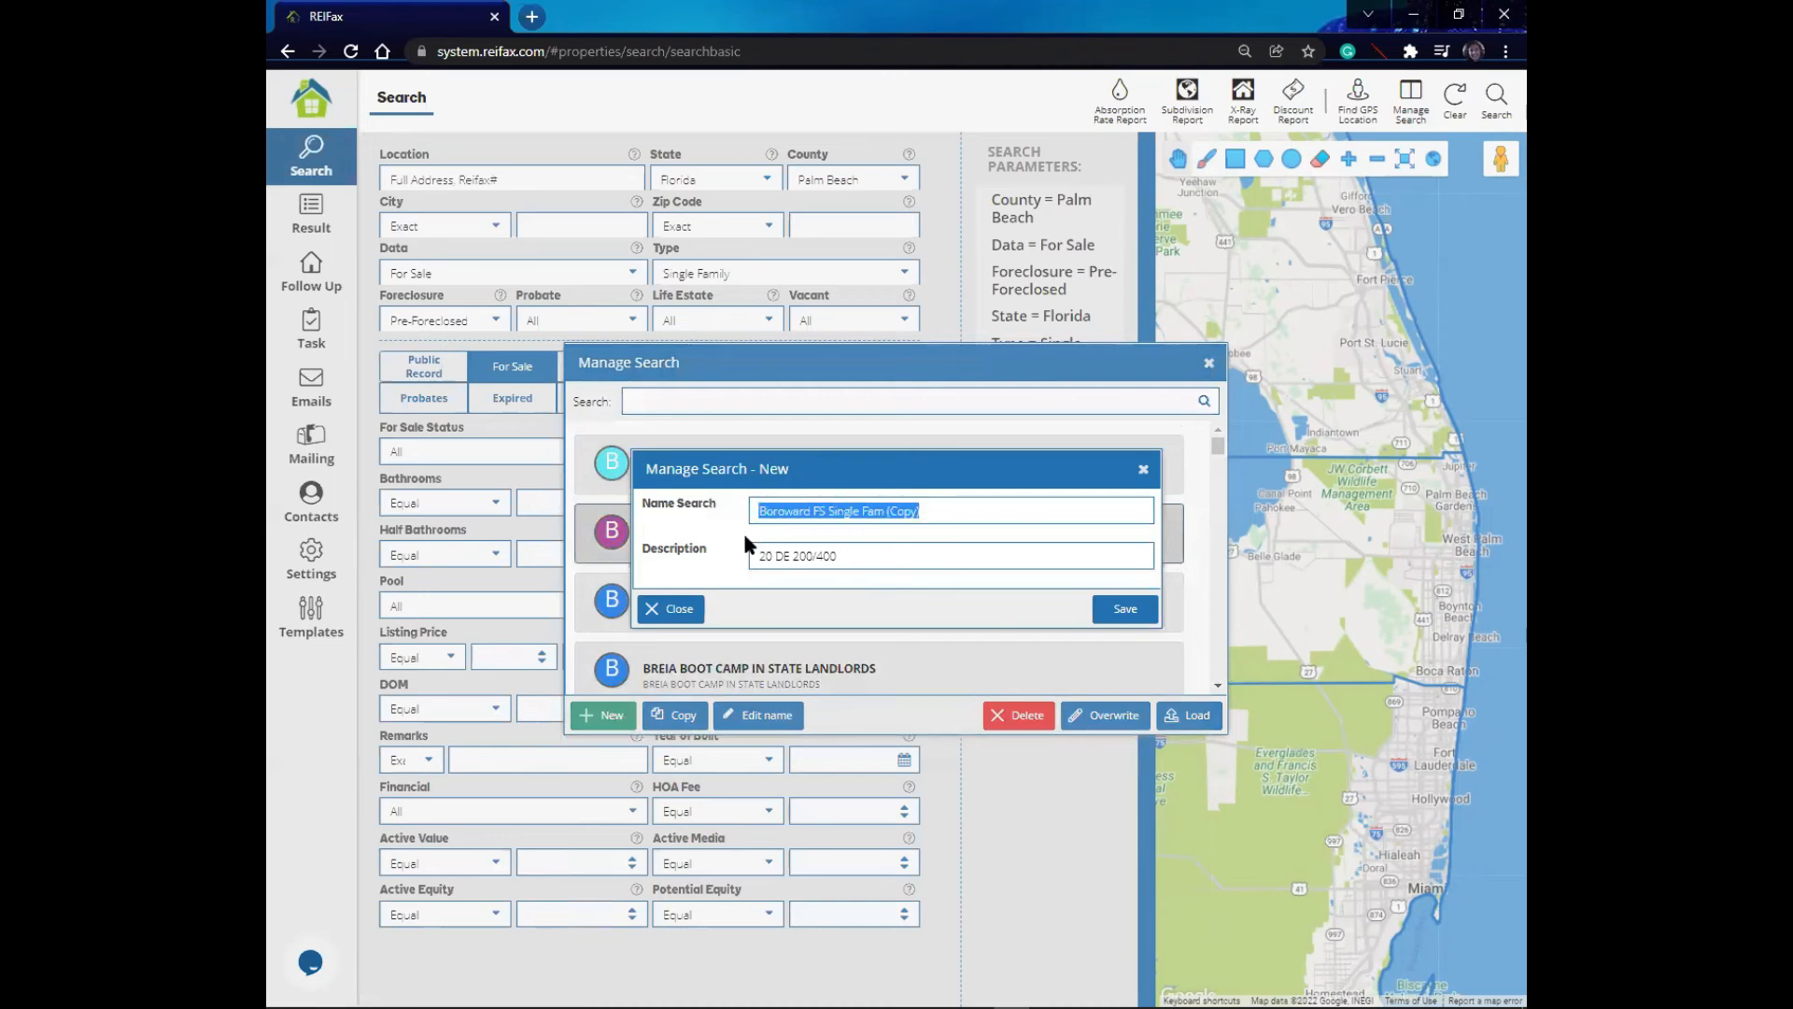
{"action": "type", "text": "Palm "}
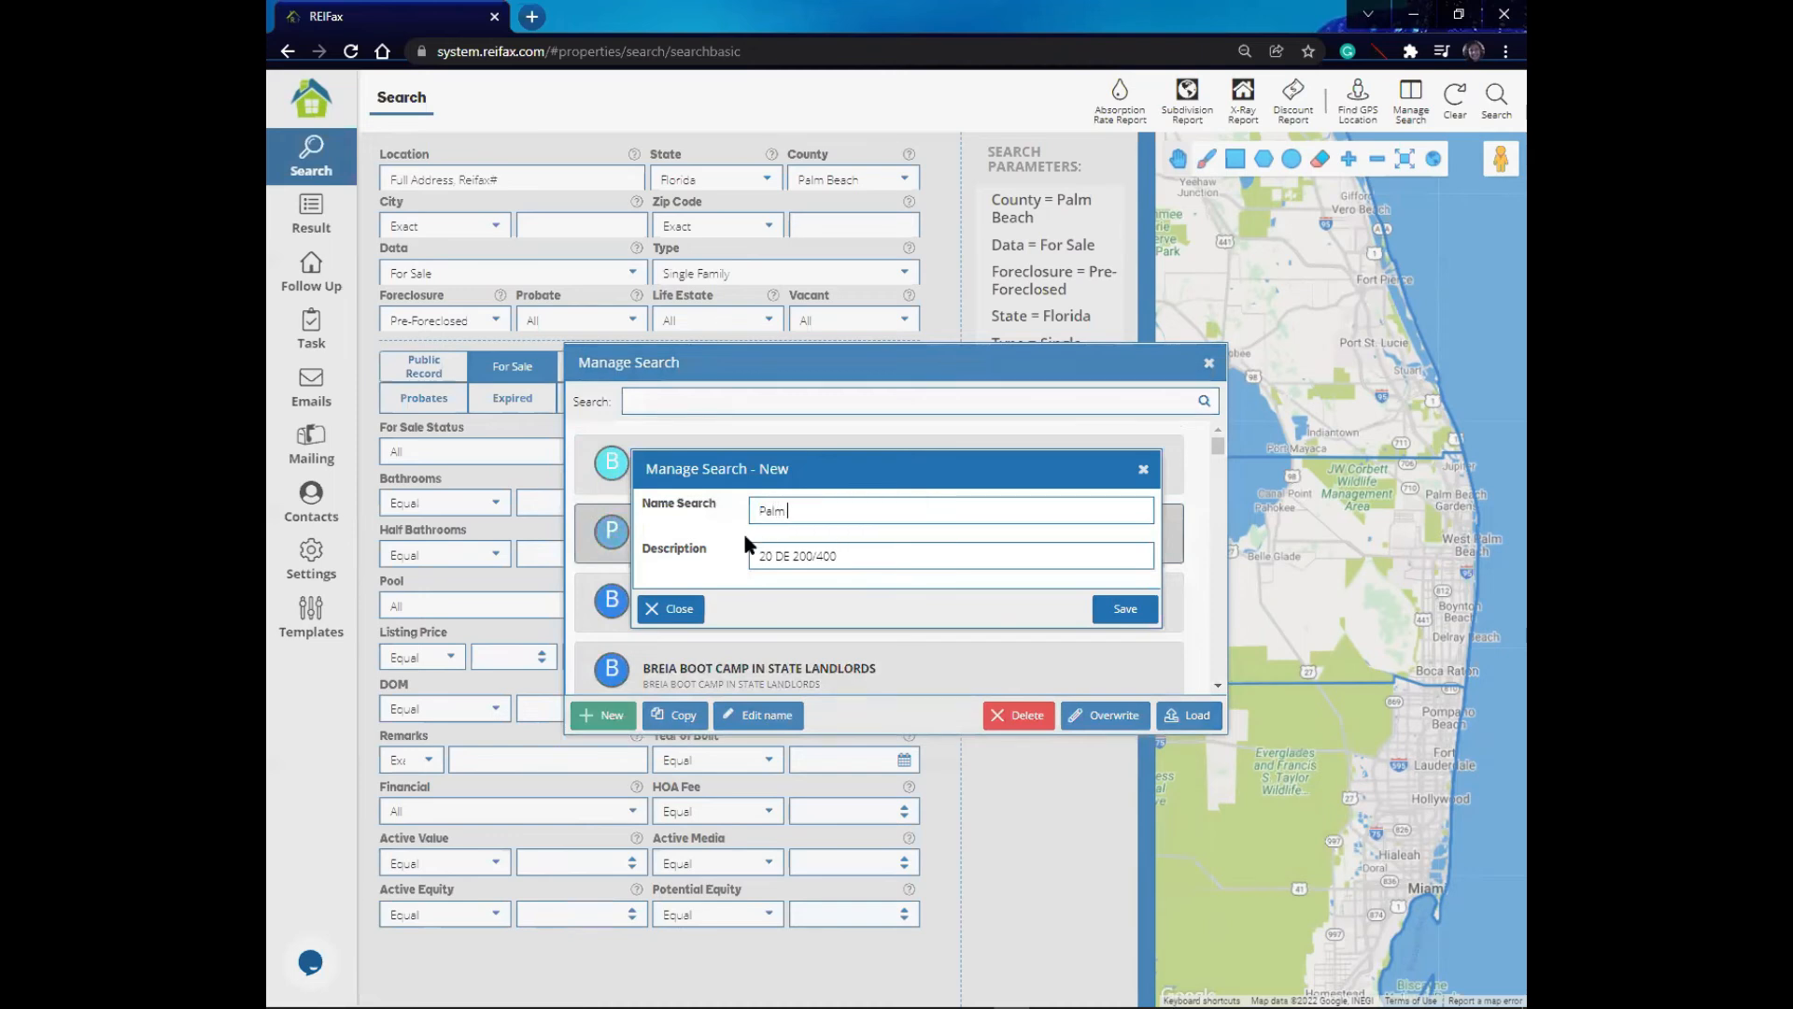
{"action": "type", "text": "beach"}
{"action": "left_click", "coordinate": [1147, 619]}
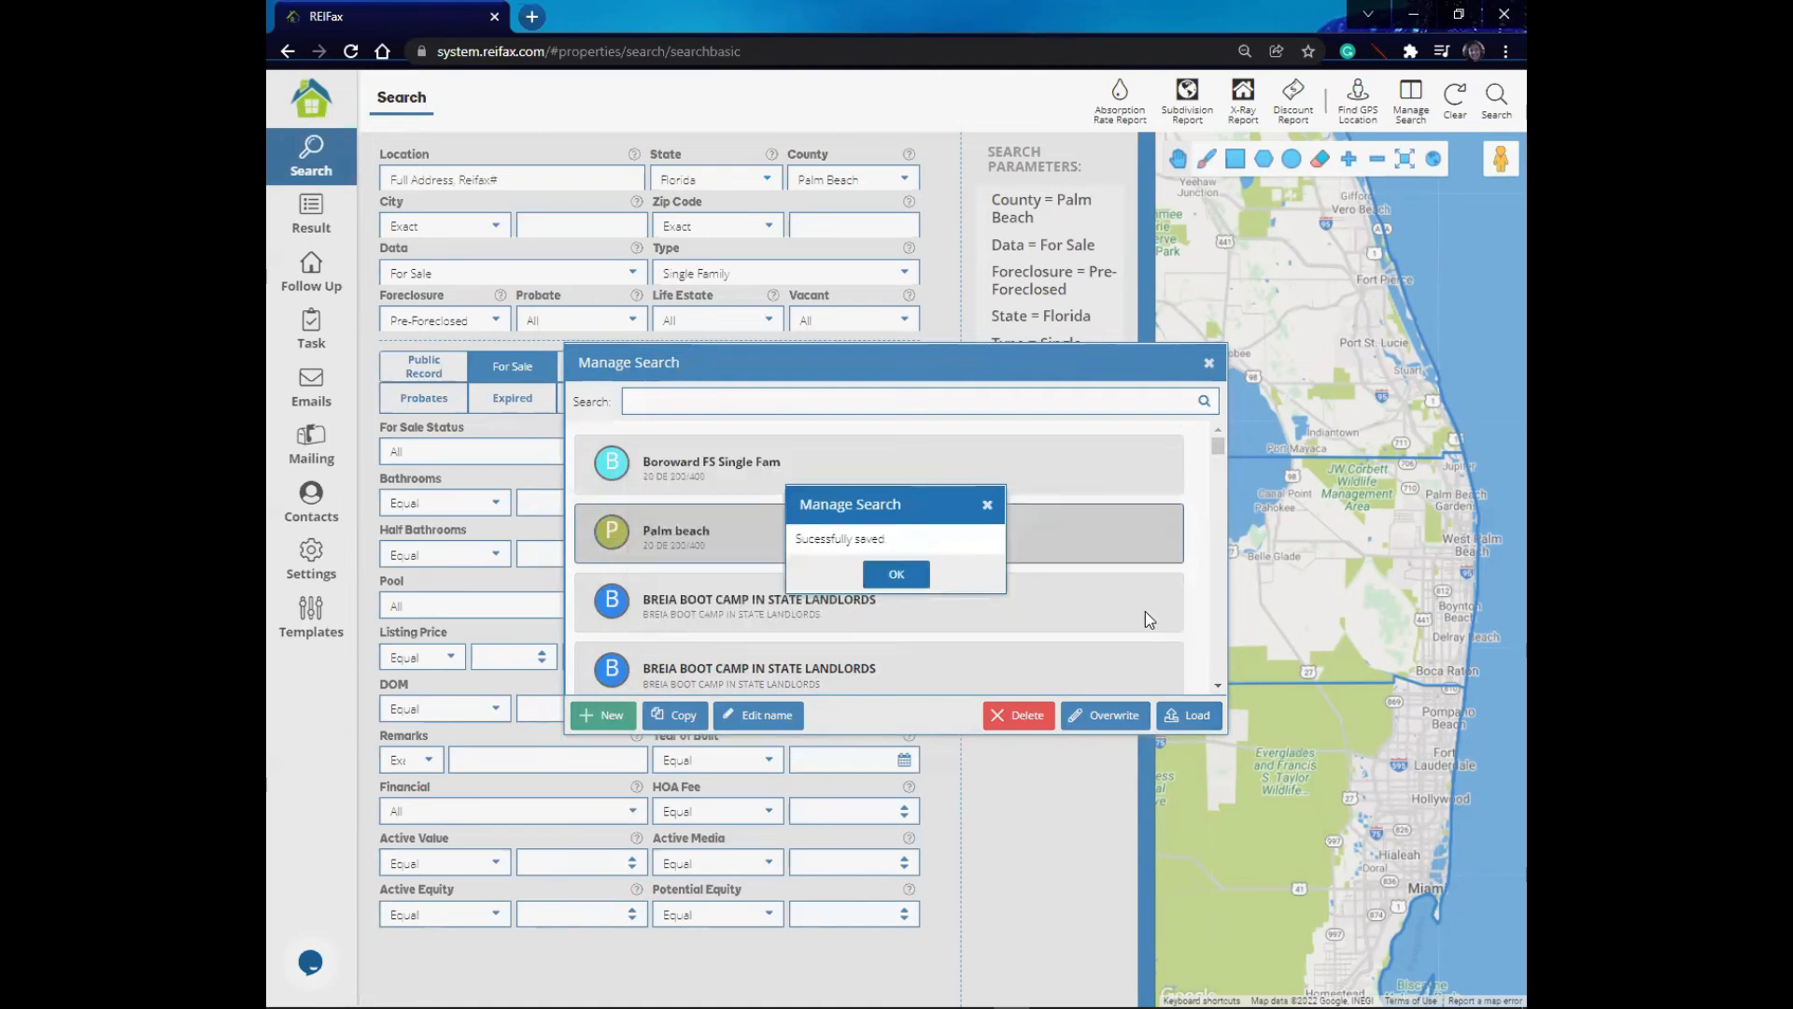
{"action": "left_click", "coordinate": [896, 580]}
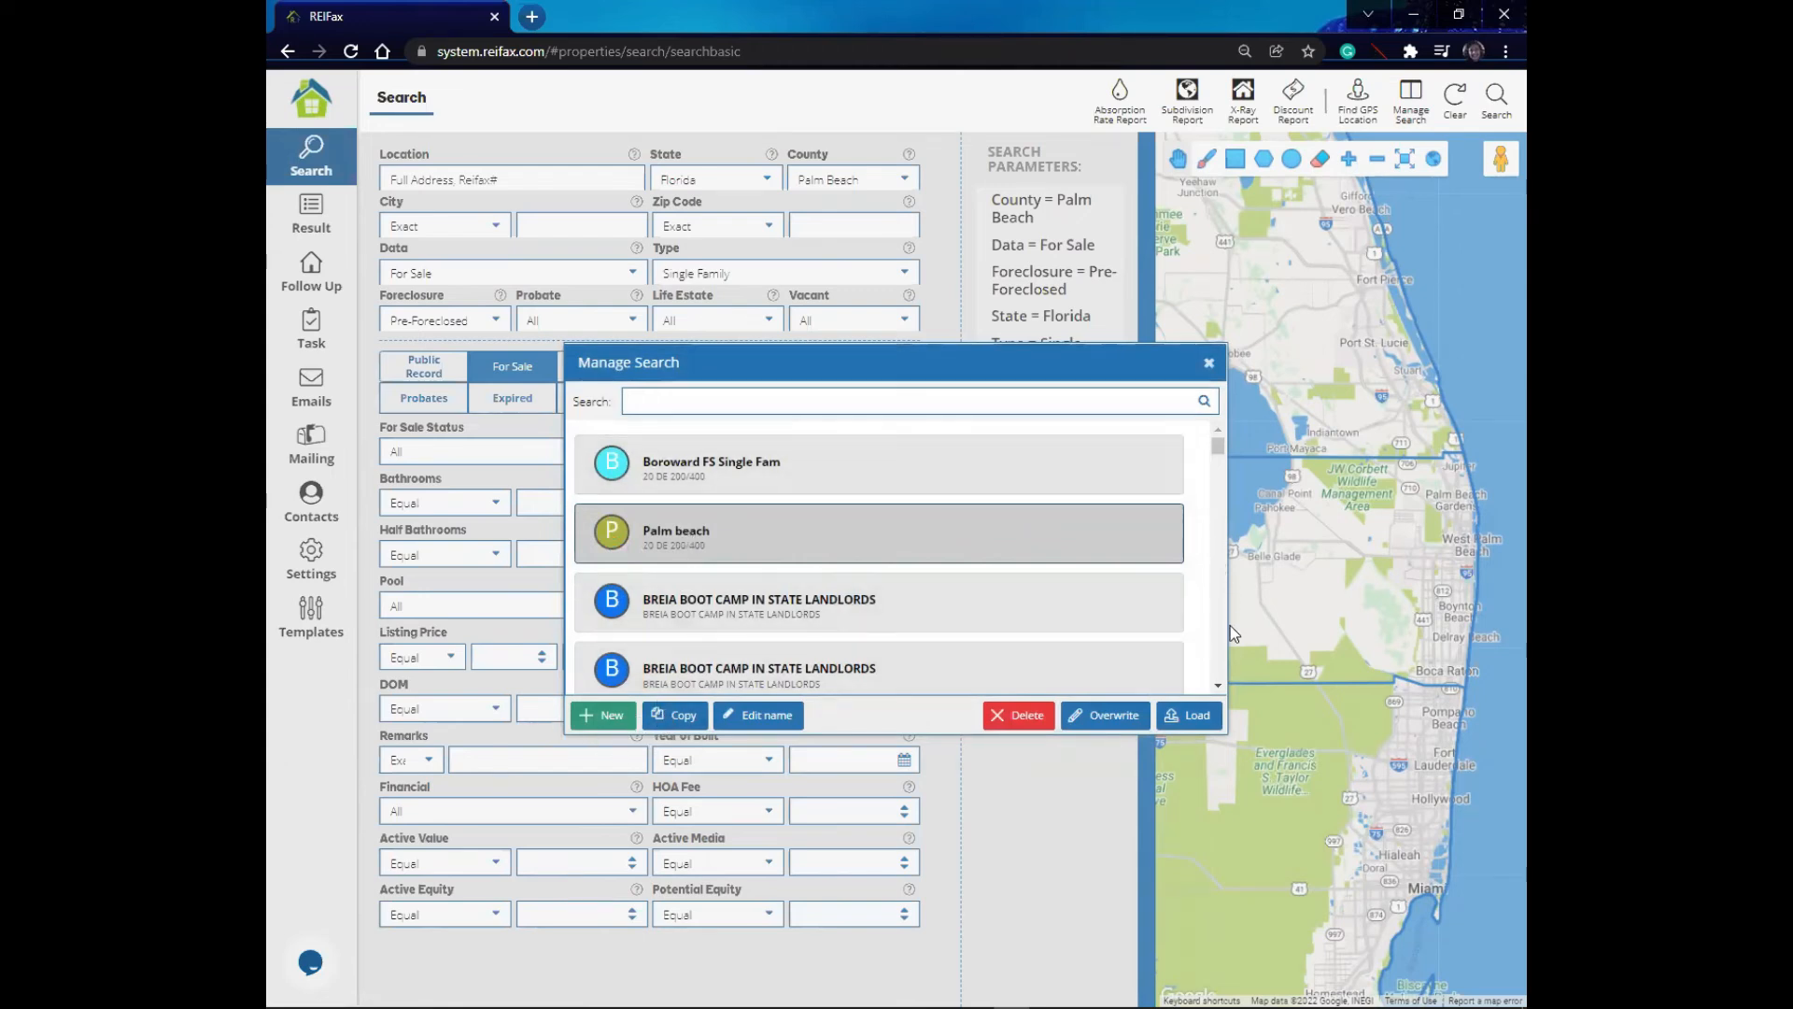
- Scroll through the saved searches and load RFX CONDO FOR SALE, TAX DELINQUENT
{"action": "left_click", "coordinate": [1220, 686]}
{"action": "left_click", "coordinate": [1220, 686]}
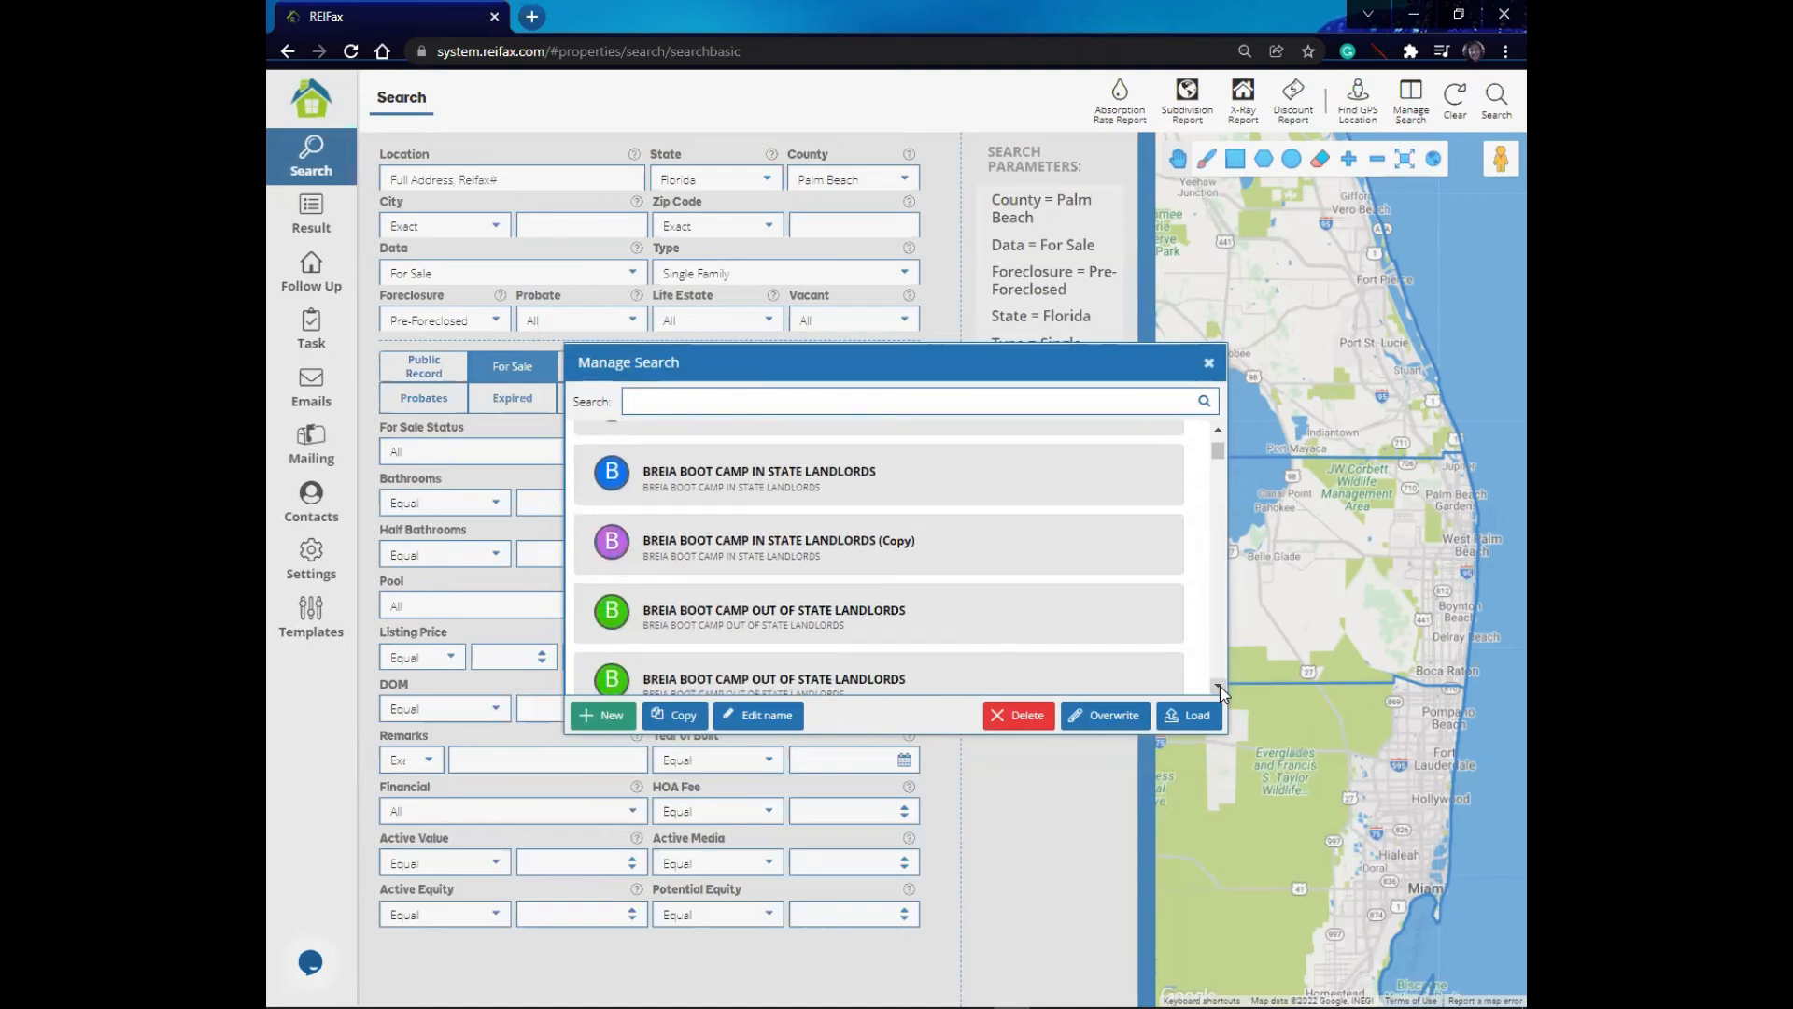
{"action": "left_click", "coordinate": [1220, 686]}
{"action": "left_click", "coordinate": [912, 581]}
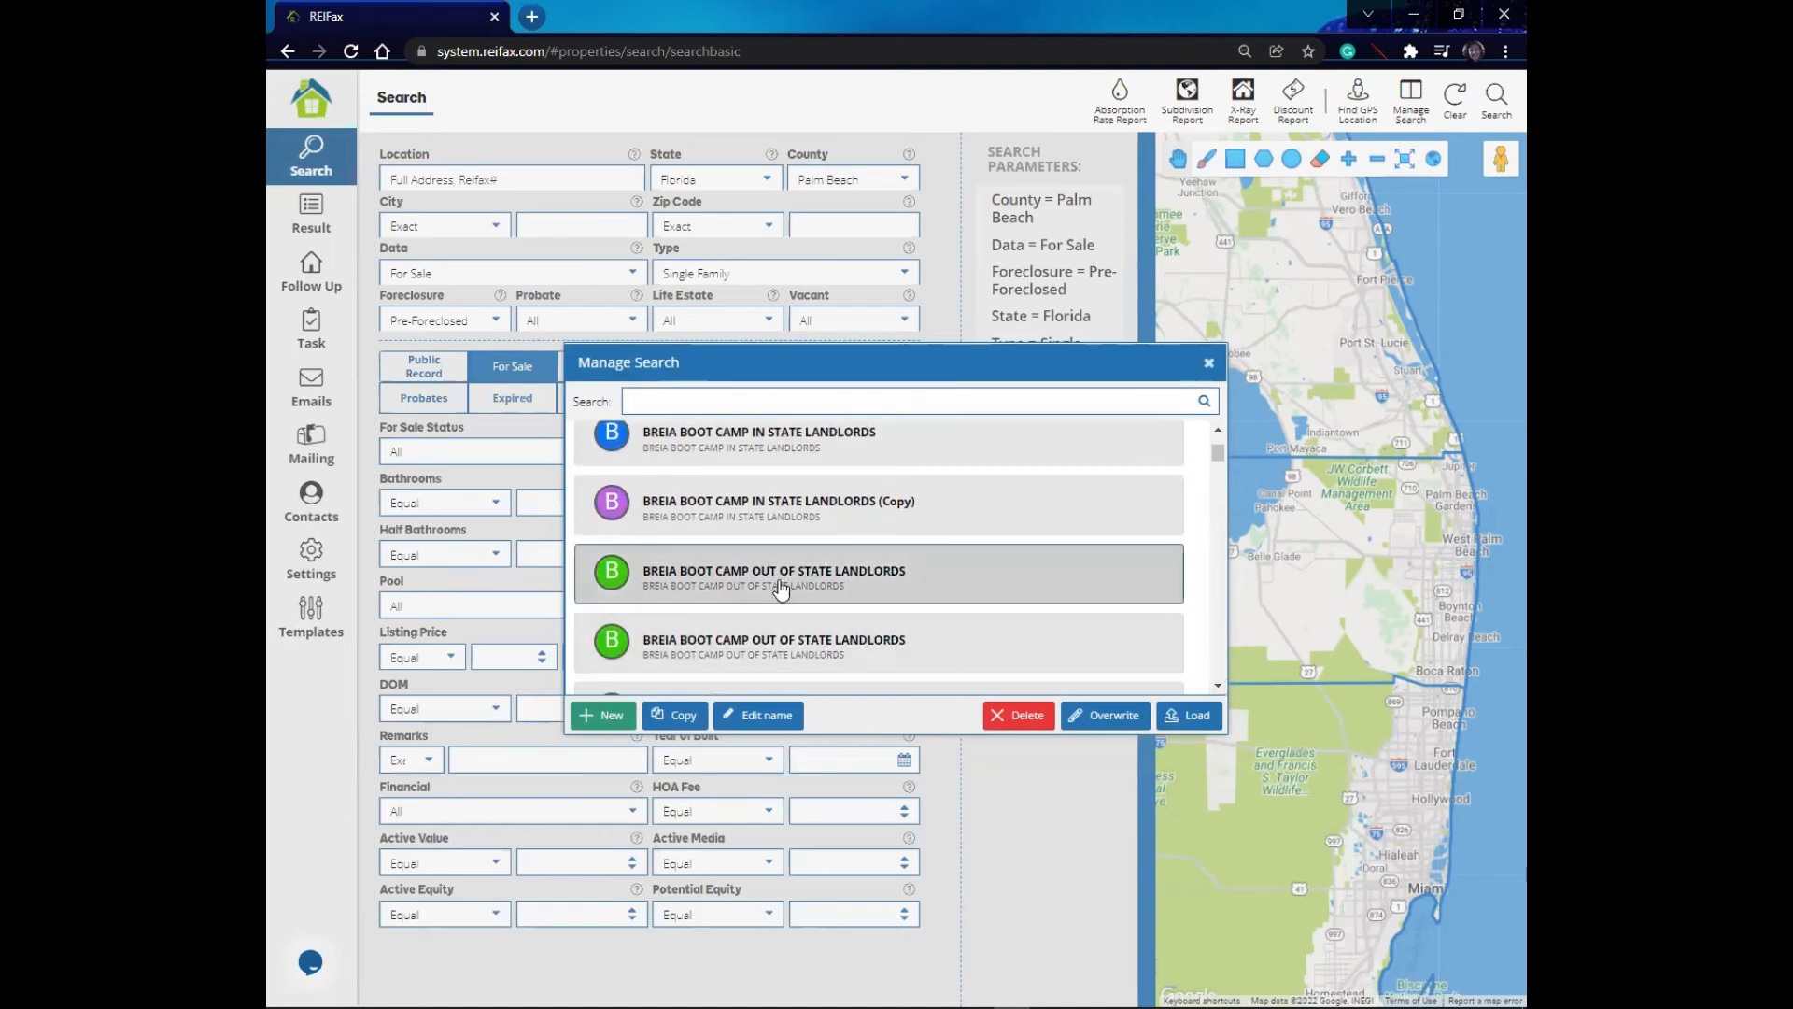
{"action": "left_click", "coordinate": [1217, 686]}
{"action": "left_click", "coordinate": [1217, 687]}
{"action": "left_click", "coordinate": [1217, 687]}
{"action": "left_click", "coordinate": [1215, 686]}
{"action": "left_click", "coordinate": [1216, 687]}
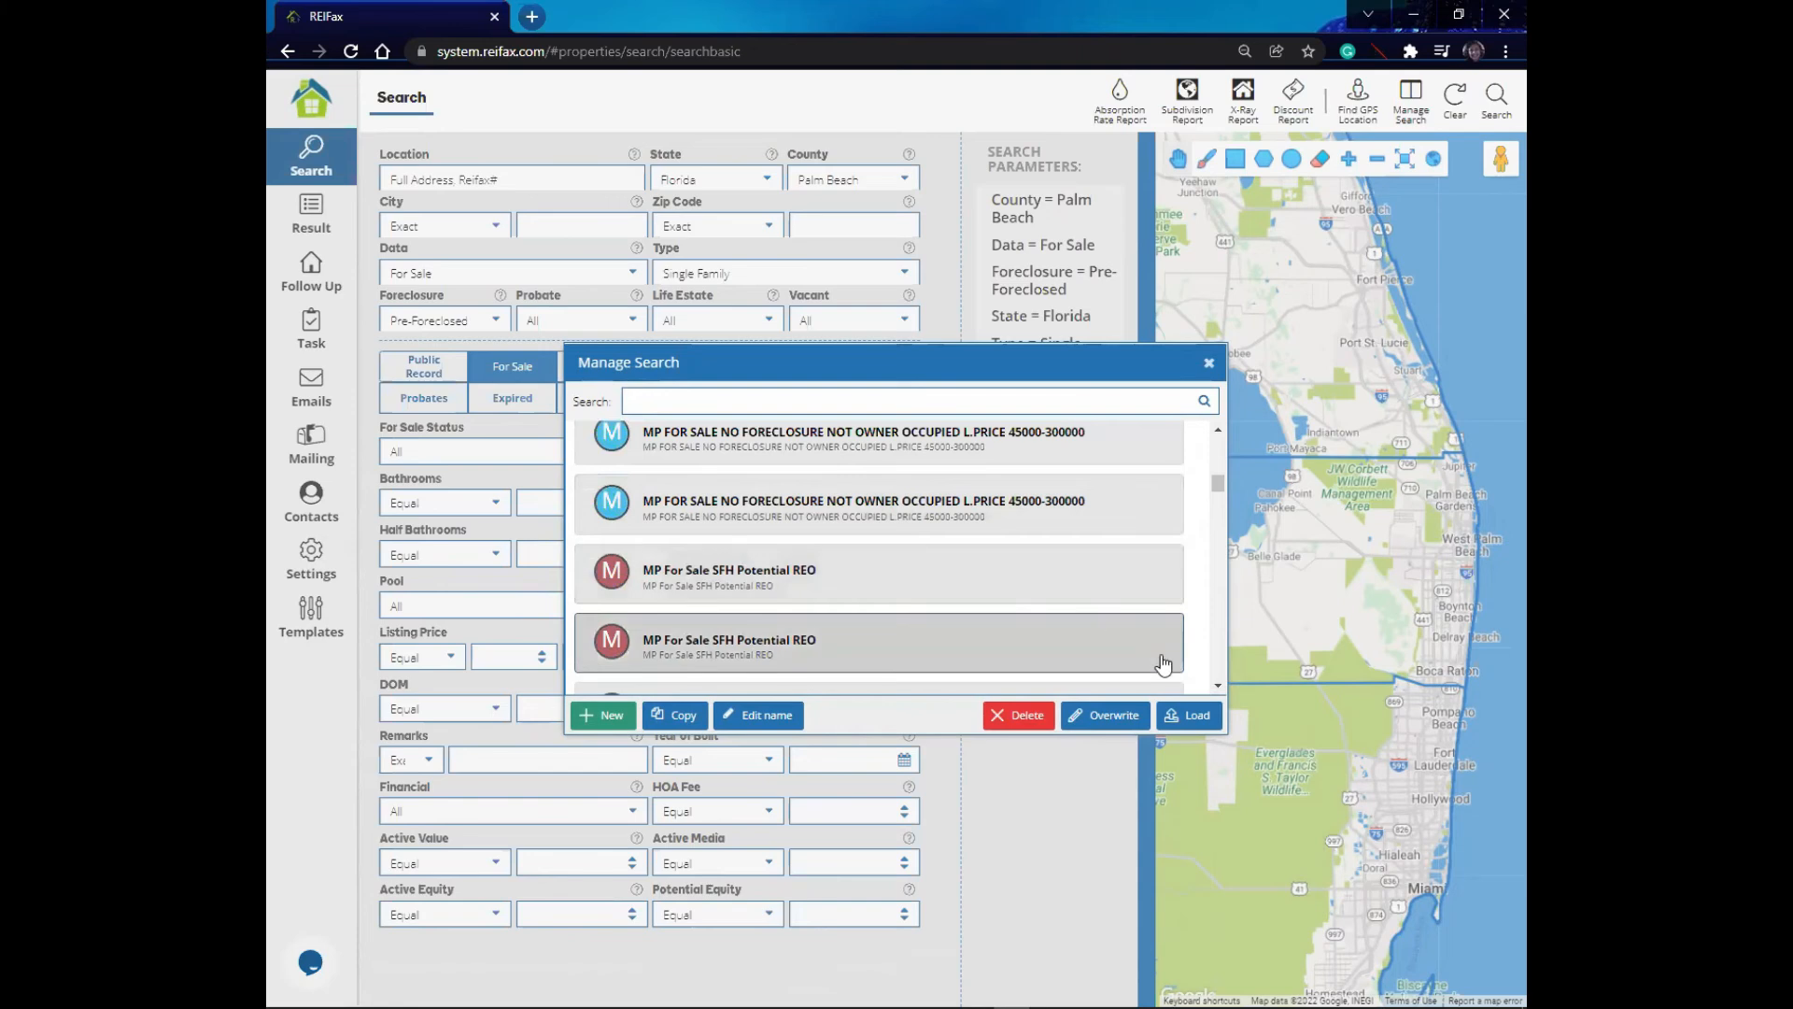
{"action": "left_click", "coordinate": [1216, 689]}
{"action": "left_click", "coordinate": [1216, 687]}
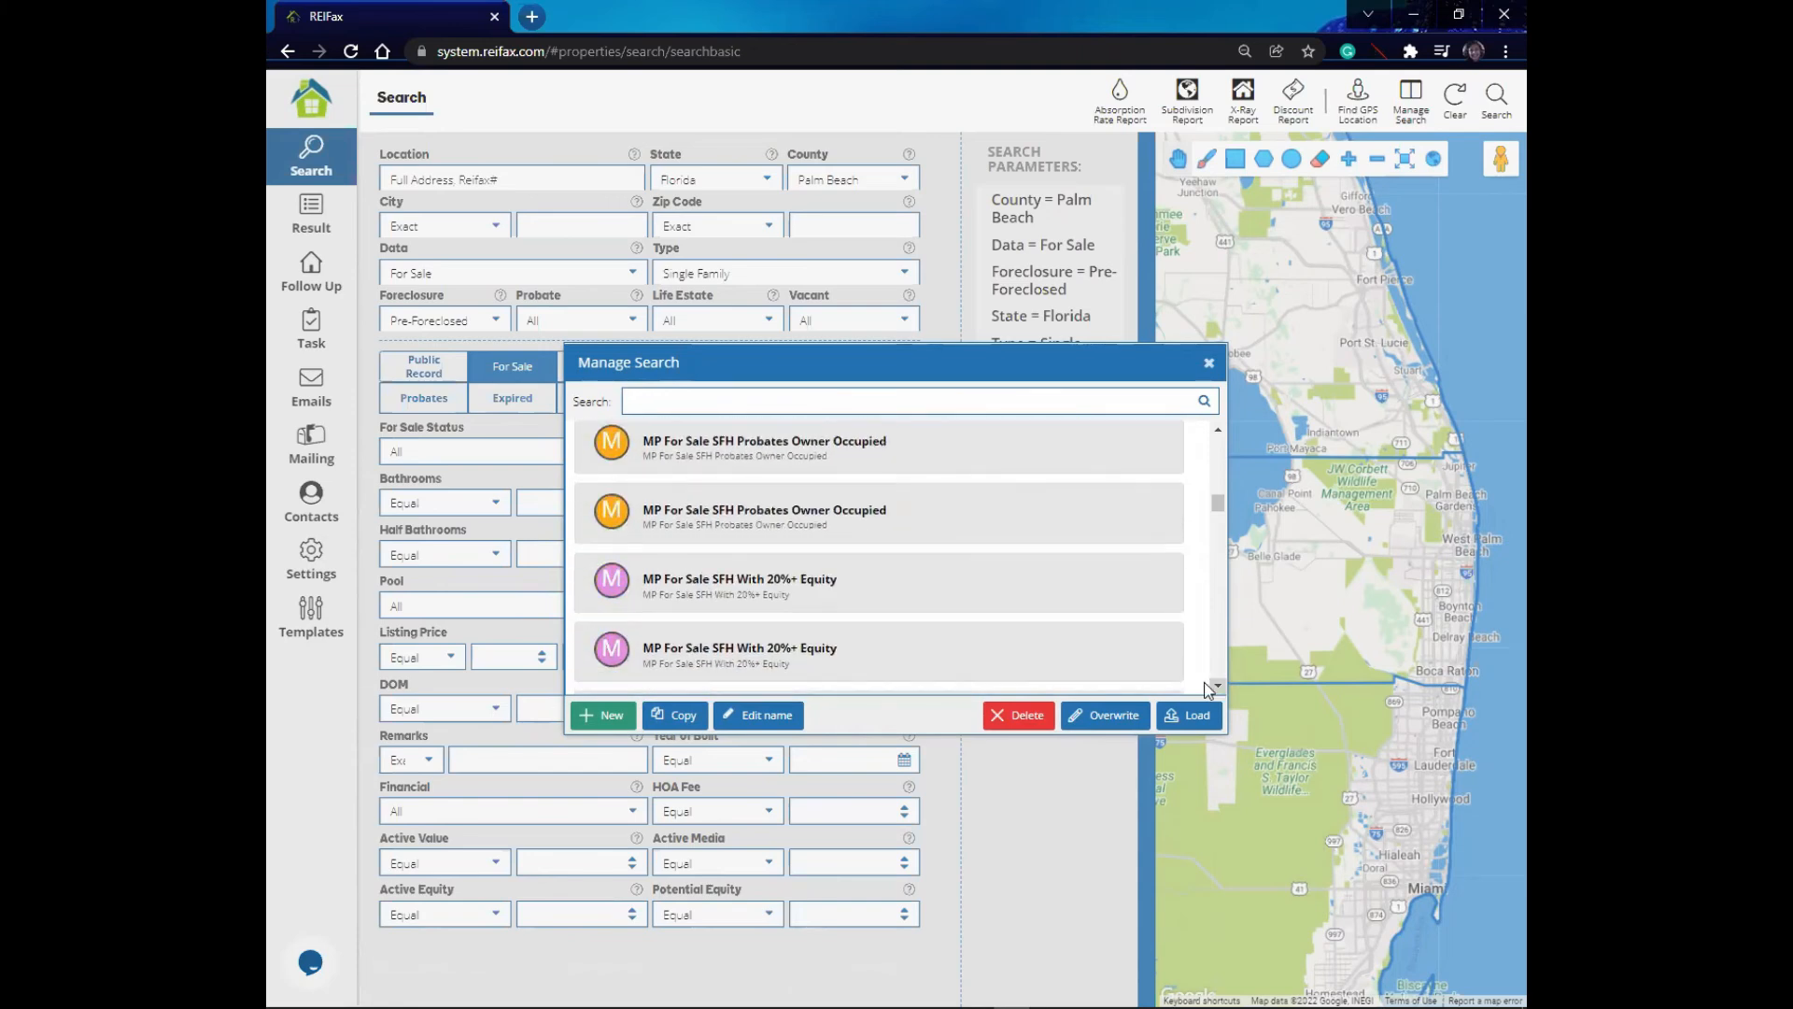
{"action": "left_click", "coordinate": [1218, 685]}
{"action": "left_click", "coordinate": [1221, 686]}
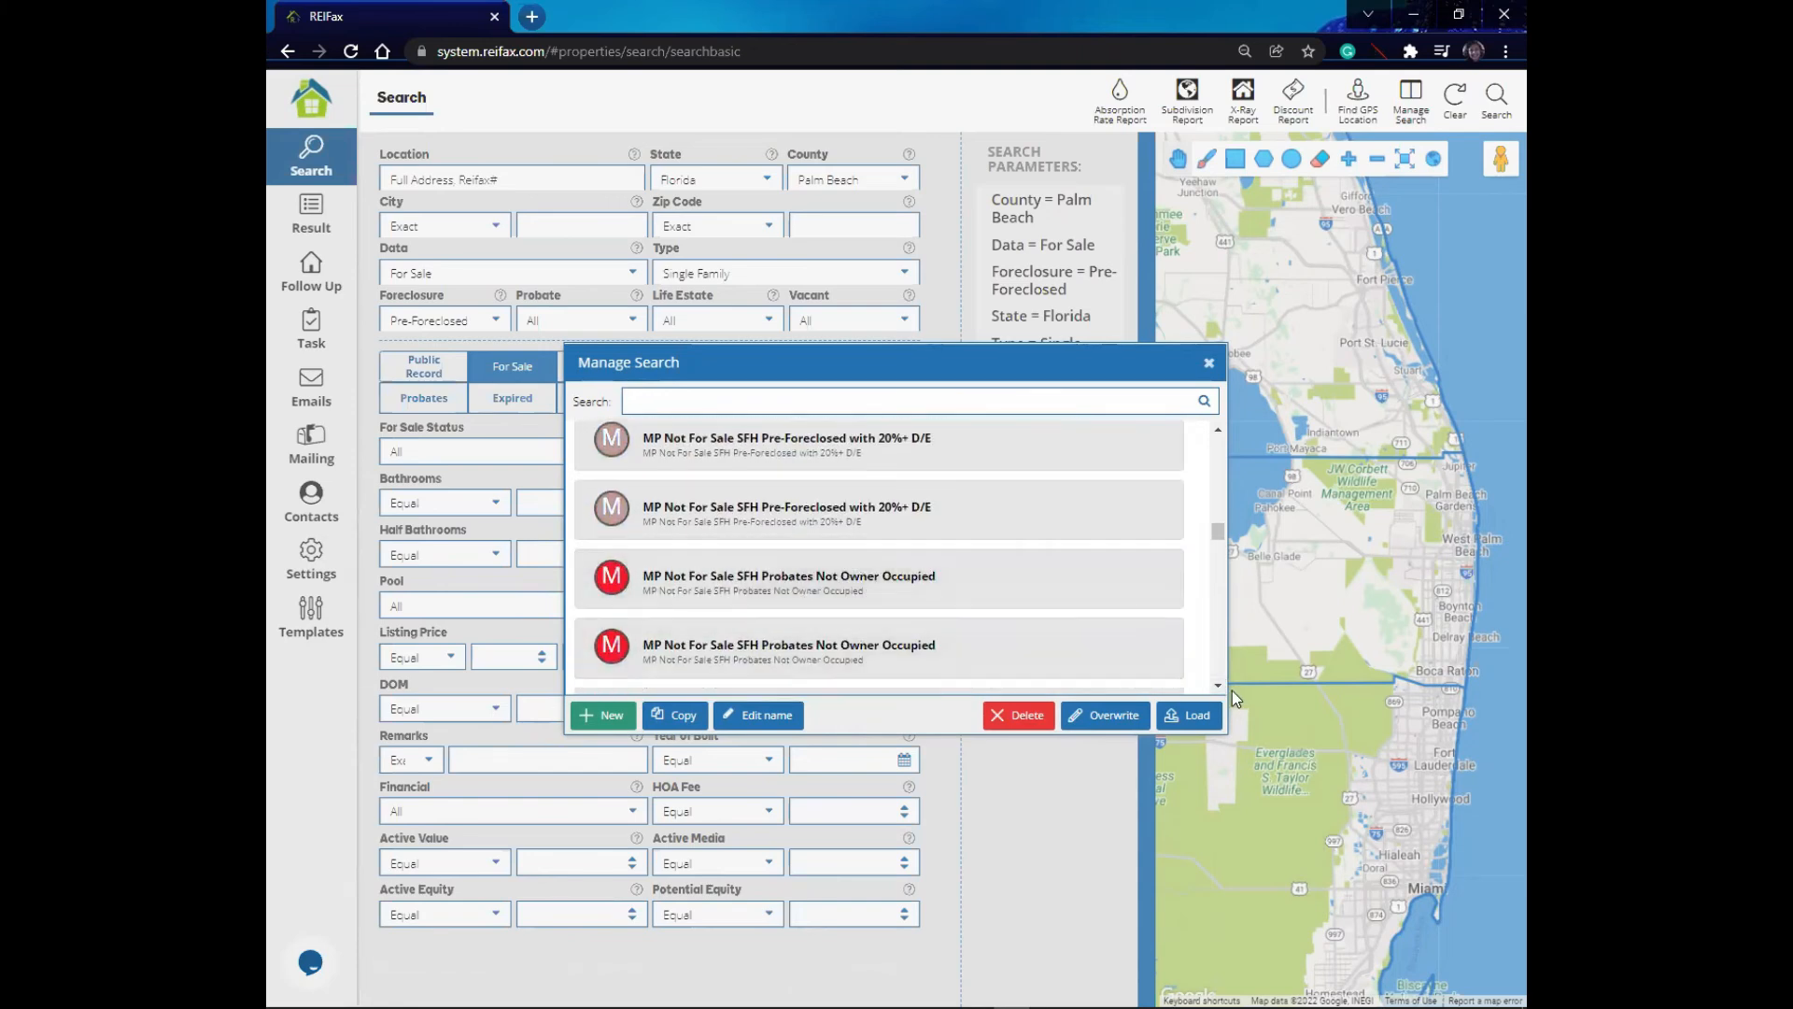
{"action": "left_click", "coordinate": [1217, 686]}
{"action": "left_click", "coordinate": [1218, 686]}
{"action": "left_click", "coordinate": [1218, 685]}
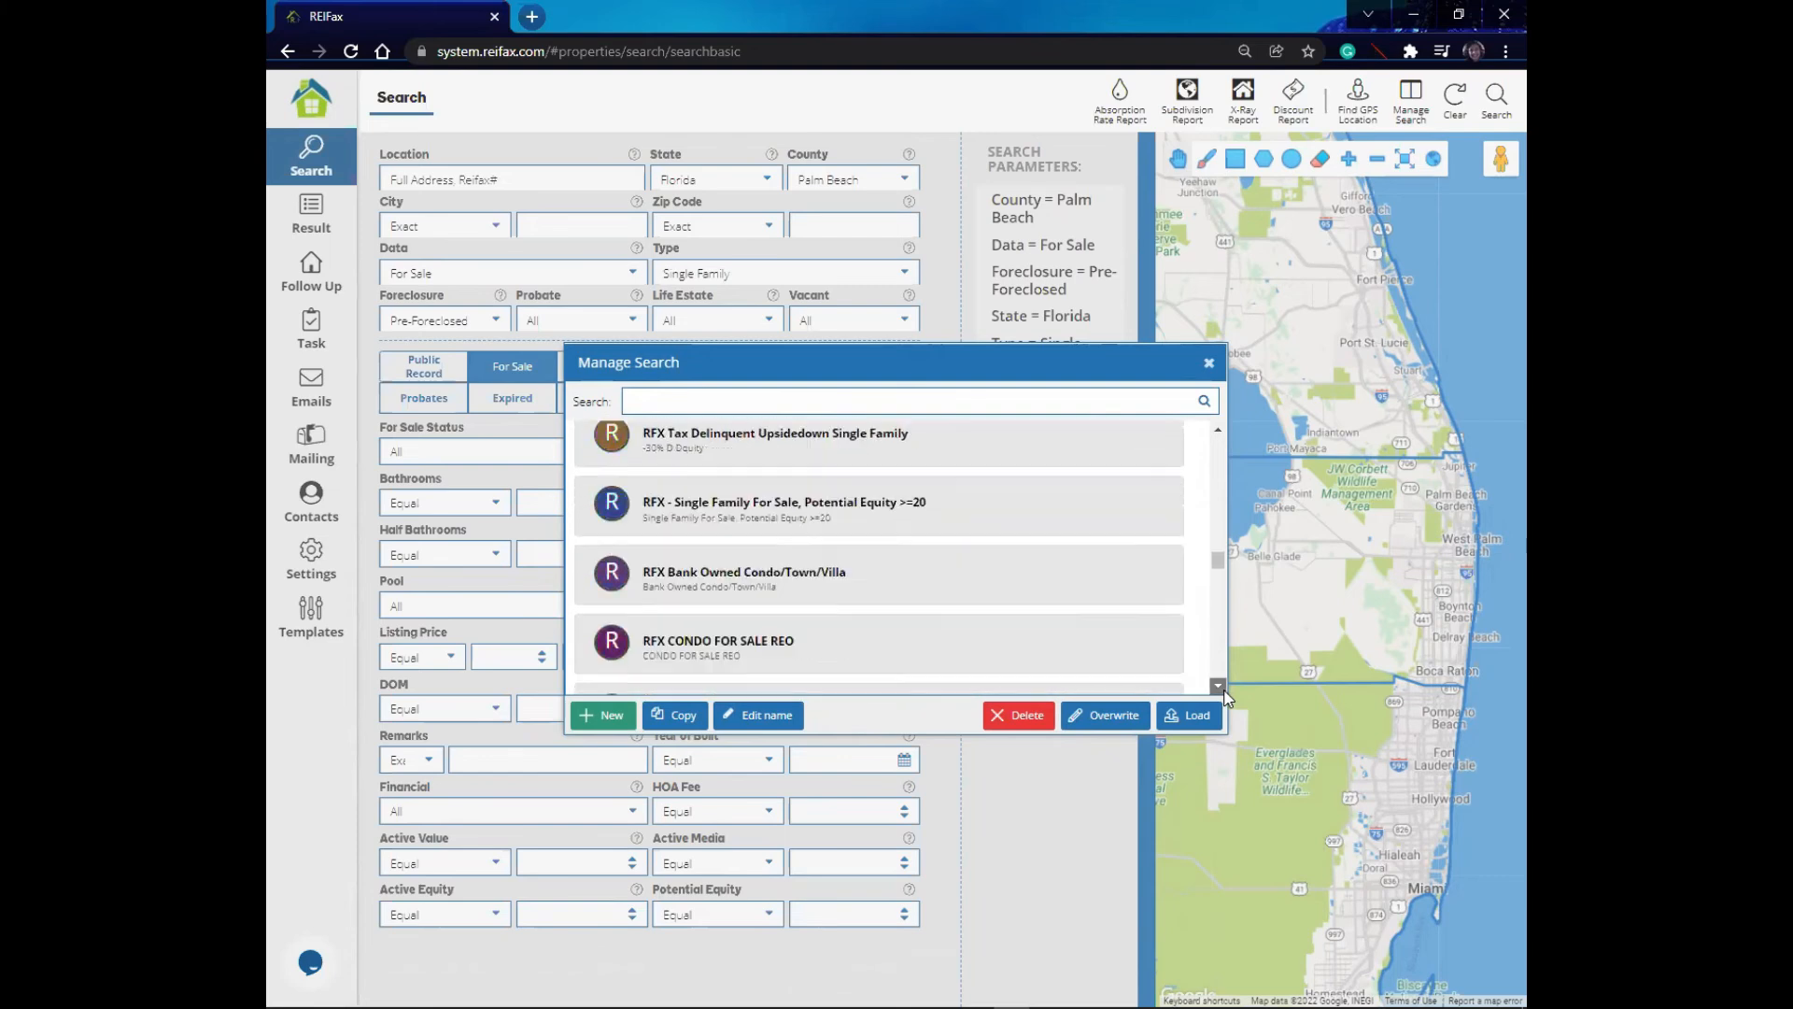
{"action": "left_click", "coordinate": [1218, 686]}
{"action": "left_click", "coordinate": [741, 645]}
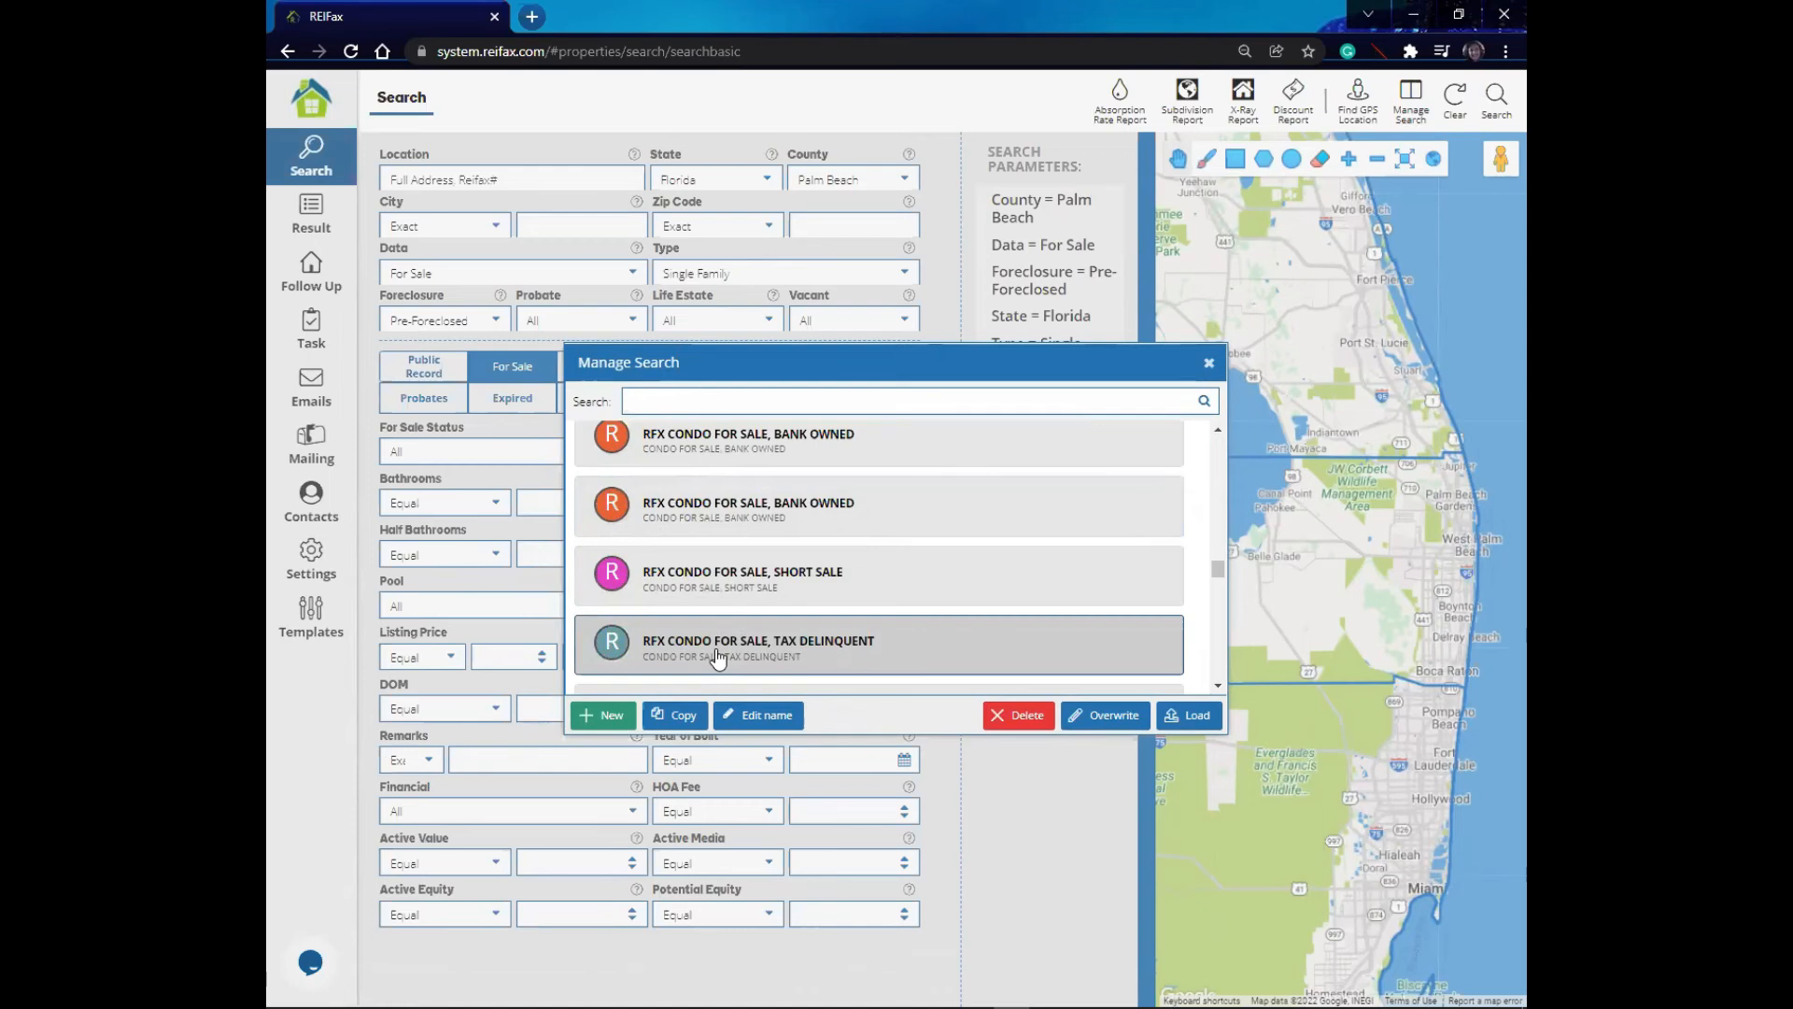
{"action": "left_click", "coordinate": [1199, 715]}
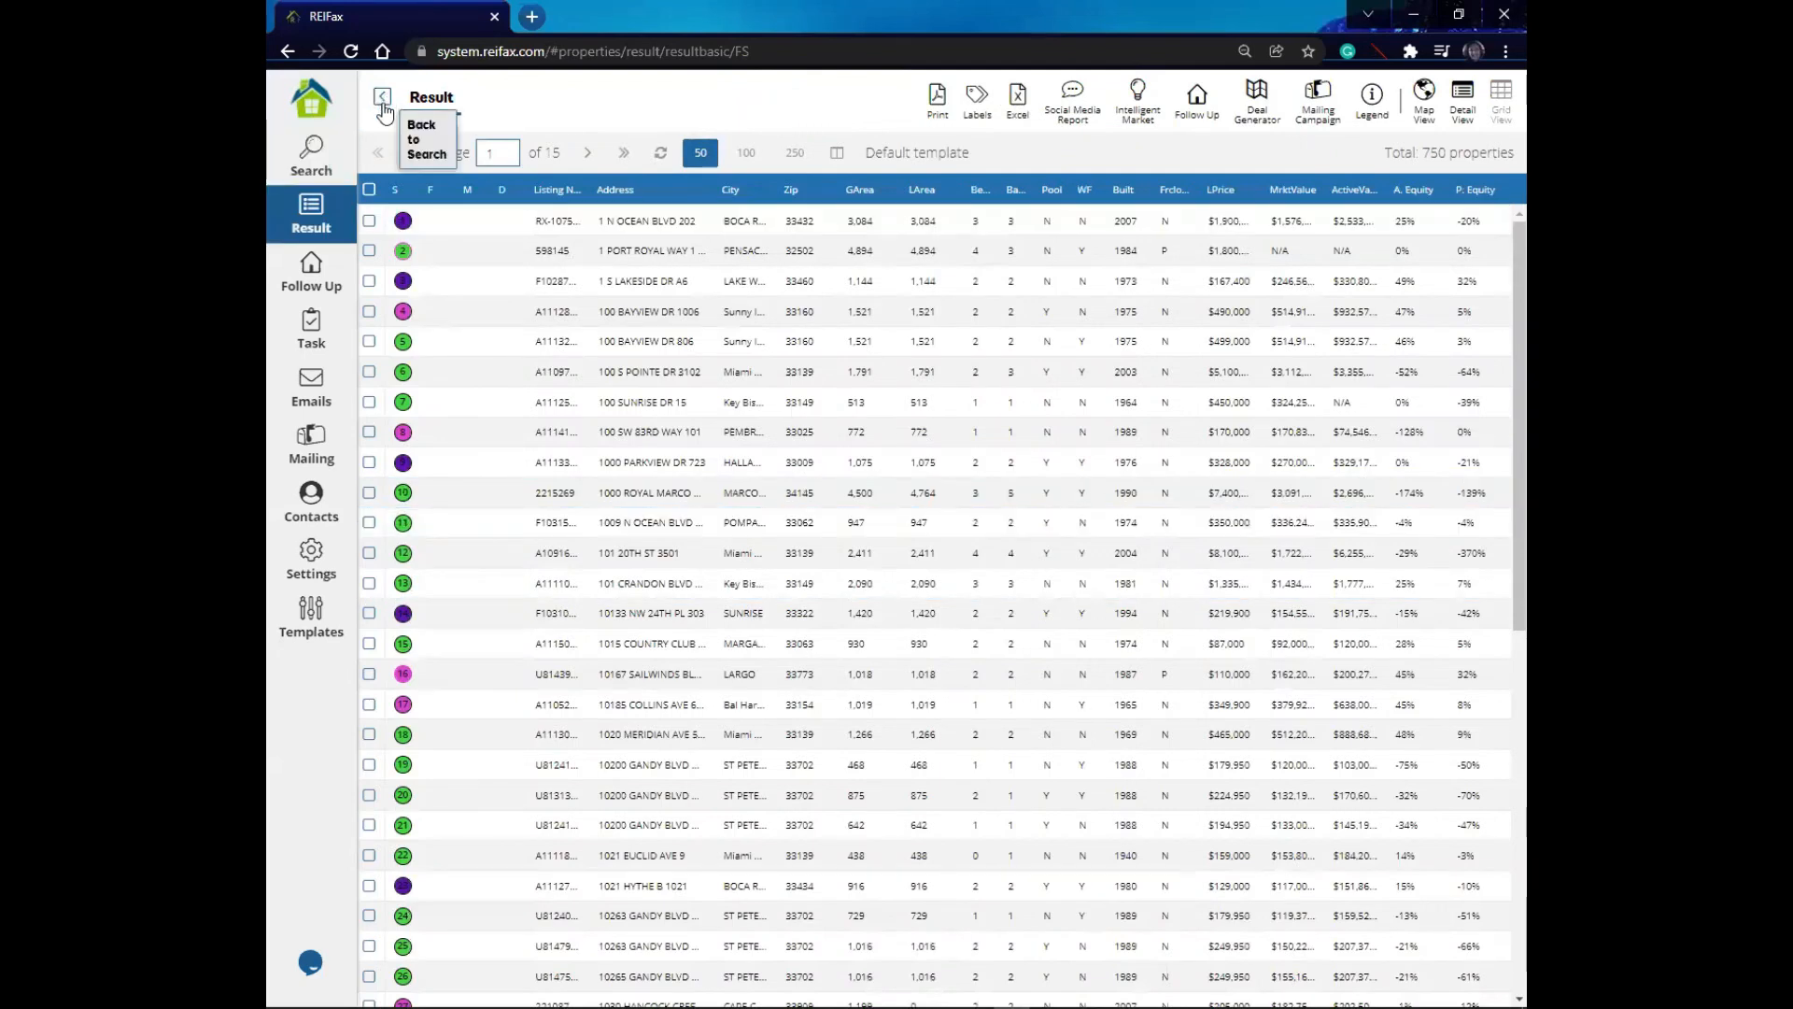
- Return to the Search page and remove the Type = Condo/Town/Villa parameter
{"action": "left_click", "coordinate": [324, 165]}
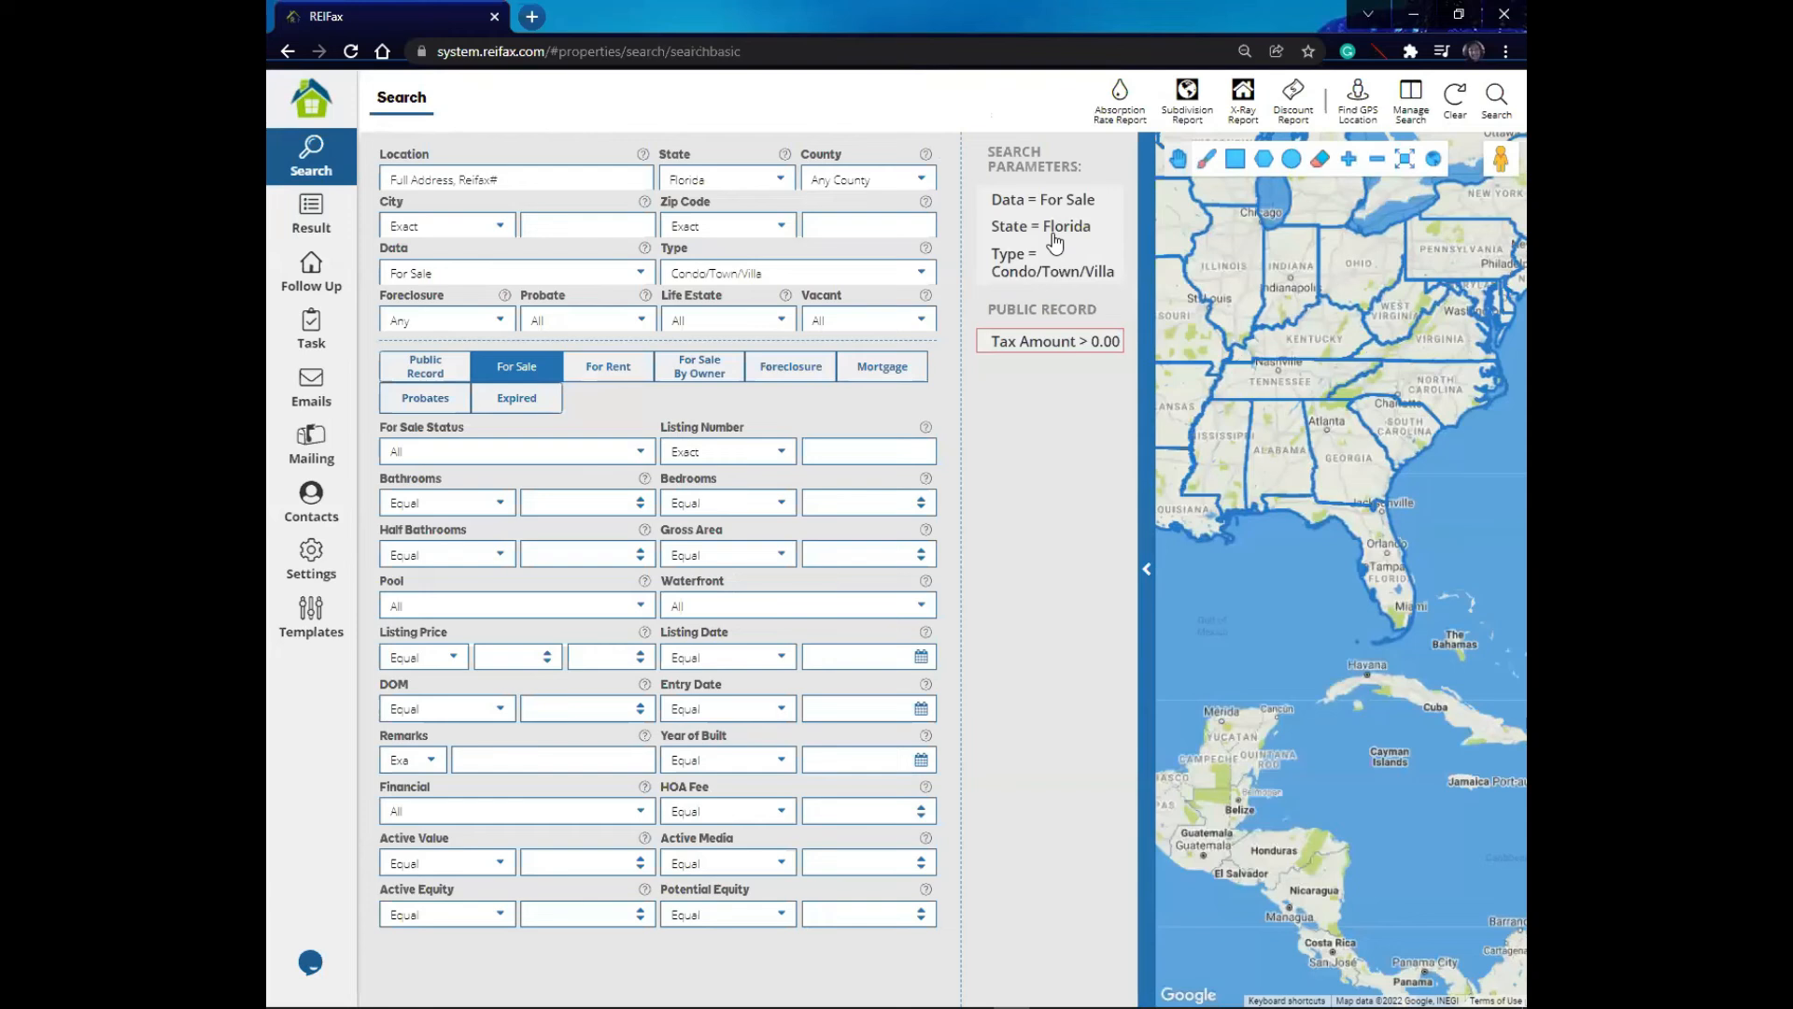
{"action": "mouse_move", "coordinate": [1096, 267]}
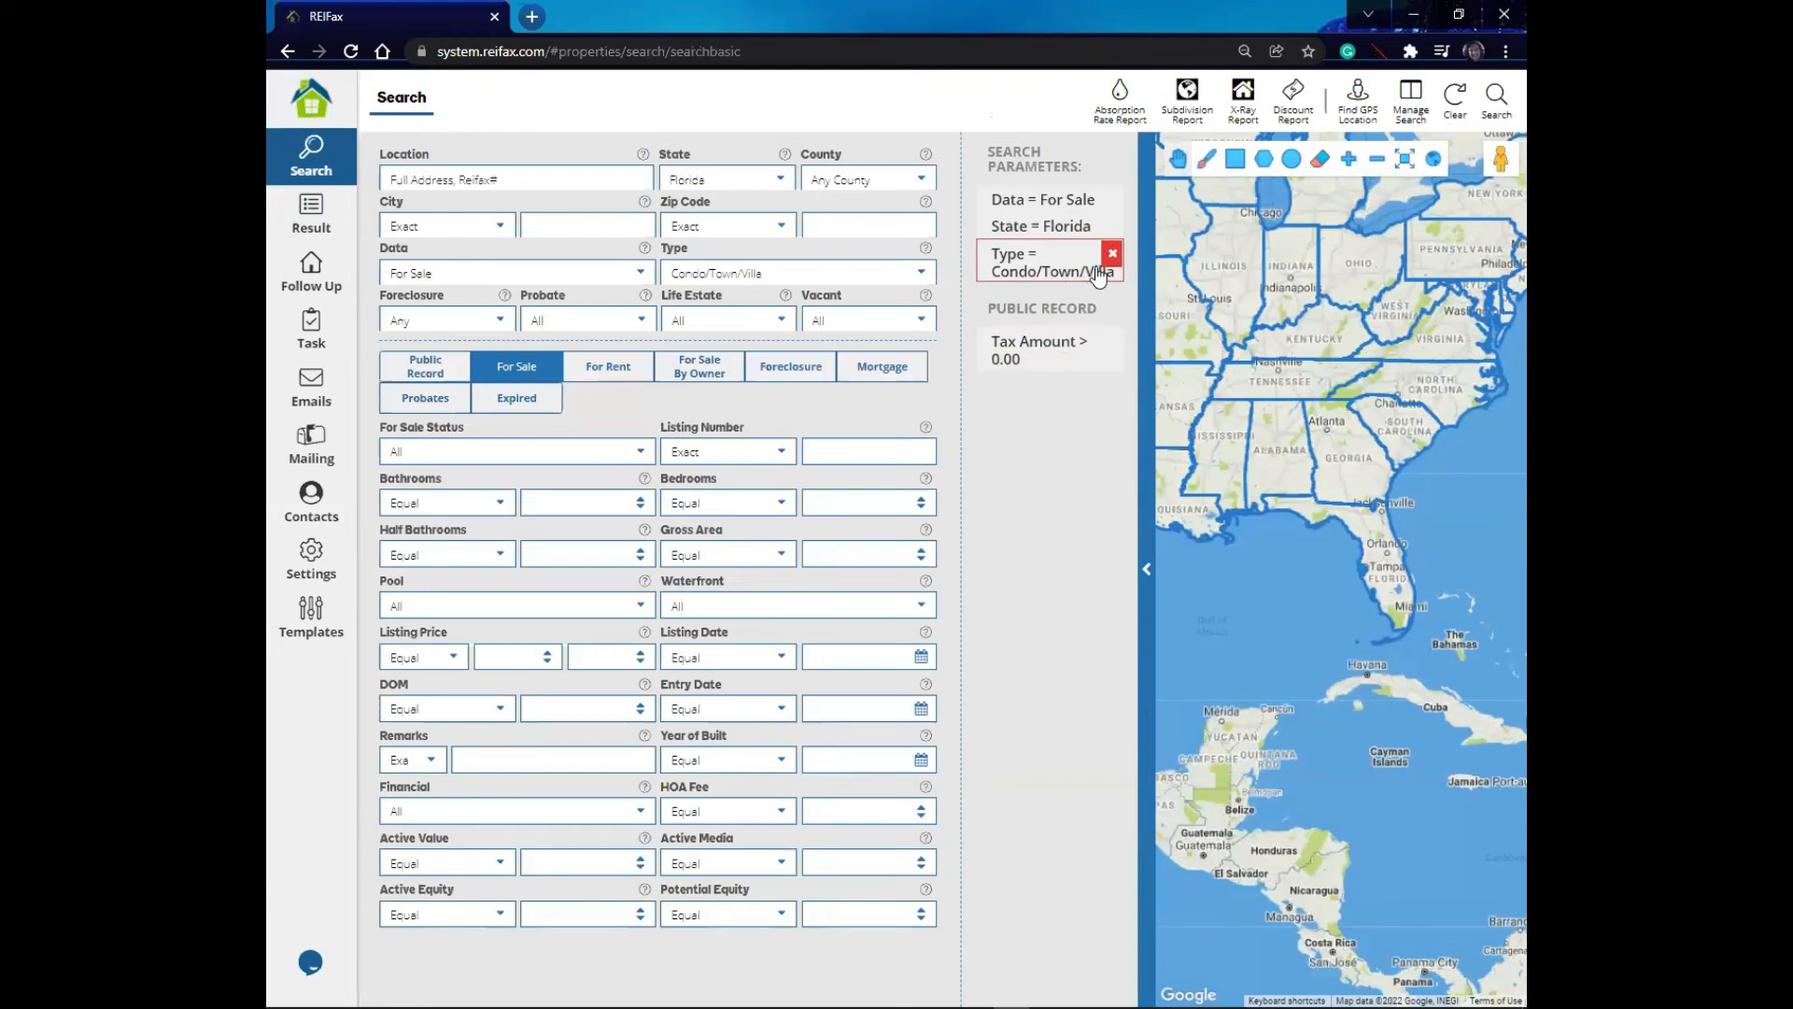
{"action": "left_click", "coordinate": [1111, 254]}
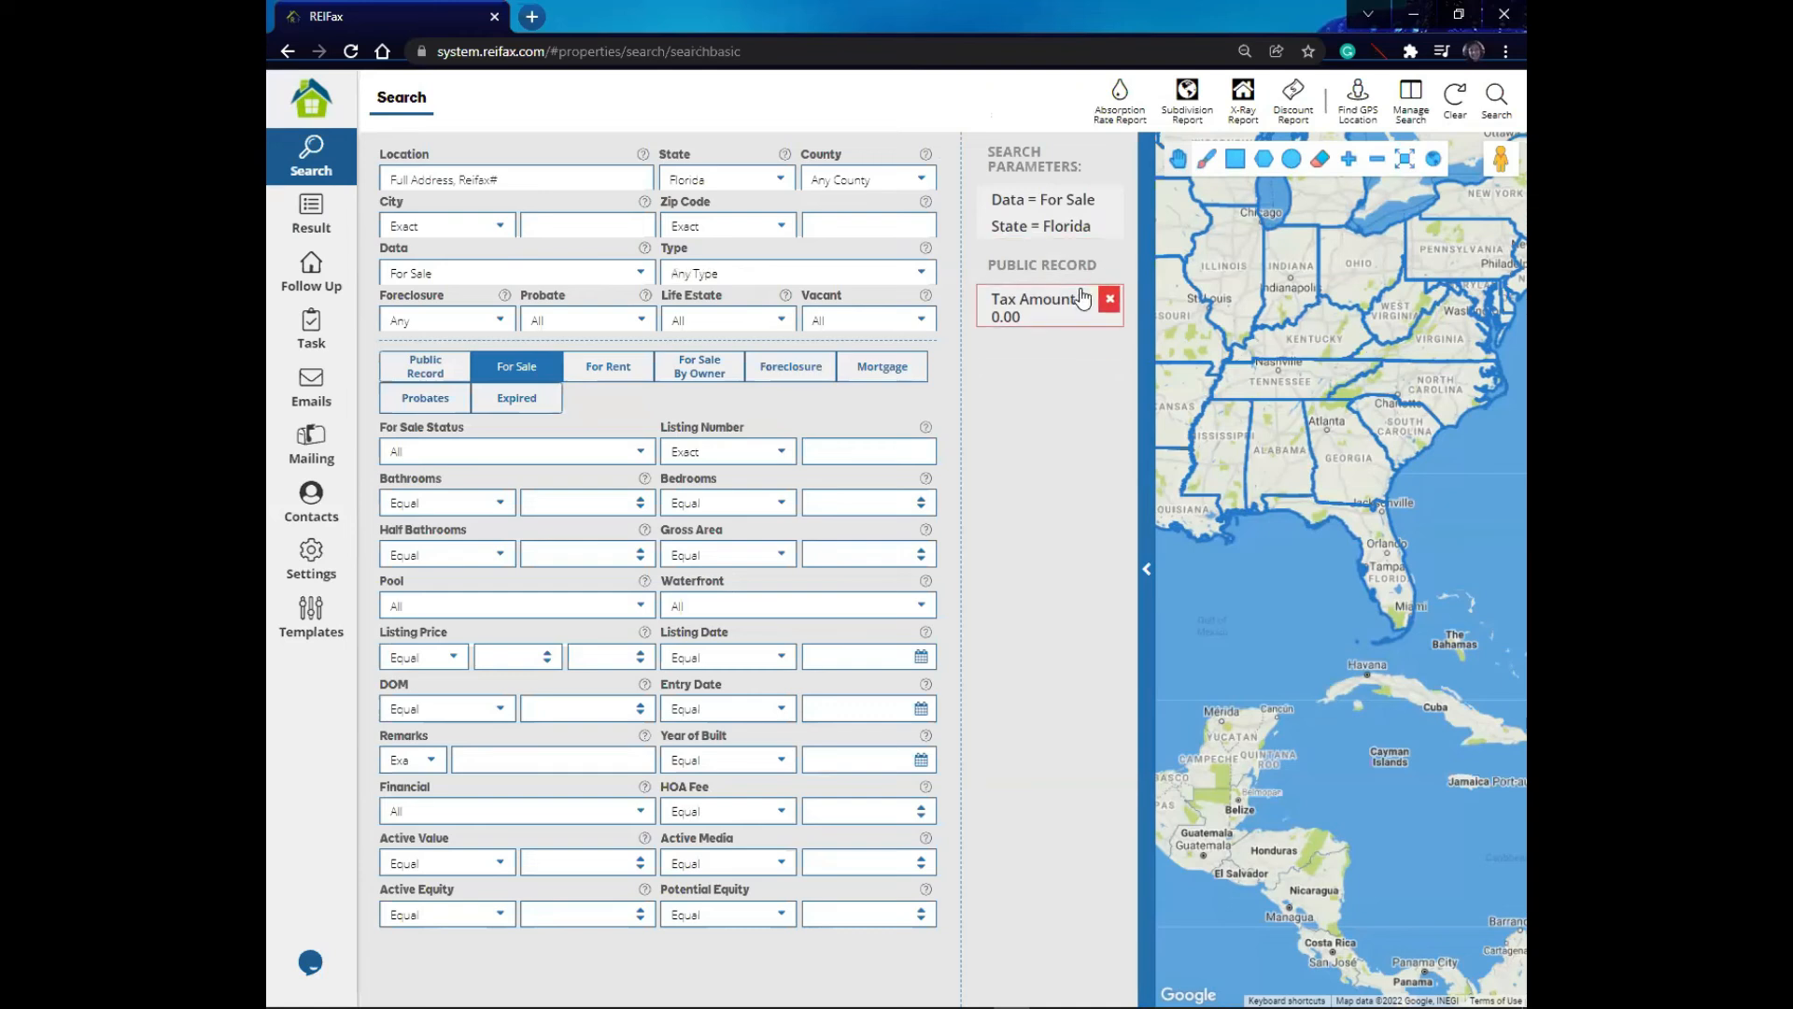
- Set the property Type to Commercial, then clear the search form
{"action": "left_click", "coordinate": [915, 273]}
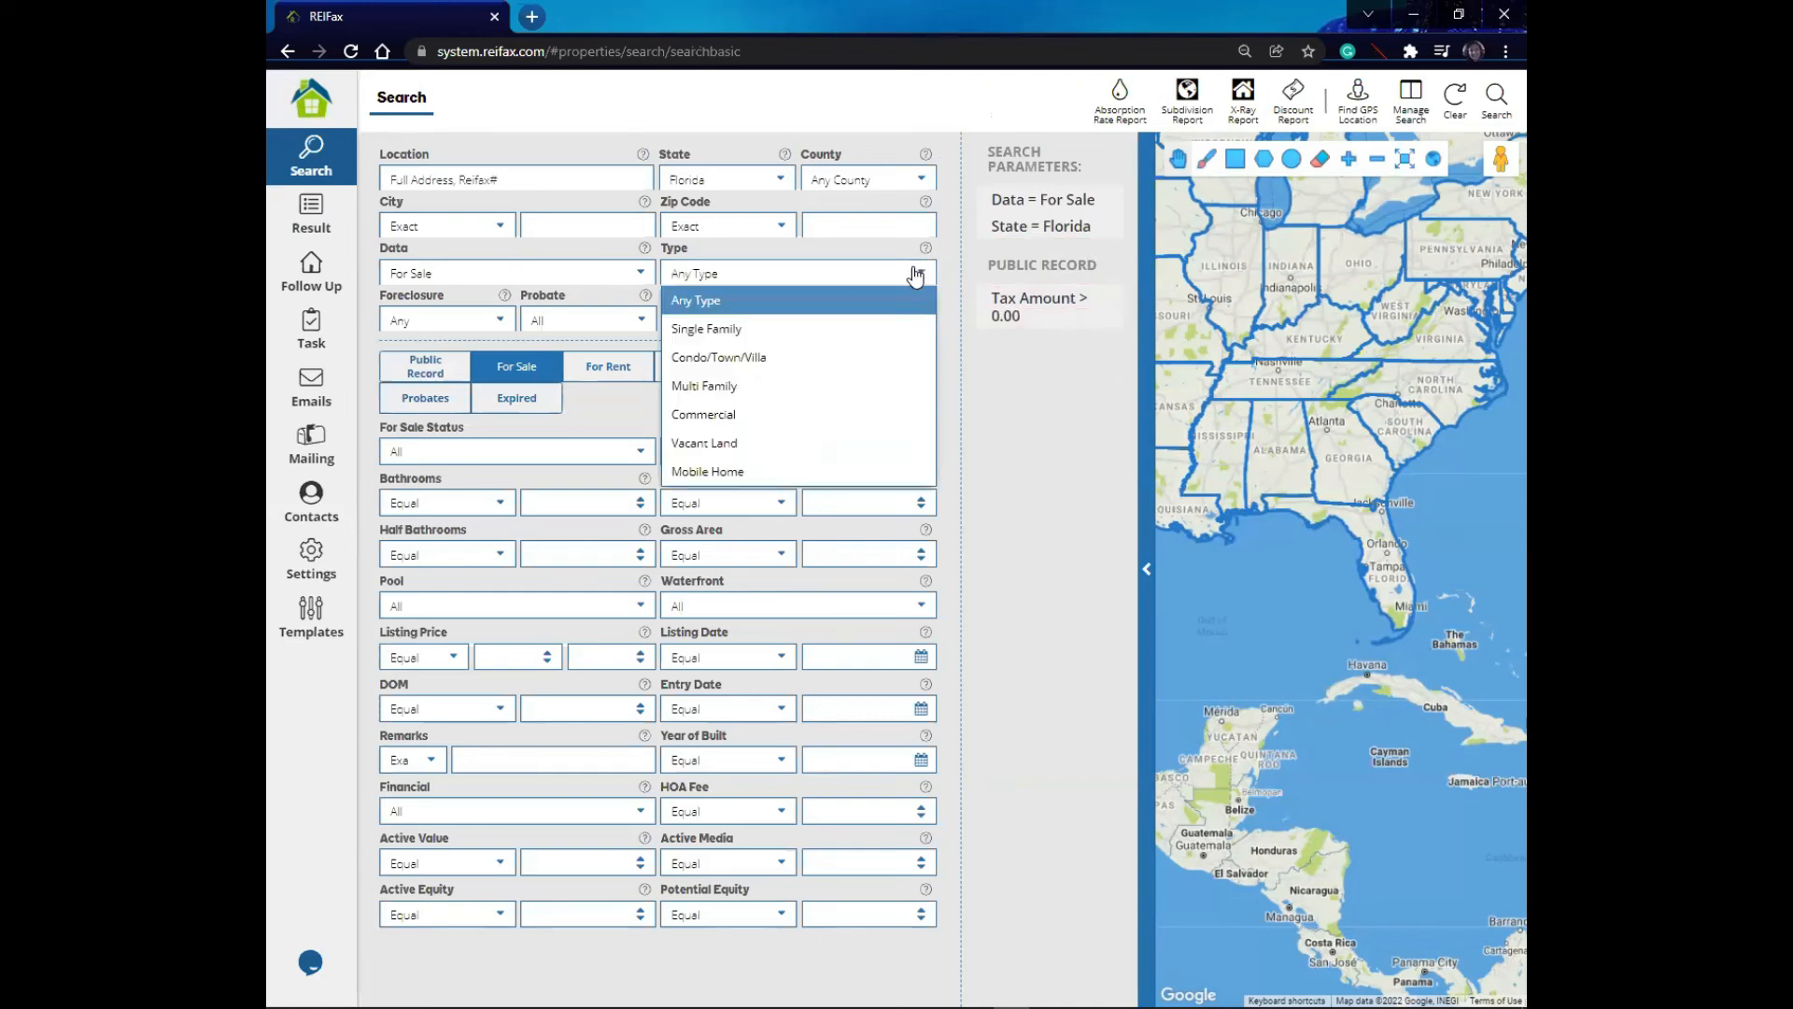
{"action": "left_click", "coordinate": [759, 416]}
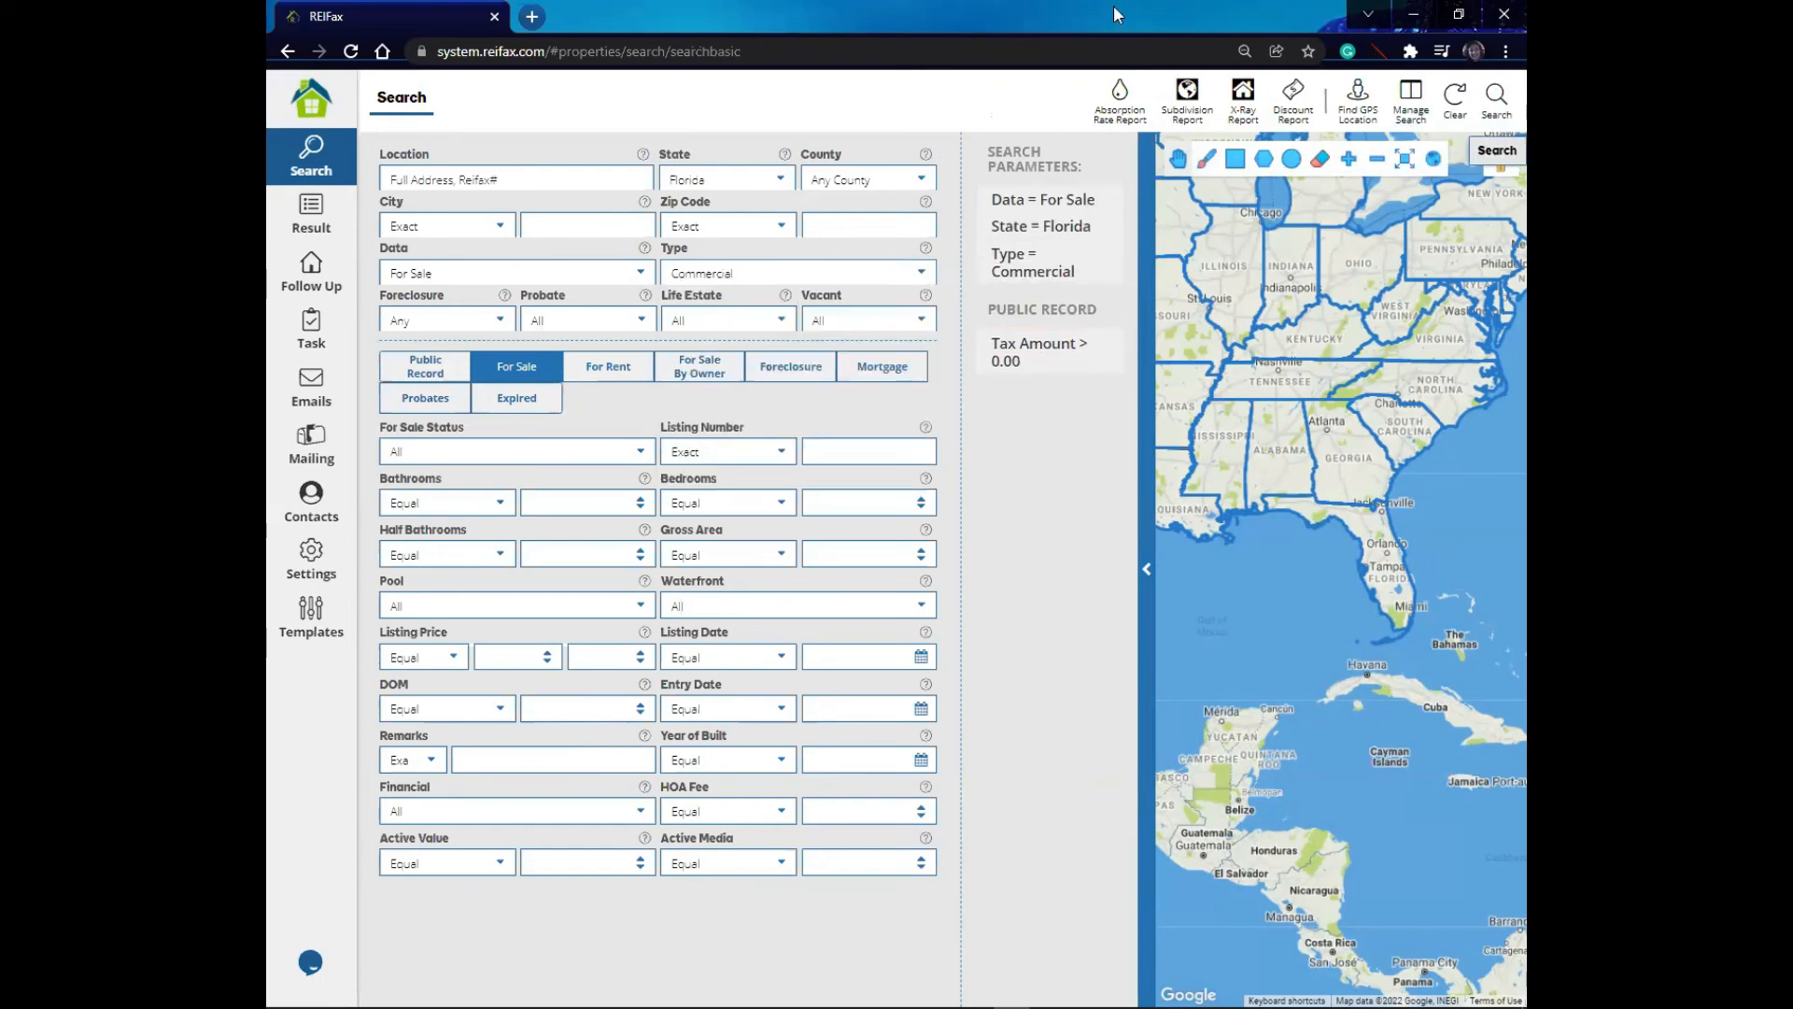
{"action": "left_click", "coordinate": [1456, 103]}
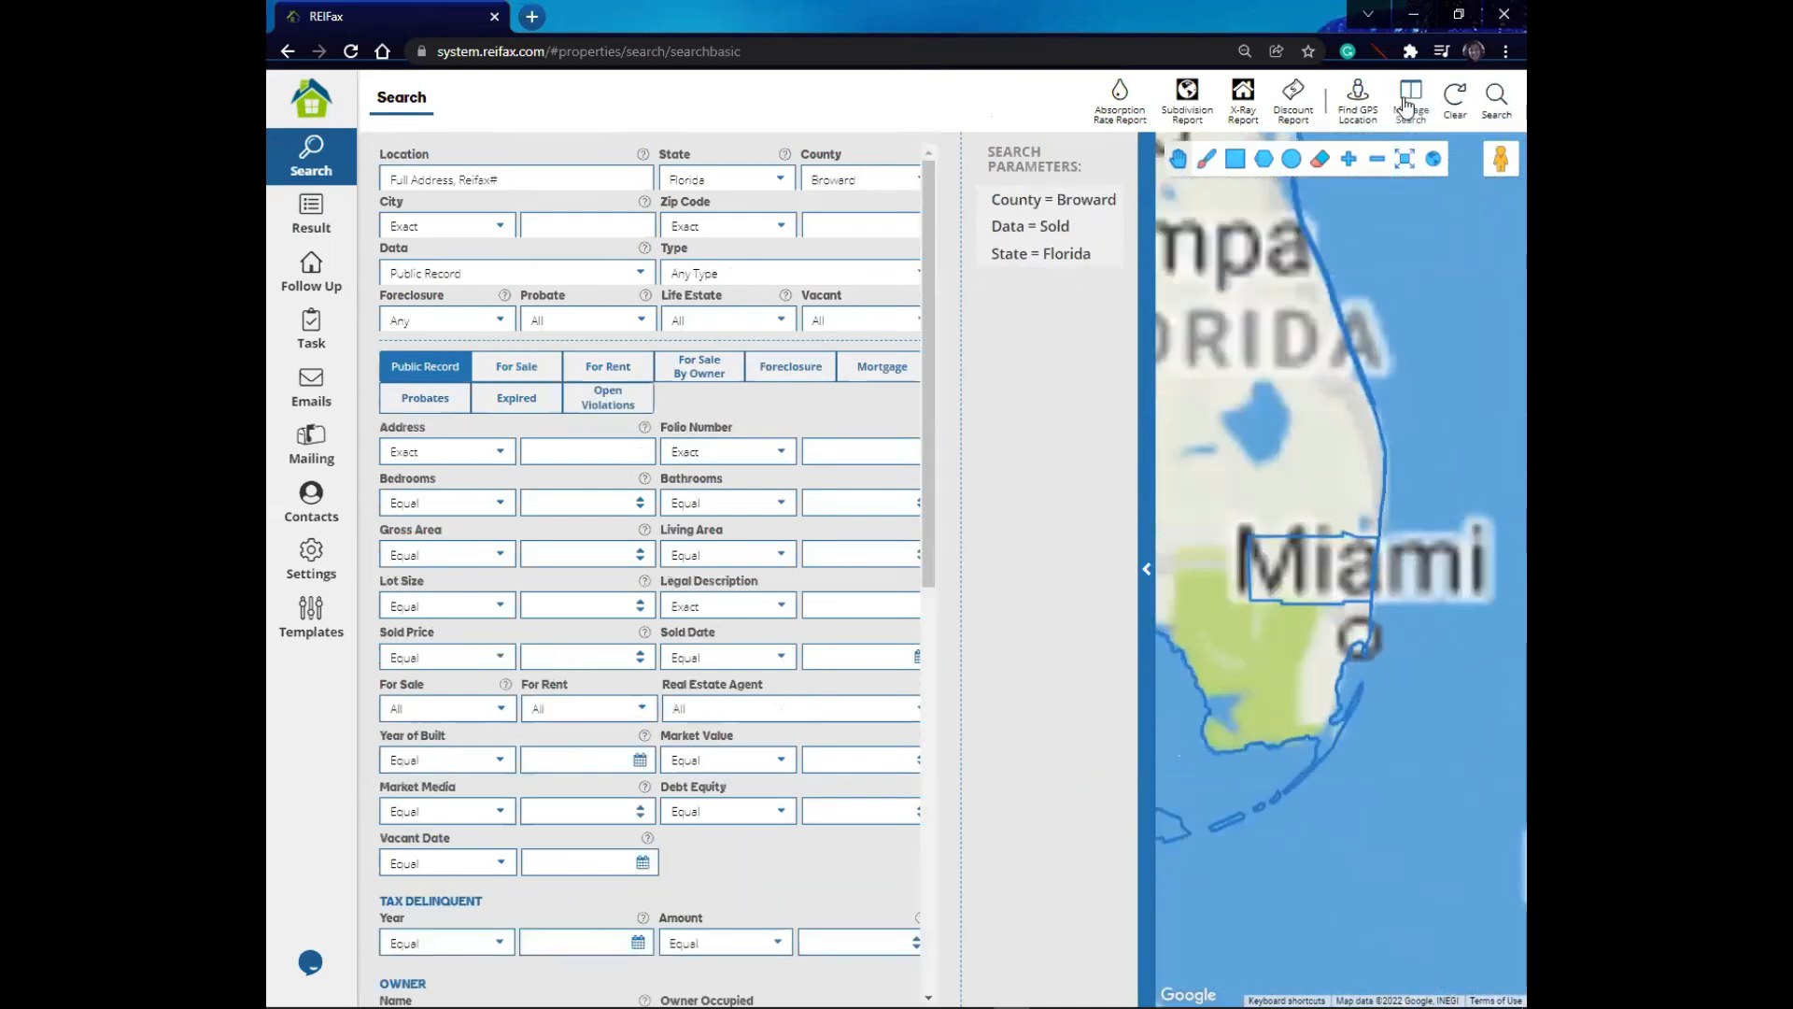
- Search the saved searches for tax and select RFX CONDO FOR SALE, TAX DELINQUENT
{"action": "left_click", "coordinate": [1408, 101]}
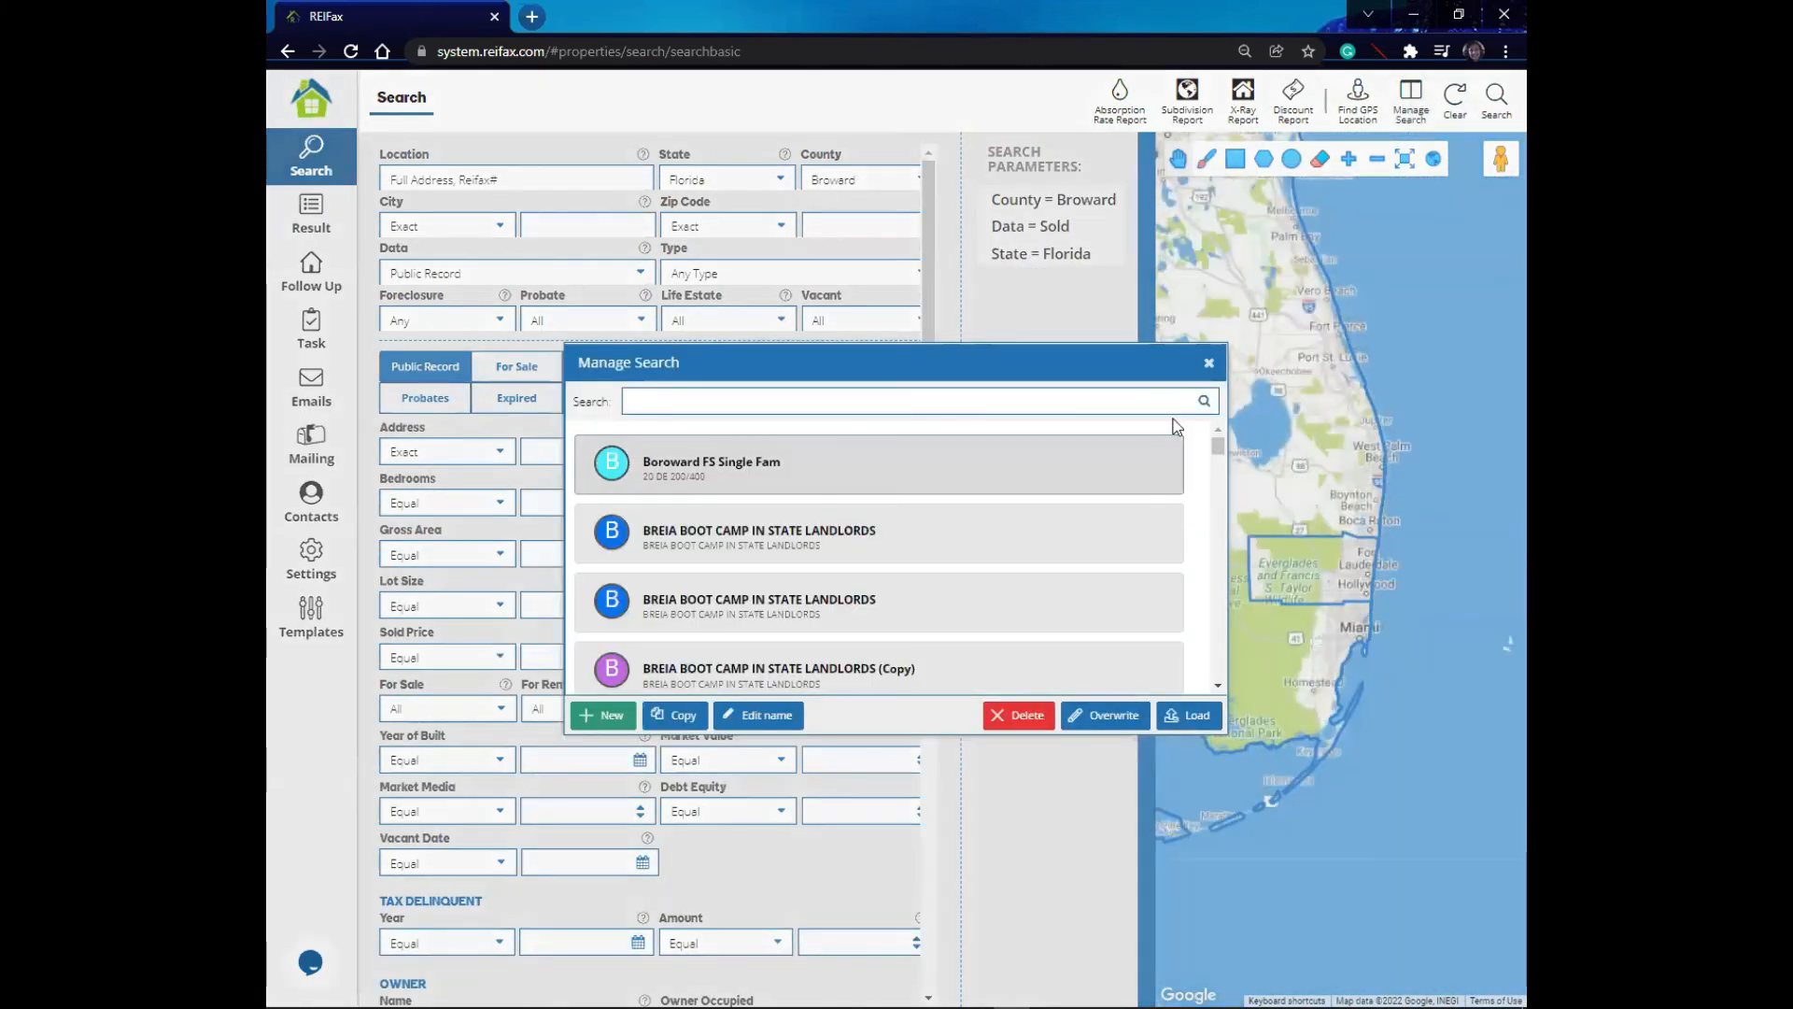
{"action": "left_click_drag", "start_coordinate": [1218, 452], "coordinate": [1218, 525]}
{"action": "left_click", "coordinate": [869, 400]}
{"action": "type", "text": "tax"}
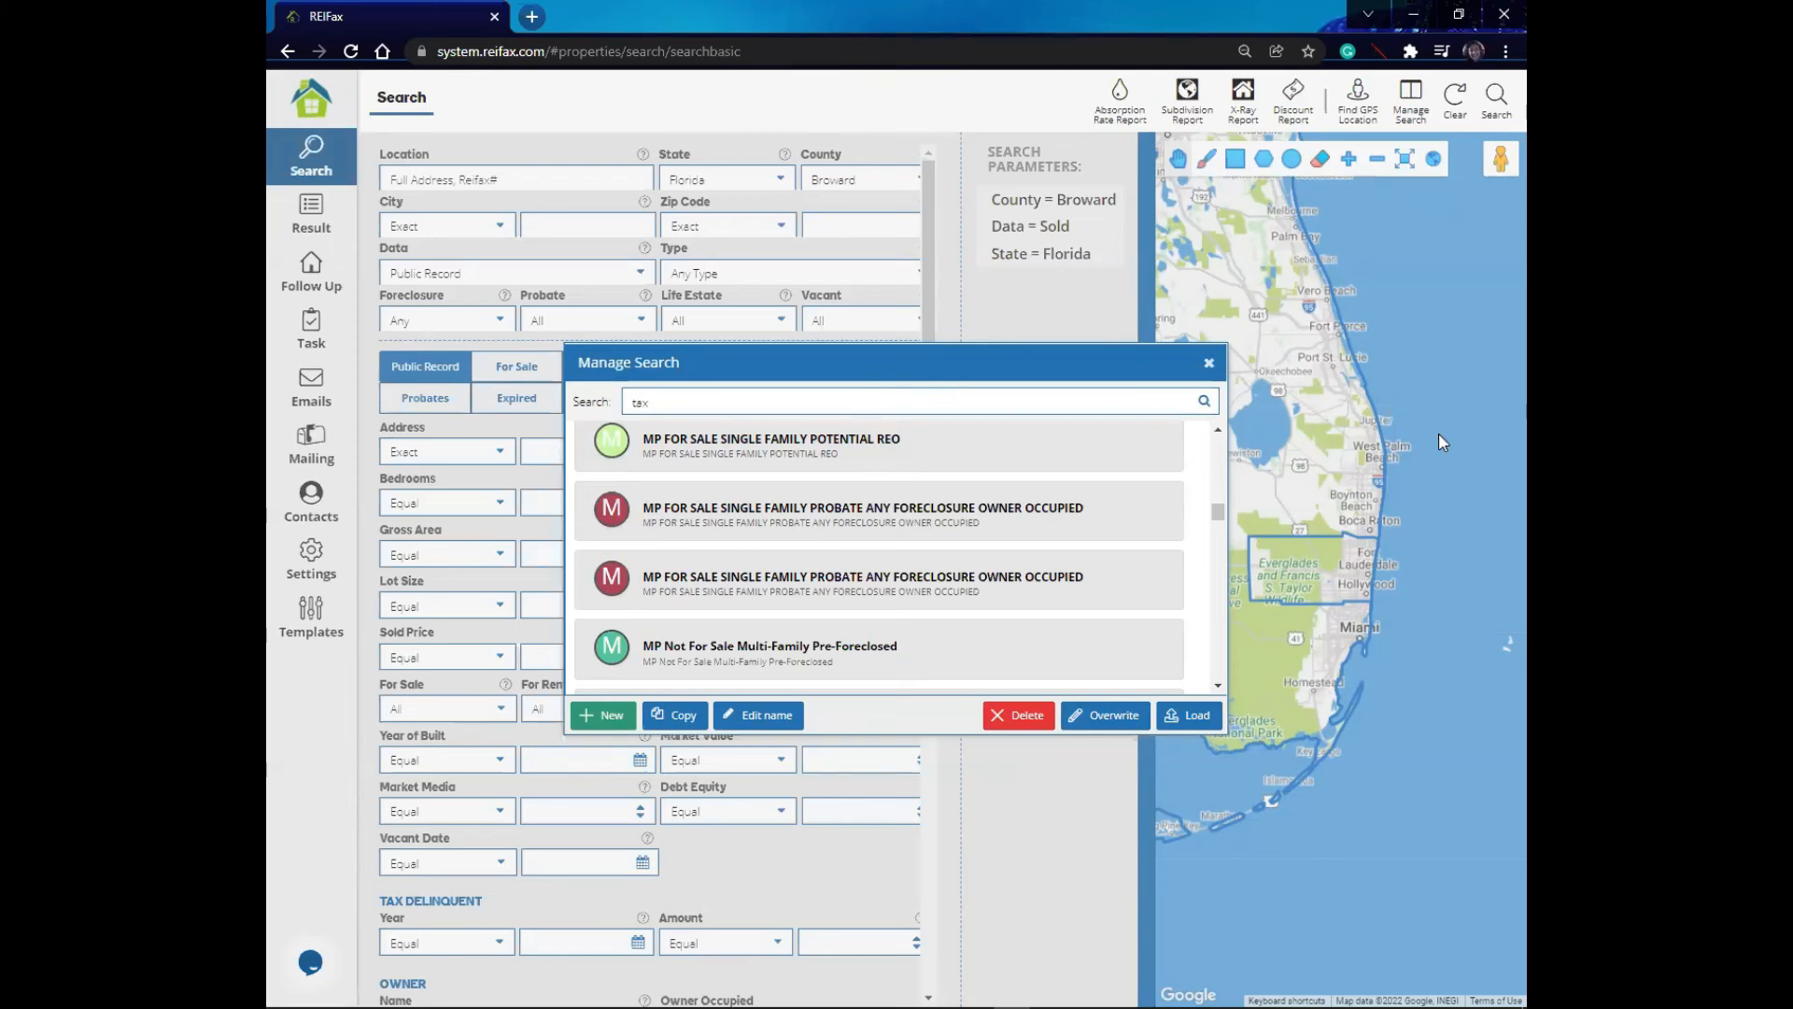
{"action": "left_click", "coordinate": [1204, 401]}
{"action": "left_click", "coordinate": [807, 467]}
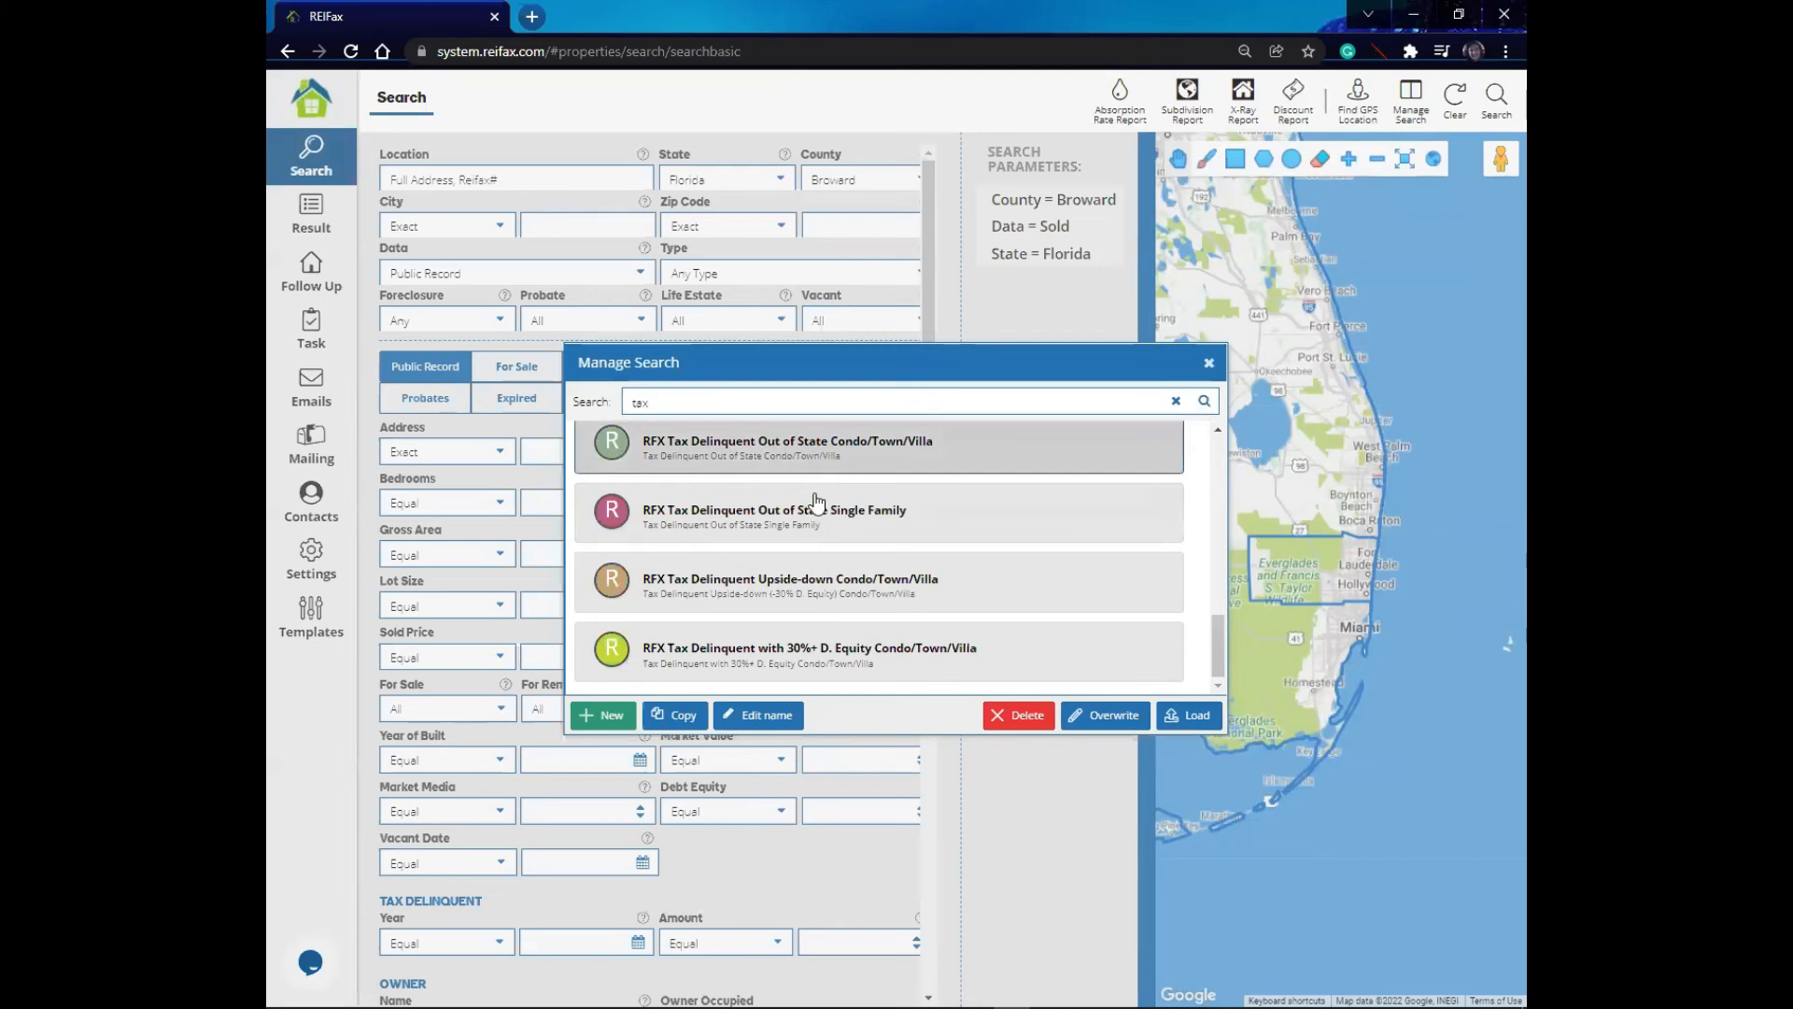
{"action": "left_click", "coordinate": [810, 567]}
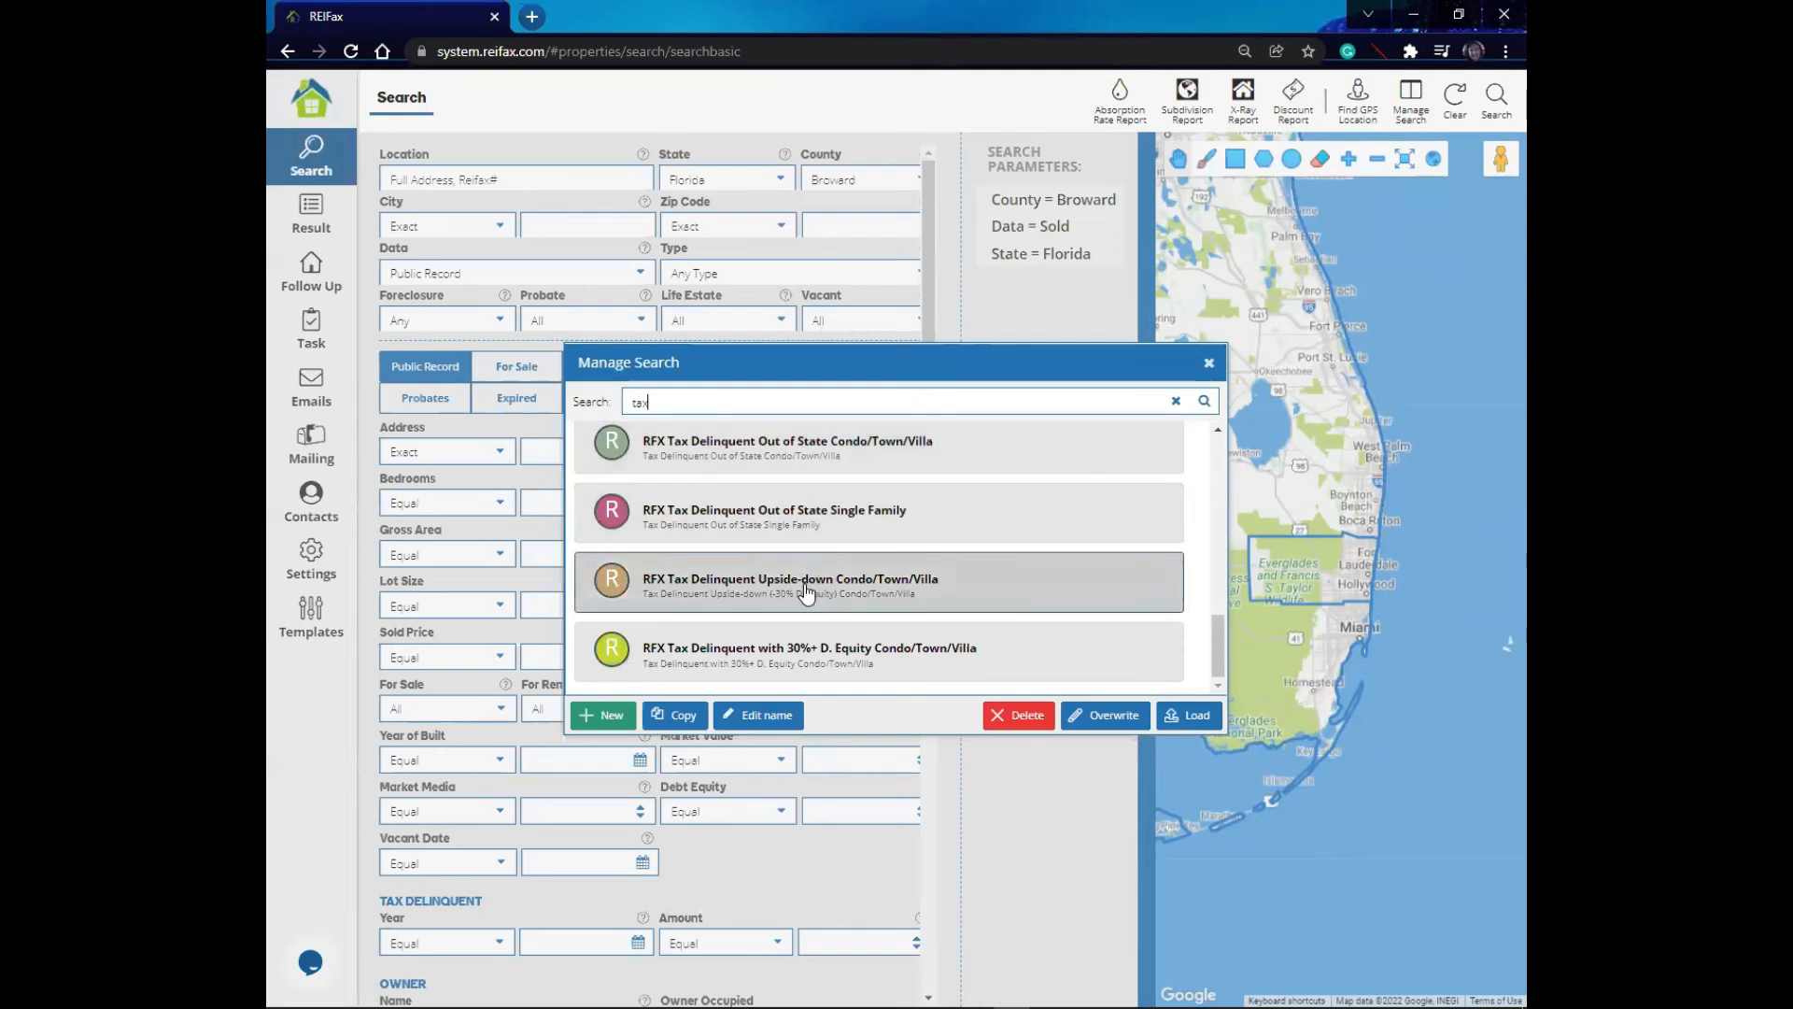
{"action": "left_click_drag", "start_coordinate": [1221, 632], "coordinate": [1240, 485]}
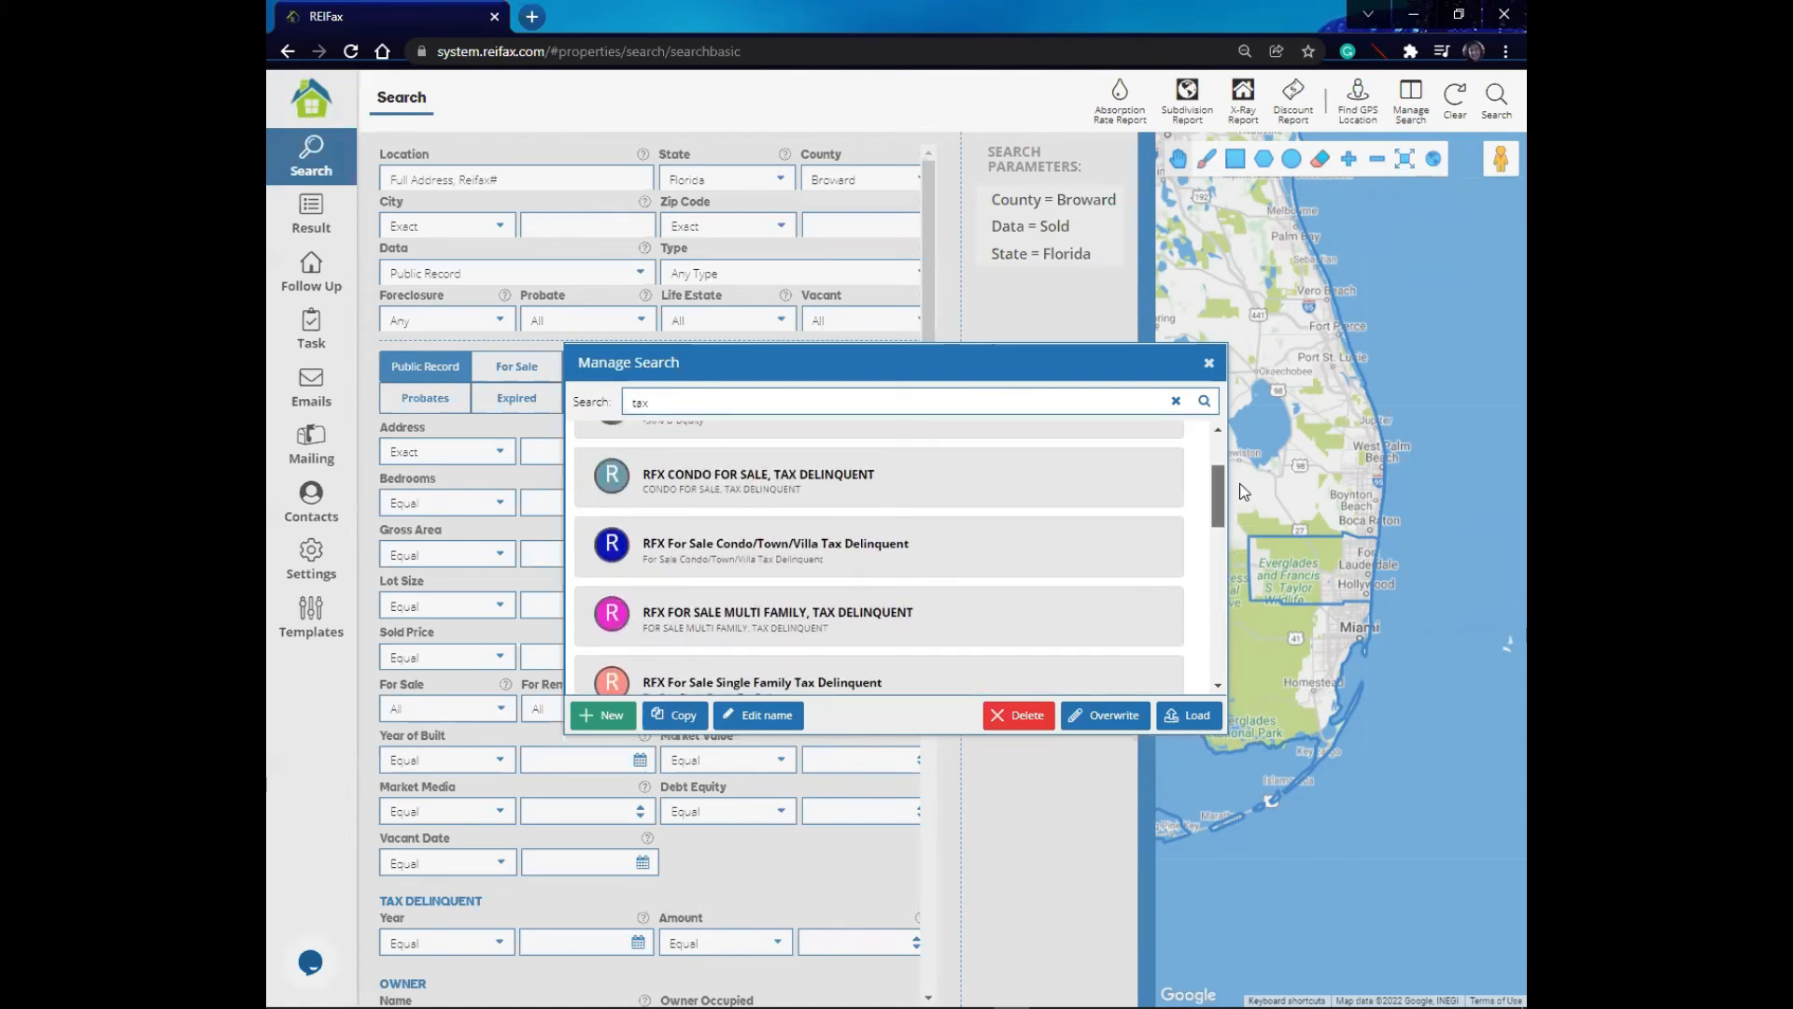
{"action": "left_click", "coordinate": [745, 488]}
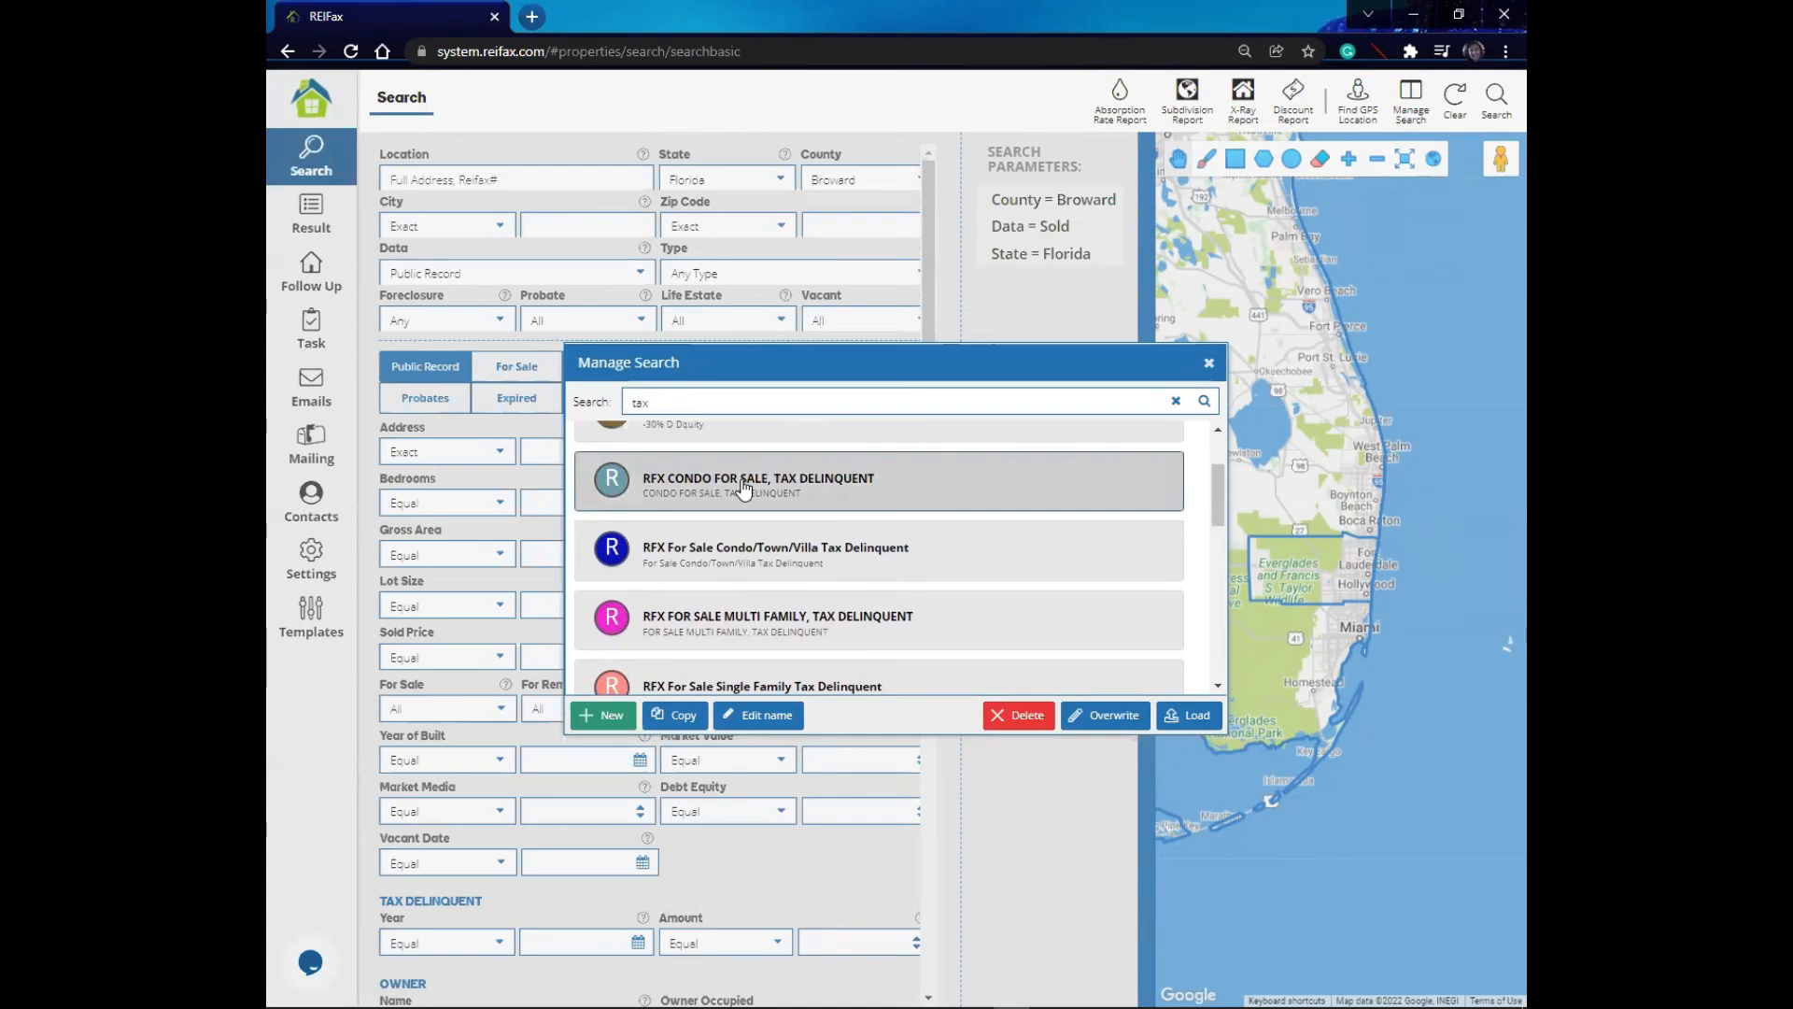
- Try to edit the name of the RFX CONDO FOR SALE, TAX DELINQUENT default search
{"action": "left_click", "coordinate": [758, 716]}
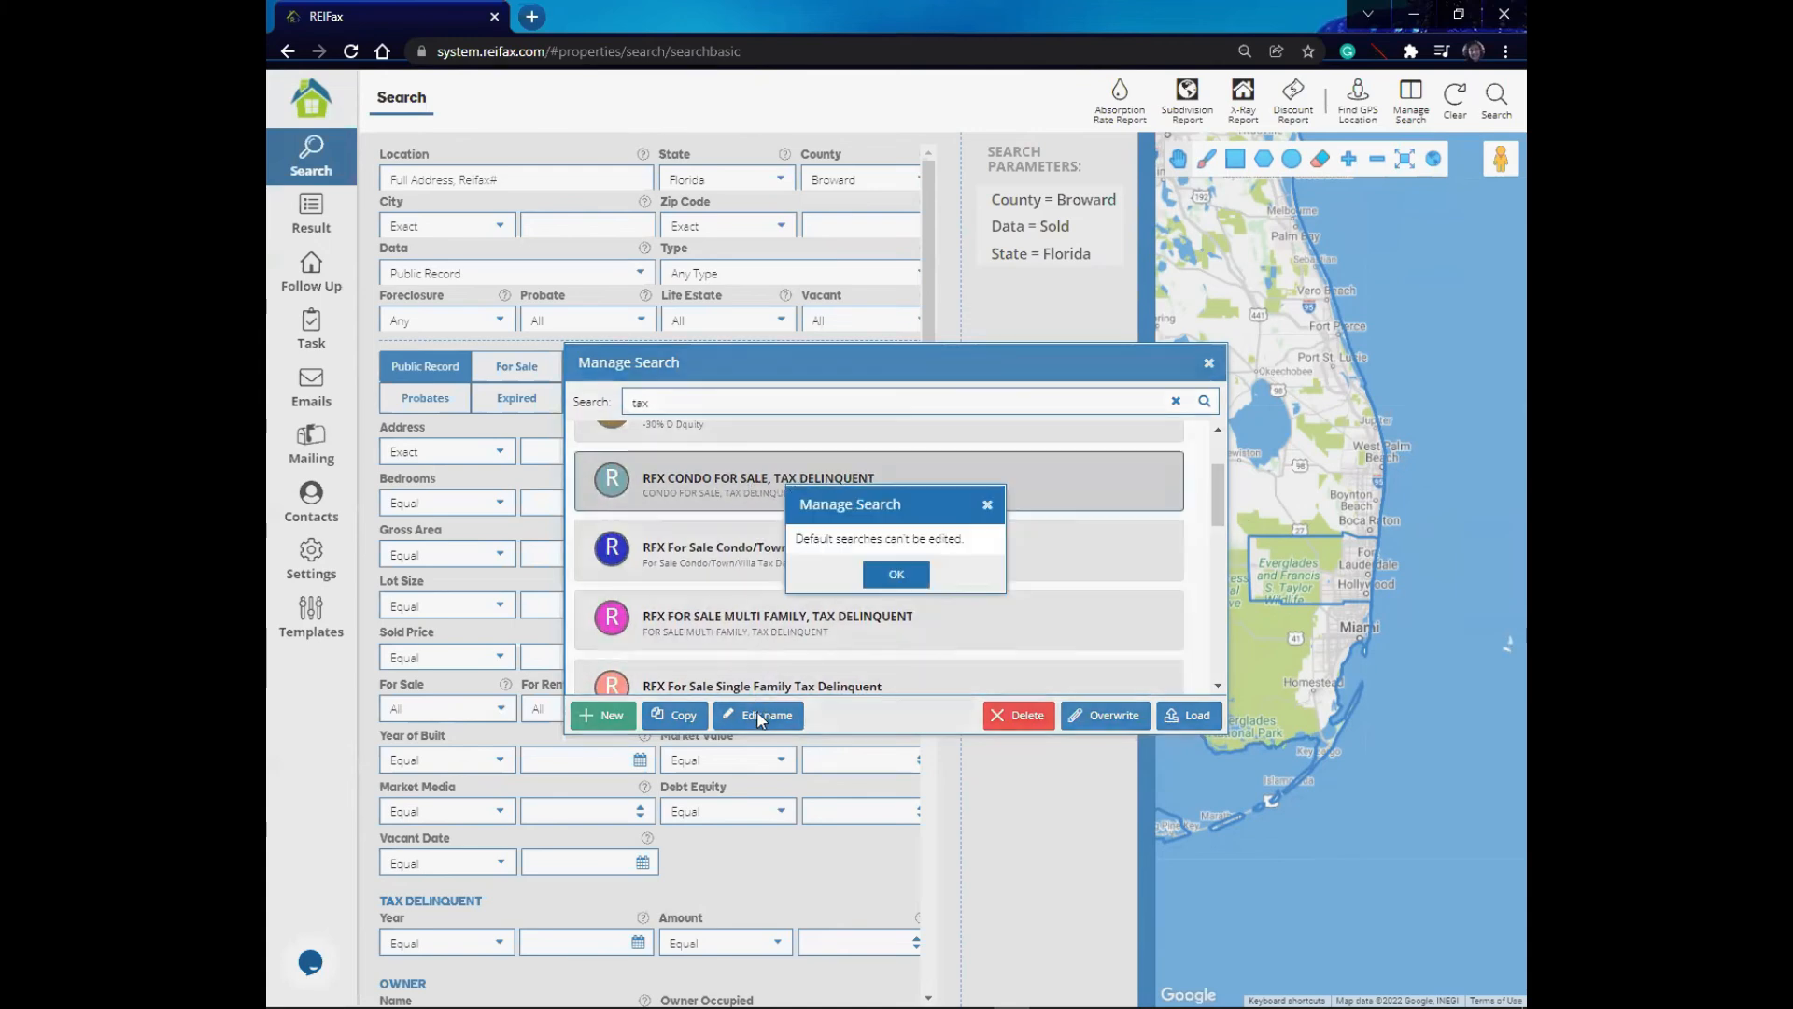
{"action": "left_click", "coordinate": [913, 577]}
{"action": "left_click", "coordinate": [1098, 719]}
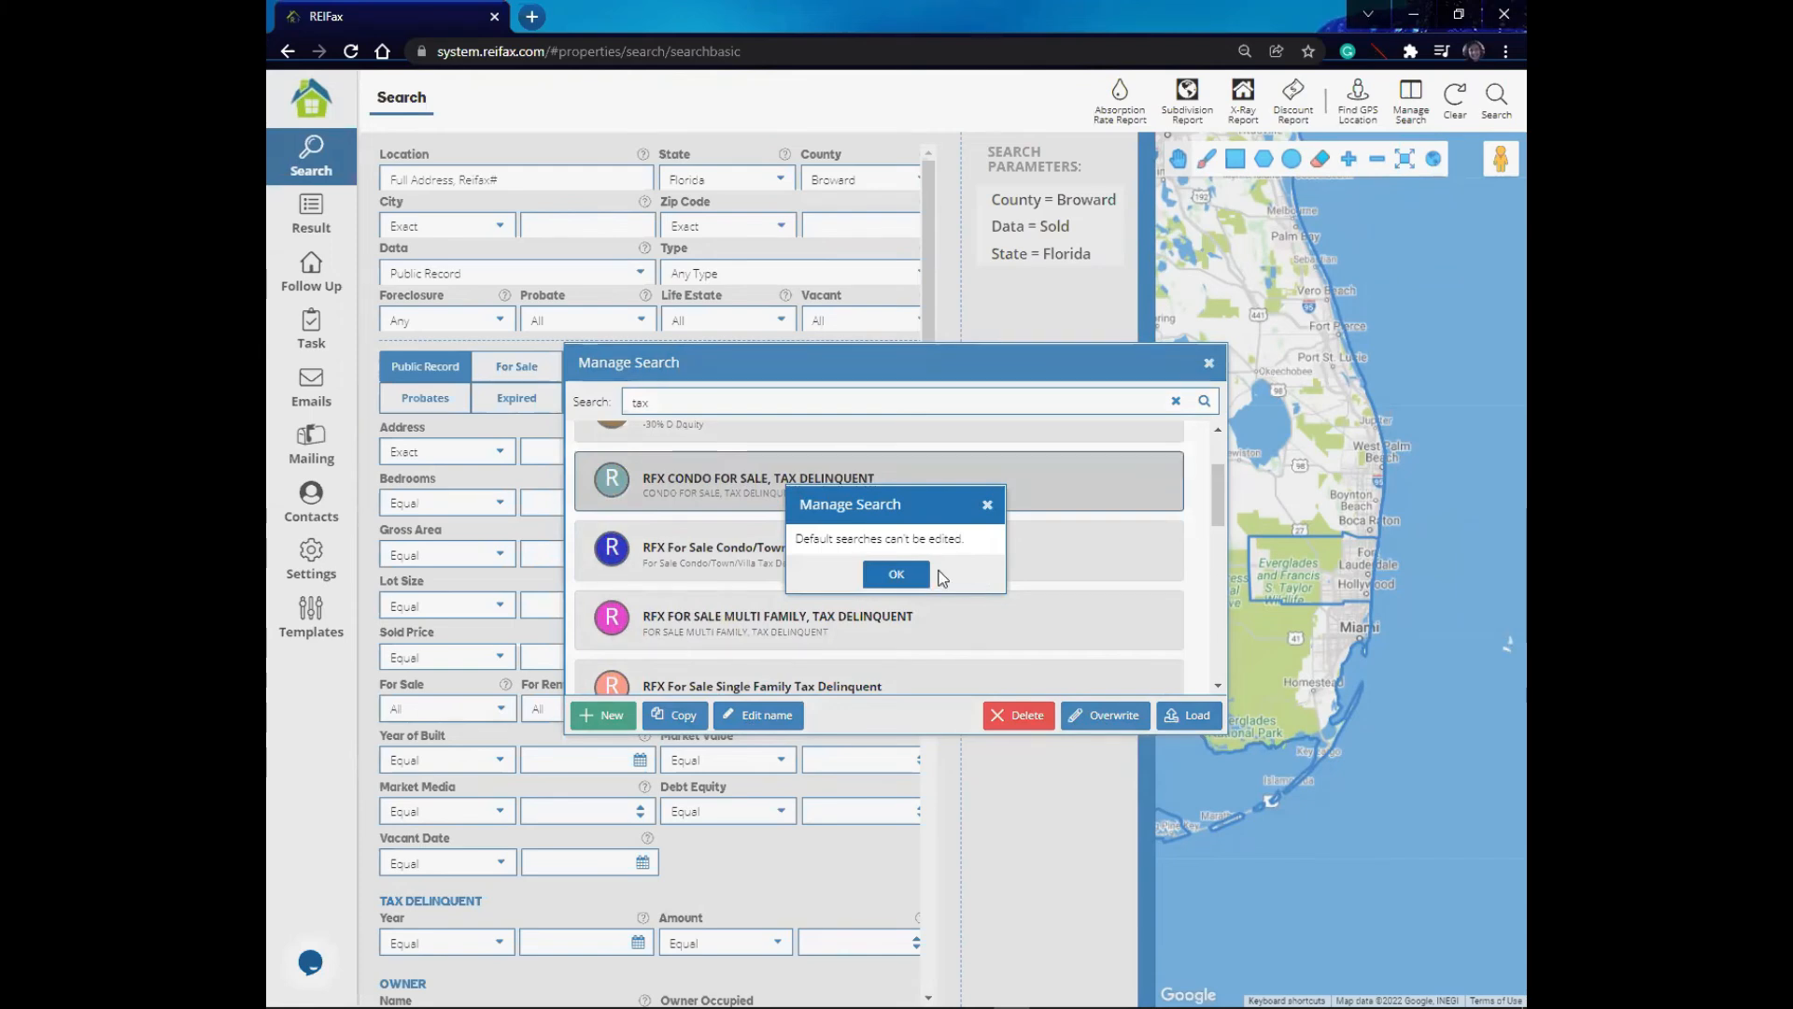
{"action": "left_click", "coordinate": [986, 507]}
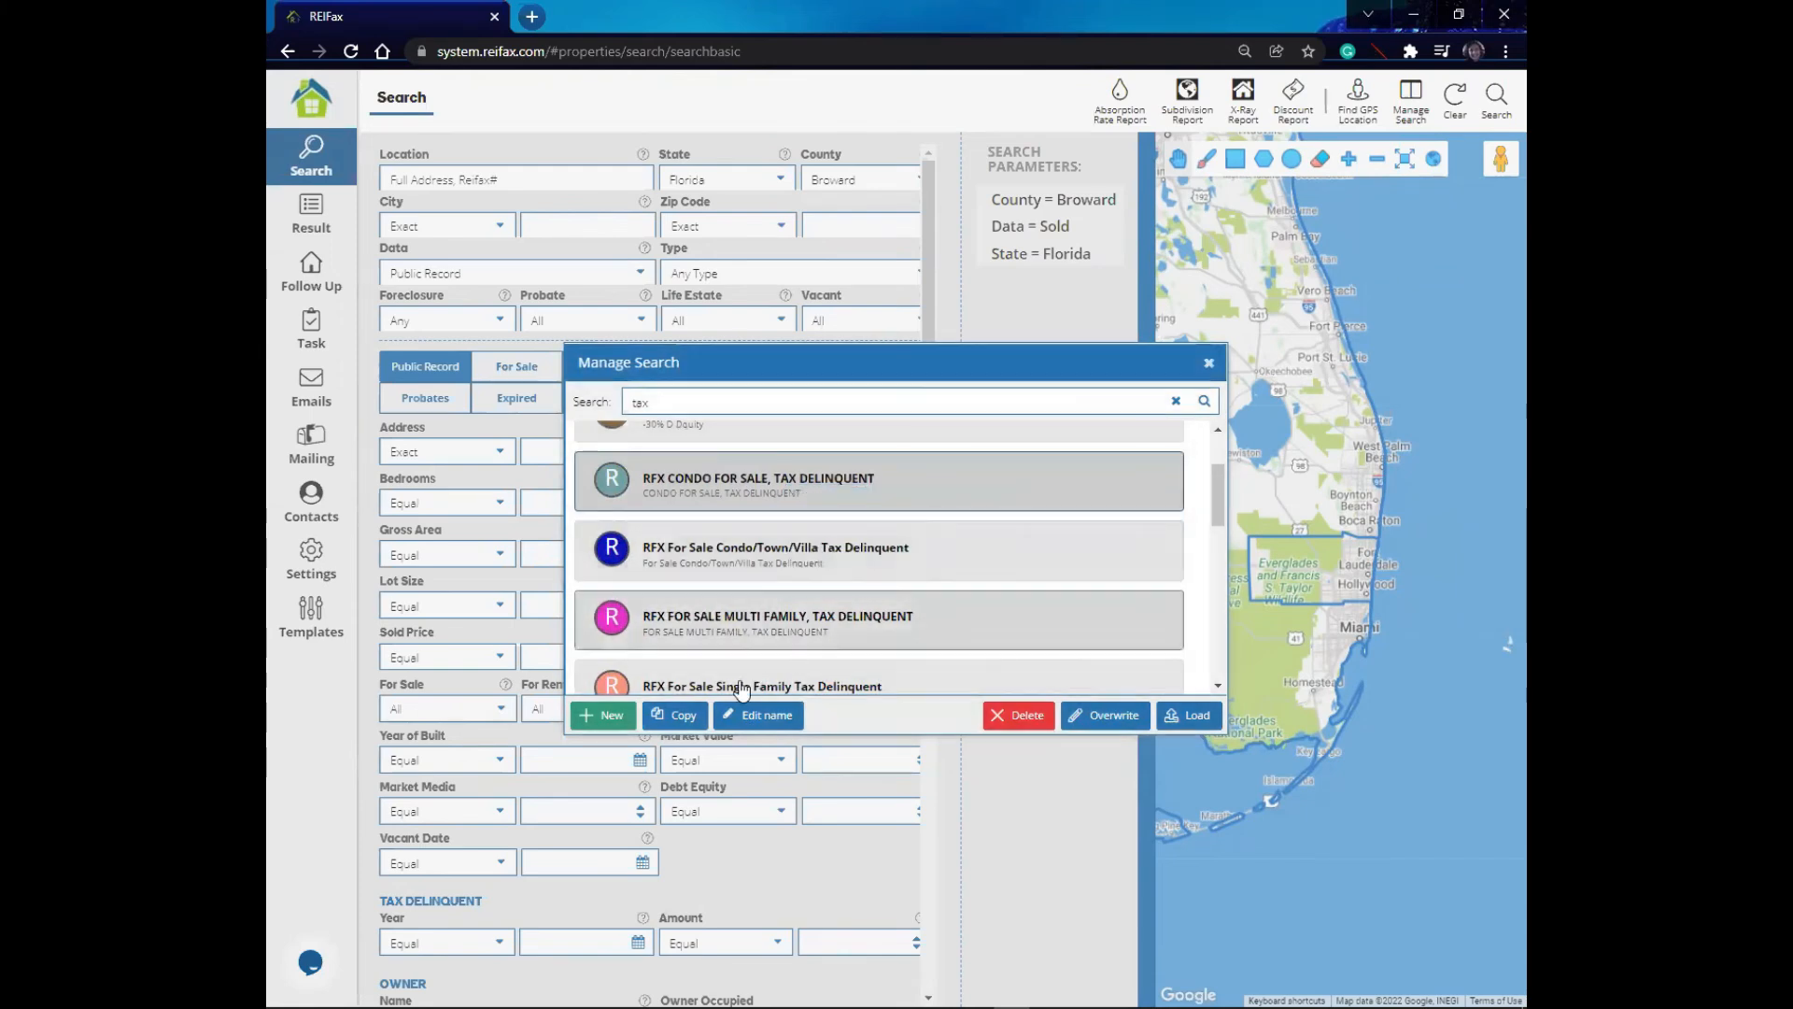
- Copy the RFX CONDO FOR SALE, TAX DELINQUENT search and close the saved searches dialog
{"action": "left_click", "coordinate": [685, 721]}
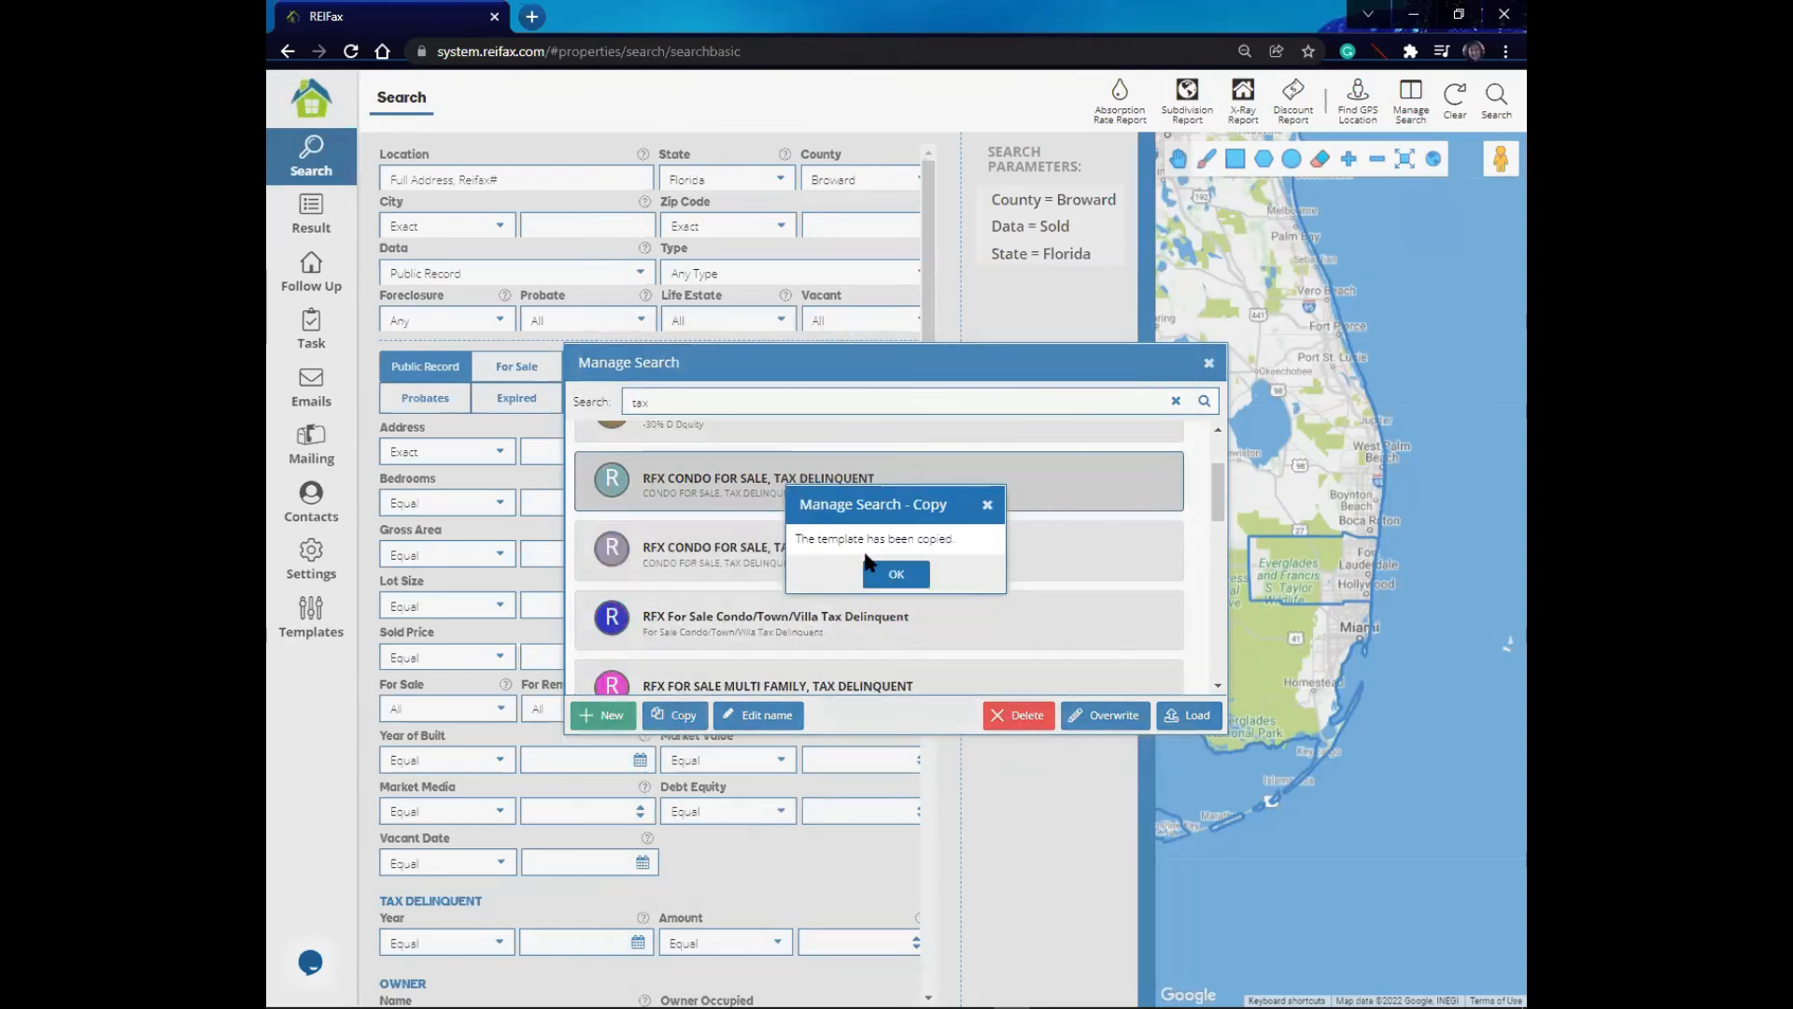
{"action": "left_click", "coordinate": [901, 573]}
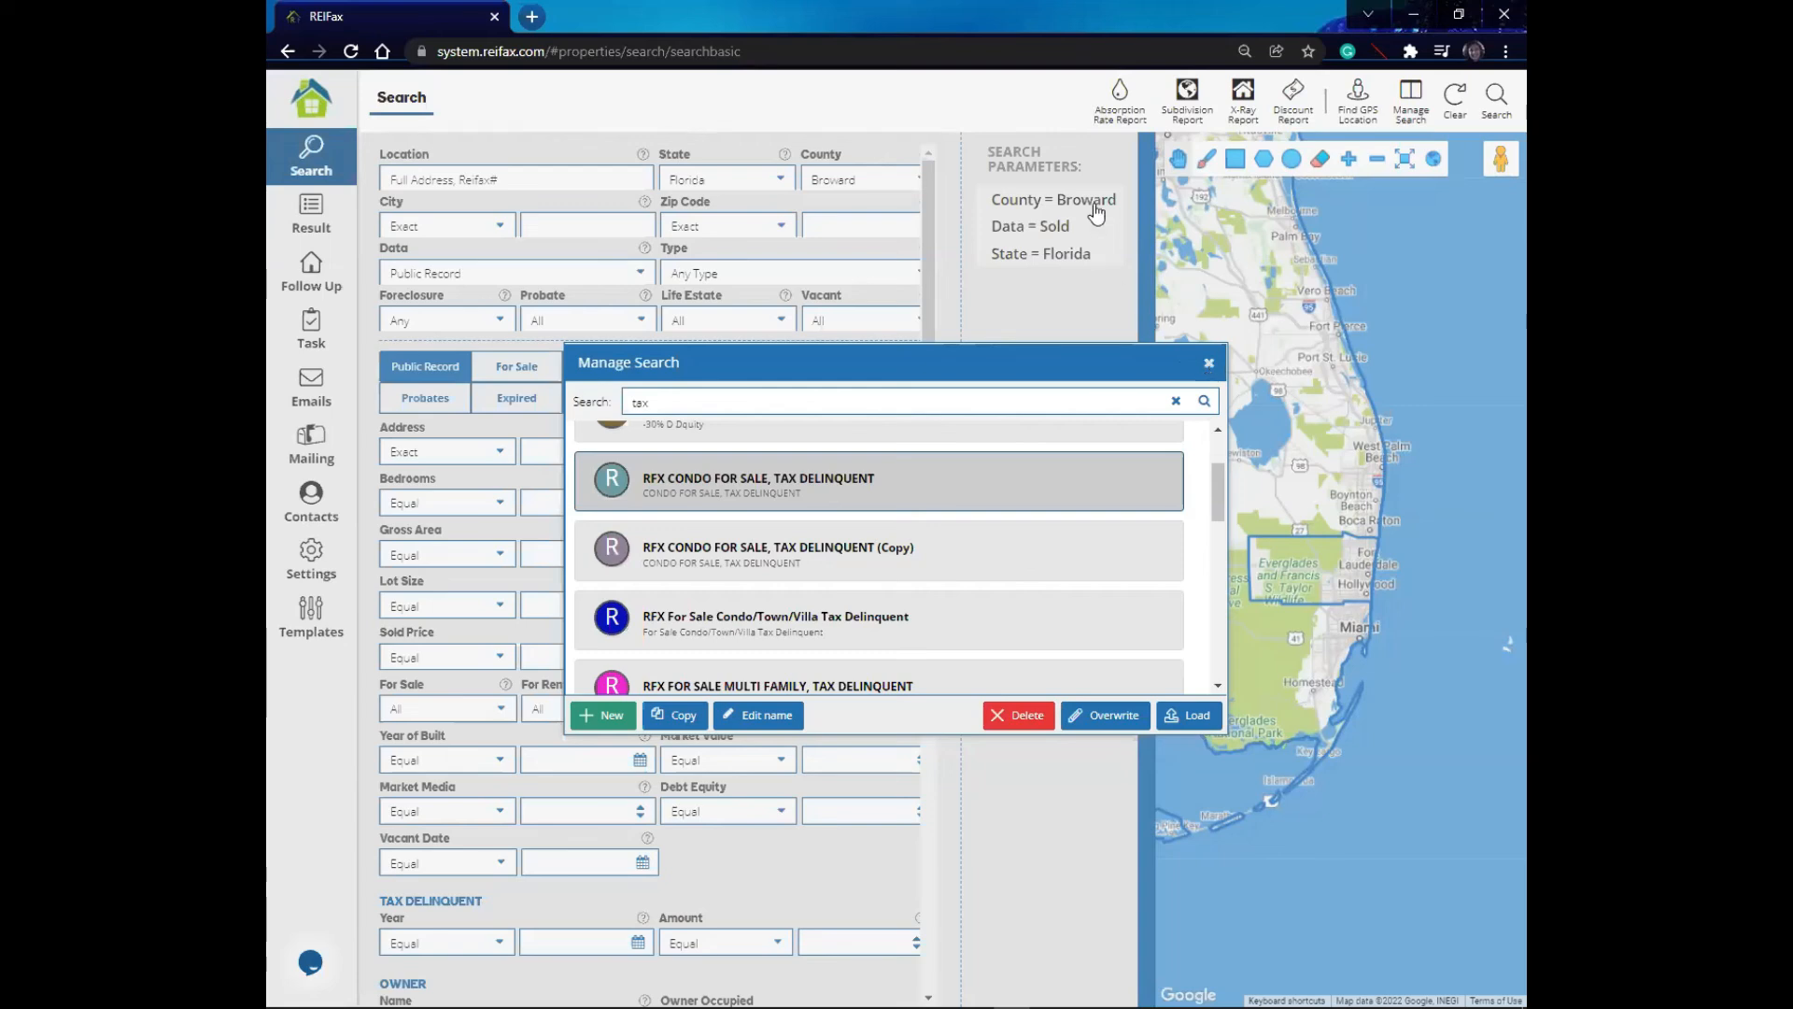
{"action": "key", "text": "Escape"}
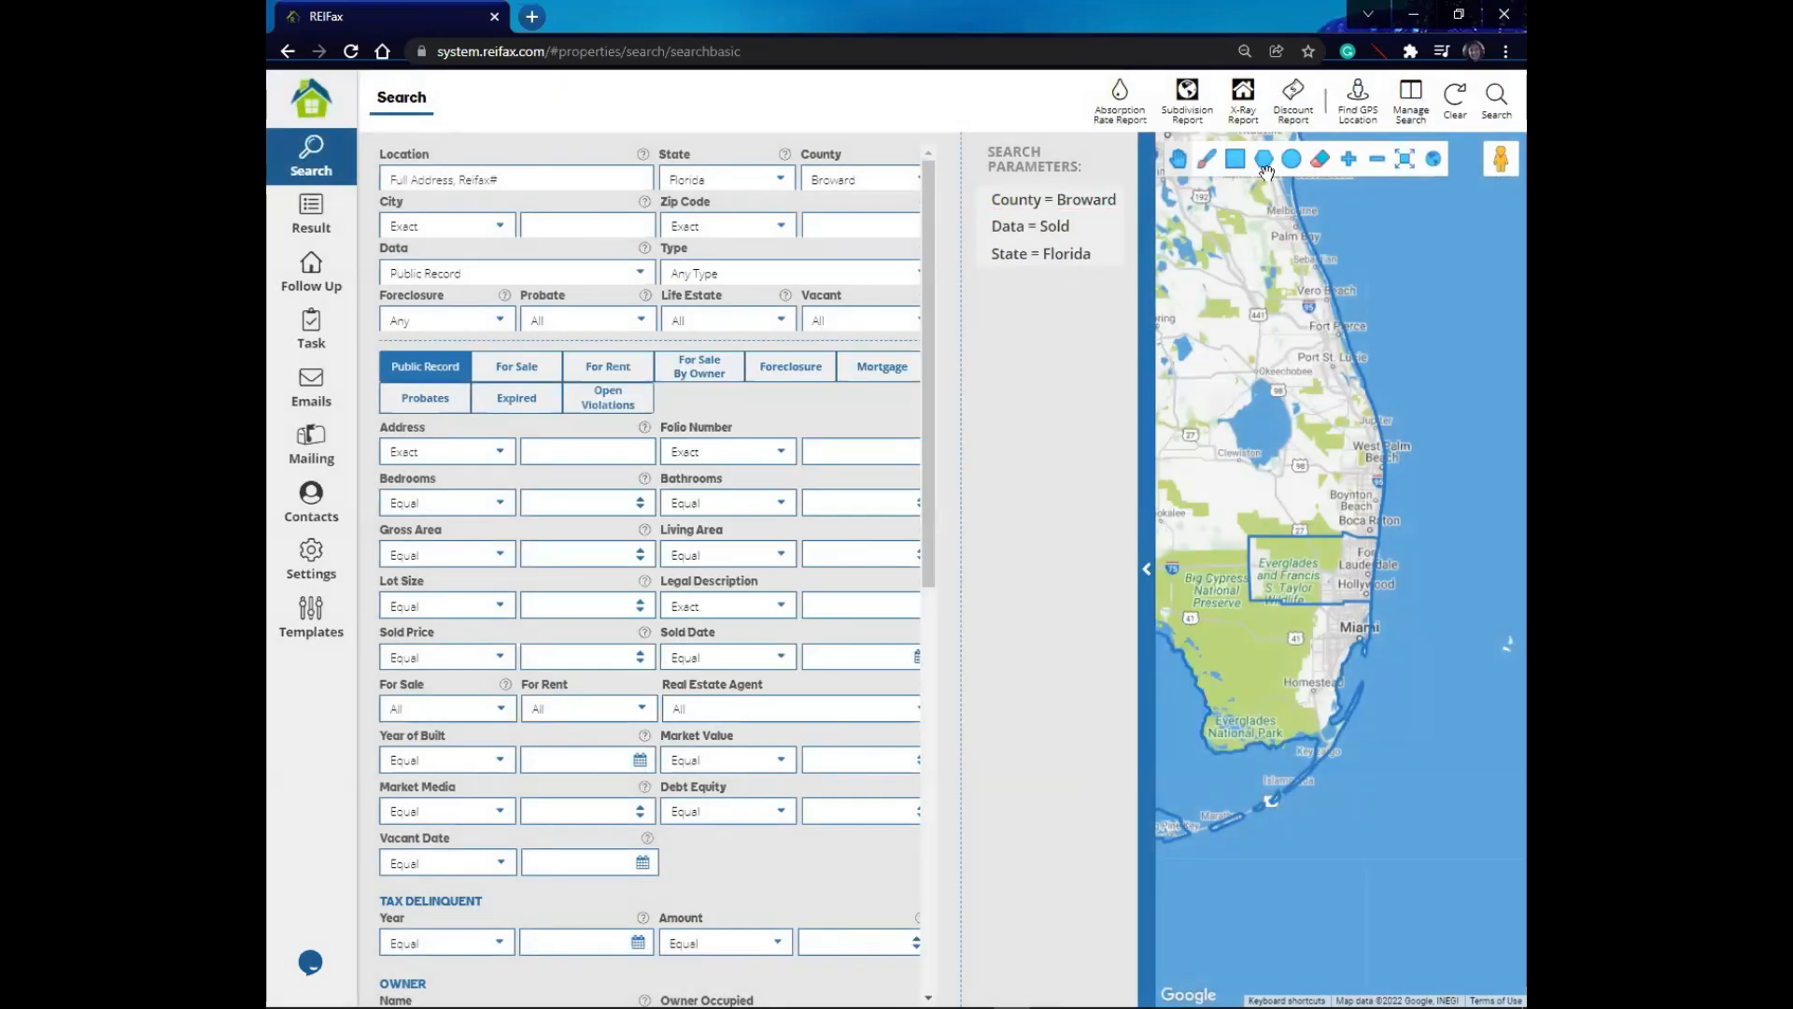
{"action": "left_click", "coordinate": [1412, 99]}
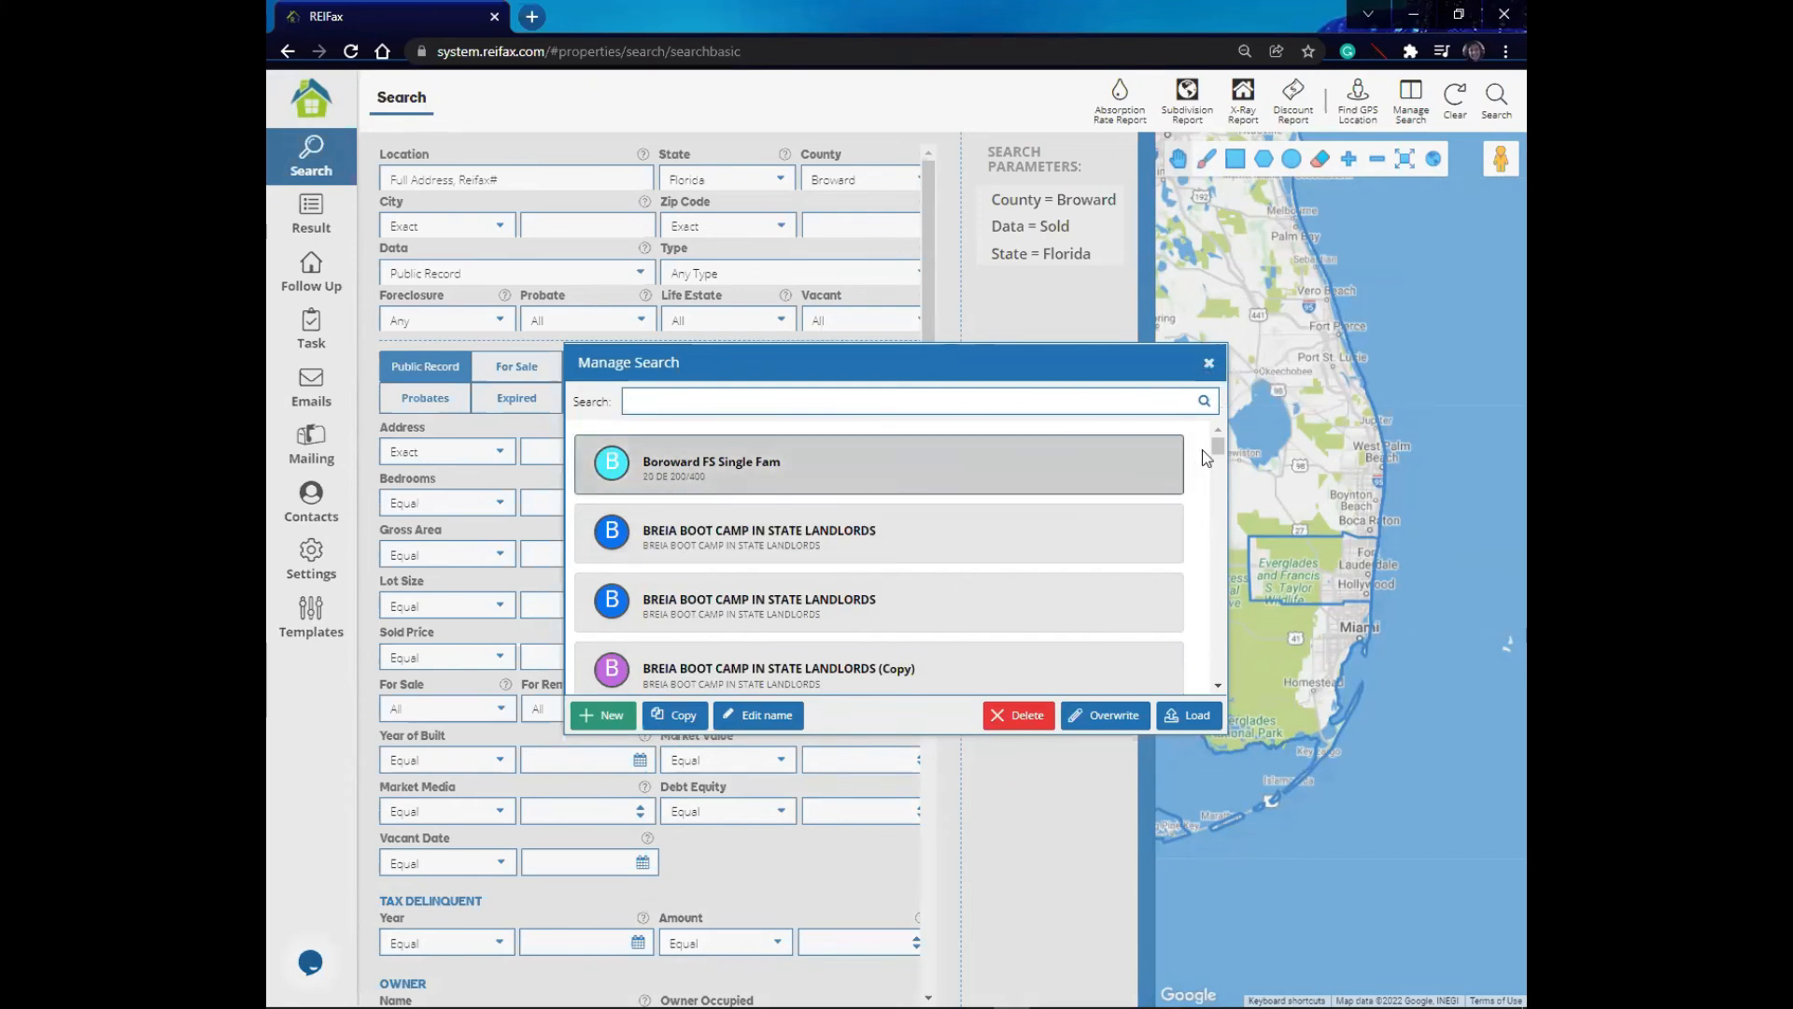
{"action": "left_click_drag", "start_coordinate": [1218, 446], "coordinate": [1222, 523]}
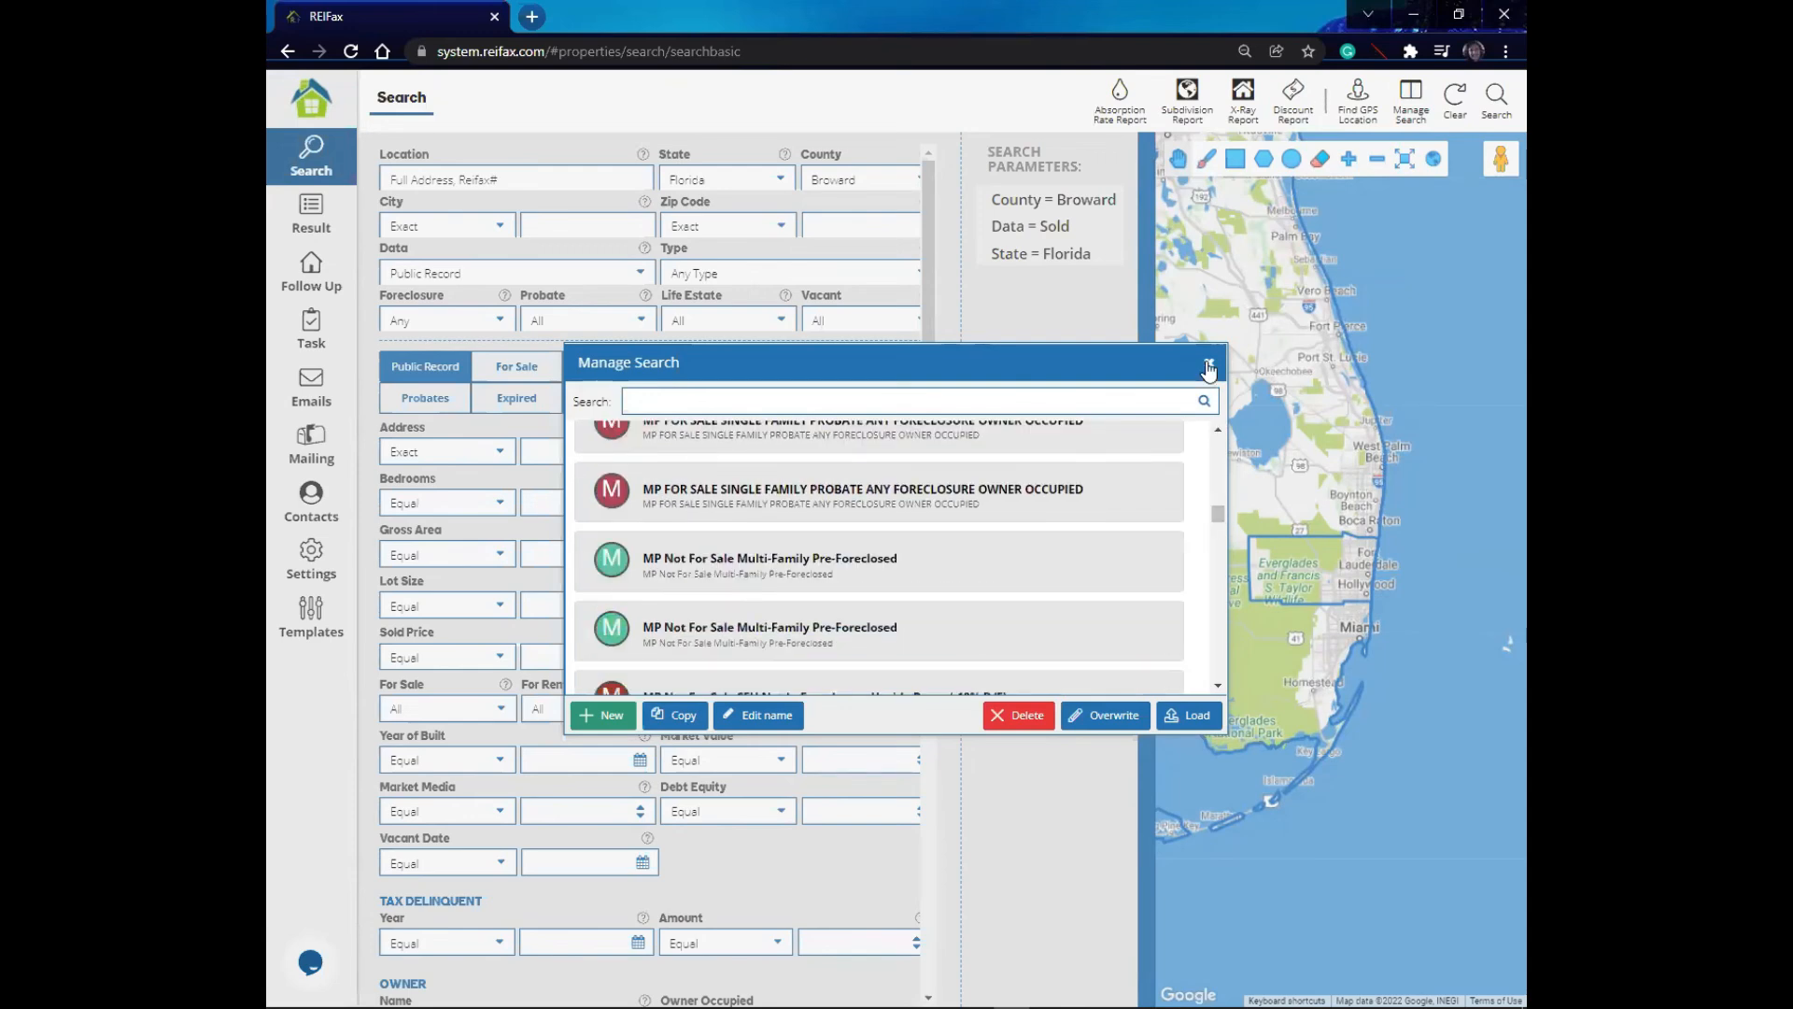
{"action": "left_click", "coordinate": [1208, 365]}
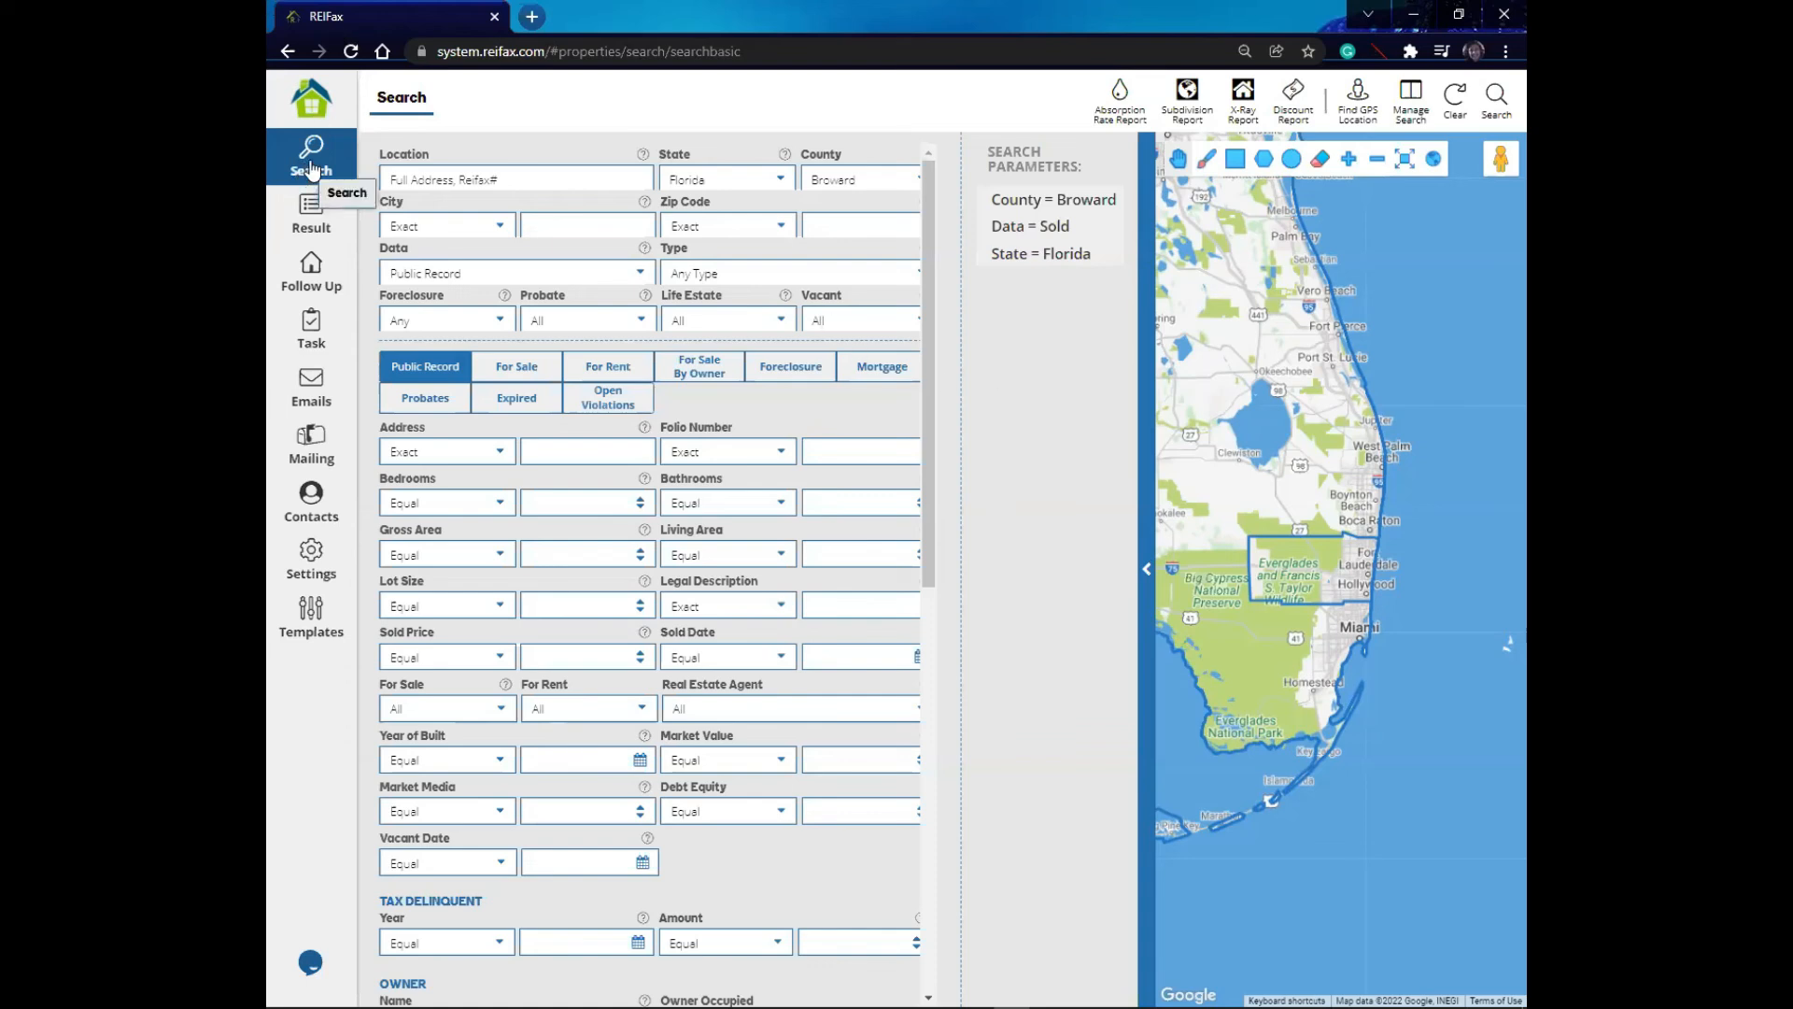
- Open the property results list and inspect its current grid template
{"action": "left_click", "coordinate": [300, 219]}
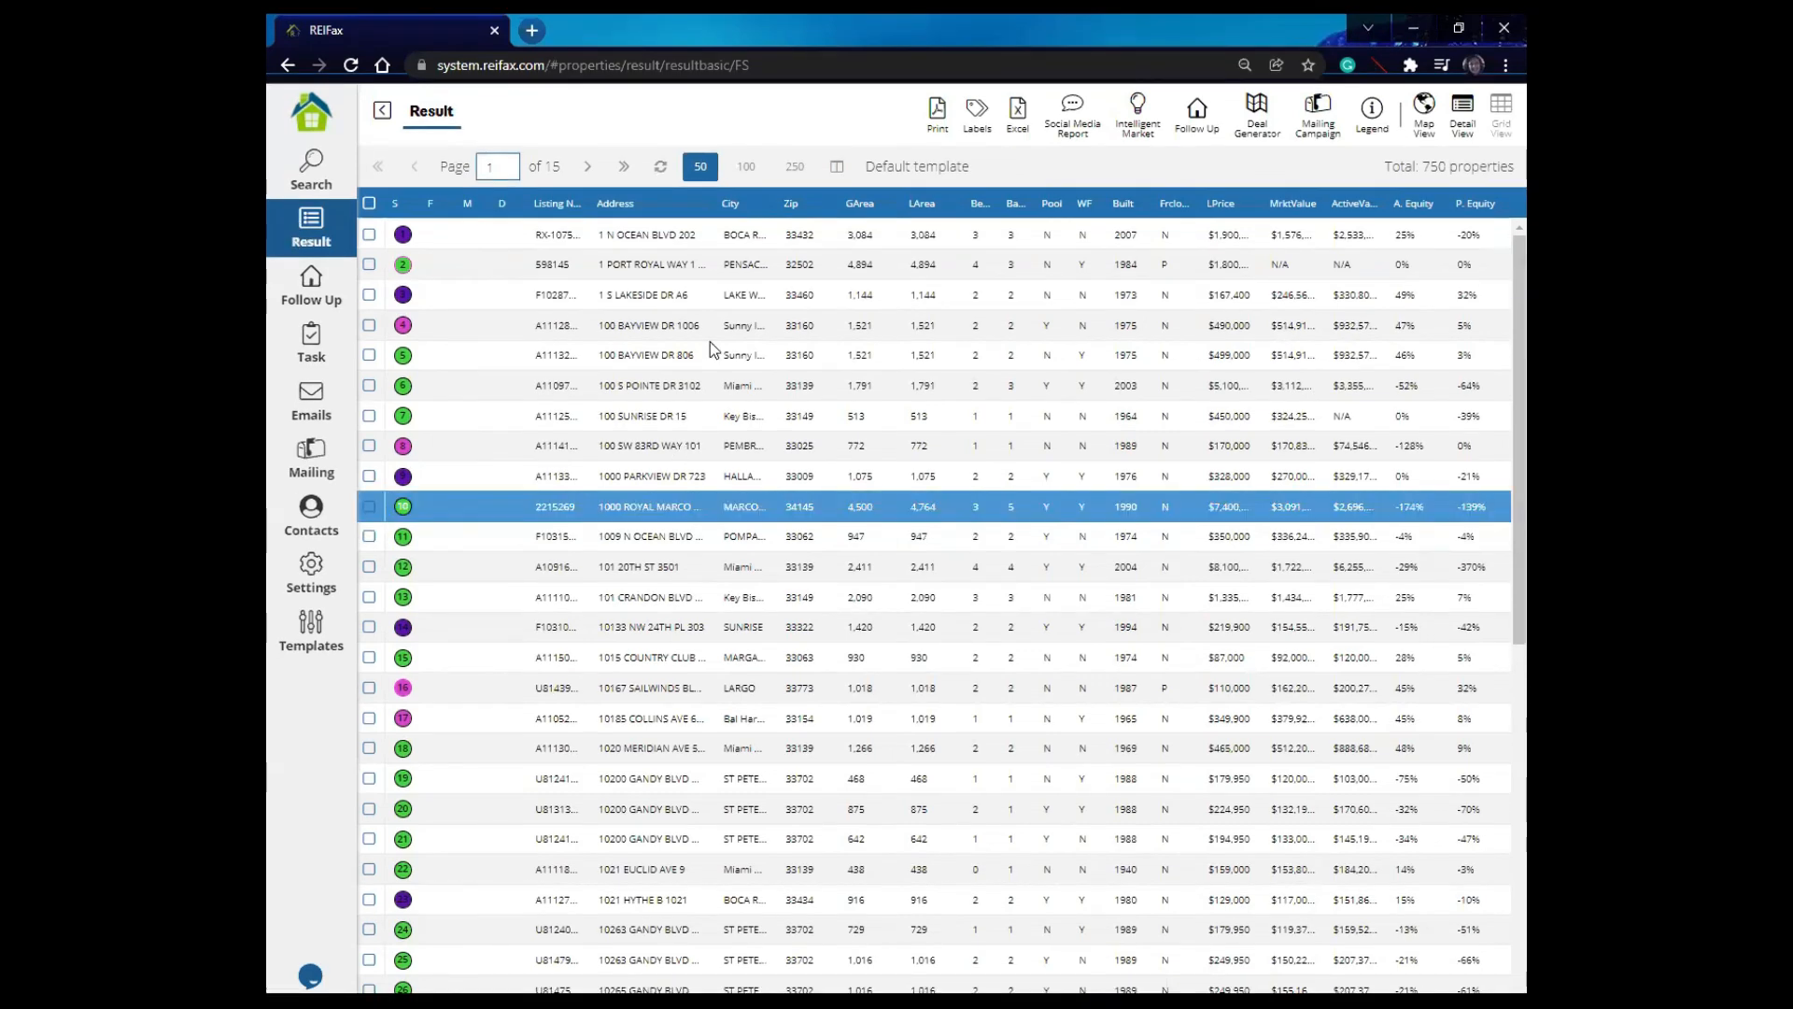
{"action": "left_click", "coordinate": [710, 347]}
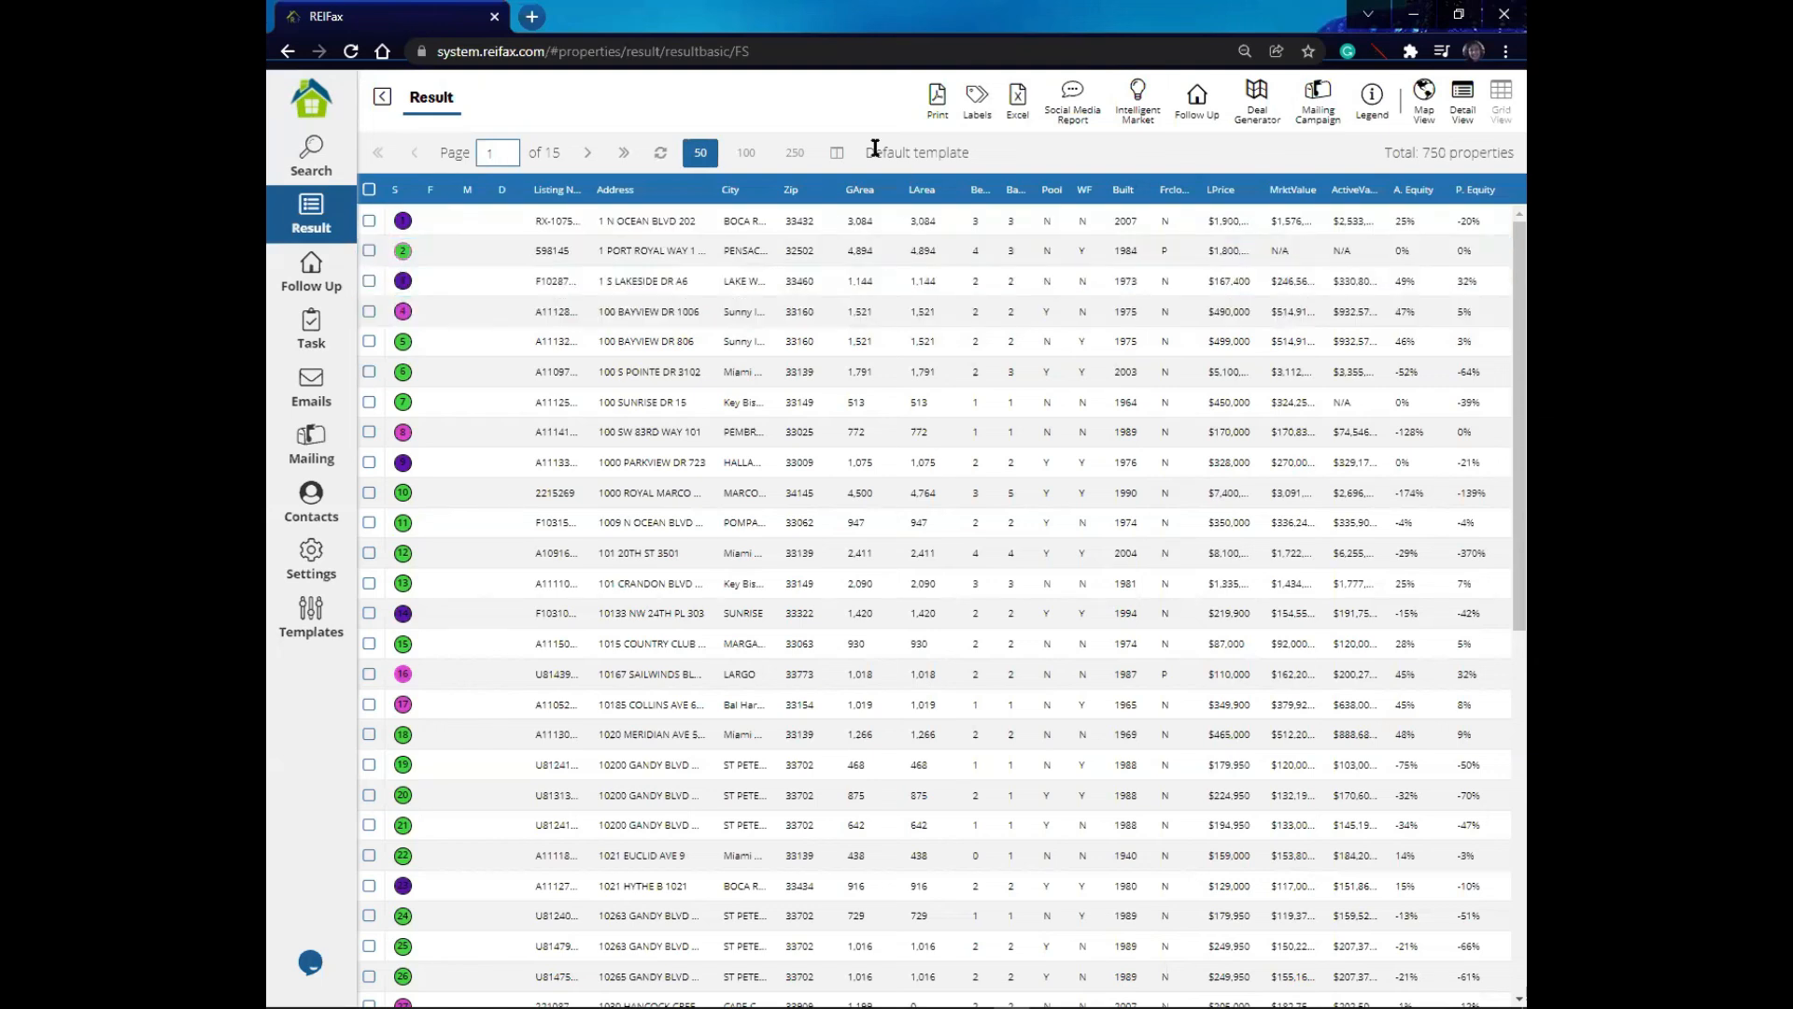
{"action": "left_click_drag", "start_coordinate": [869, 150], "coordinate": [982, 165]}
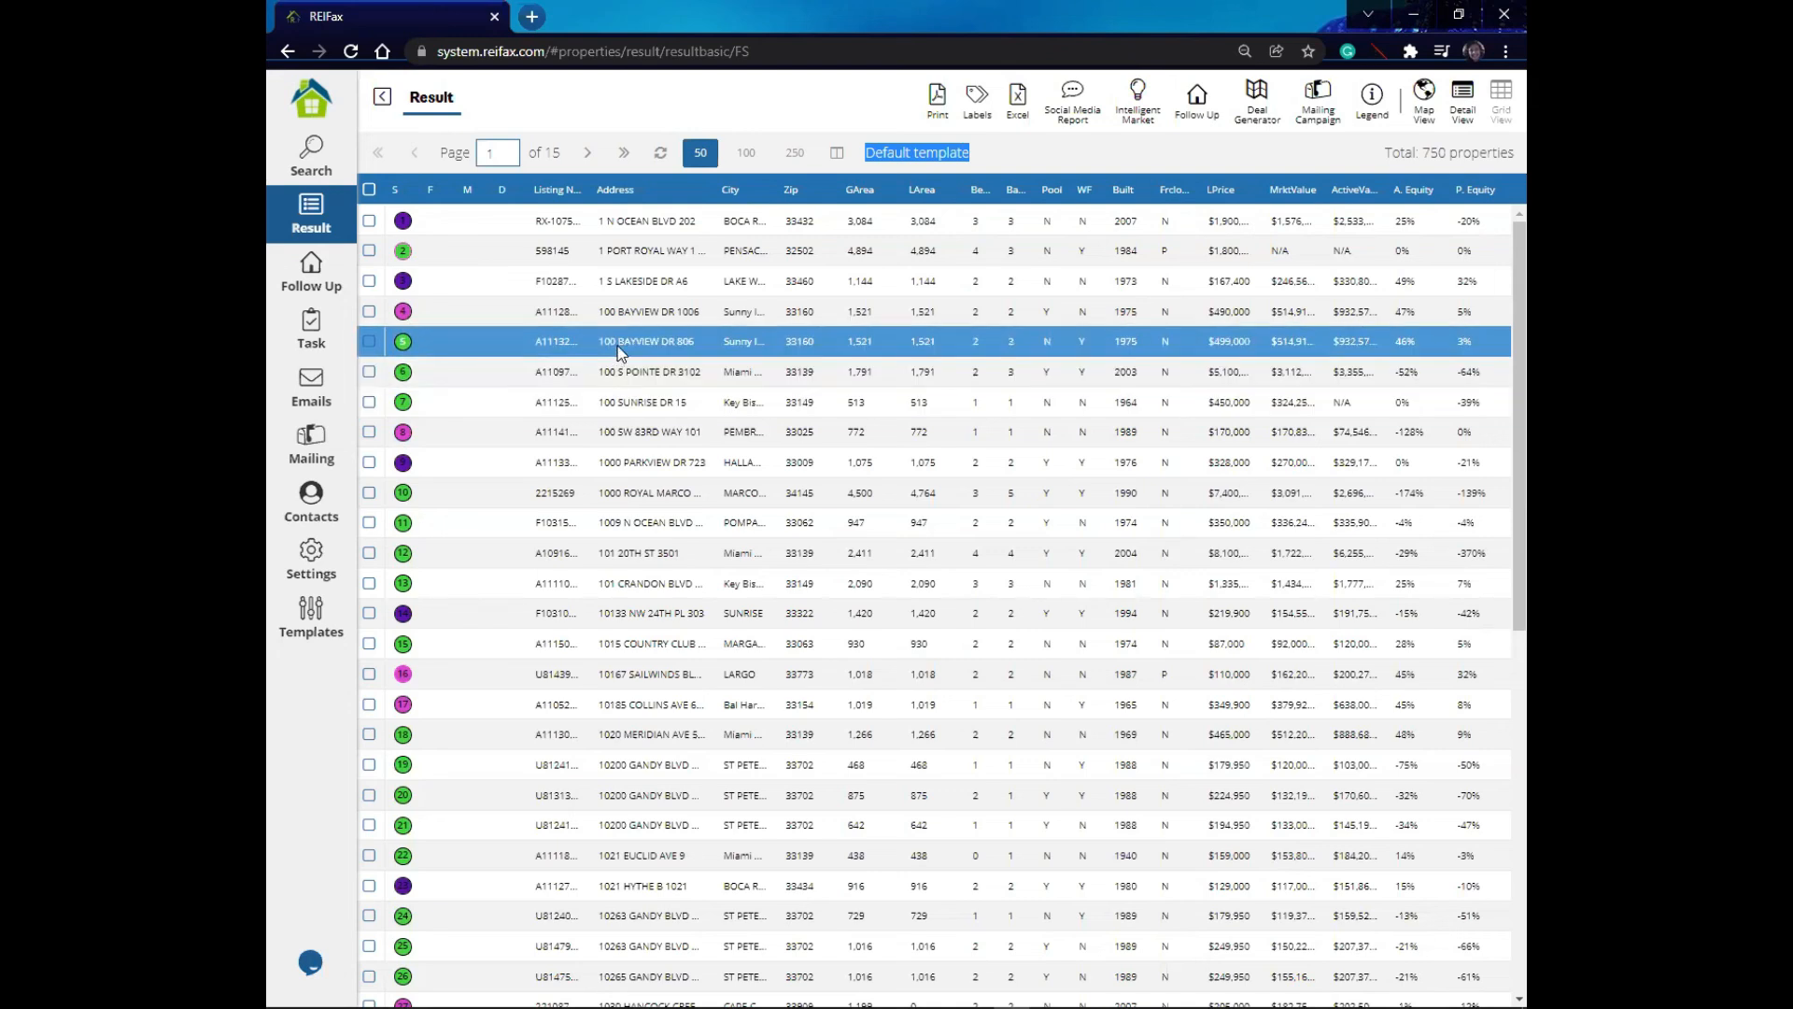
- Load the owners info test today grid template for the results list
{"action": "left_click", "coordinate": [835, 154]}
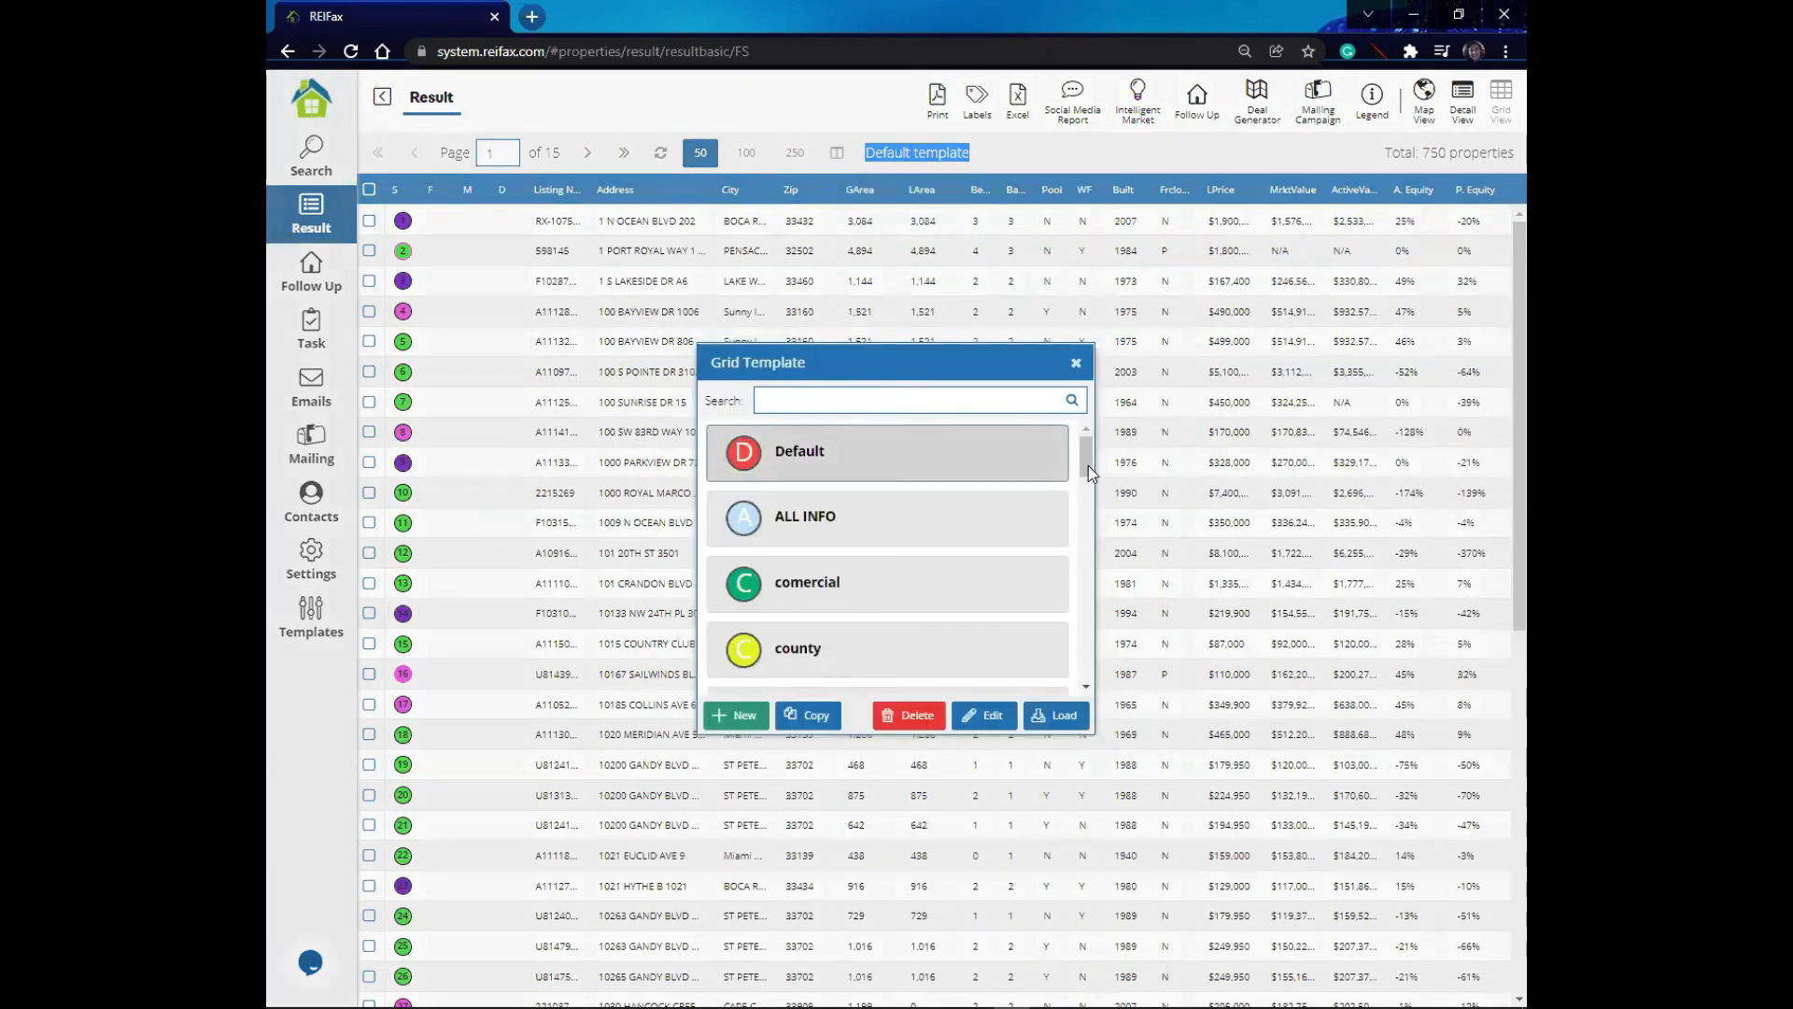
{"action": "left_click_drag", "start_coordinate": [1089, 465], "coordinate": [1090, 557]}
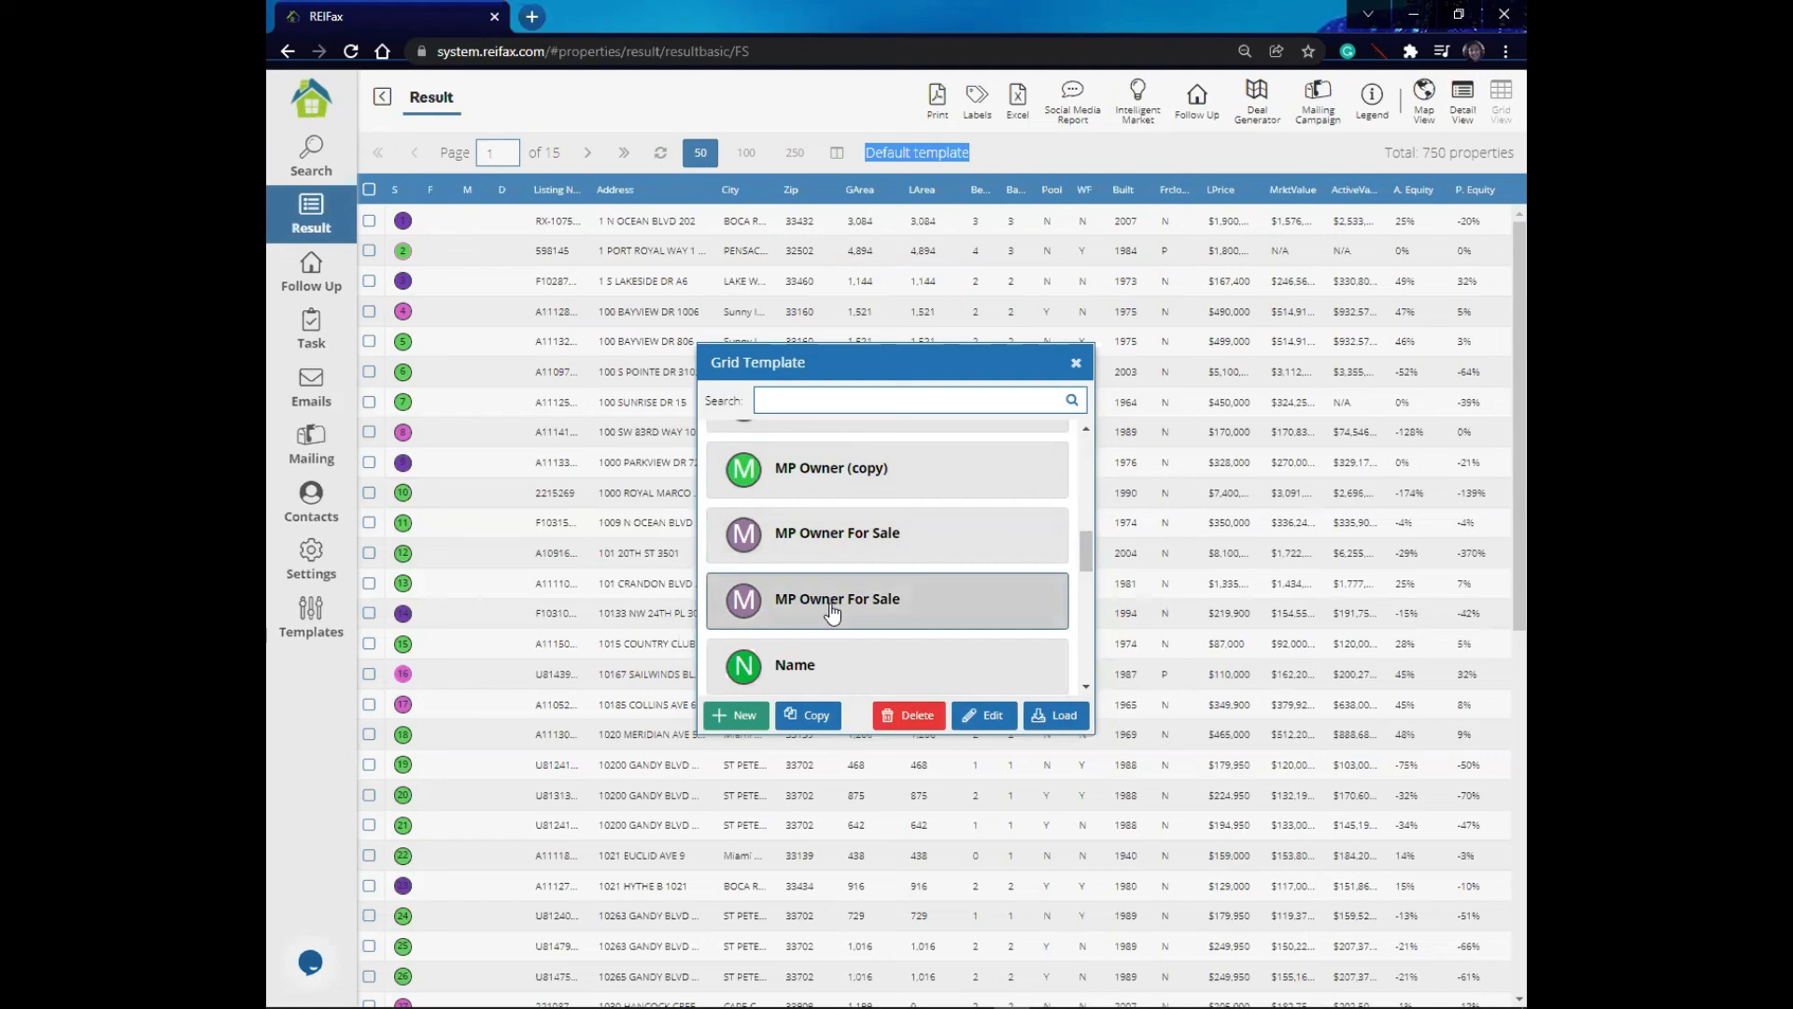
{"action": "scroll", "coordinate": [831, 598], "scroll_direction": "down", "scroll_amount": 1}
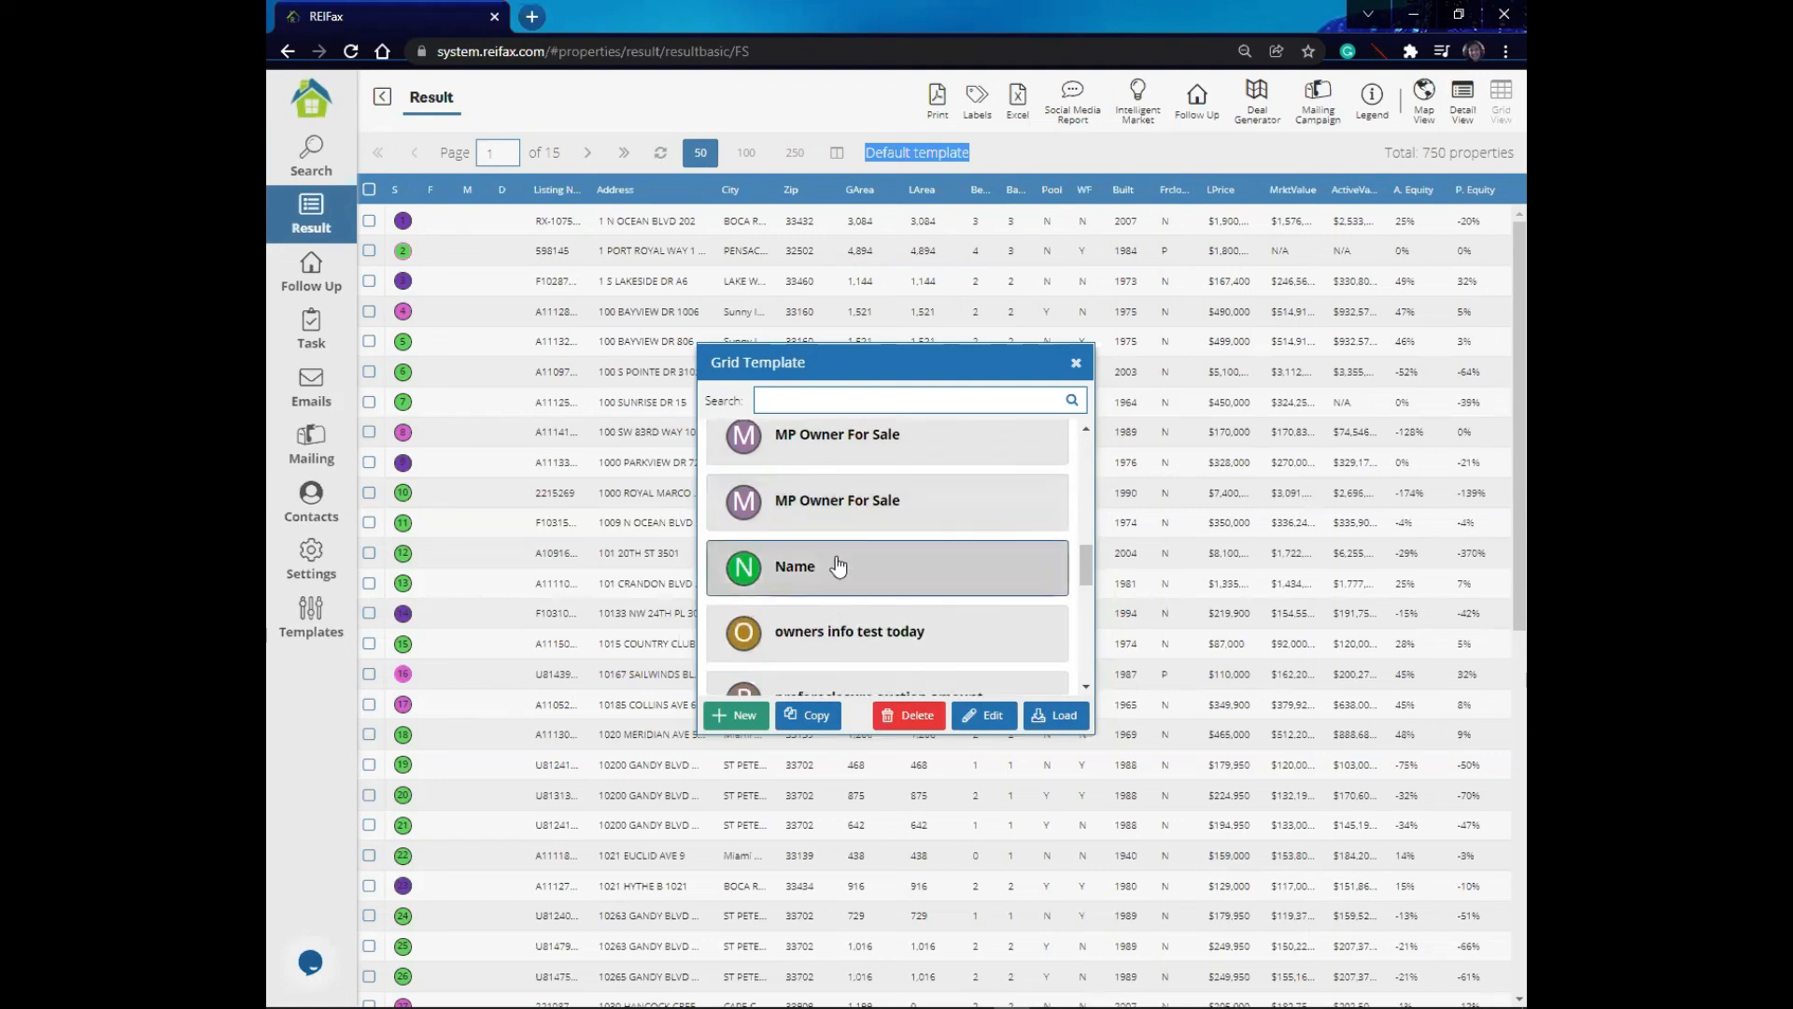
{"action": "scroll", "coordinate": [833, 565], "scroll_direction": "down", "scroll_amount": 1}
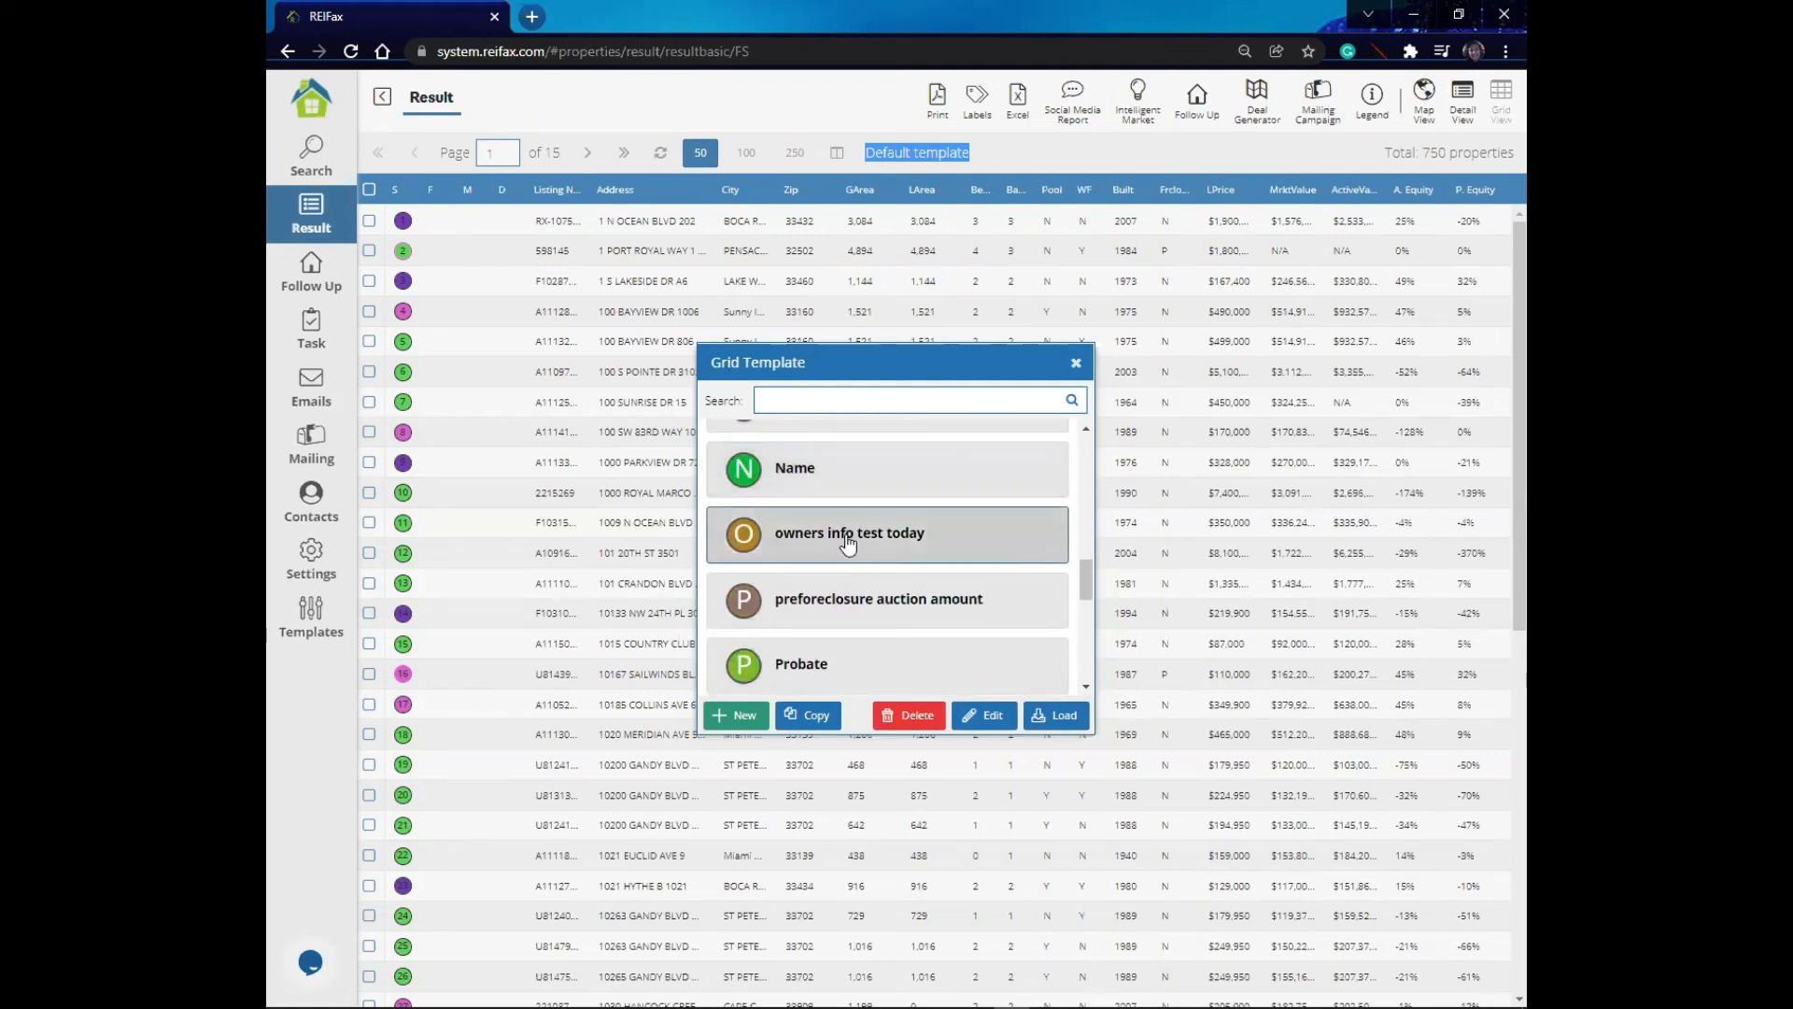
{"action": "left_click", "coordinate": [850, 545]}
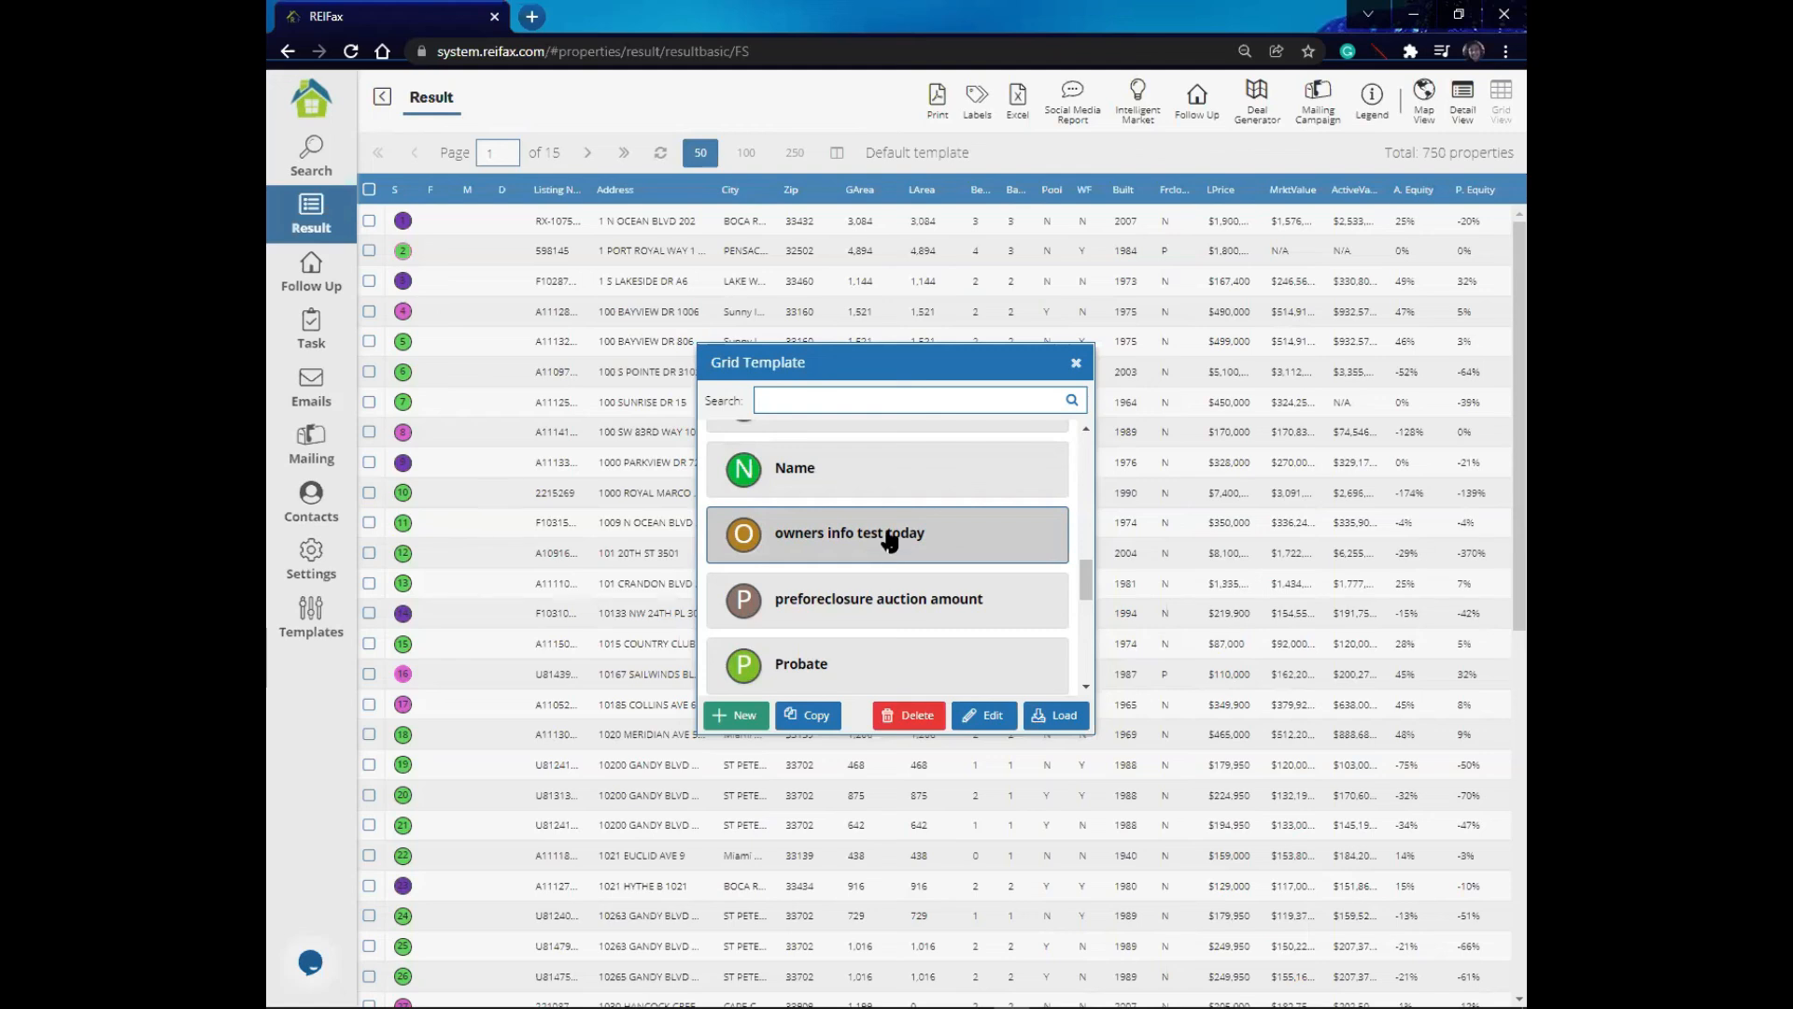
{"action": "scroll", "coordinate": [889, 549], "scroll_direction": "up", "scroll_amount": 2}
{"action": "scroll", "coordinate": [889, 540], "scroll_direction": "down", "scroll_amount": 8}
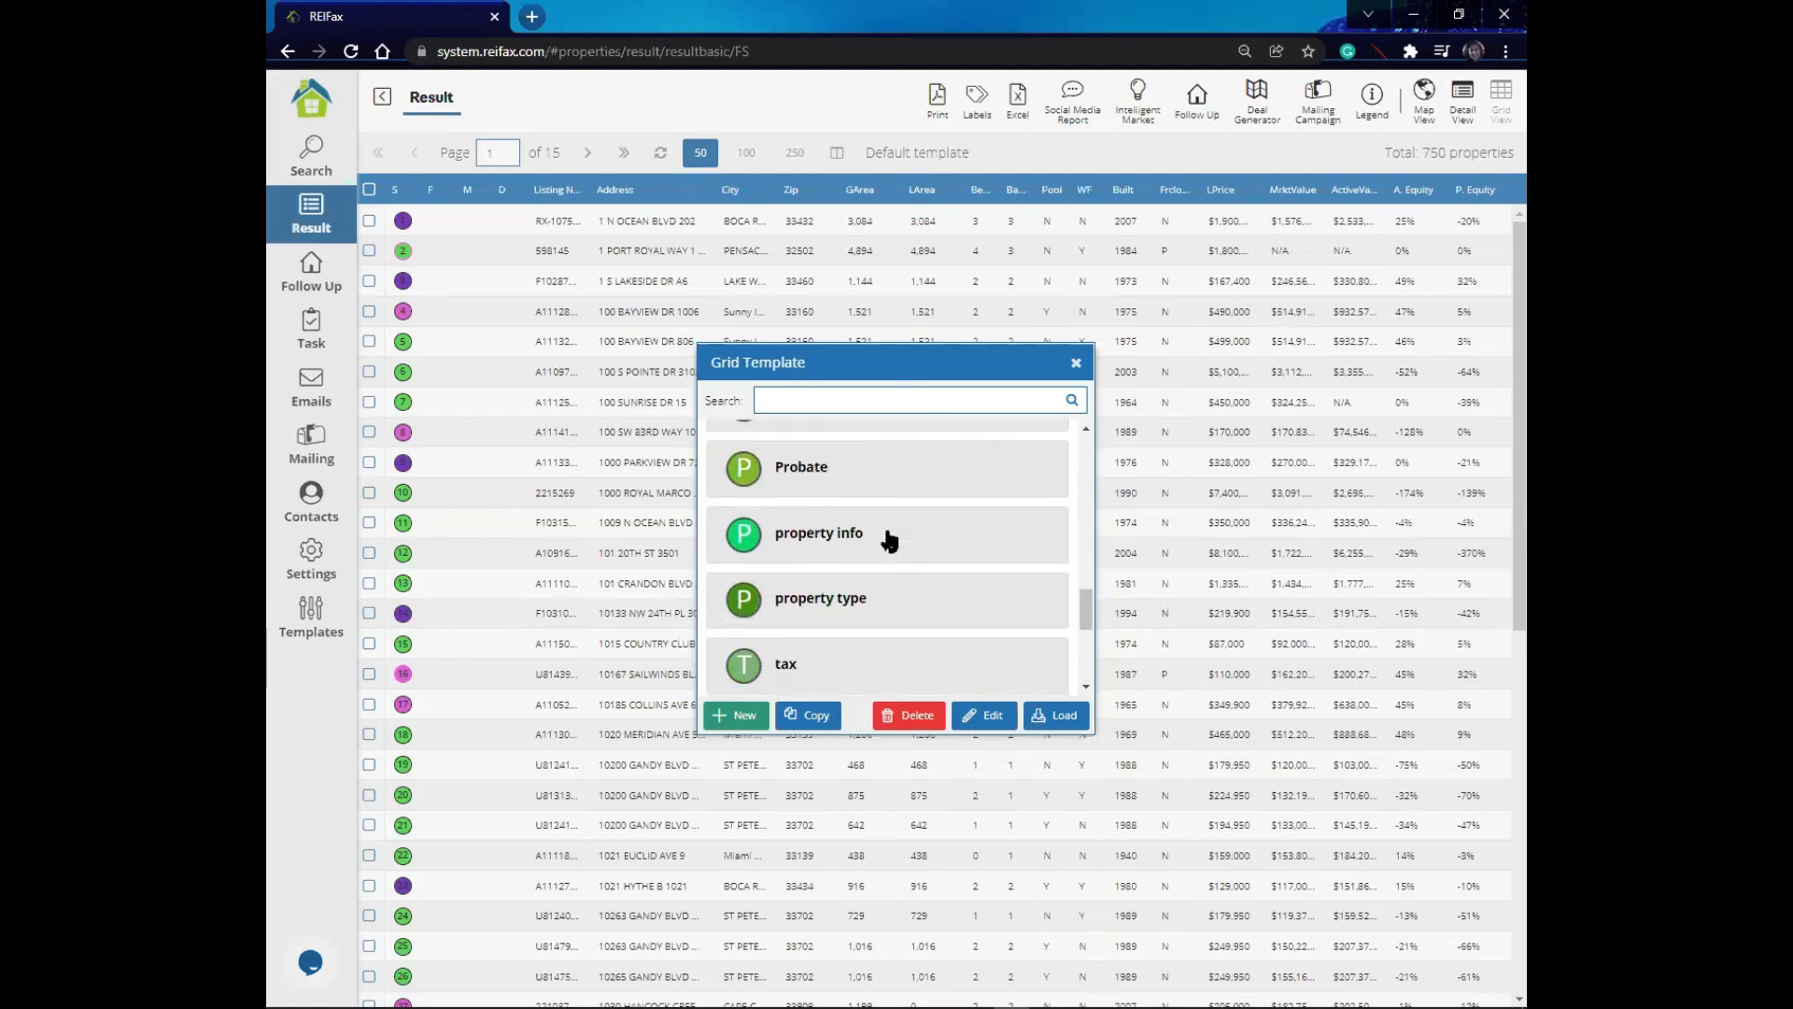
{"action": "scroll", "coordinate": [887, 540], "scroll_direction": "up", "scroll_amount": 8}
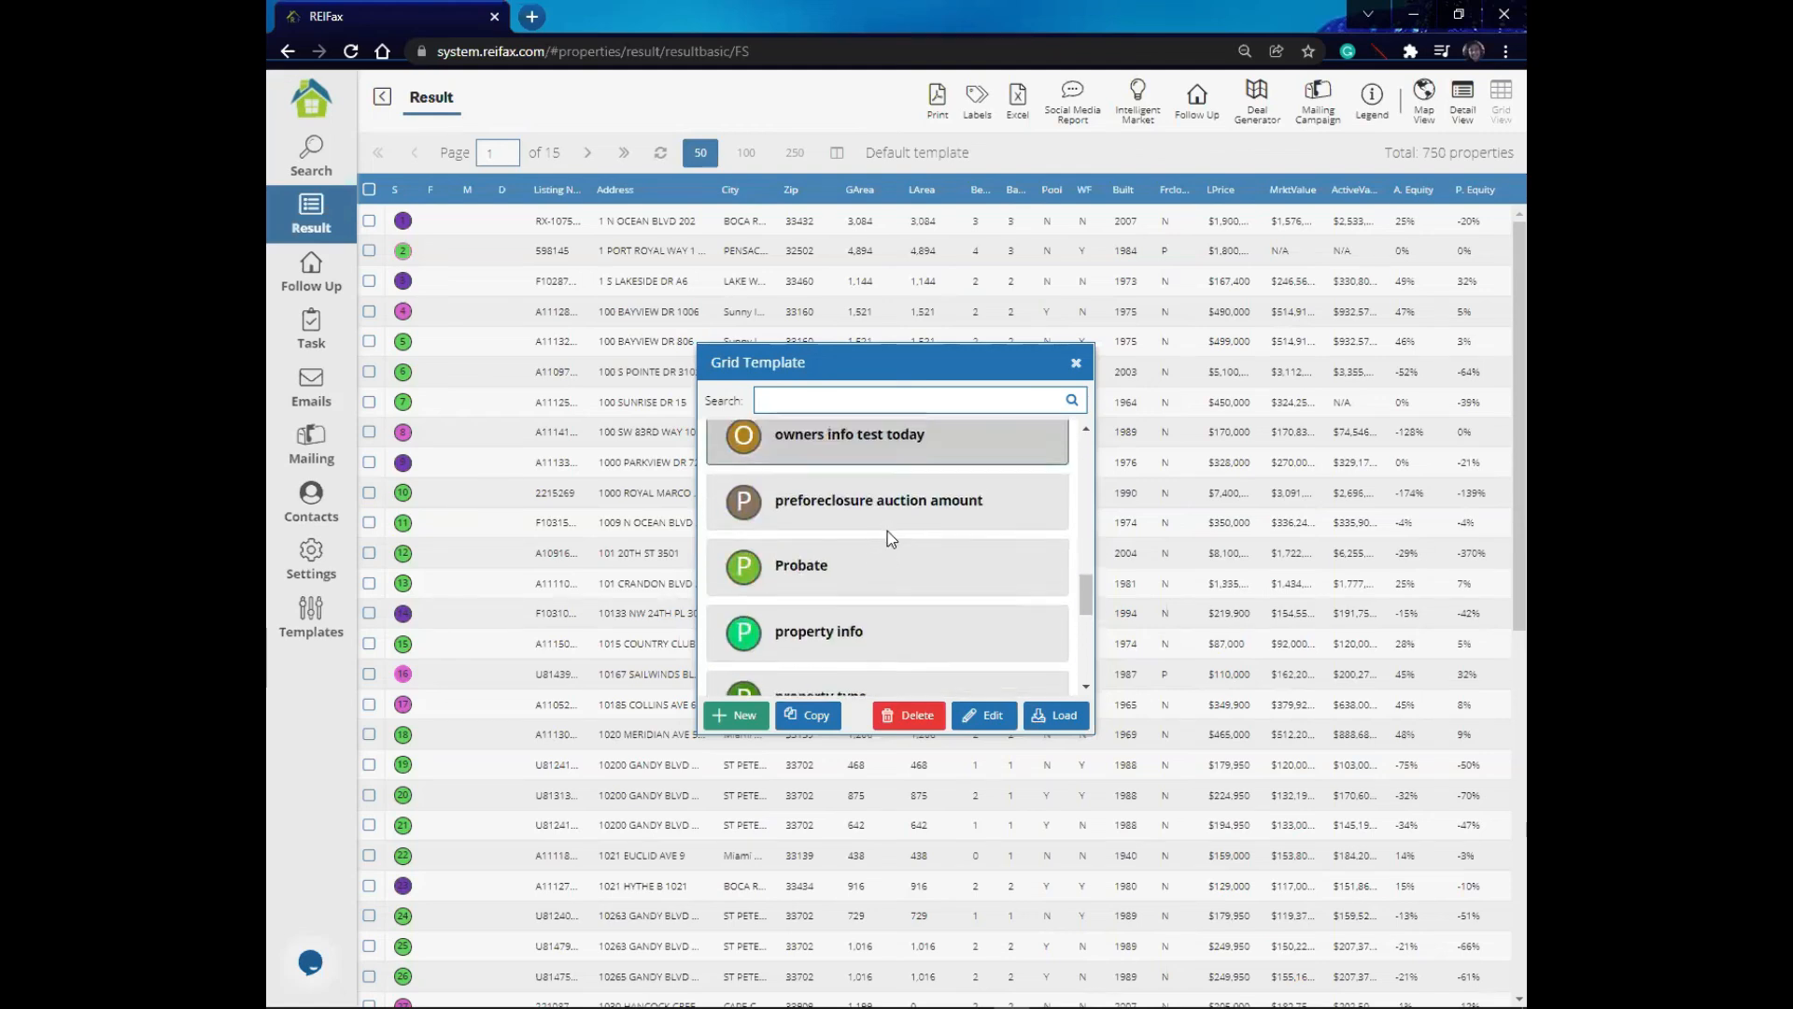
{"action": "scroll", "coordinate": [887, 538], "scroll_direction": "down", "scroll_amount": 2}
{"action": "scroll", "coordinate": [887, 547], "scroll_direction": "up", "scroll_amount": 4}
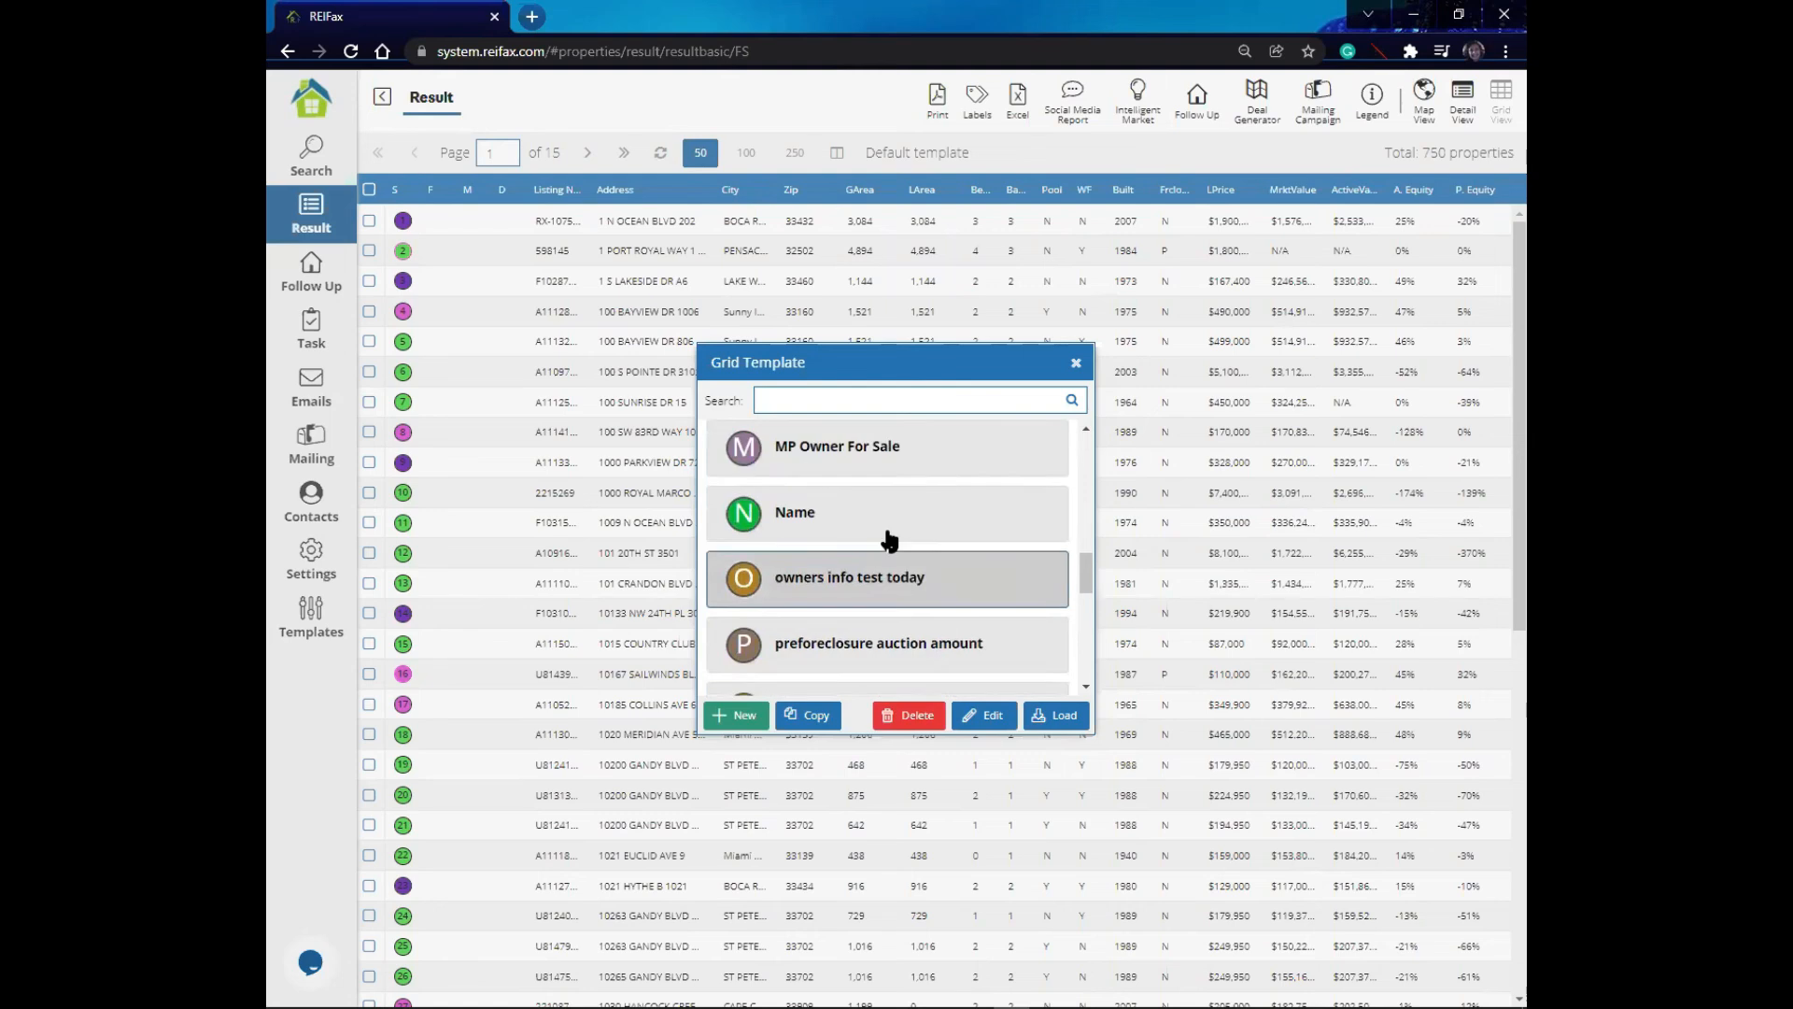
{"action": "scroll", "coordinate": [887, 547], "scroll_direction": "down", "scroll_amount": 3}
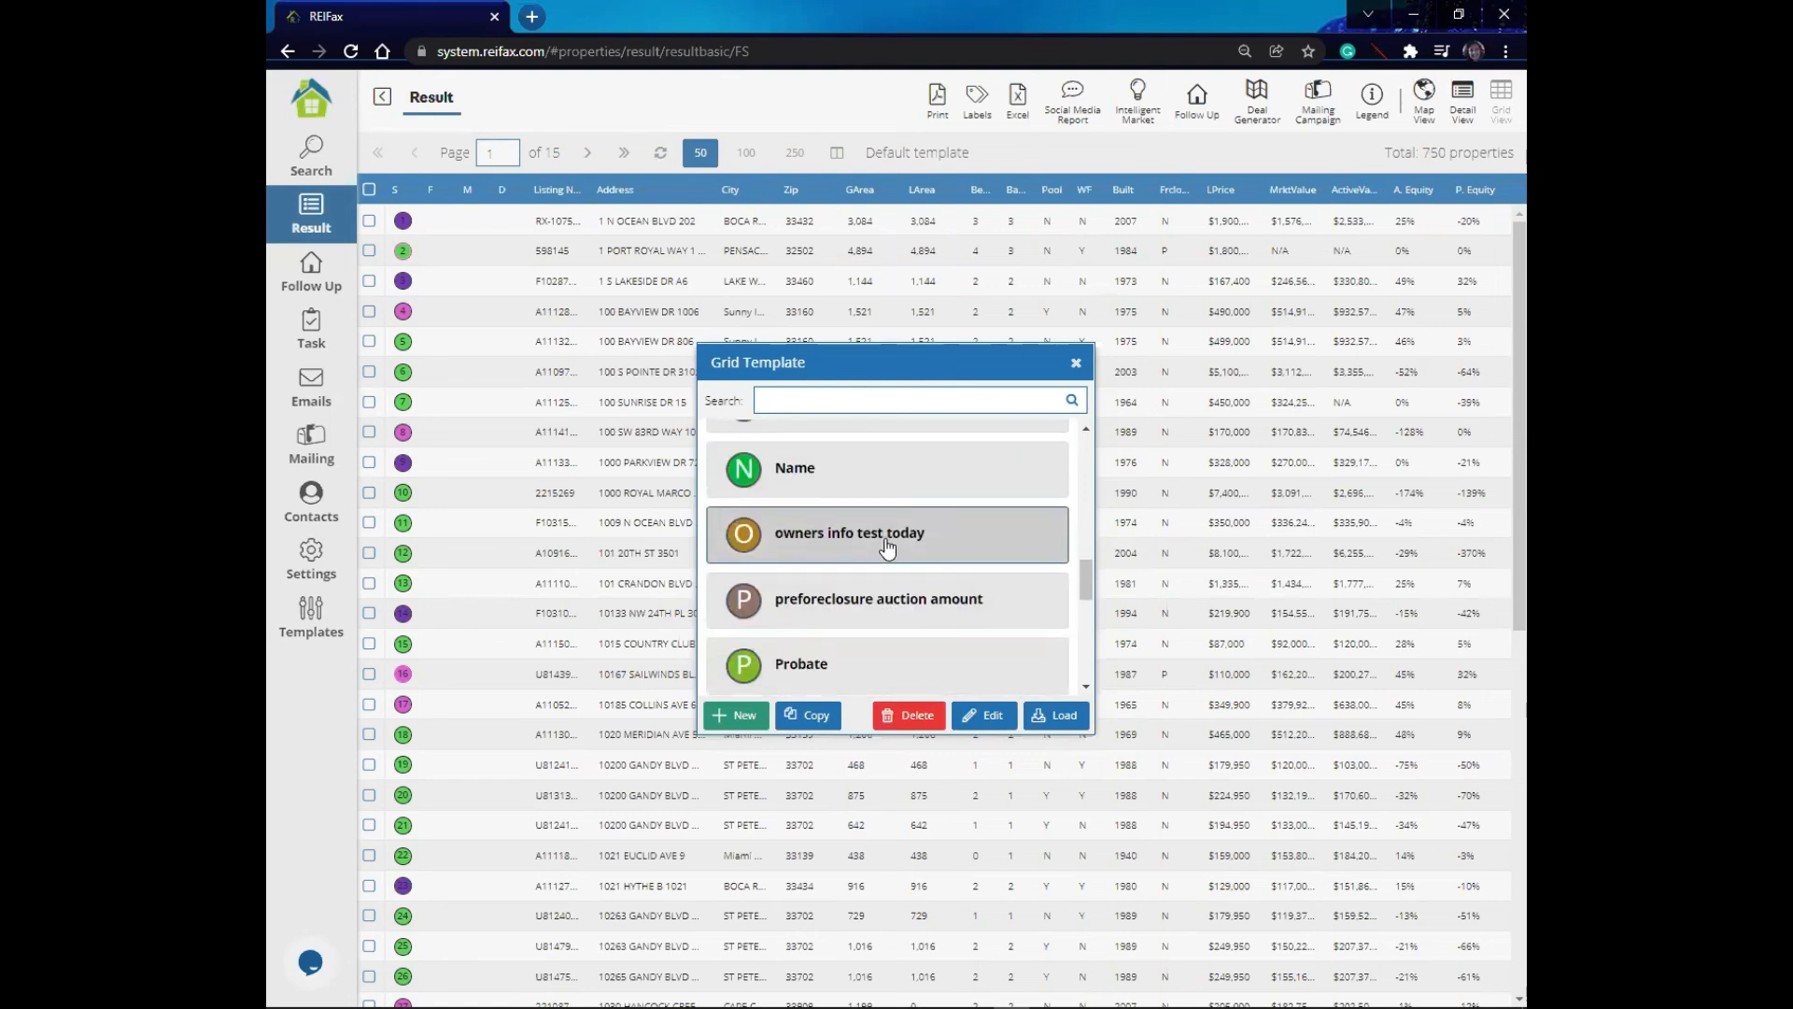
{"action": "scroll", "coordinate": [887, 548], "scroll_direction": "up", "scroll_amount": 5}
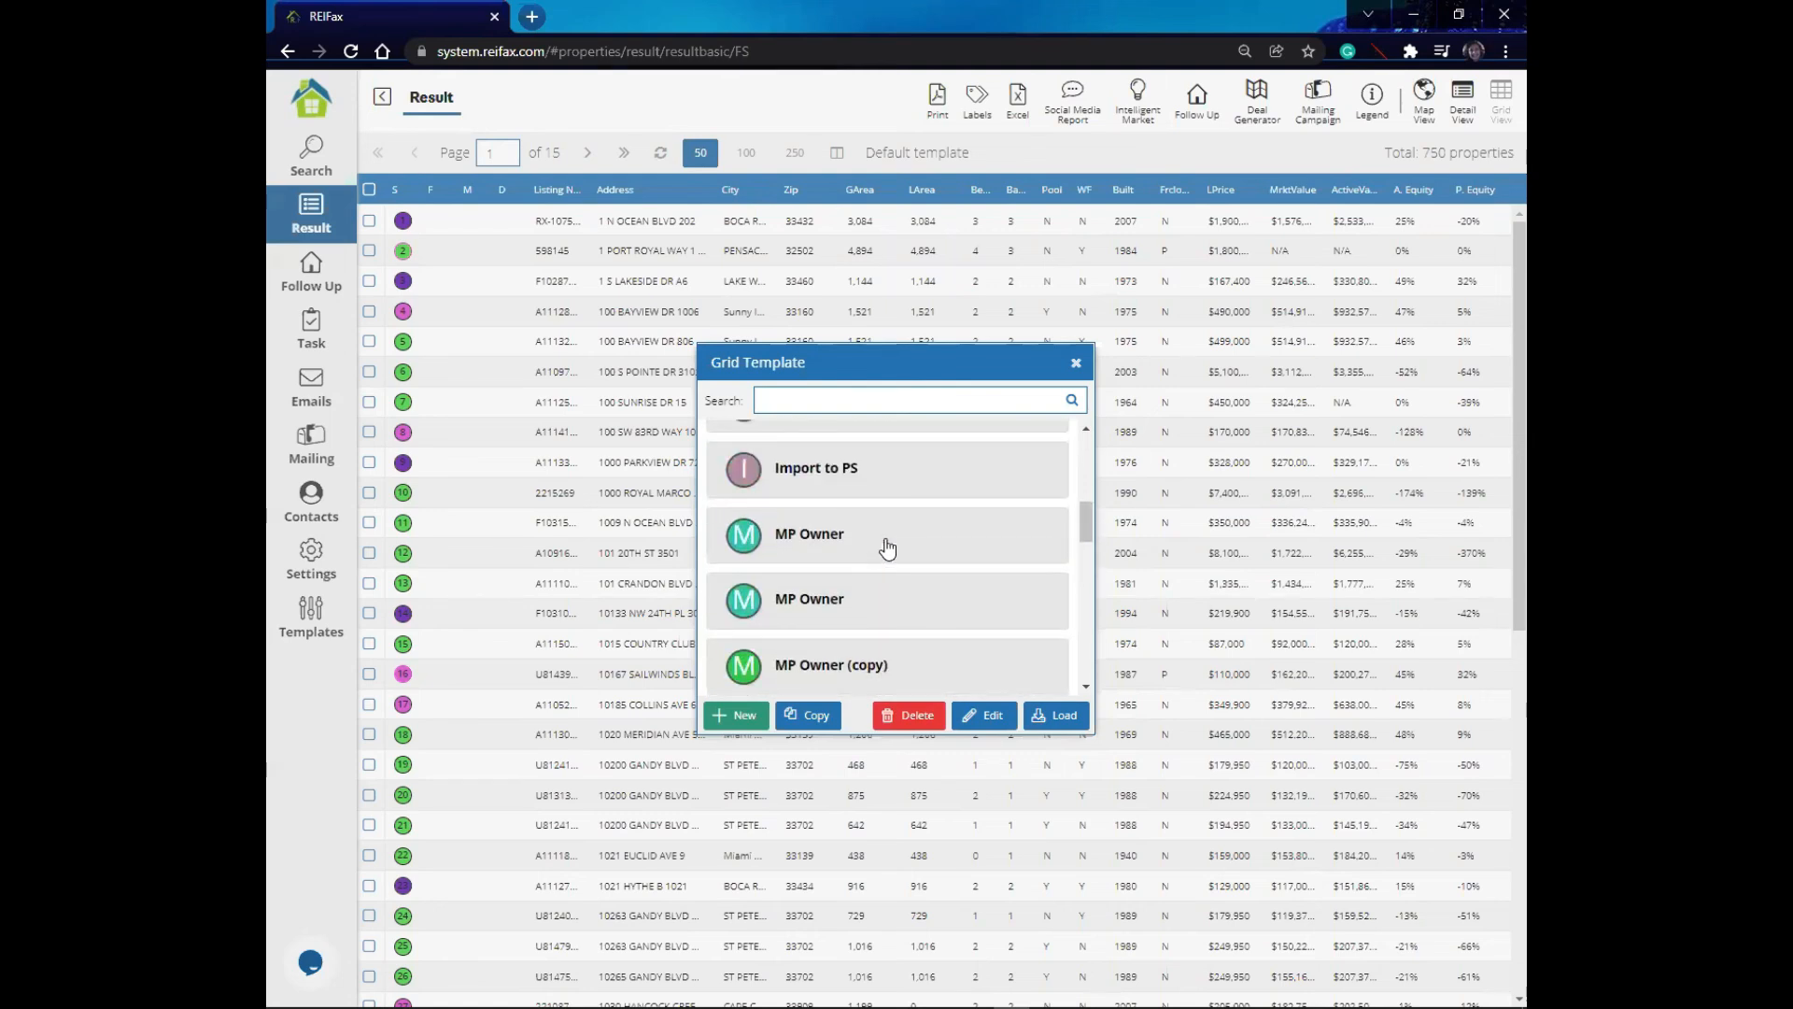
{"action": "scroll", "coordinate": [888, 548], "scroll_direction": "down", "scroll_amount": 2}
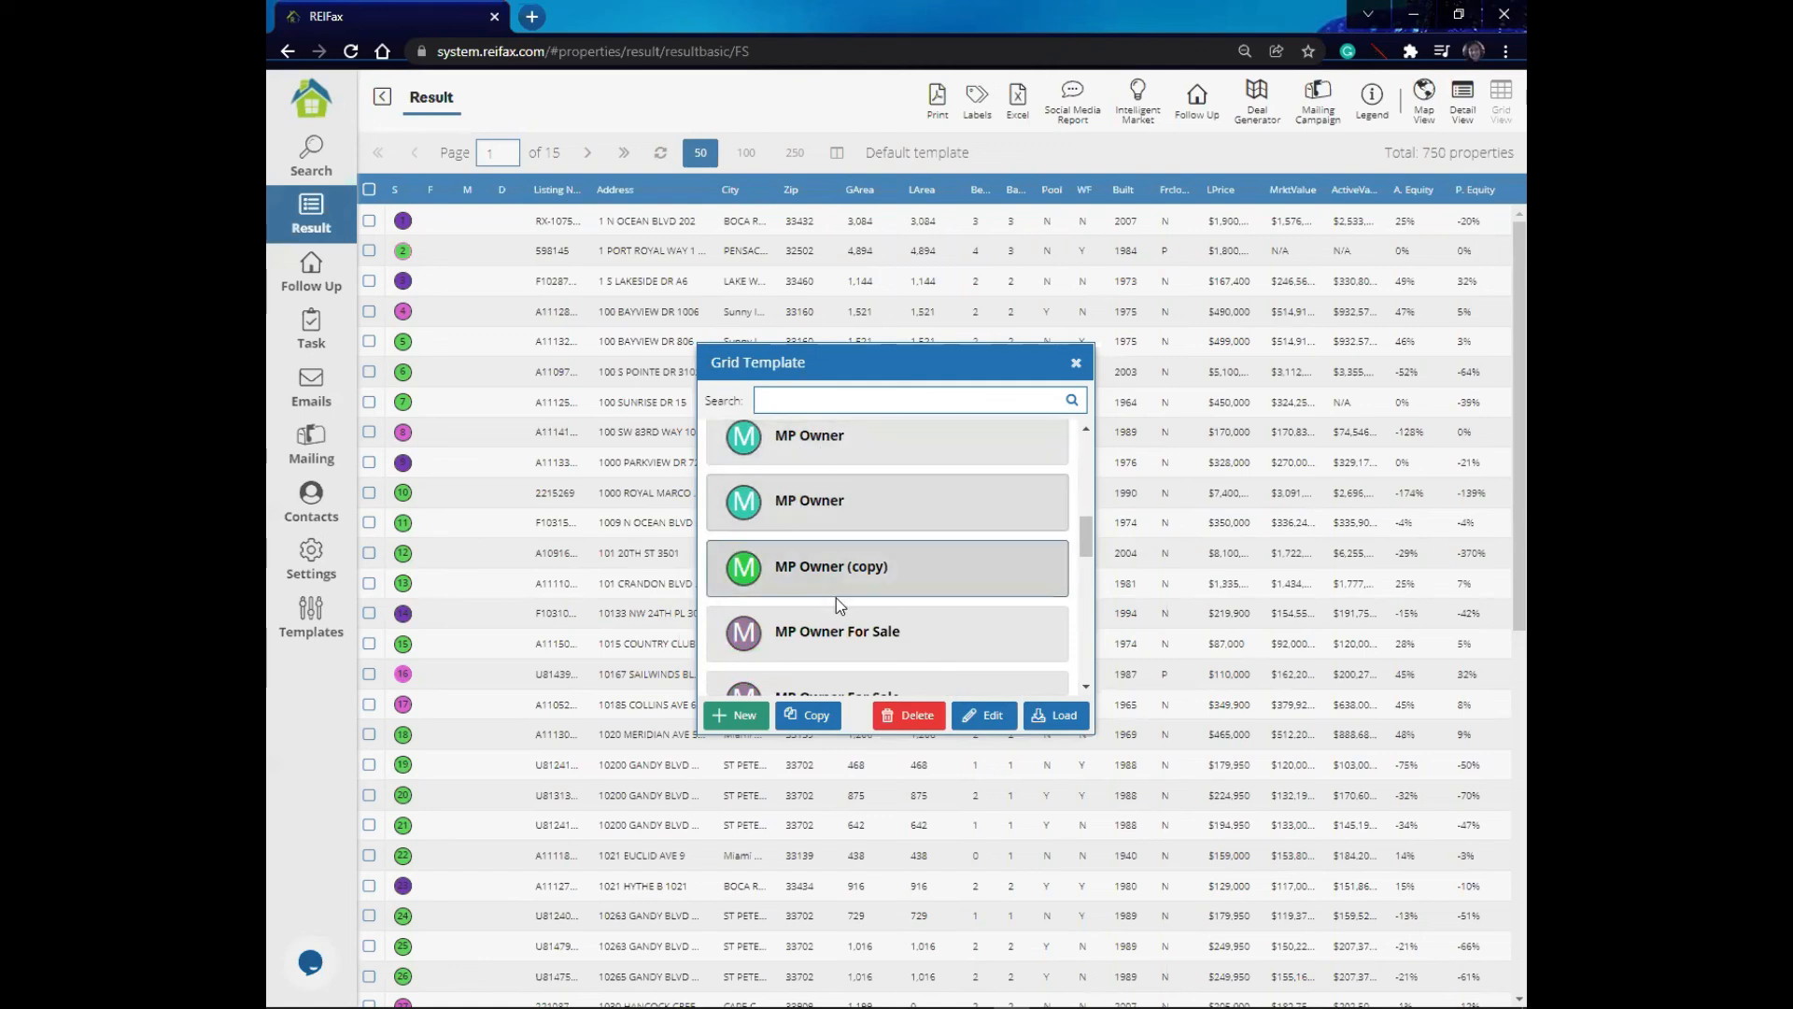
{"action": "scroll", "coordinate": [841, 560], "scroll_direction": "down", "scroll_amount": 2}
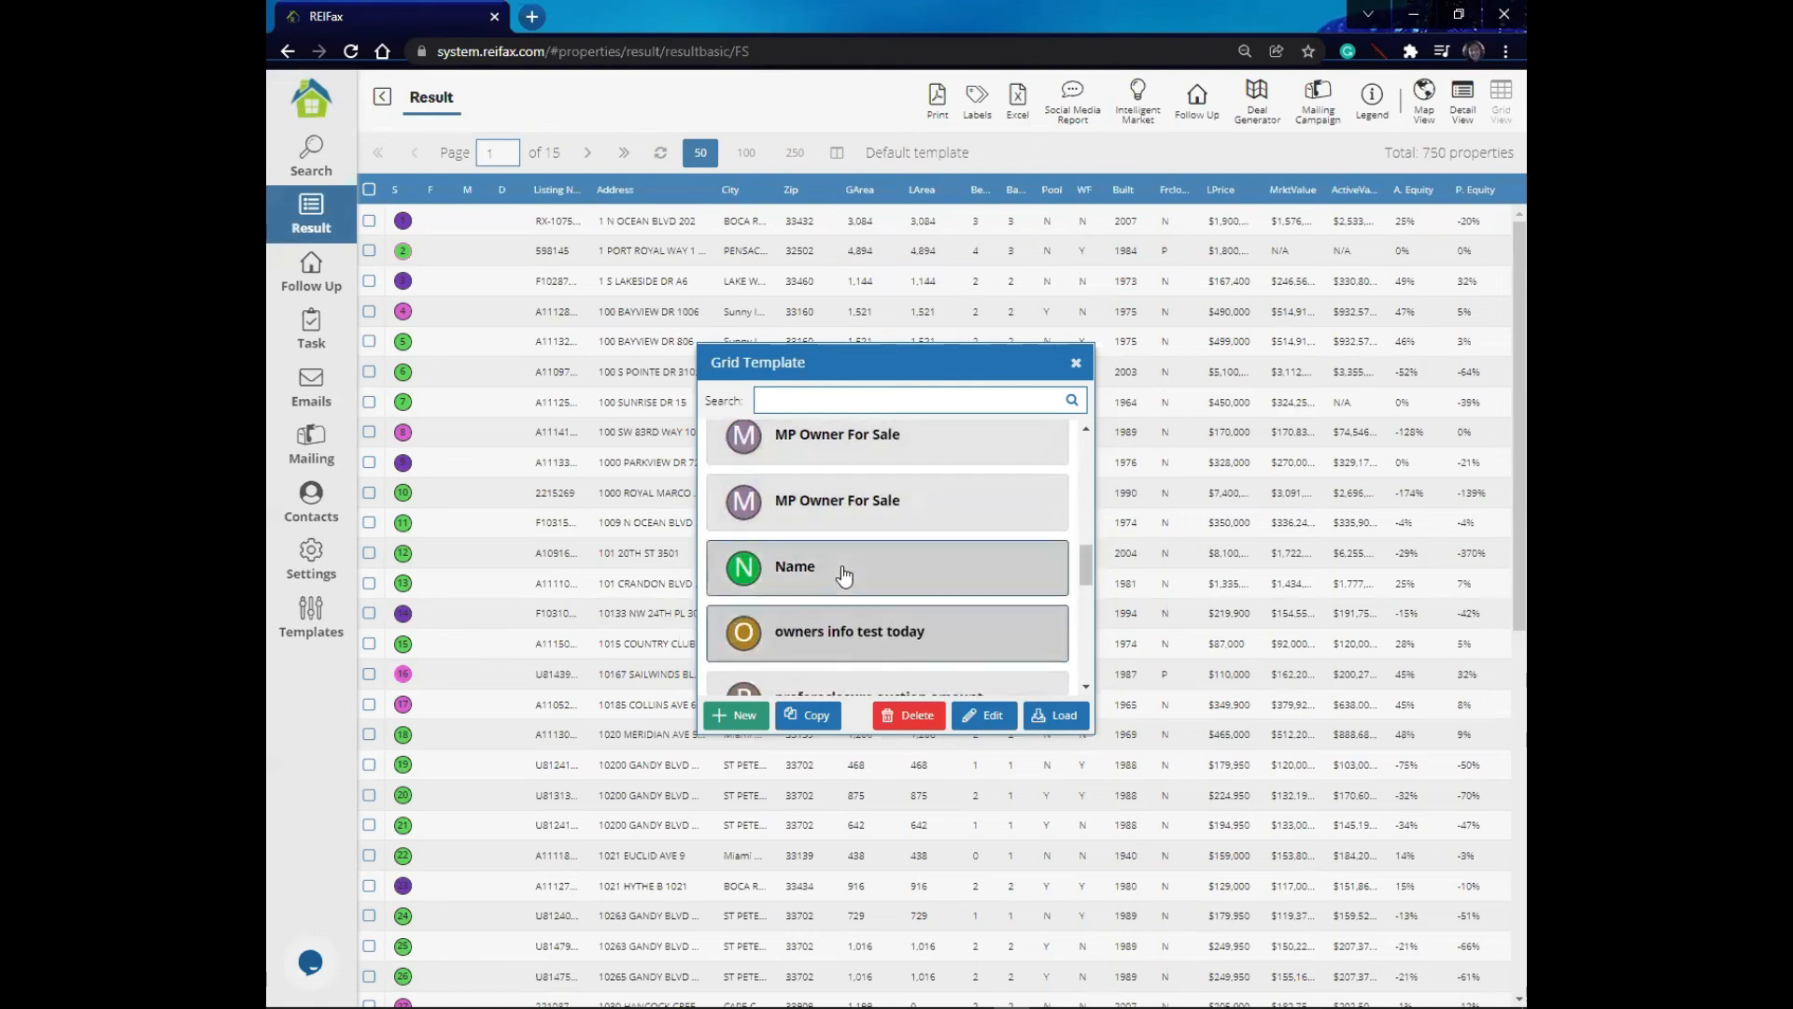
{"action": "scroll", "coordinate": [843, 574], "scroll_direction": "down", "scroll_amount": 1}
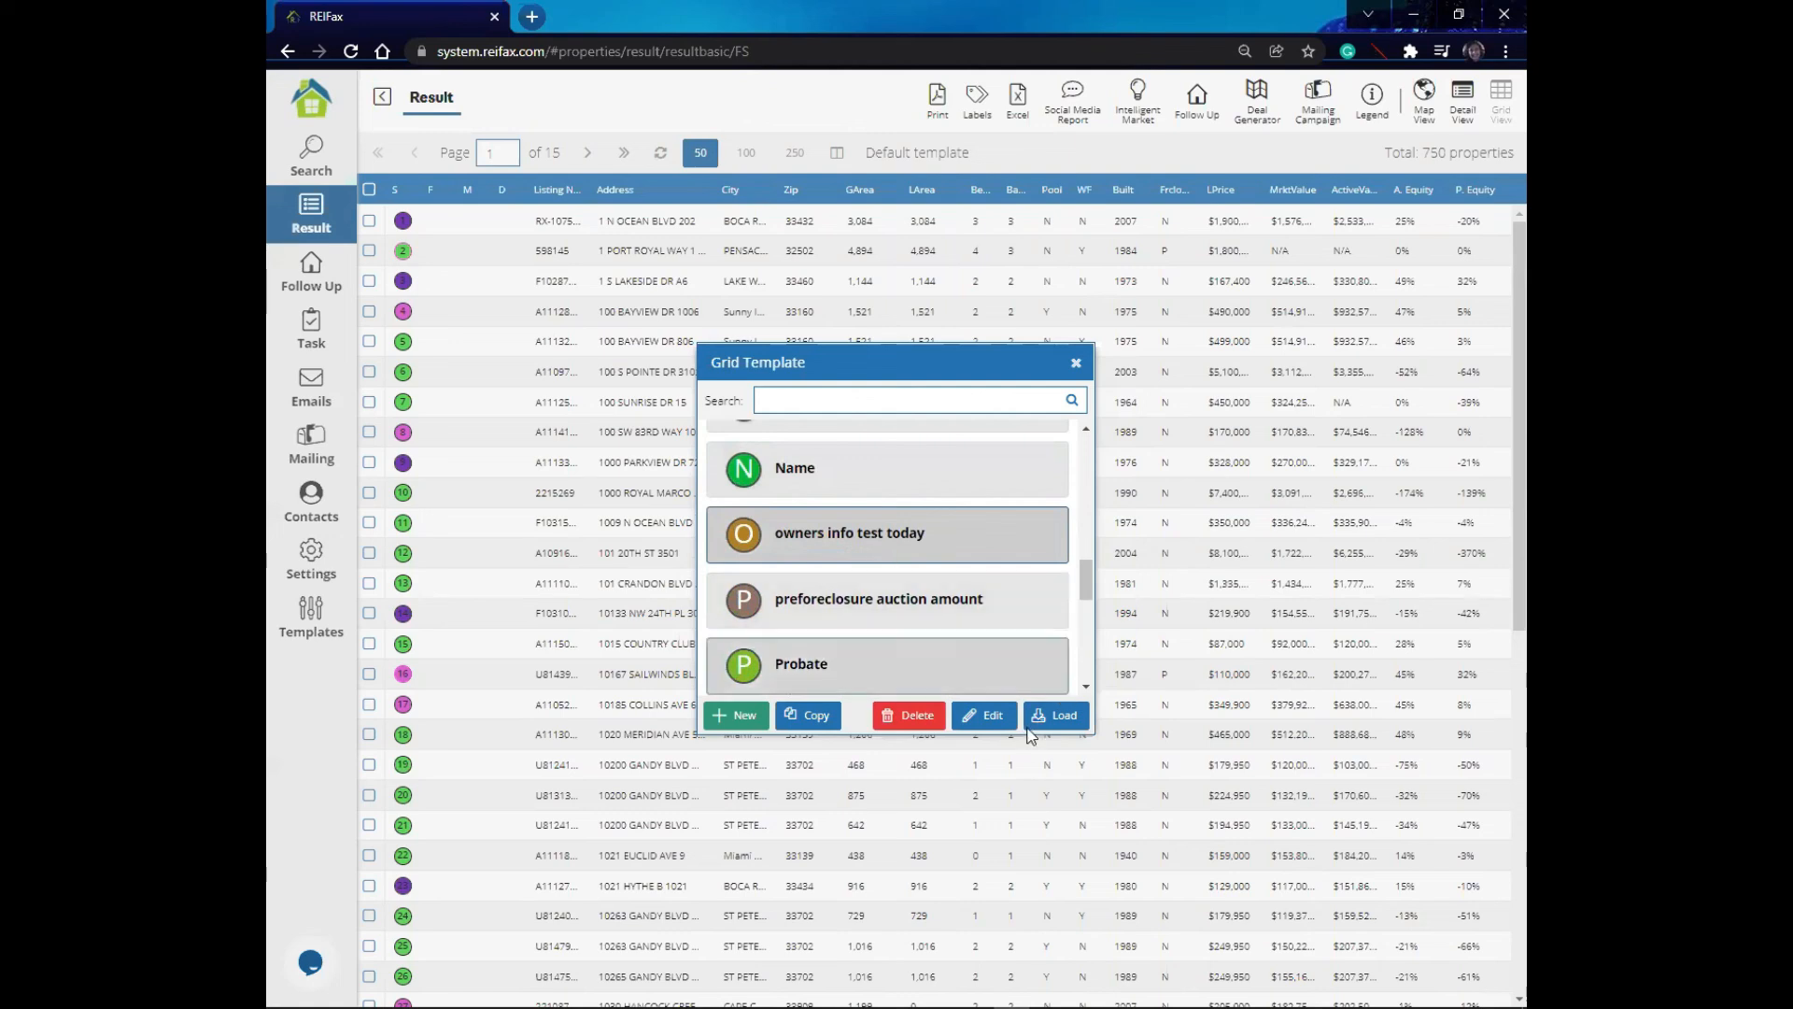
{"action": "left_click", "coordinate": [1065, 717]}
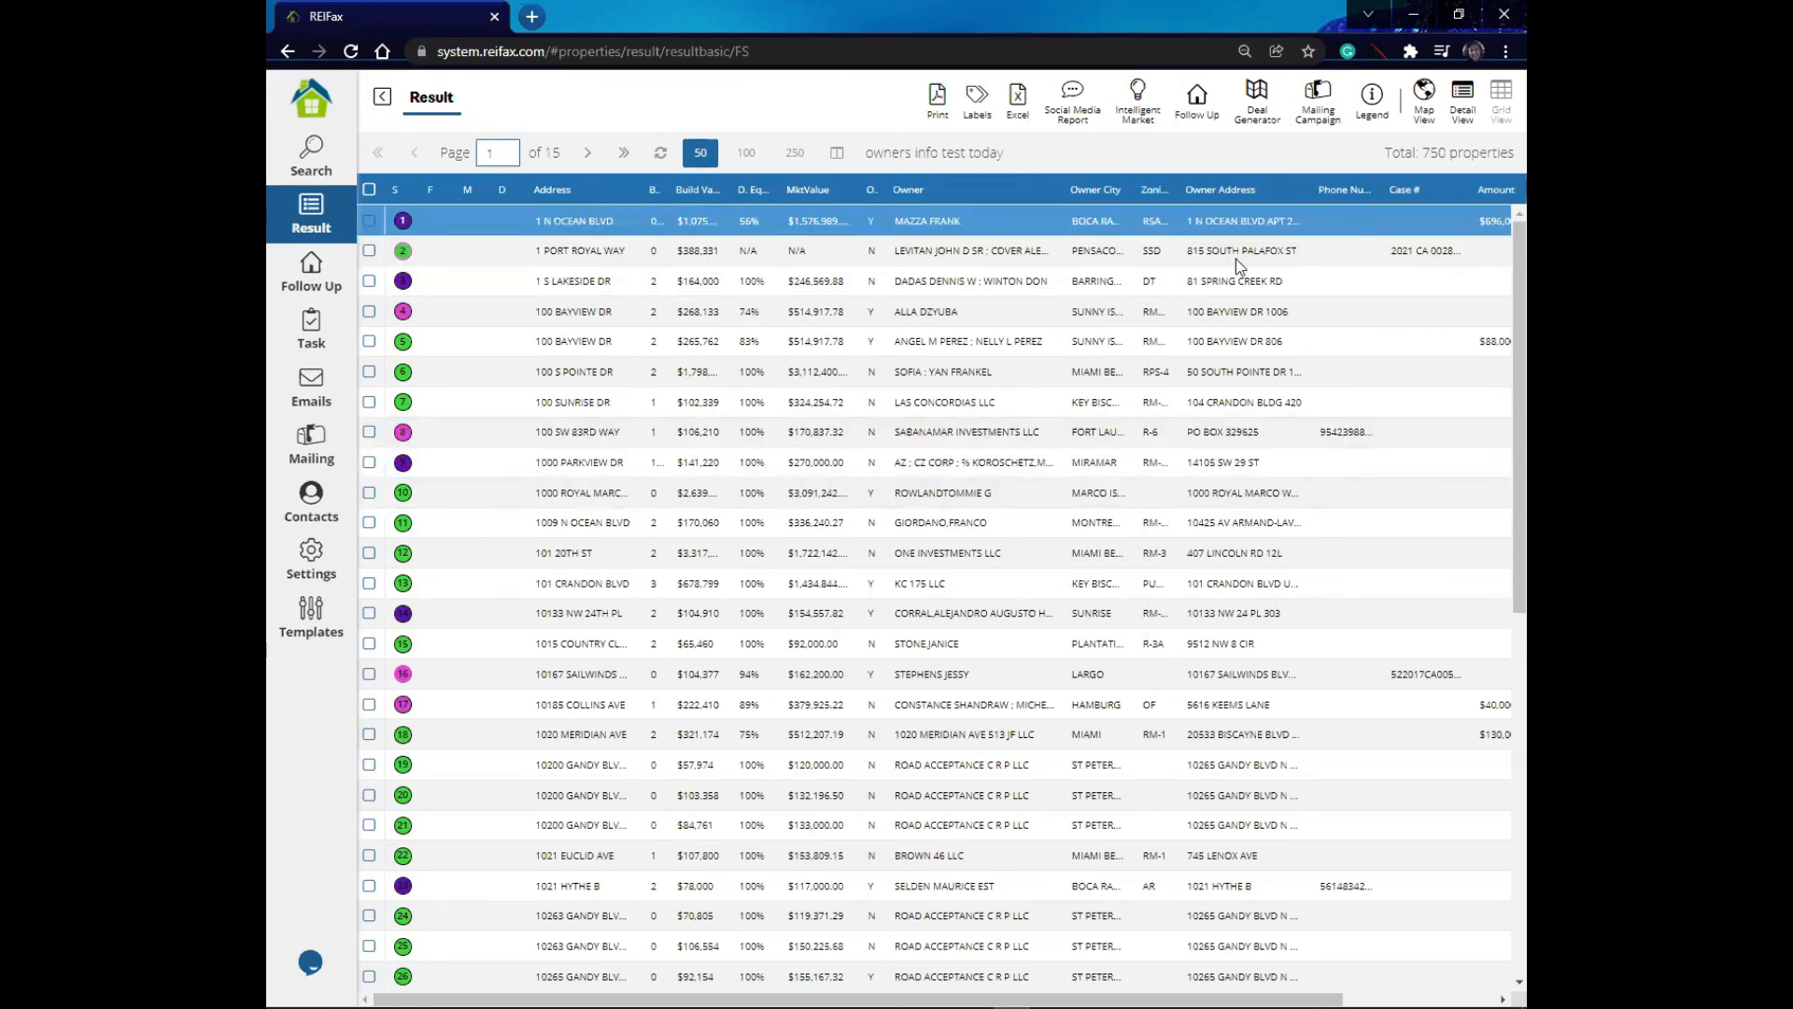
- Select all properties on the current results page and return to the Search page
{"action": "left_click", "coordinate": [370, 190]}
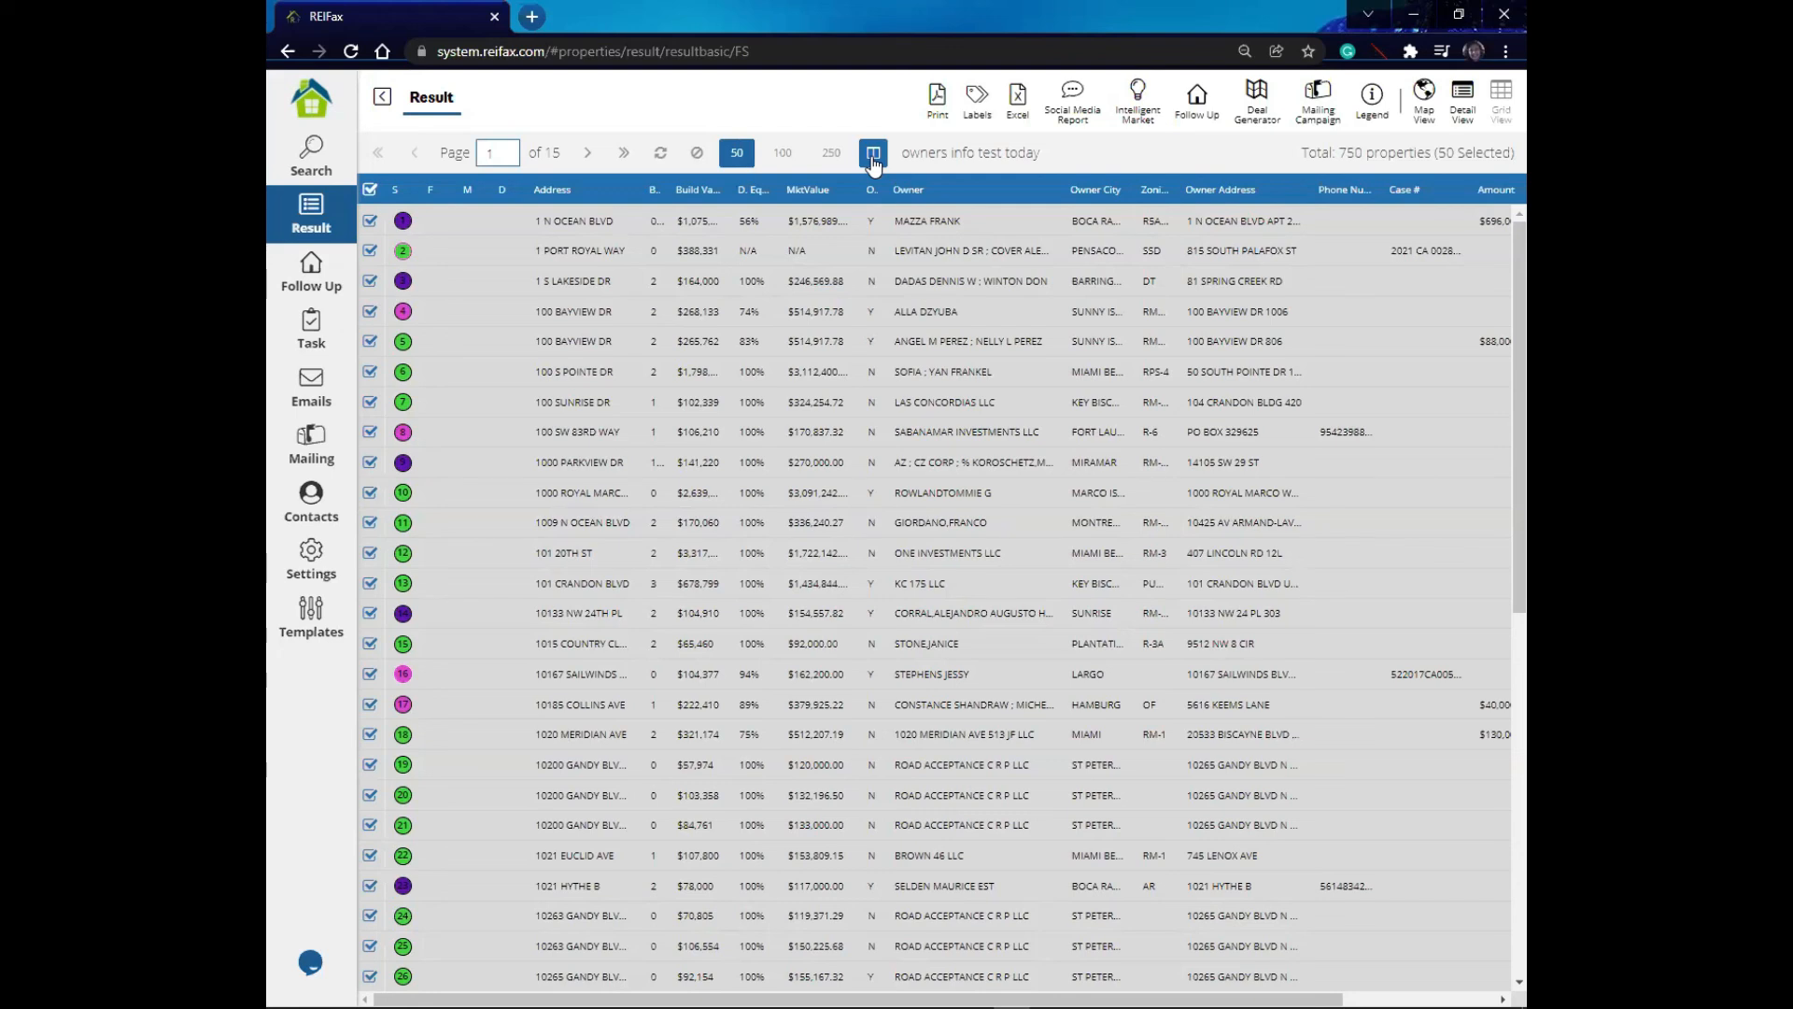
{"action": "left_click", "coordinate": [327, 168]}
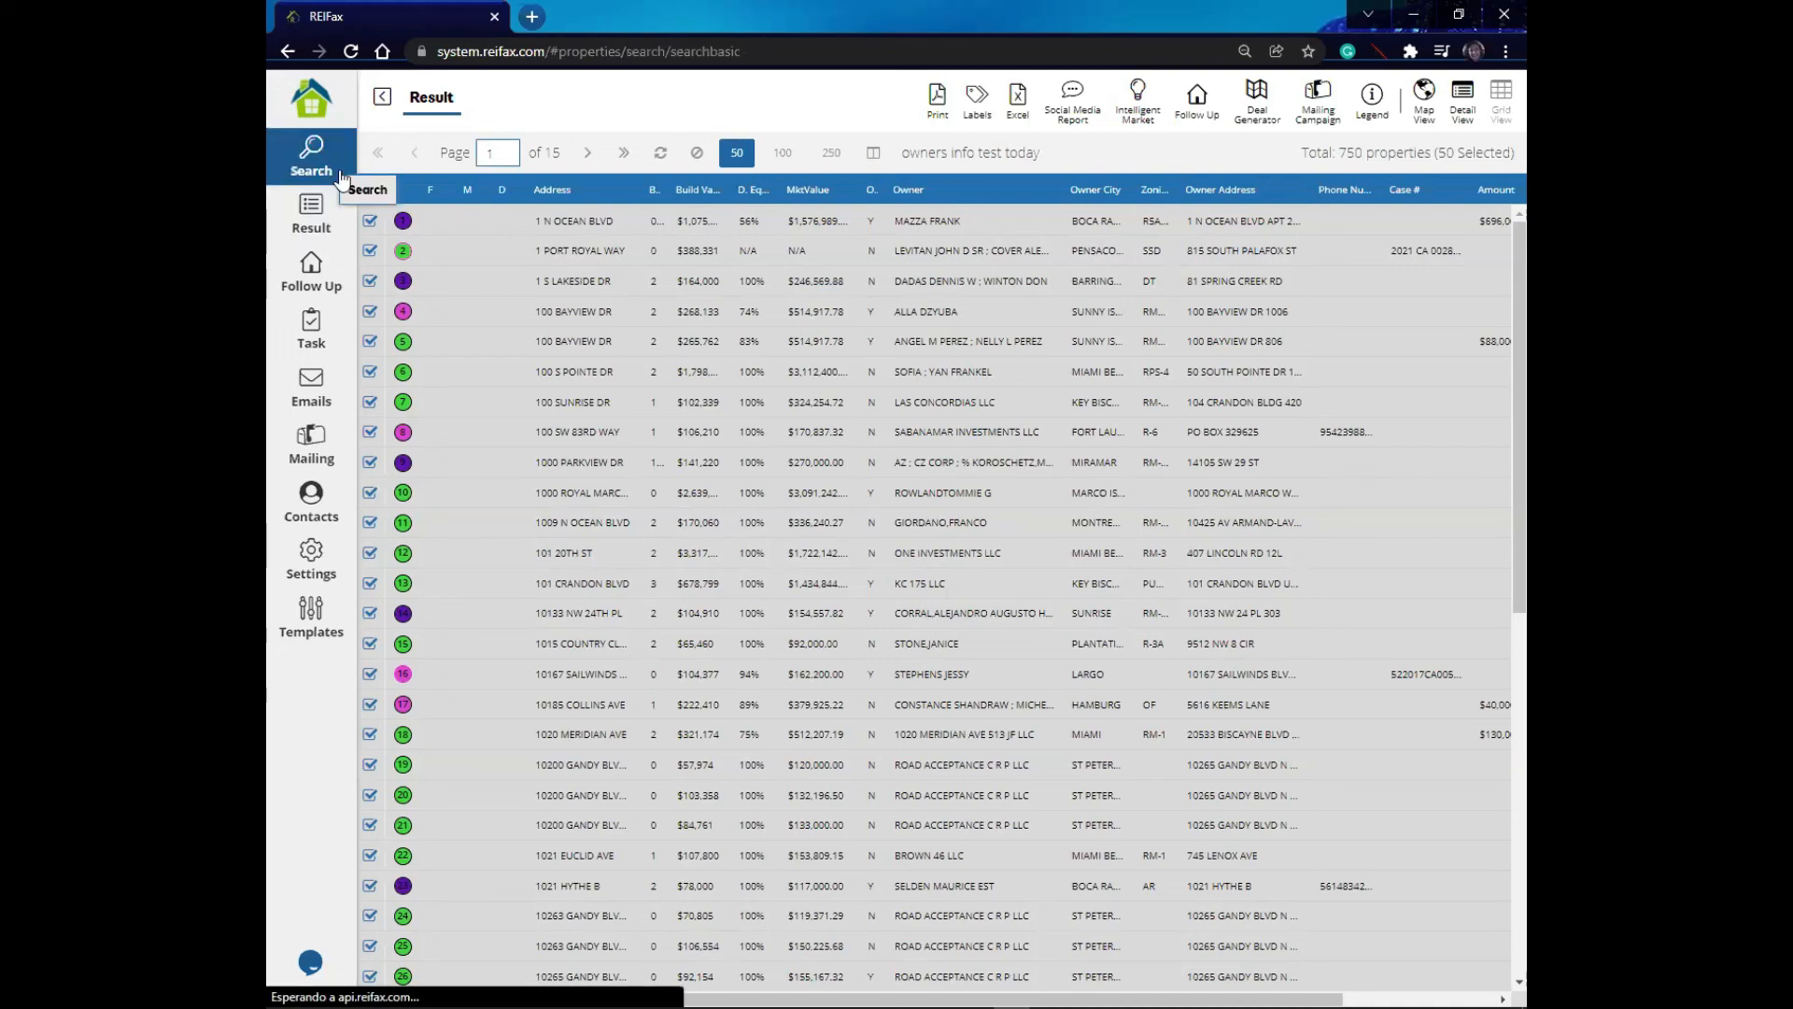